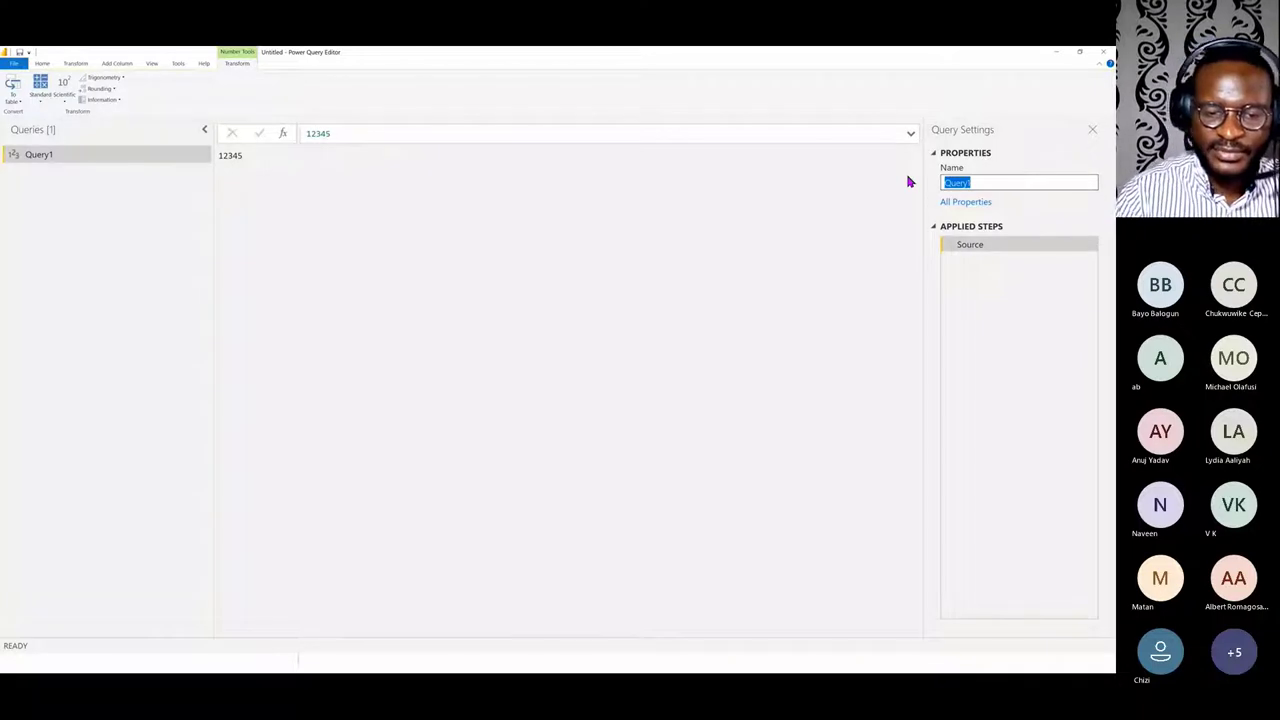
Rename the query returning 12345 from Query1 to 'Single entry value'.
text(Single)
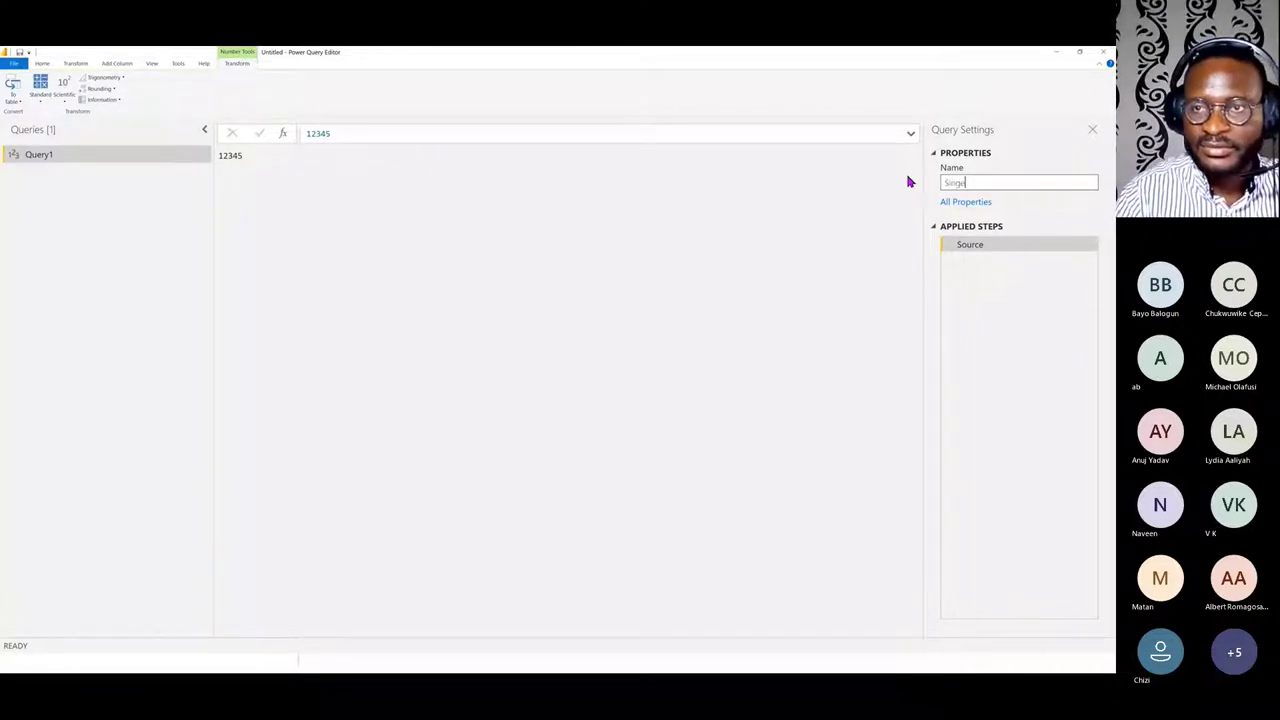
text( entry)
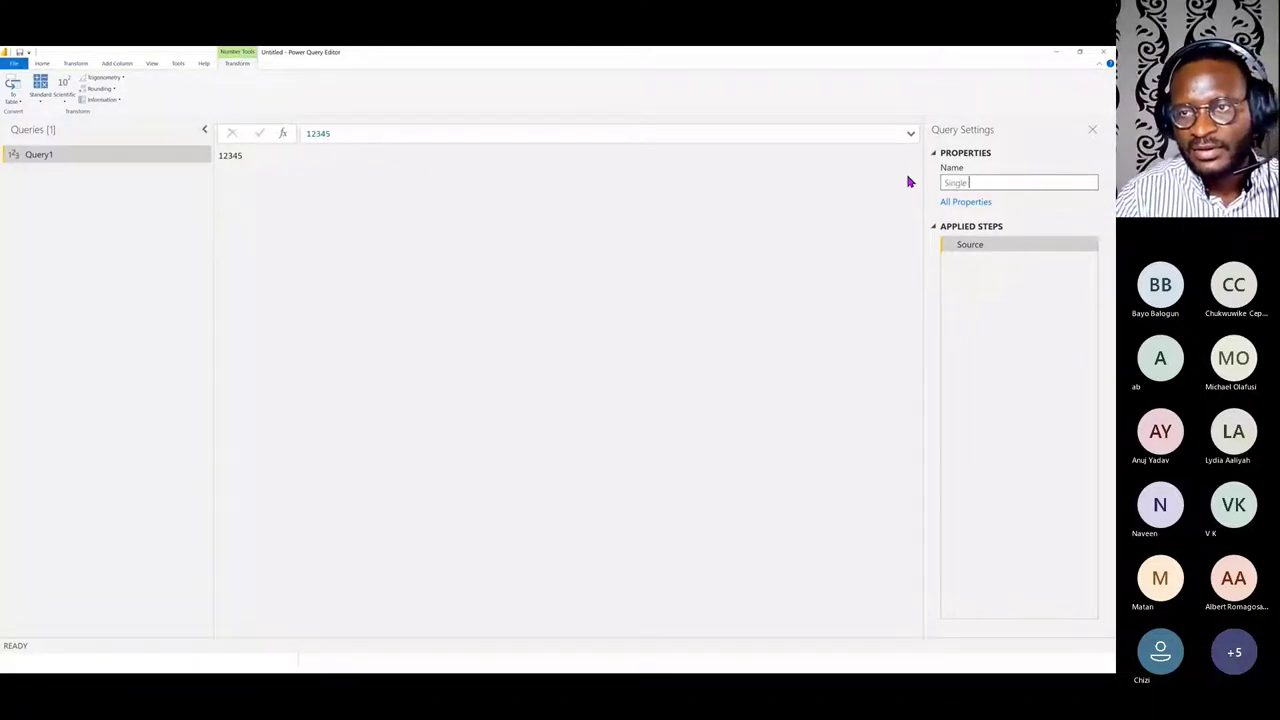
text( values)
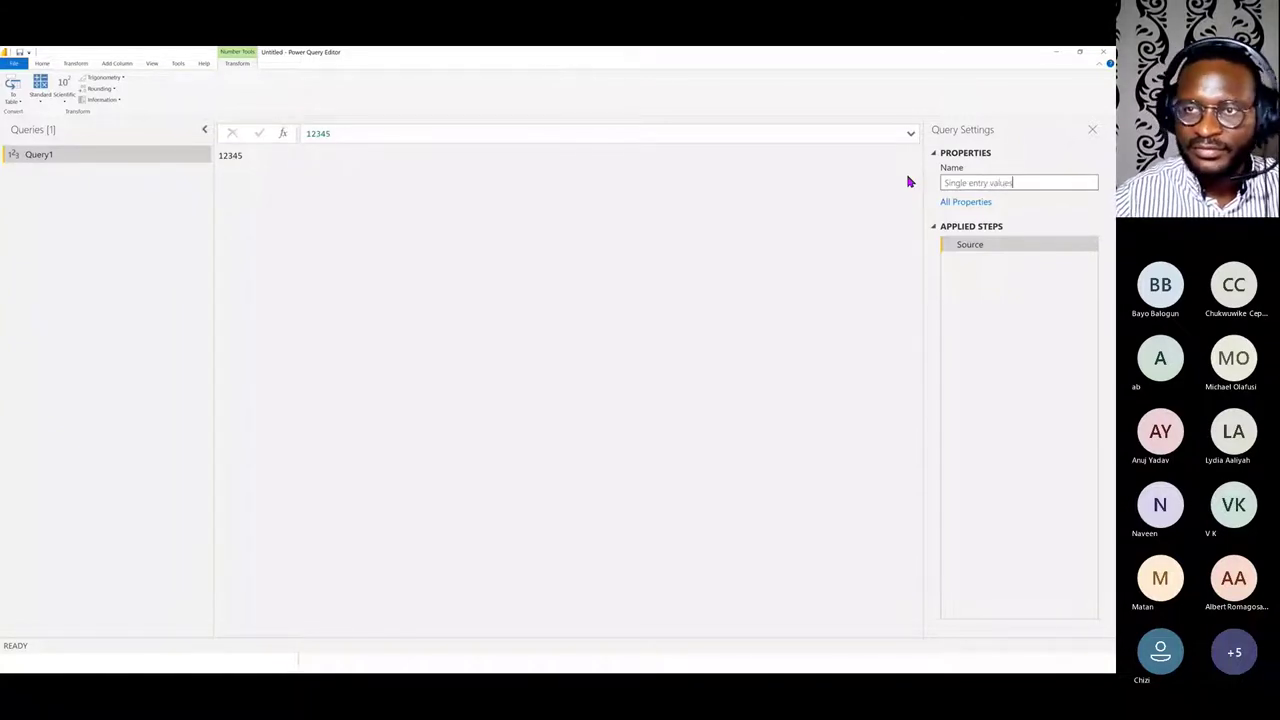
key(Return)
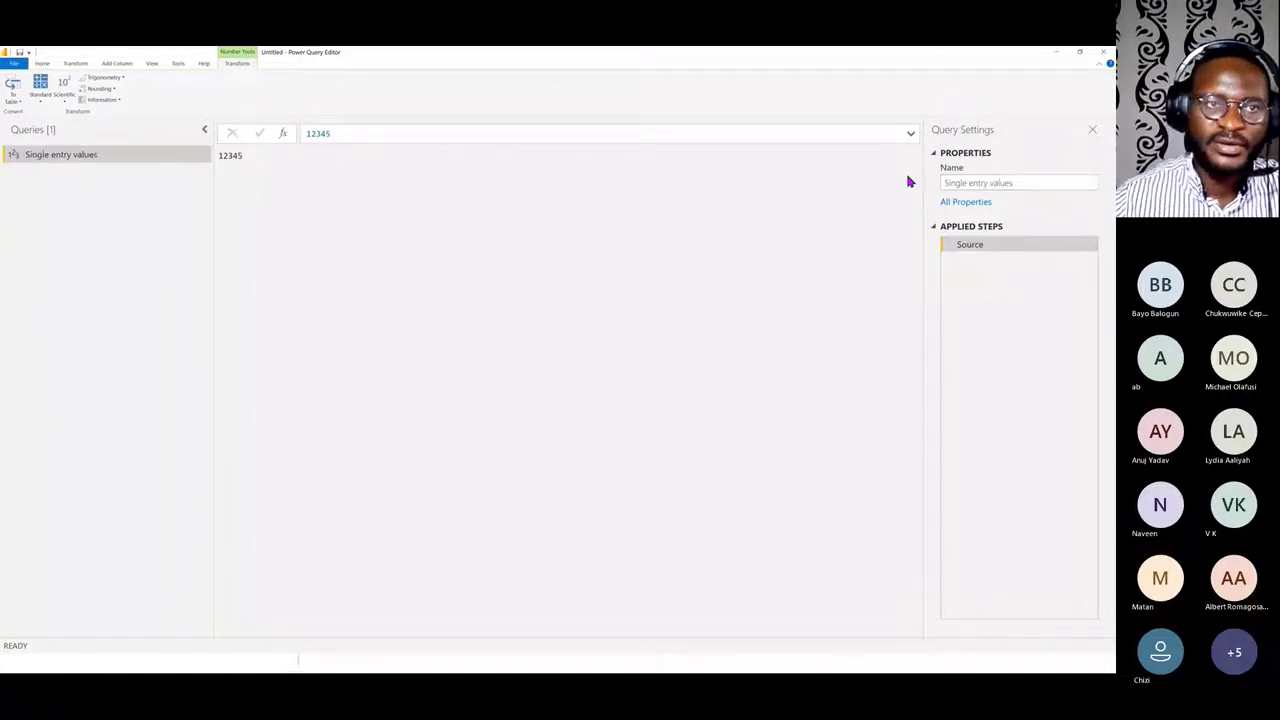
click(1022, 184)
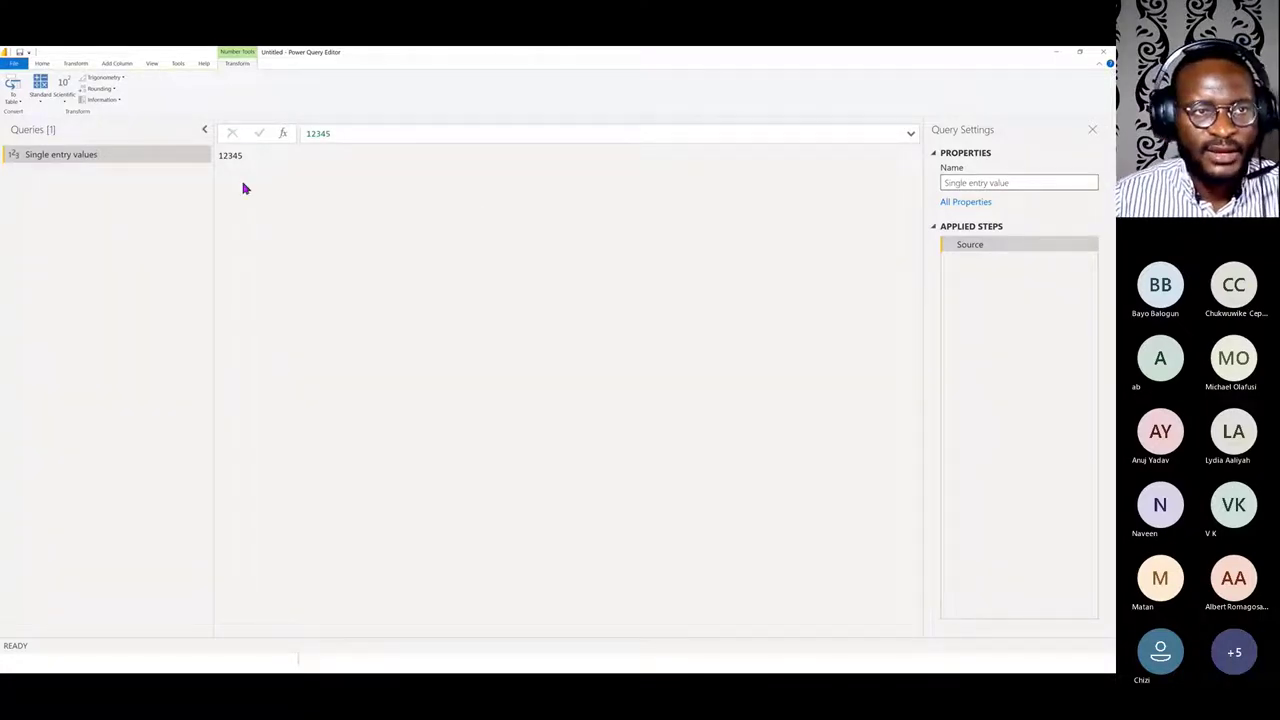
key(Return)
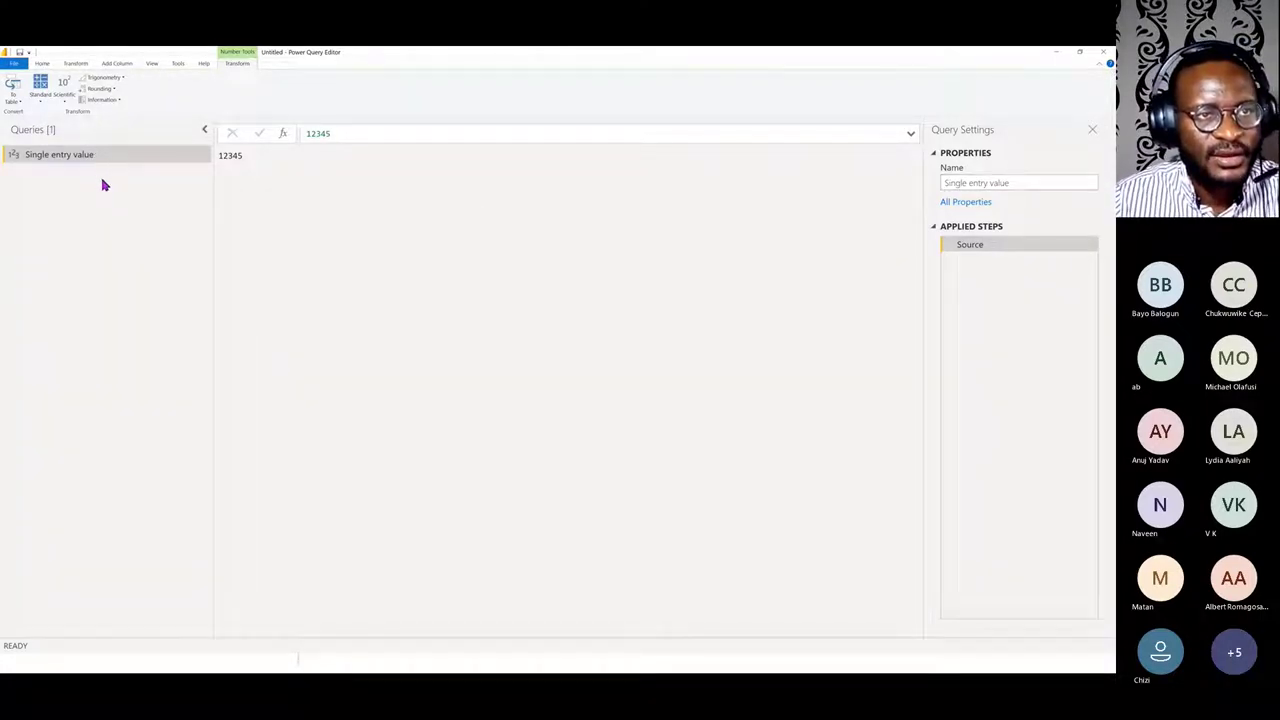
click(55, 63)
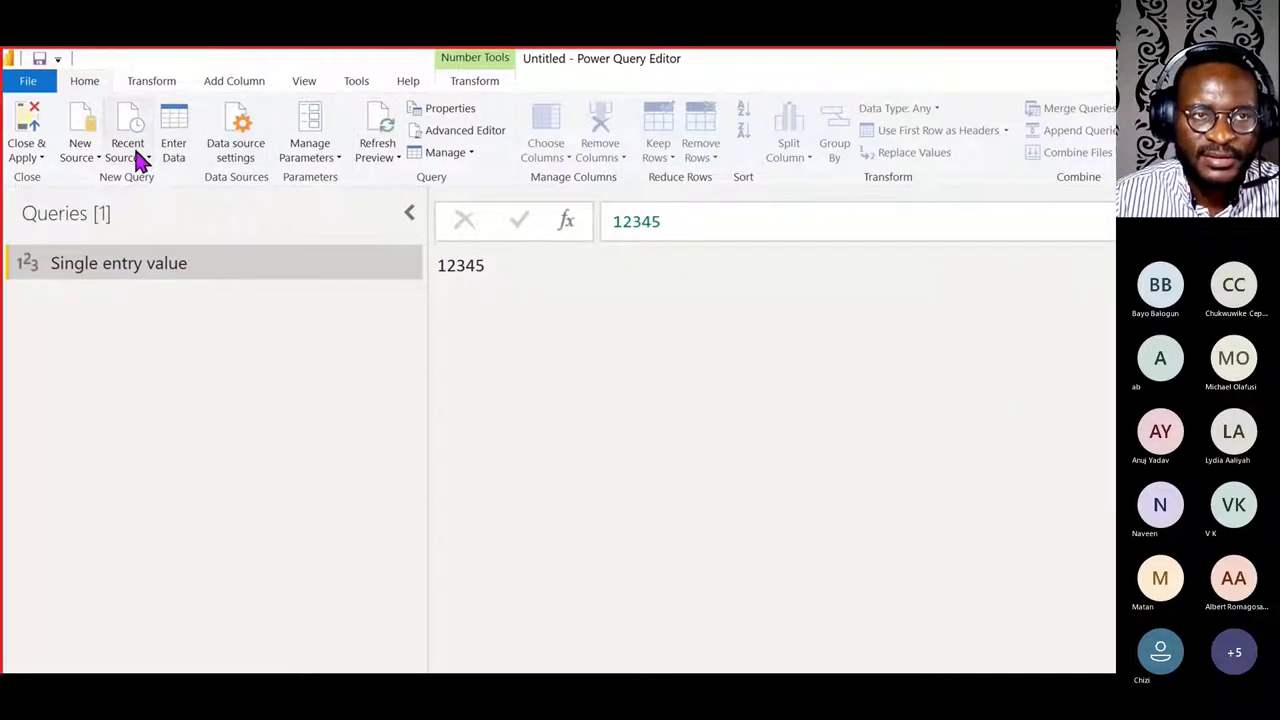
Add a new blank query and name it List.
click(79, 158)
click(32, 470)
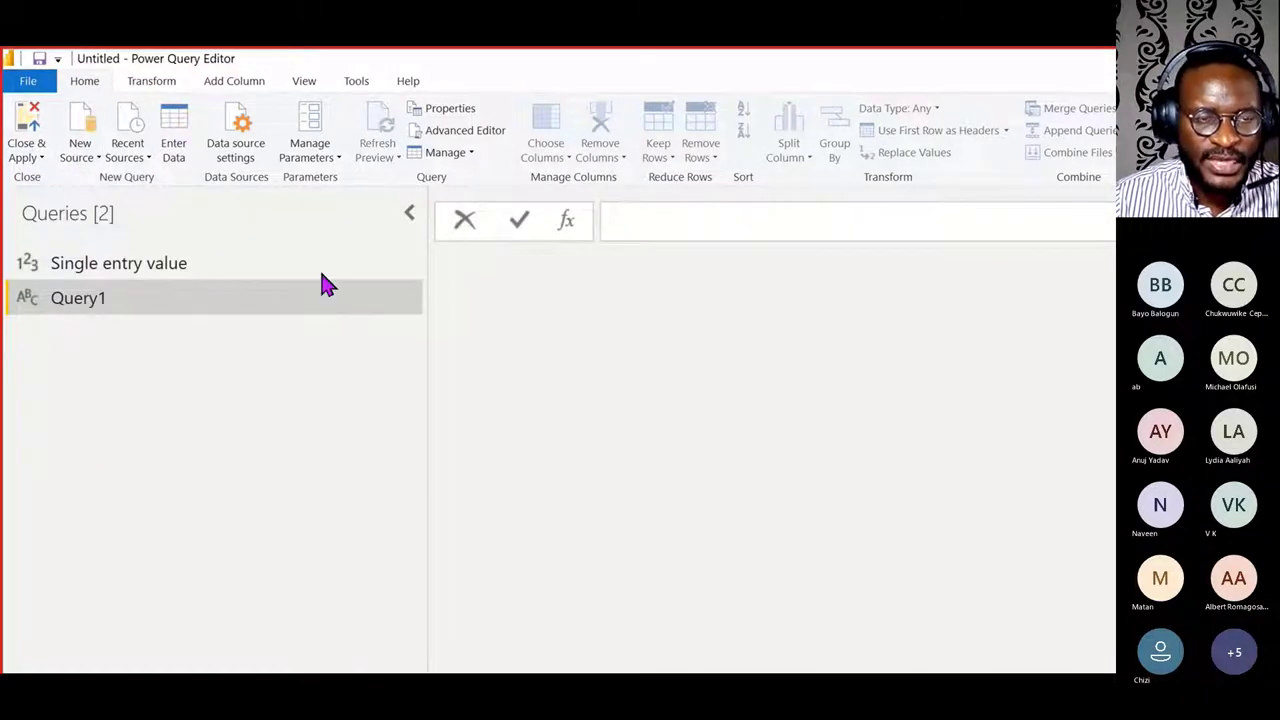
double_click(57, 297)
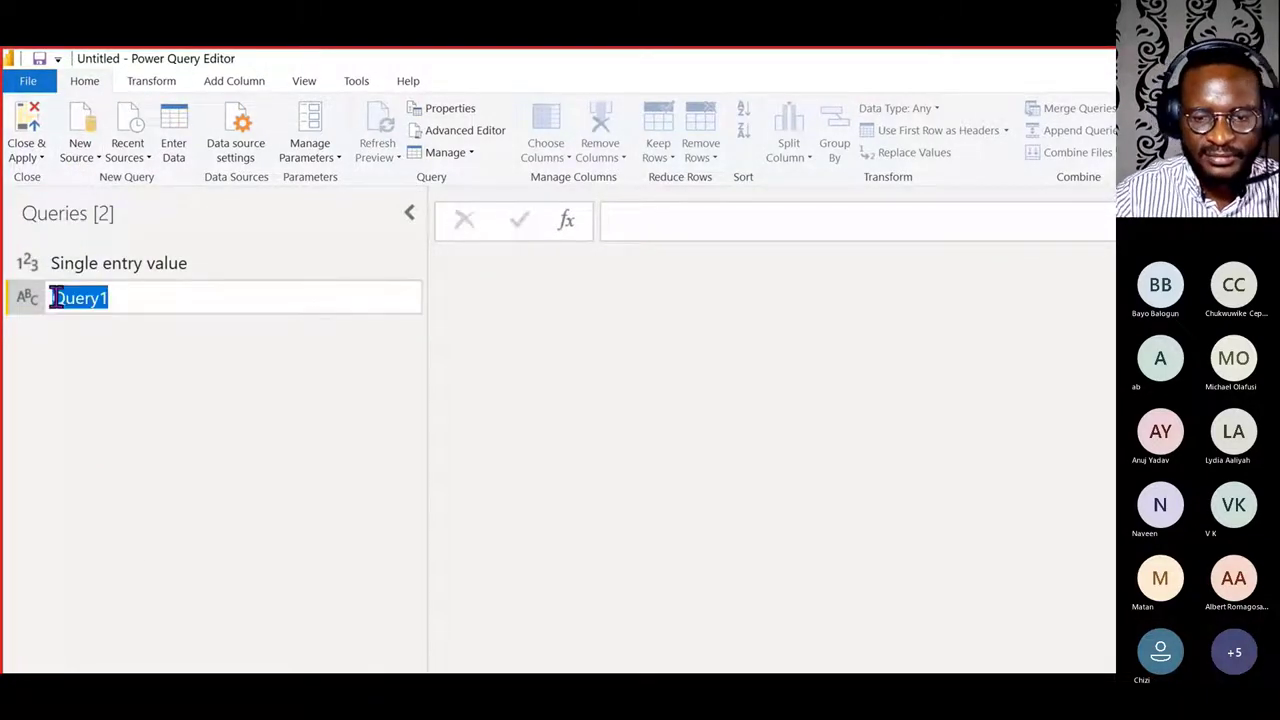
text(List)
key(Return)
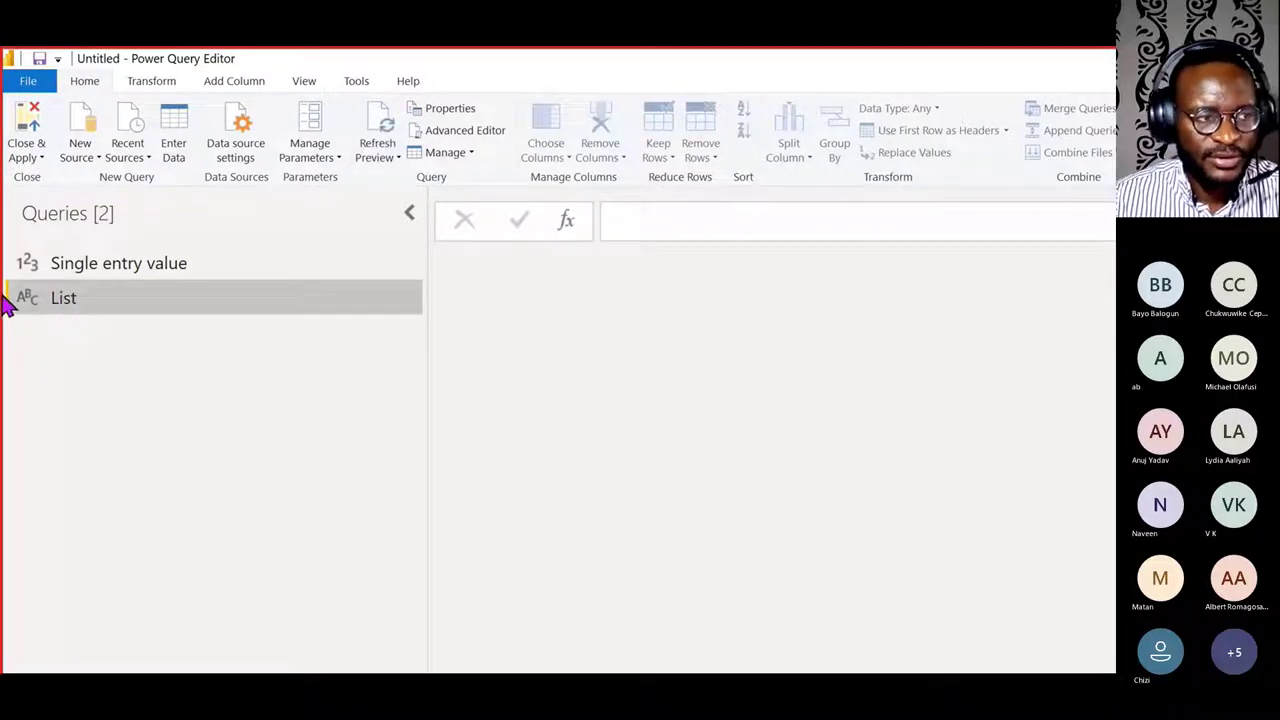
Enter the formula ={"First Name","Last Name","Country"} for the List query.
click(651, 209)
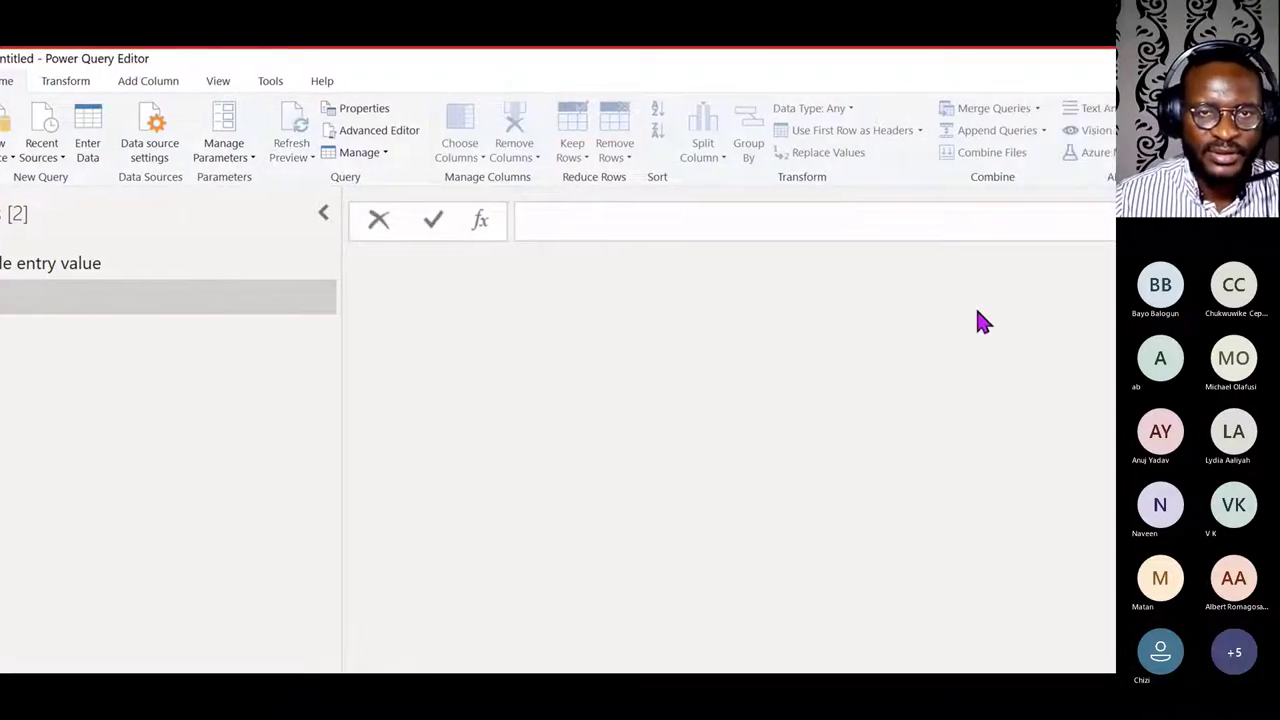
text(=)
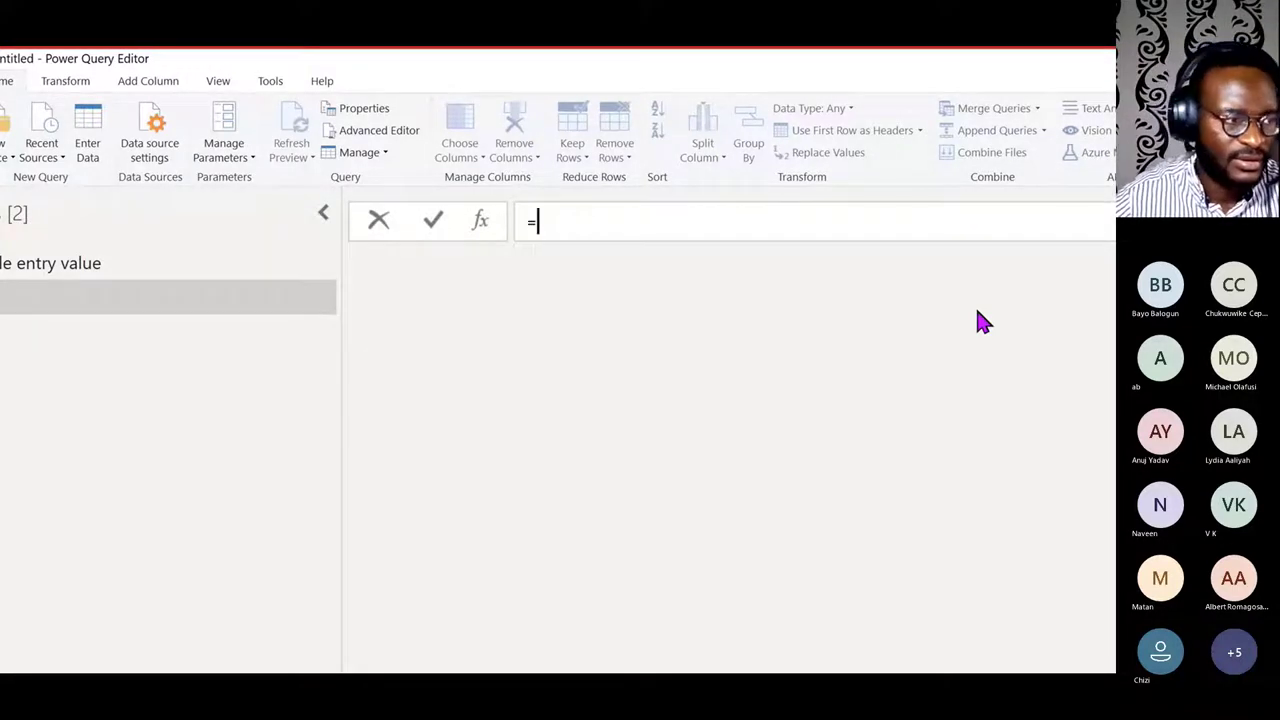
text({)
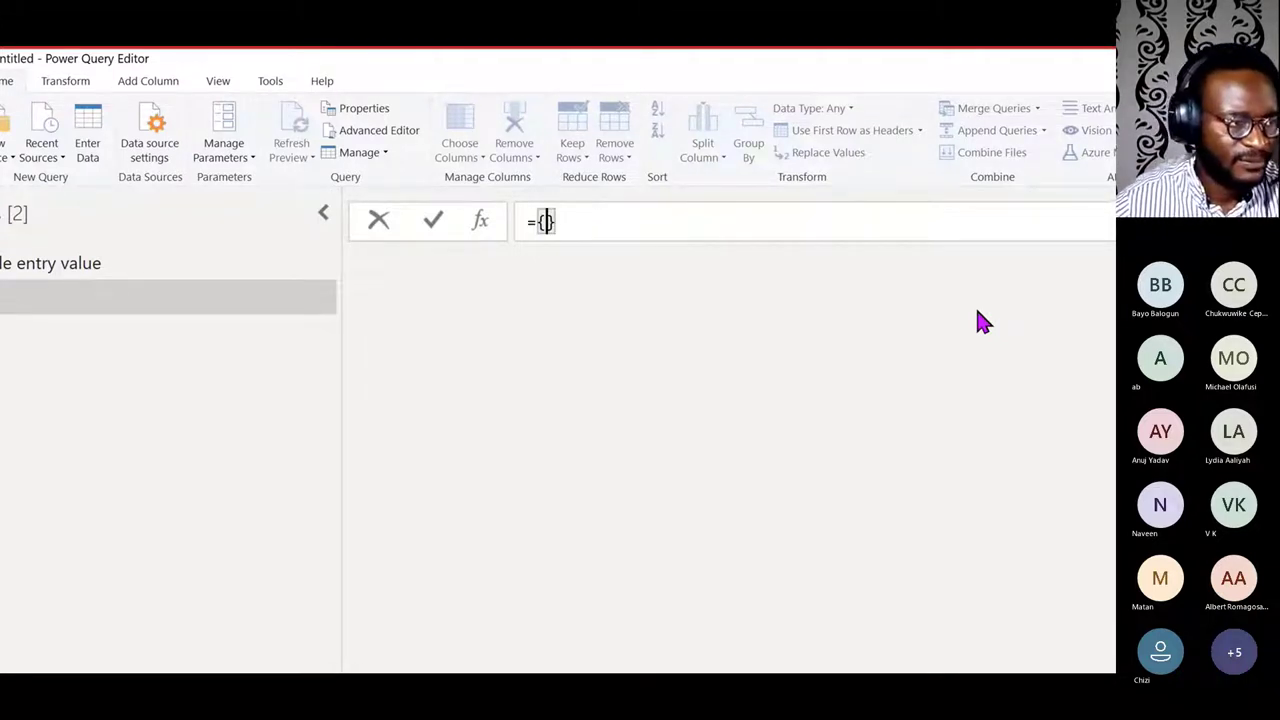
text("Fr)
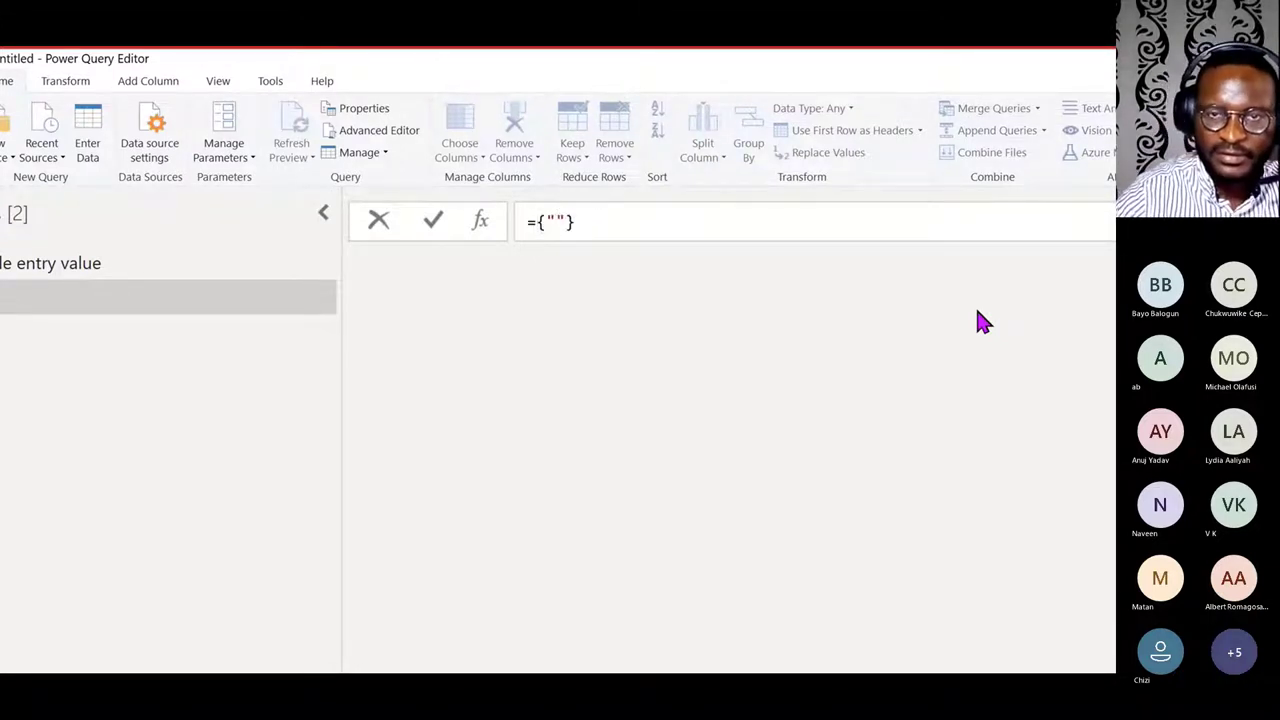
key(BackSpace)
text(i)
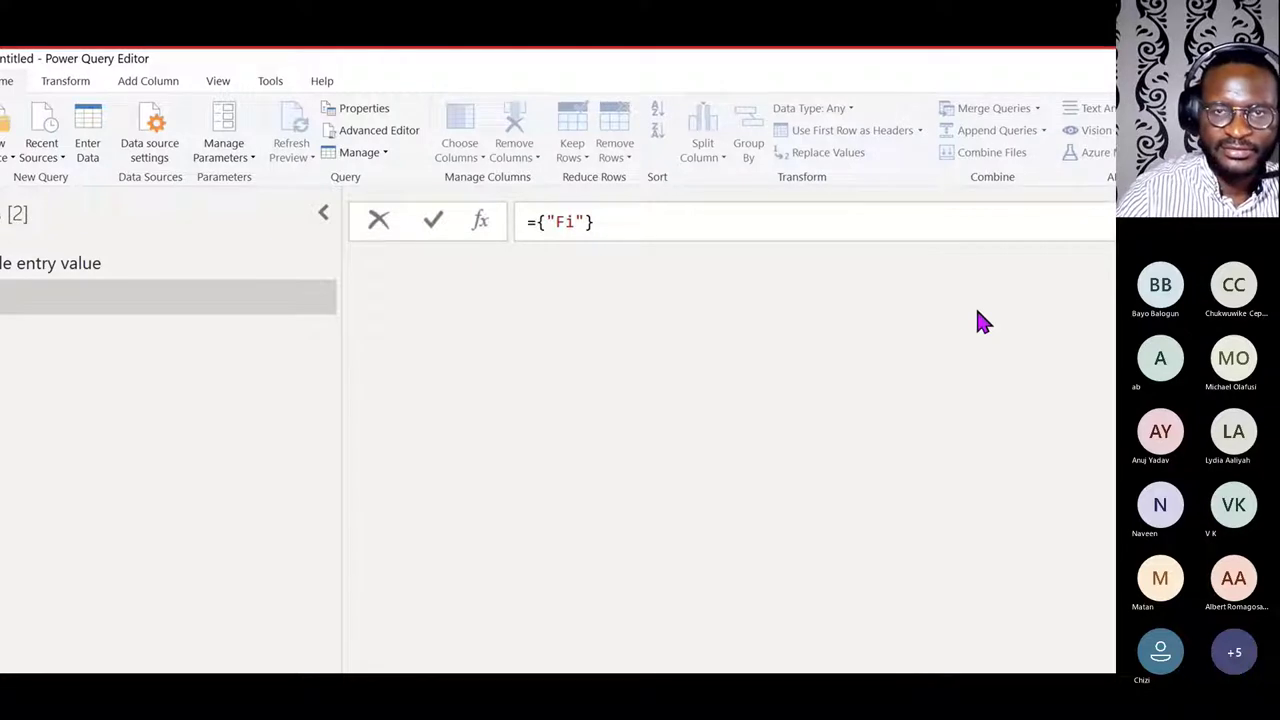
text(rst Name)
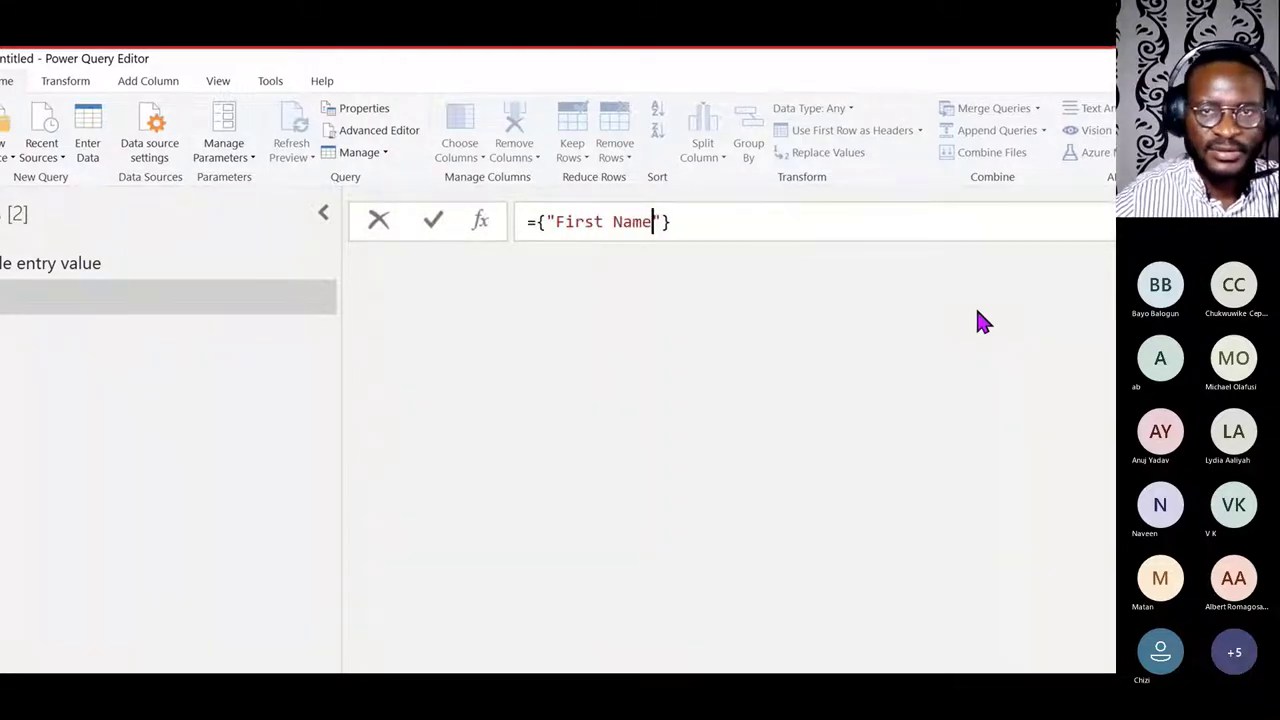
text(")
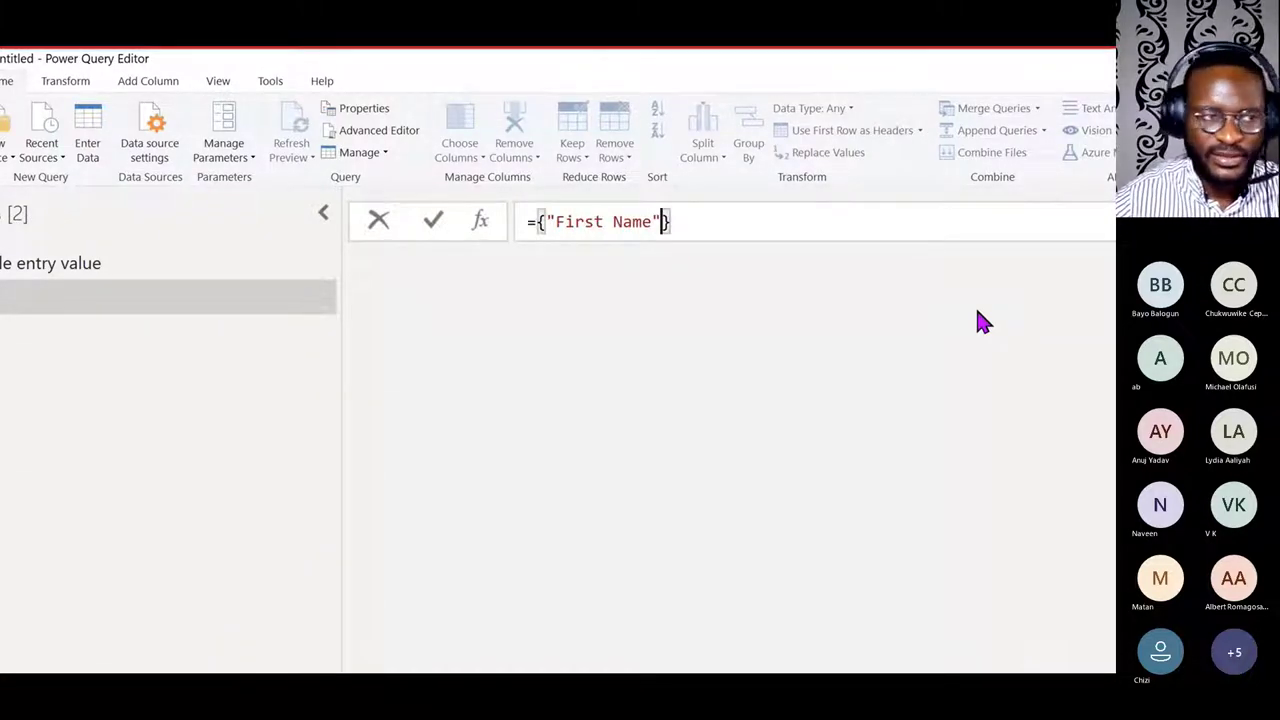
text(,"Las)
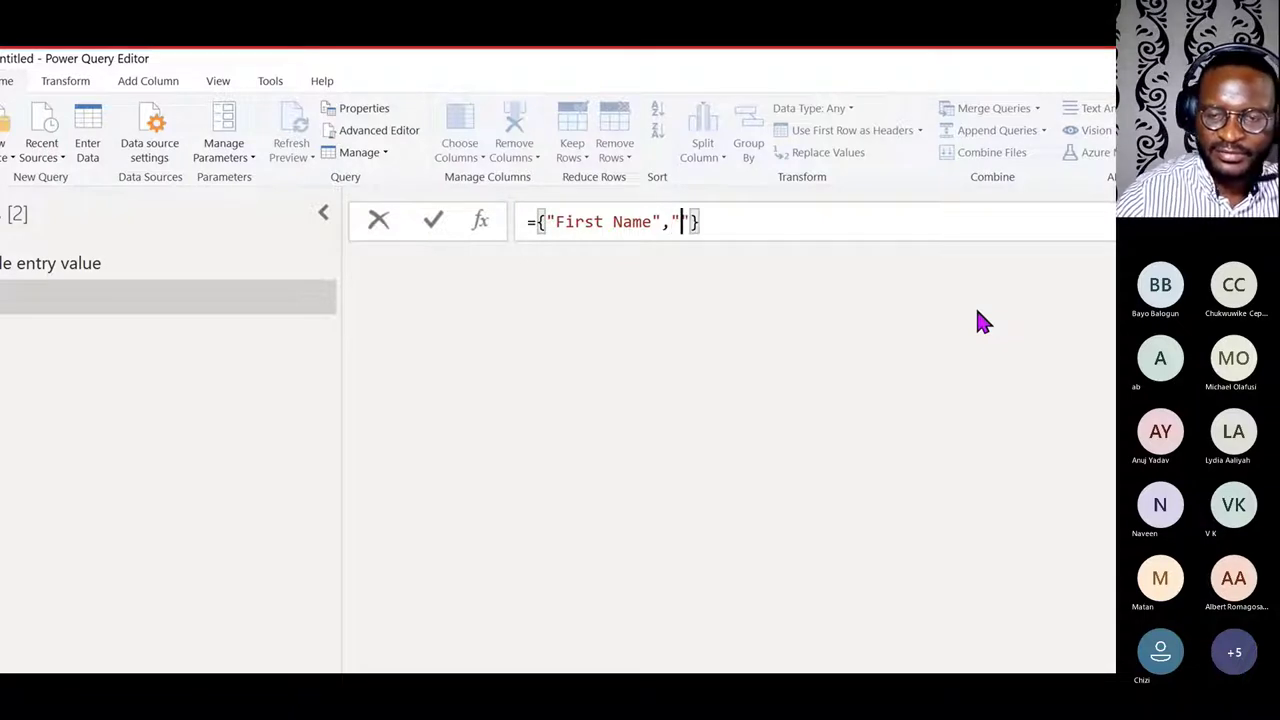
text(t Name")
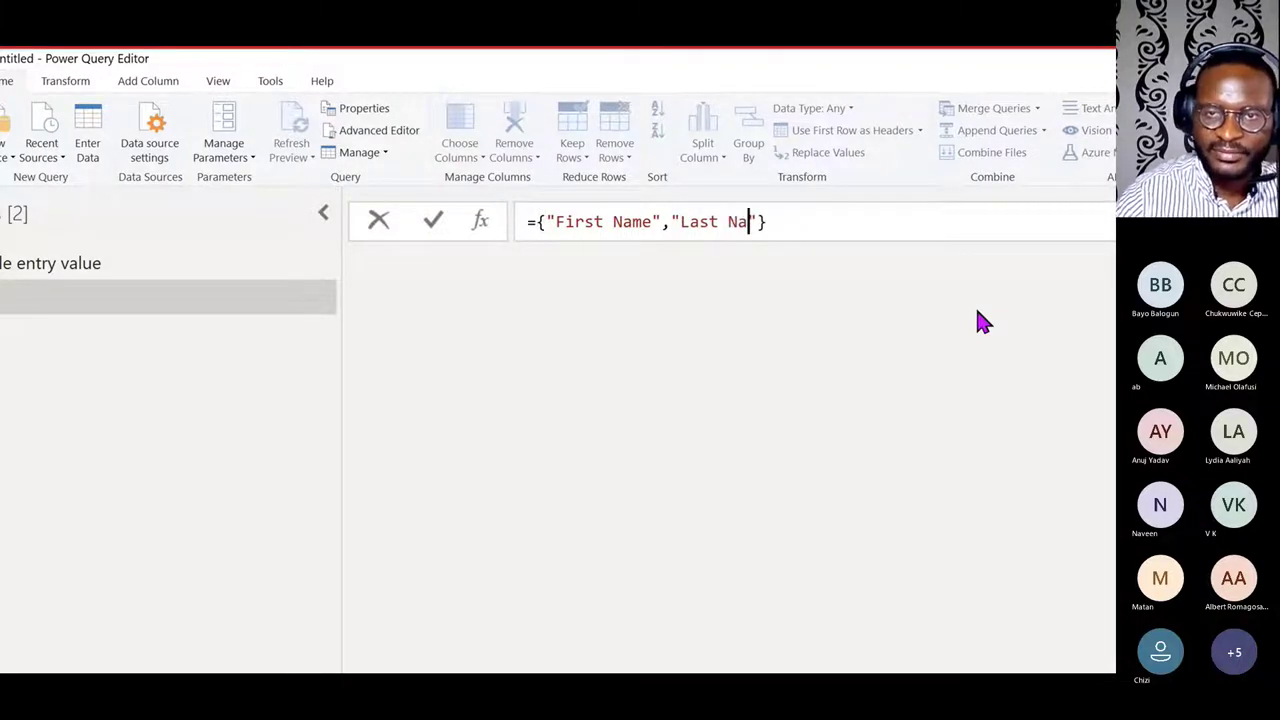
text(,")
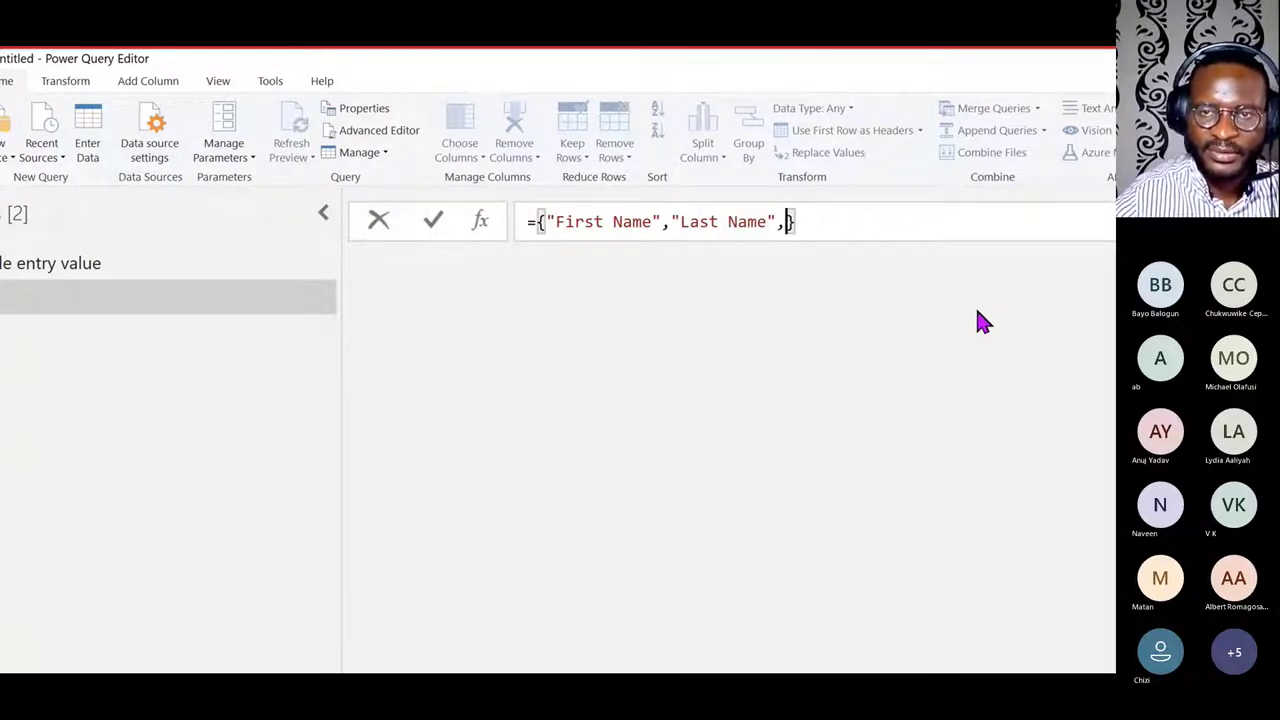
text(Contry)
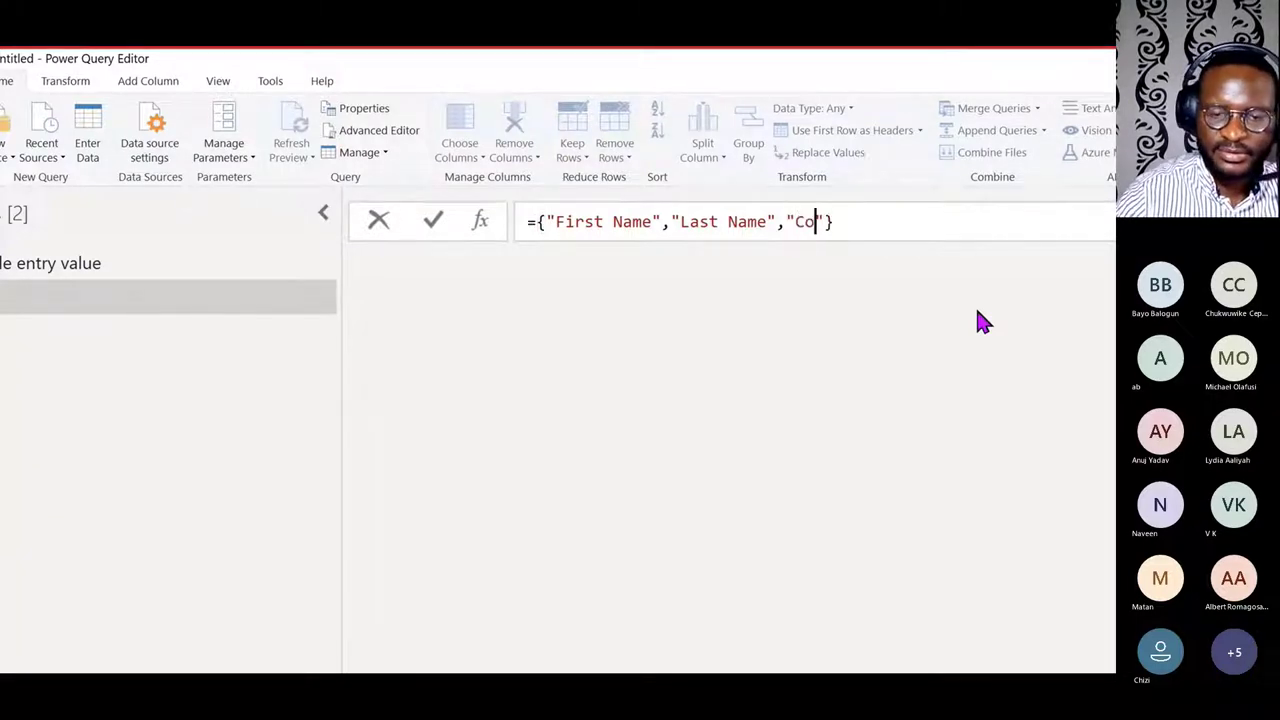
key(BackSpace)
key(BackSpace)
key(BackSpace)
key(BackSpace)
text(untry)
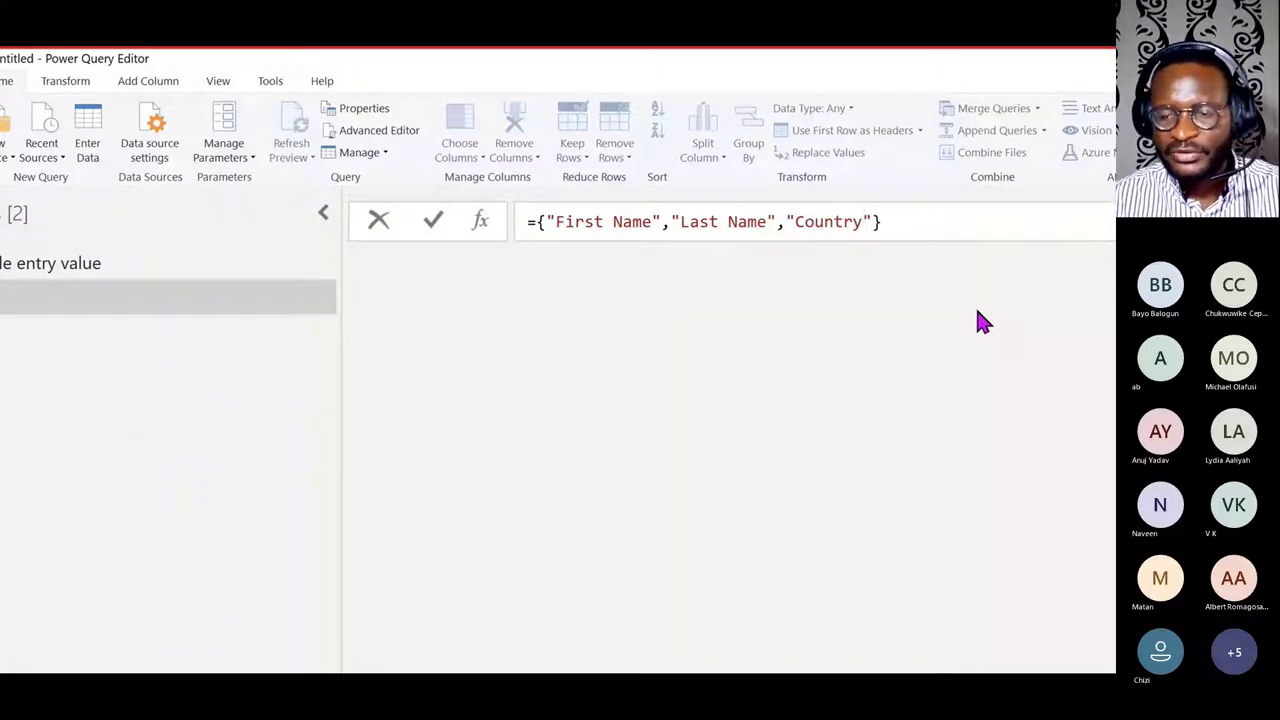
key(Return)
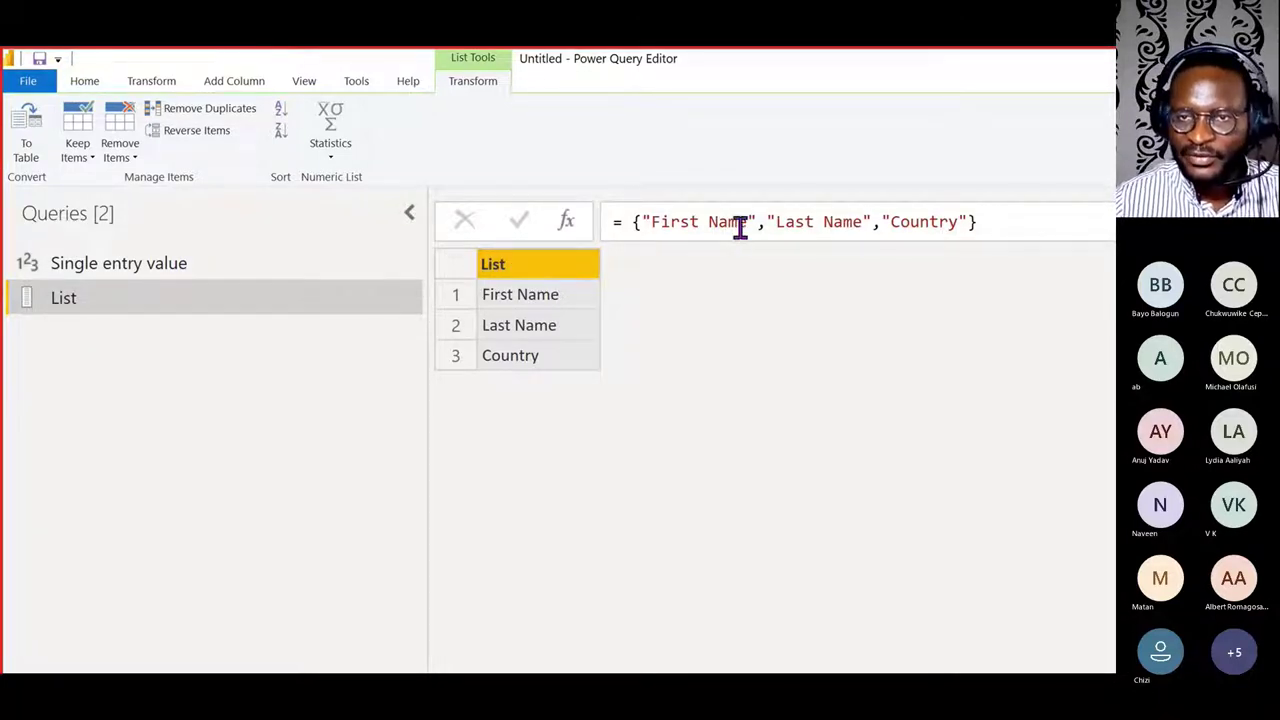
drag(750, 222, 651, 222)
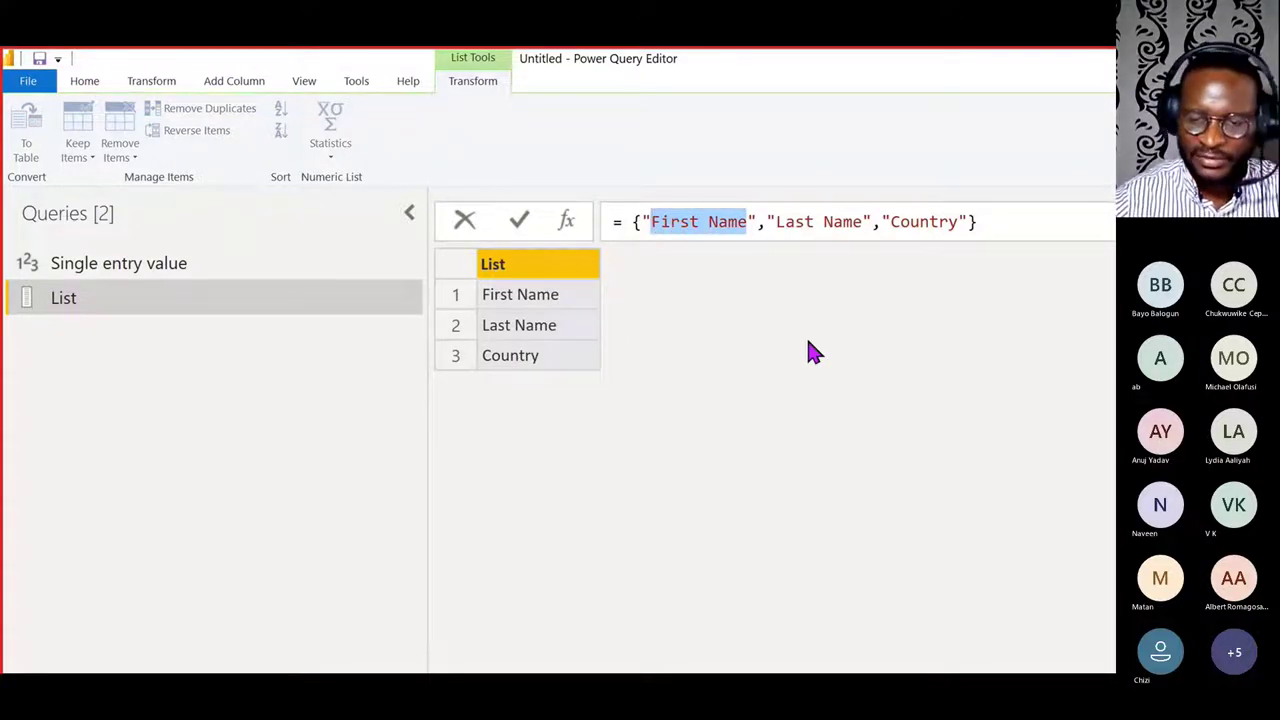
text(Michael)
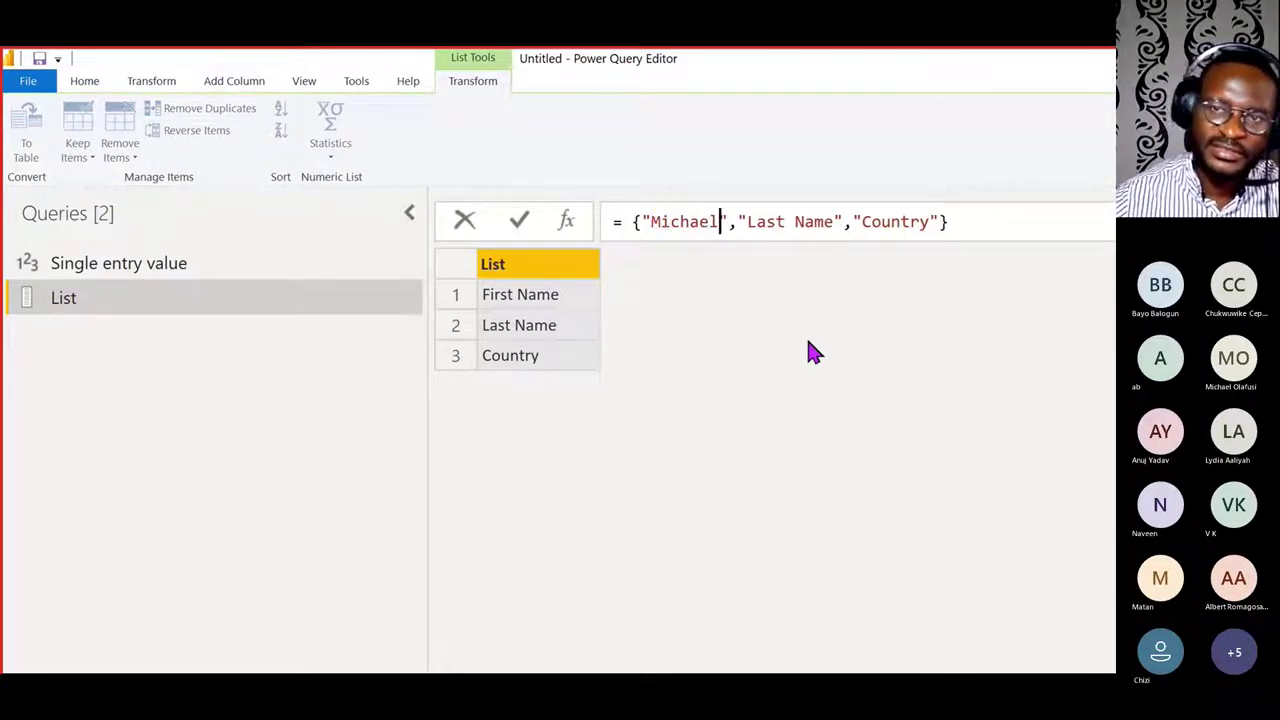
click(838, 222)
key(BackSpace)
key(BackSpace)
key(BackSpace)
key(BackSpace)
key(BackSpace)
key(BackSpace)
key(BackSpace)
key(BackSpace)
key(BackSpace)
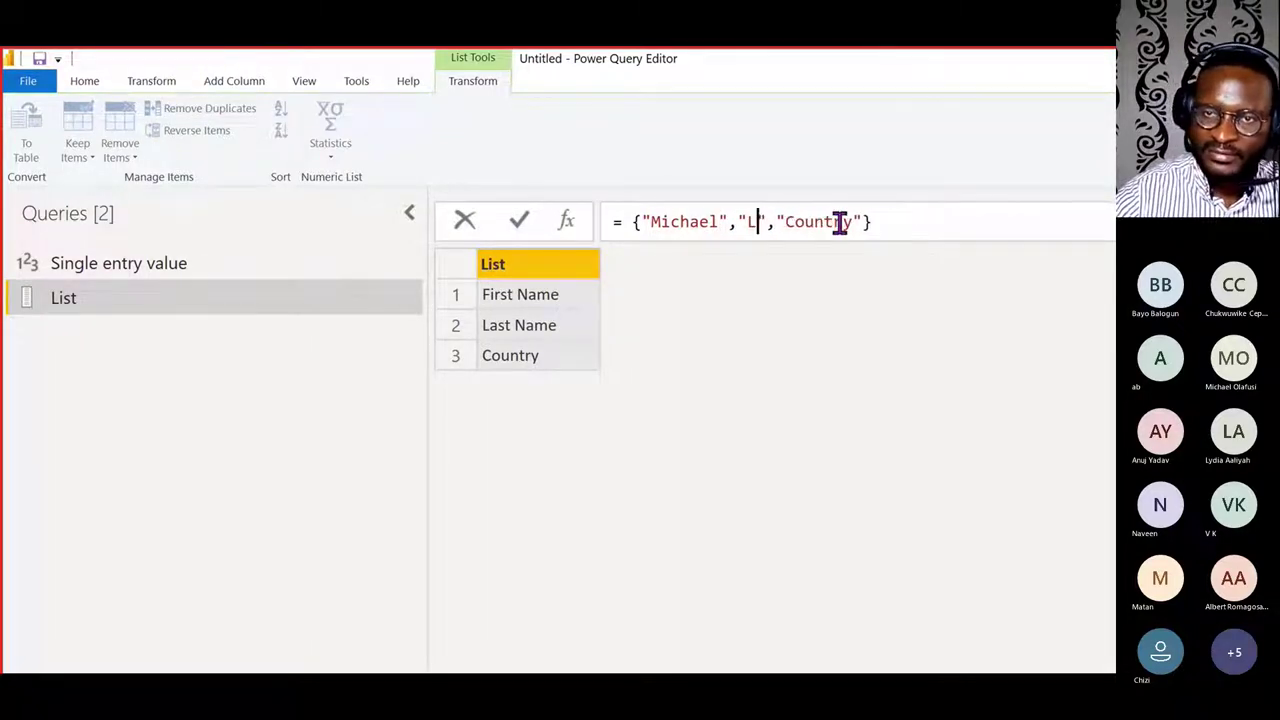
text(Tunde)
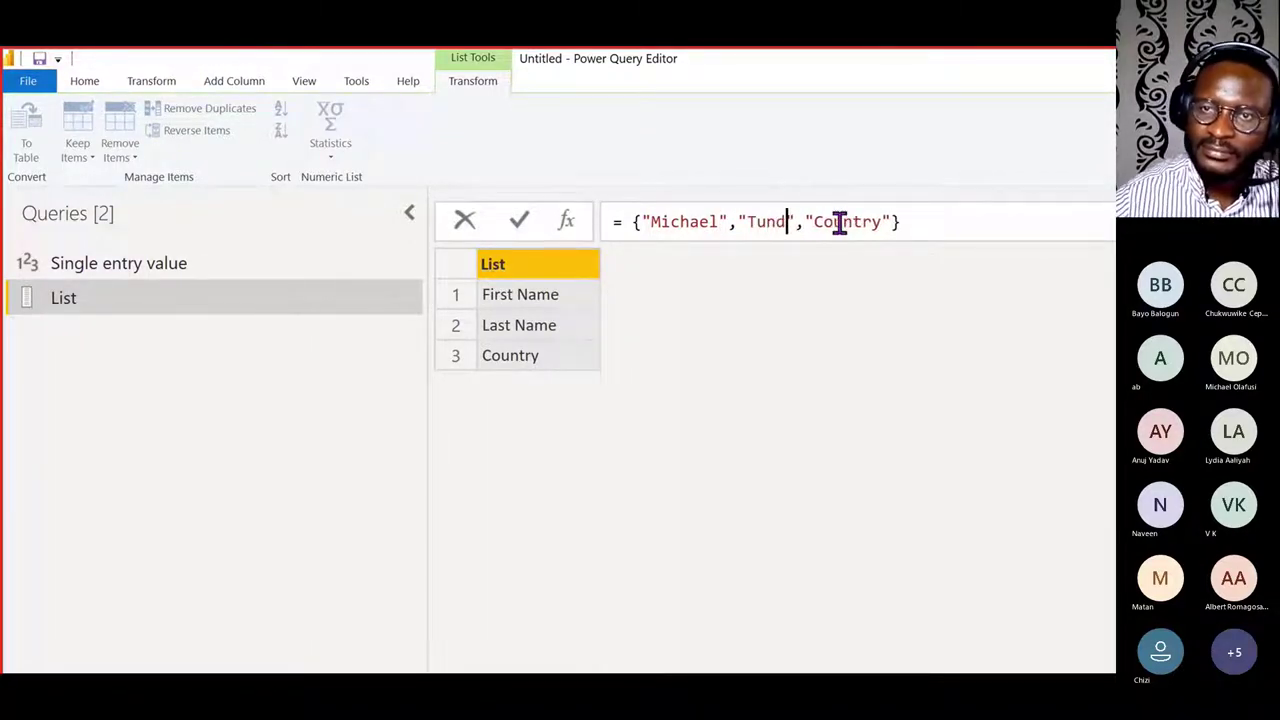
Replace Country with Amina, append Emeka and Akpos, and commit the five-name list.
click(890, 221)
key(BackSpace)
key(BackSpace)
key(BackSpace)
key(BackSpace)
key(BackSpace)
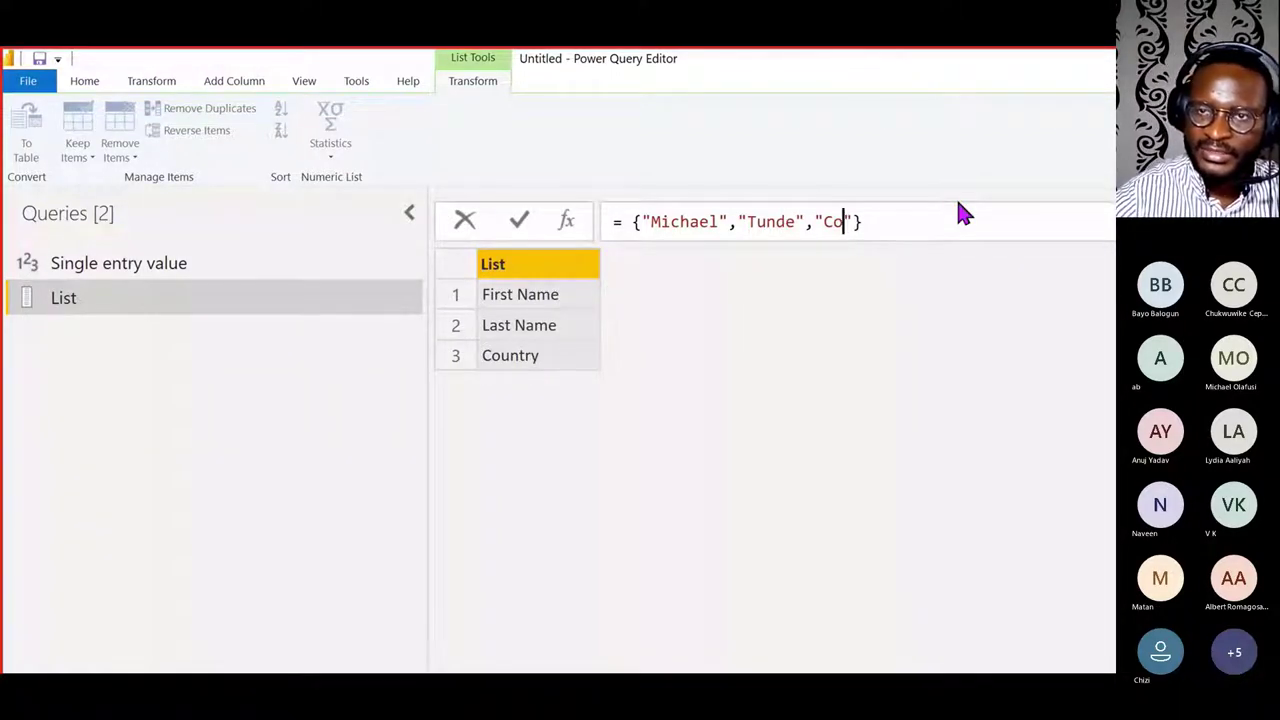
key(BackSpace)
key(BackSpace)
text(Amina)
key(Right)
text(,)
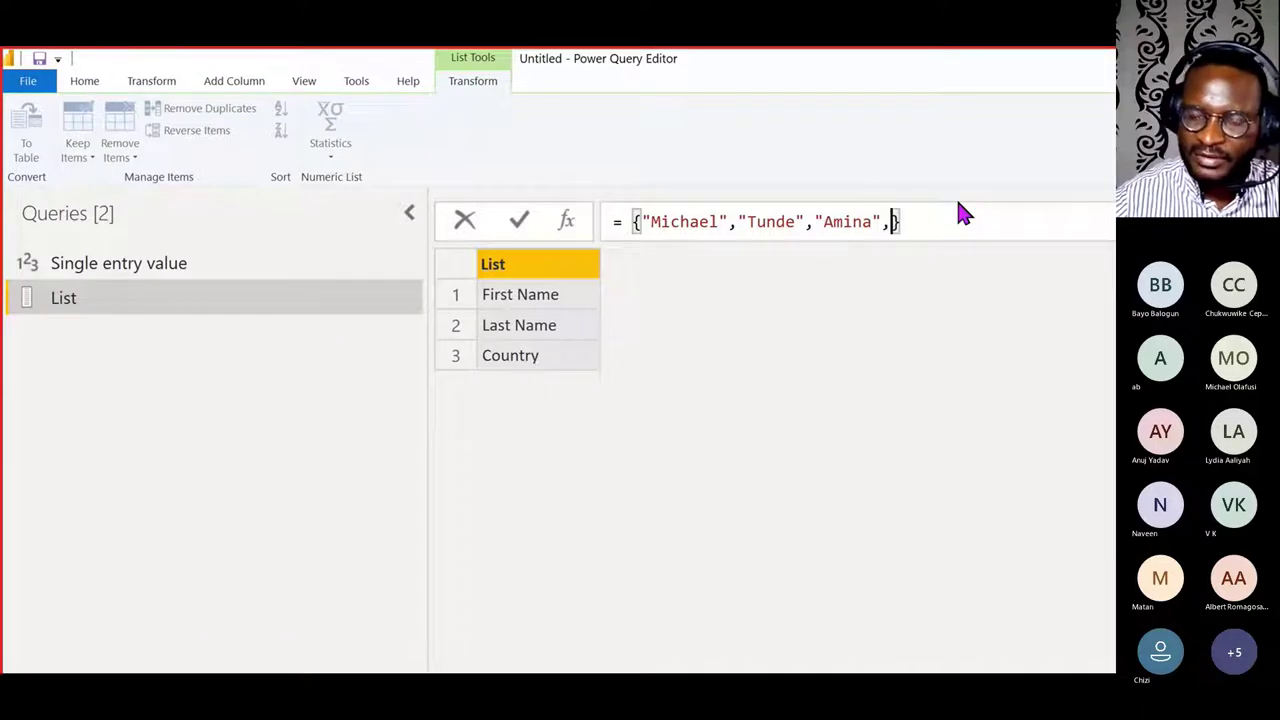
text("Eme)
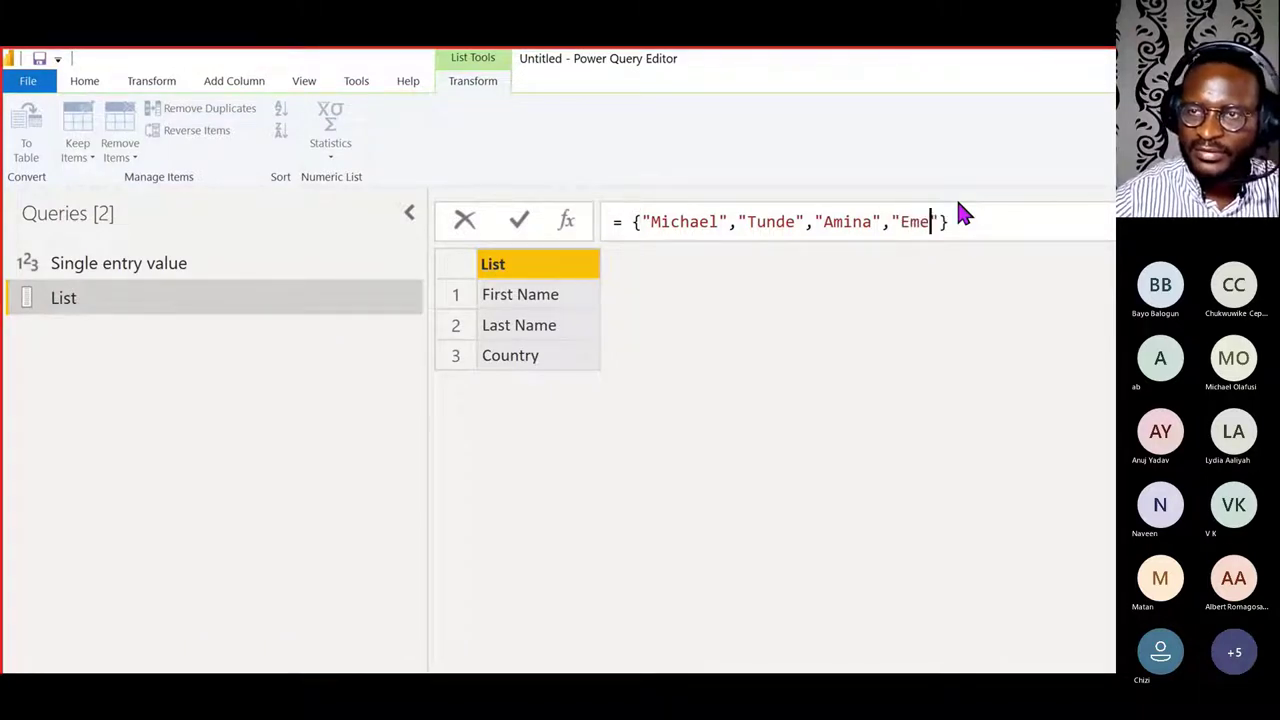
text(ka)
key(Right)
text(,)
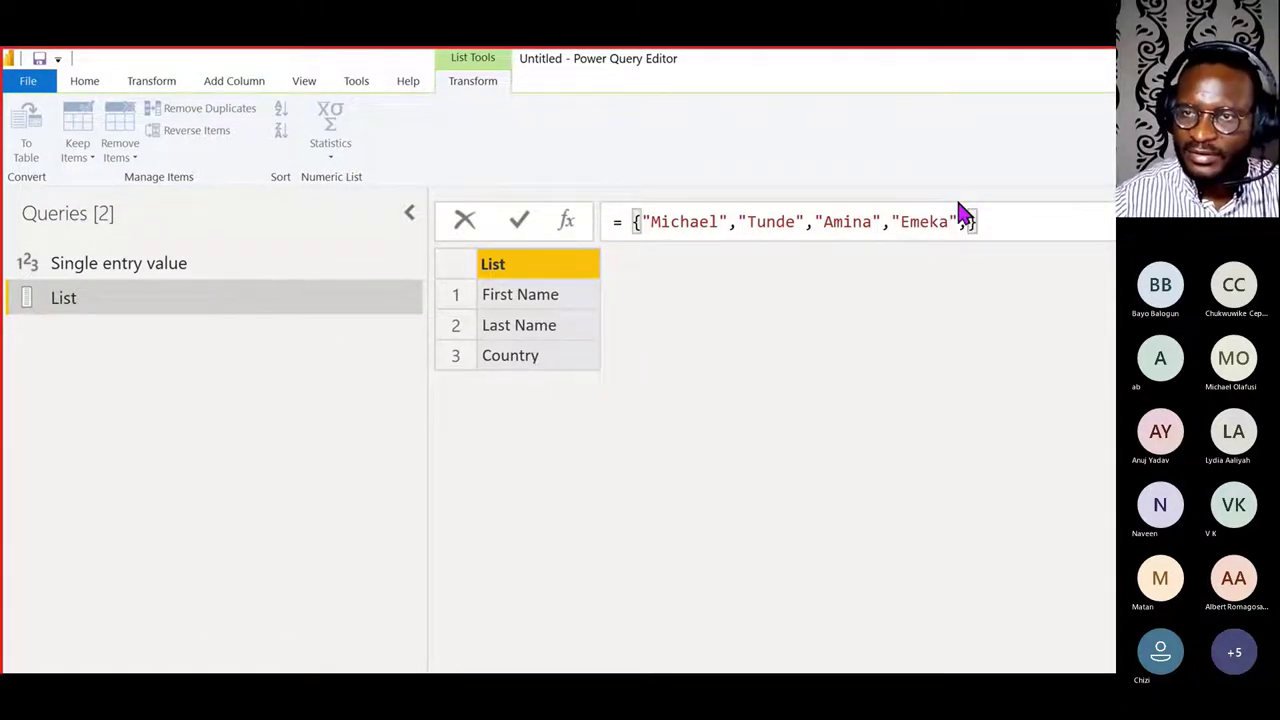
text("Akpos)
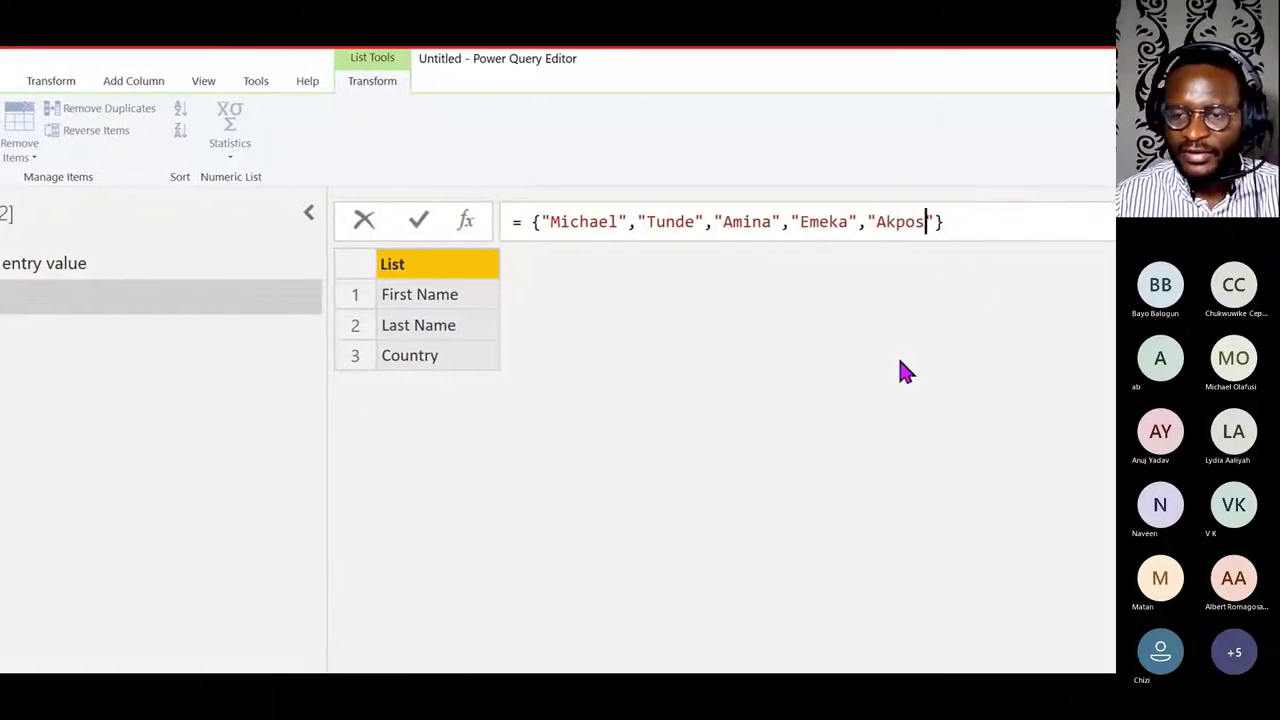
key(Return)
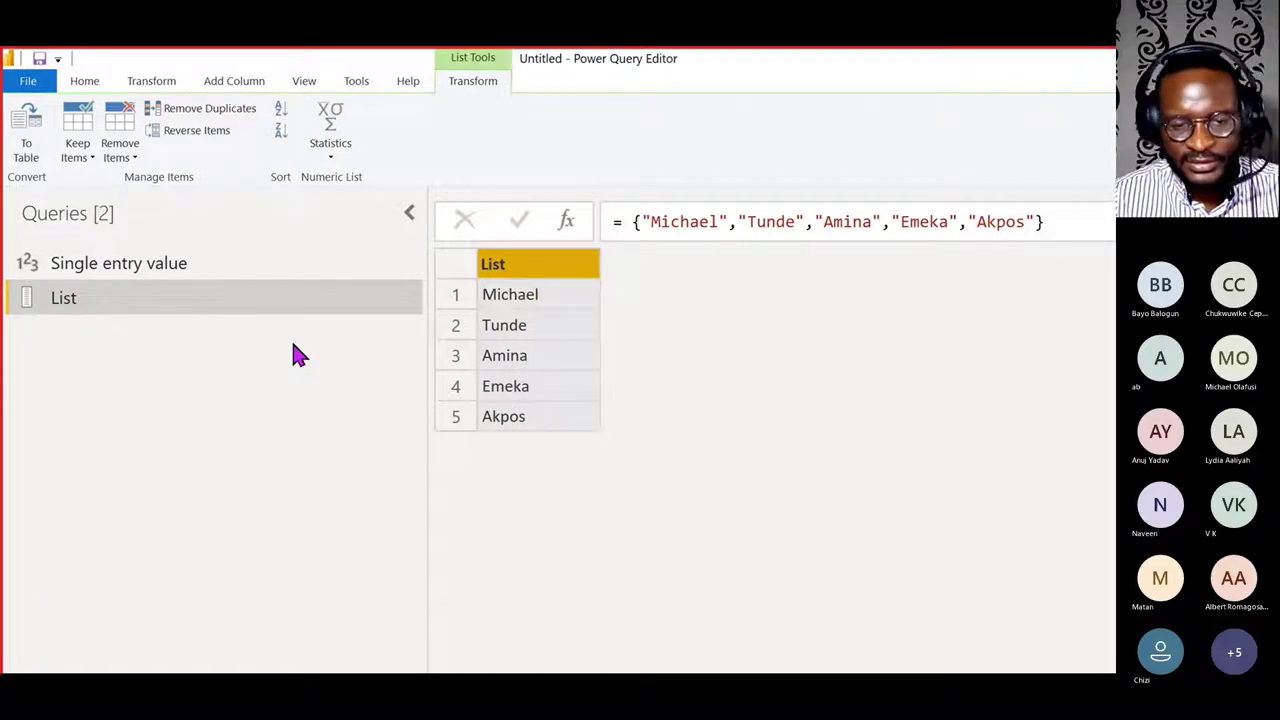
key(alt+Tab)
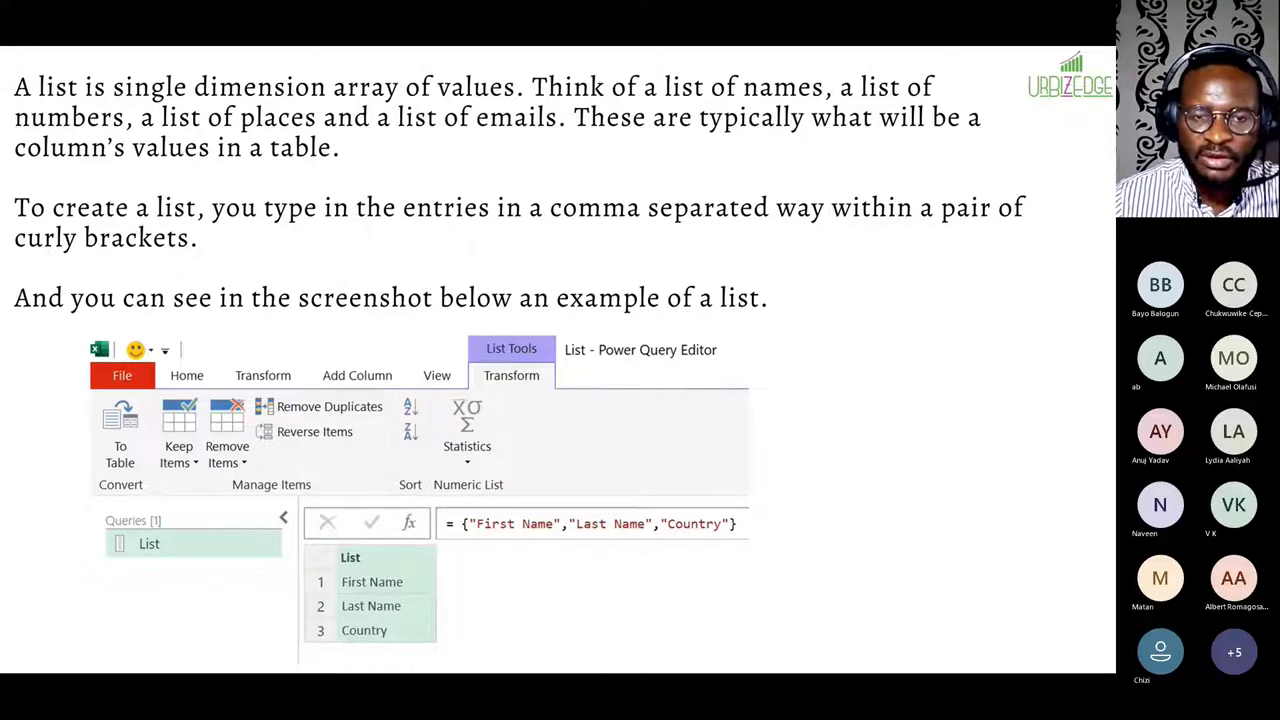
key(alt+Tab)
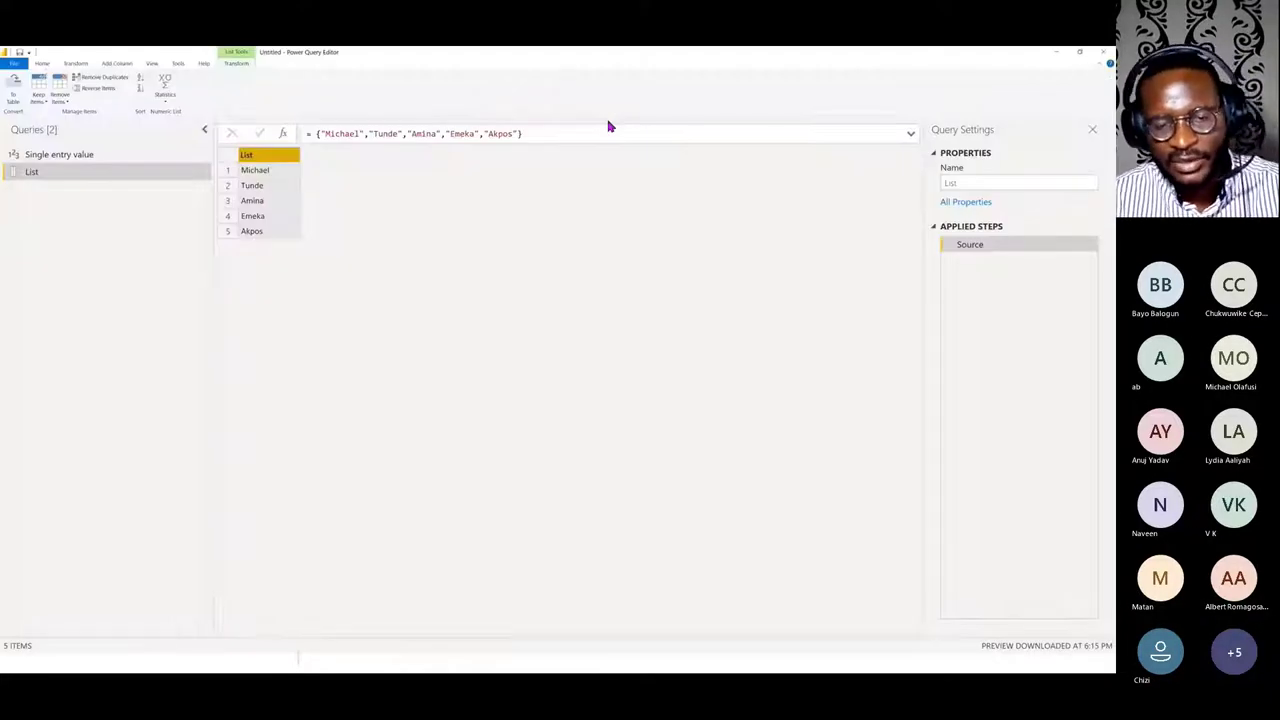
Replace Michael with the unquoted number 12345 as the first list item.
double_click(338, 133)
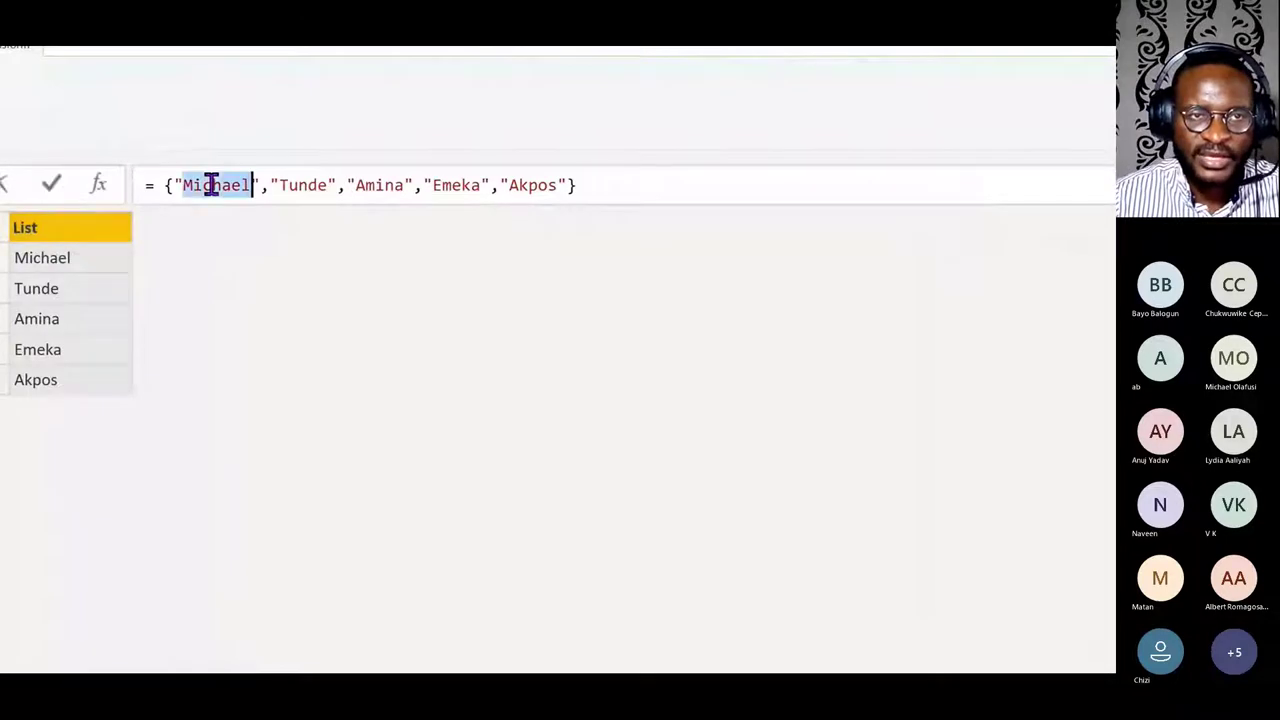
text(12345)
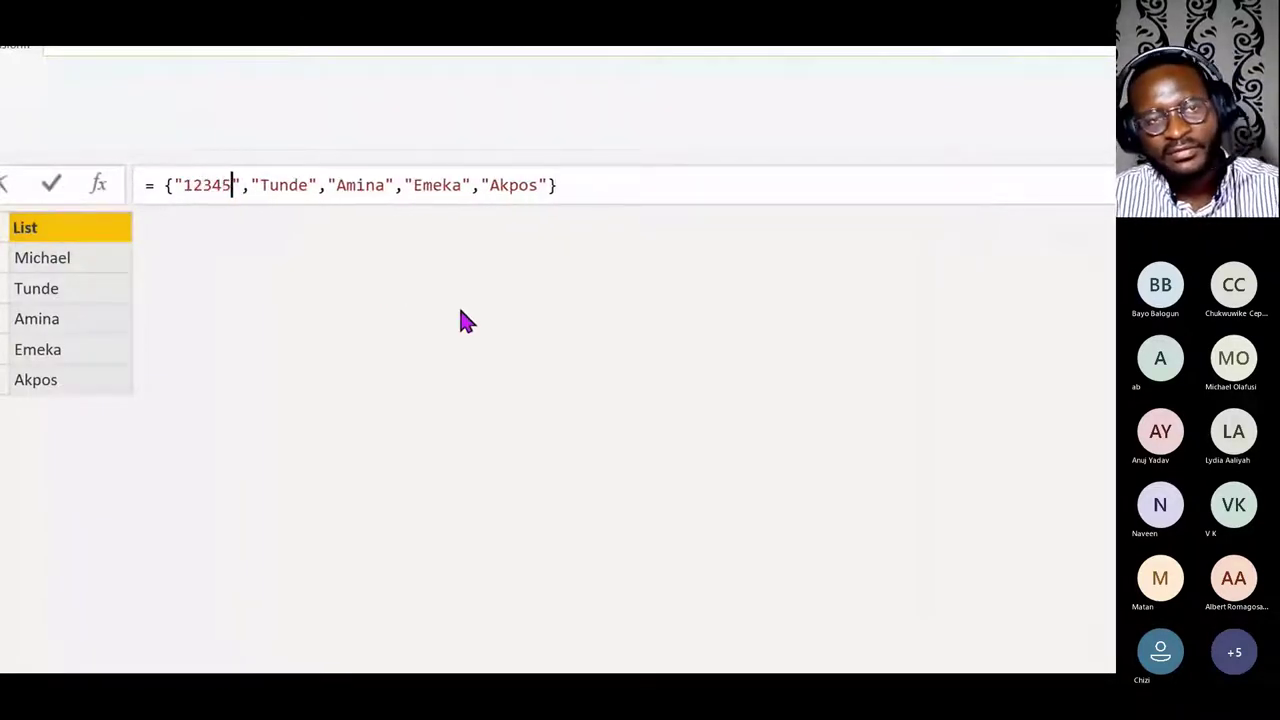
key(Return)
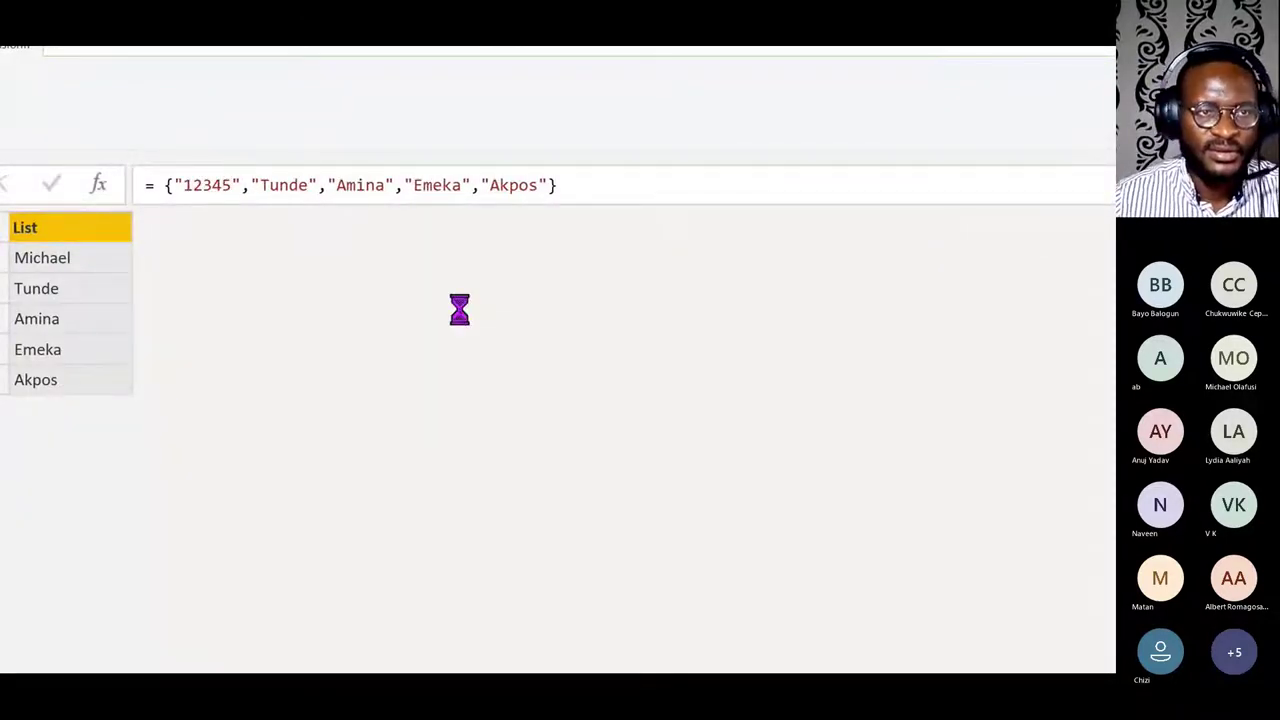
click(233, 185)
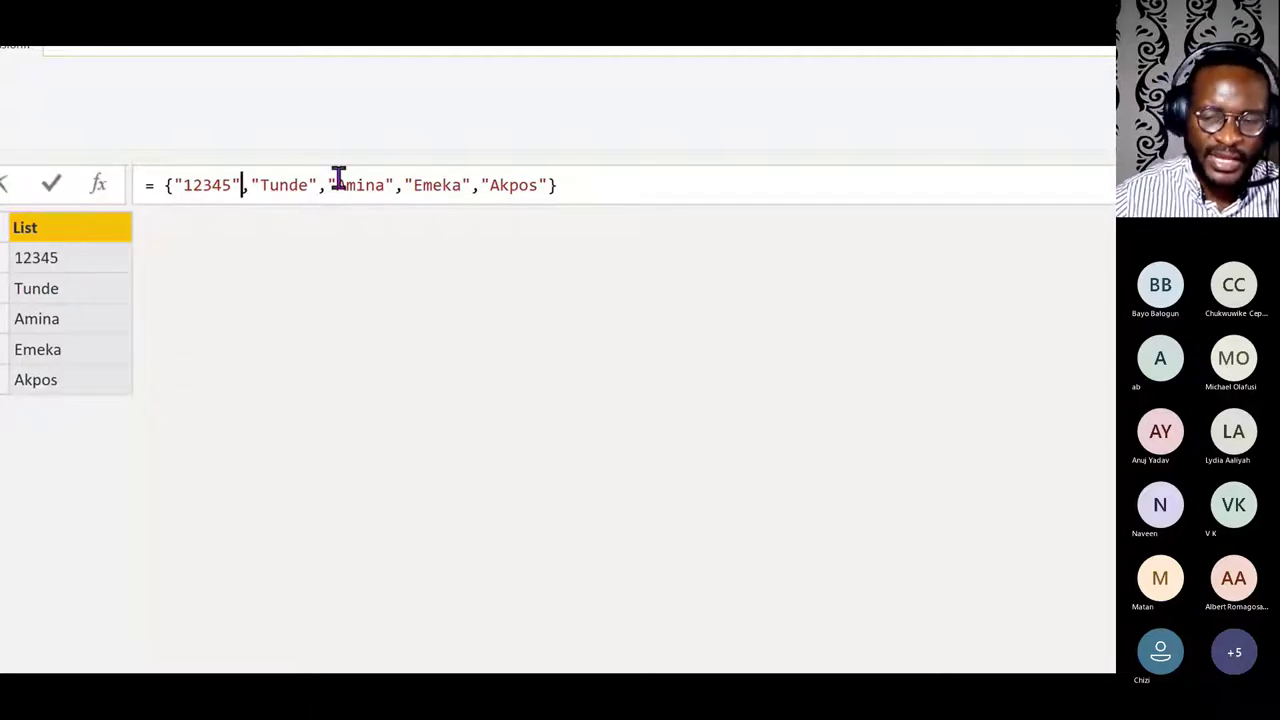
click(186, 185)
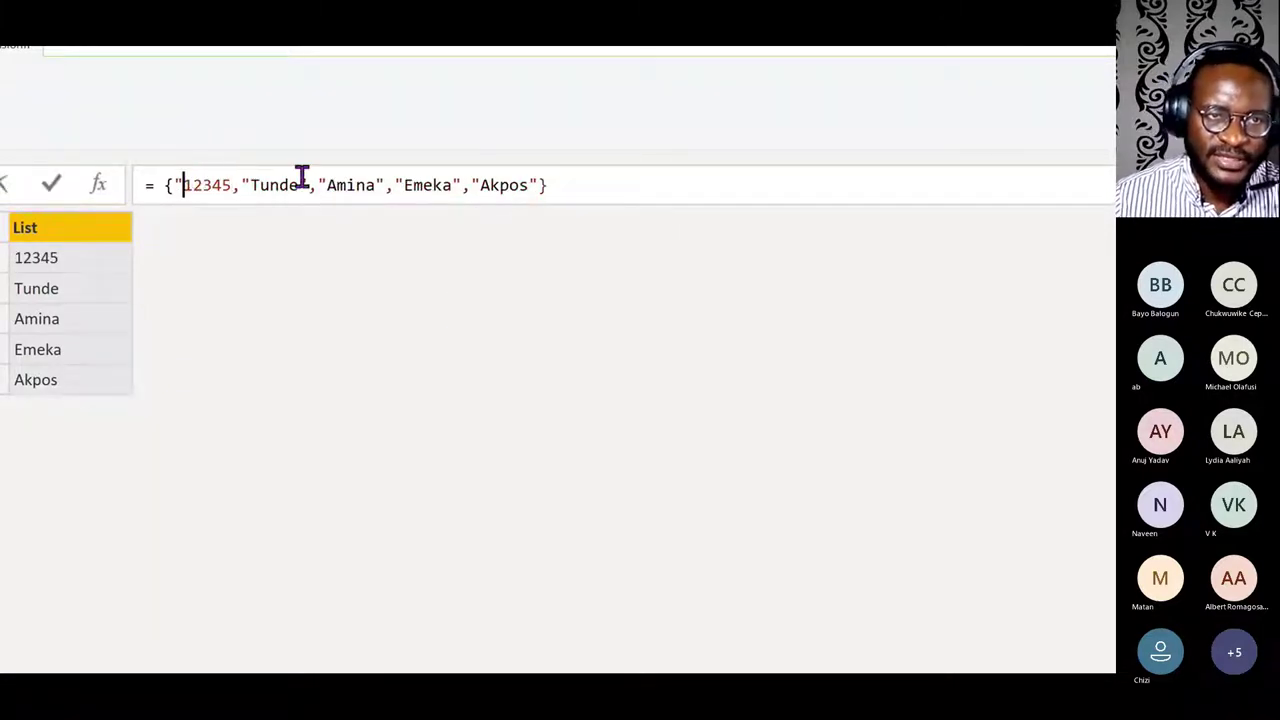
key(BackSpace)
key(Return)
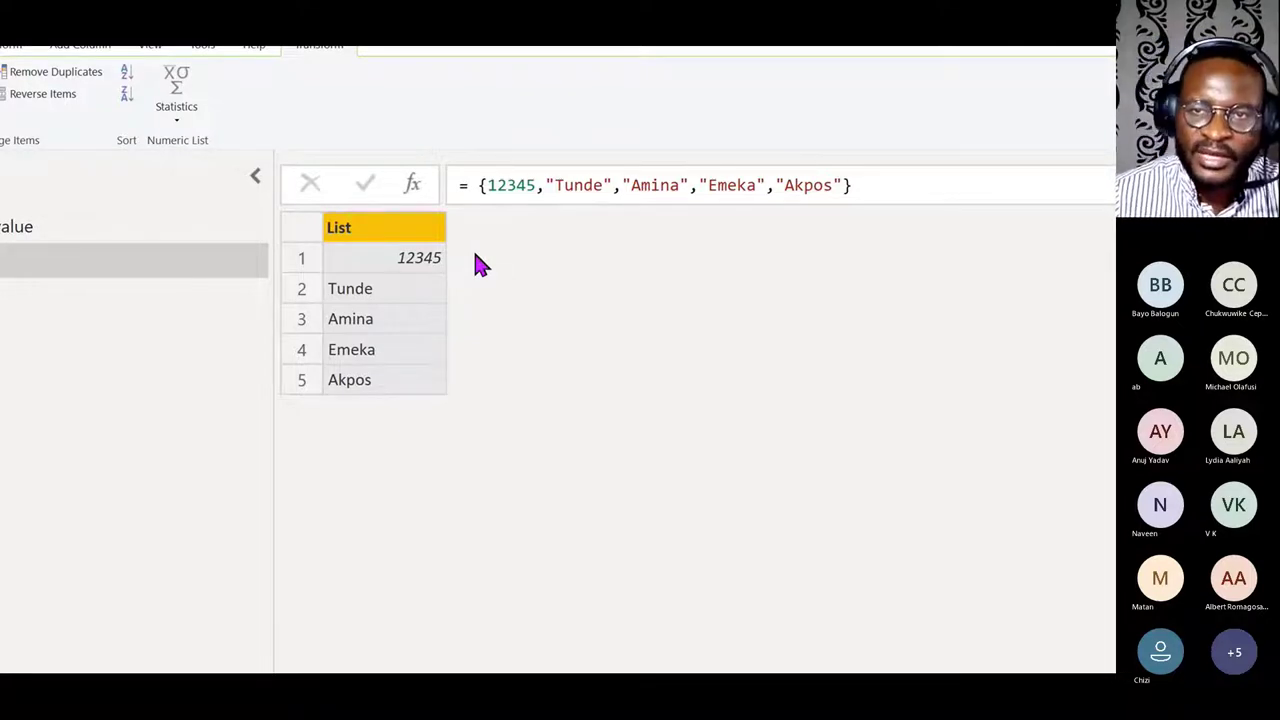
Replace the last item Akpos with True, then TRUE, which produces an error.
click(850, 184)
key(BackSpace)
key(BackSpace)
key(BackSpace)
key(BackSpace)
key(BackSpace)
key(BackSpace)
key(BackSpace)
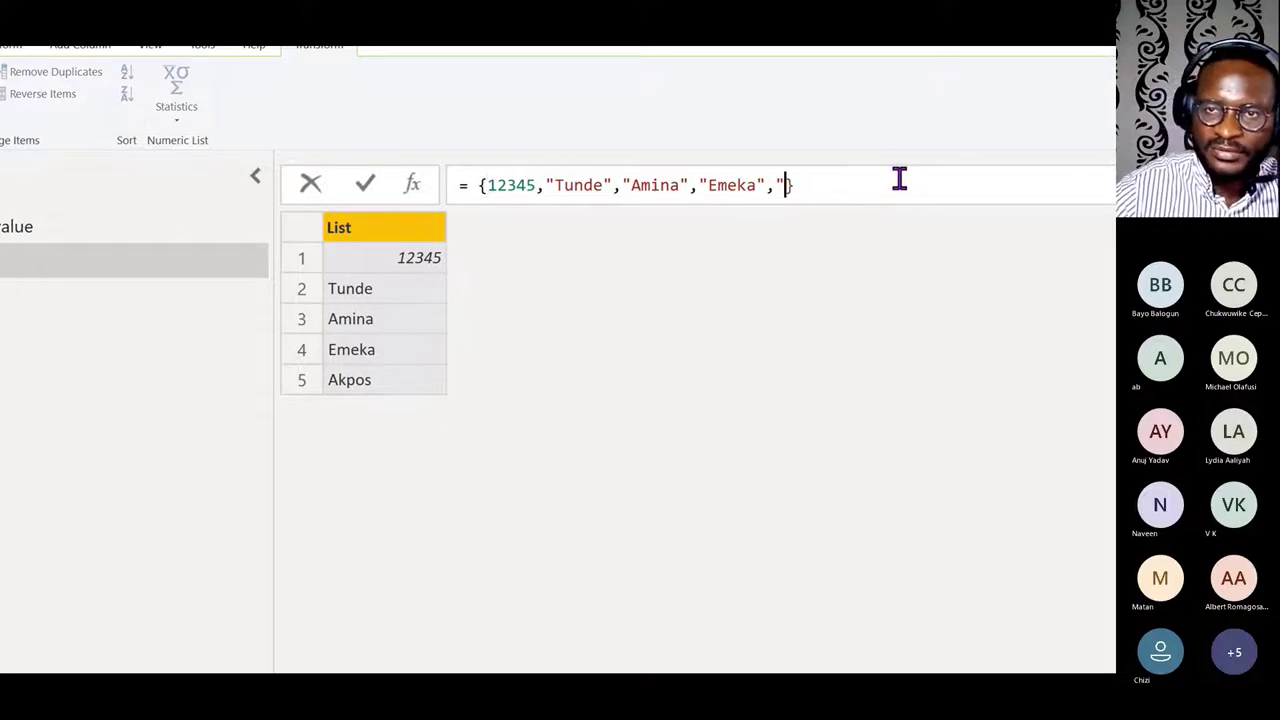
text(True)
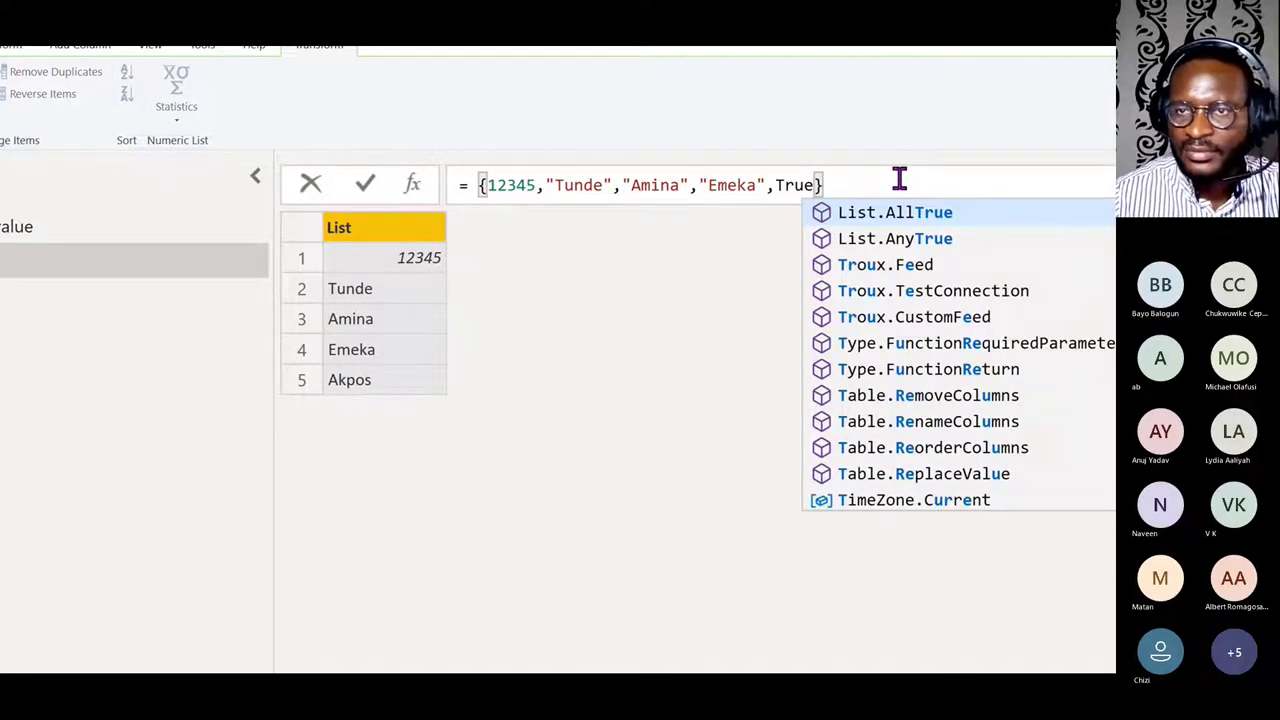
key(Escape)
key(Return)
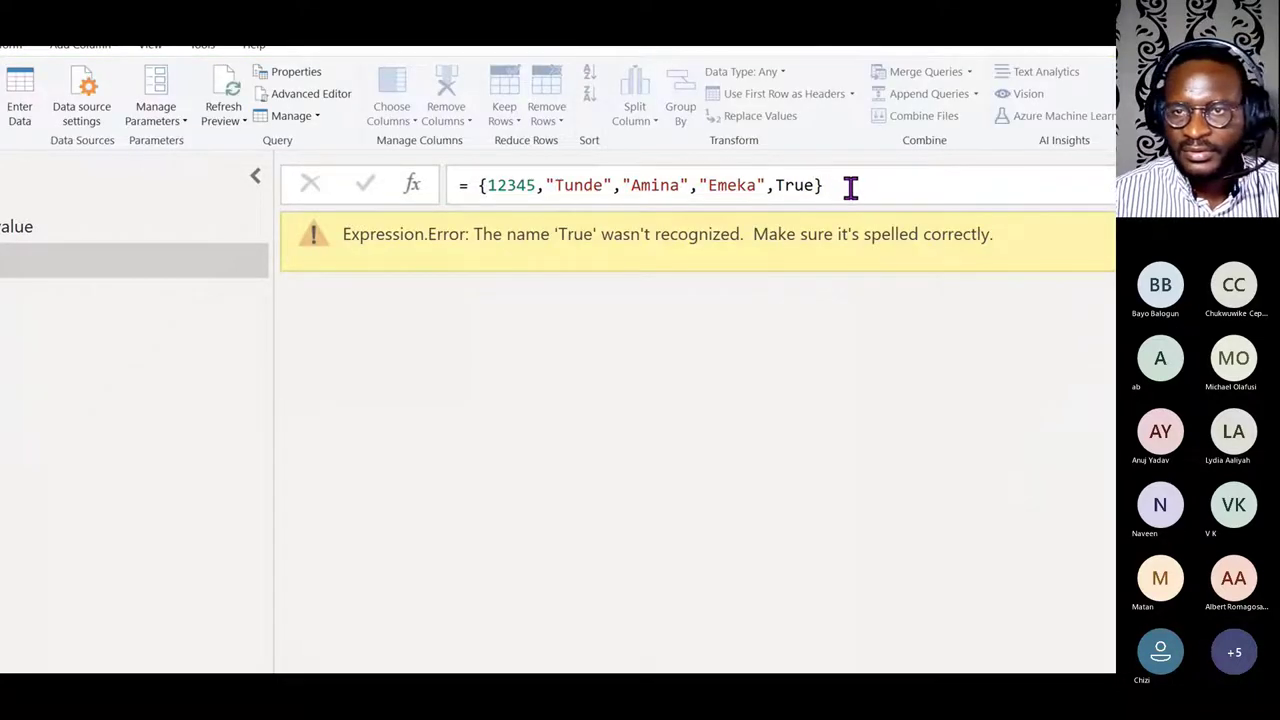
click(803, 187)
double_click(803, 188)
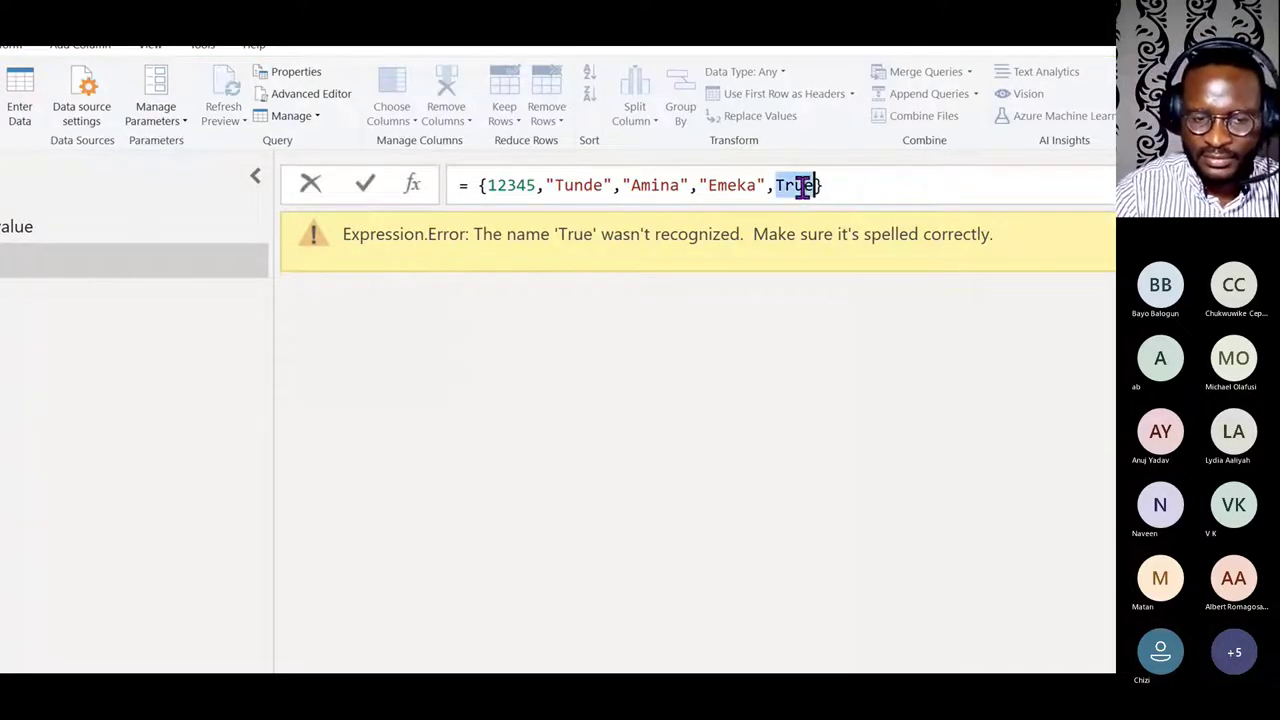
text(TRUE)
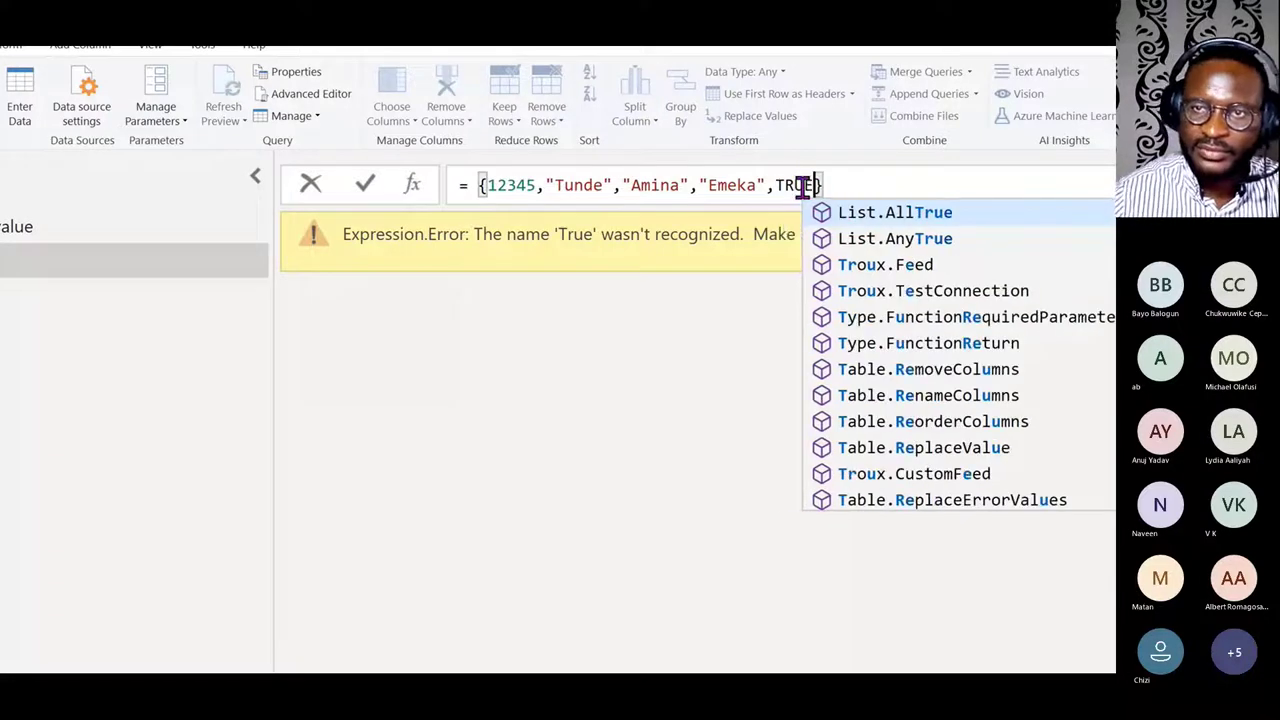
click(852, 182)
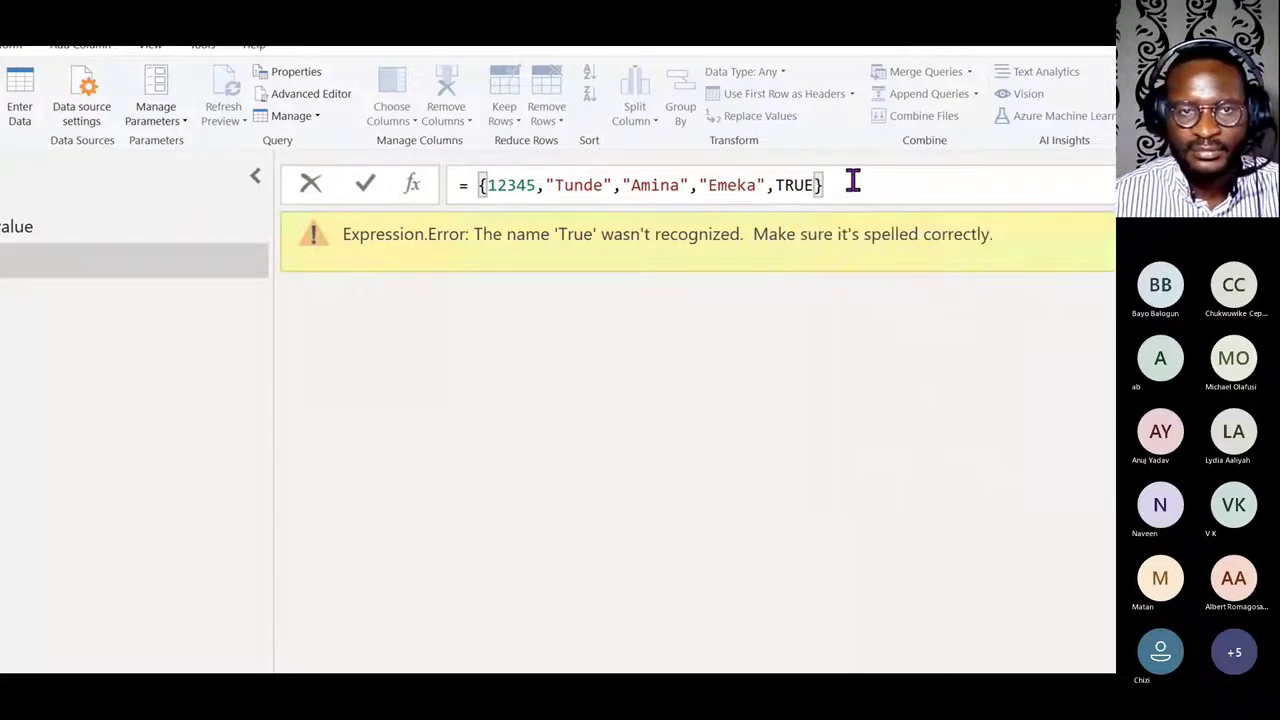
key(Return)
Change the last item to lowercase true so it previews TRUE, then show the lists slide.
click(785, 185)
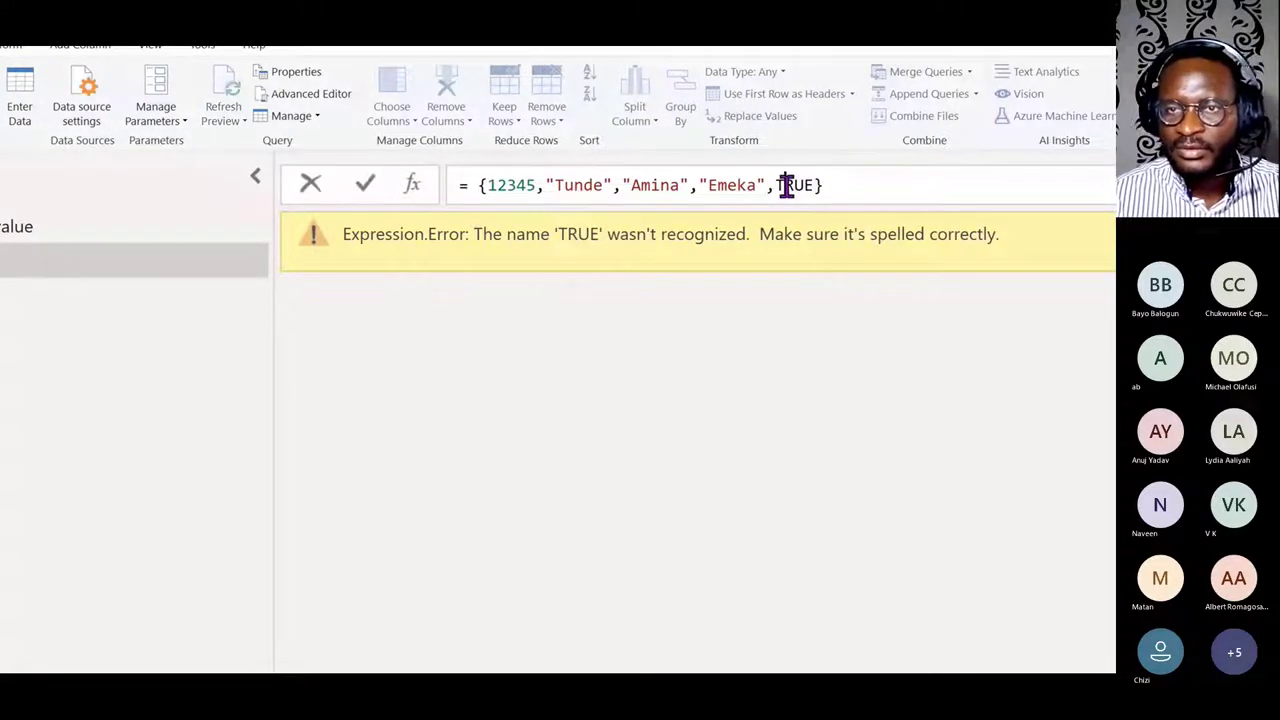
text(r)
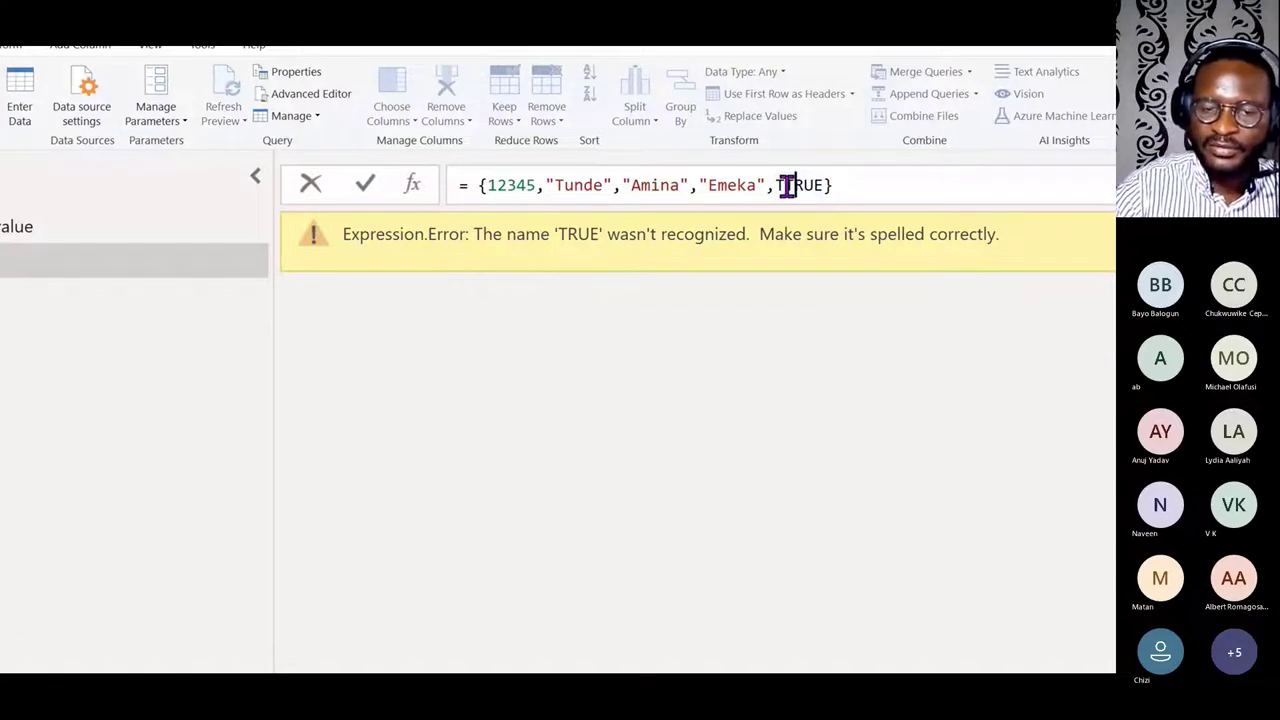
key(End)
key(BackSpace)
key(BackSpace)
key(BackSpace)
key(BackSpace)
text(true)
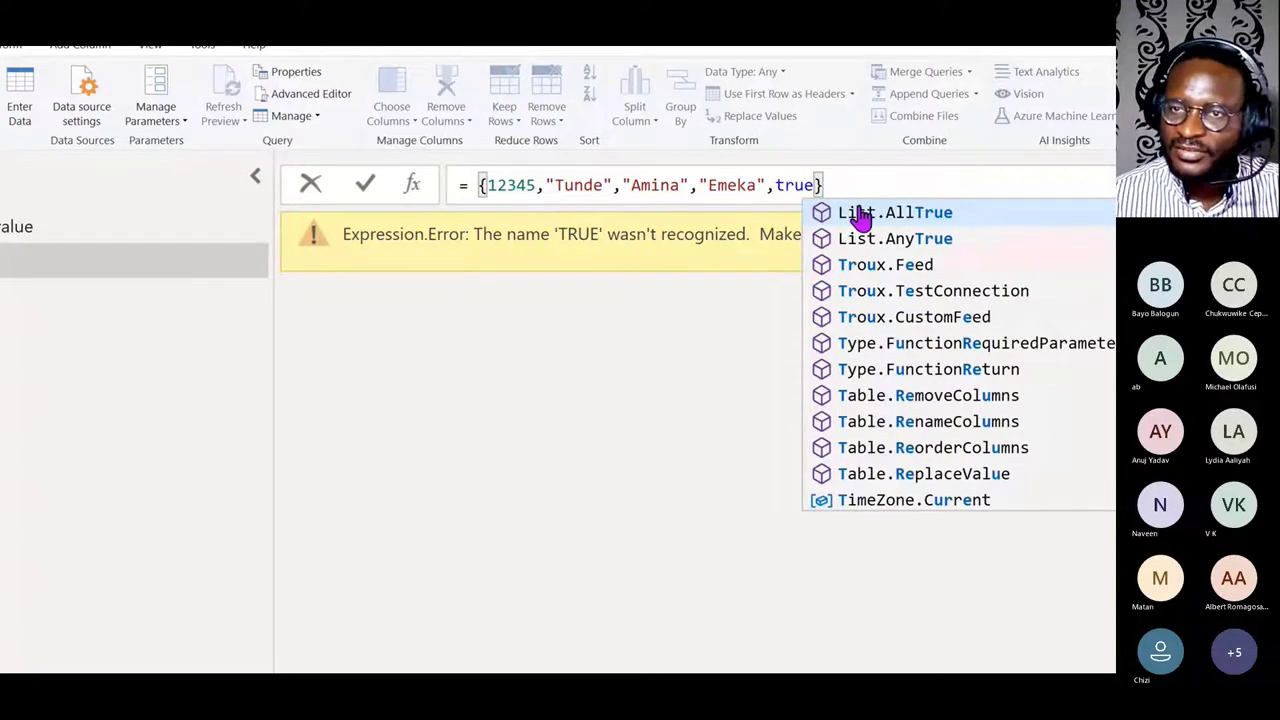
click(863, 186)
key(Return)
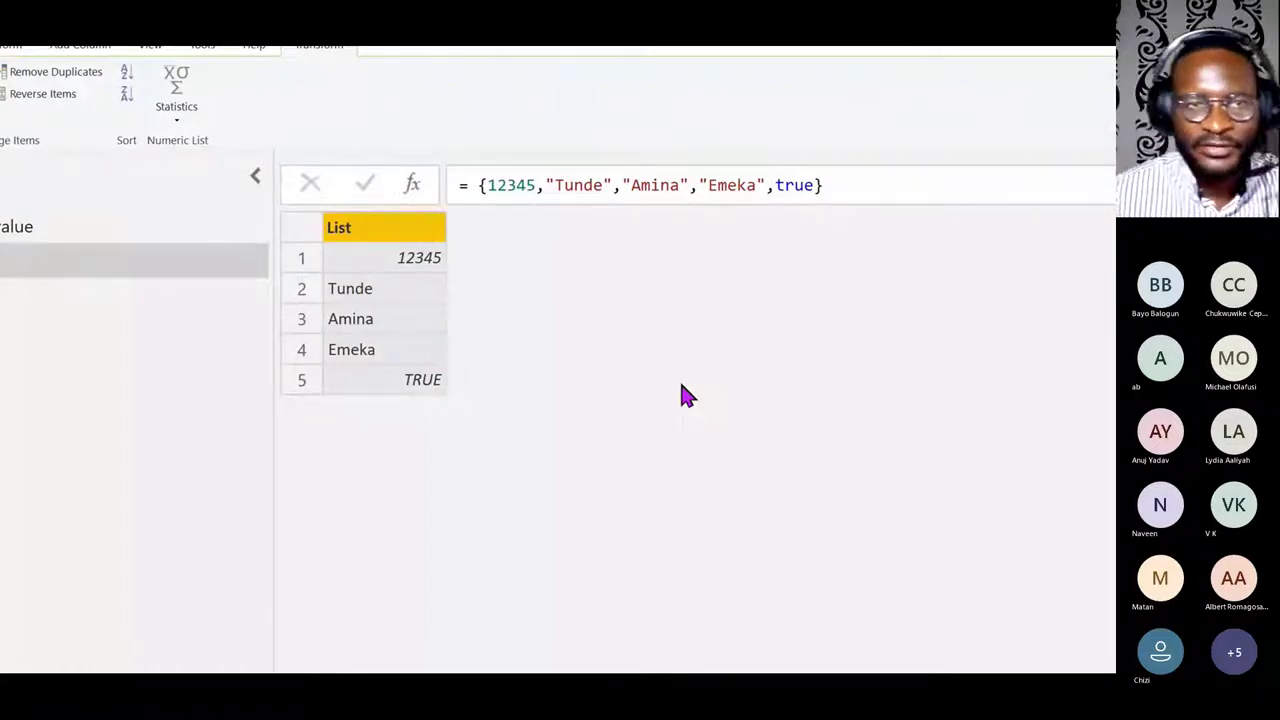
key(alt+Tab)
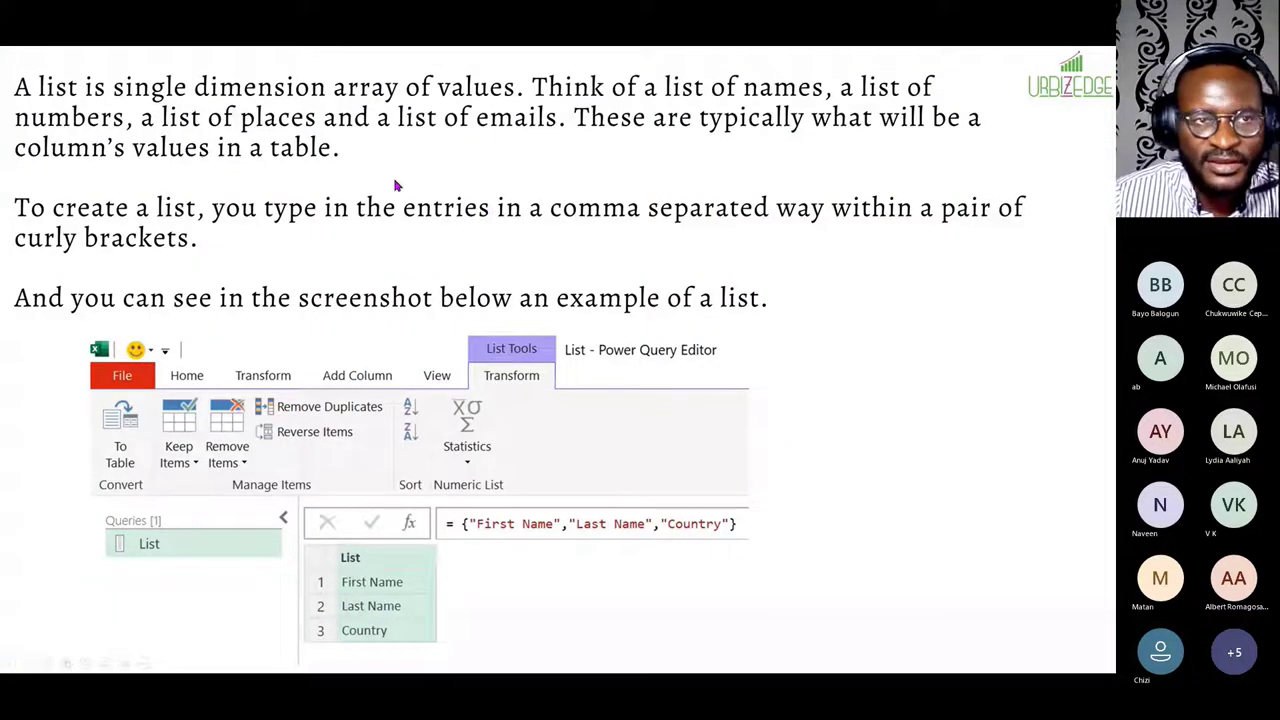
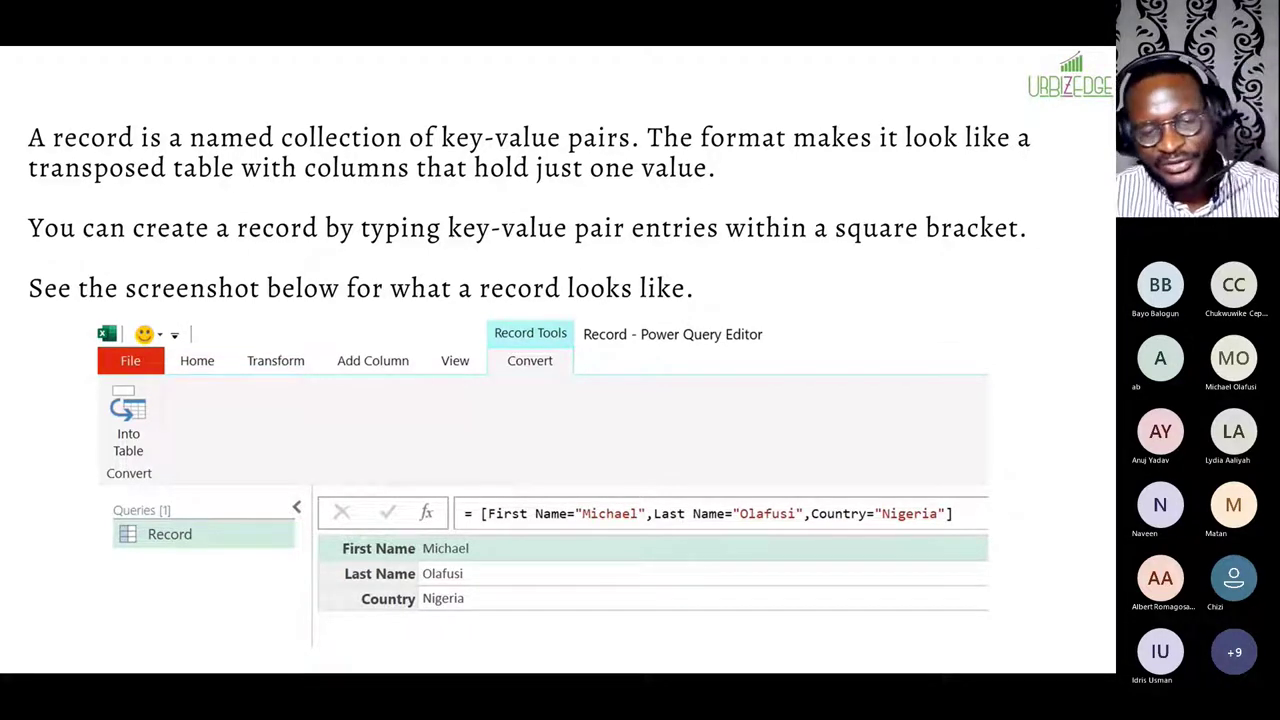
Switch back to Power Query Editor, where the List query holds 12345, three names and true.
key(alt+Tab)
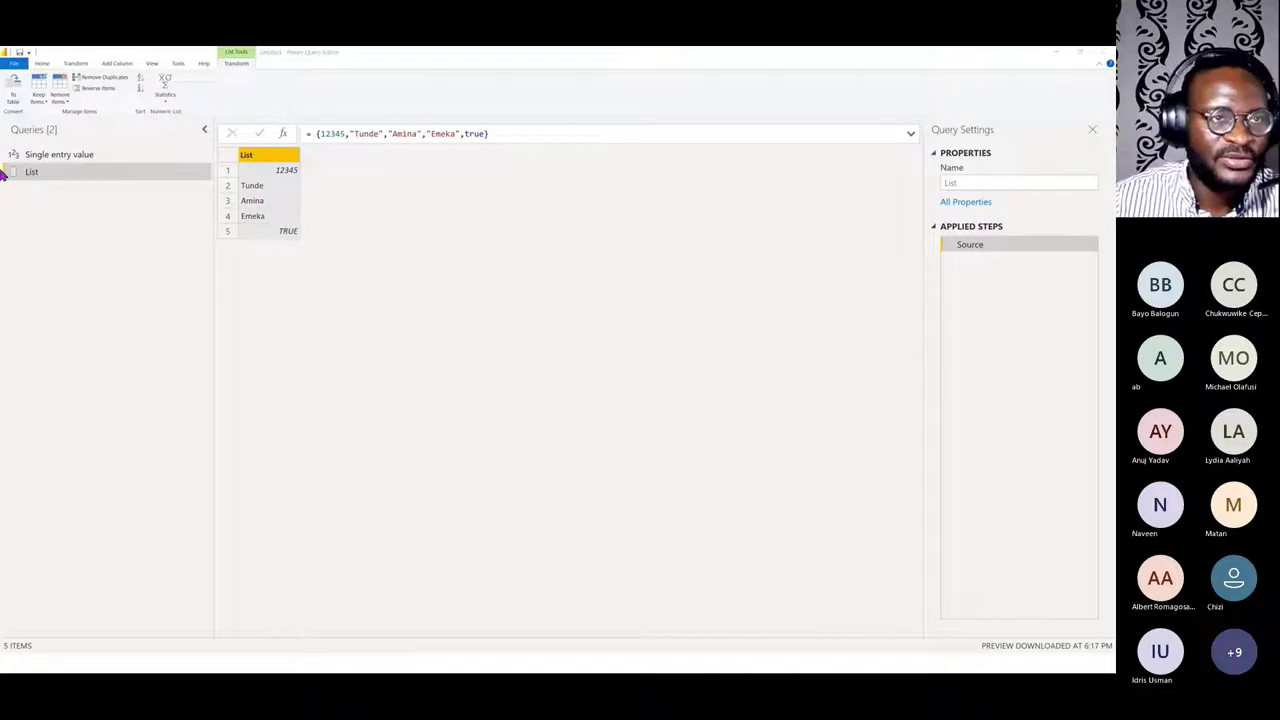
Create a new blank query from New Source and rename it from Query1 to Record.
click(42, 63)
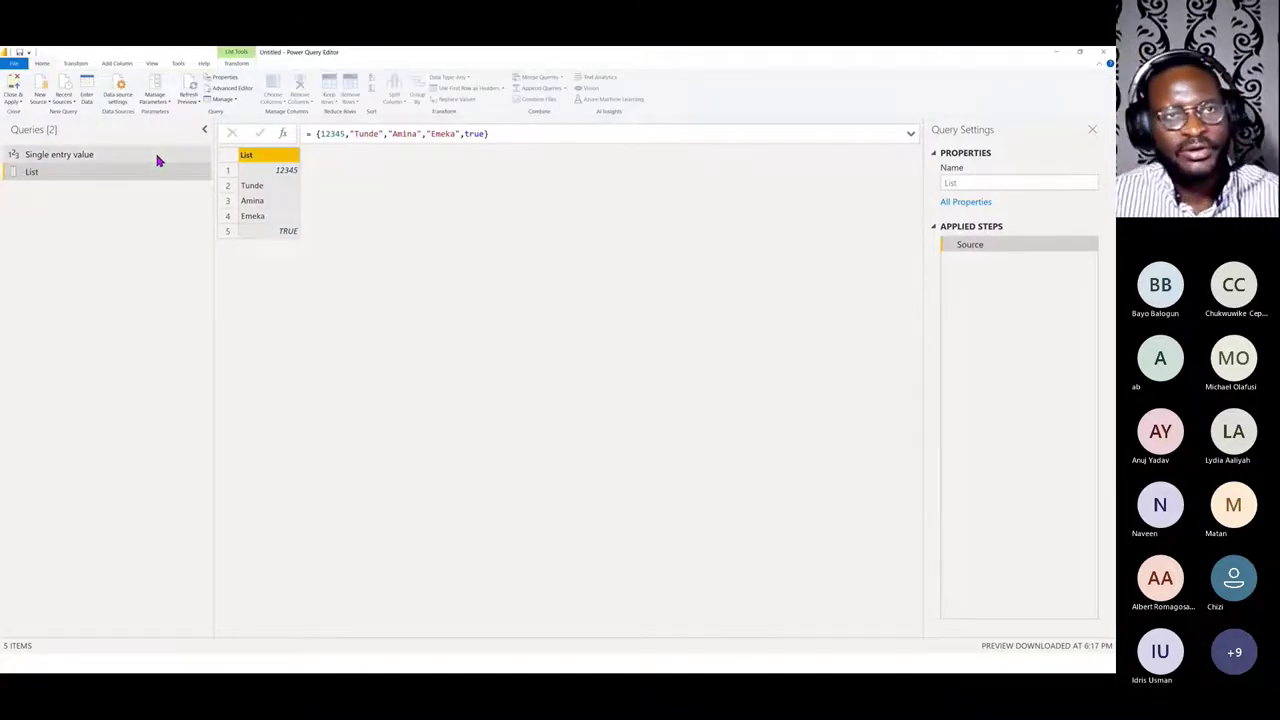
click(38, 102)
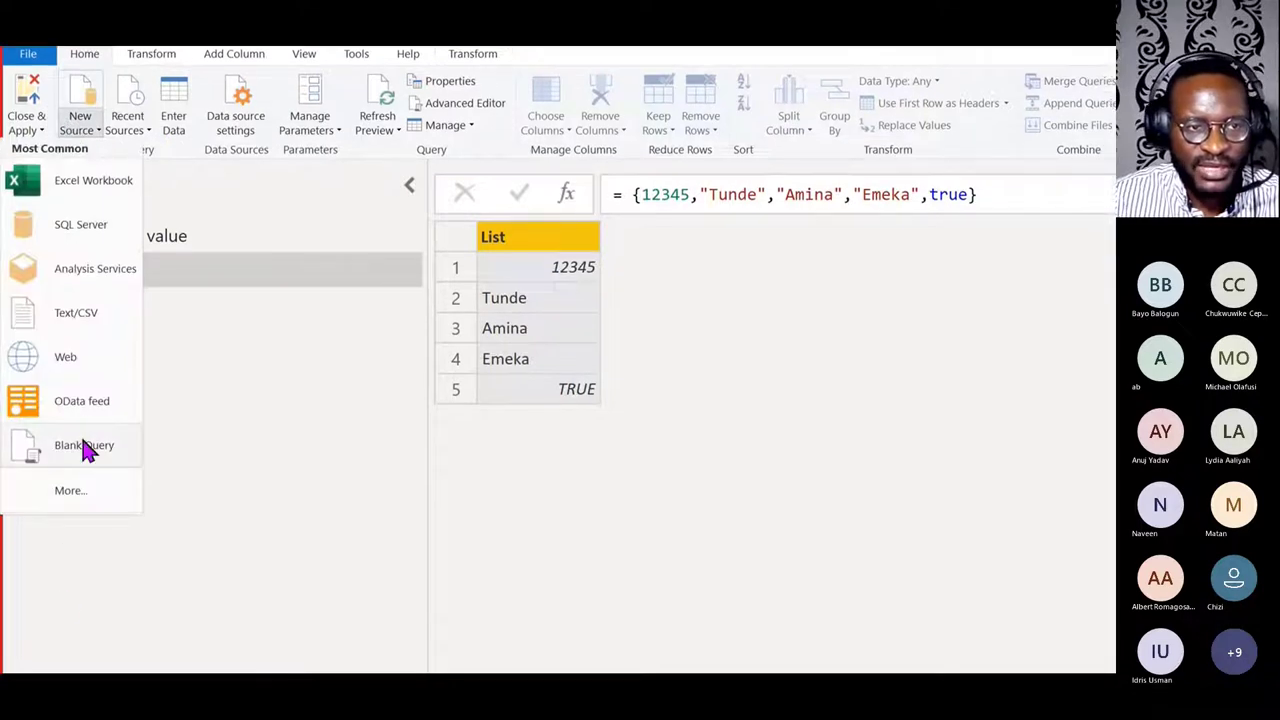
click(84, 474)
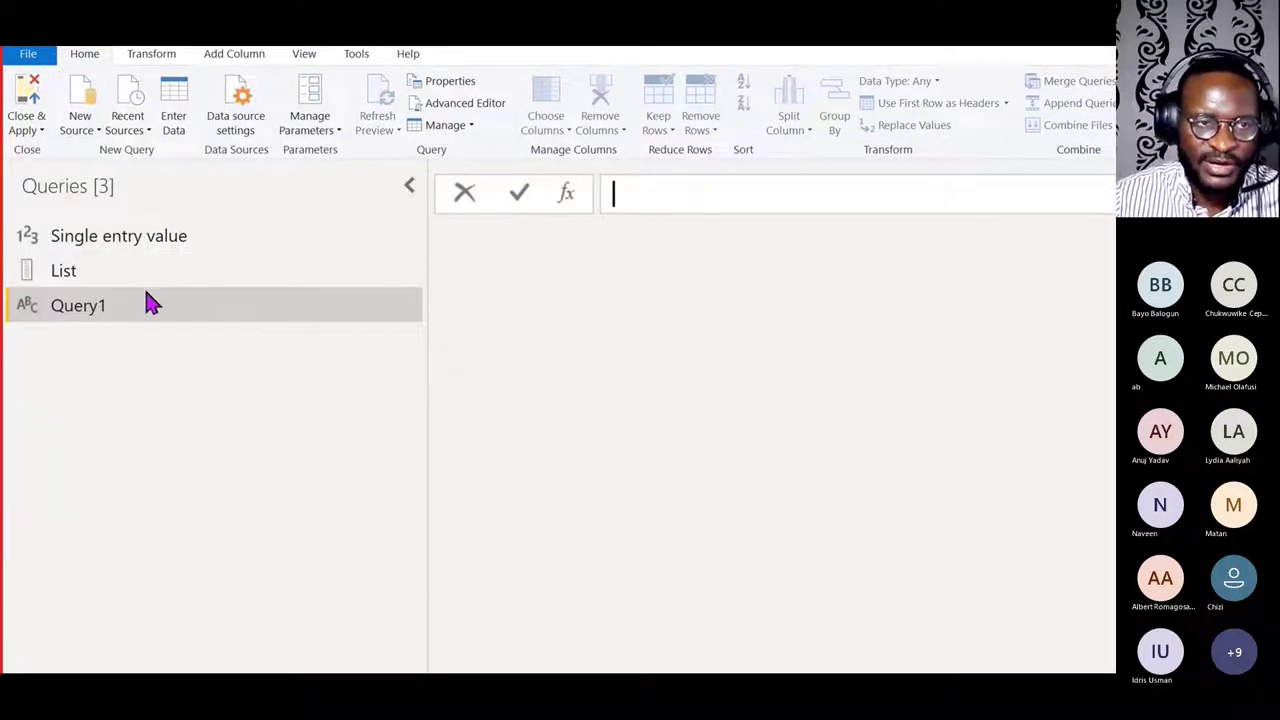
double_click(146, 300)
text(Re)
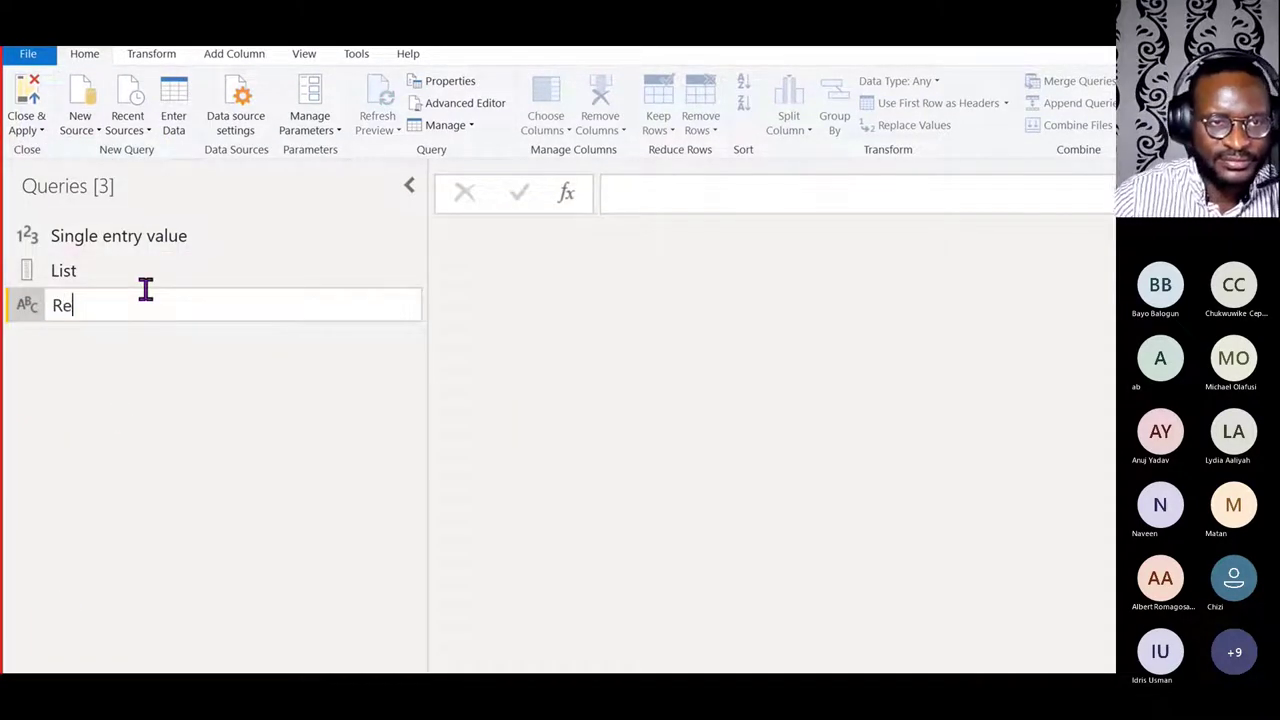
text(cord)
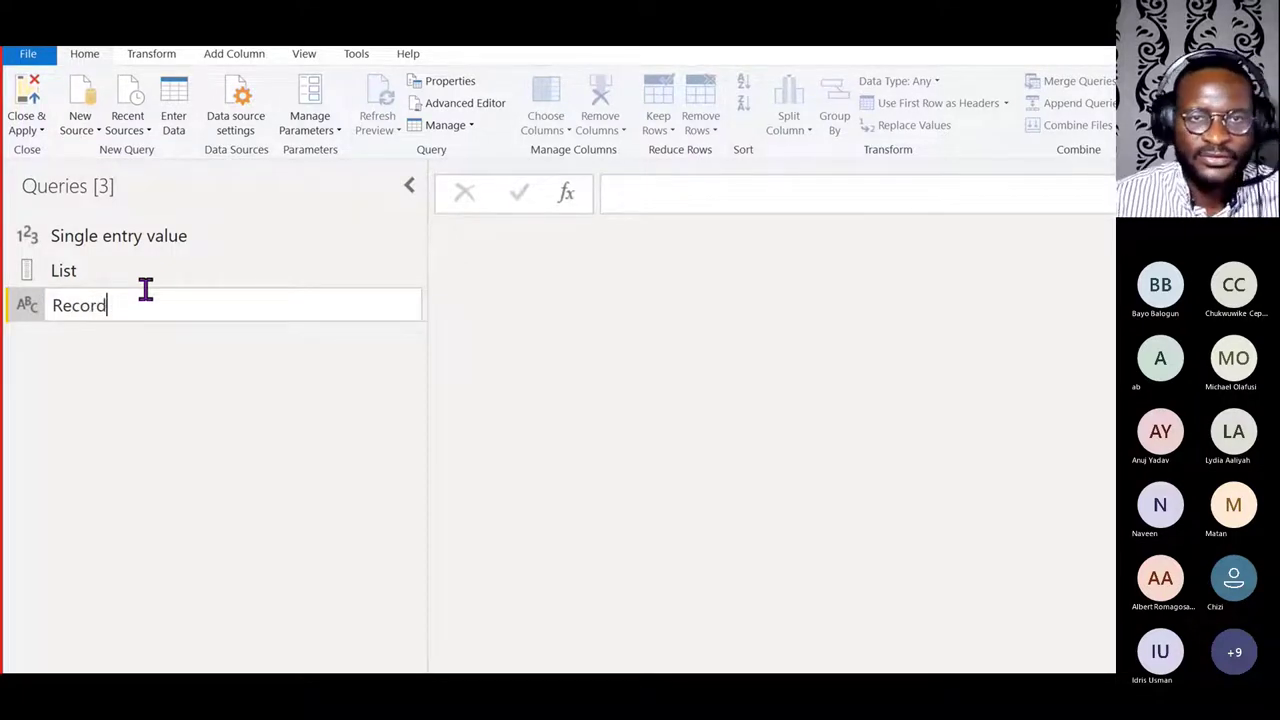
key(Return)
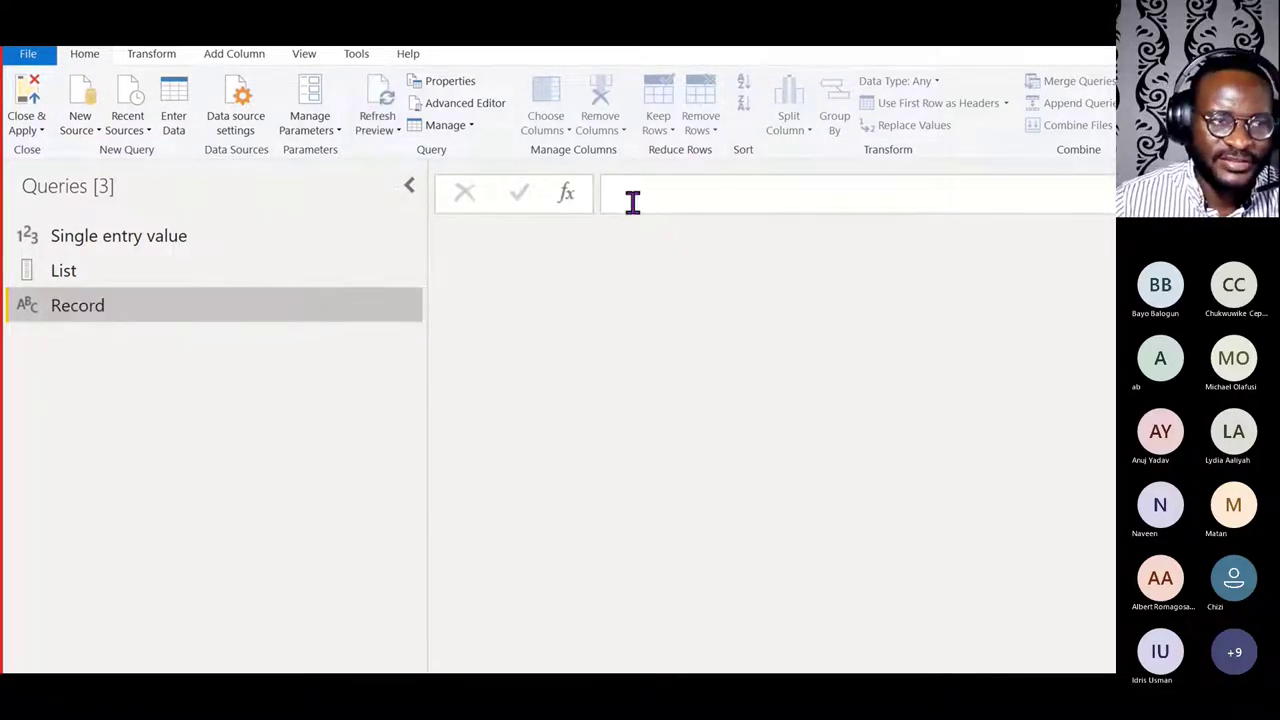
click(632, 201)
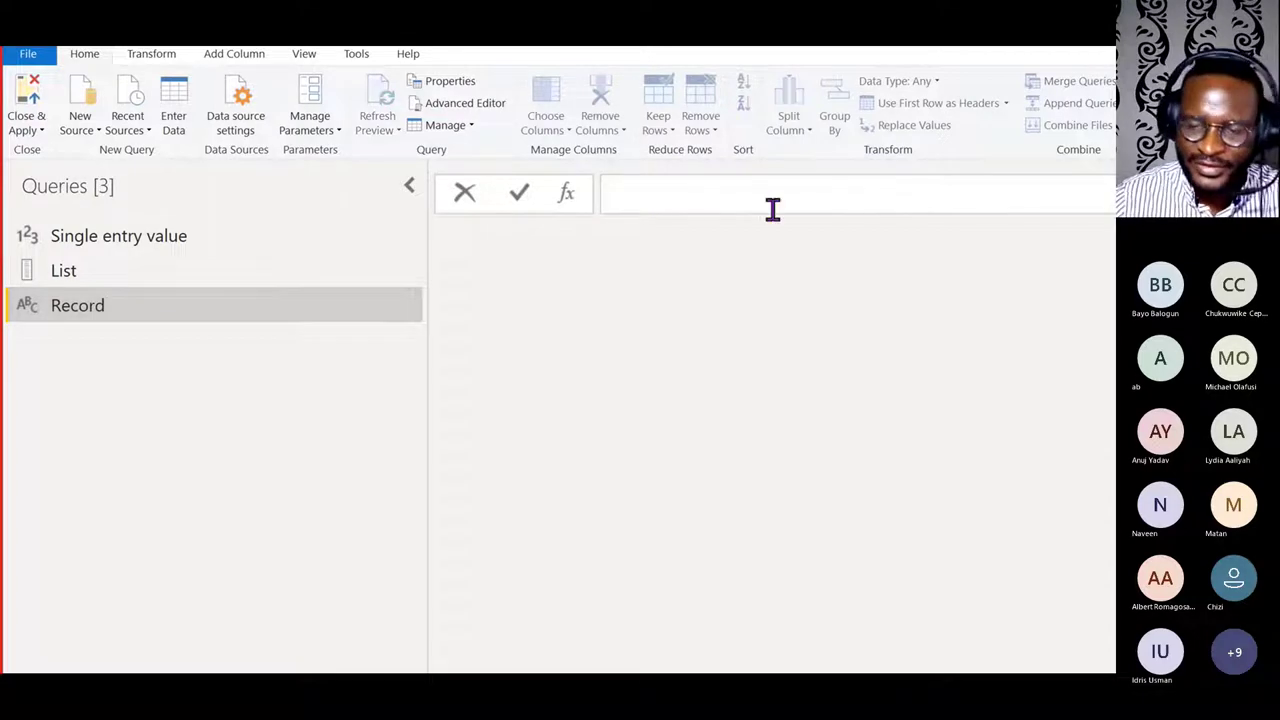
Enter a record formula with First Name and Last Name values and Country="Nigeria".
text(=)
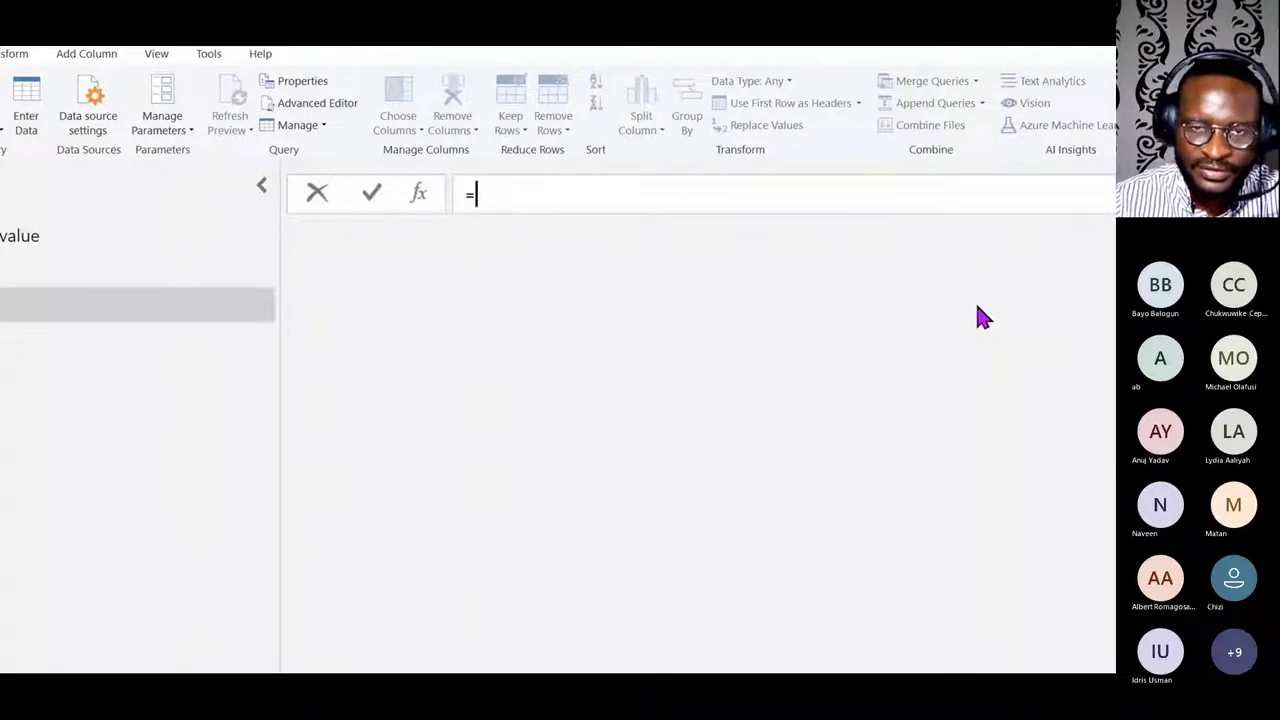
text([)
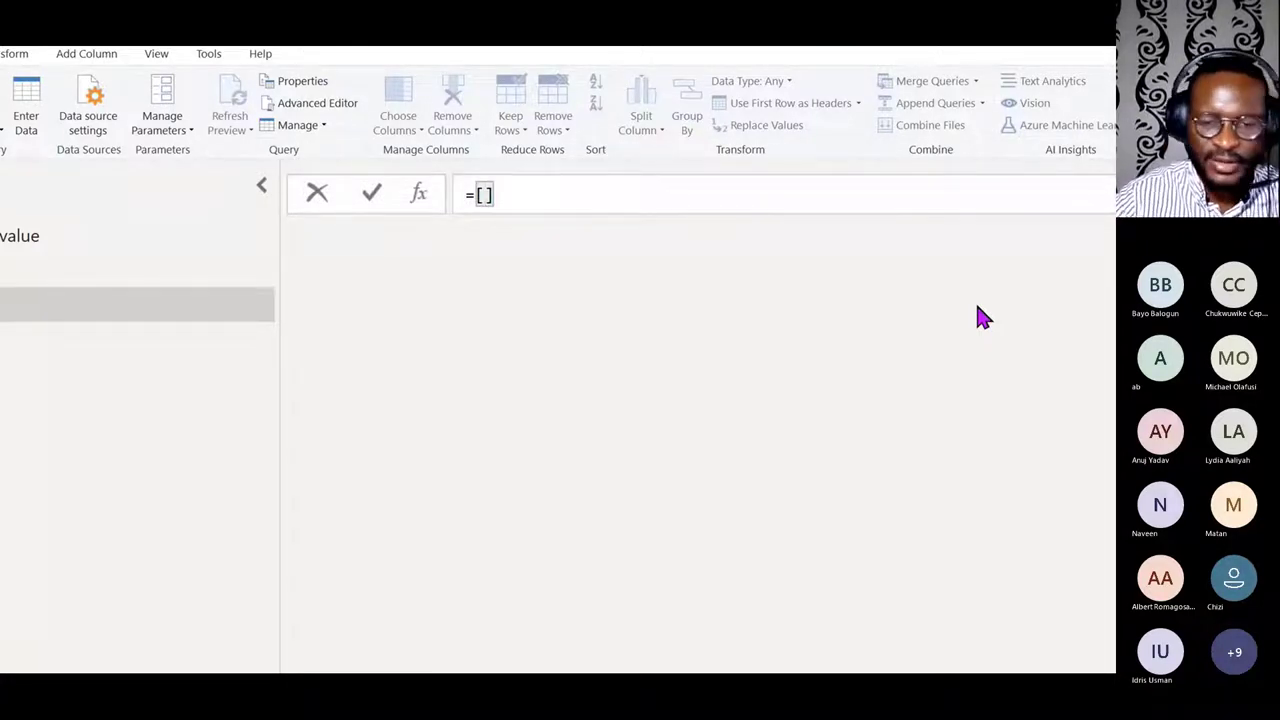
text(F)
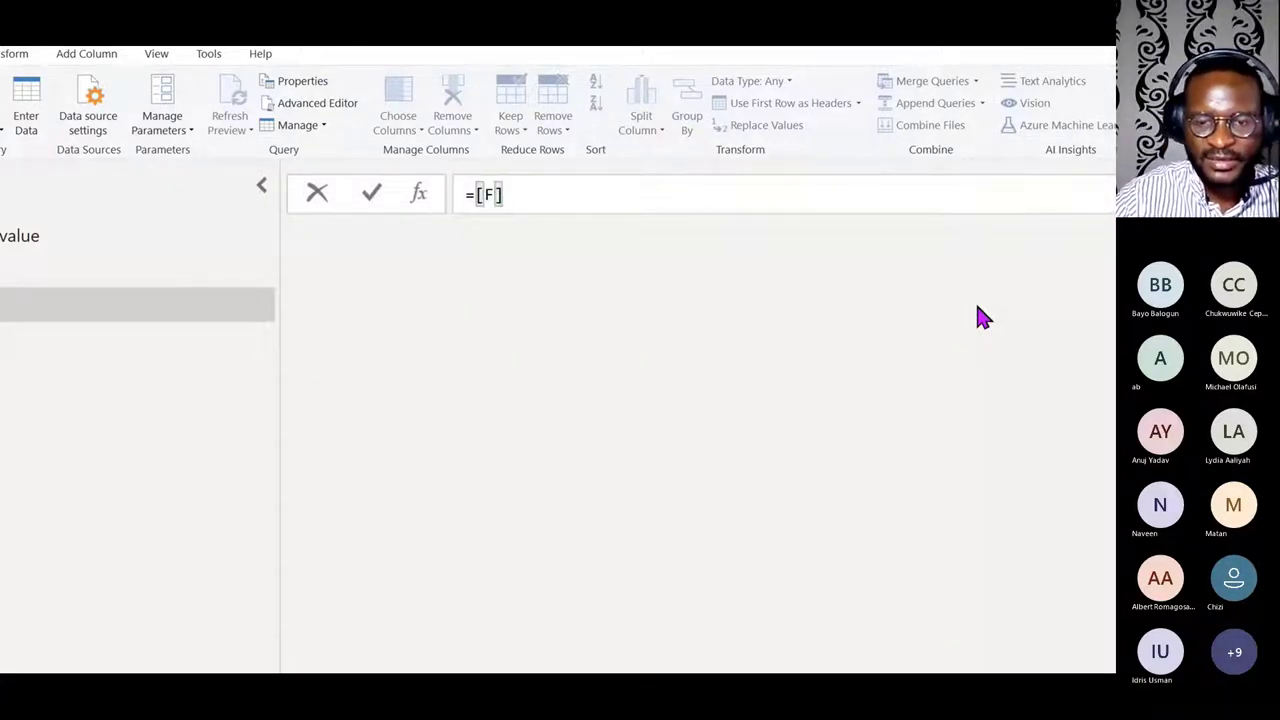
text(irst)
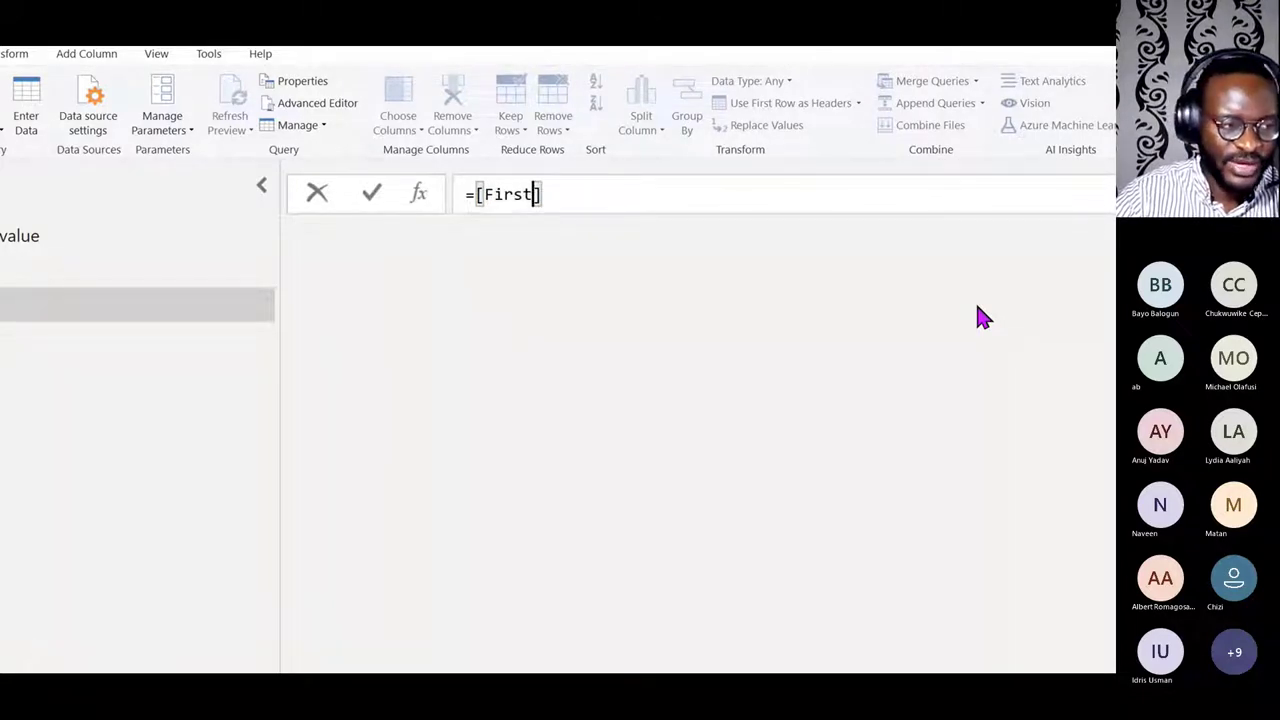
text( Name)
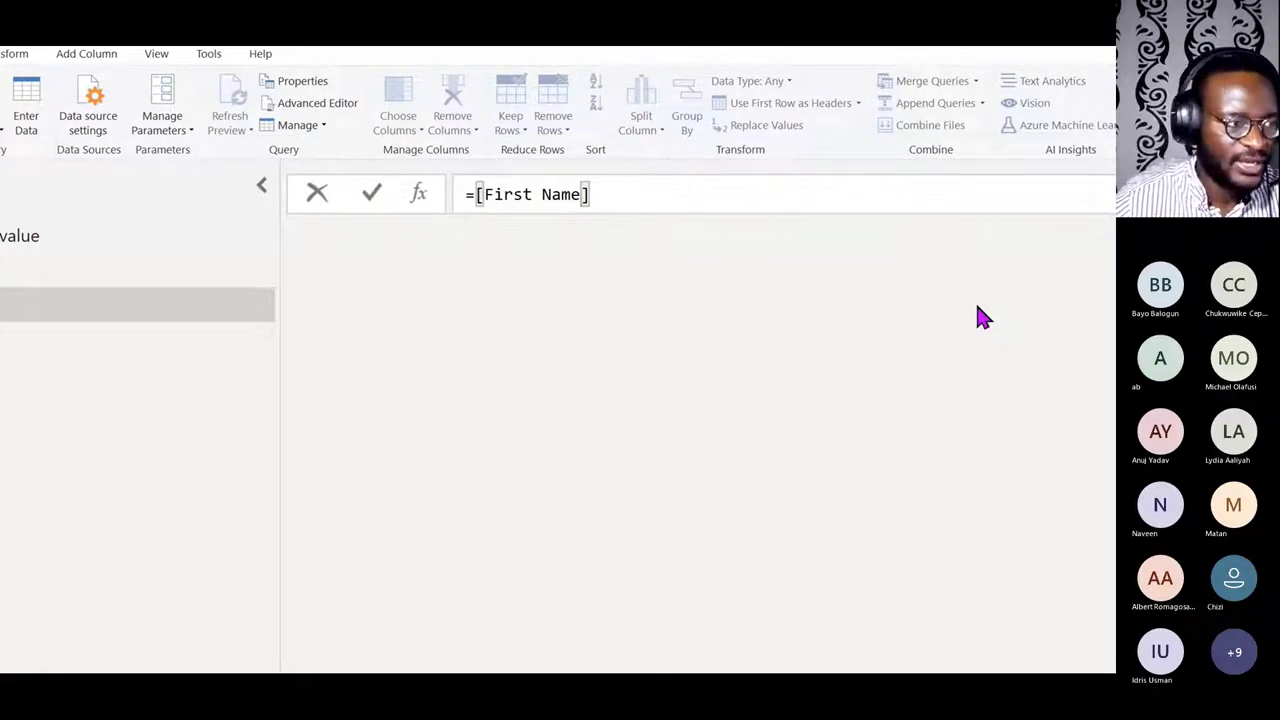
text(=)
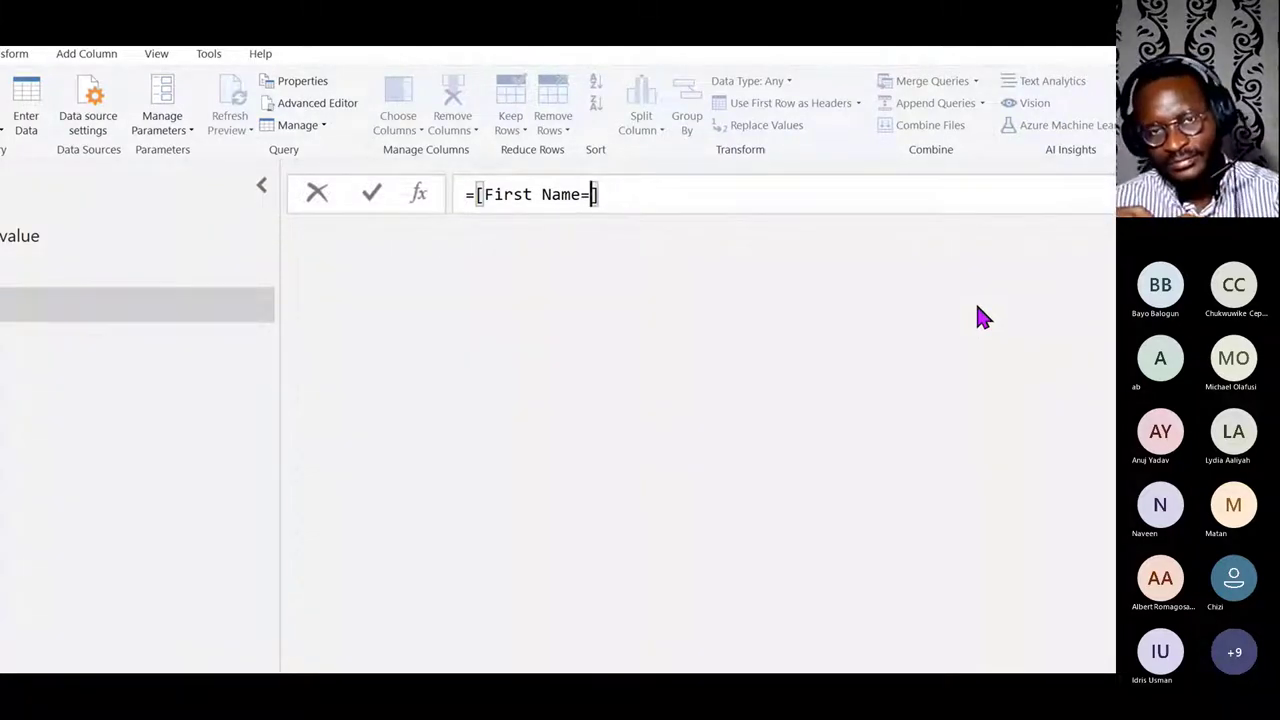
text("Michae)
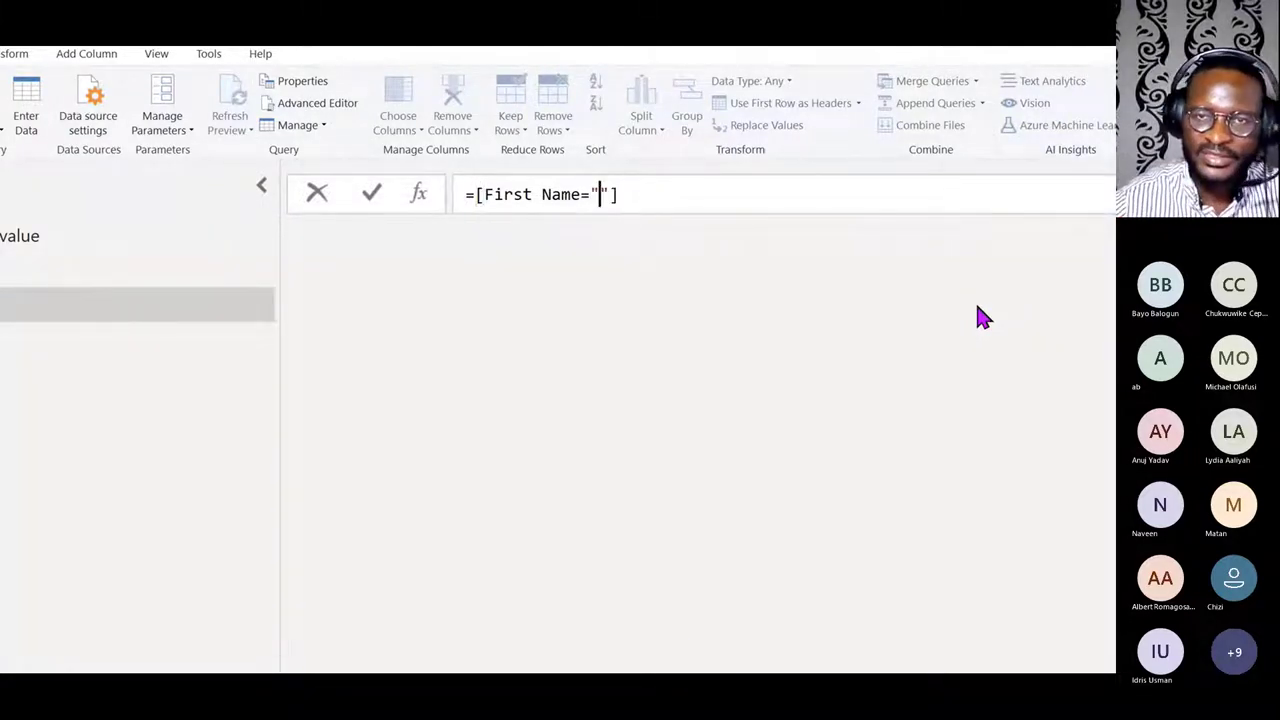
text(l")
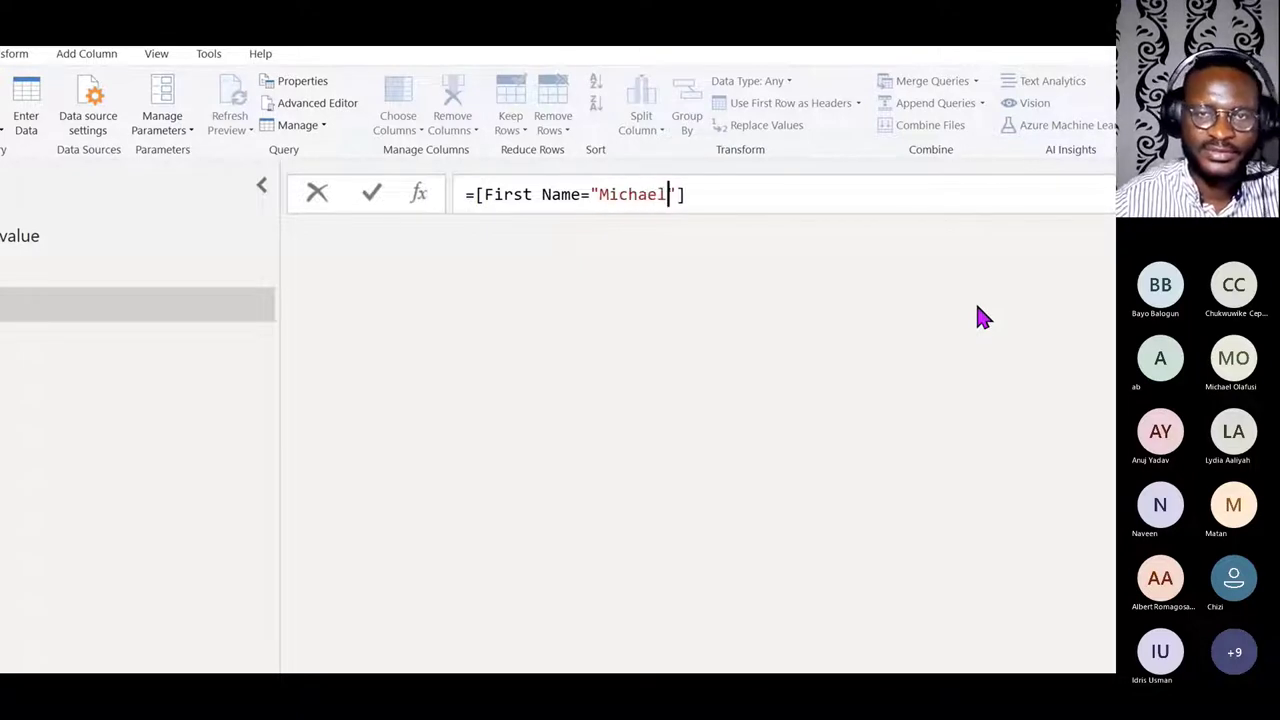
text(,)
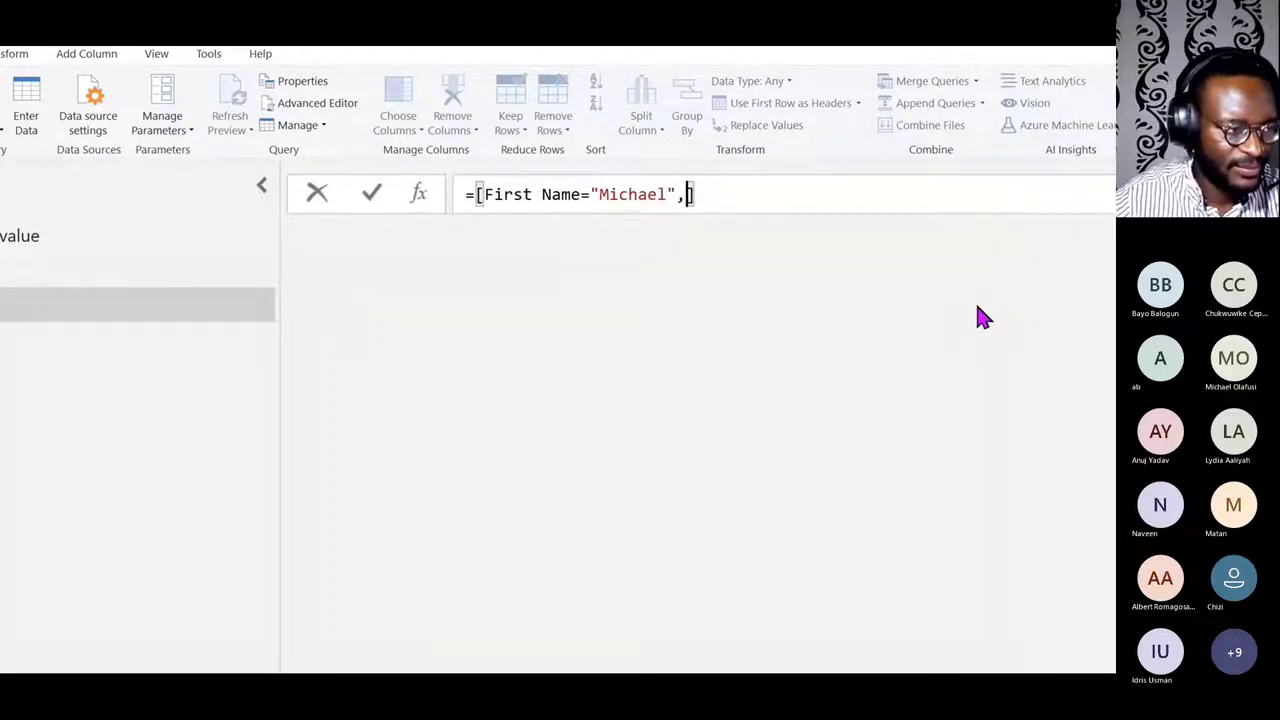
text(Last Name)
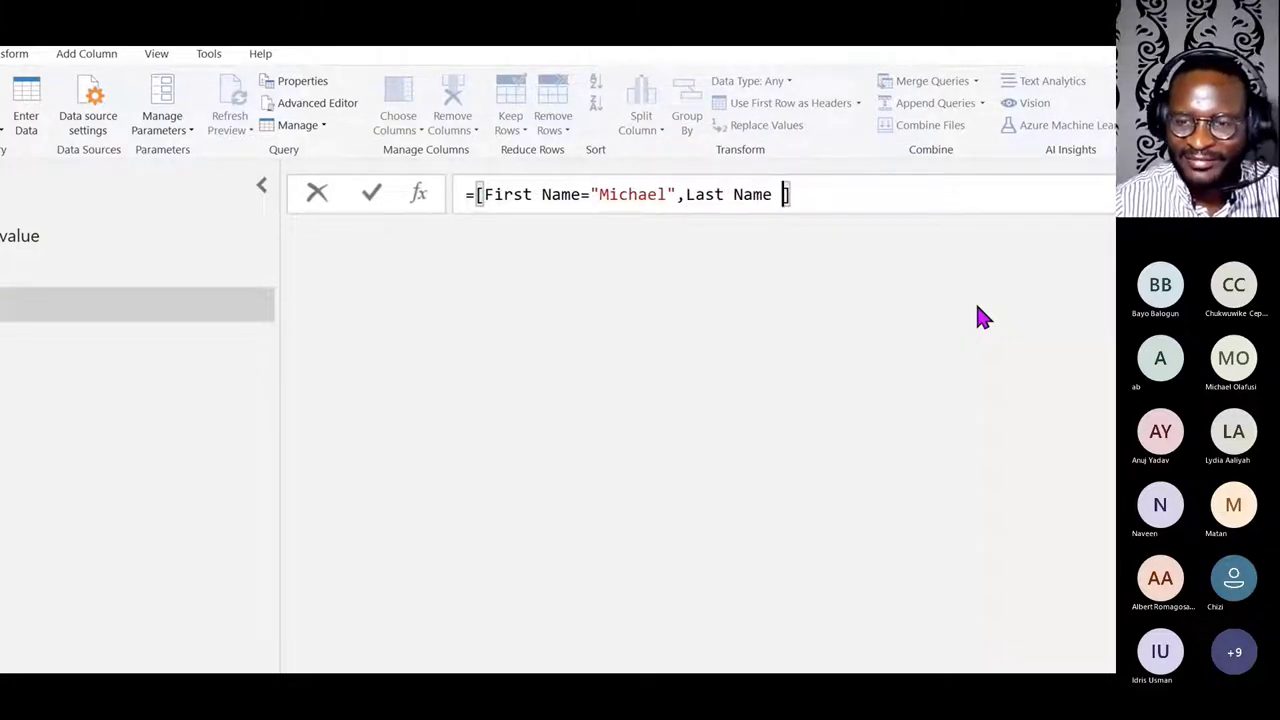
key(BackSpace)
text(=")
text(Olaf)
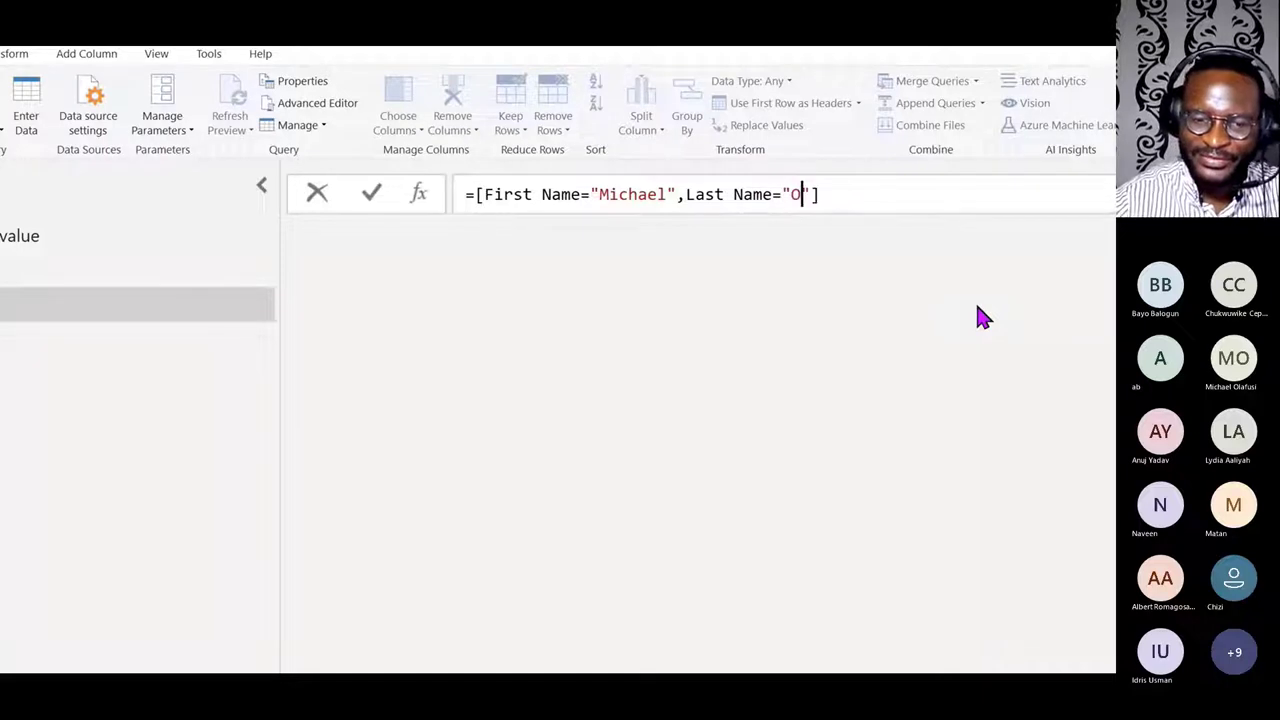
text(usi")
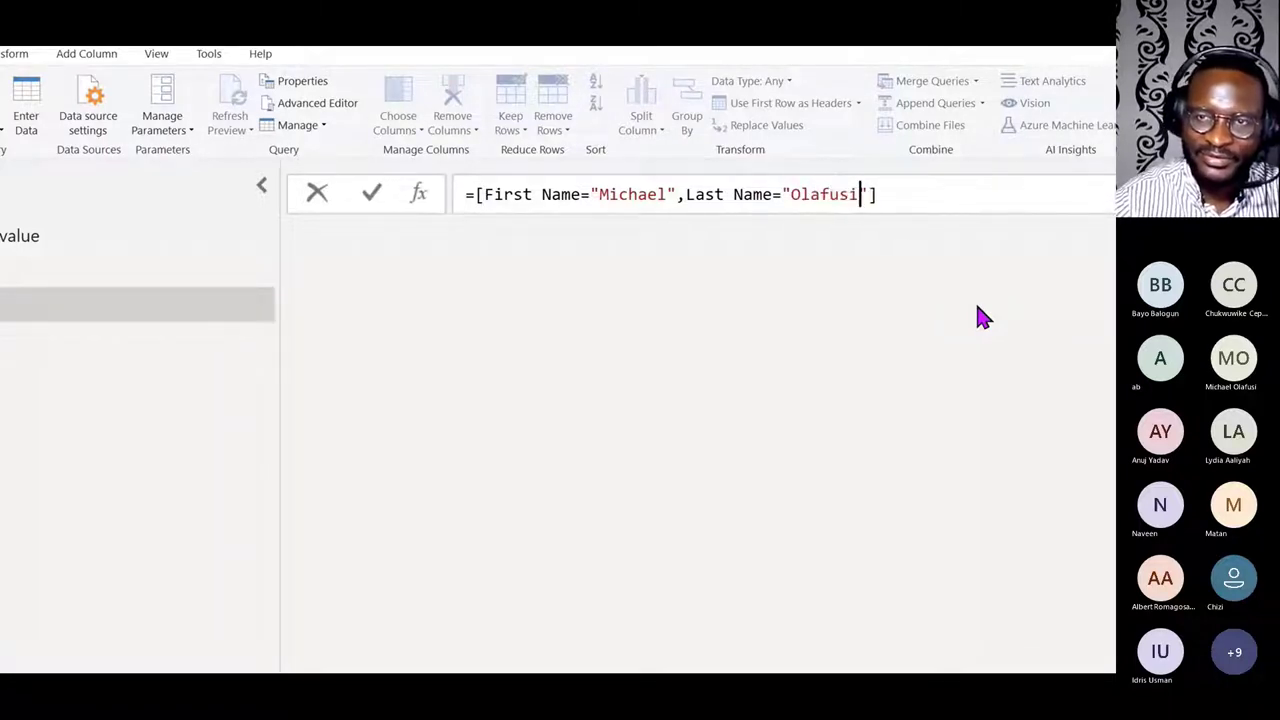
text(,Co)
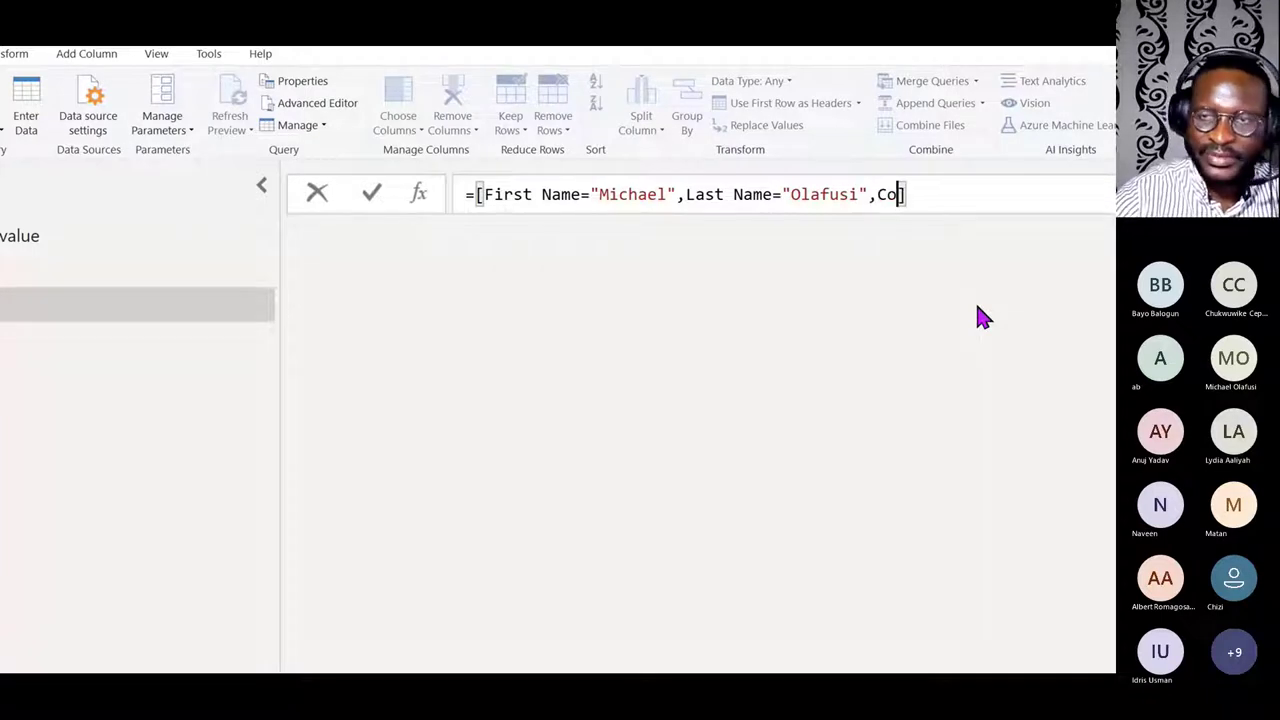
text(untry)
text(="Niger)
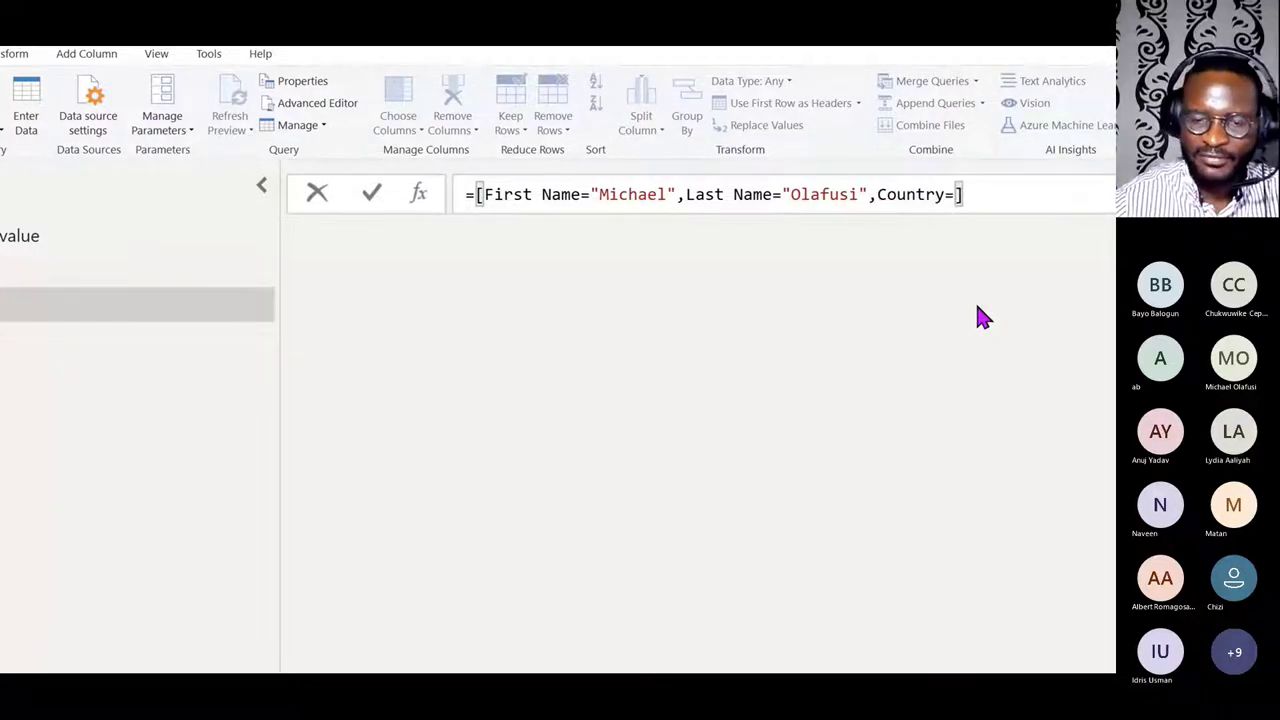
text(ia)
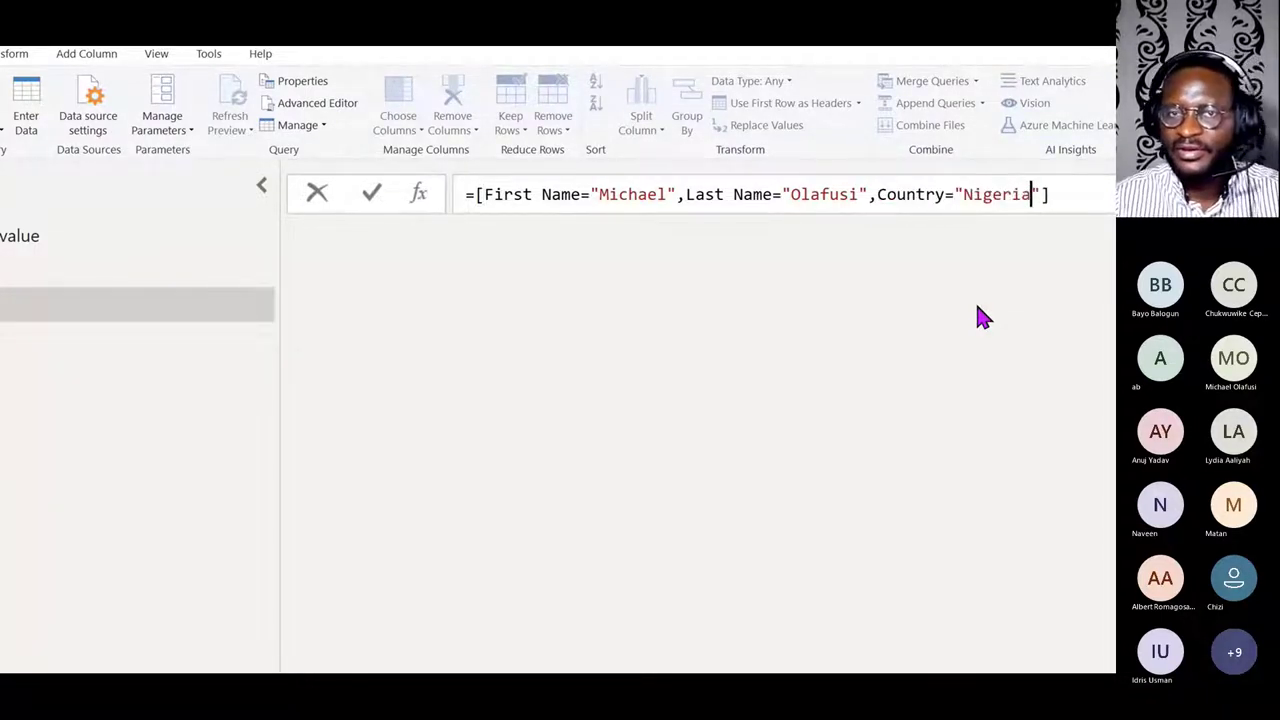
key(Return)
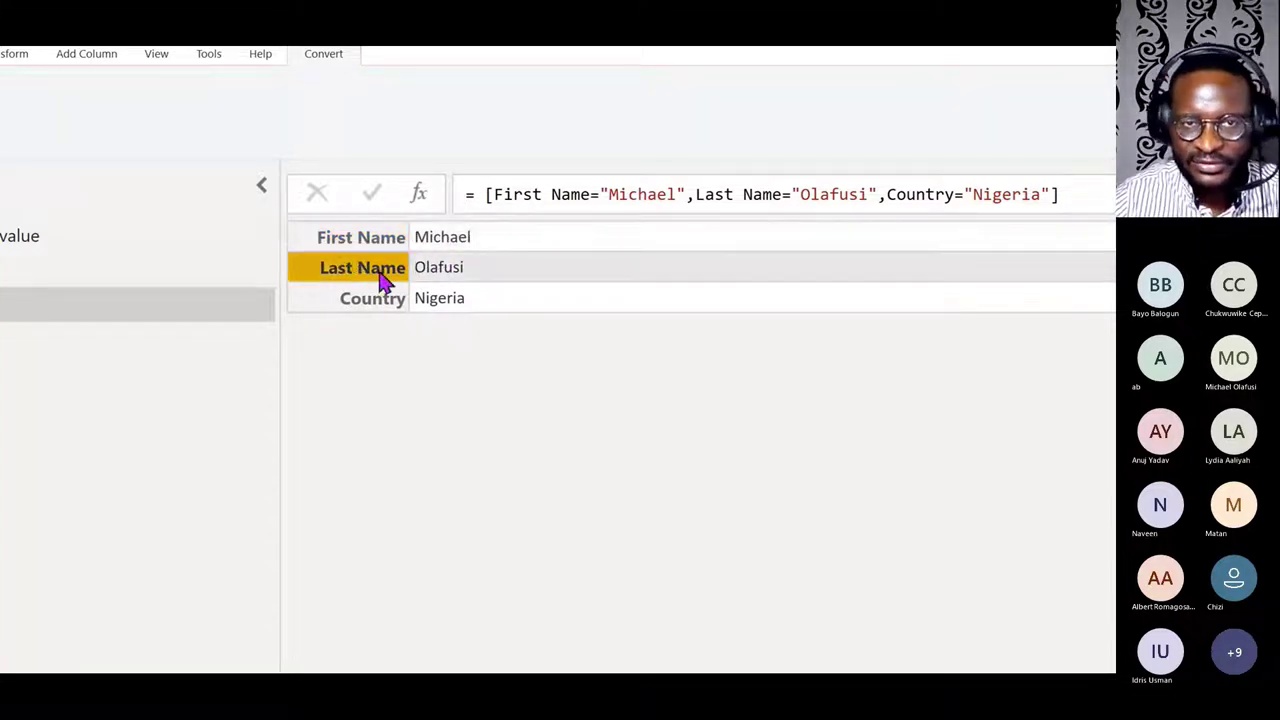
click(351, 305)
click(361, 245)
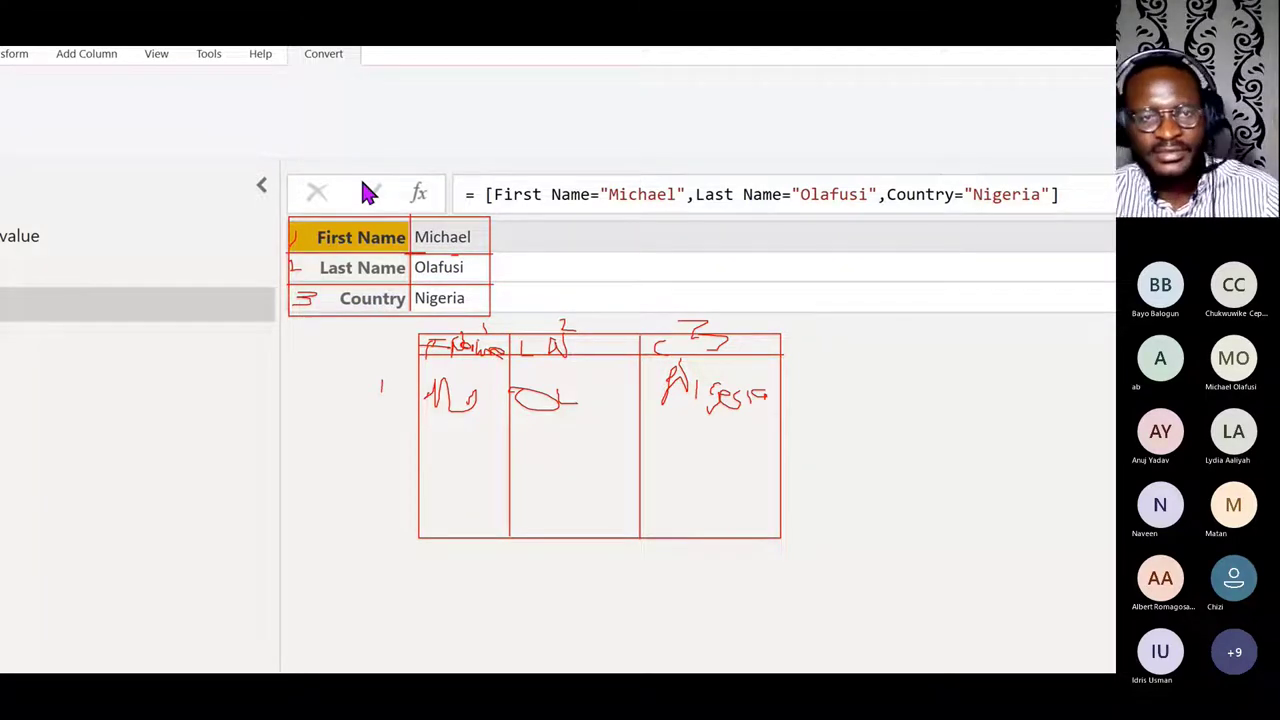
key(Escape)
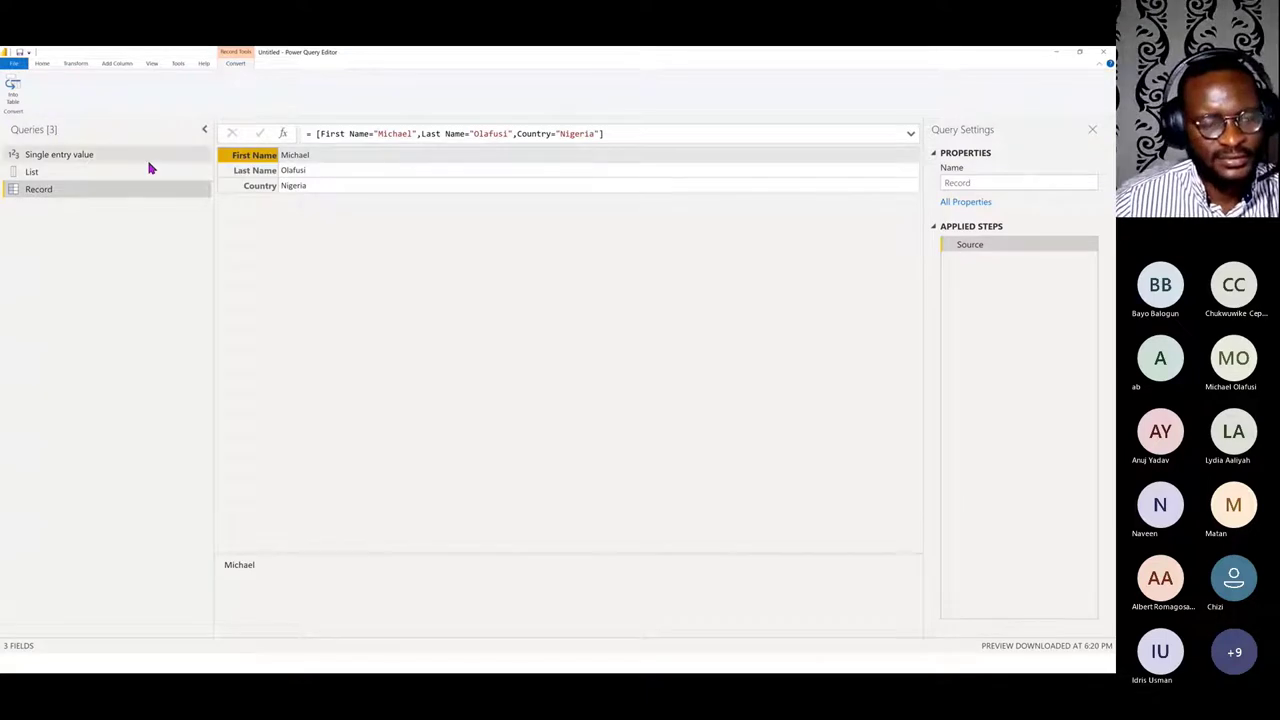
Compare the records slide with the Record query, then advance to the 'Power Query: Table' slide.
key(alt+Tab)
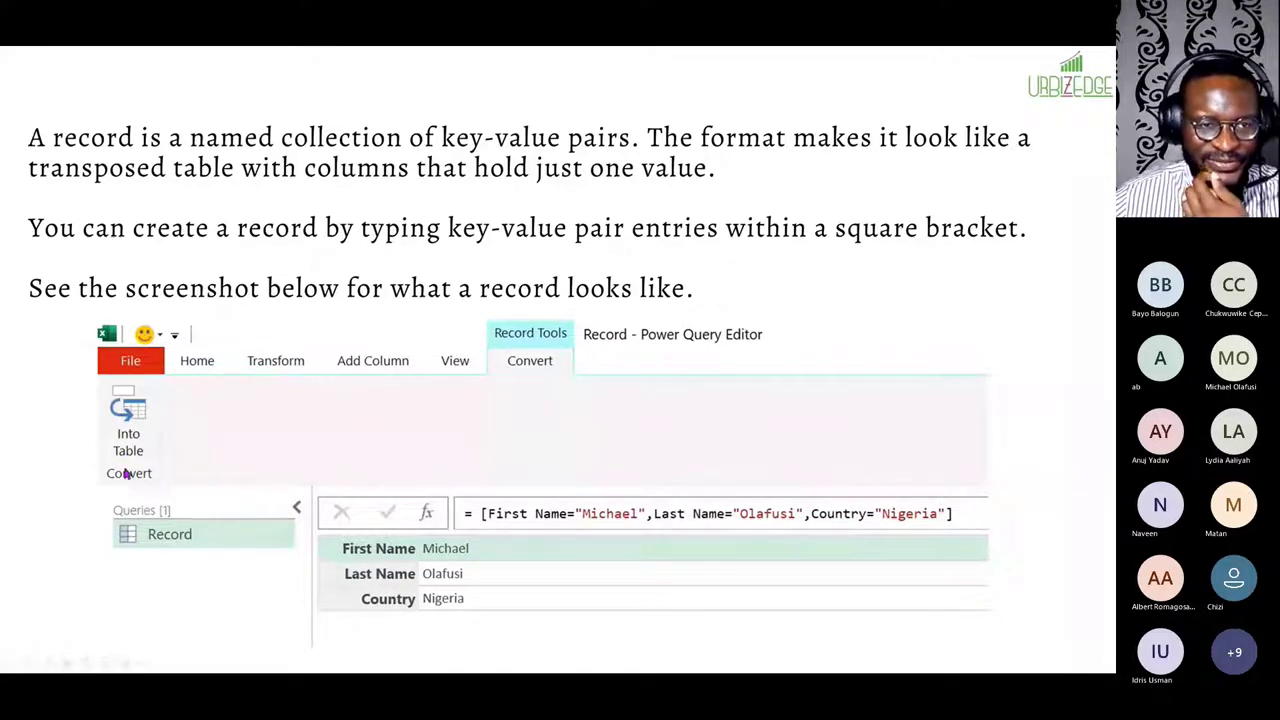
key(alt+Tab)
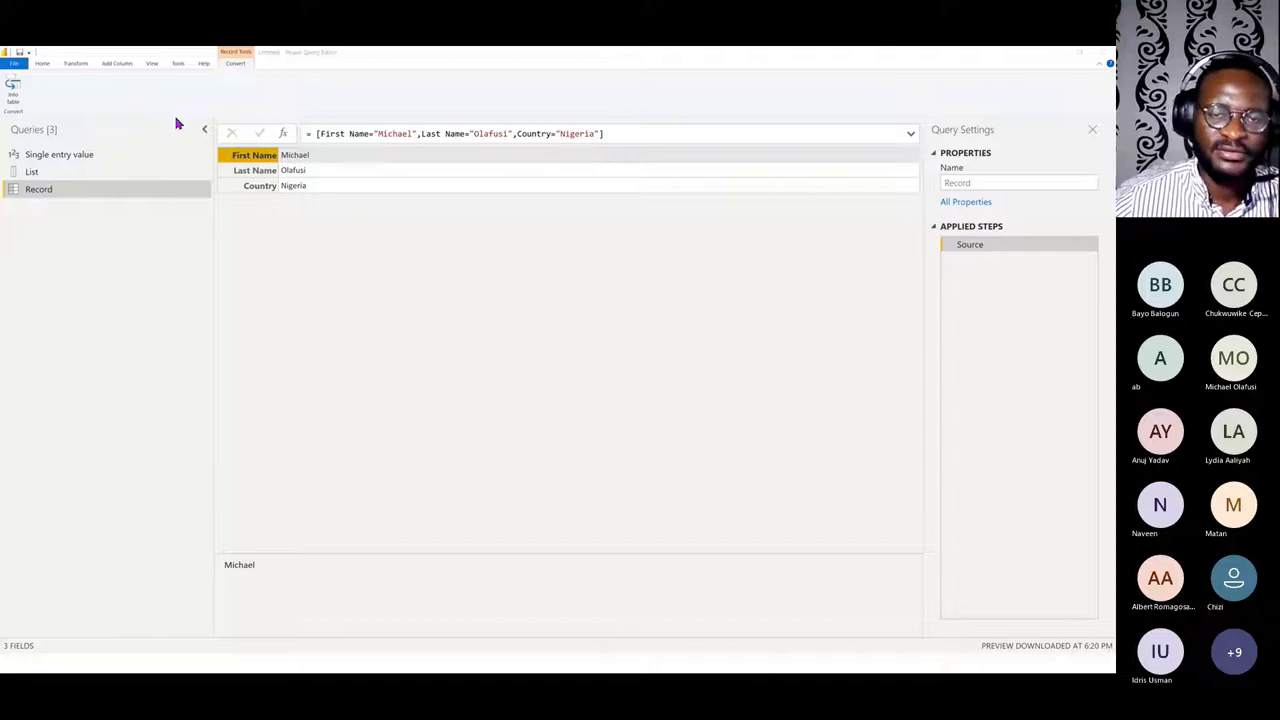
key(alt+Tab)
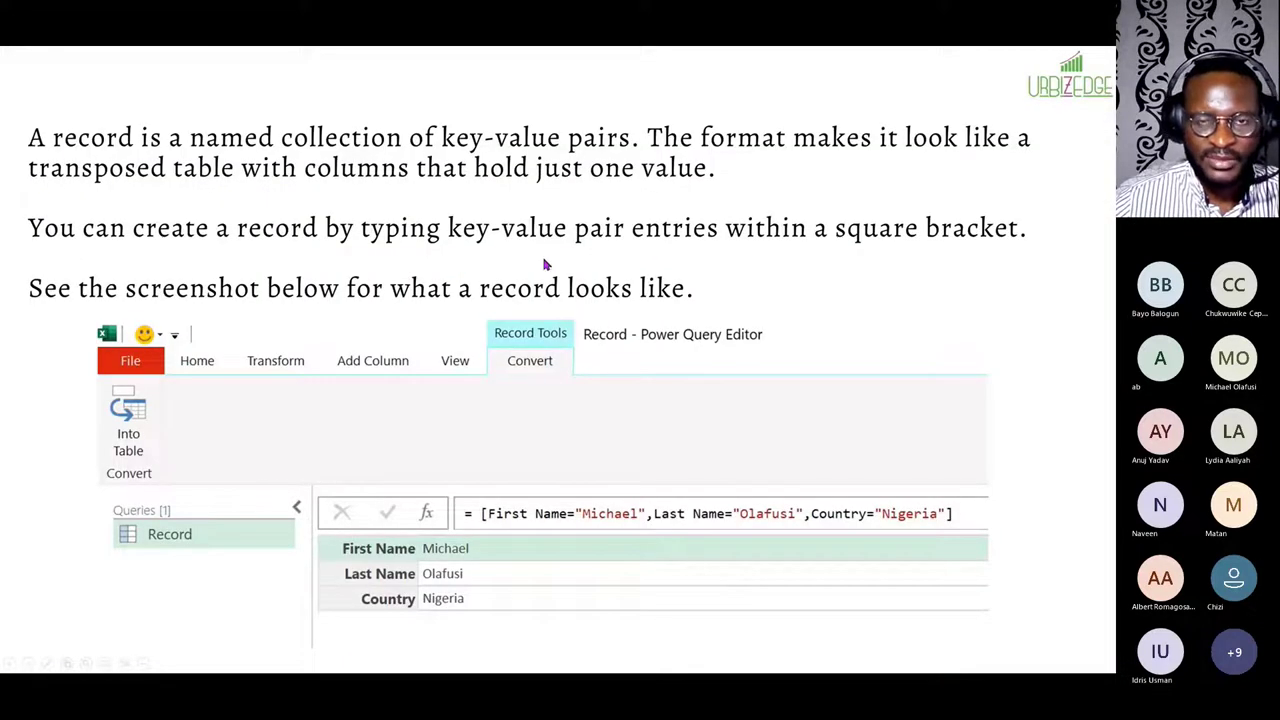
key(alt+Tab)
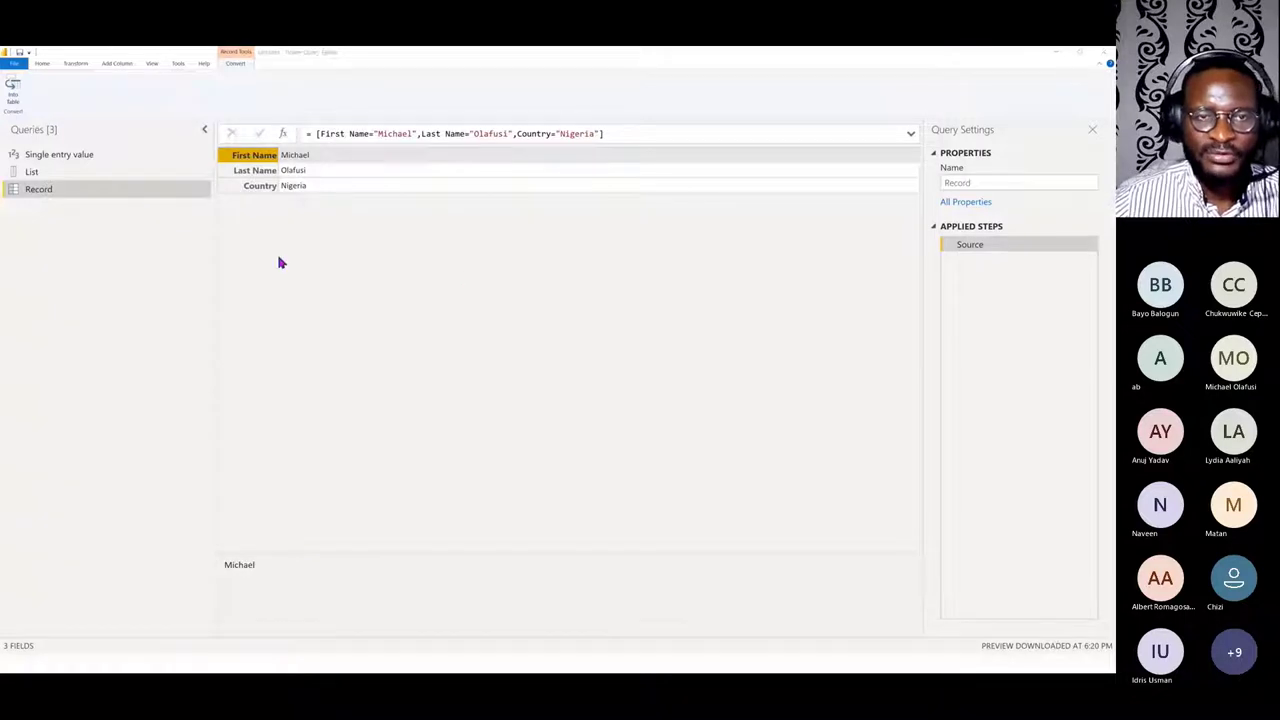
key(alt+Tab)
click(385, 255)
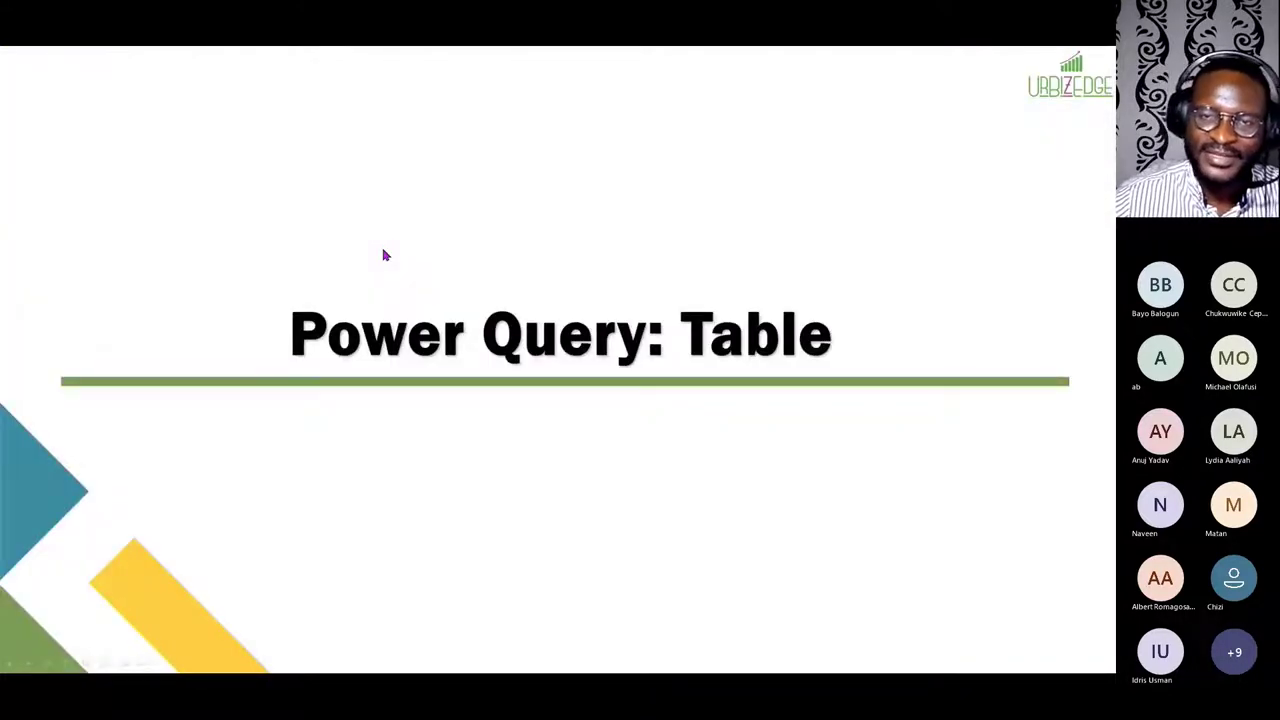
Present the slide on tables and #table syntax, then return to the Record query.
click(385, 255)
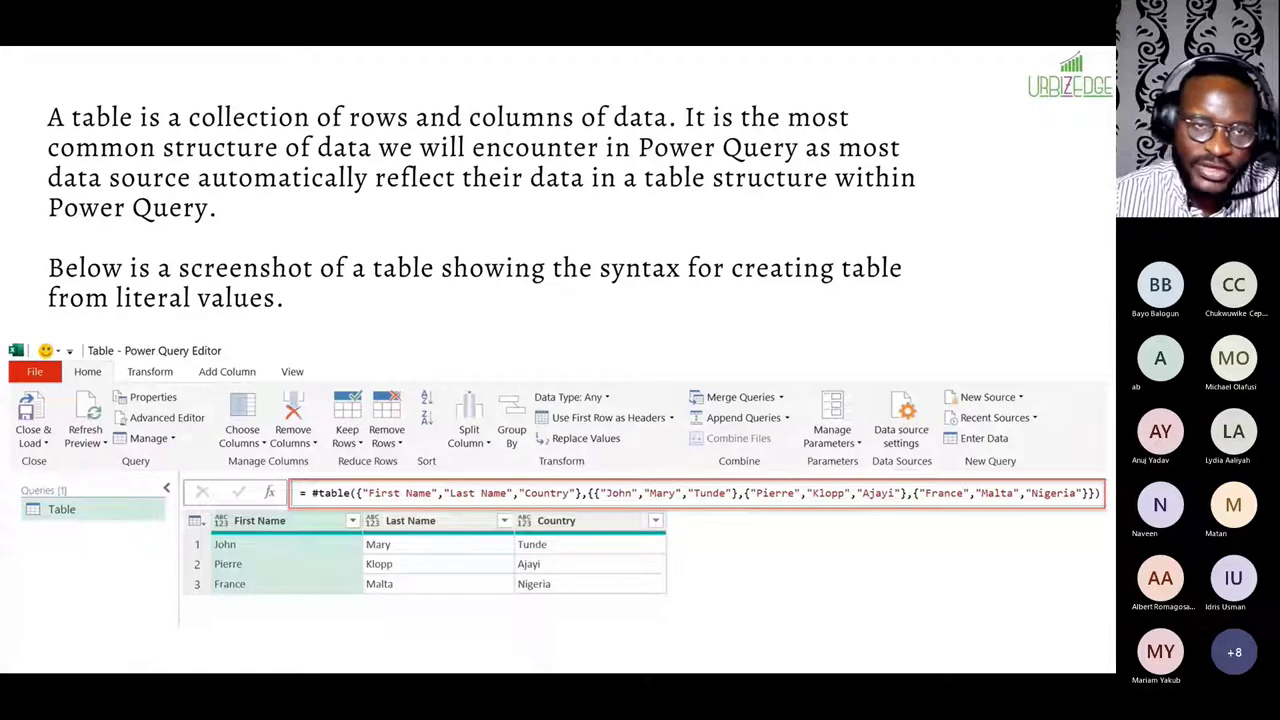
key(alt+Tab)
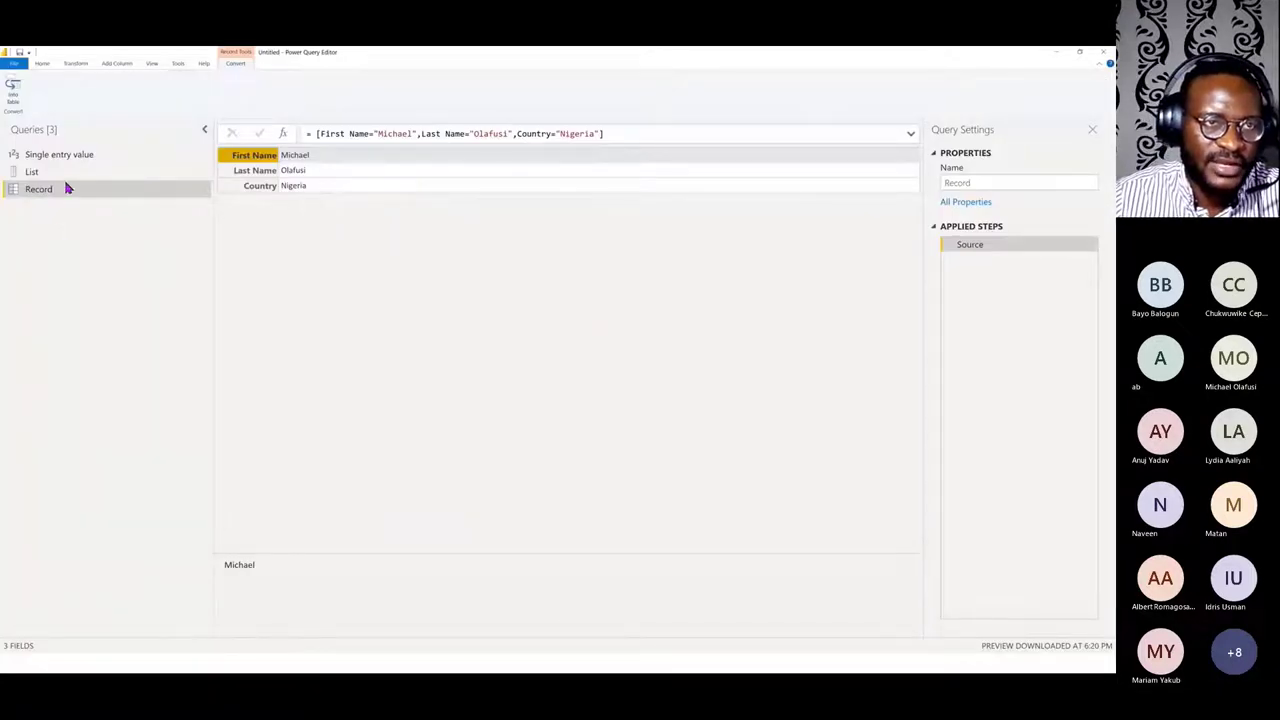
Create a fourth blank query from New Source and rename Query1 to Table.
click(47, 66)
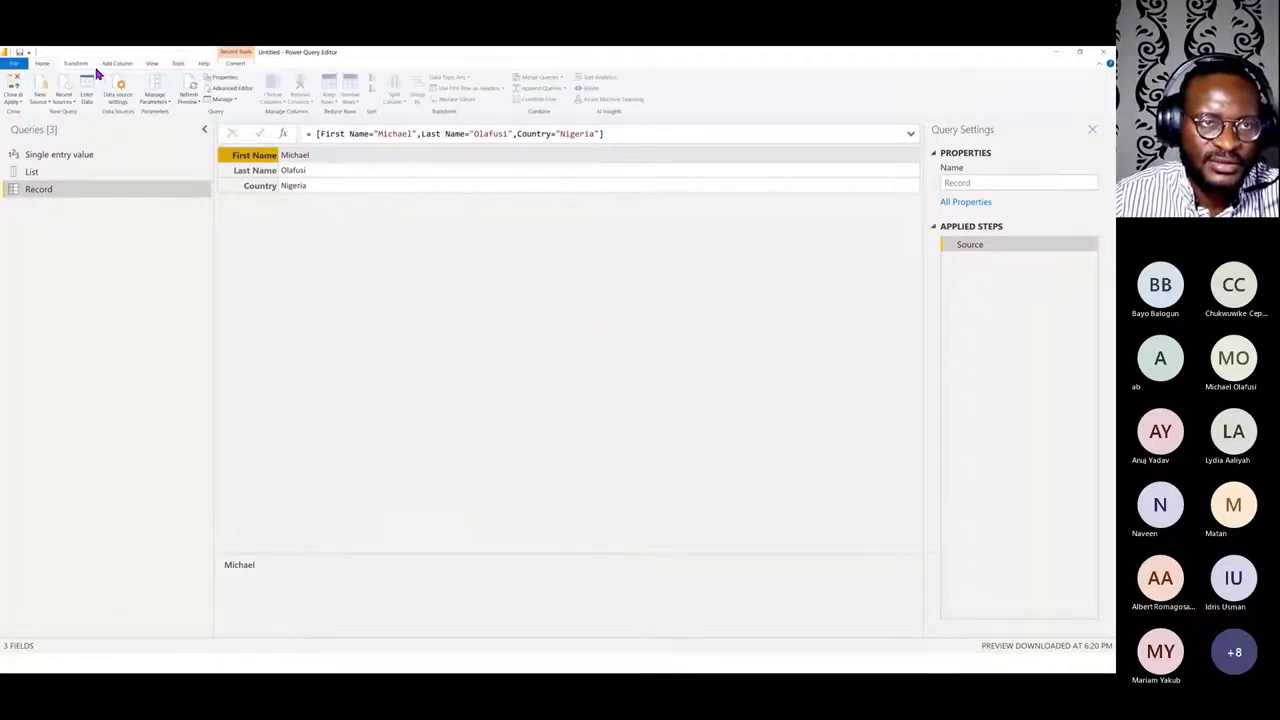
click(47, 105)
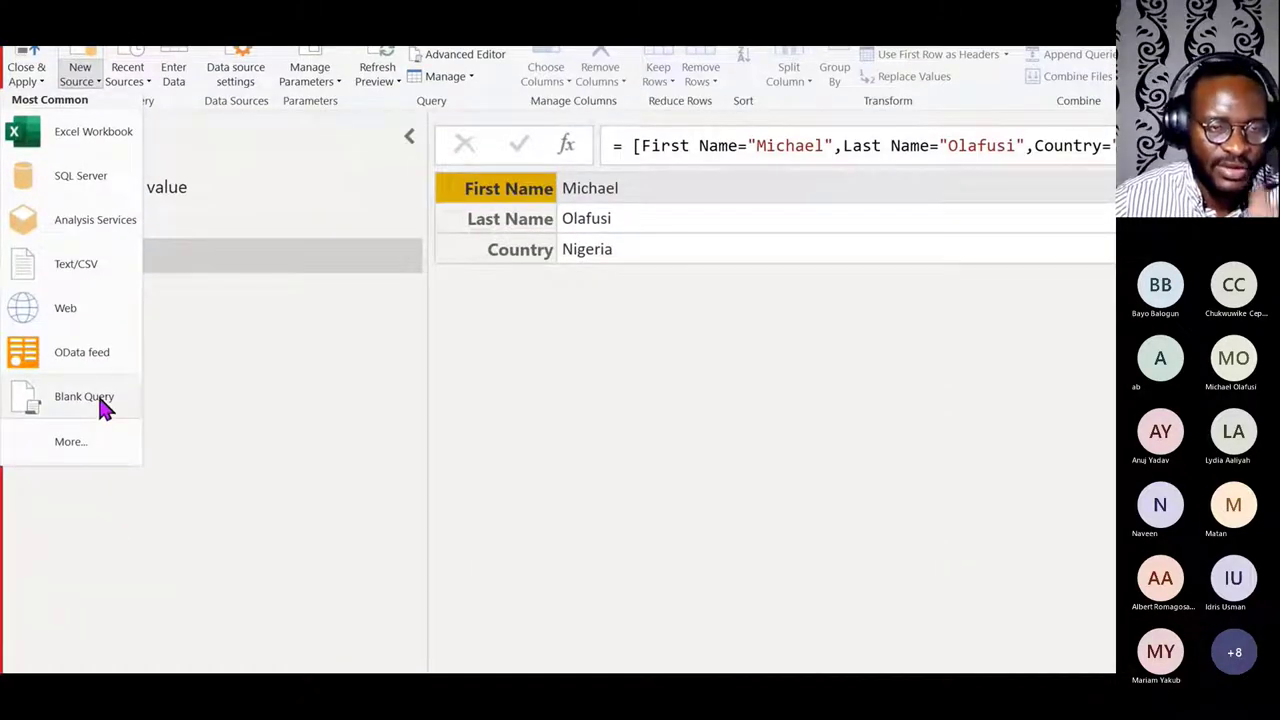
click(100, 400)
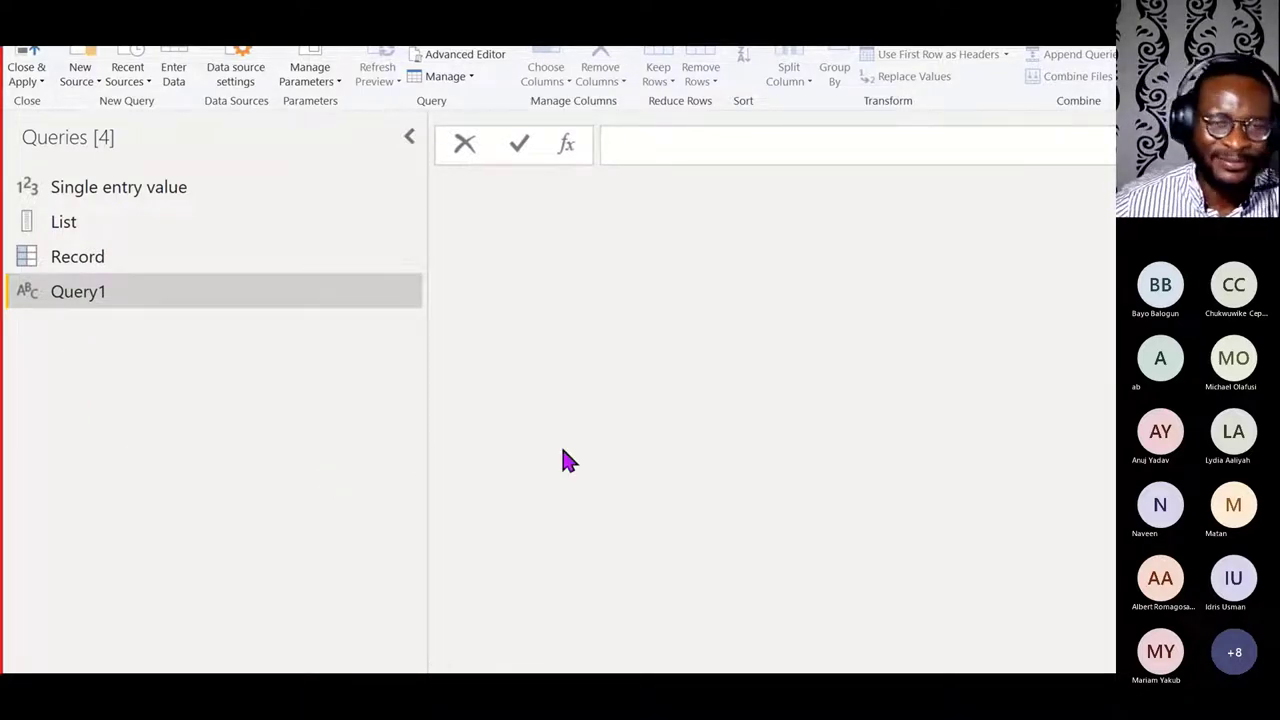
click(57, 300)
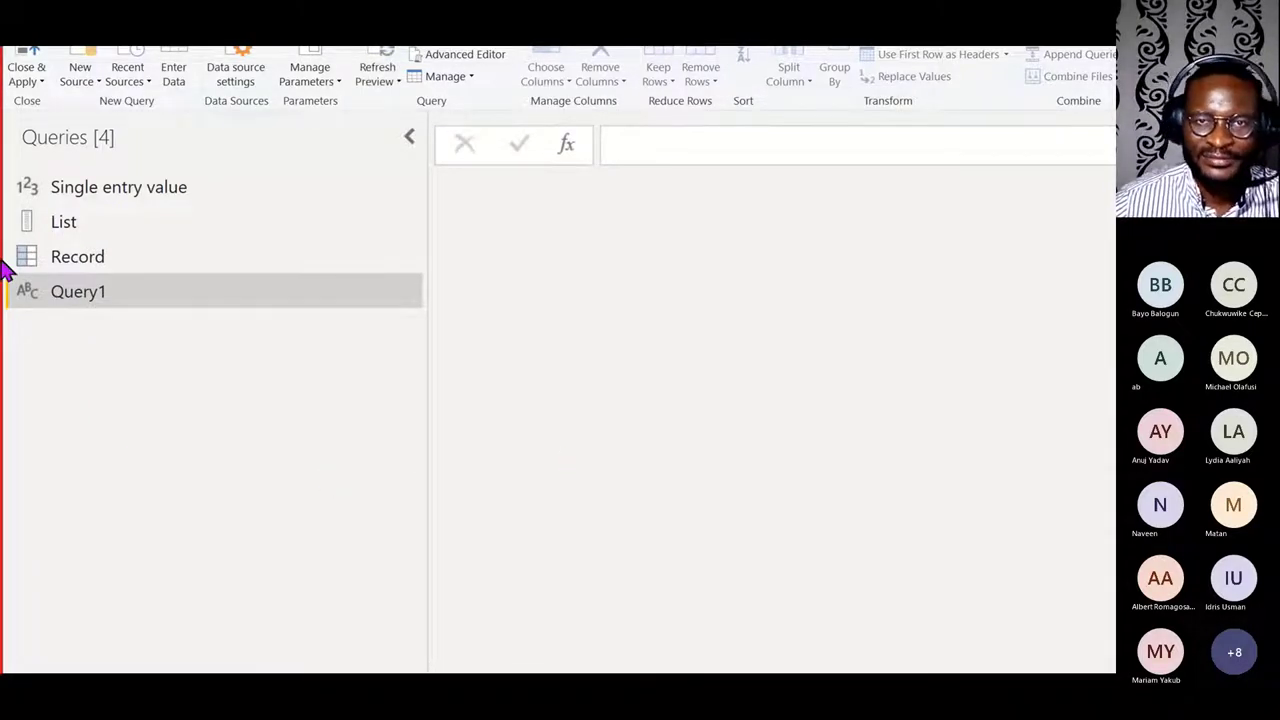
double_click(114, 300)
text(Table)
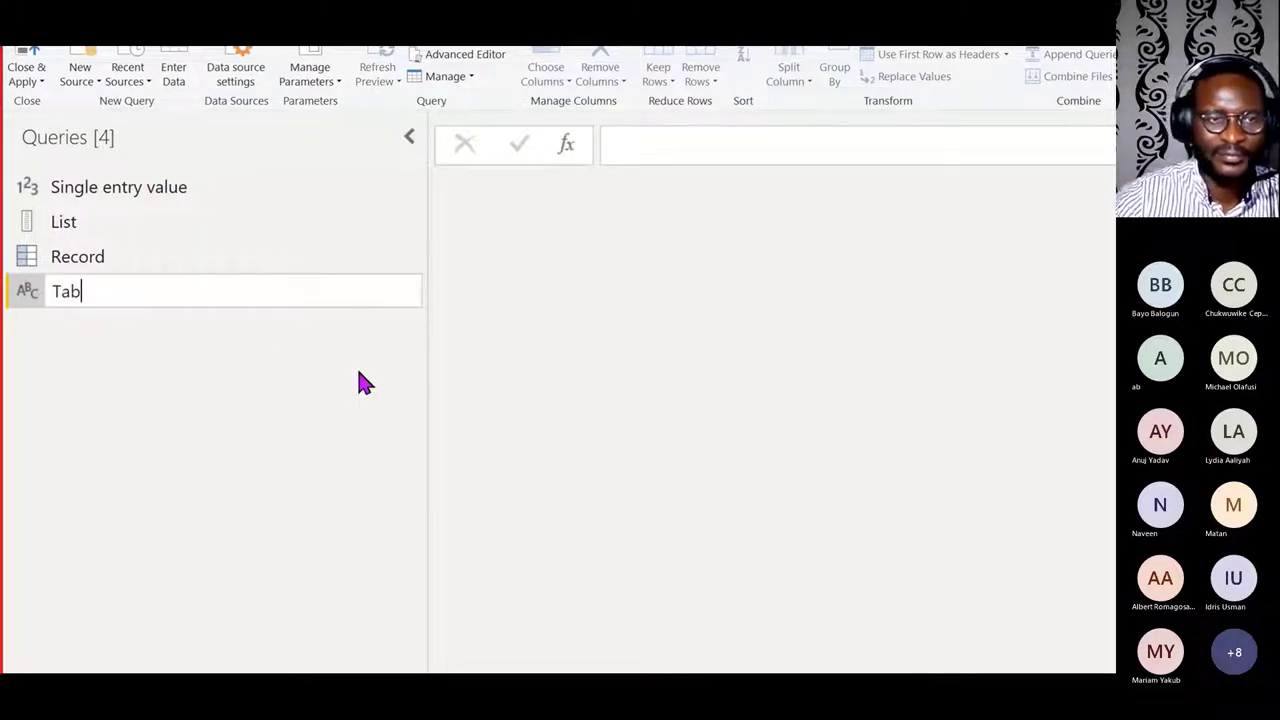
key(BackSpace)
key(BackSpace)
text(le)
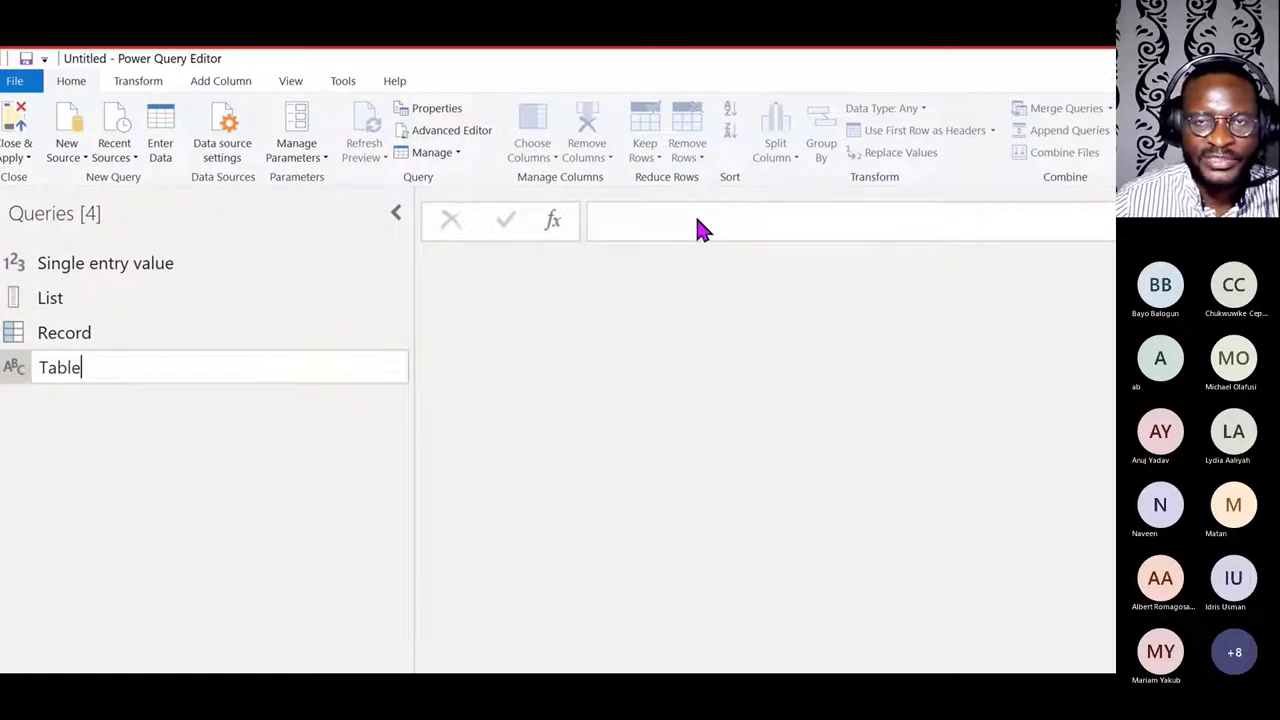
click(697, 220)
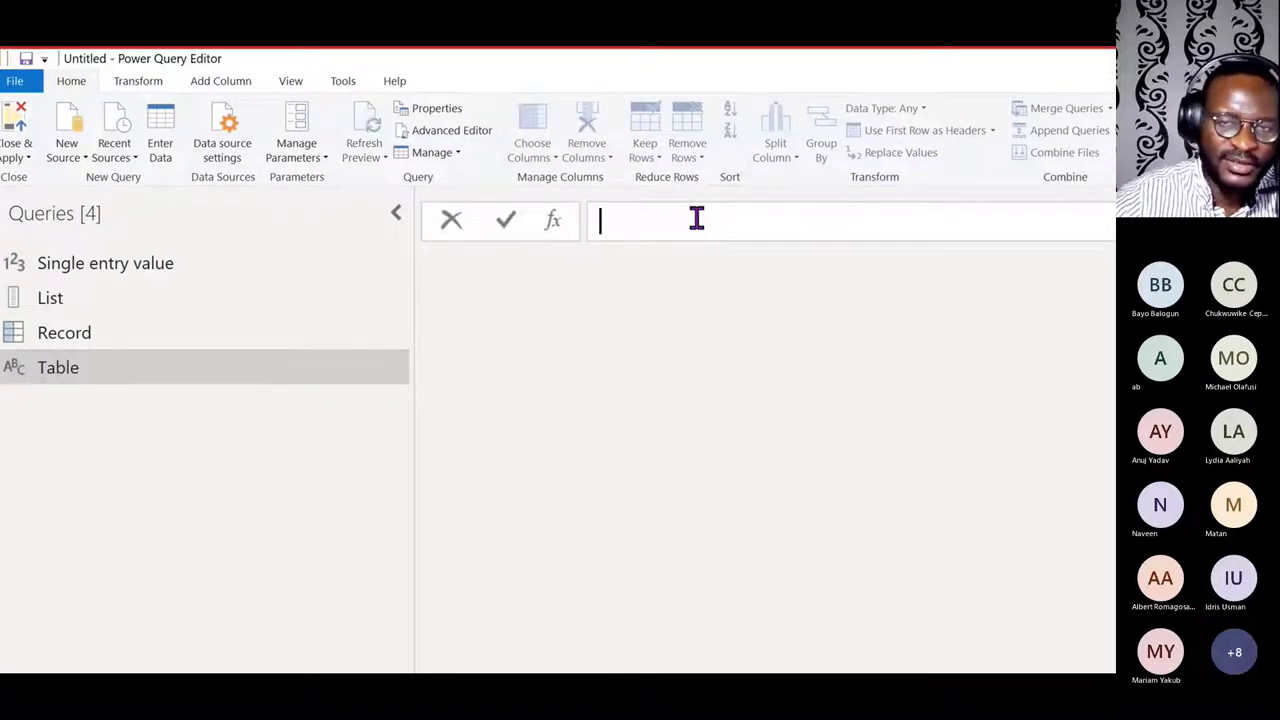
Start the Table query's formula with =#table({" for the column-name list.
text(=)
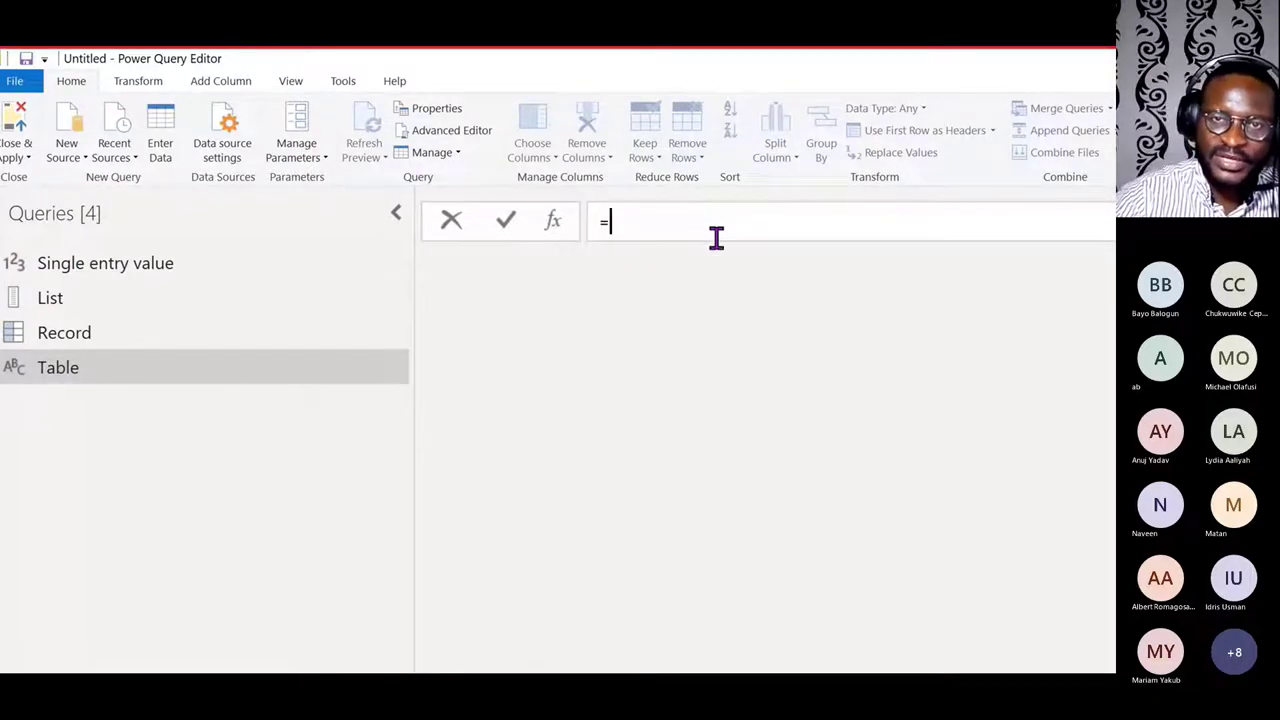
text(#tabl)
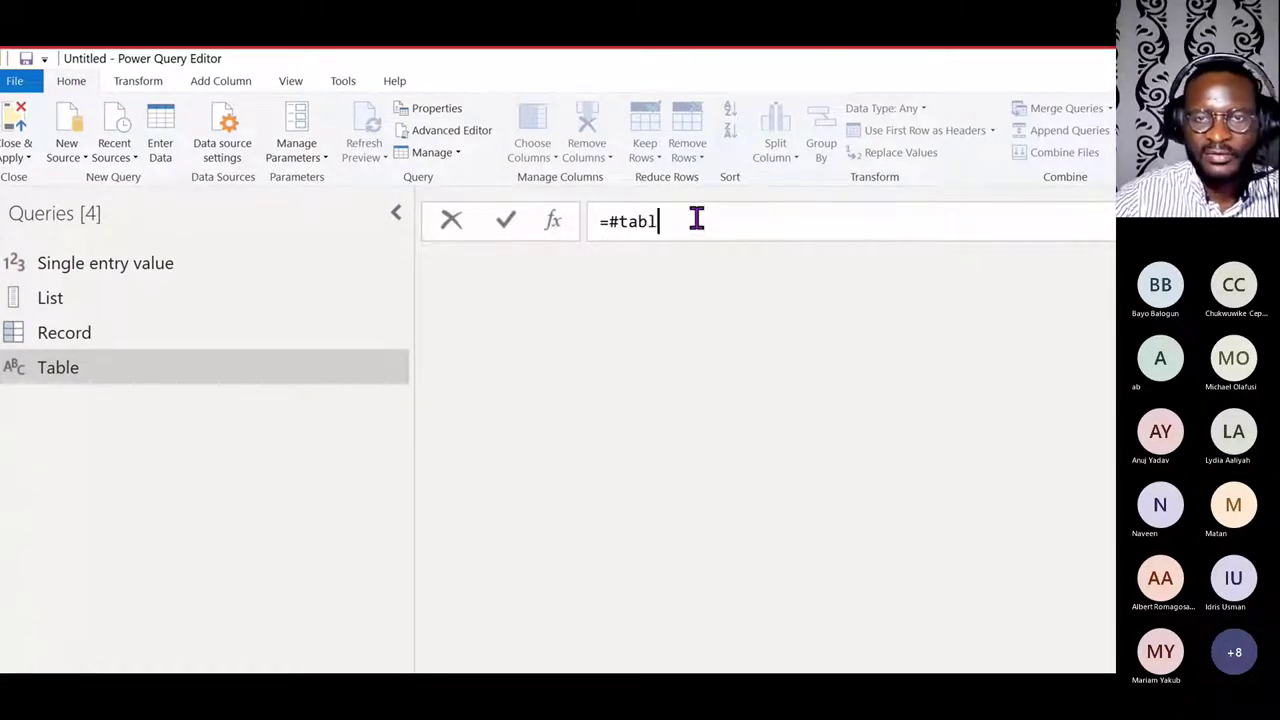
text(e()
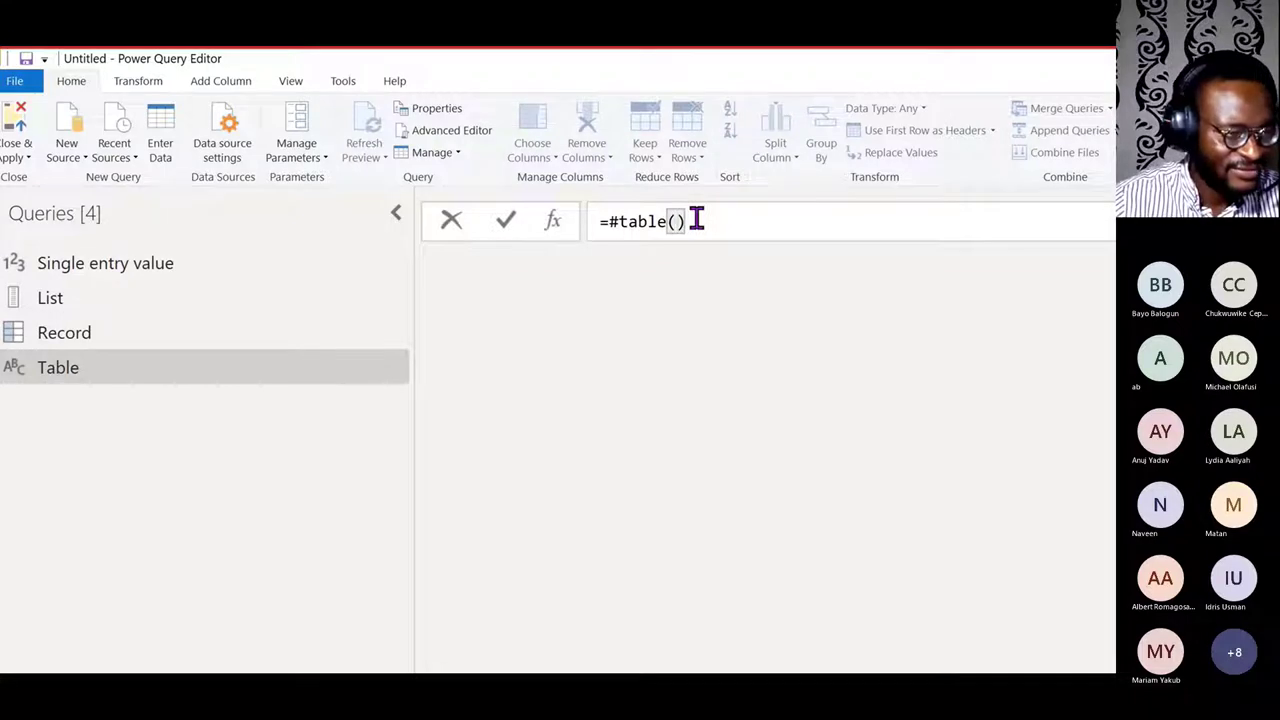
text({)
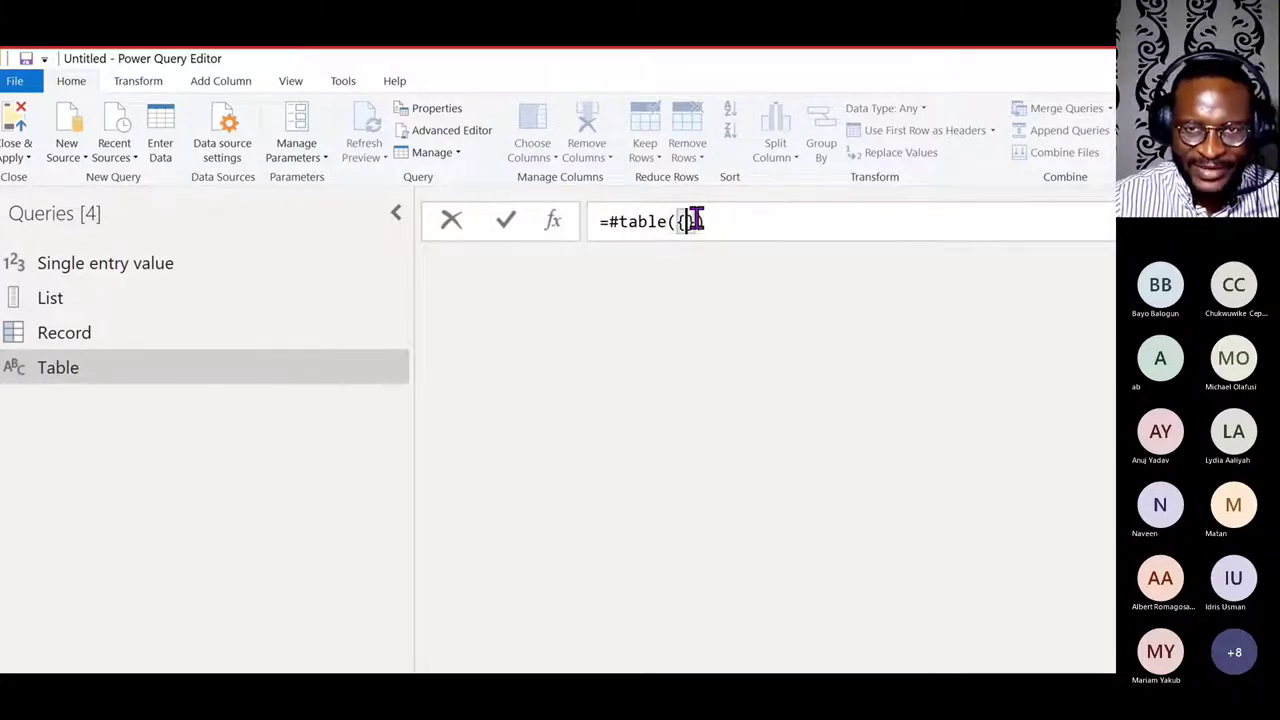
text(")
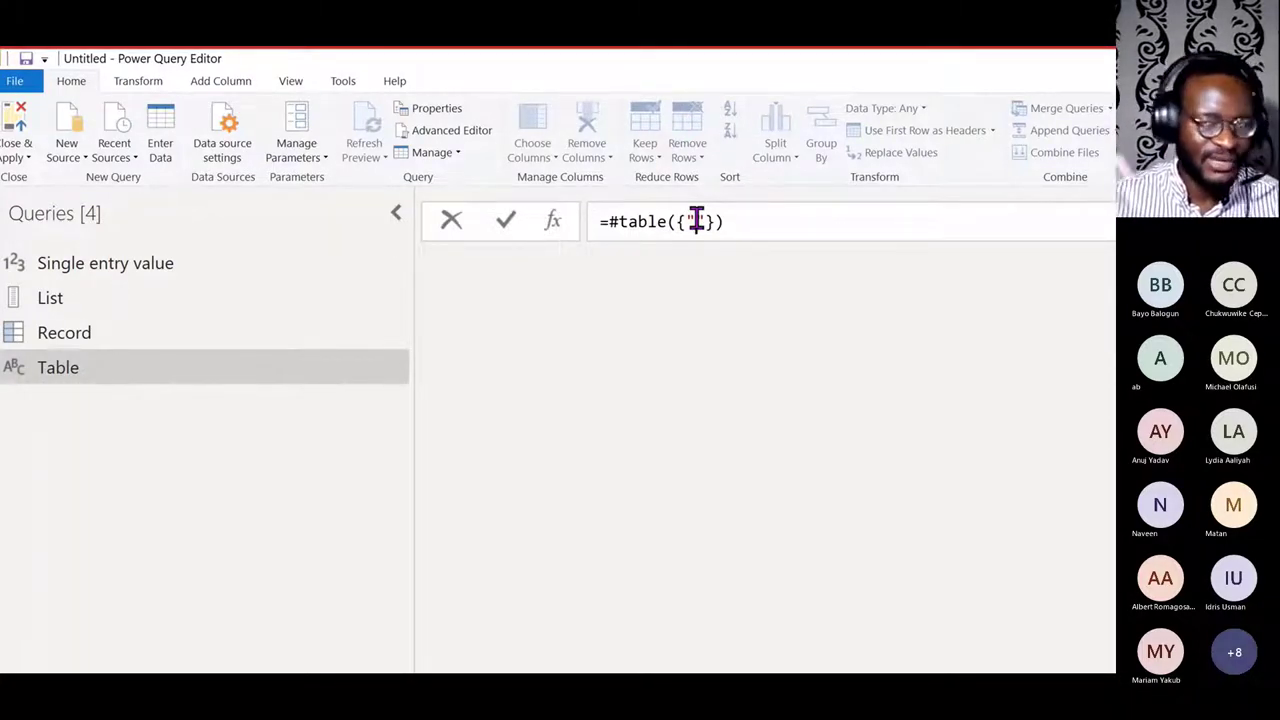
List the headers "First Name","Last Name","Country" and add a comma after the closing brace.
text(Fit)
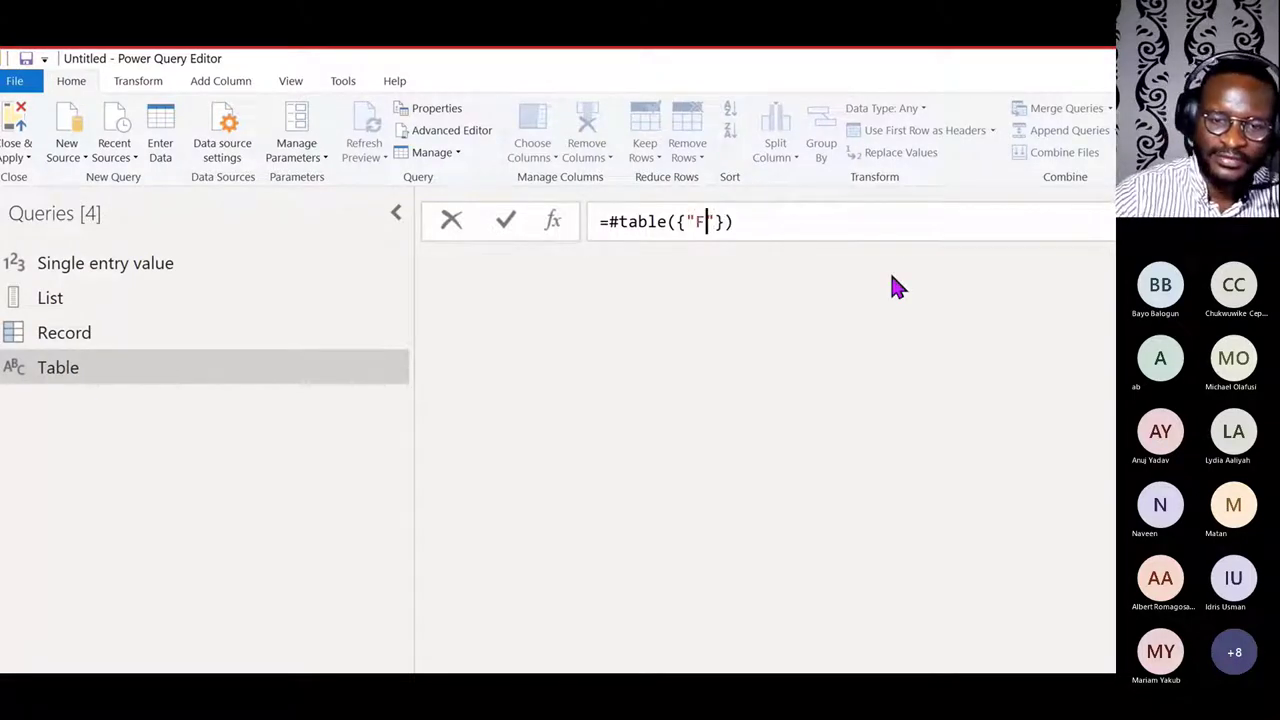
key(BackSpace)
text(rst )
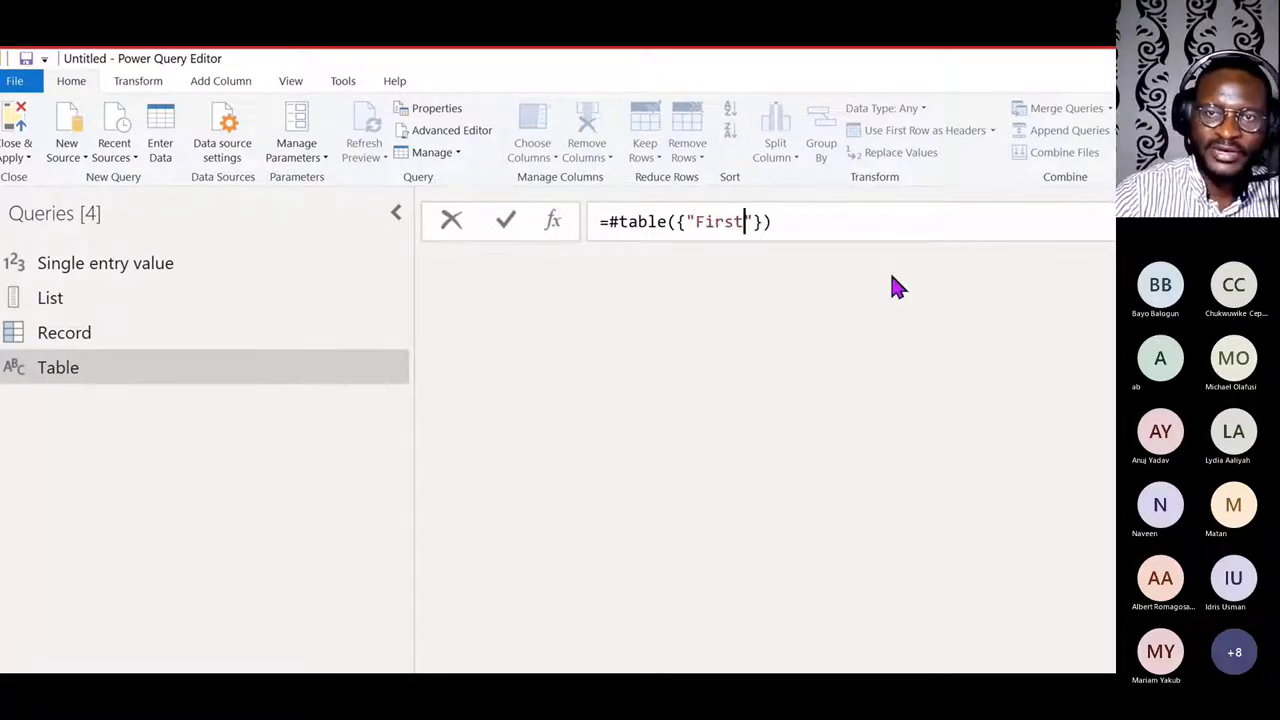
text(Name")
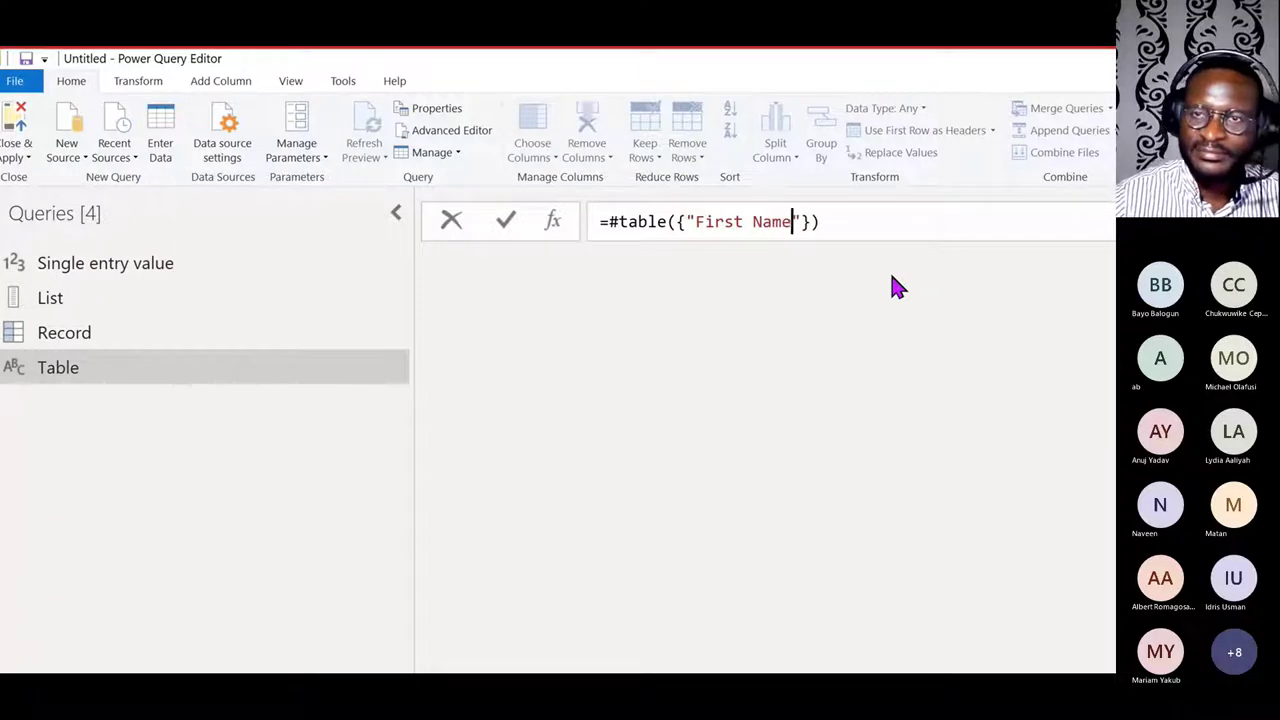
text(,"L)
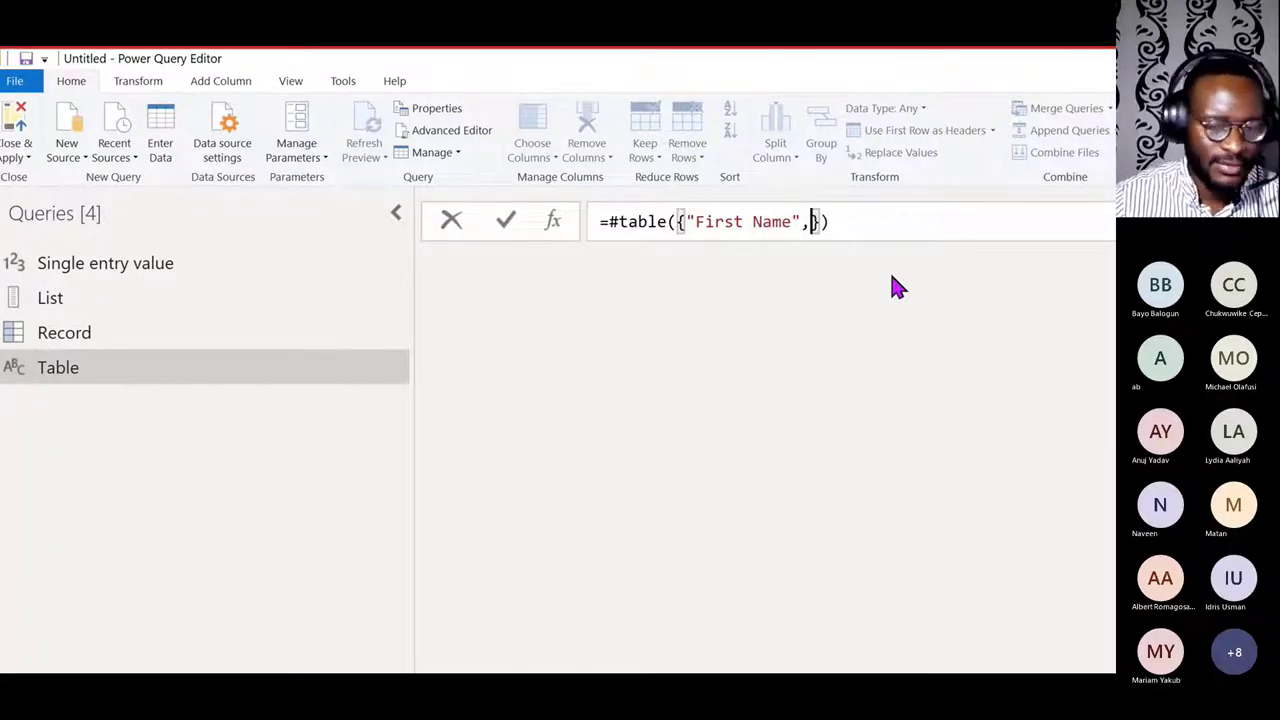
text(ast name)
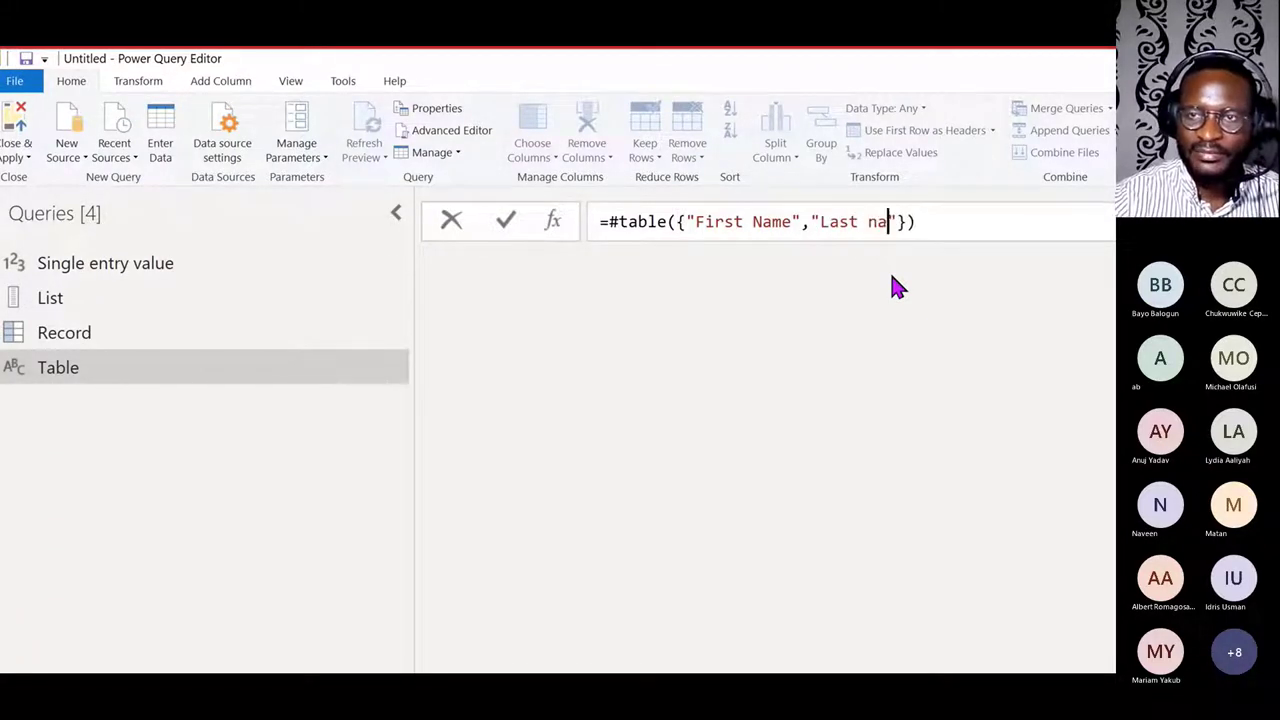
key(BackSpace)
key(BackSpace)
key(BackSpace)
key(BackSpace)
text(Name")
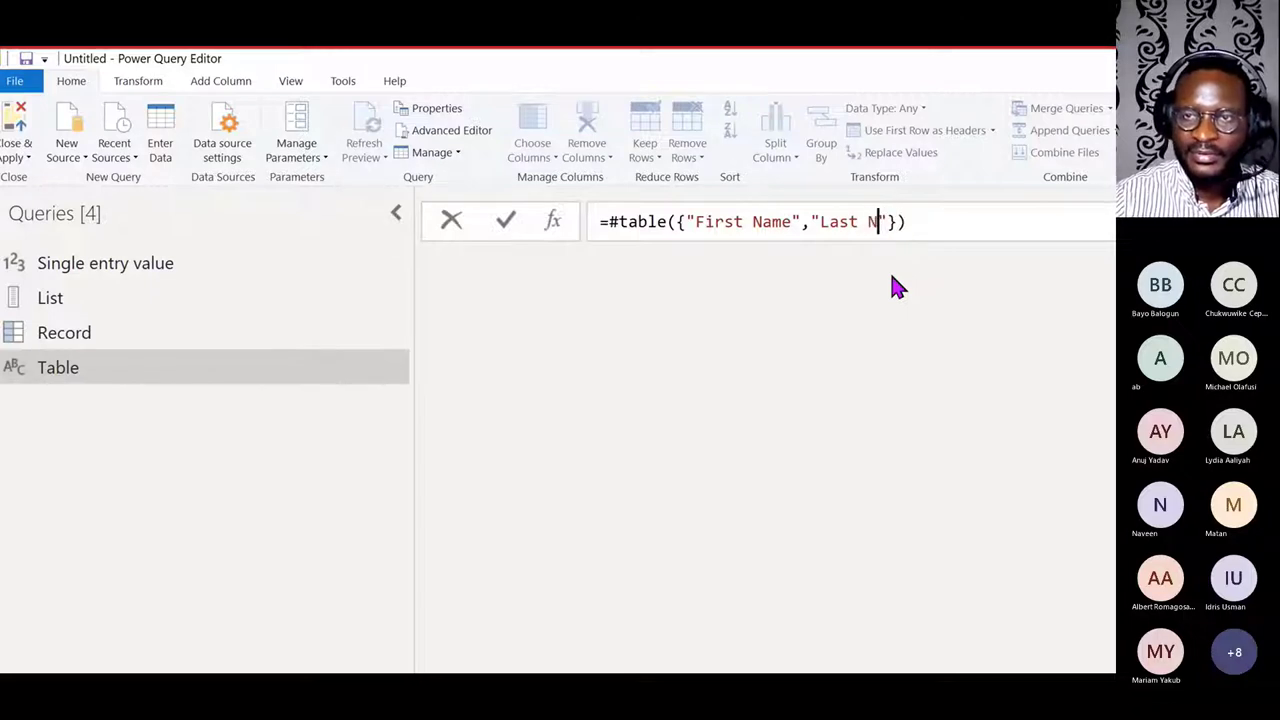
text(,")
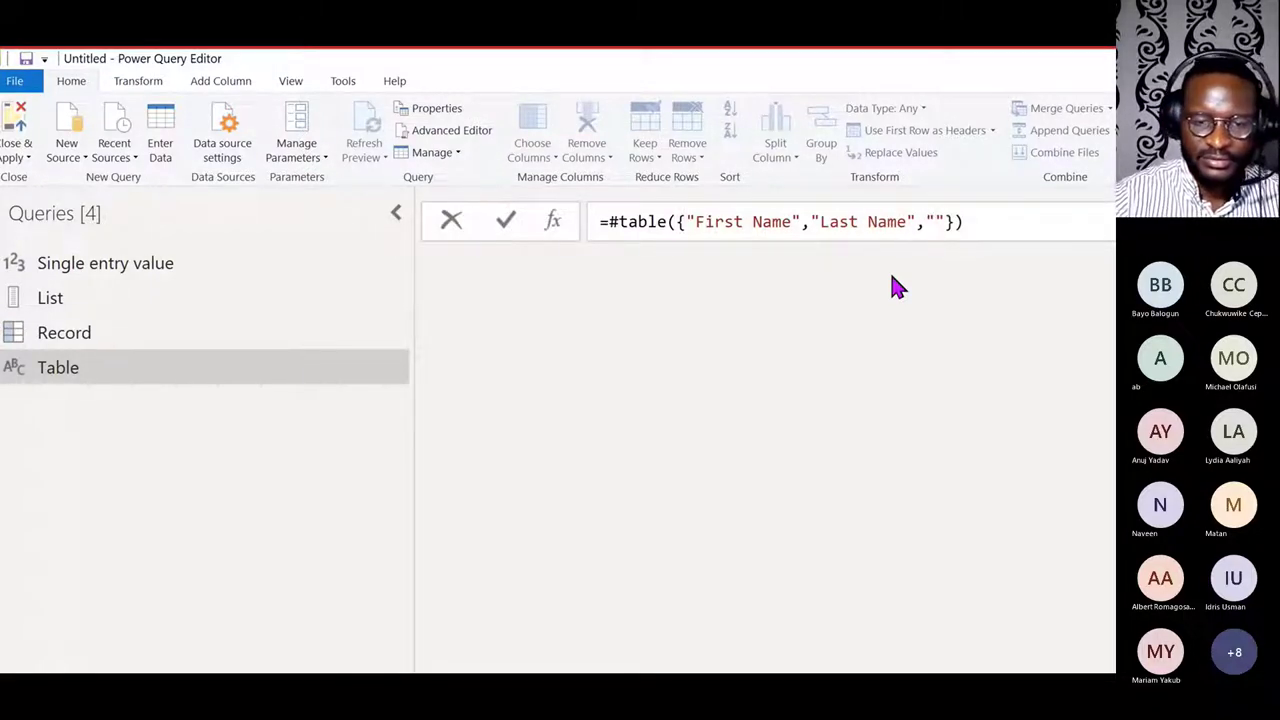
text(Country)
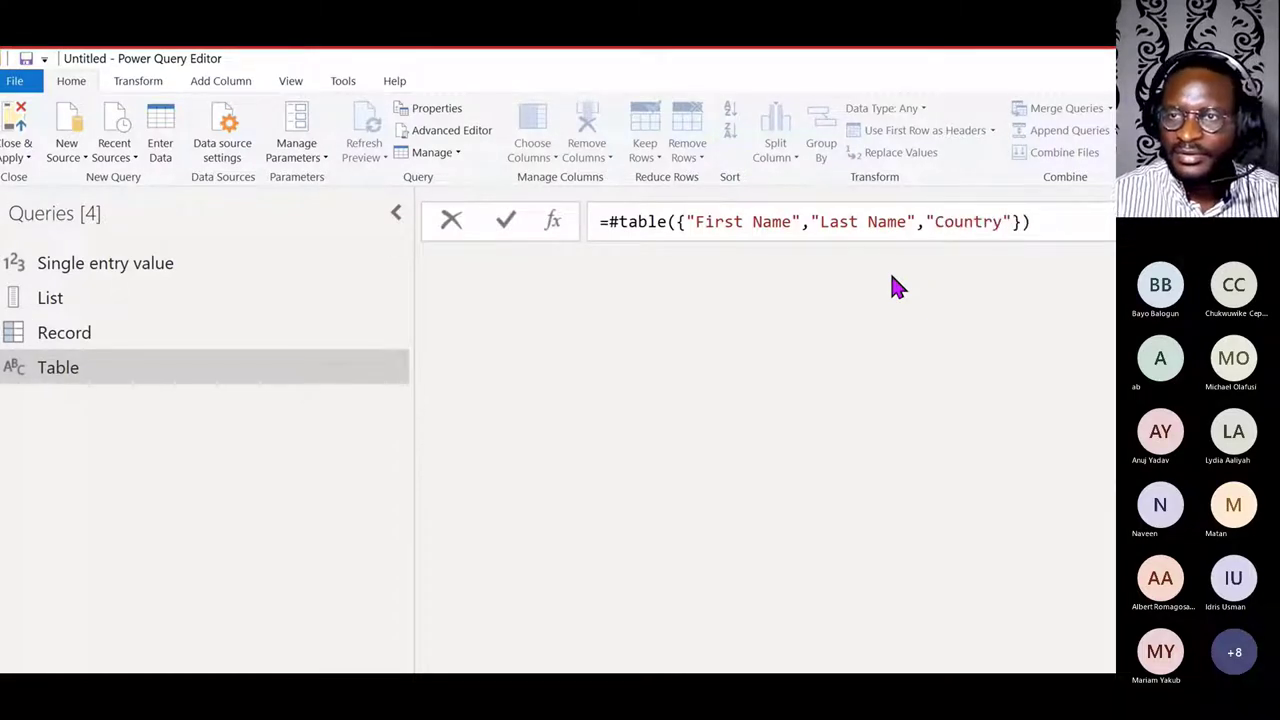
key(Right)
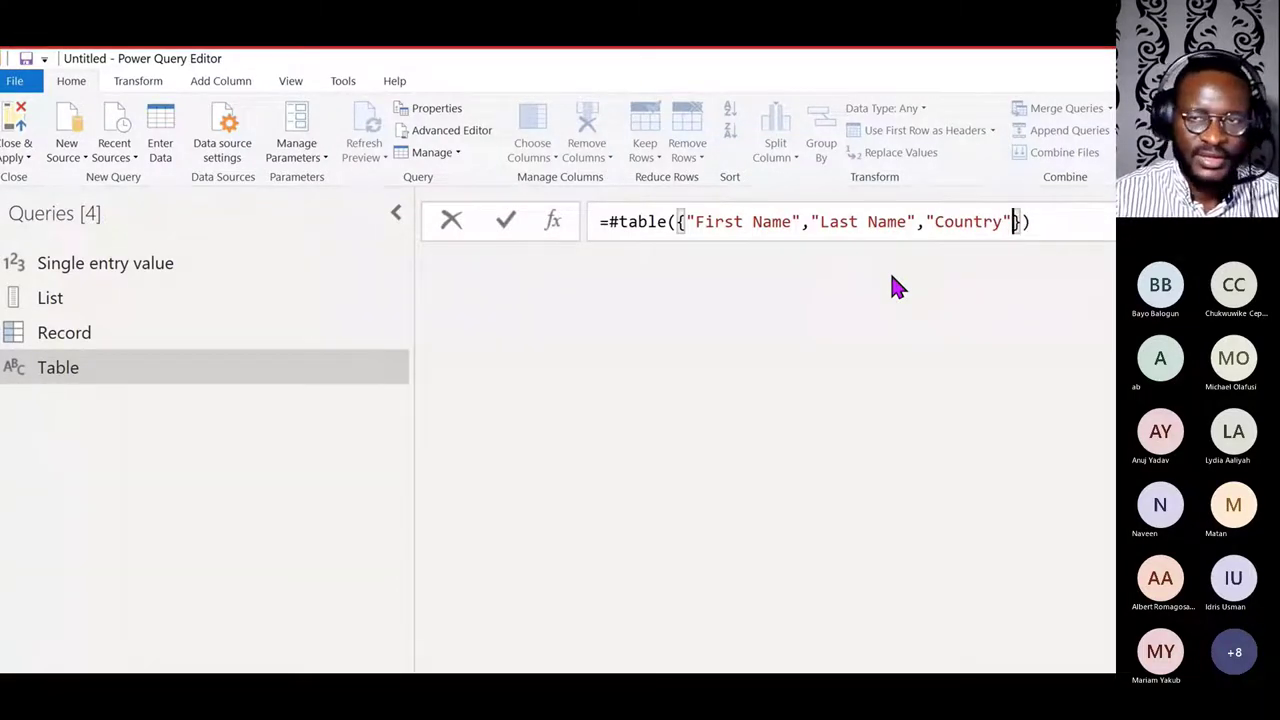
key(Right)
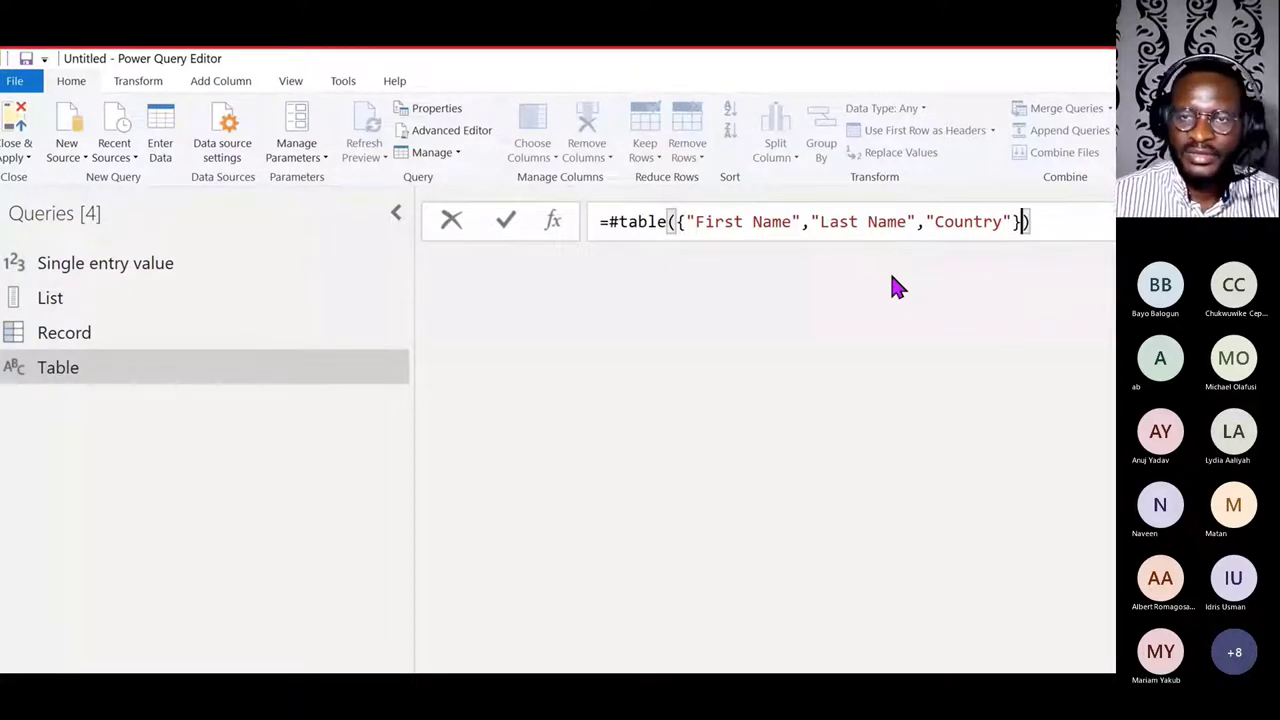
text(,)
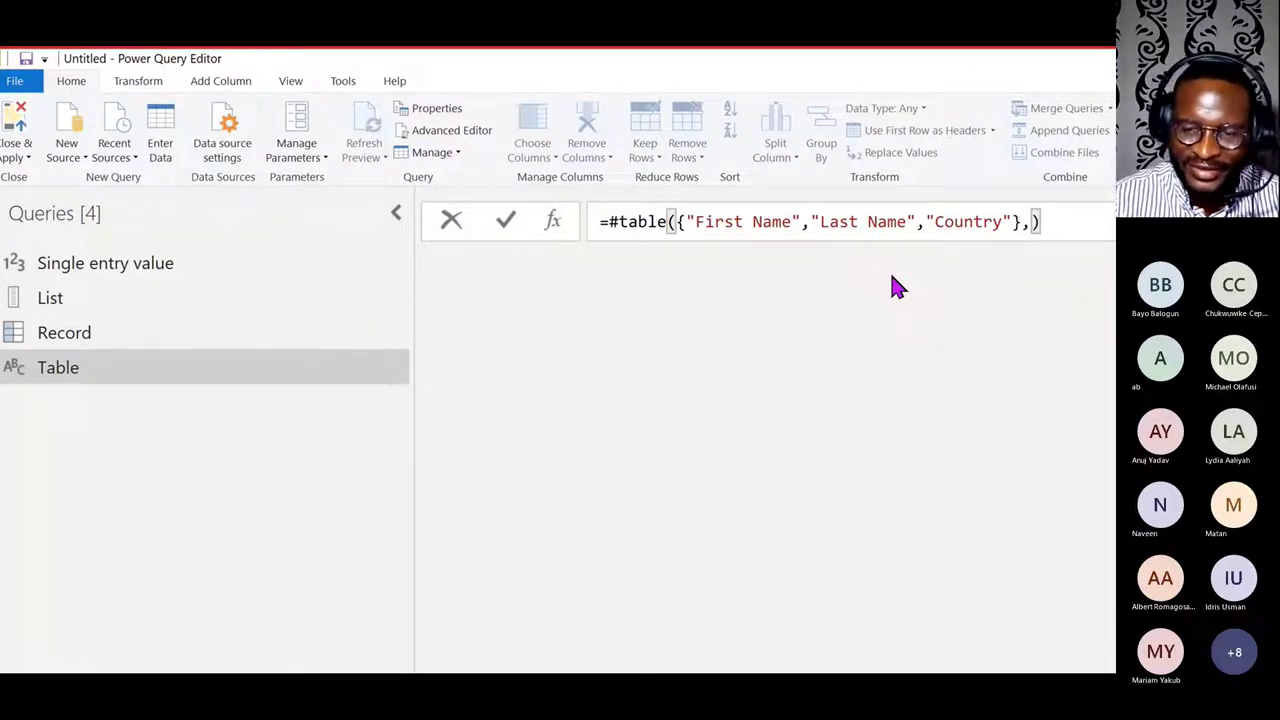
Add the first data row {{...}} of three quoted first names to the #table formula.
text({{)
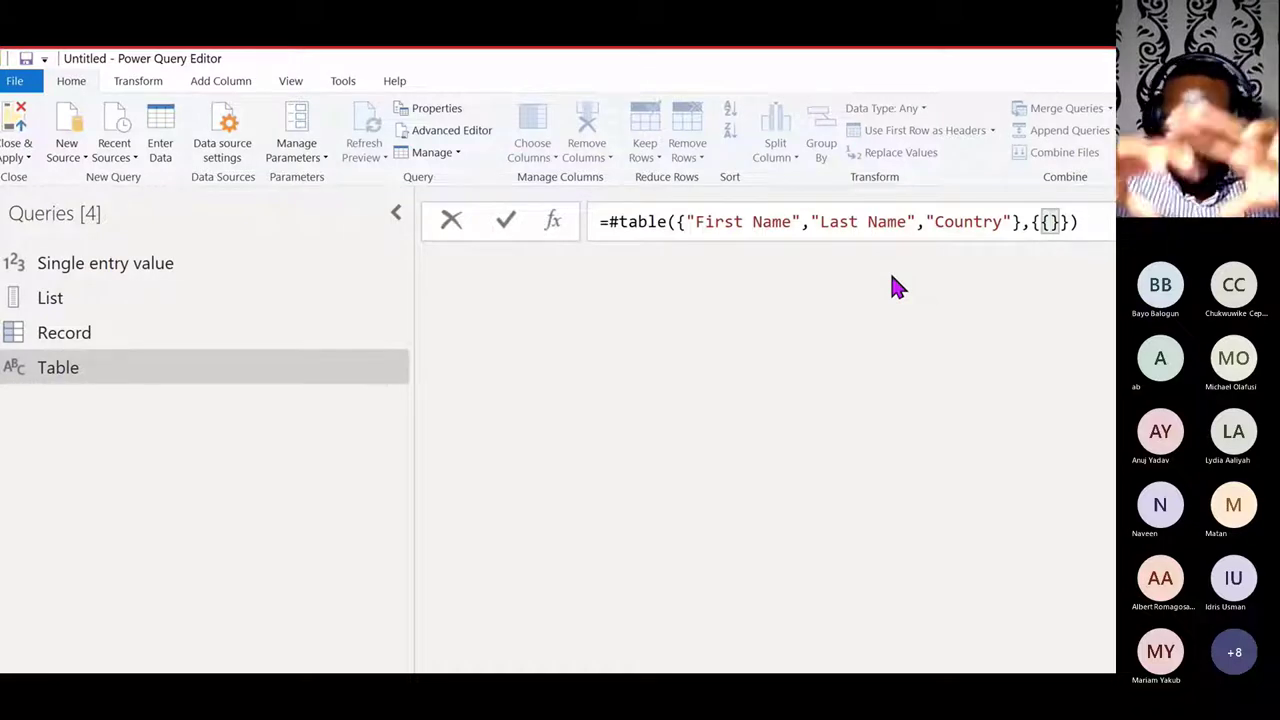
key(BackSpace)
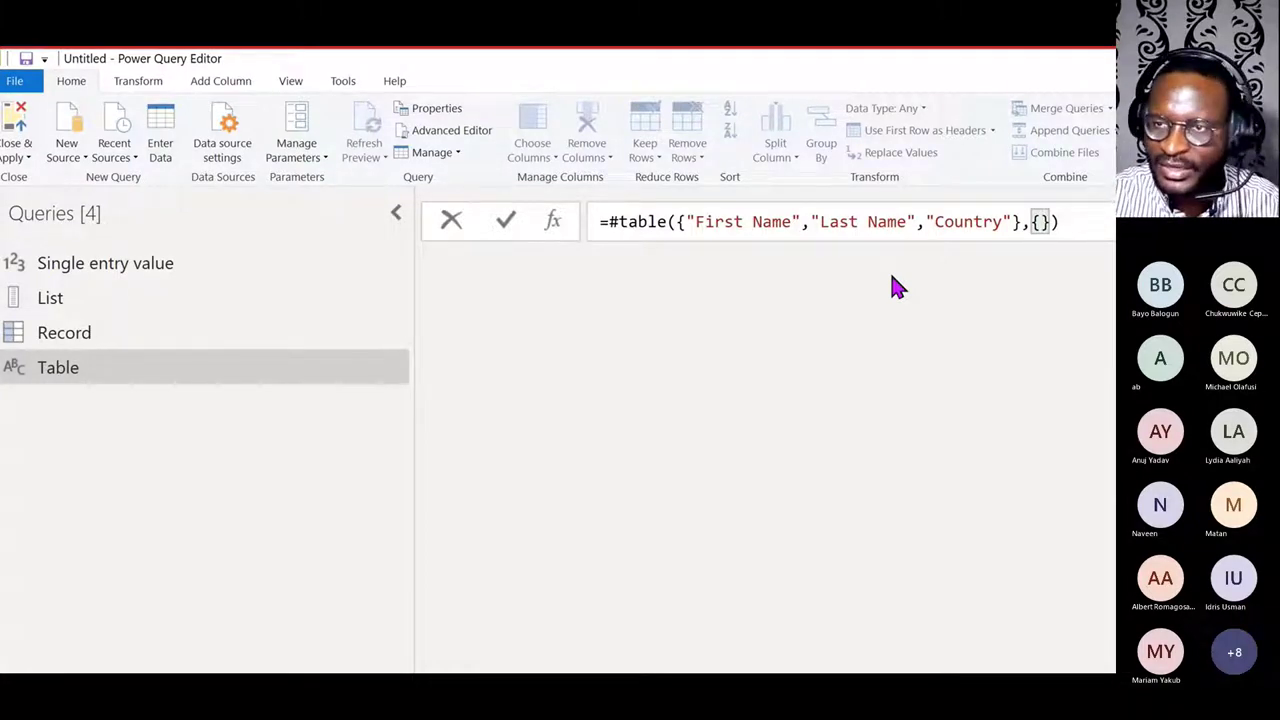
text({)
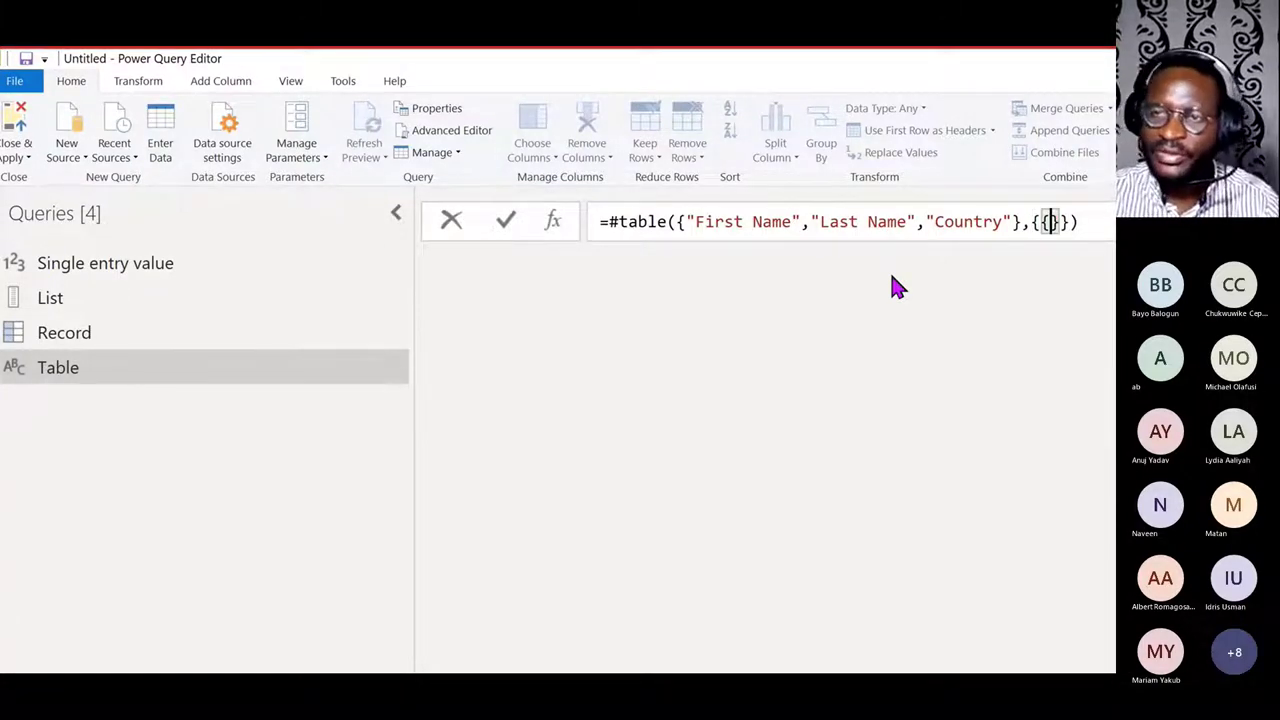
text(")
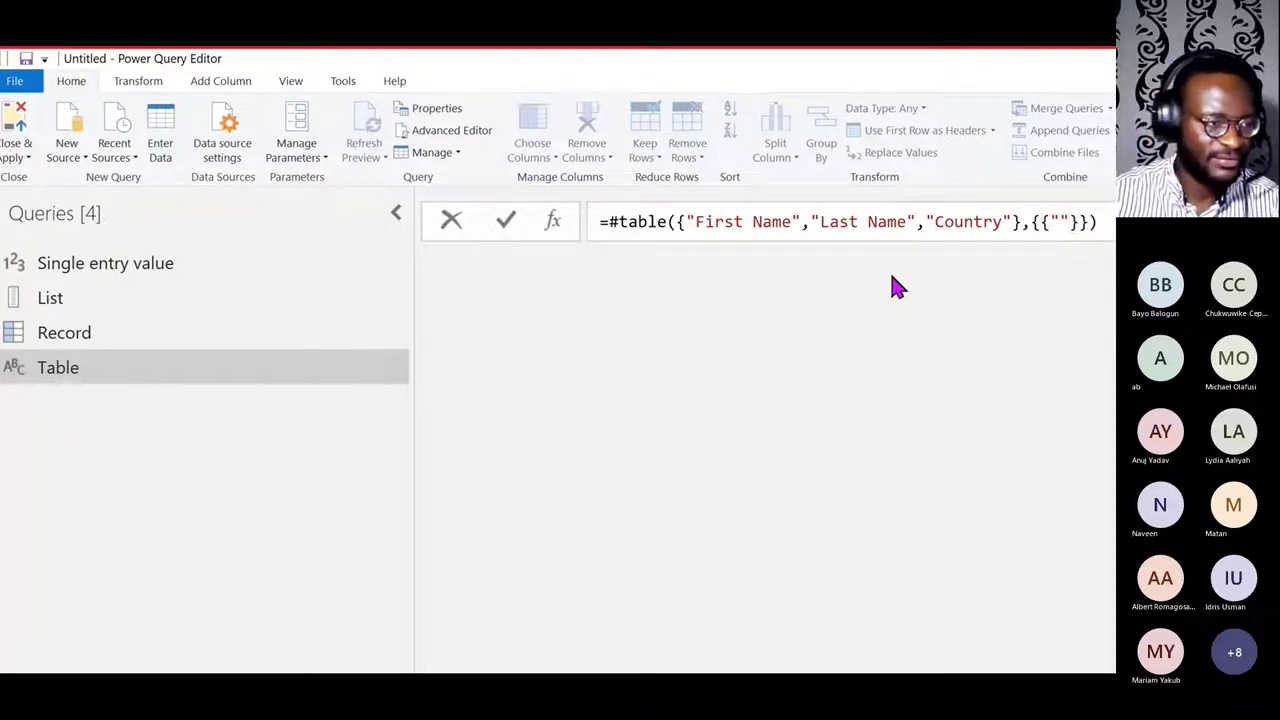
text(John)
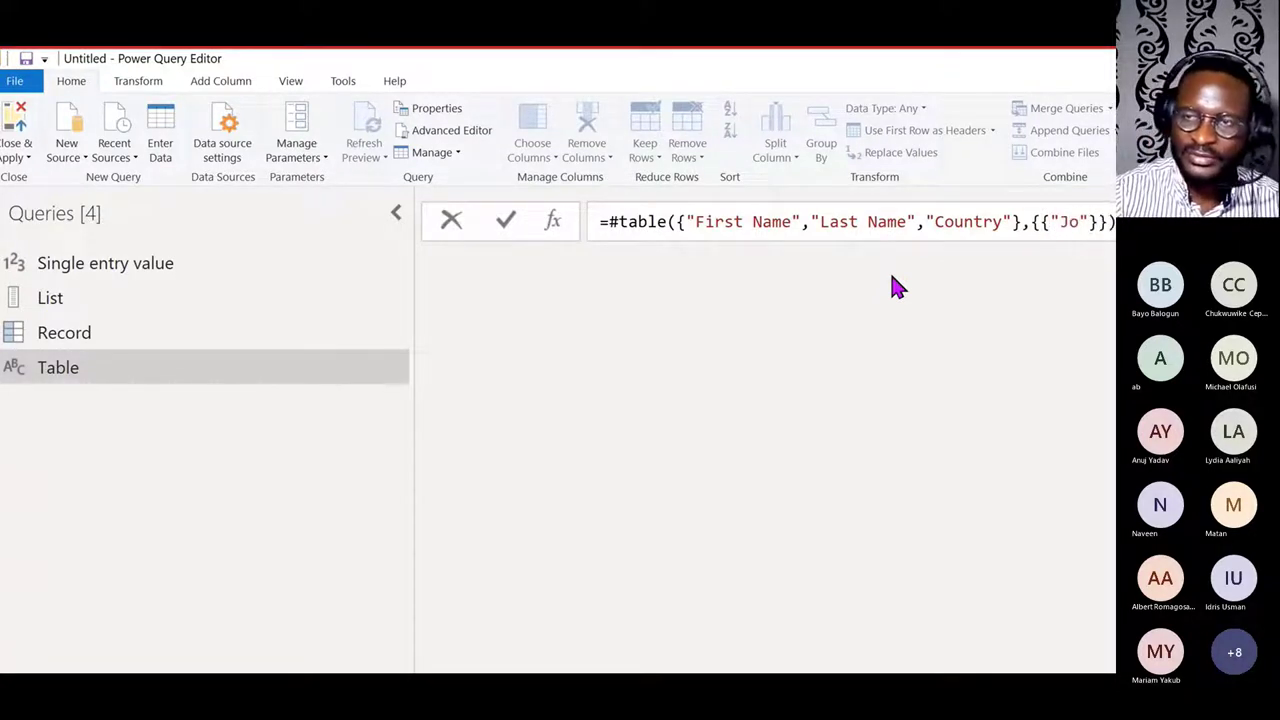
text(")
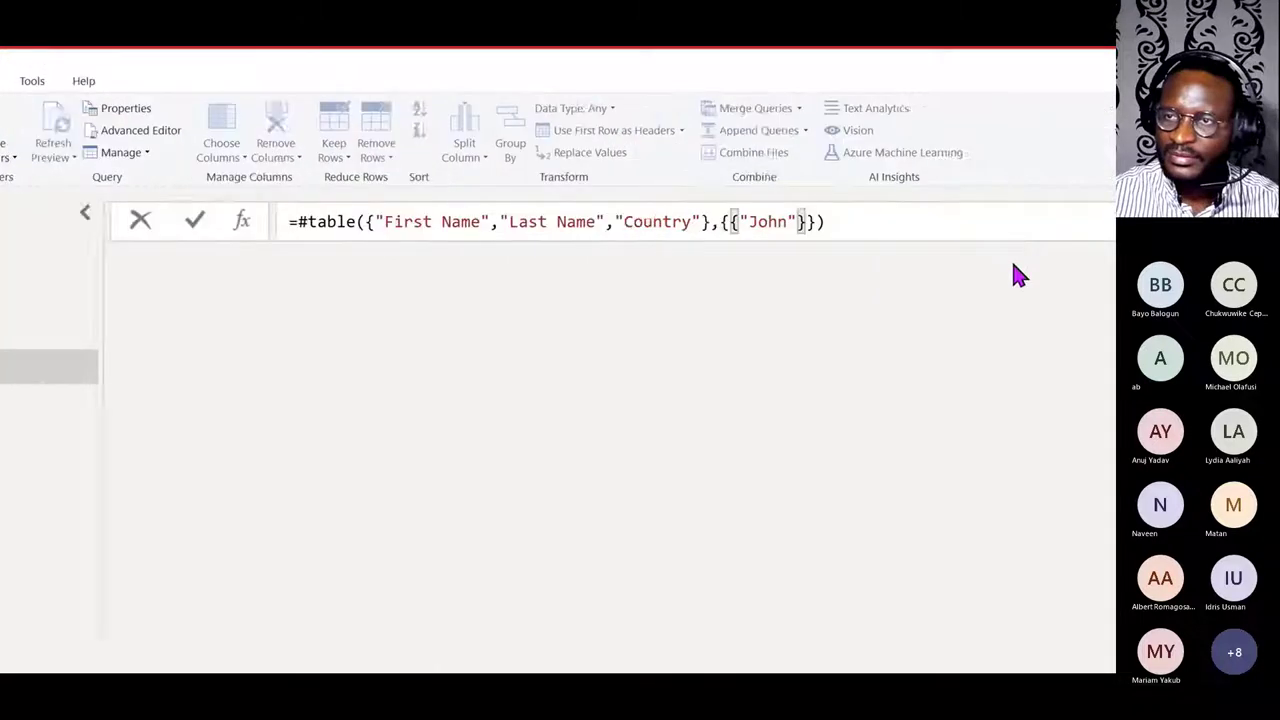
text(,")
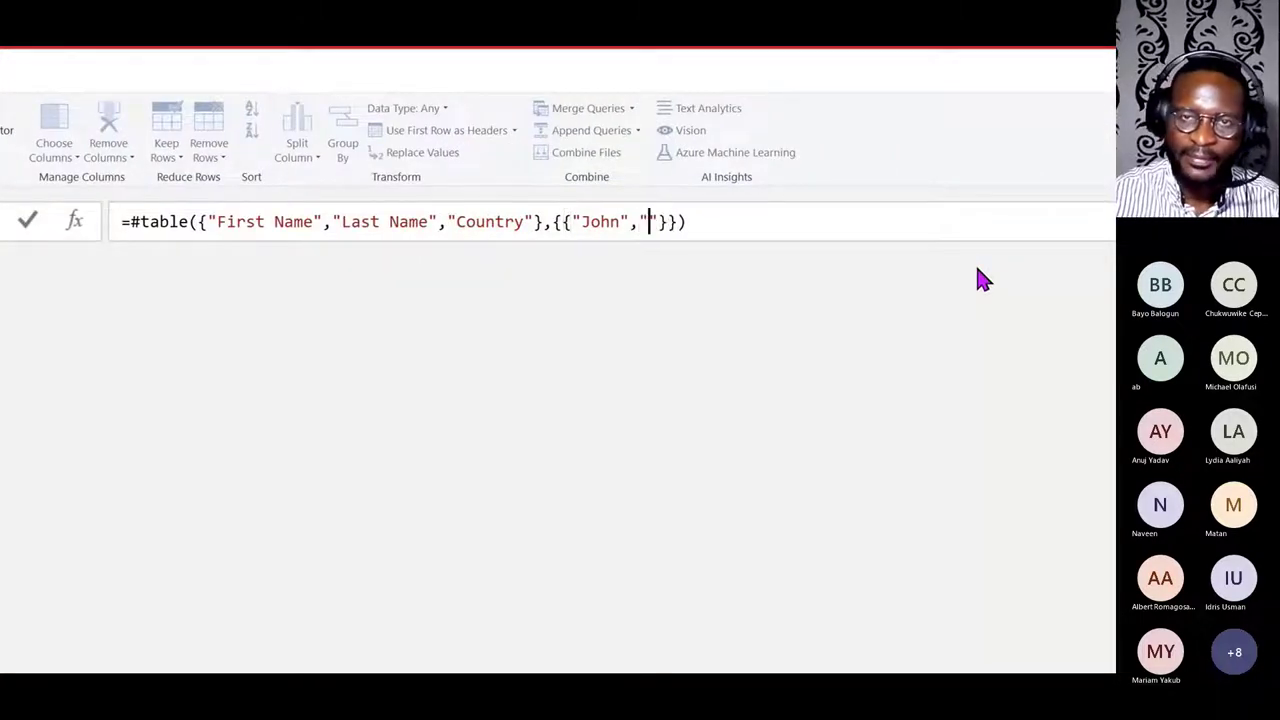
text(Mary")
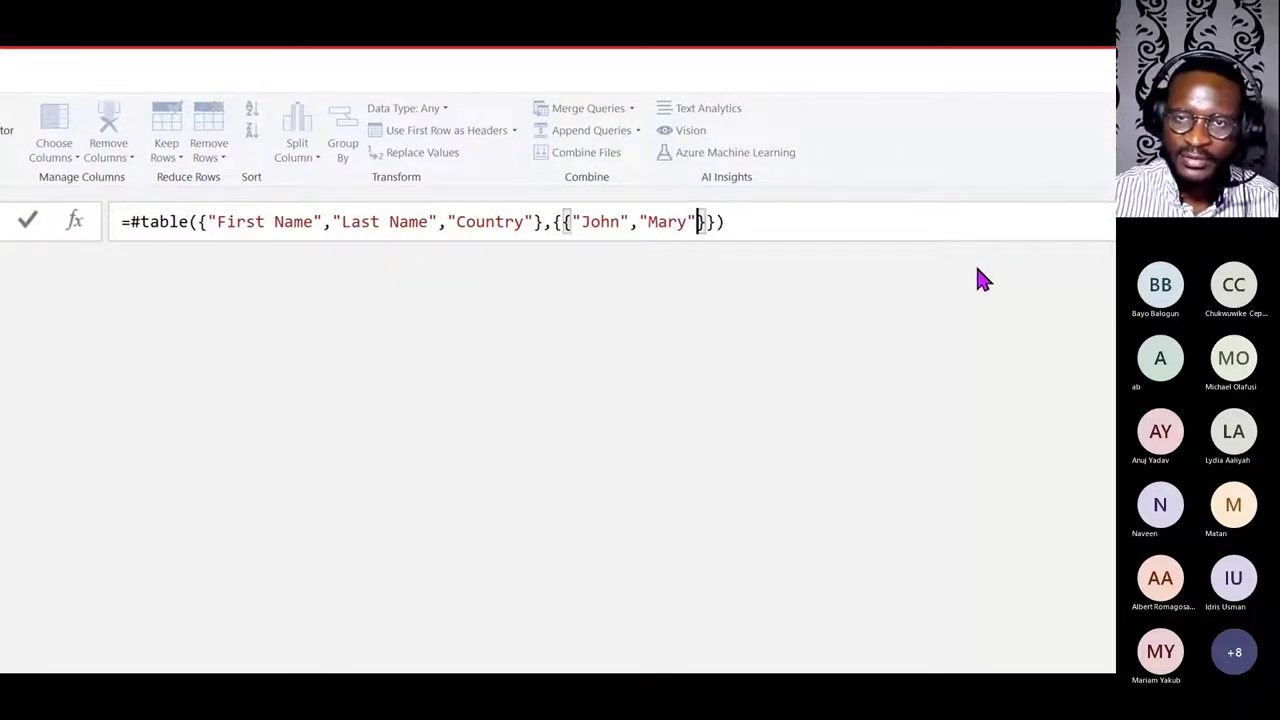
text(,)
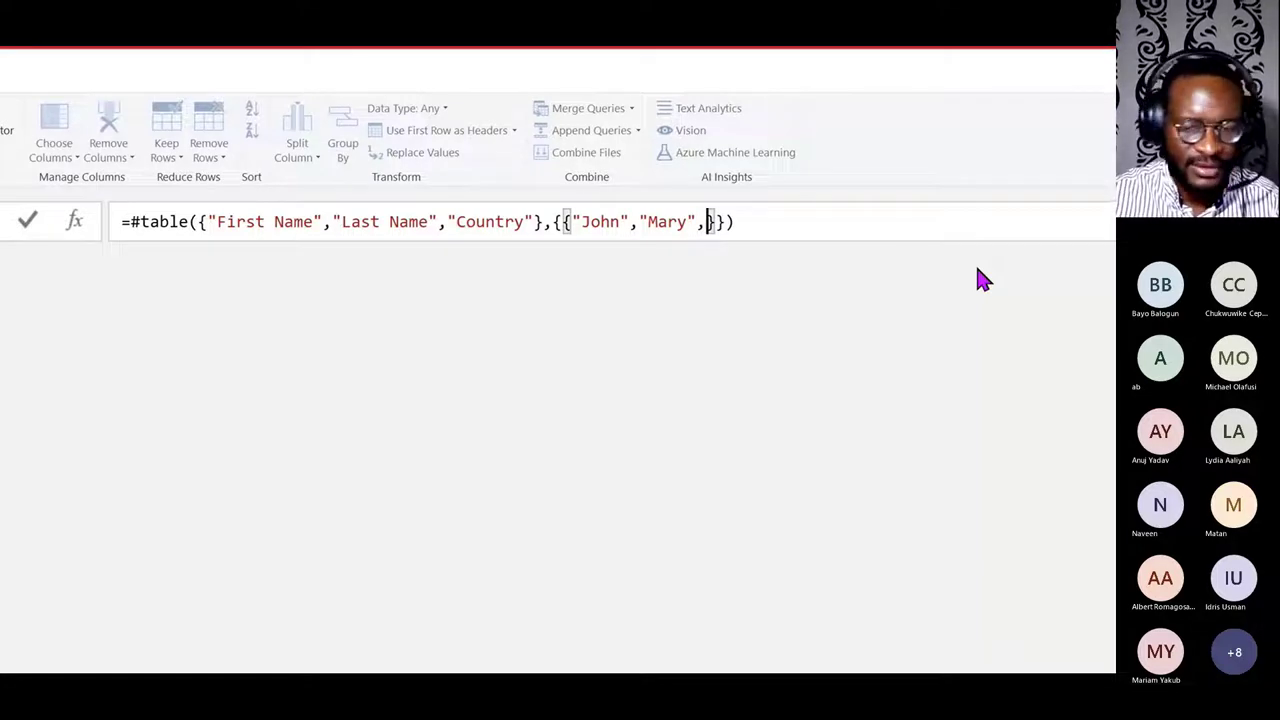
text(")
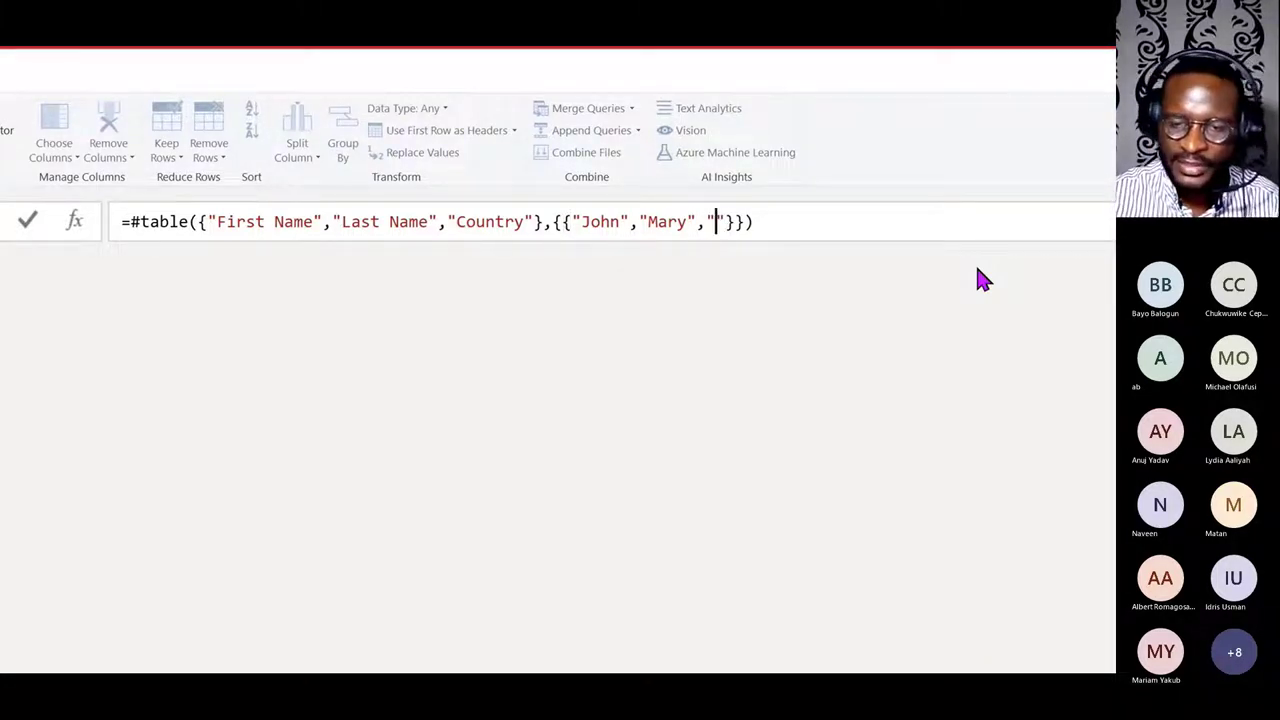
text(Amaka)
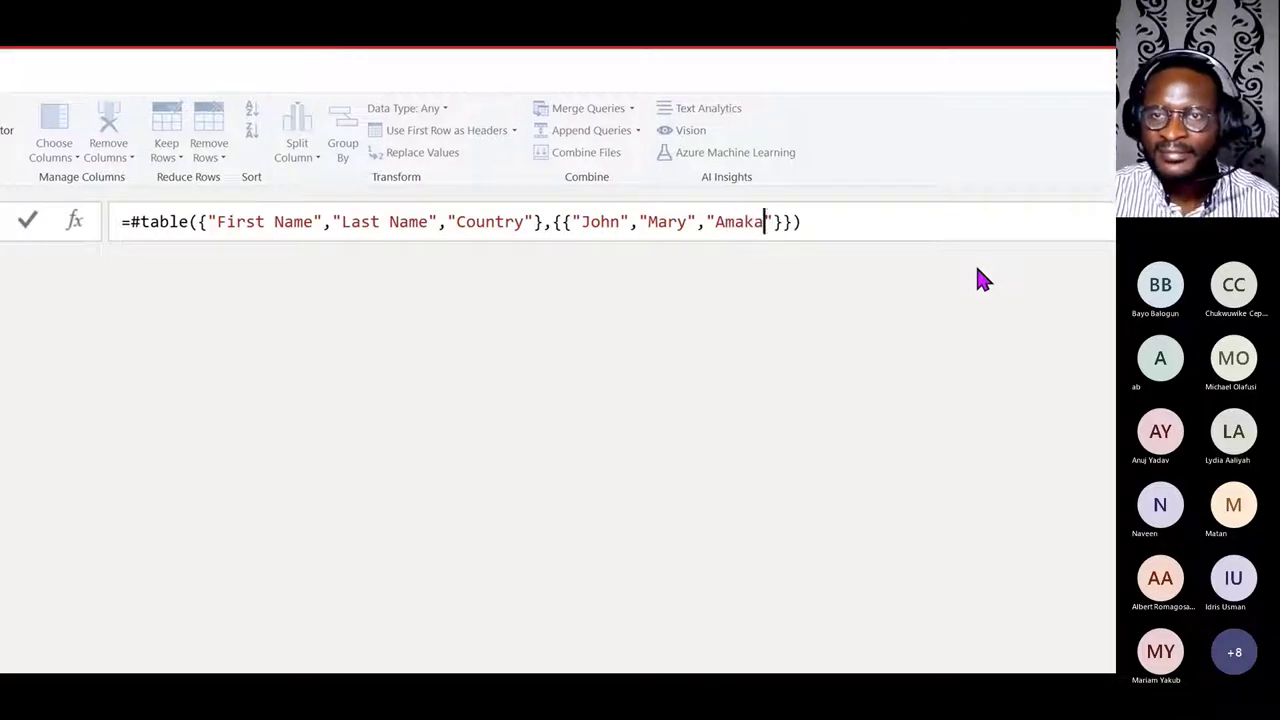
key(Right)
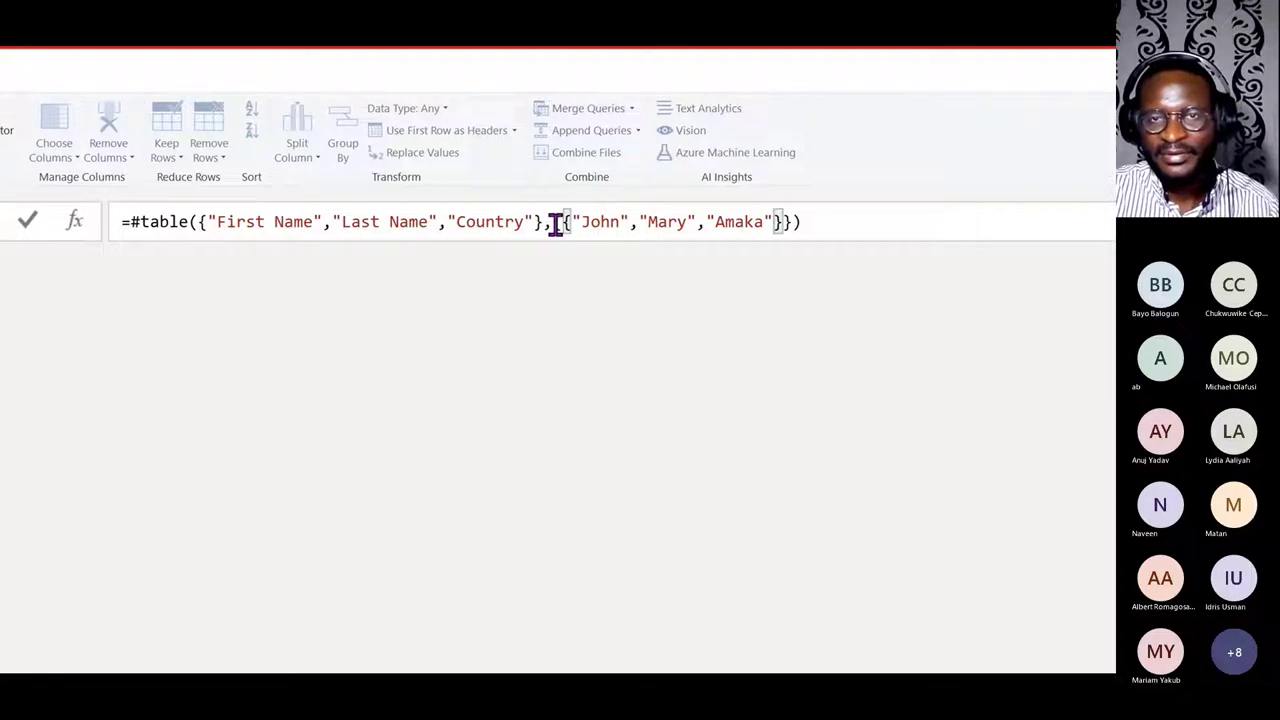
drag(565, 224, 780, 220)
click(781, 221)
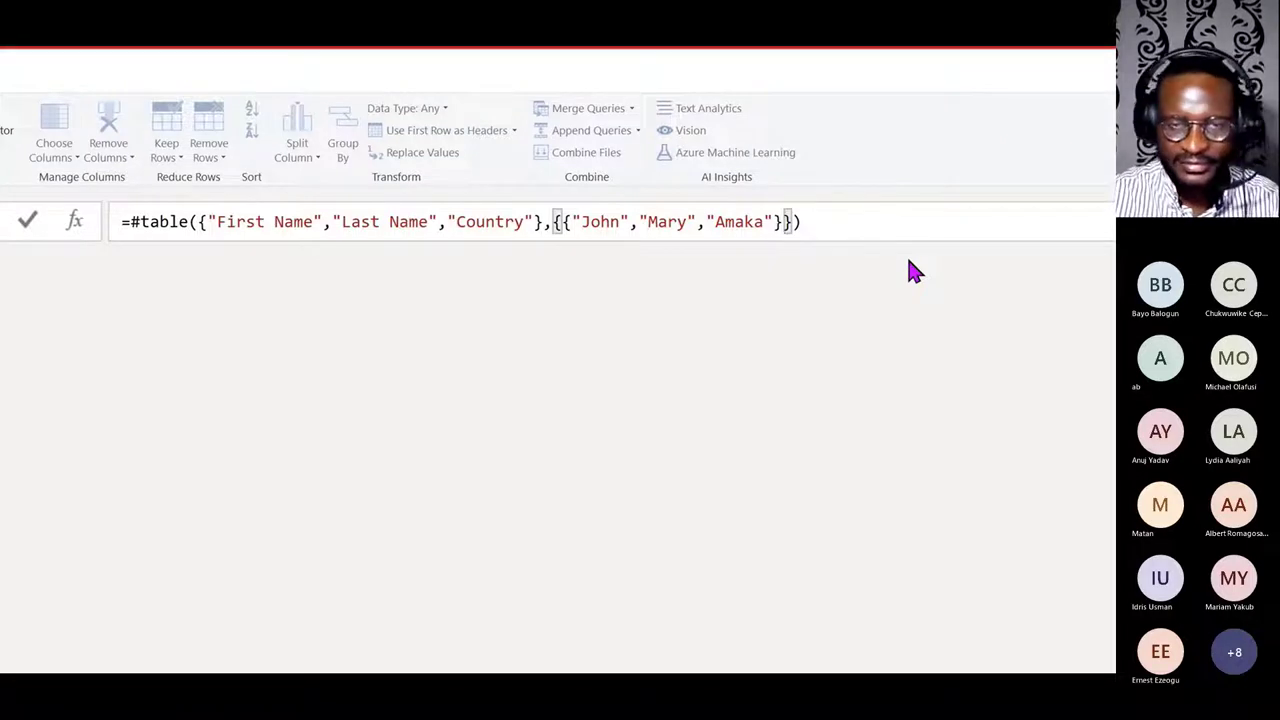
Add a second data row of three quoted last names to the #table formula.
text(,")
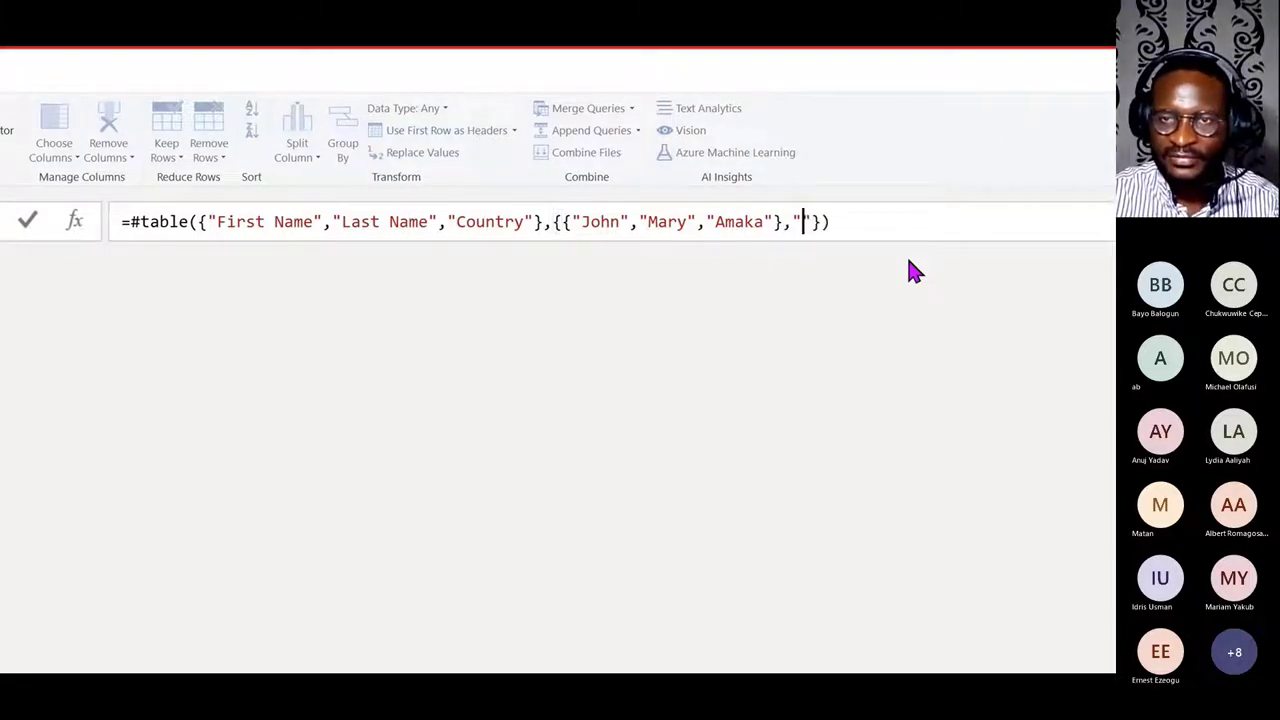
key(BackSpace)
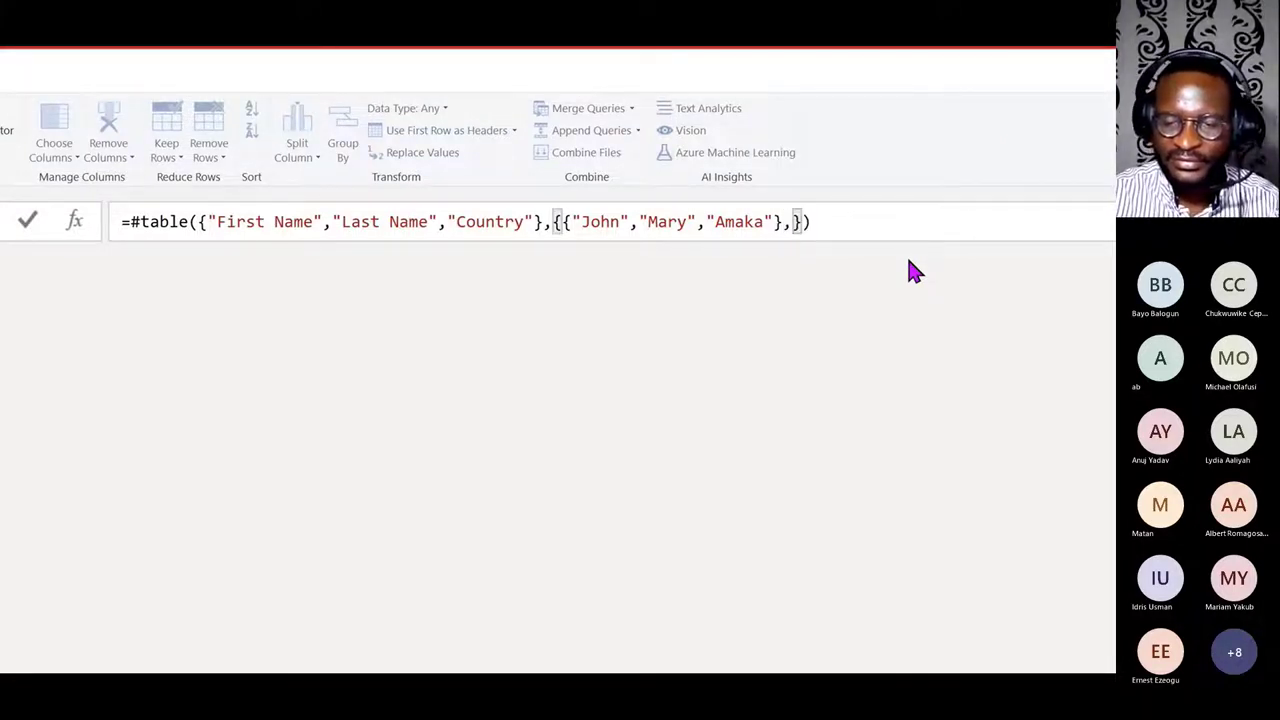
text({)
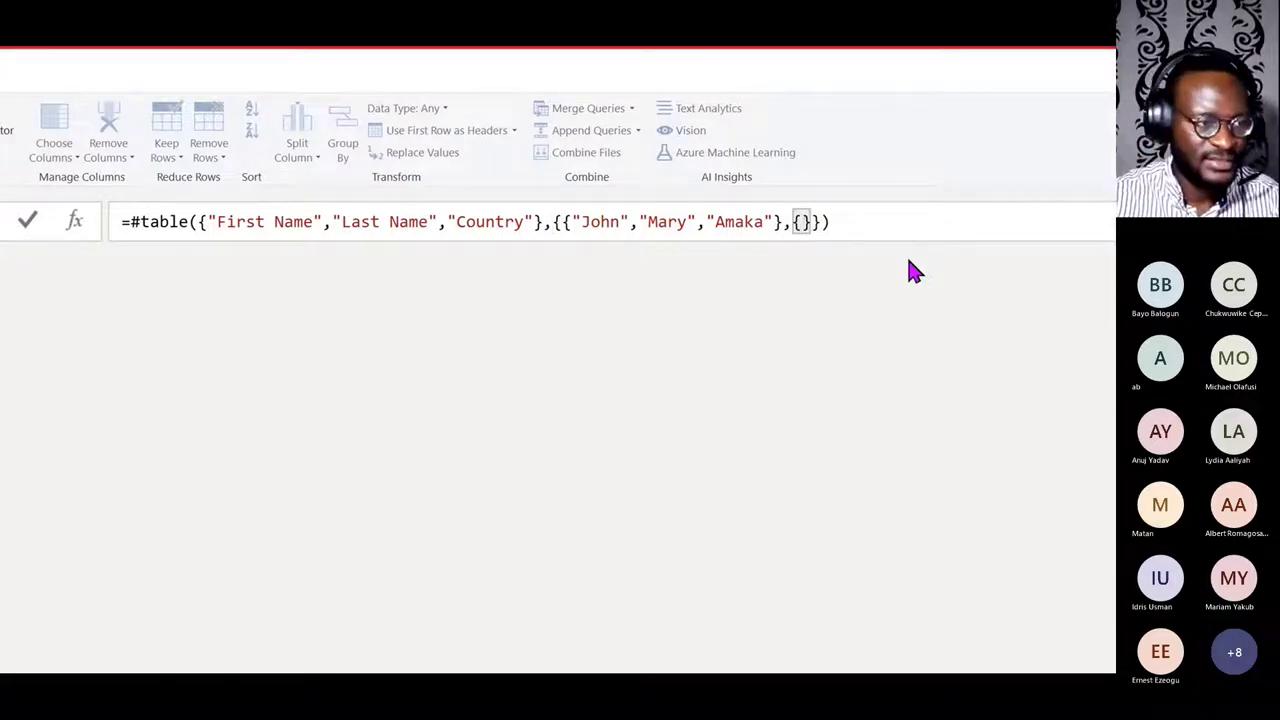
text(")
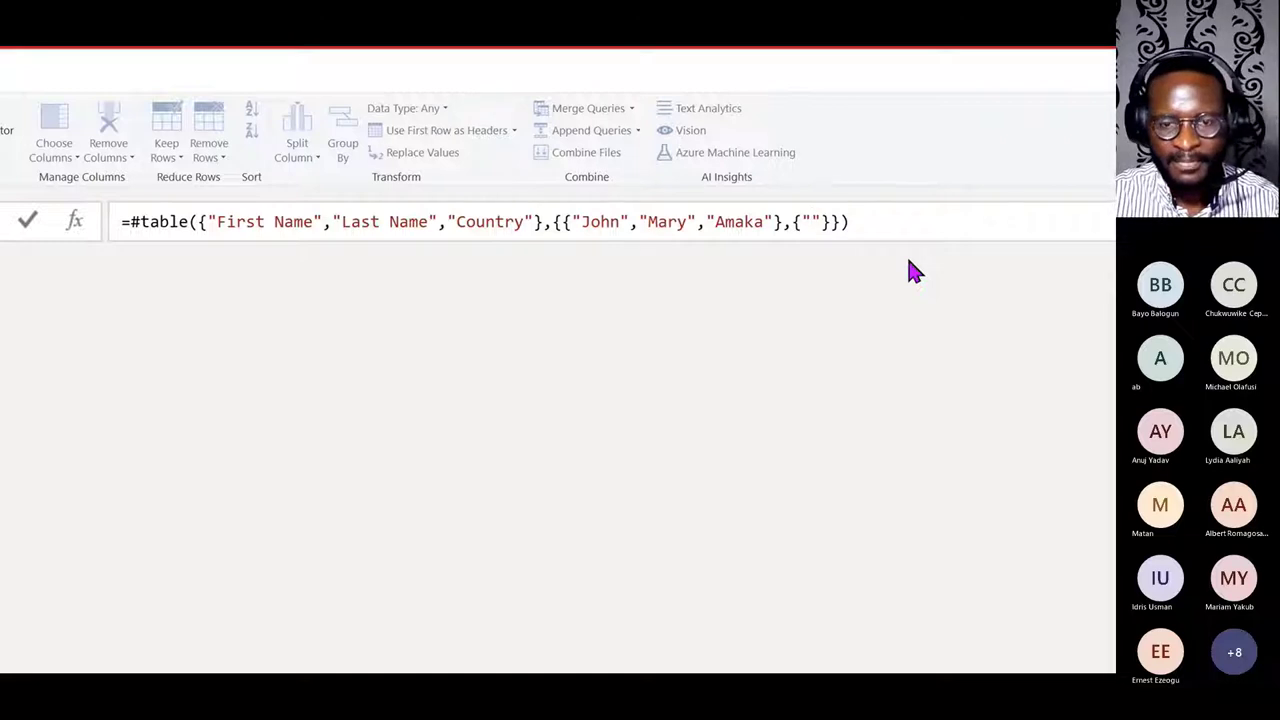
text(Momo)
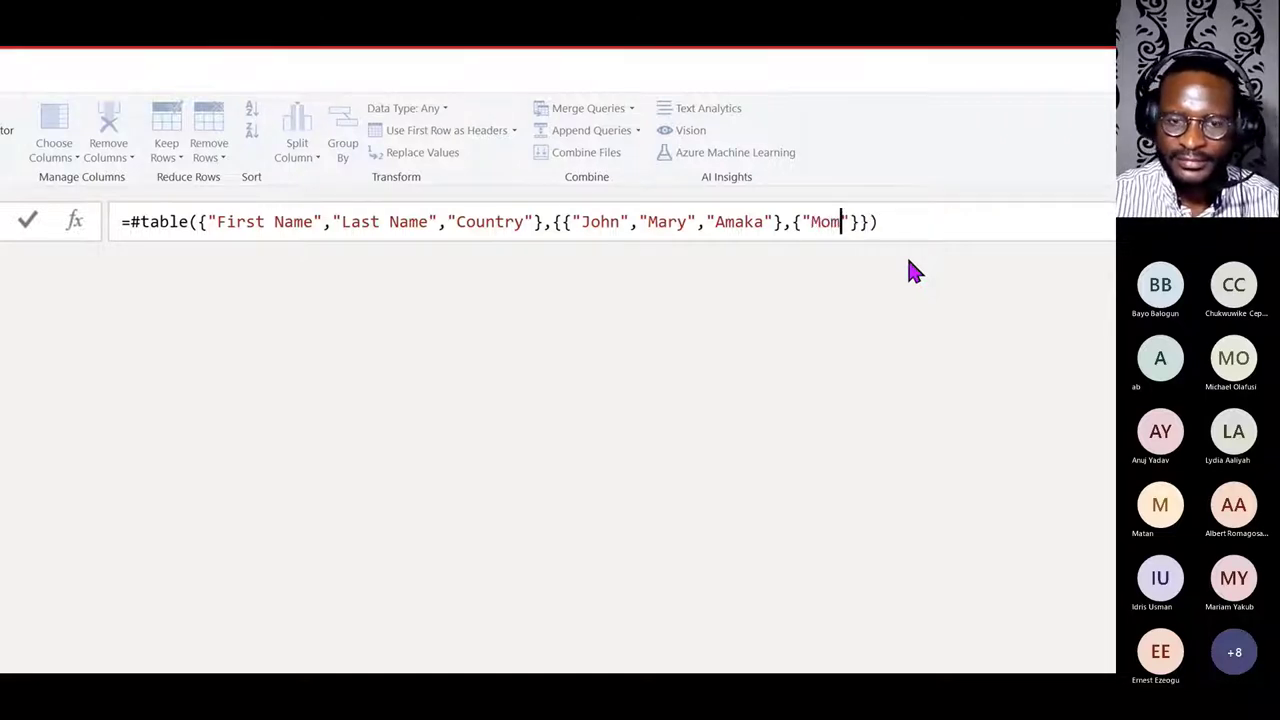
text(h")
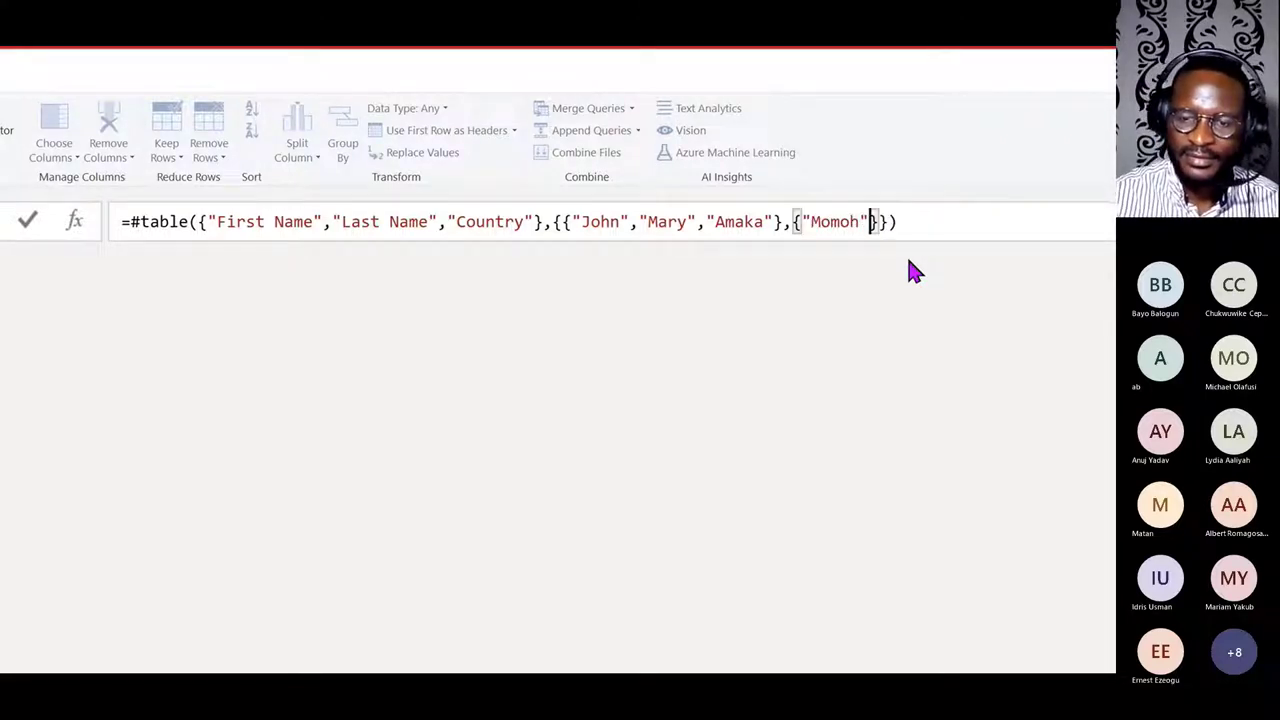
text(,")
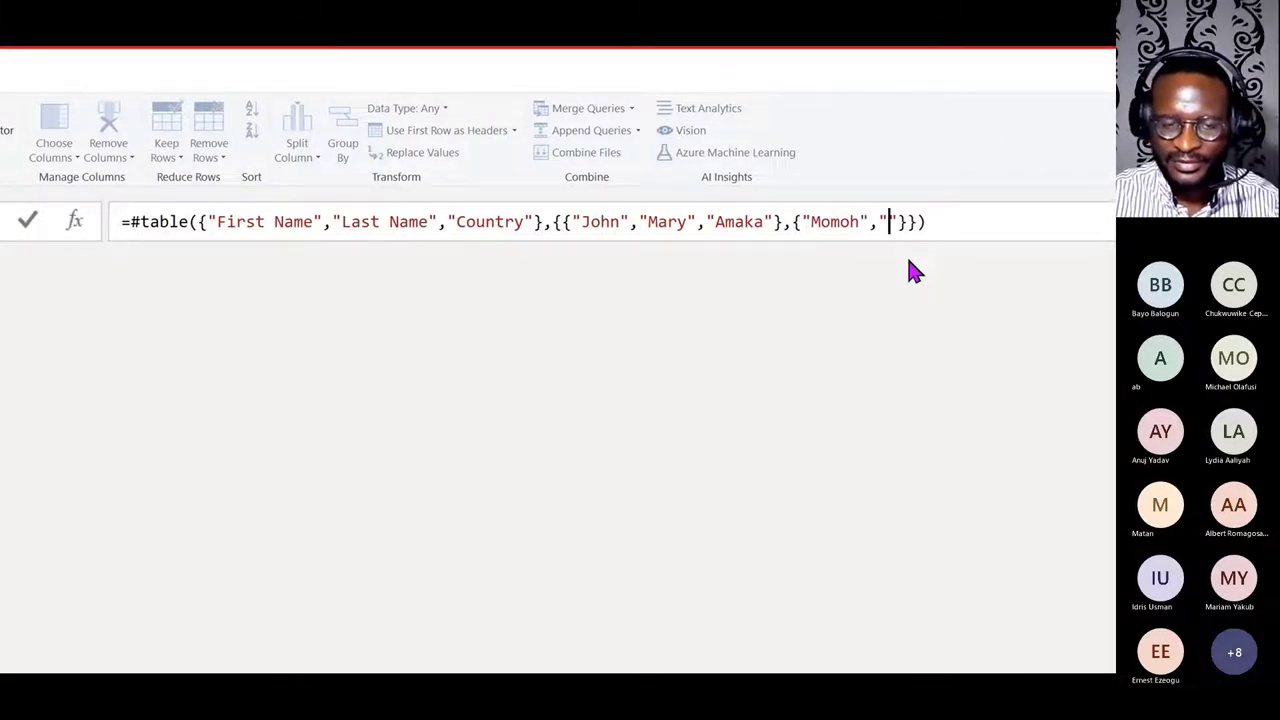
text(Kosok)
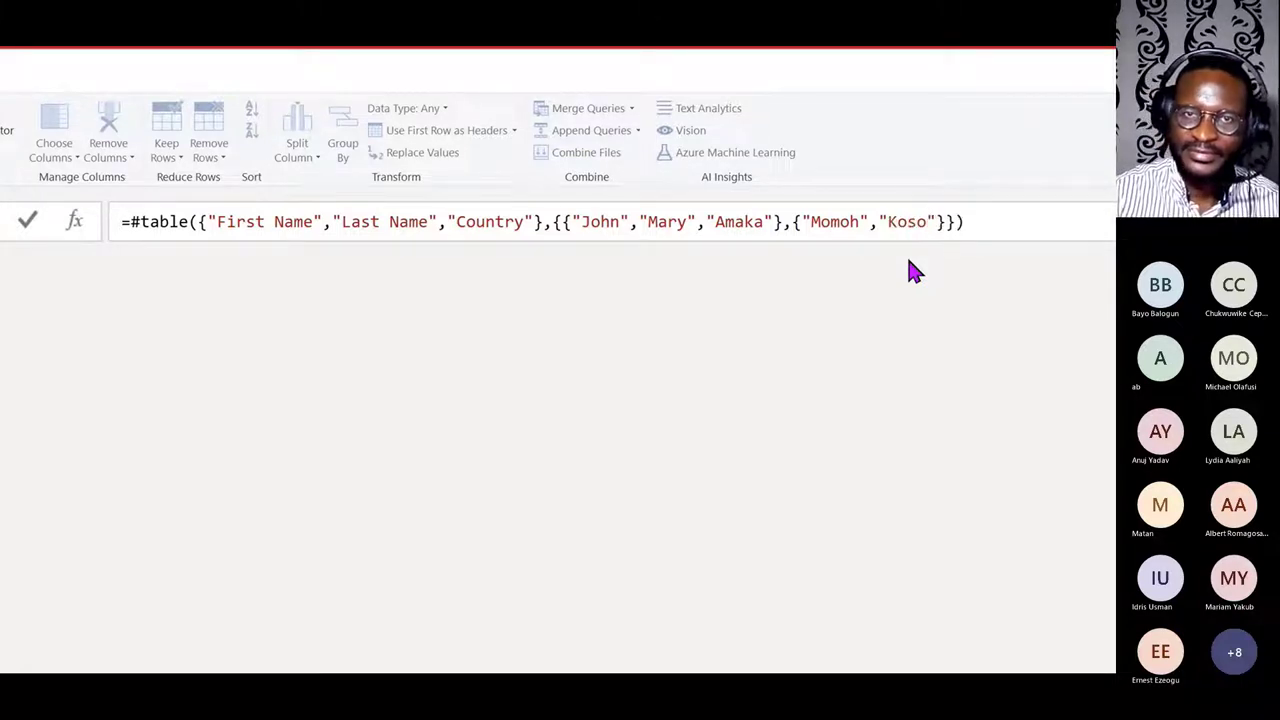
text(o)
key(BackSpace)
text(ko)
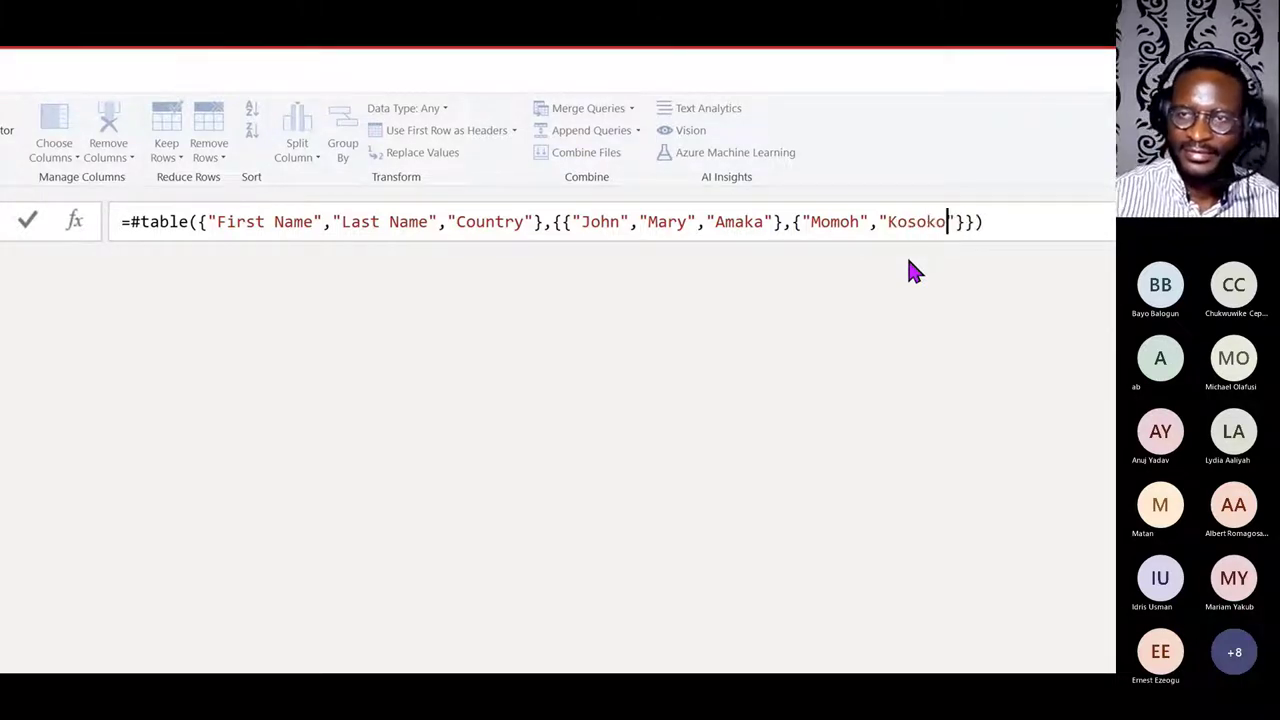
key(Right)
text(,)
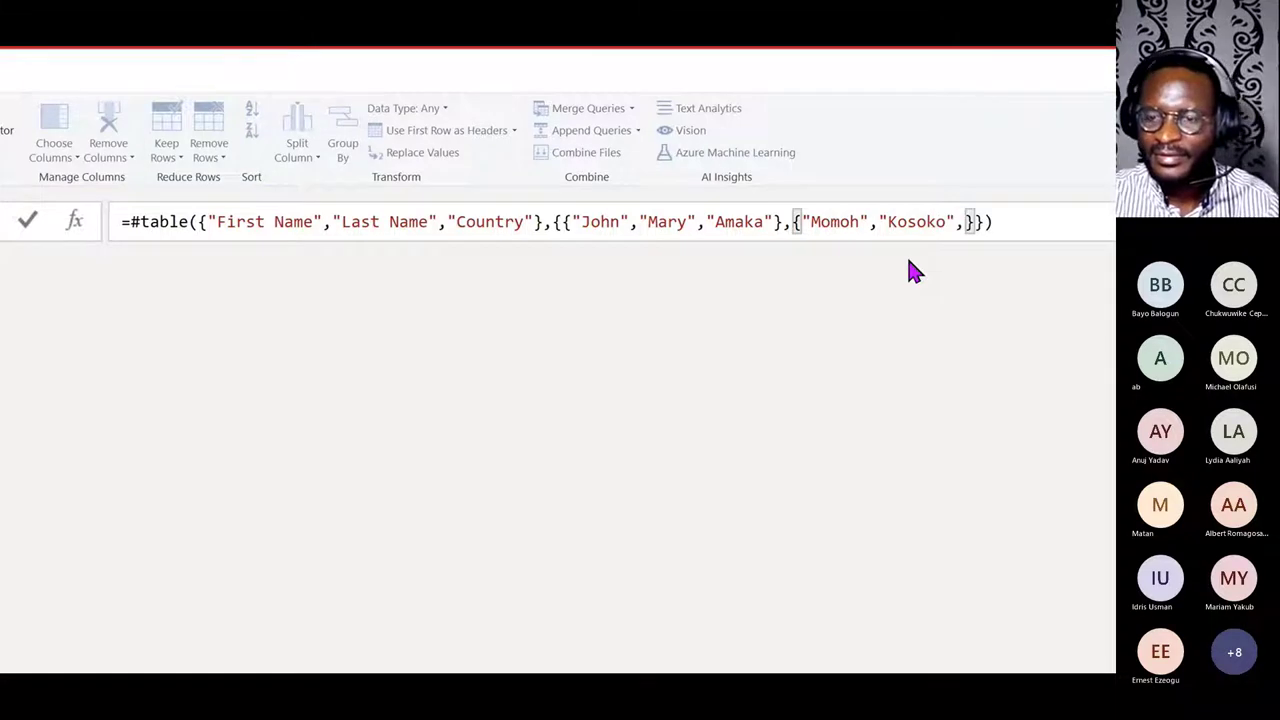
text(")
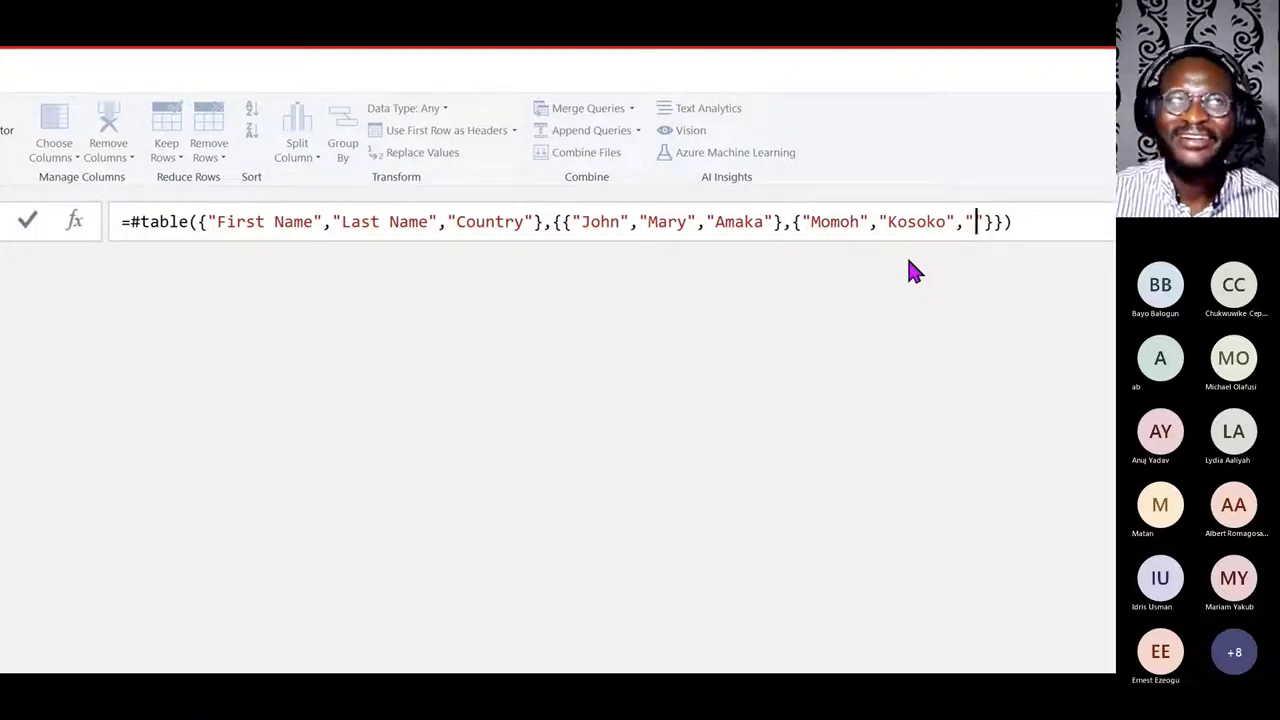
text(Ga)
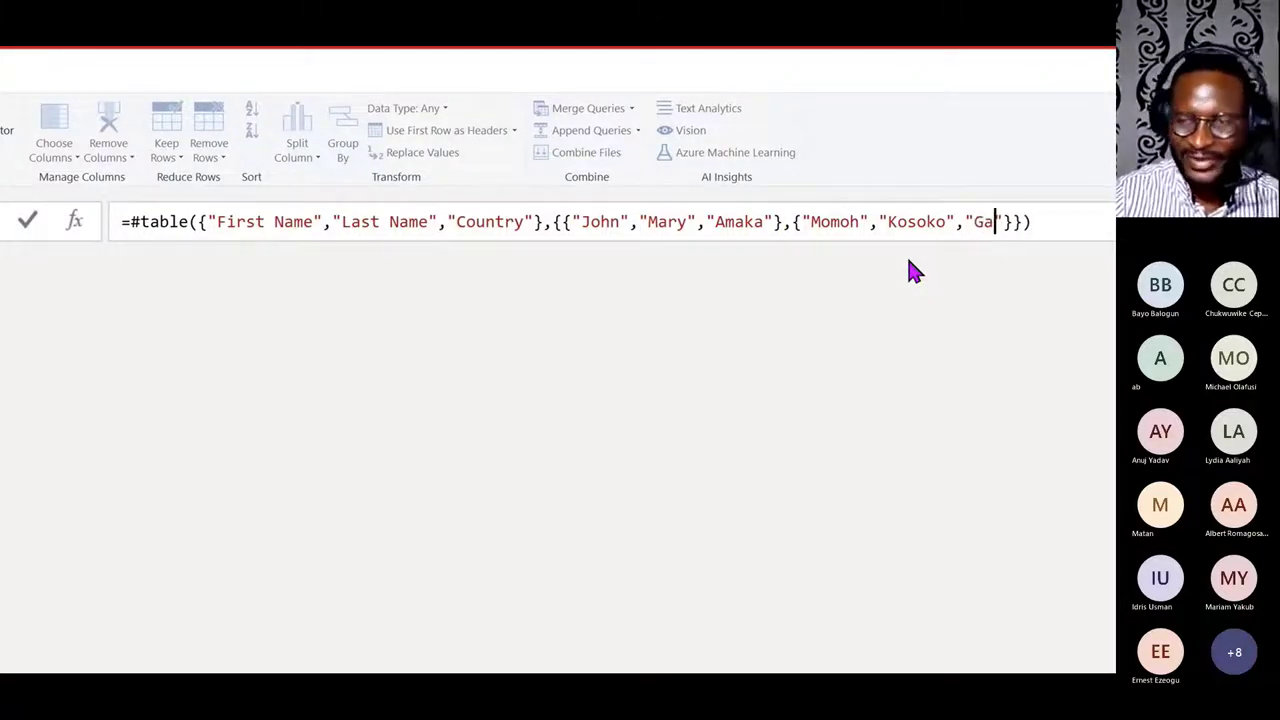
text(ur)
key(BackSpace)
key(BackSpace)
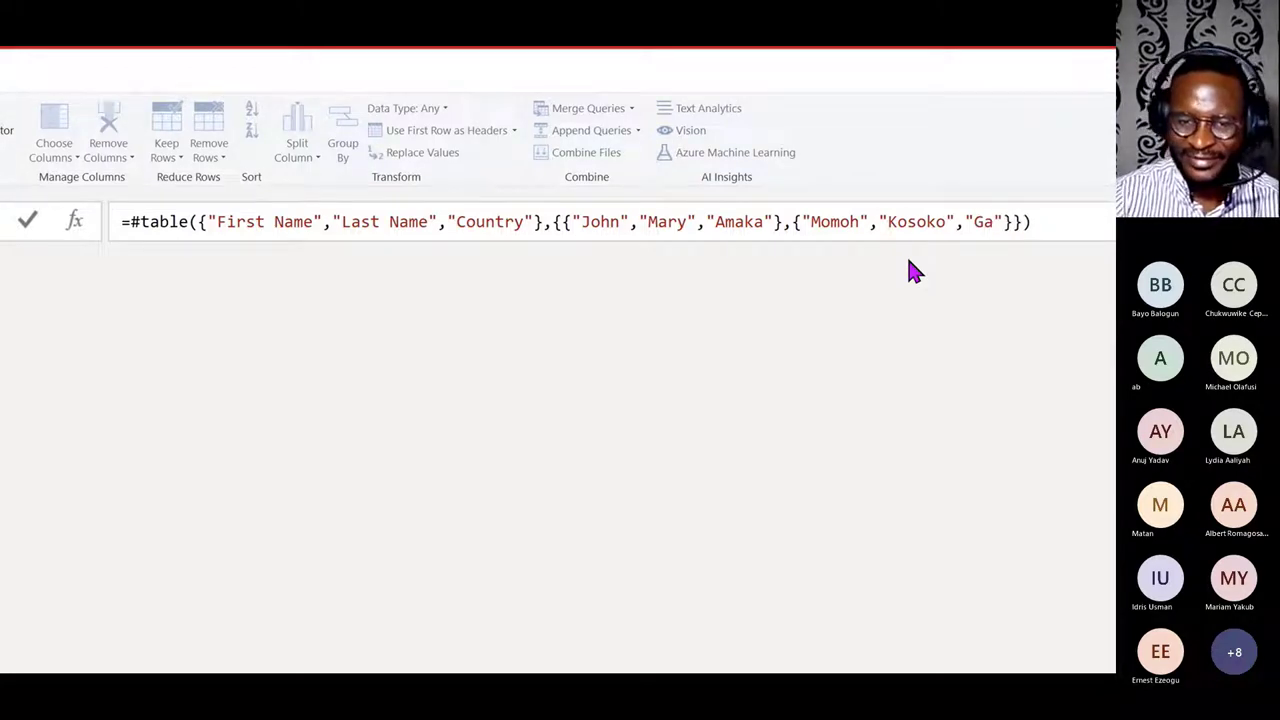
text(ruba)
key(Right)
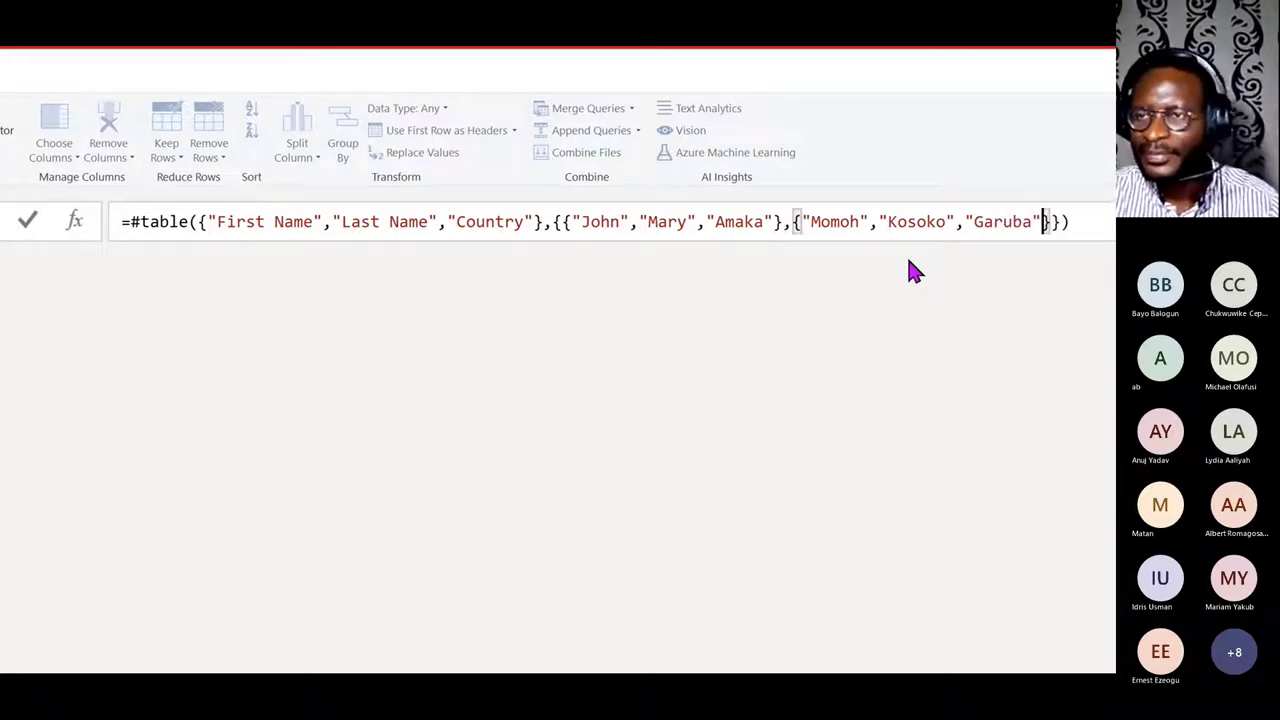
key(Right)
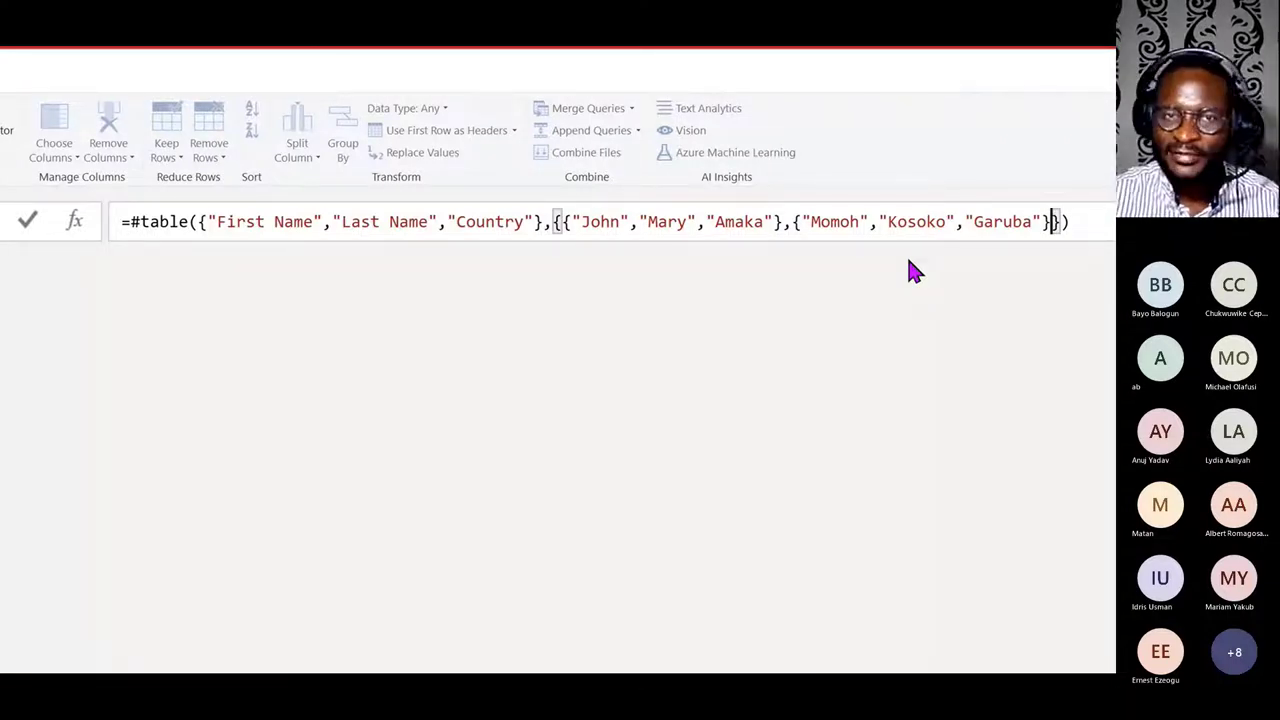
Add the country row {"Nigeria","Senegal","Cameroon"} to the formula.
text(,)
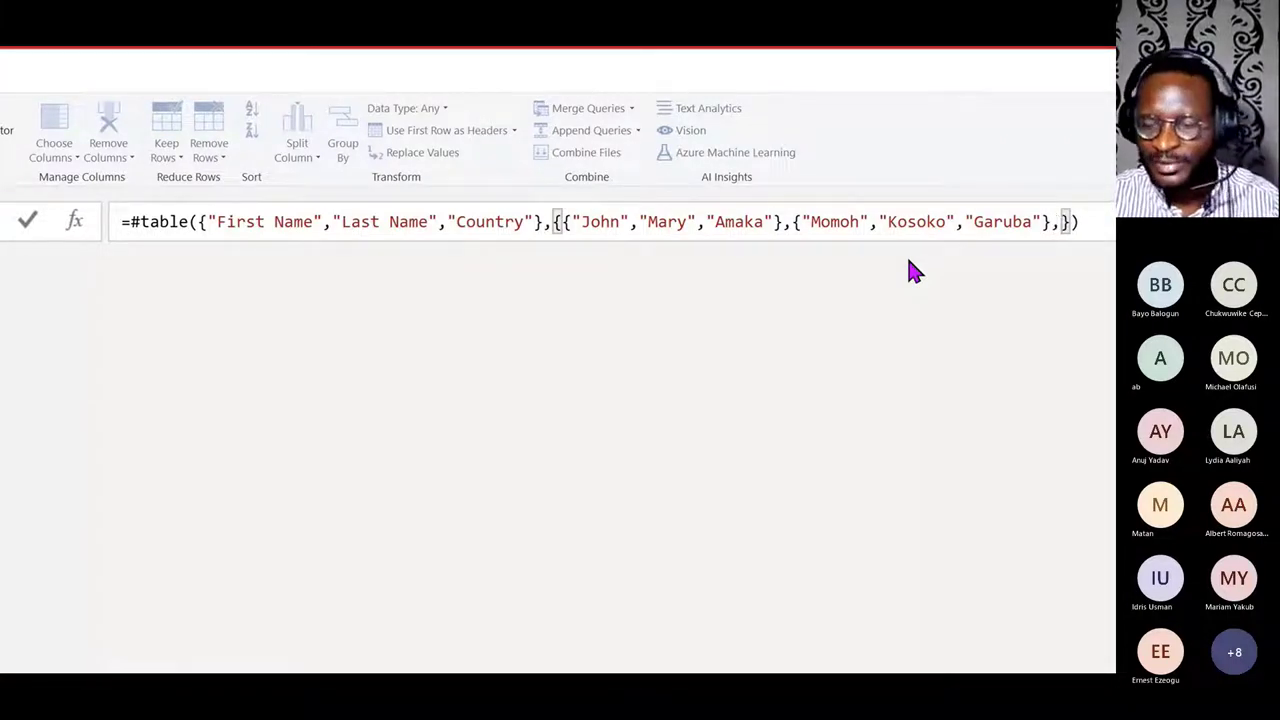
text({)
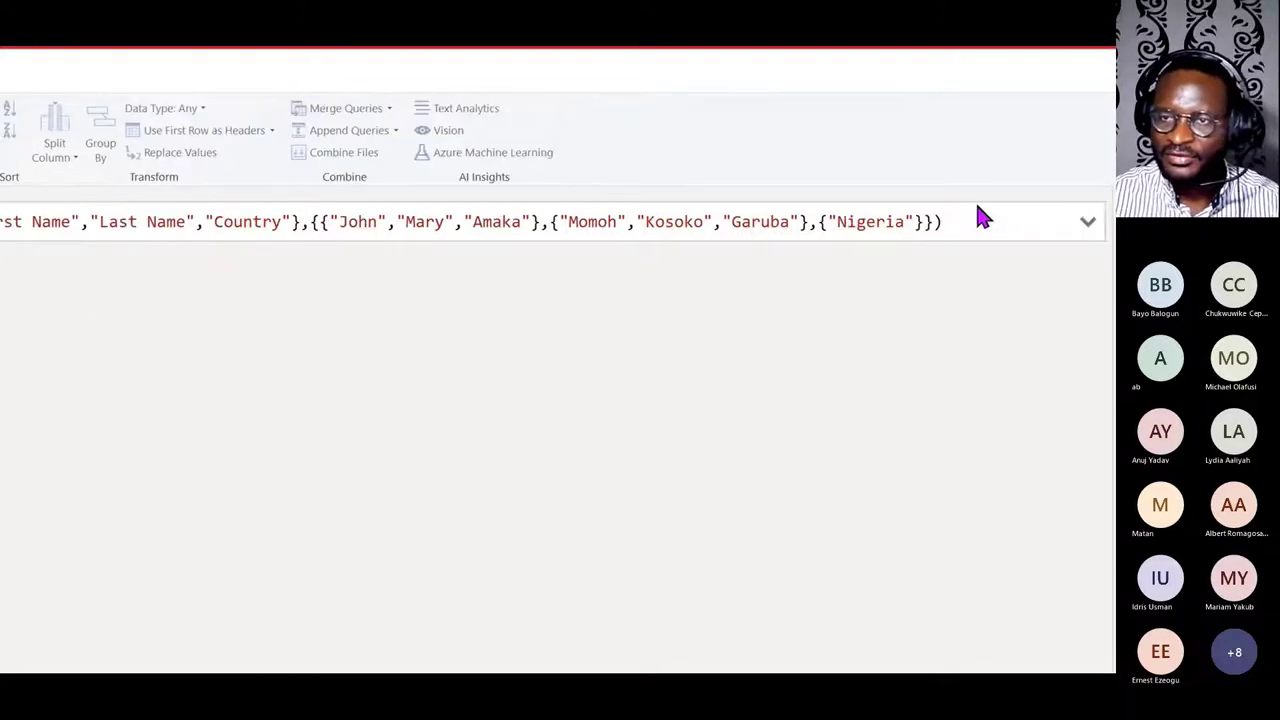
text("Nigeria",")
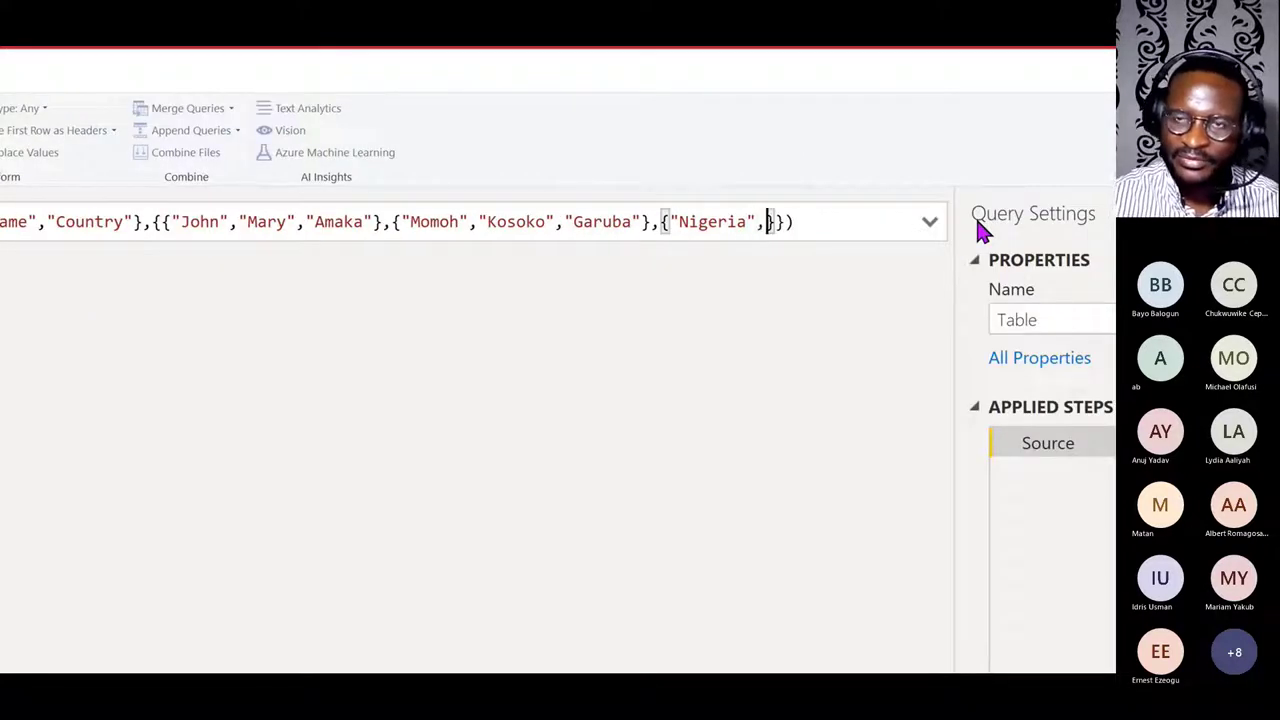
text(Senegal")
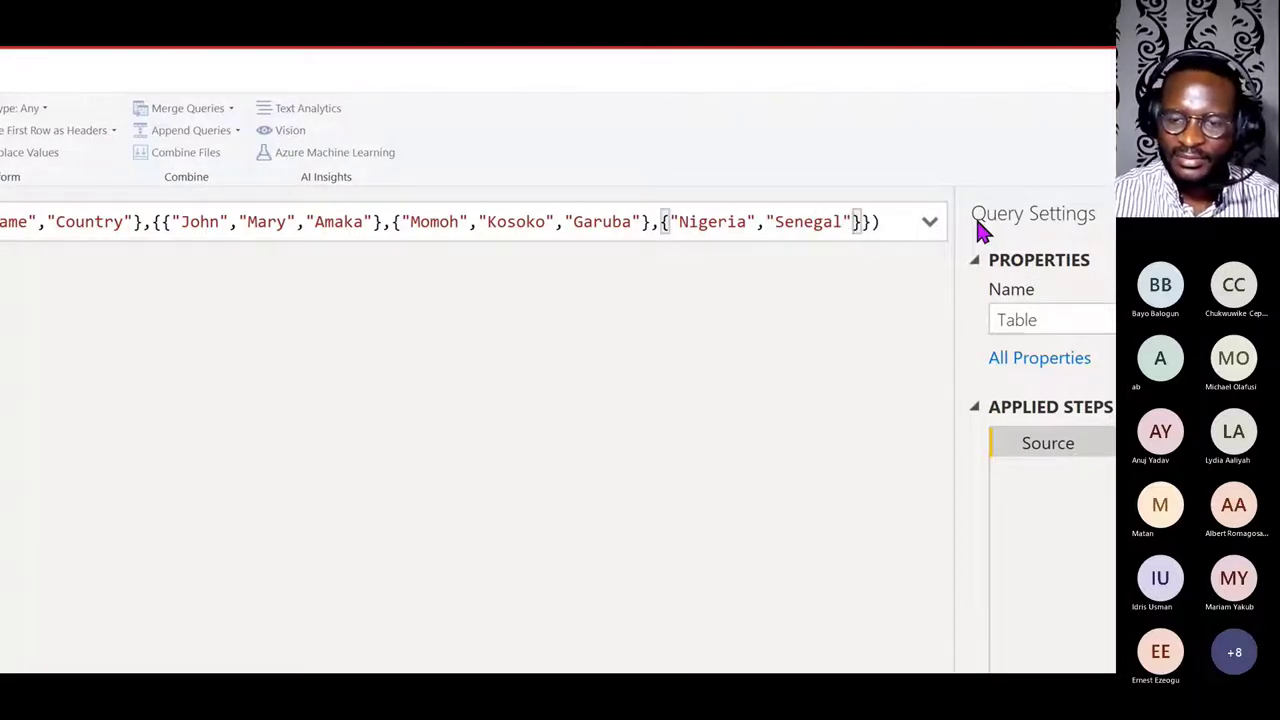
text(,"Camr)
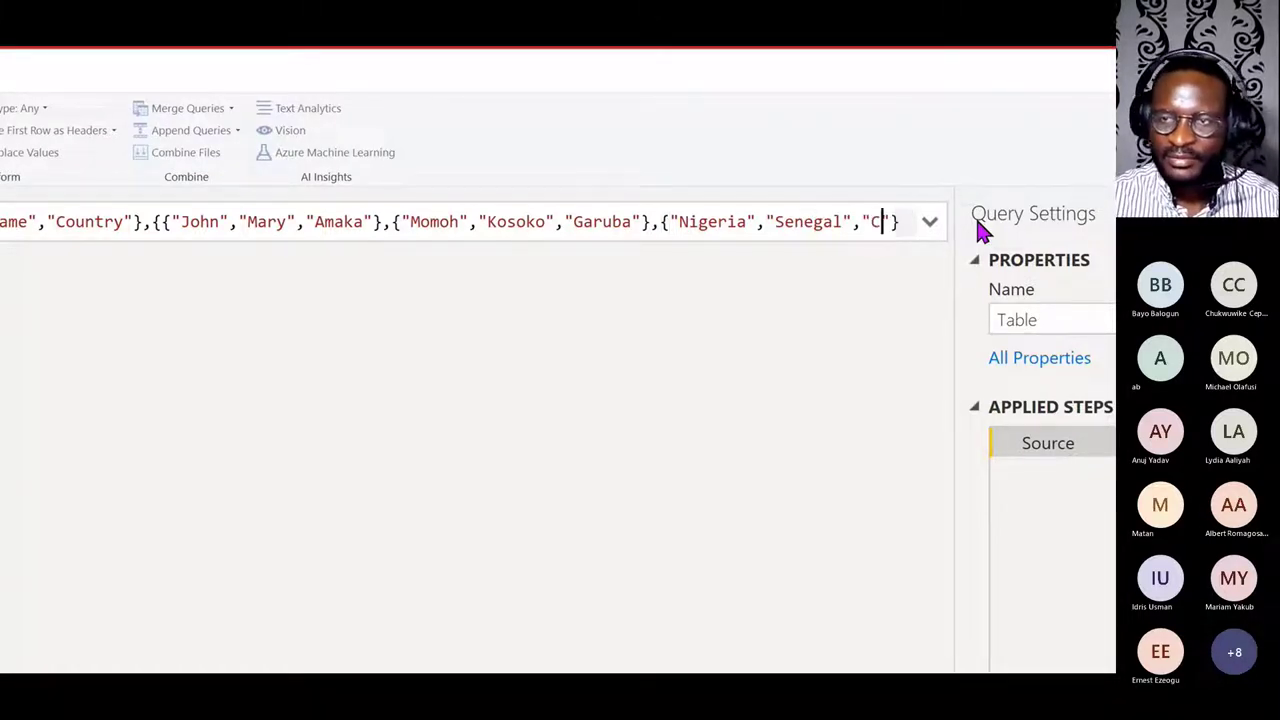
key(BackSpace)
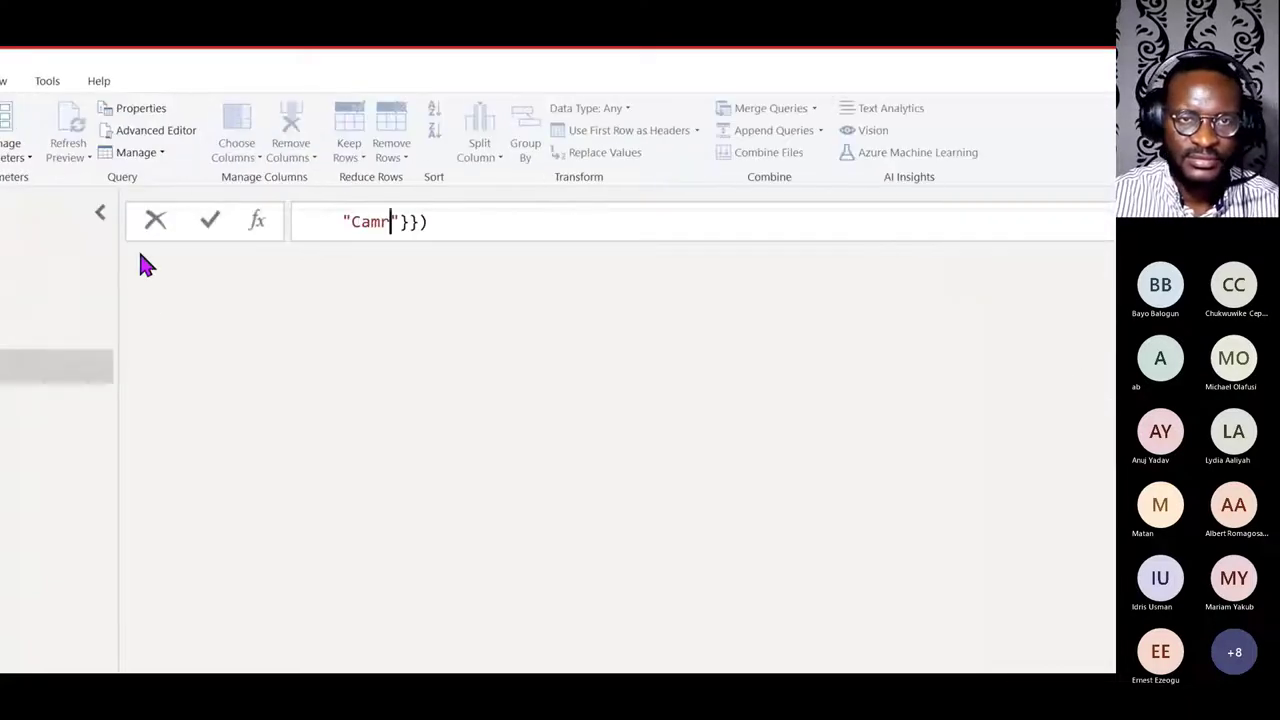
text(eroon)
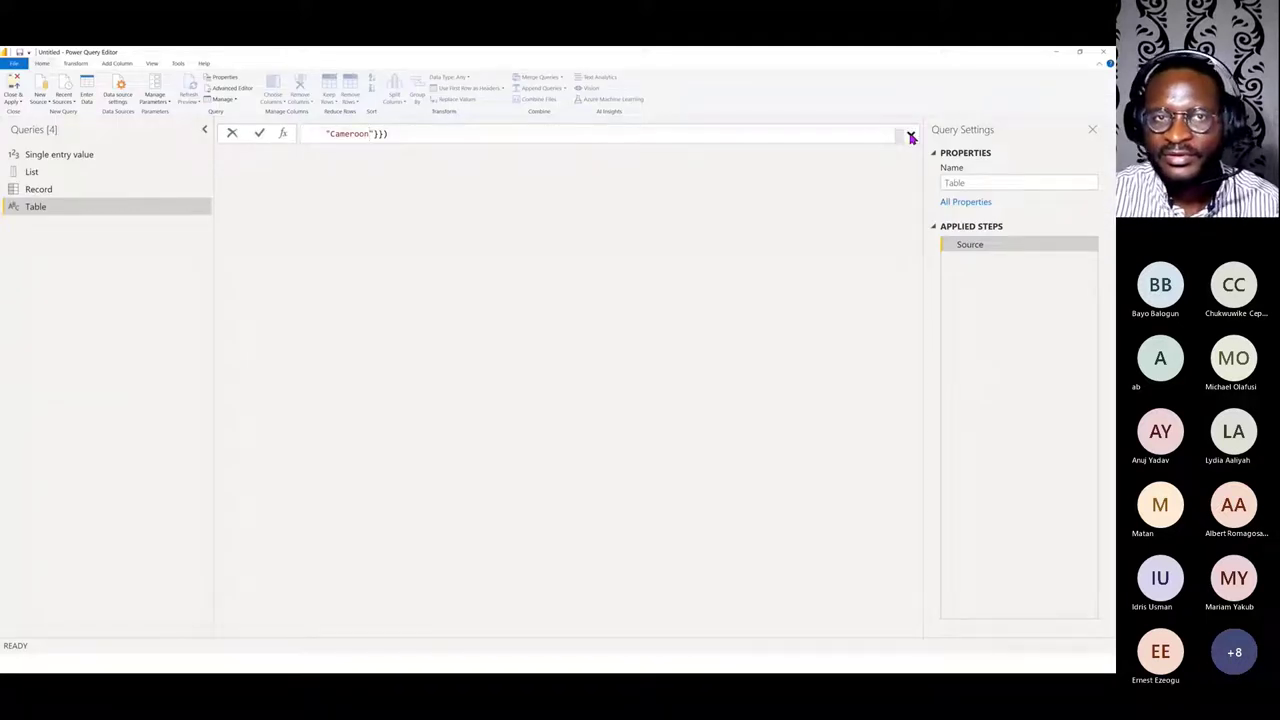
Commit the #table formula to preview three rows of First Name, Last Name and Country.
click(910, 135)
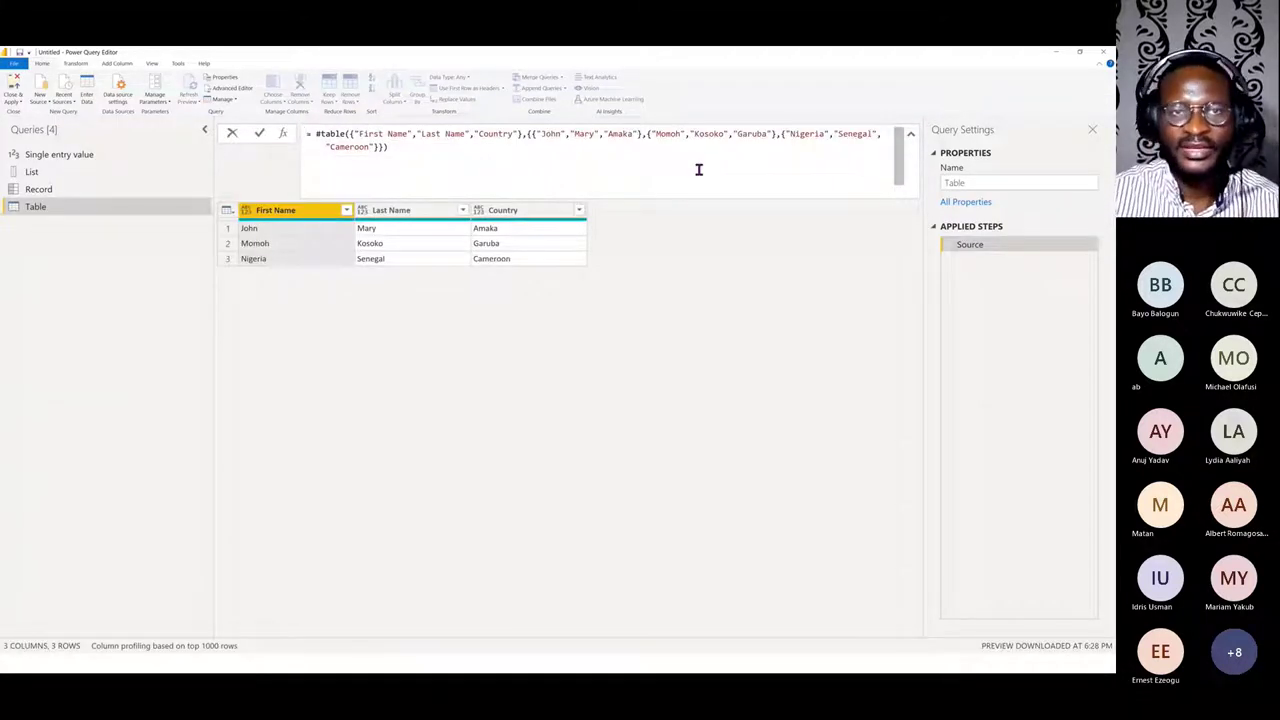
text(=)
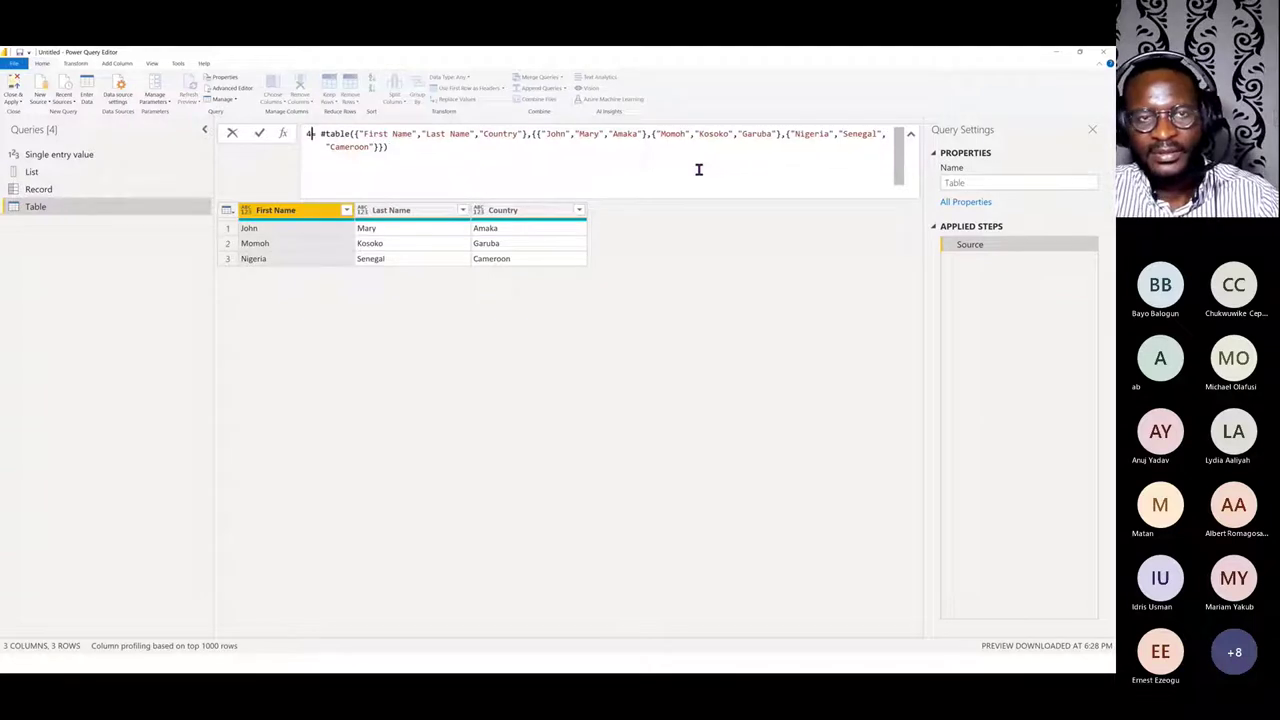
key(BackSpace)
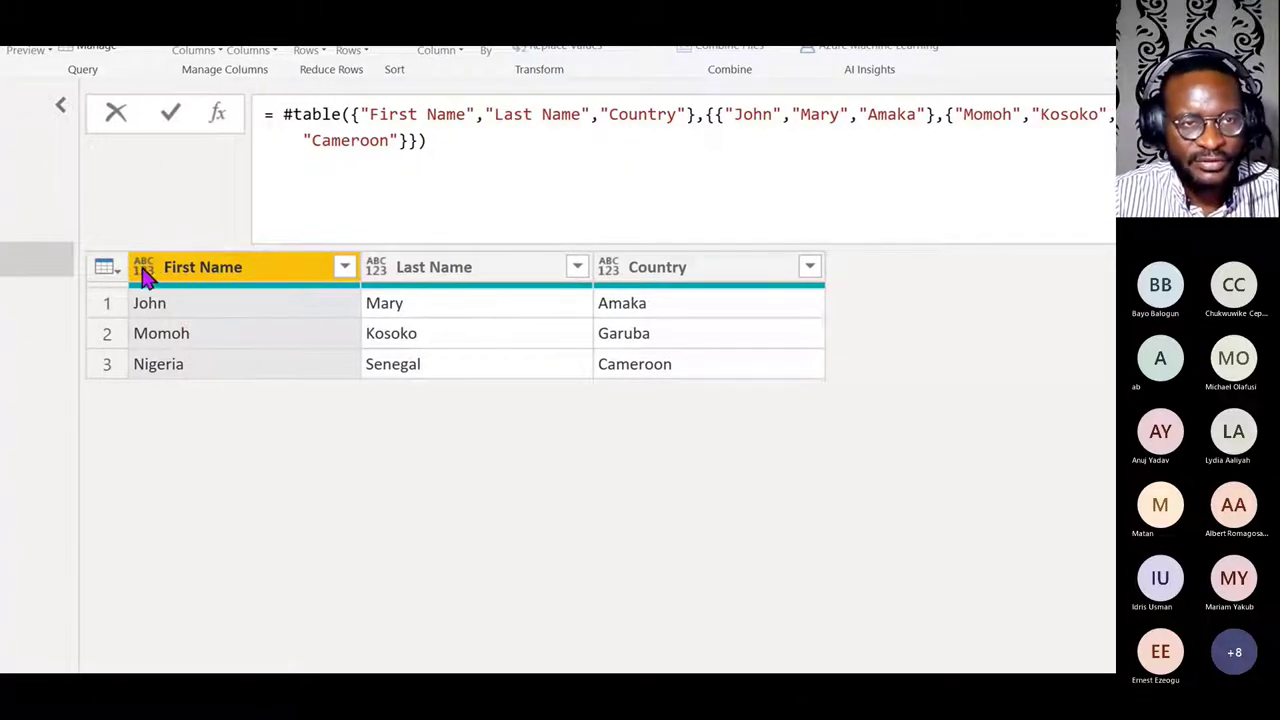
click(143, 270)
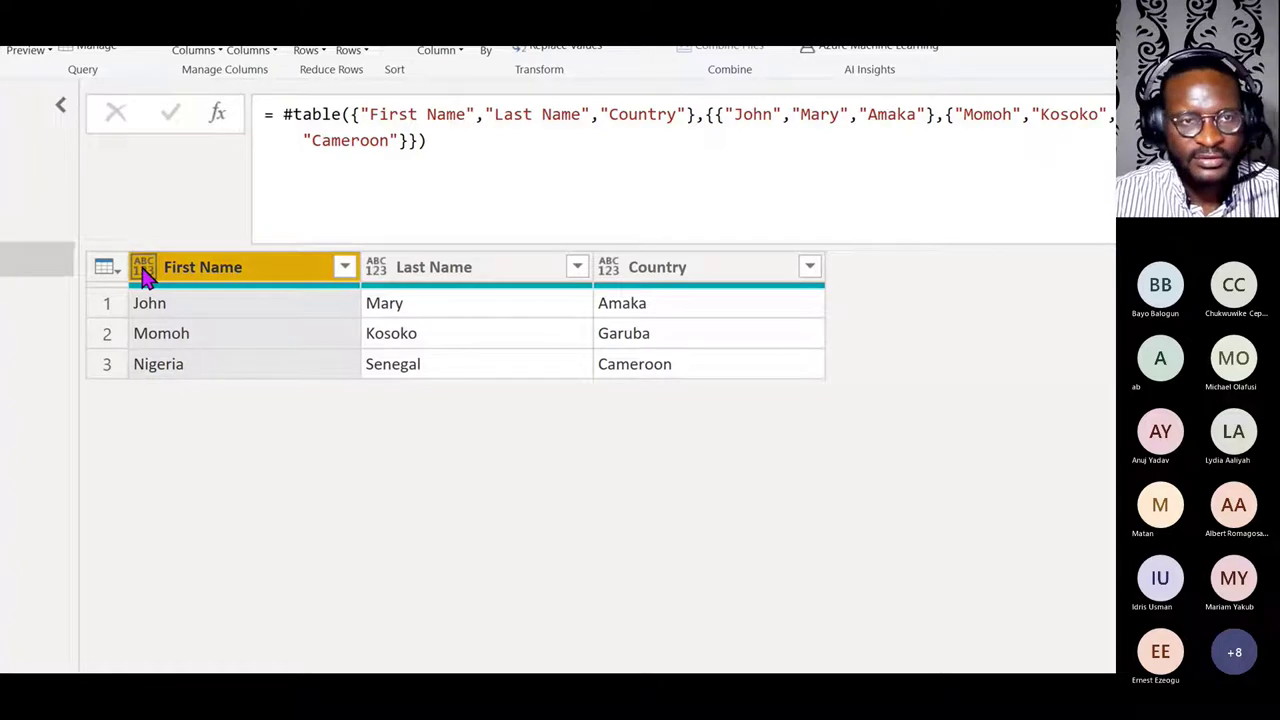
click(143, 270)
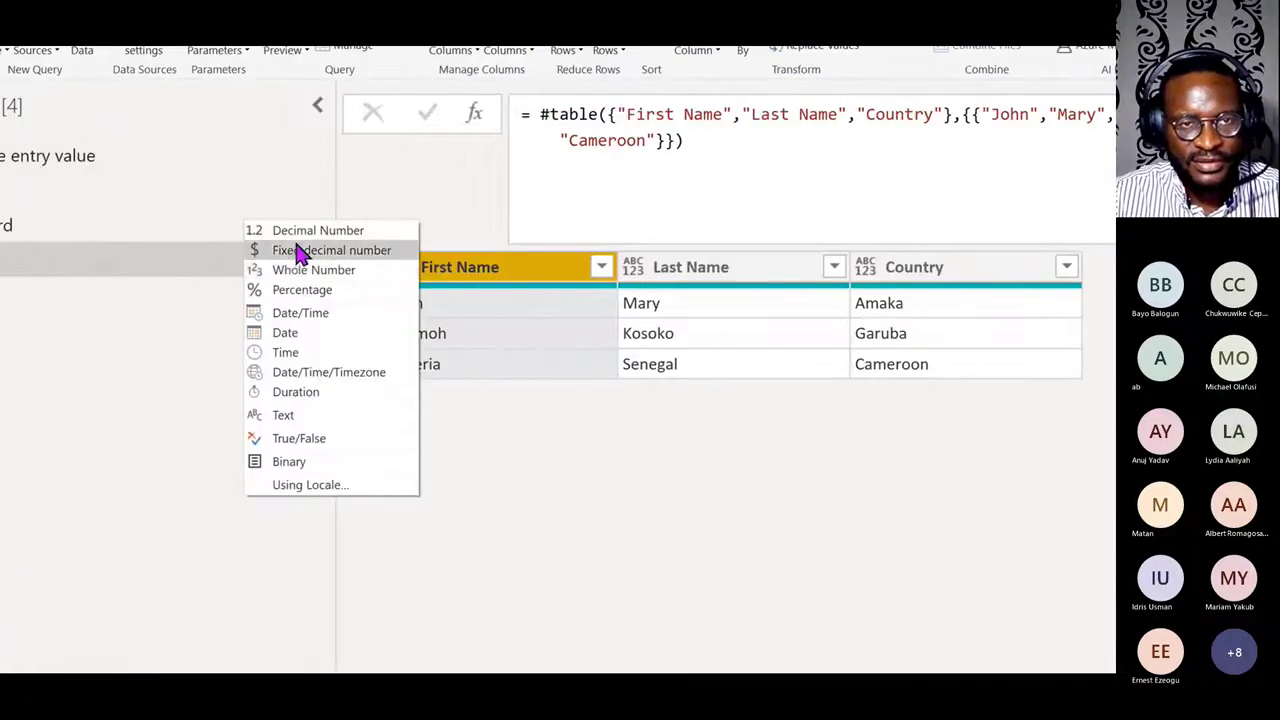
click(305, 418)
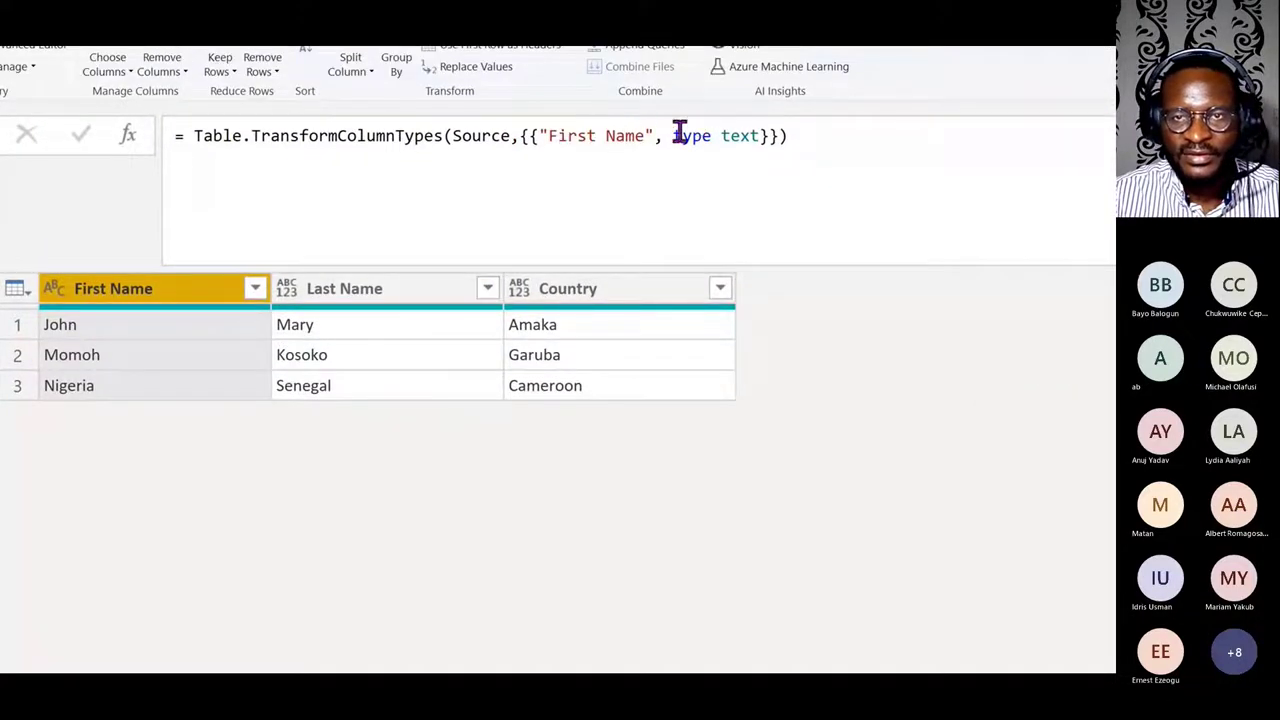
click(757, 136)
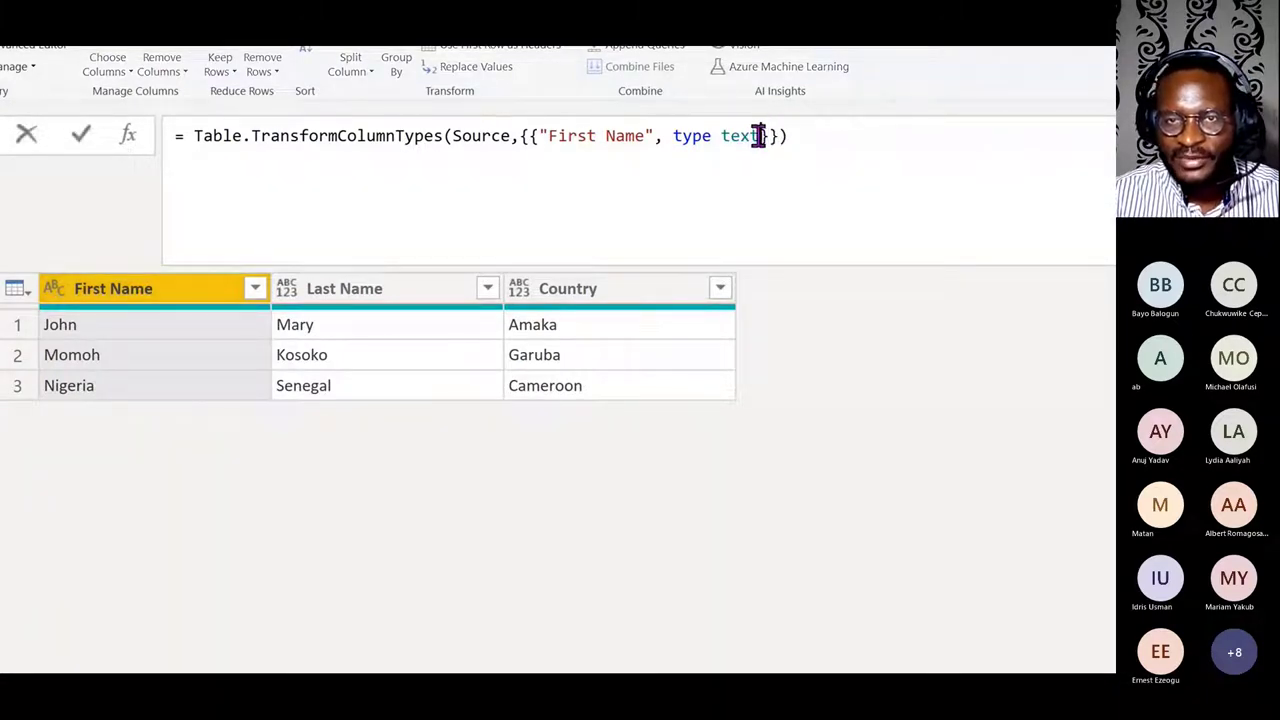
drag(759, 136, 652, 140)
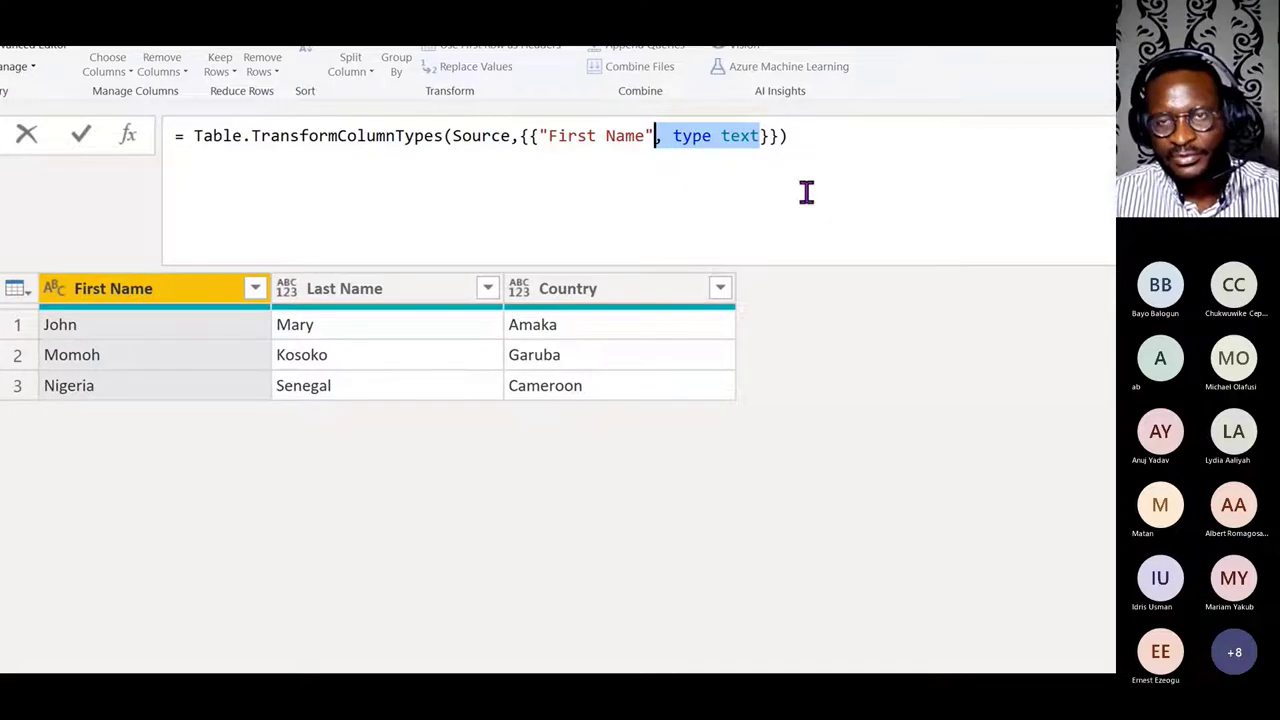
text(c)
key(ctrl+z)
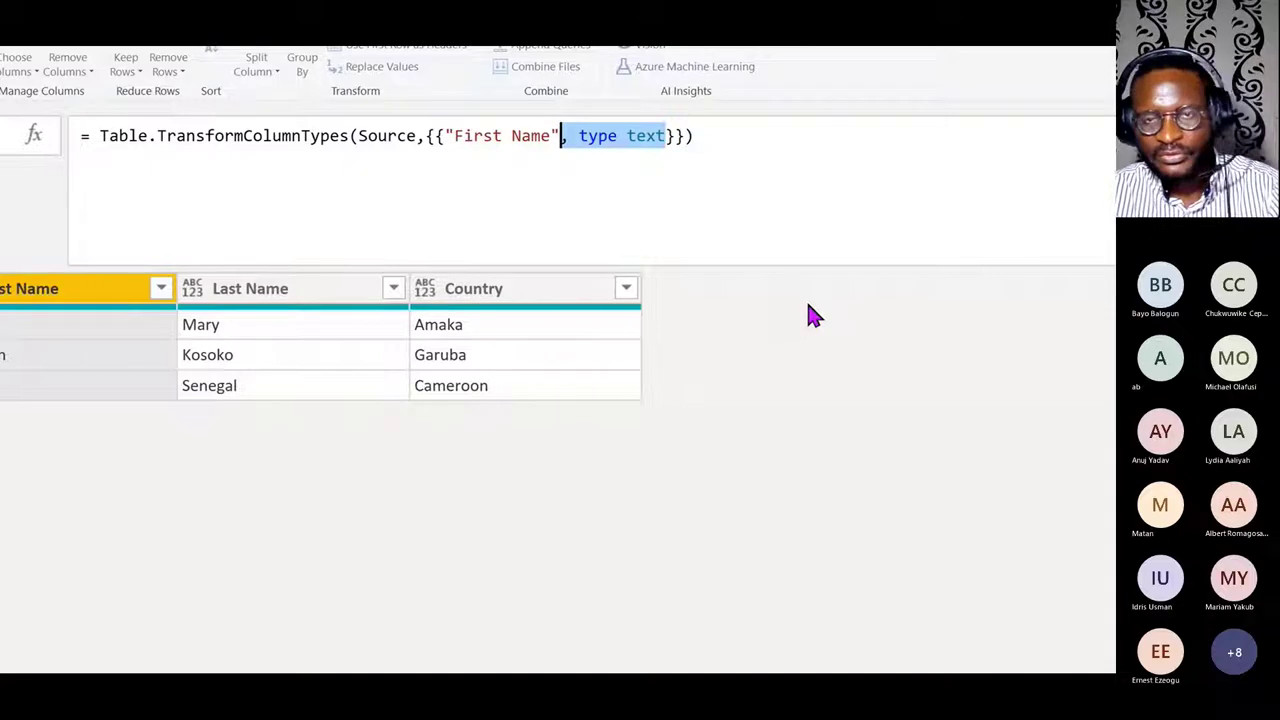
click(947, 260)
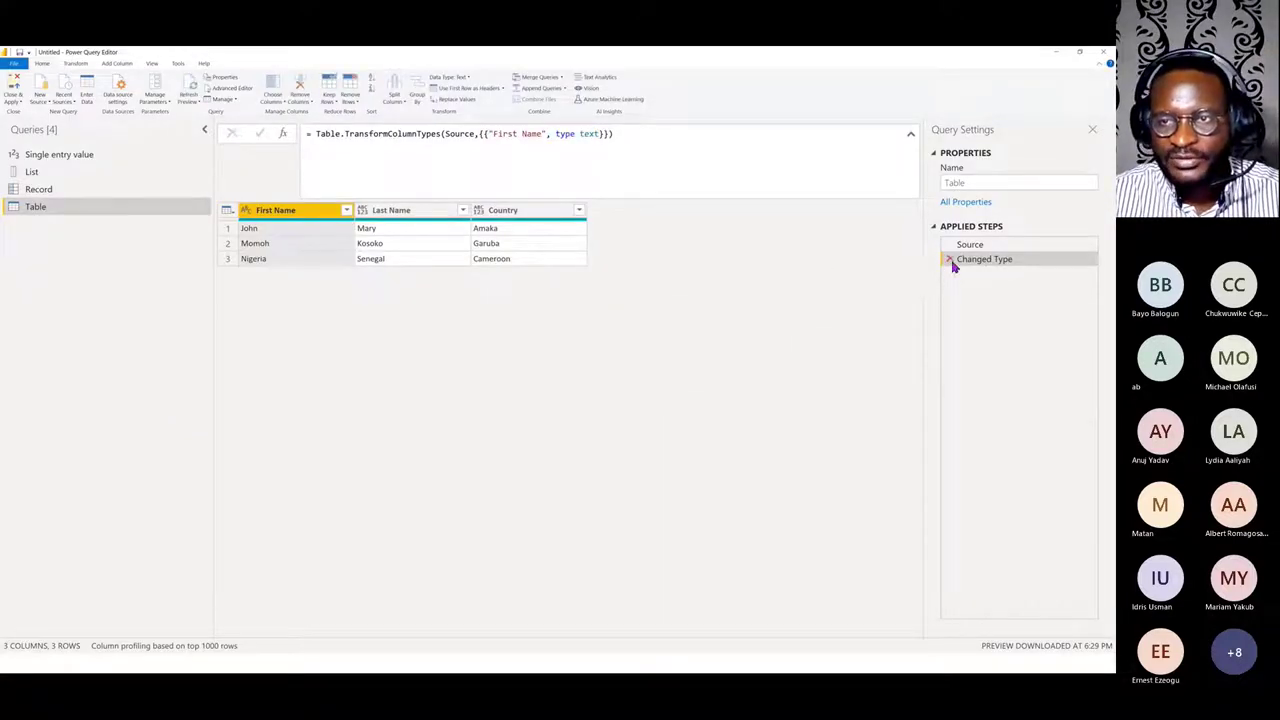
click(948, 260)
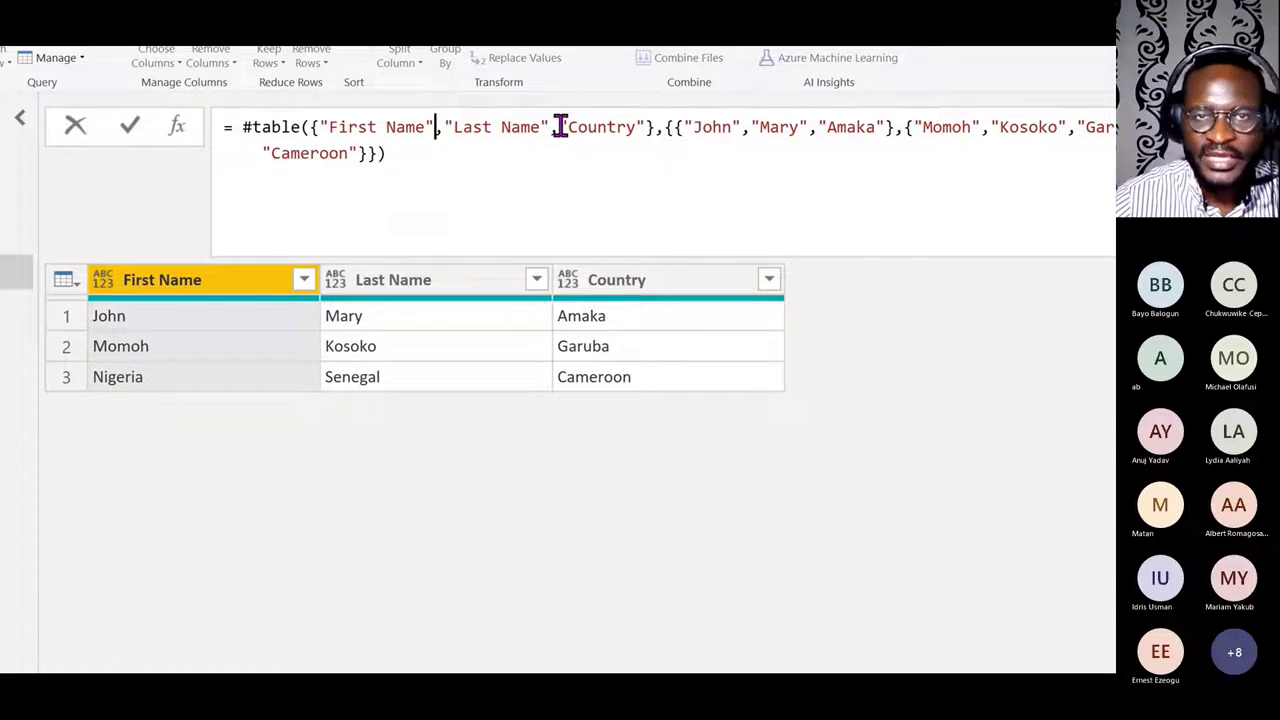
Add a 'type as text' annotation after First Name and apply the formula, which errors.
text(typ)
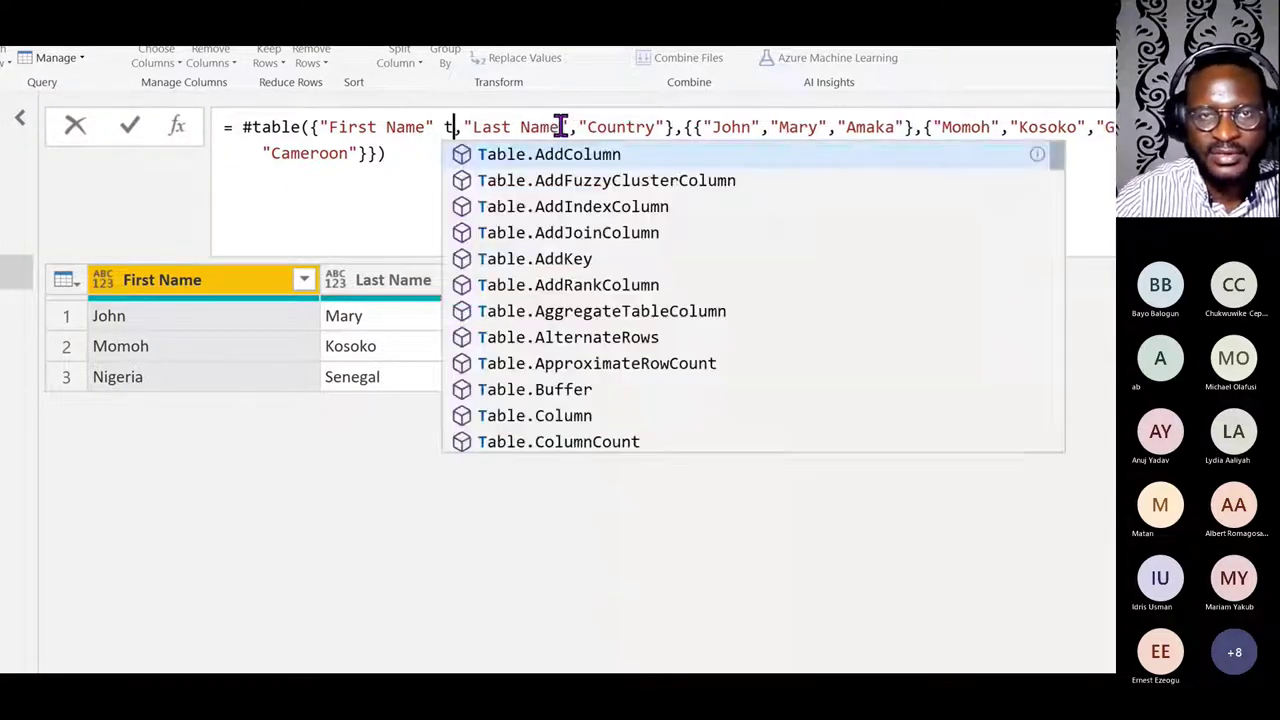
text(e as tes)
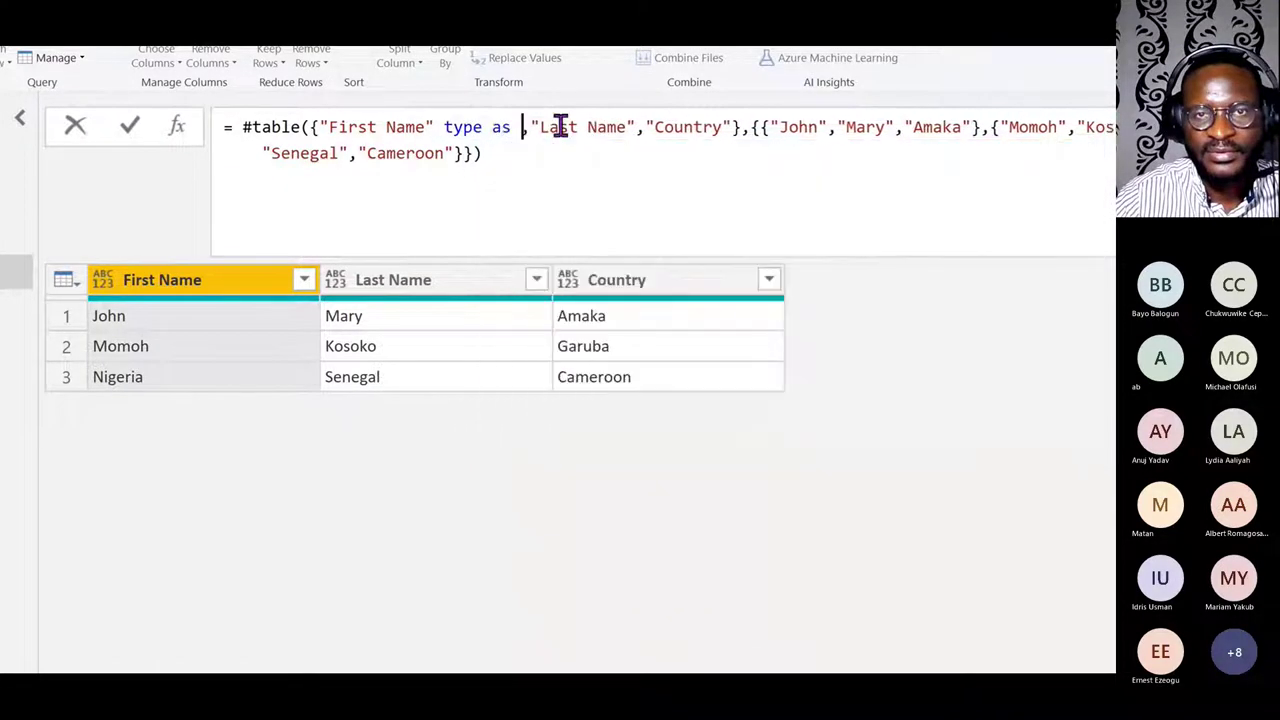
key(BackSpace)
text(xt)
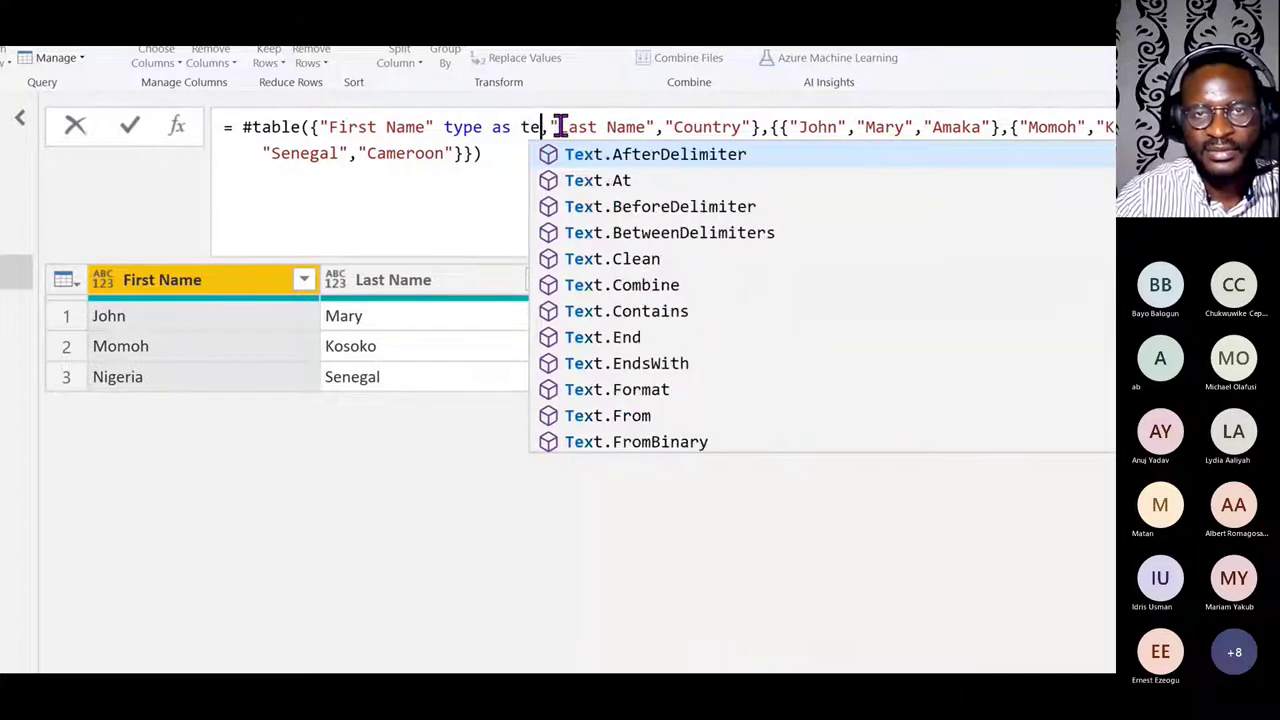
text(,)
key(Return)
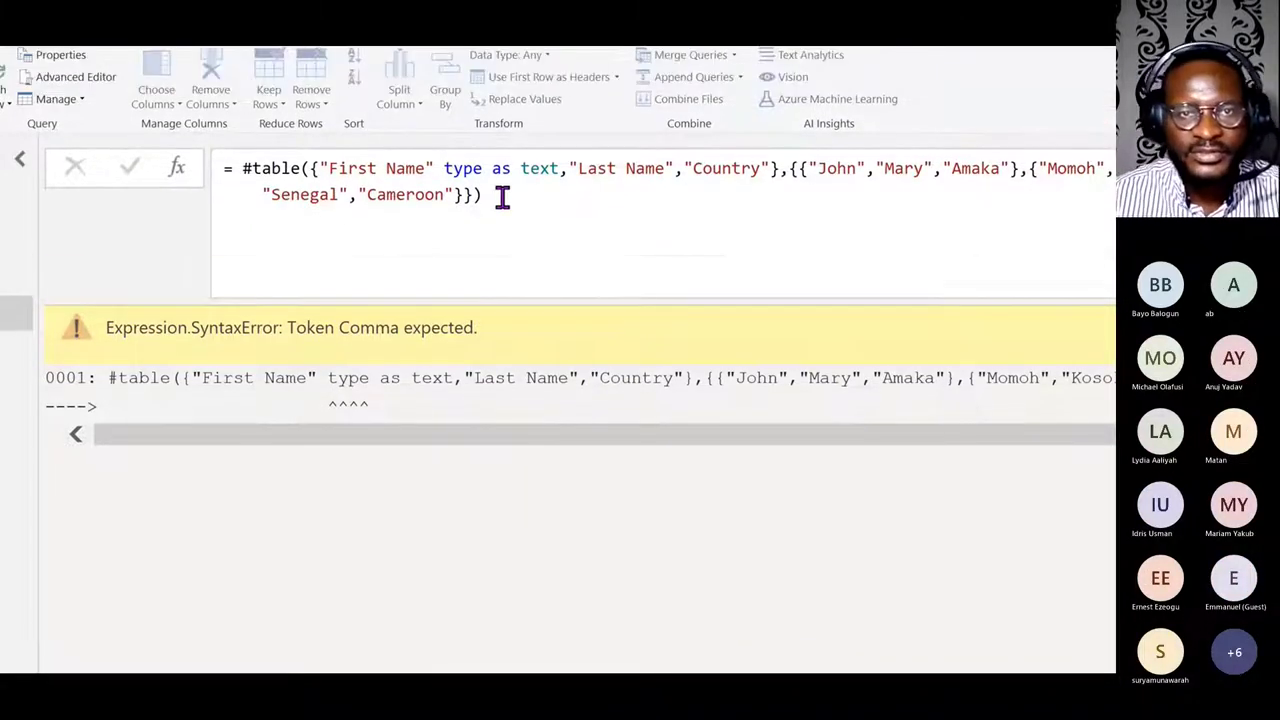
Delete the 'type as text' annotation and recommit the #table formula to restore the three-row table.
click(433, 168)
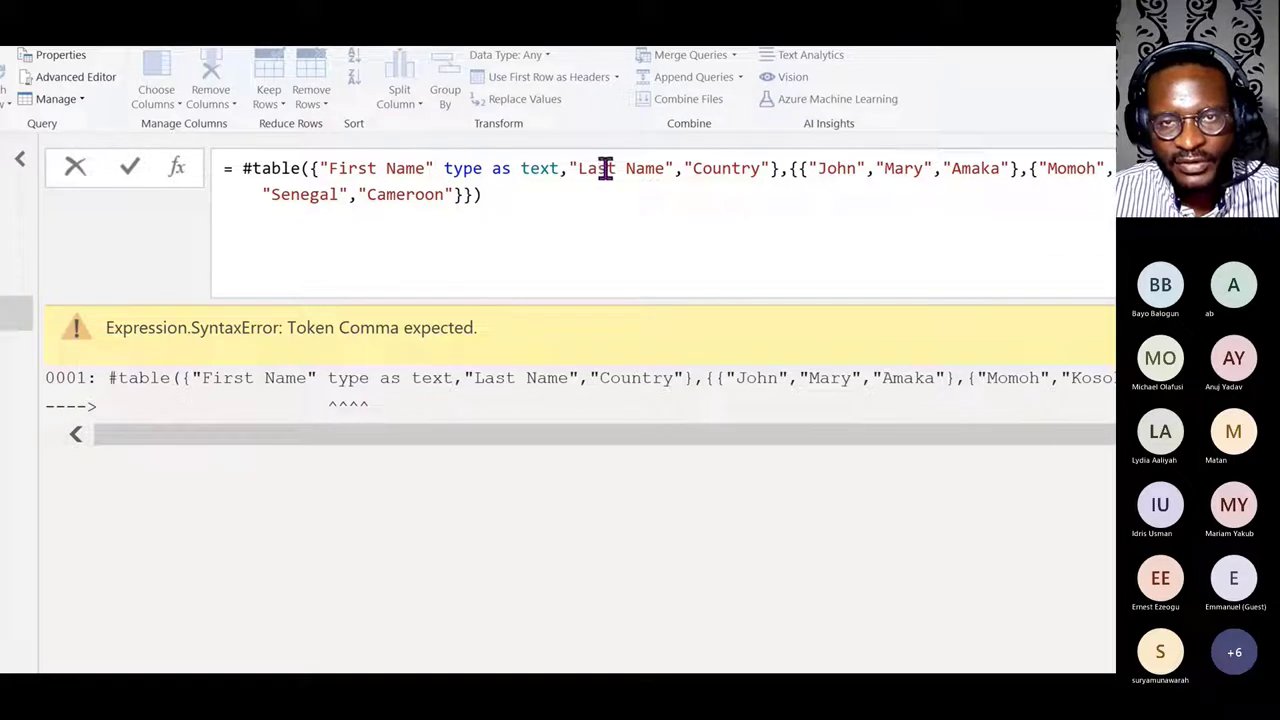
key(BackSpace)
key(BackSpace)
key(BackSpace)
key(BackSpace)
key(BackSpace)
key(BackSpace)
key(BackSpace)
key(BackSpace)
key(BackSpace)
key(BackSpace)
key(BackSpace)
key(BackSpace)
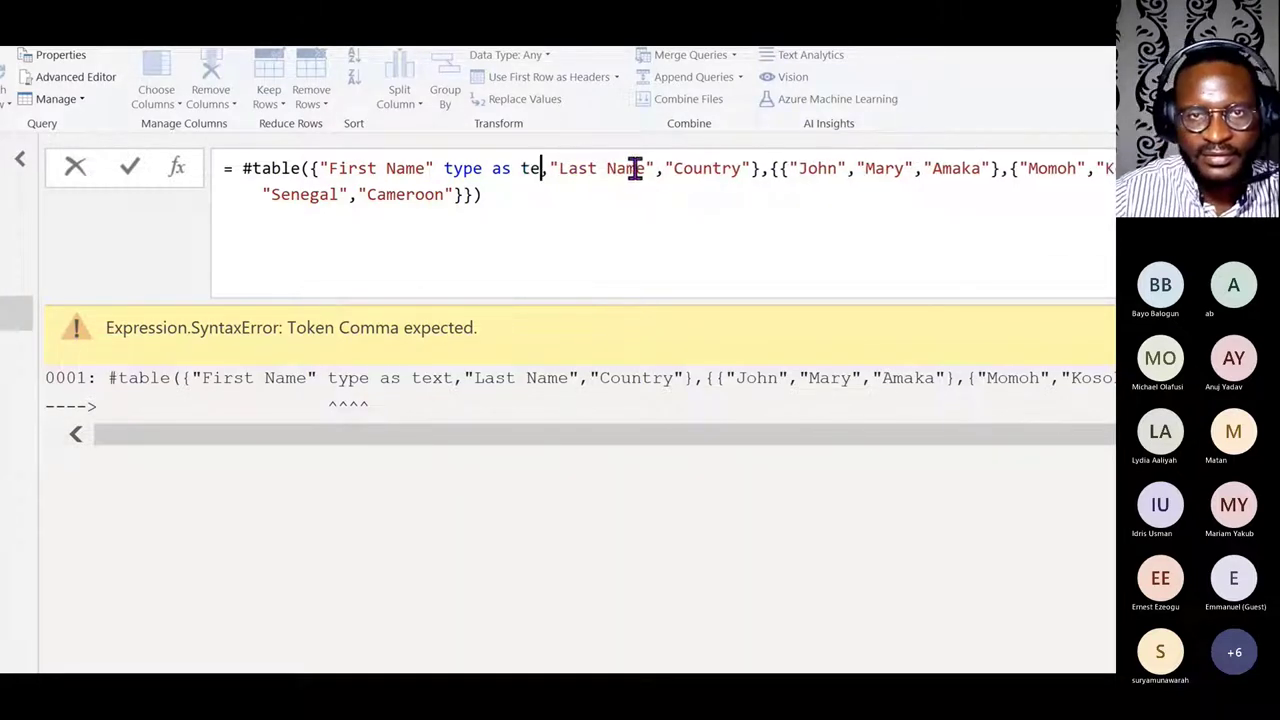
key(BackSpace)
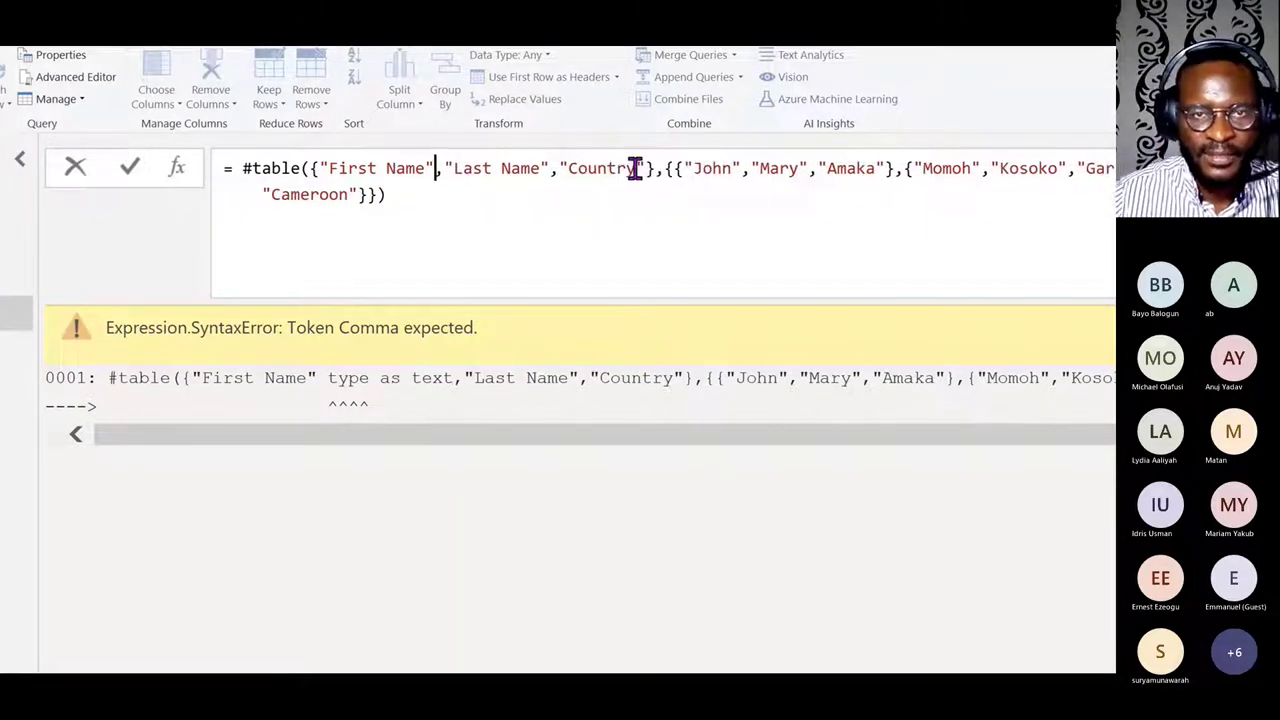
click(552, 211)
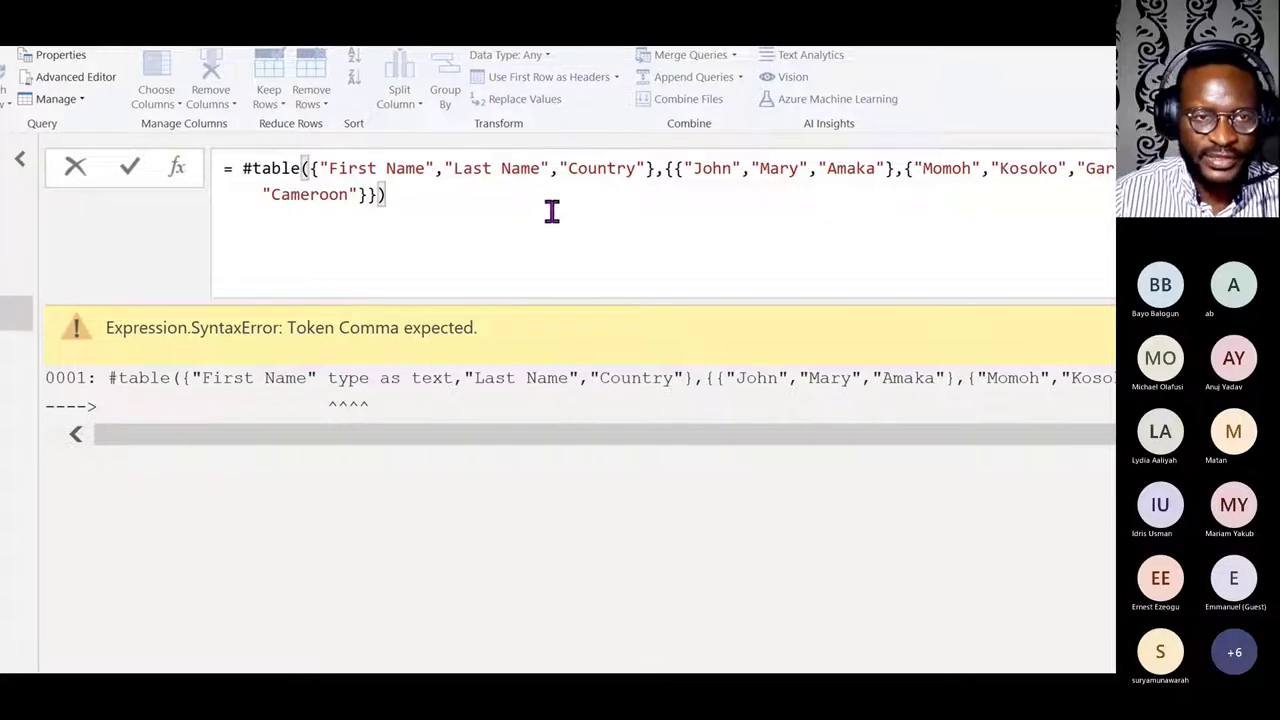
key(Return)
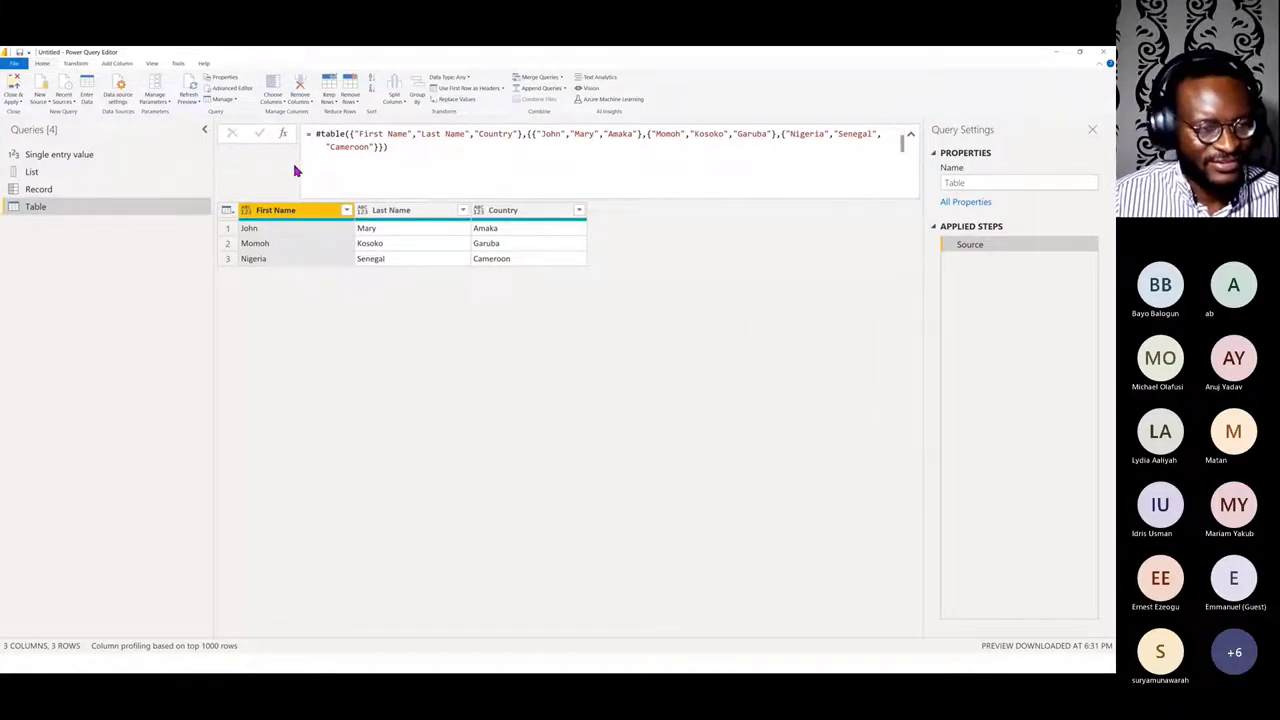
Return to the PowerPoint slide show and advance to the slide on table rows as records.
key(alt+Tab)
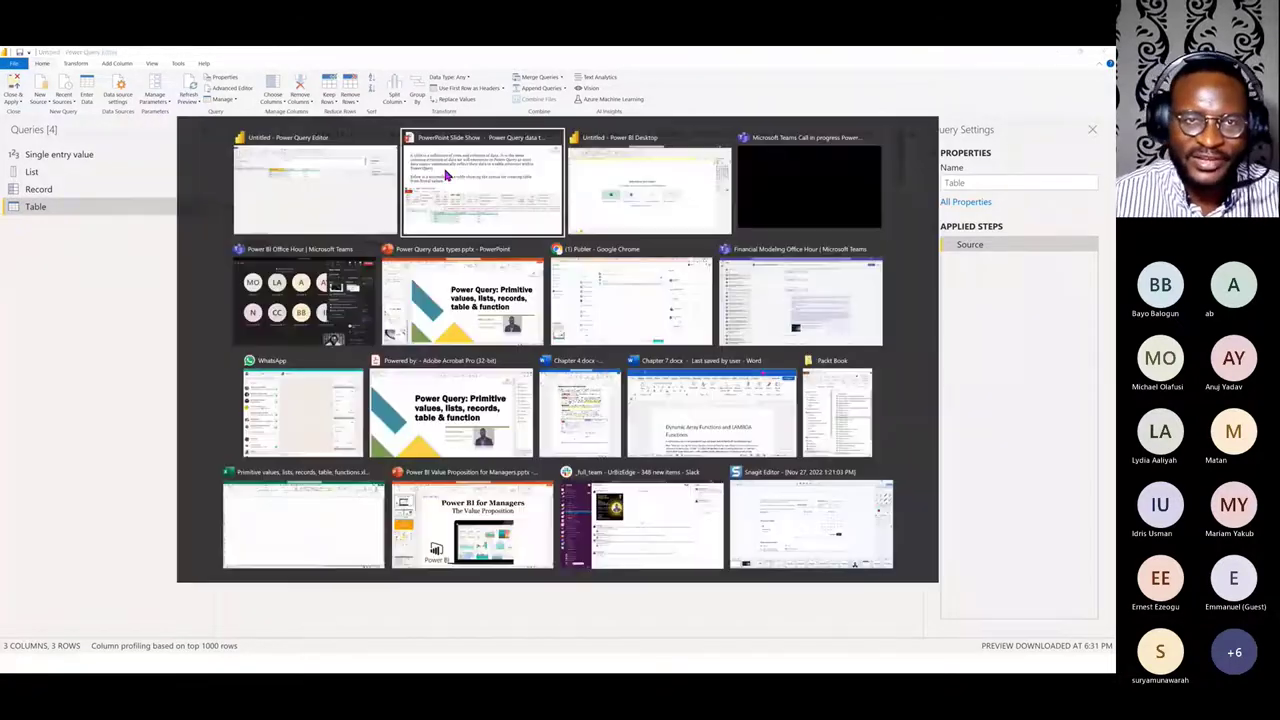
click(447, 175)
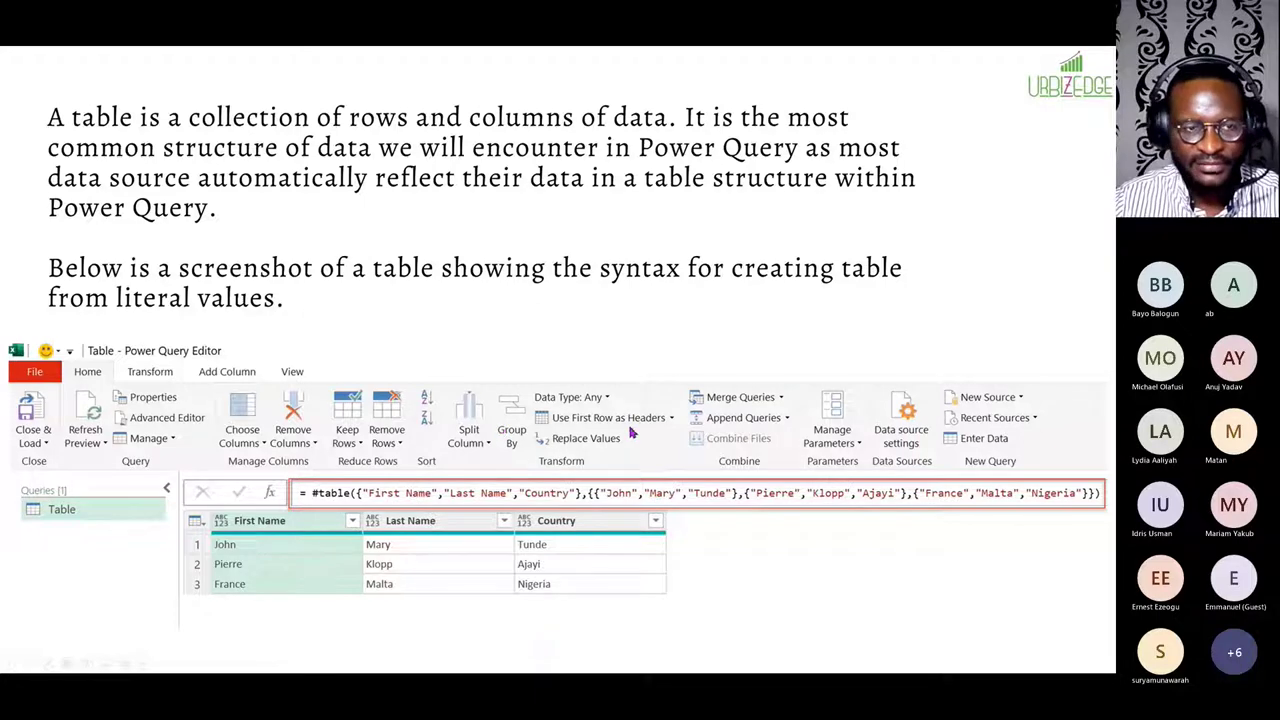
key(Right)
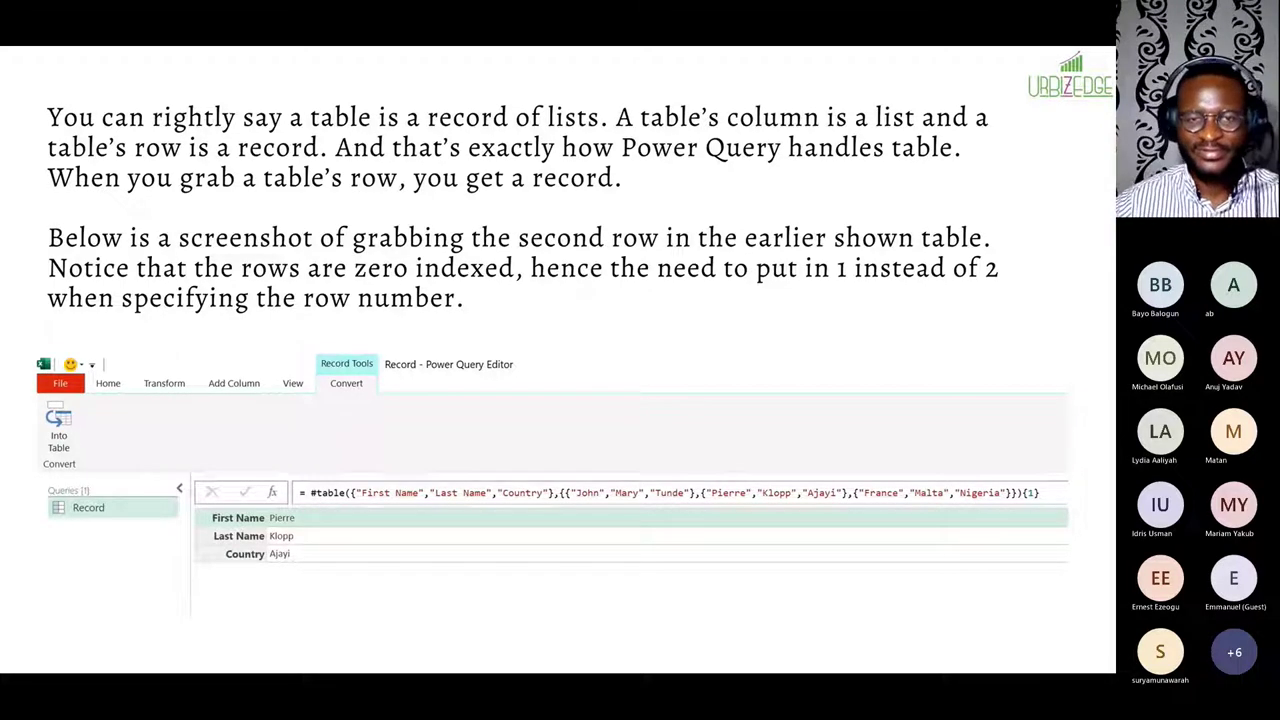
Page through the slides back to the record-as-key-value-pairs definition slide.
click(370, 493)
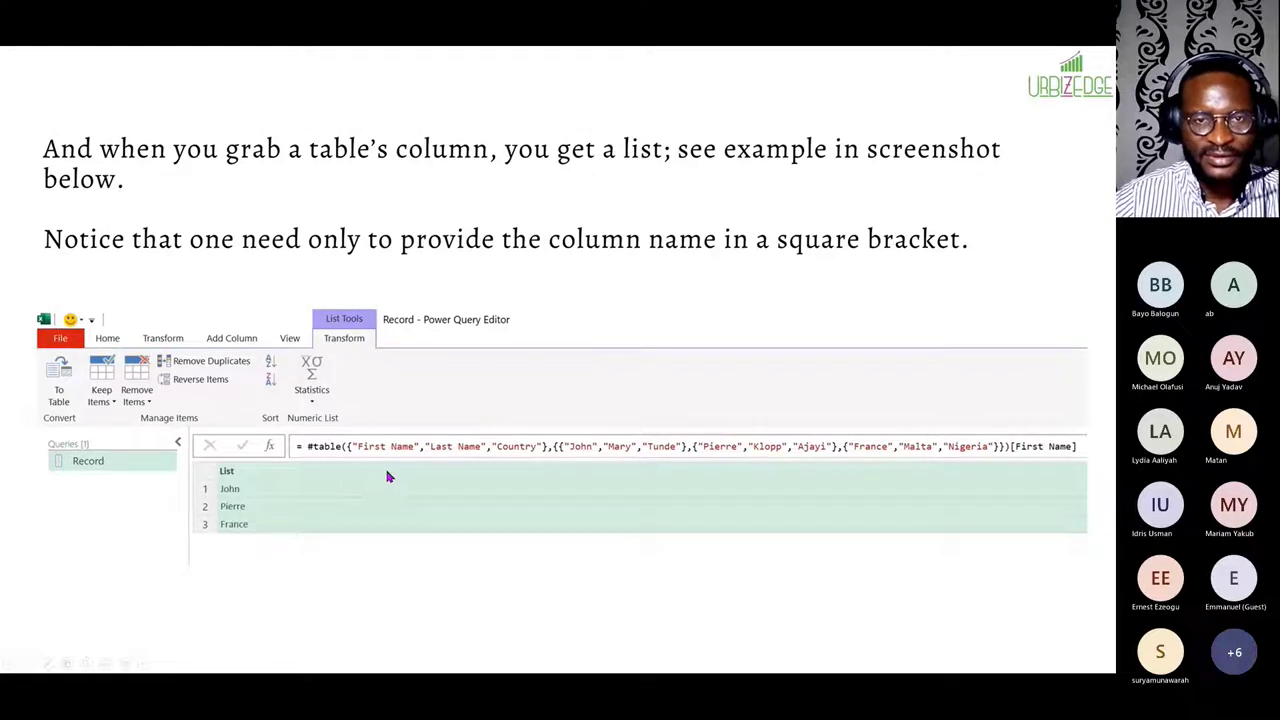
click(389, 477)
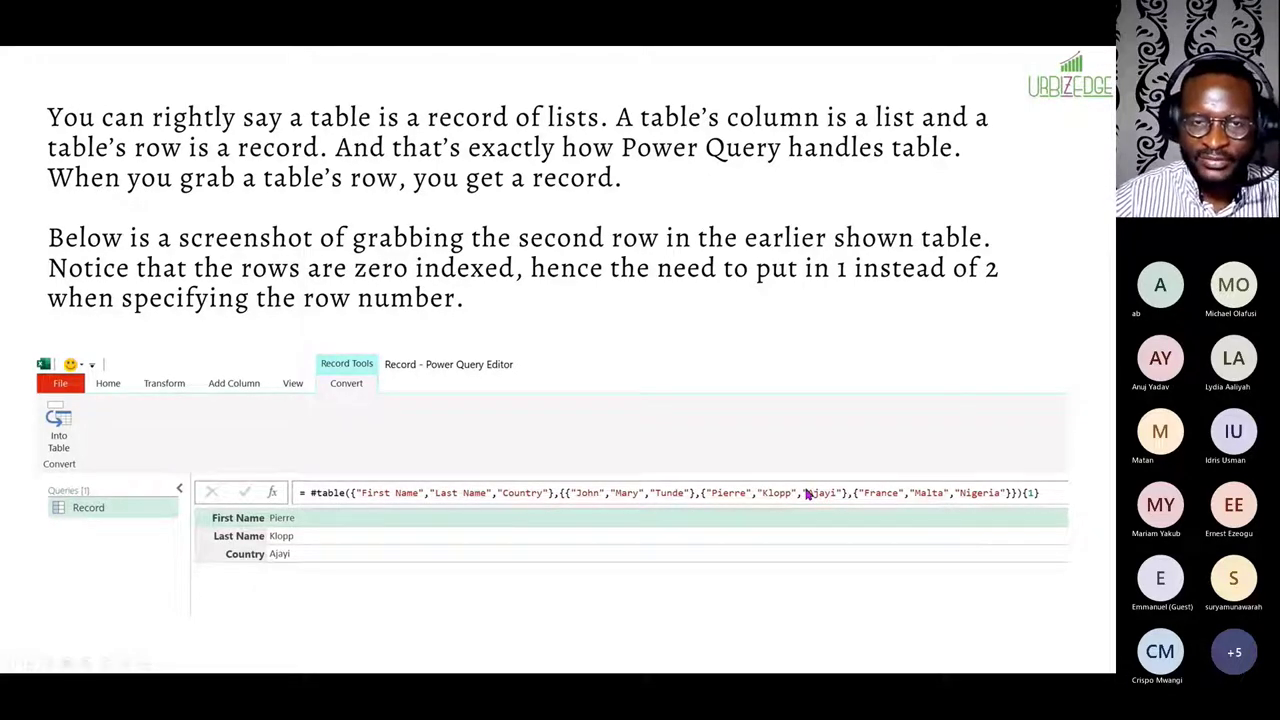
key(Left)
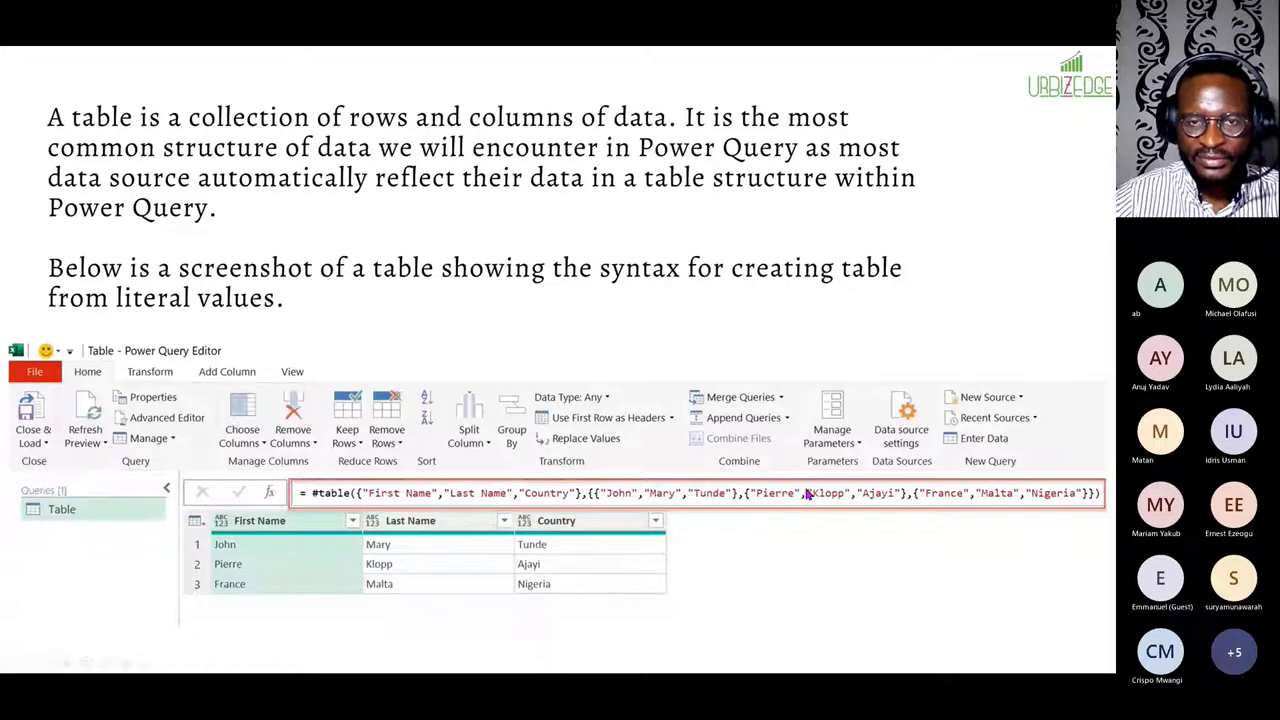
key(Right)
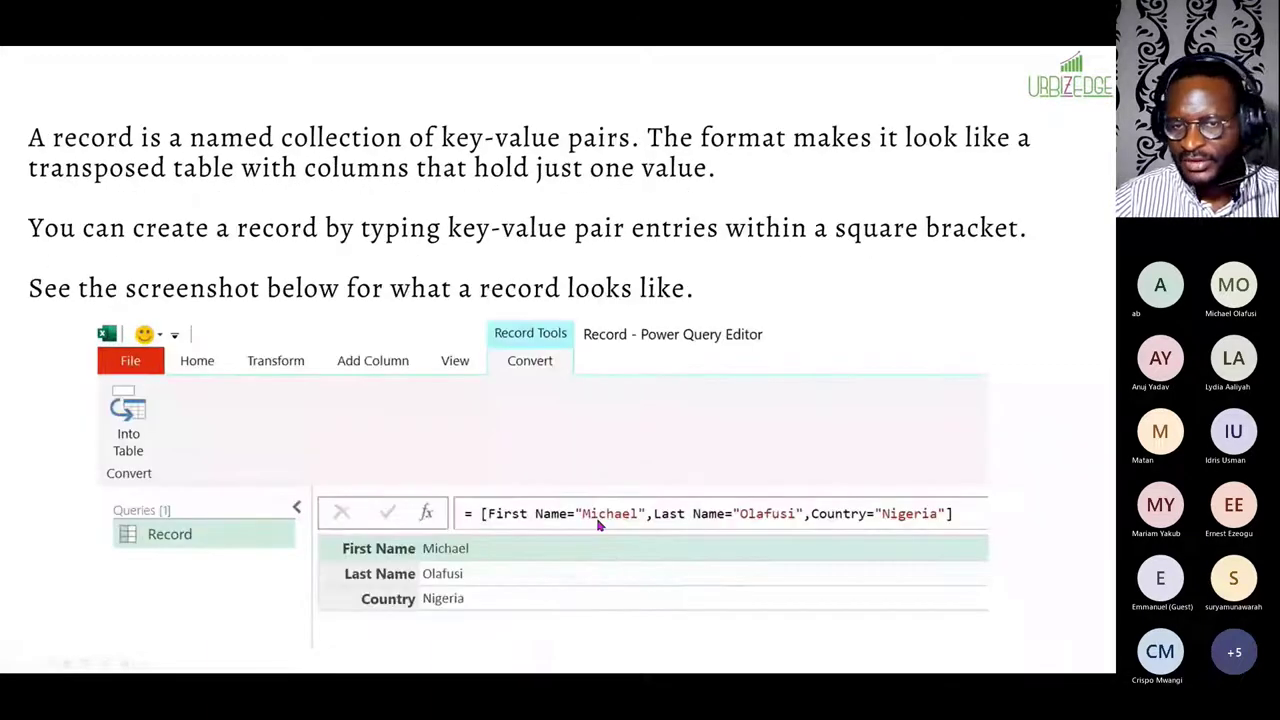
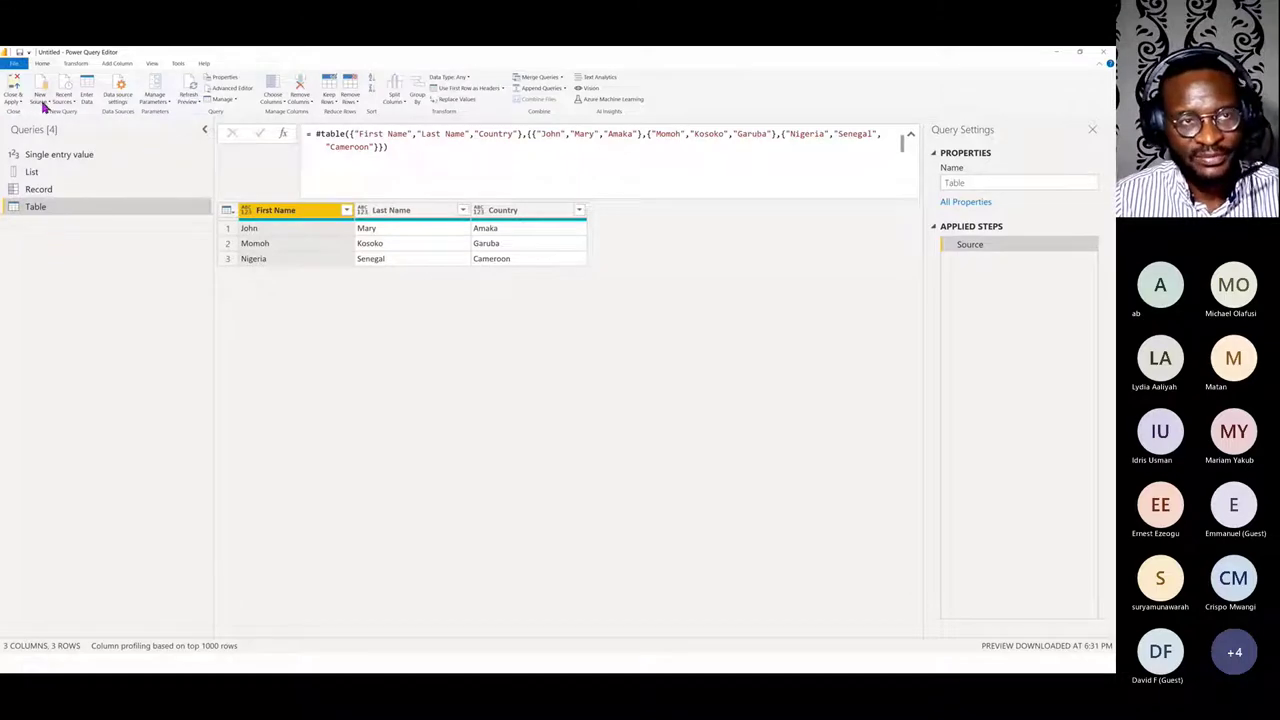
Check the slide, then add a new blank query, Query1, from New Source.
key(alt+Tab)
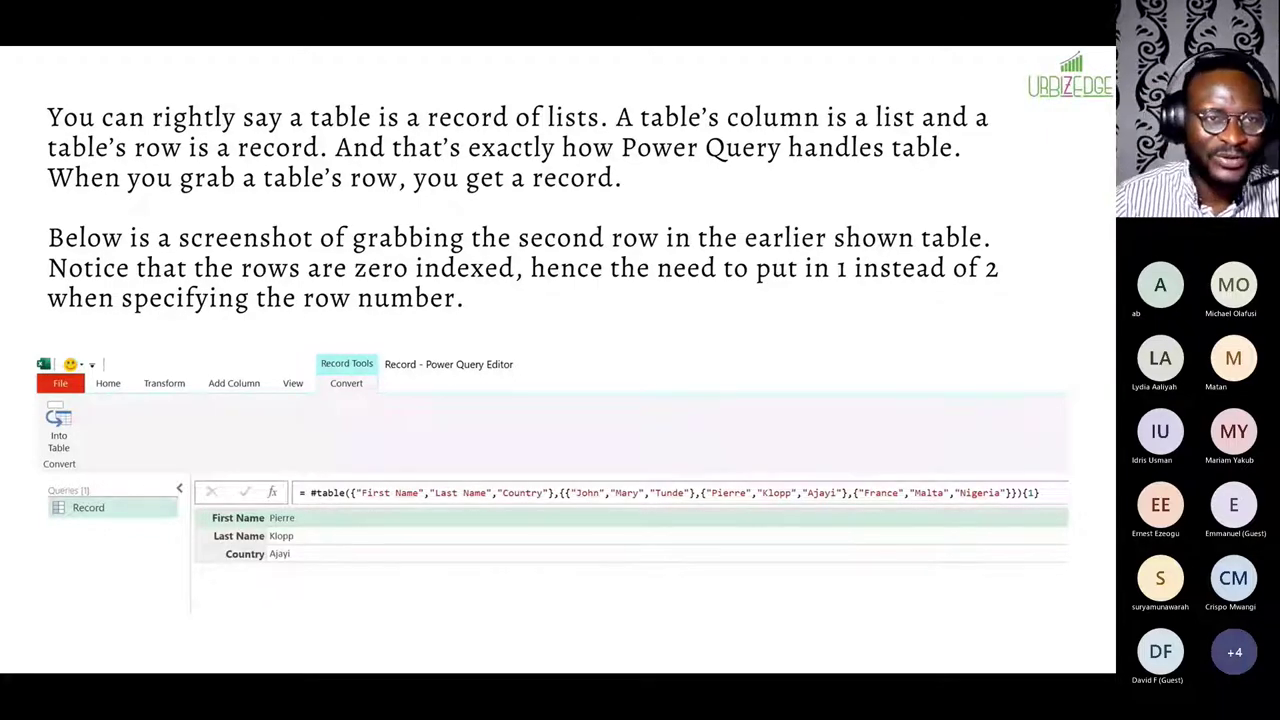
key(alt+Tab)
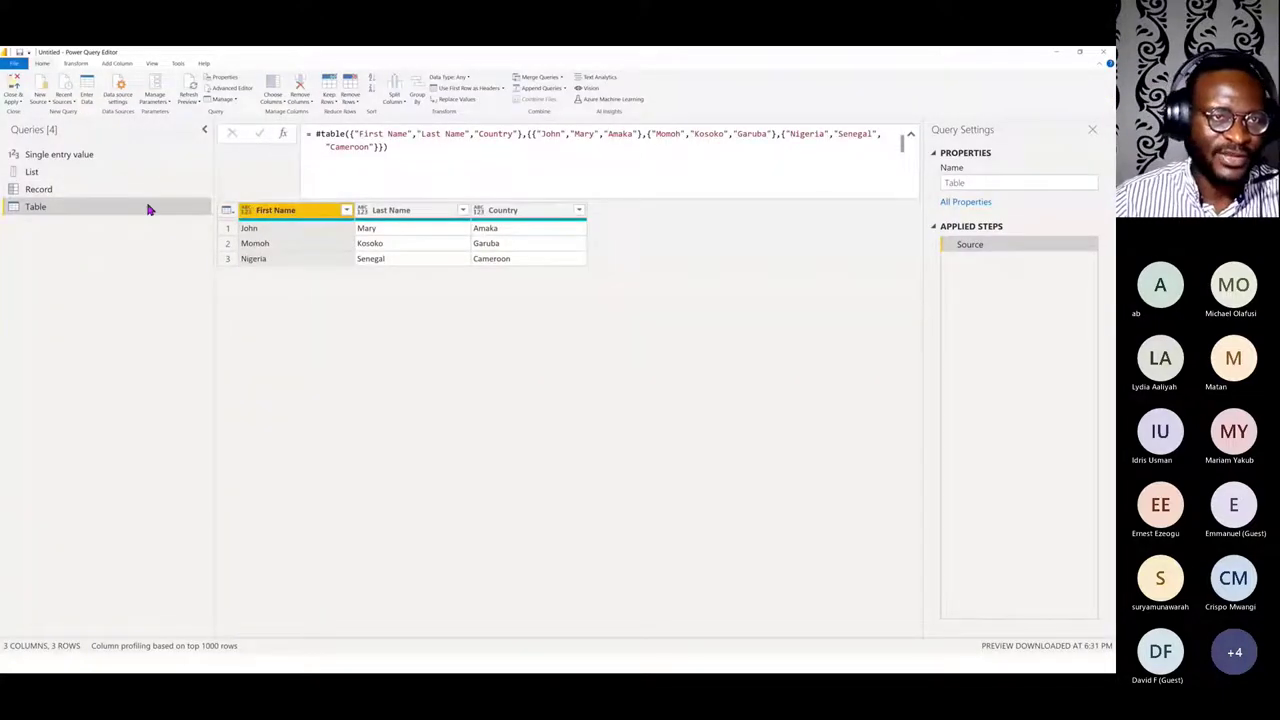
click(37, 100)
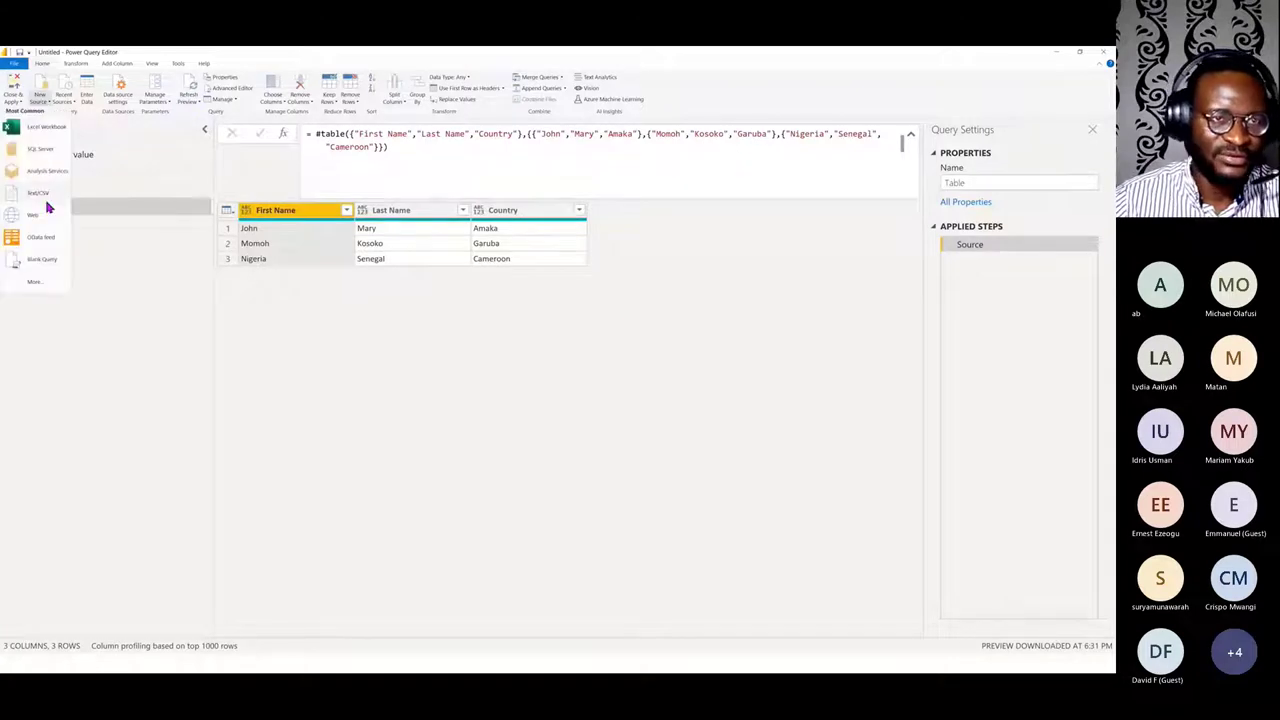
click(37, 263)
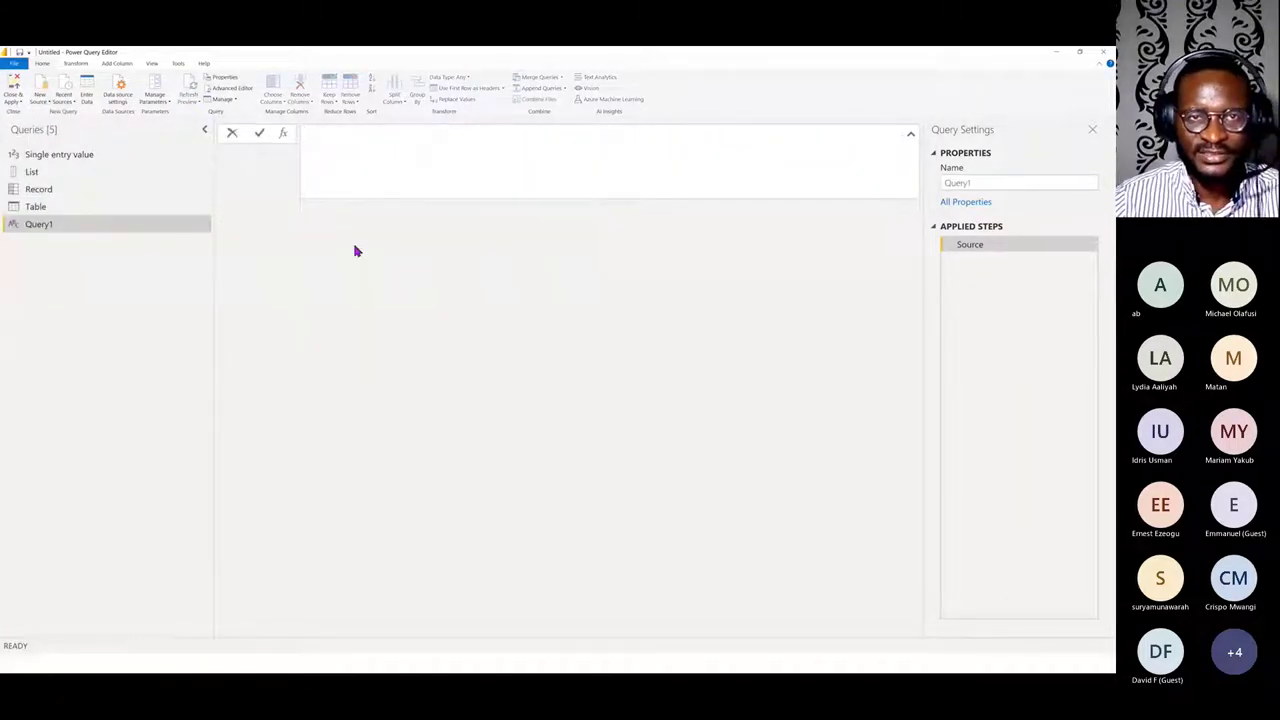
Start Query1's formula as a record whose First Name field is a two-name list.
text(=)
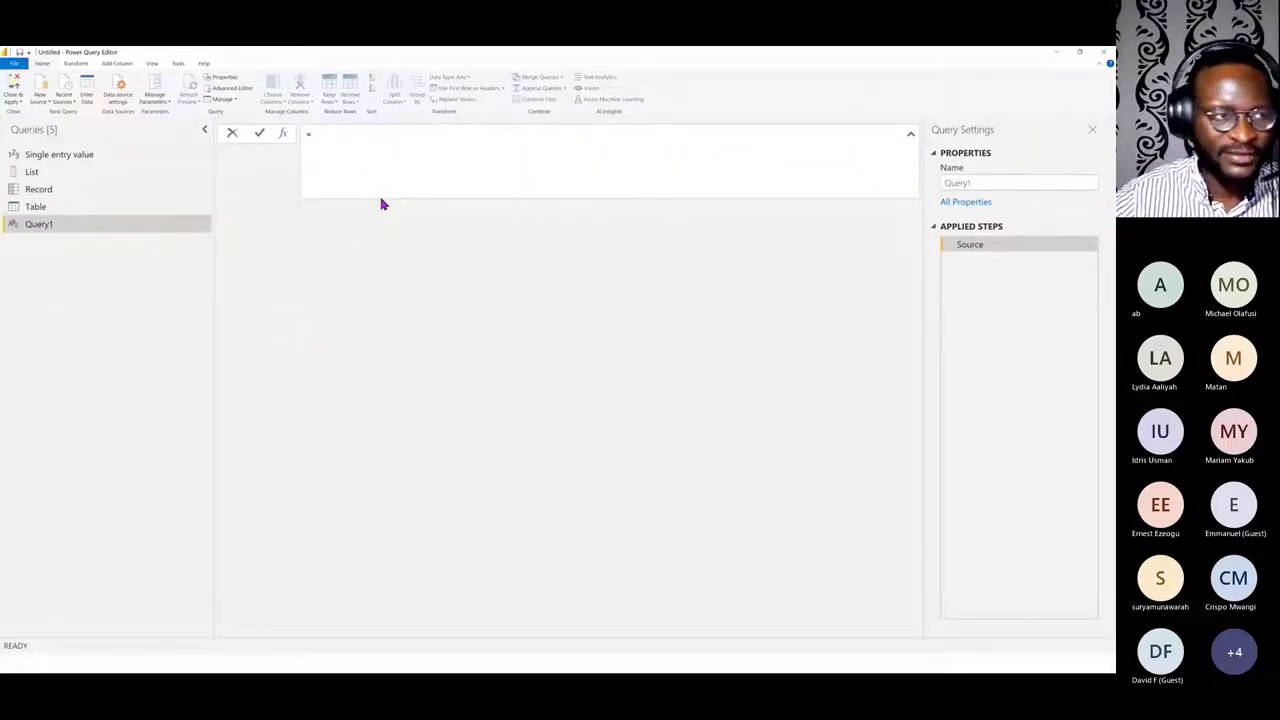
key(alt+Tab)
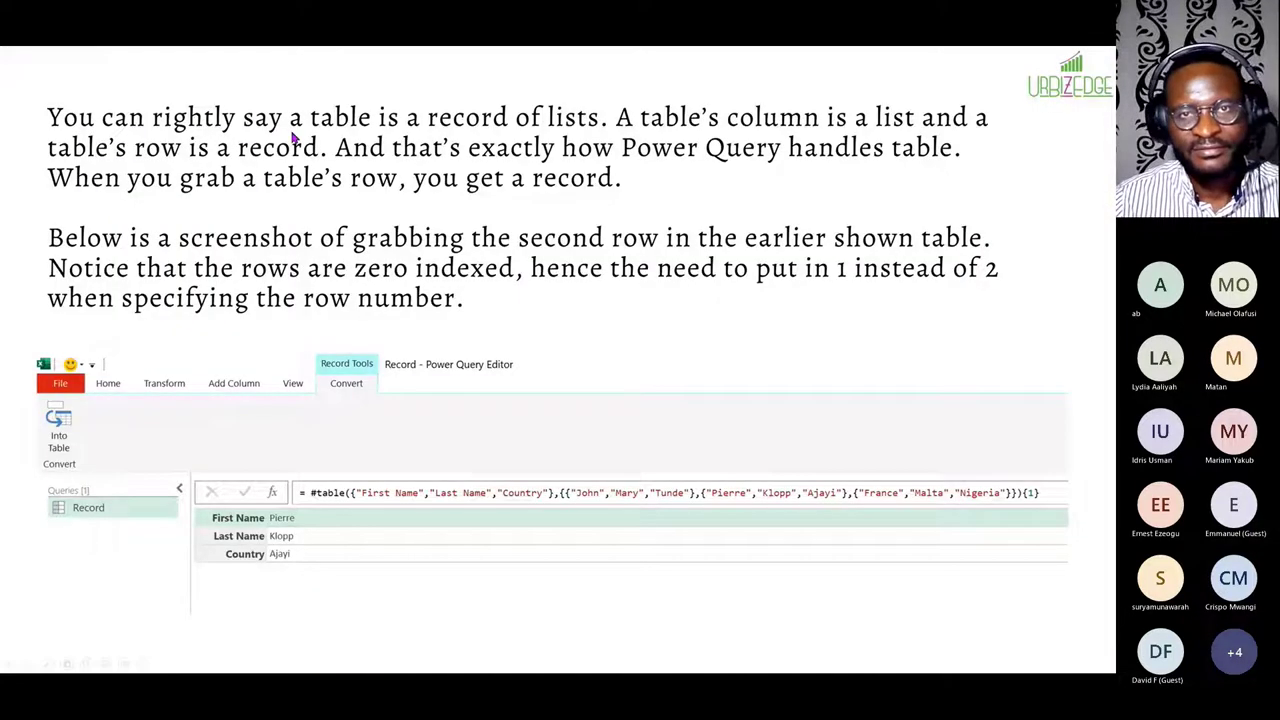
key(alt+Tab)
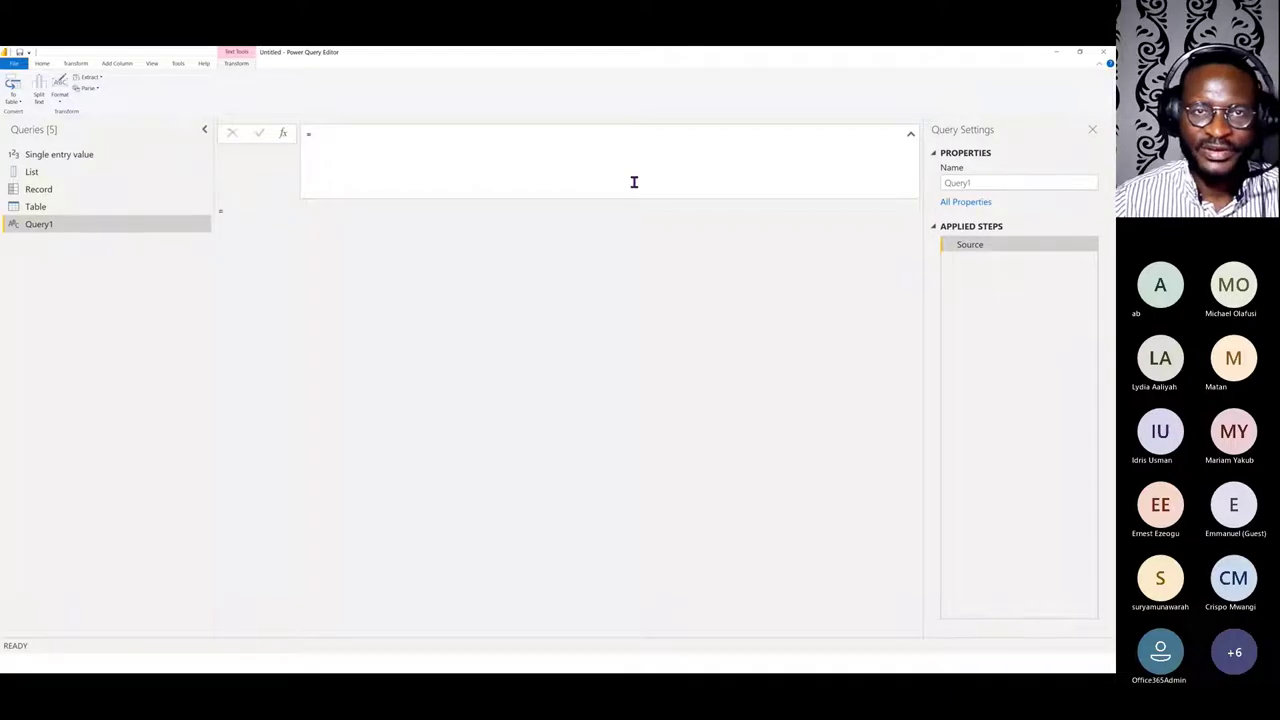
click(634, 182)
text([])
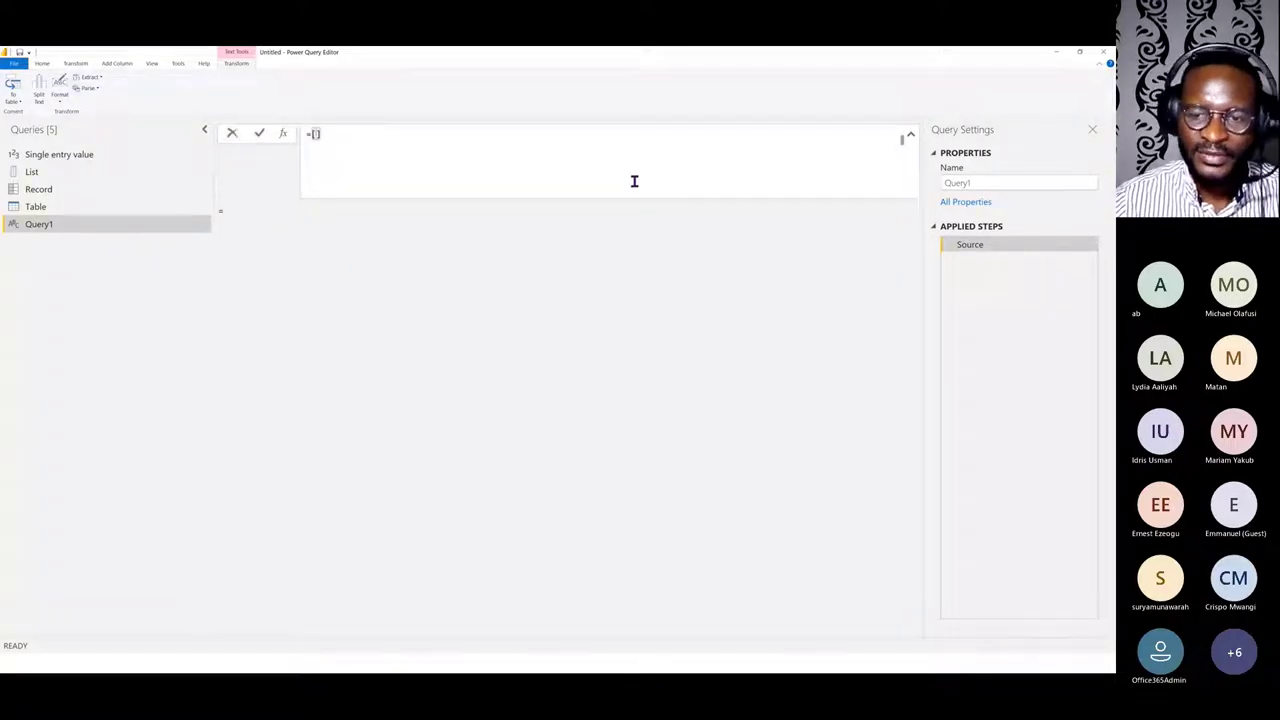
text(First)
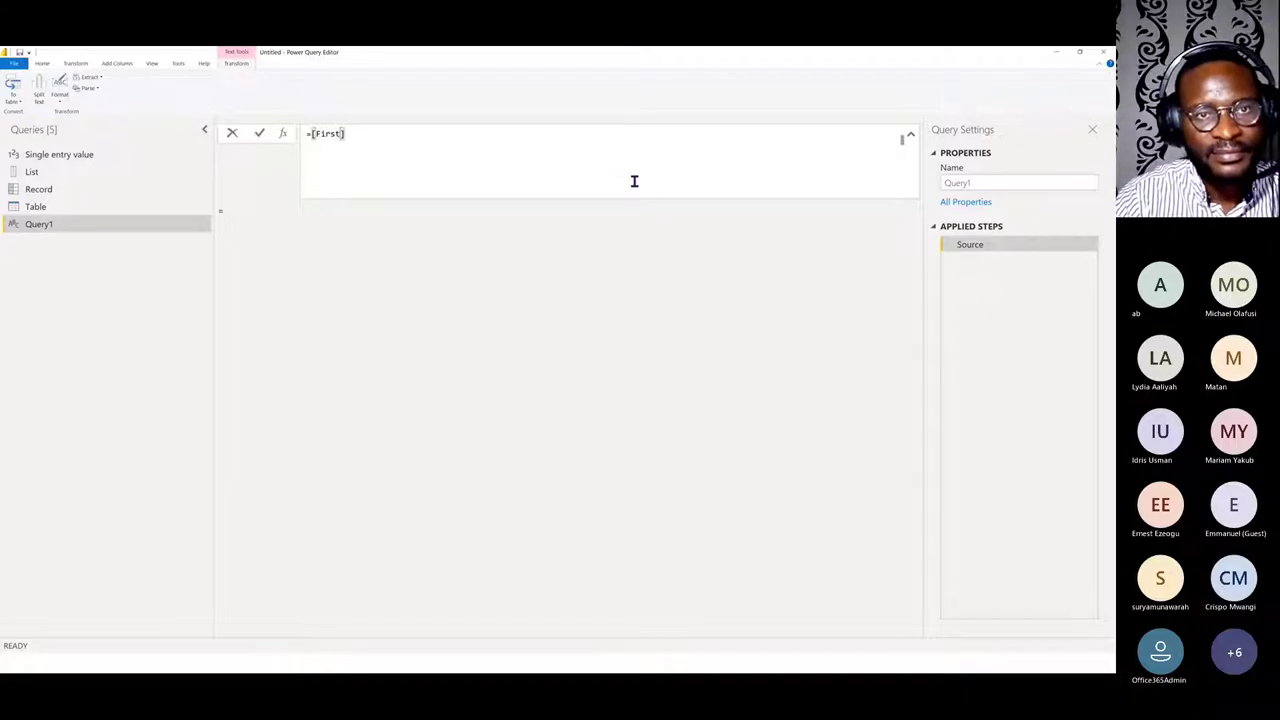
text( Name)
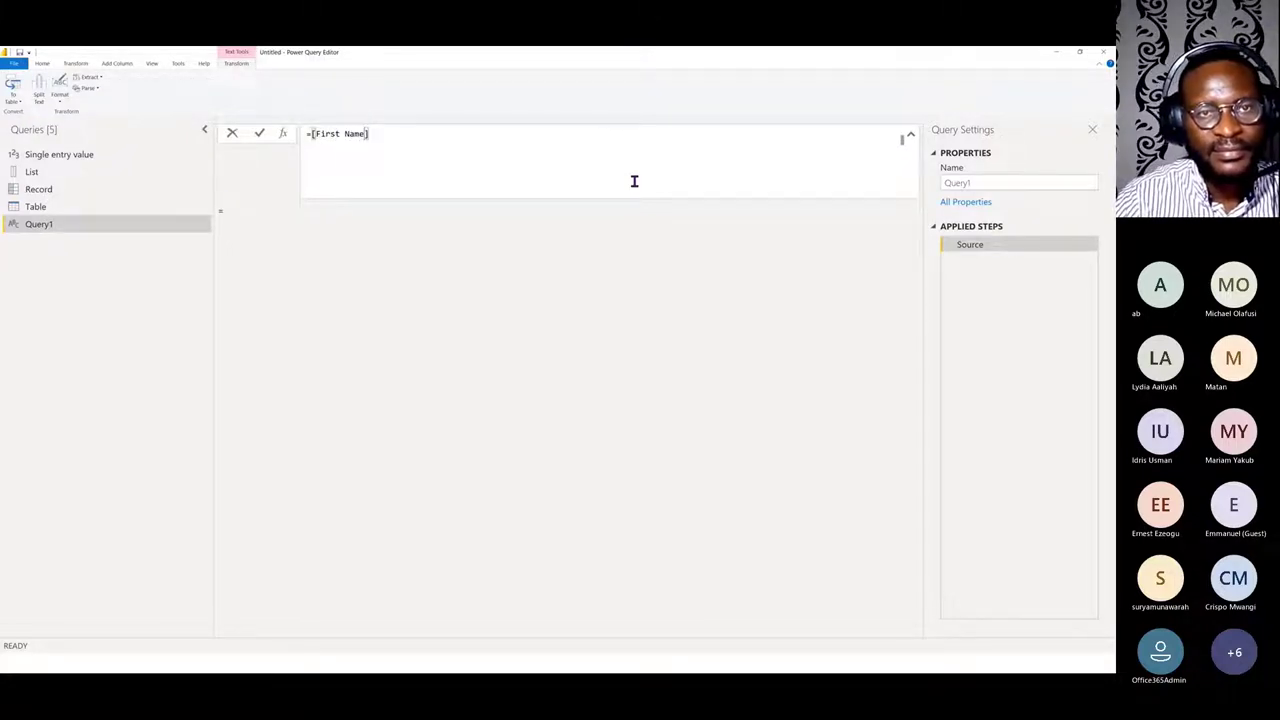
text( +)
text( {})
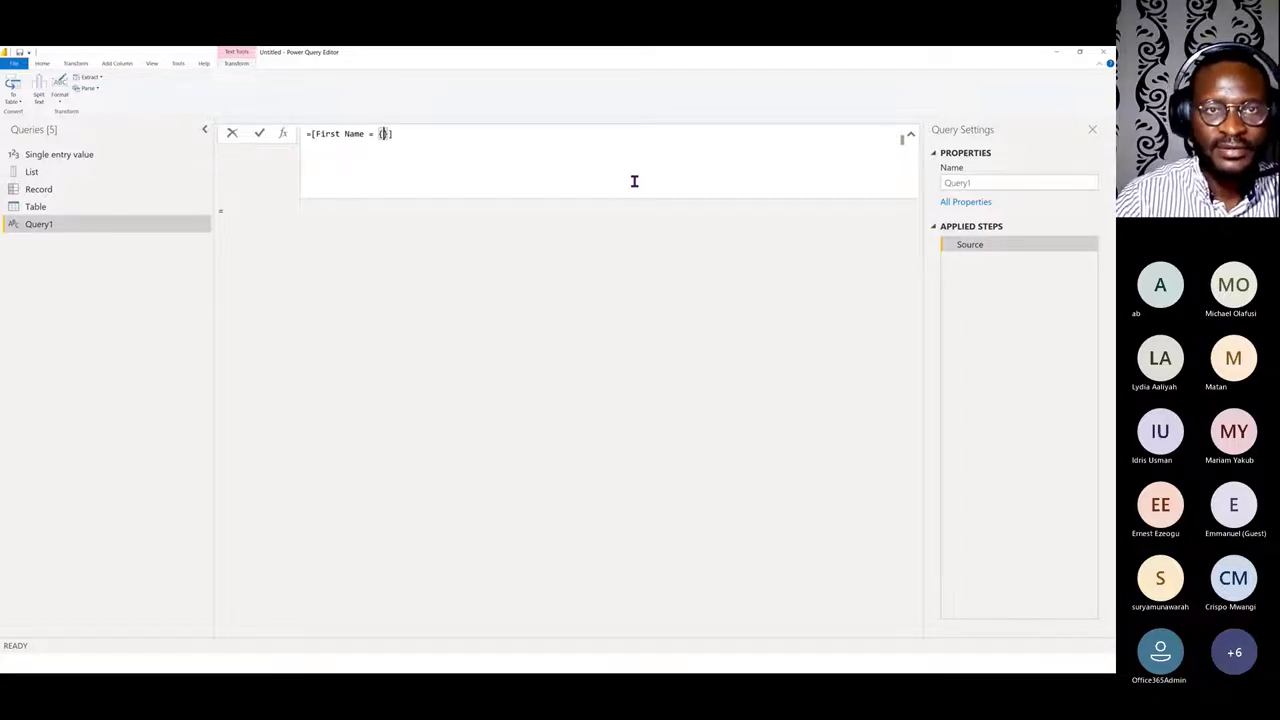
text("John)
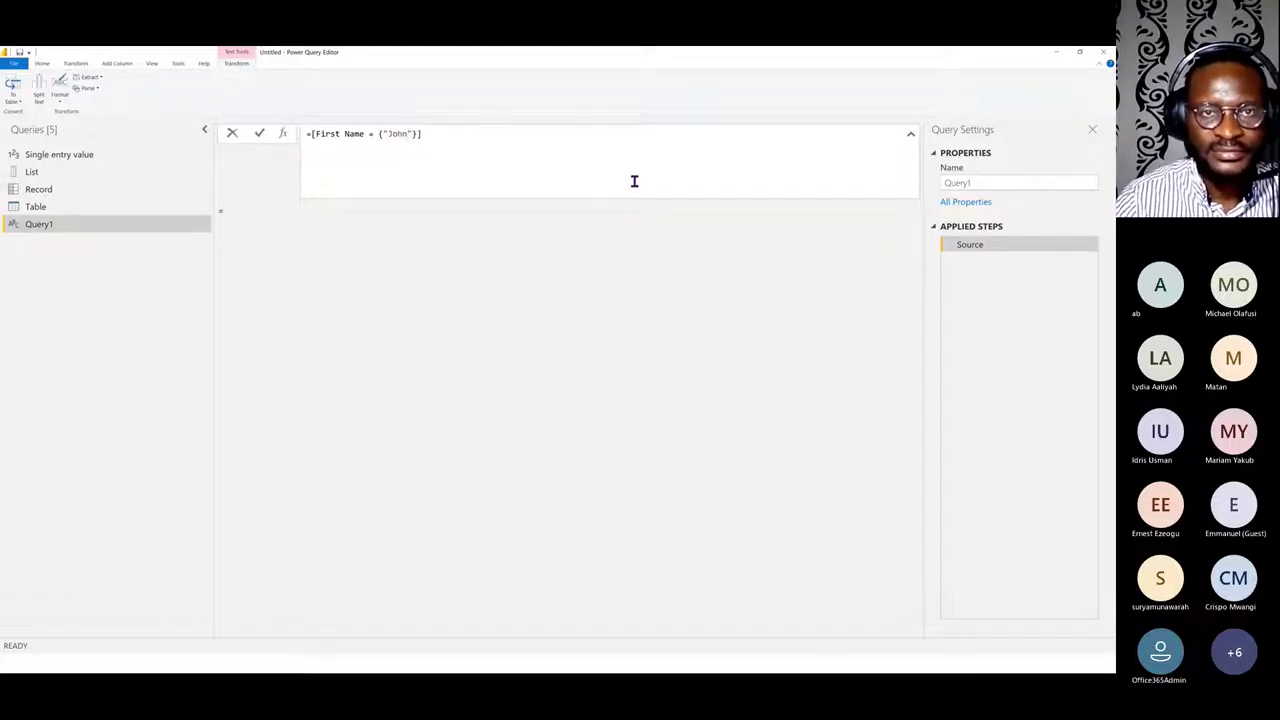
text(", ")
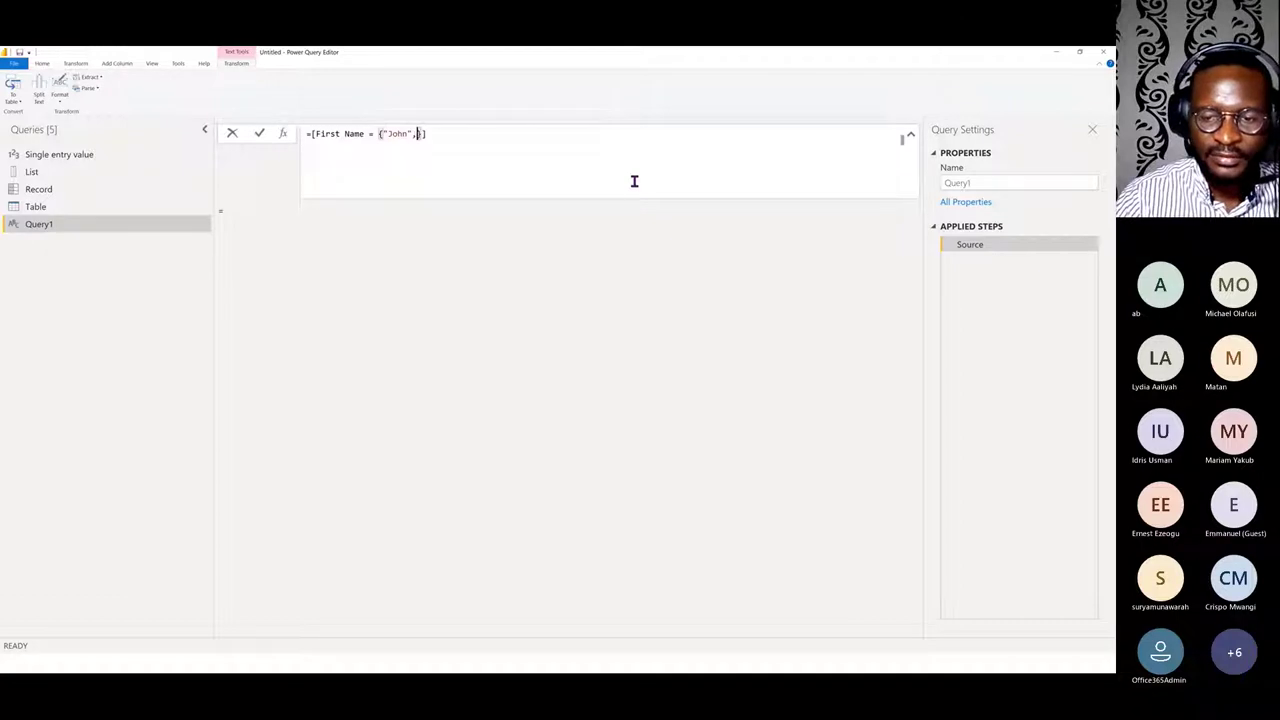
text(J)
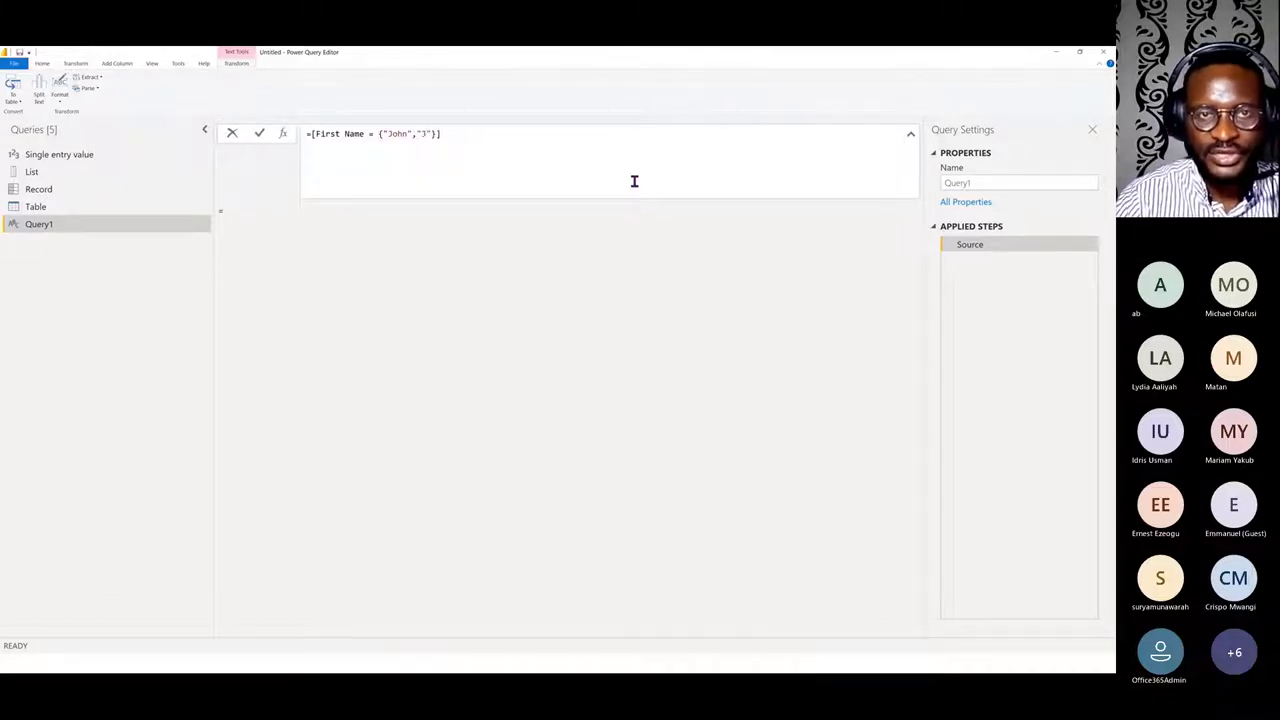
text(ane)
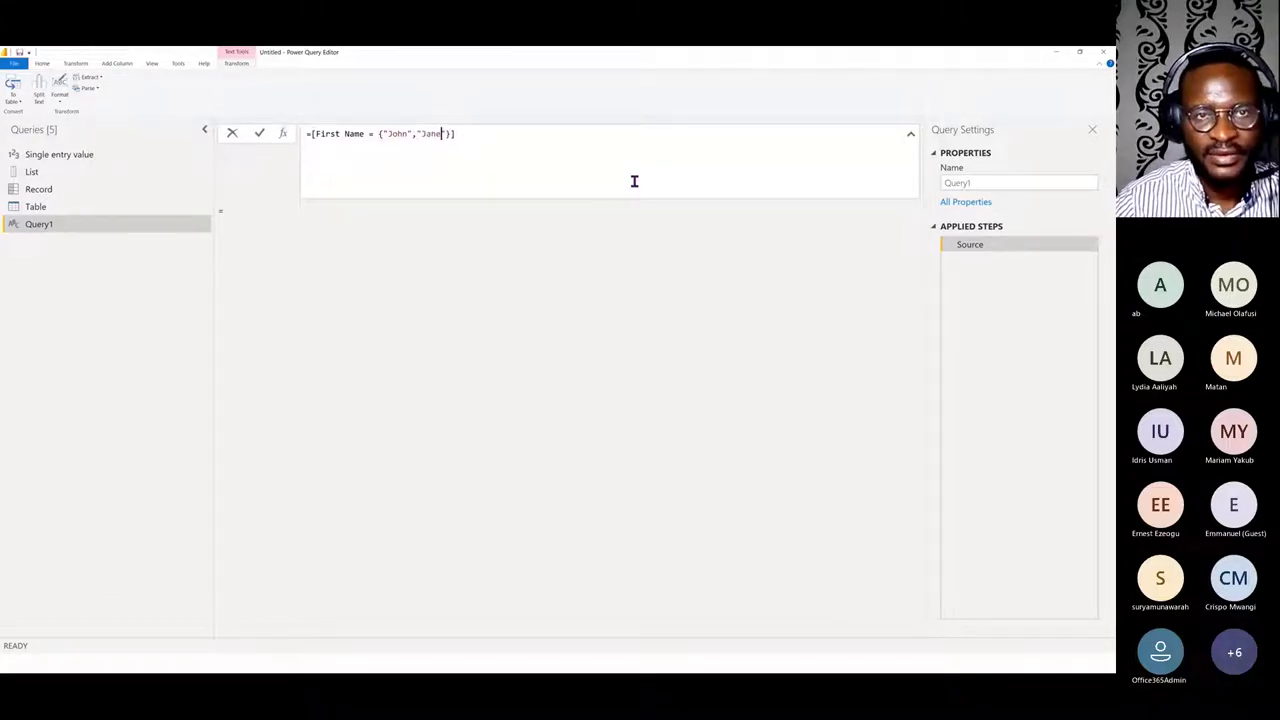
Add a Last Name field holding a second two-name list to the record.
key(End)
key(Left)
text(,)
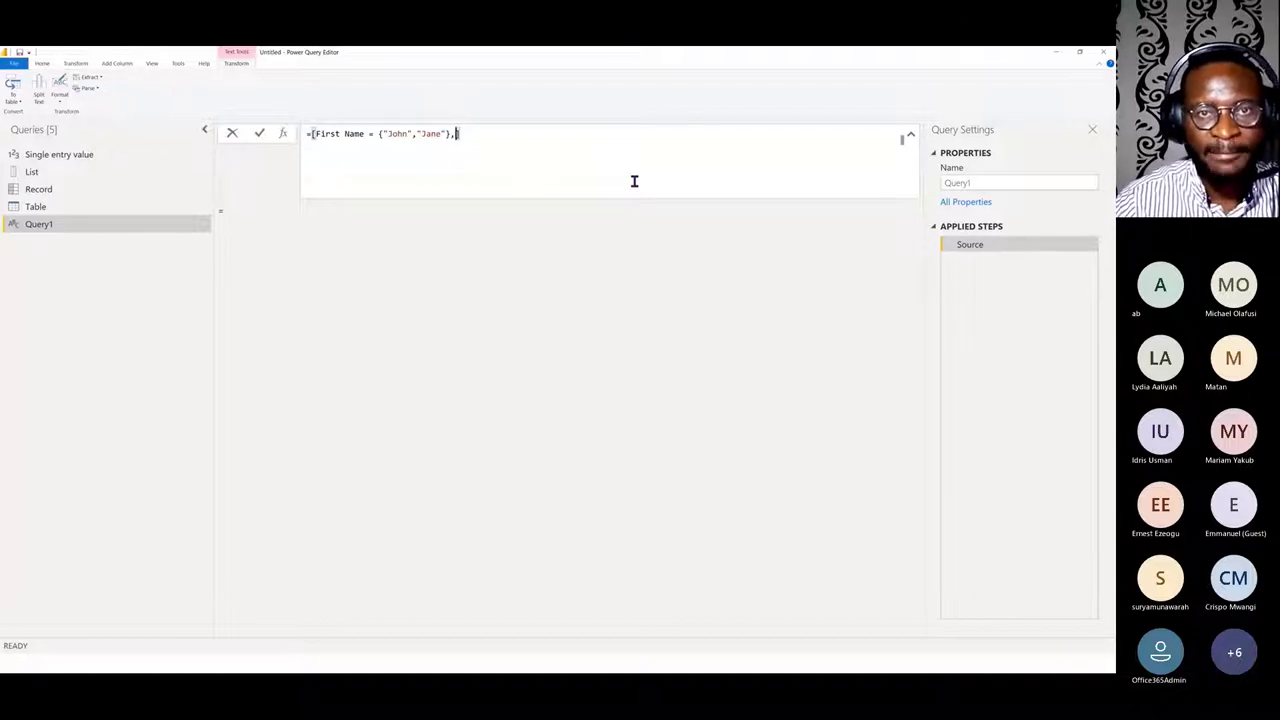
text(Last nae)
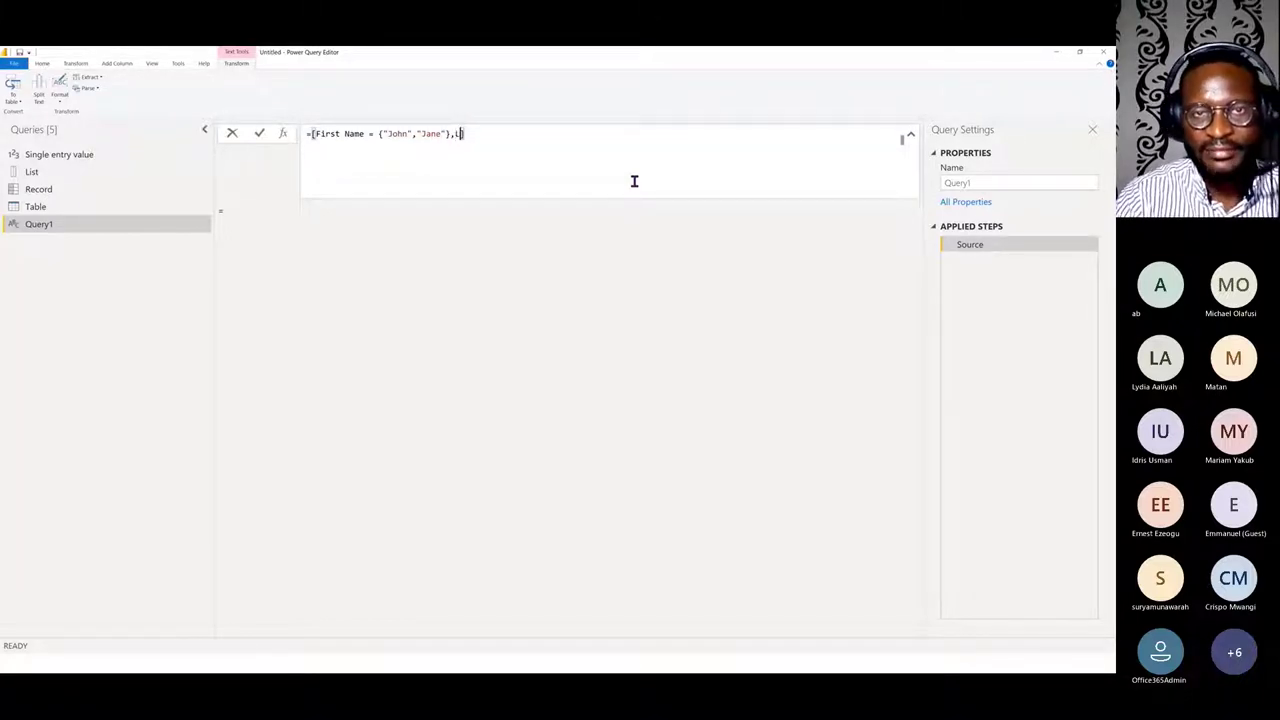
key(BackSpace)
key(BackSpace)
key(BackSpace)
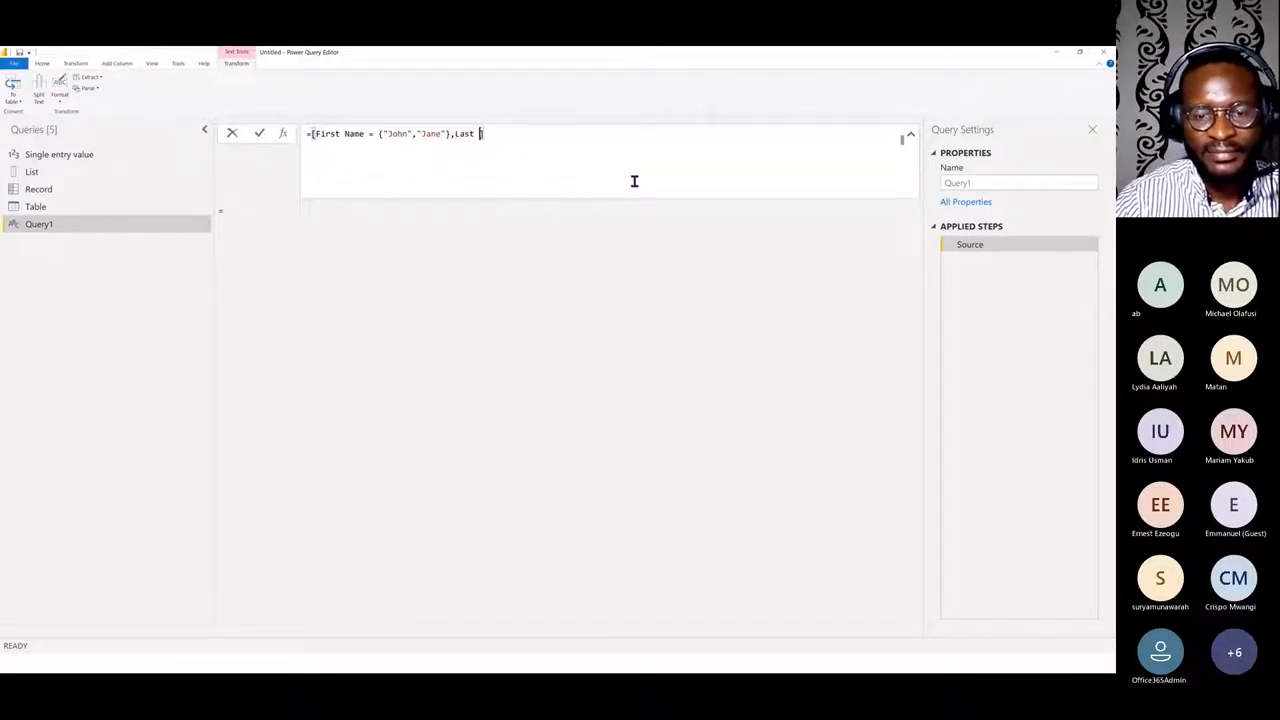
text(Name = )
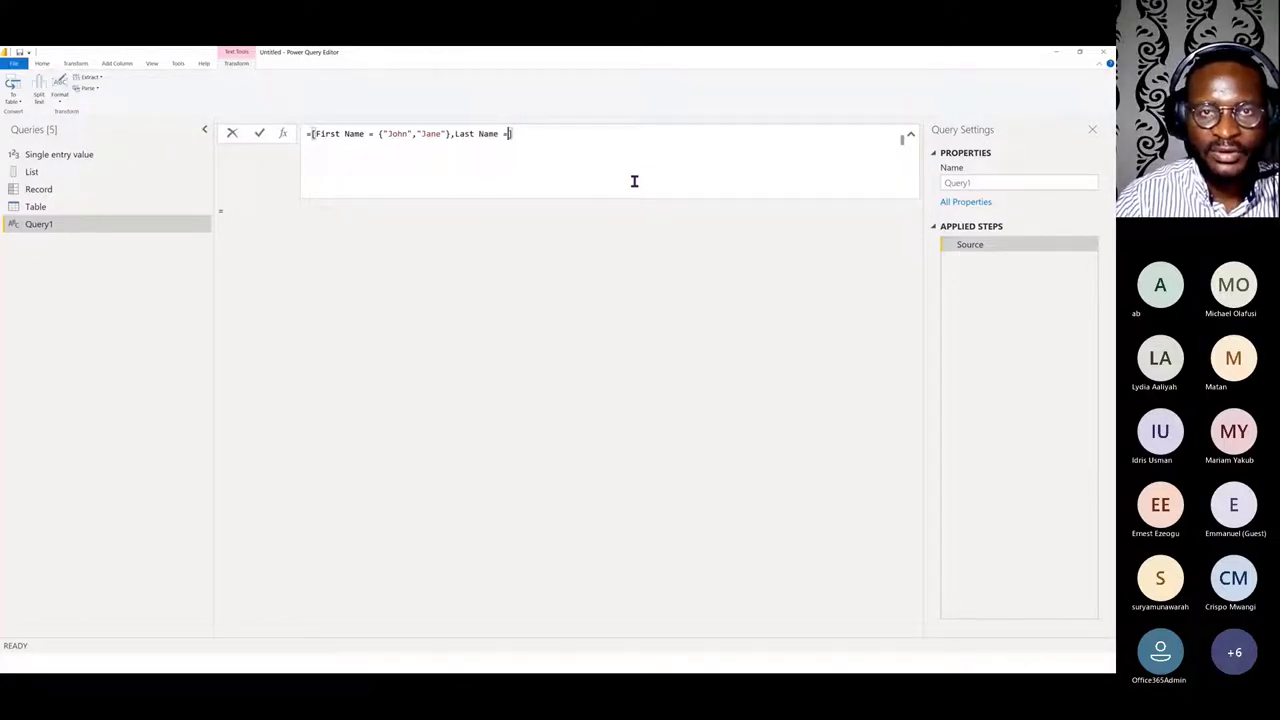
text({)
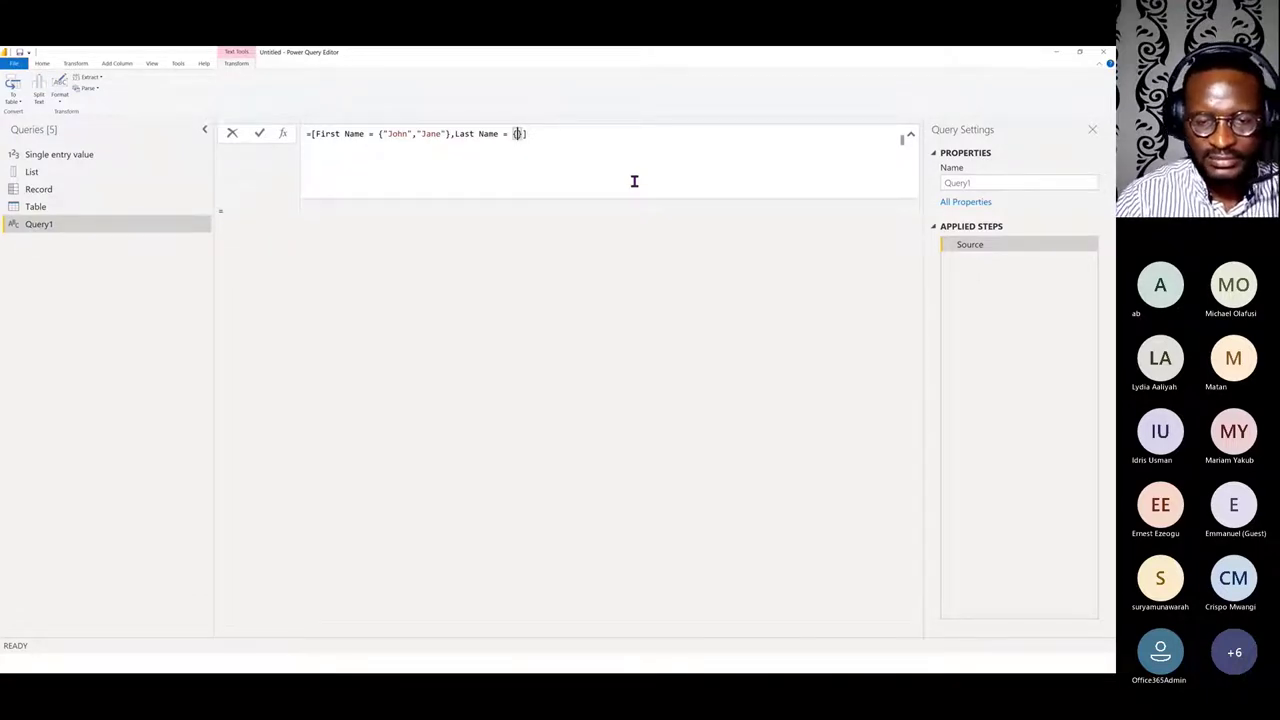
key(ctrl+space)
key(Escape)
text("Bell")
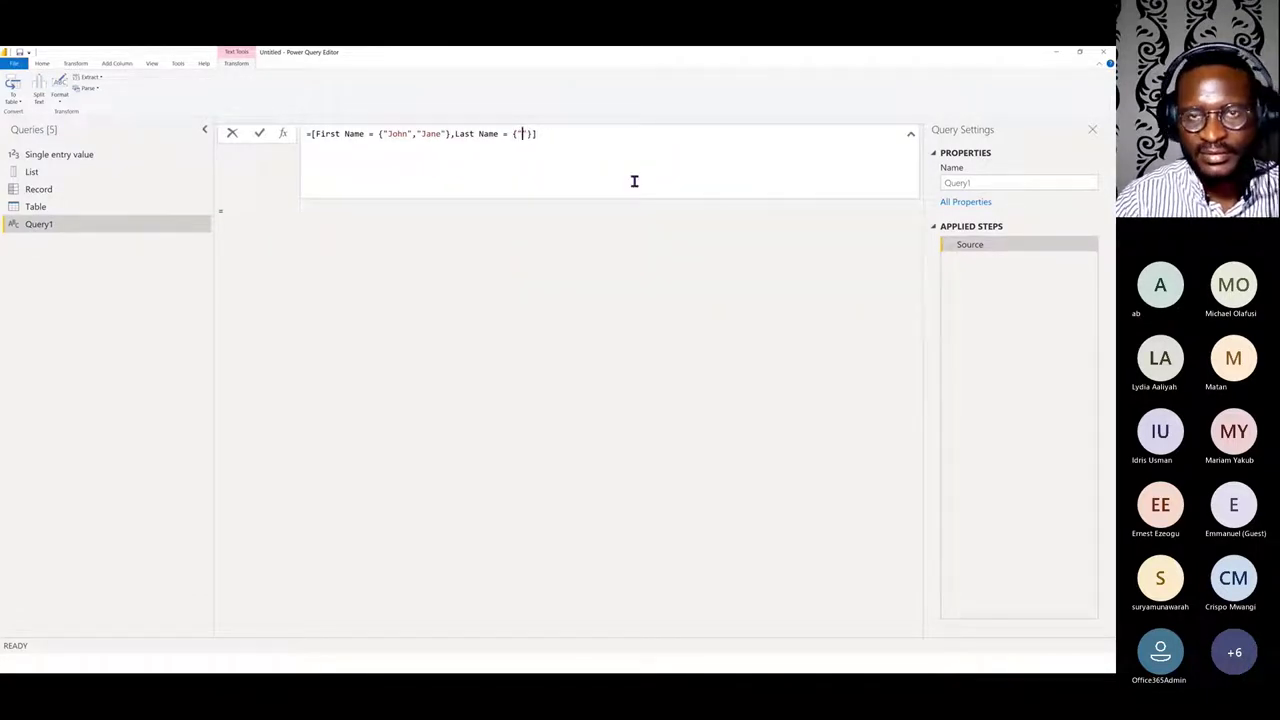
text(,"L)
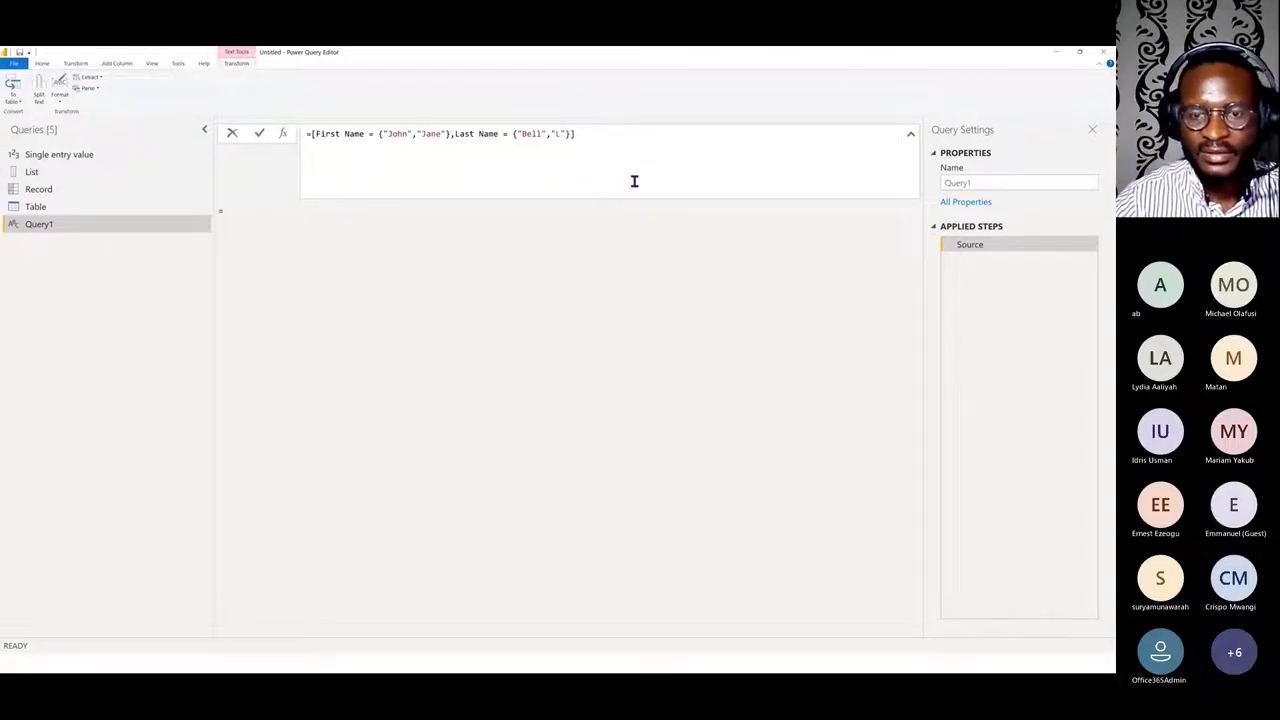
text(anre")
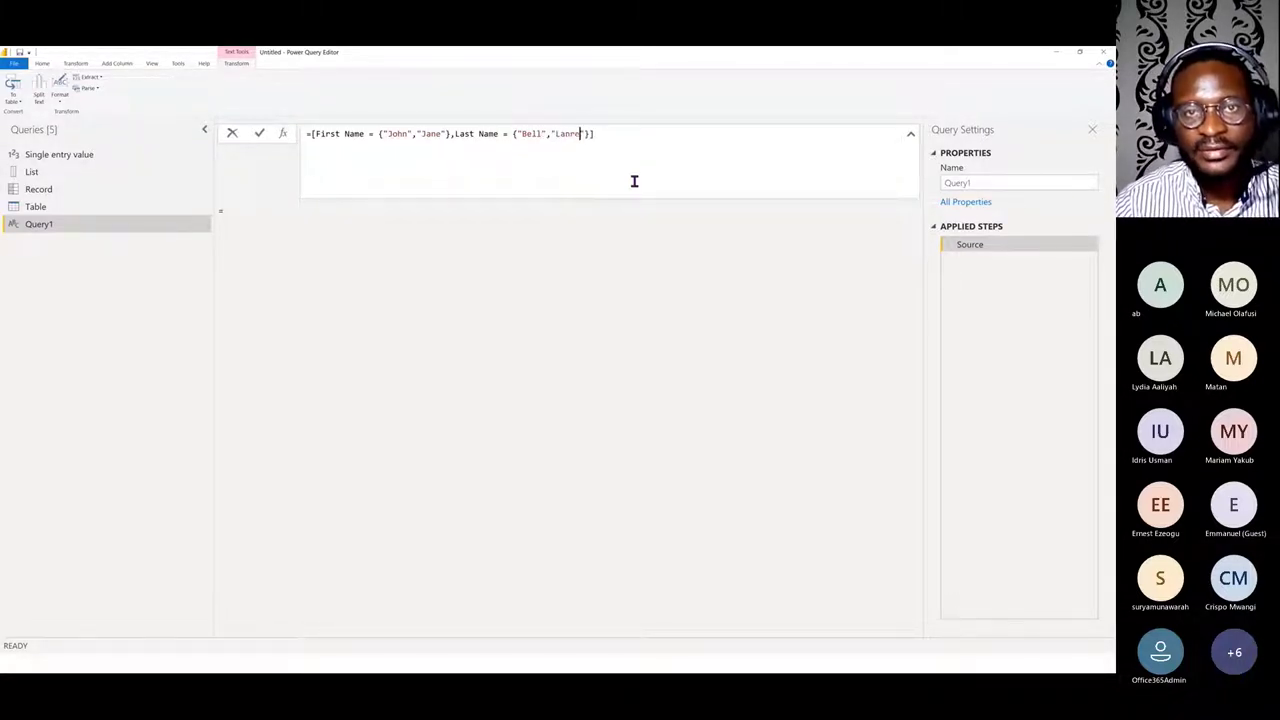
text(})
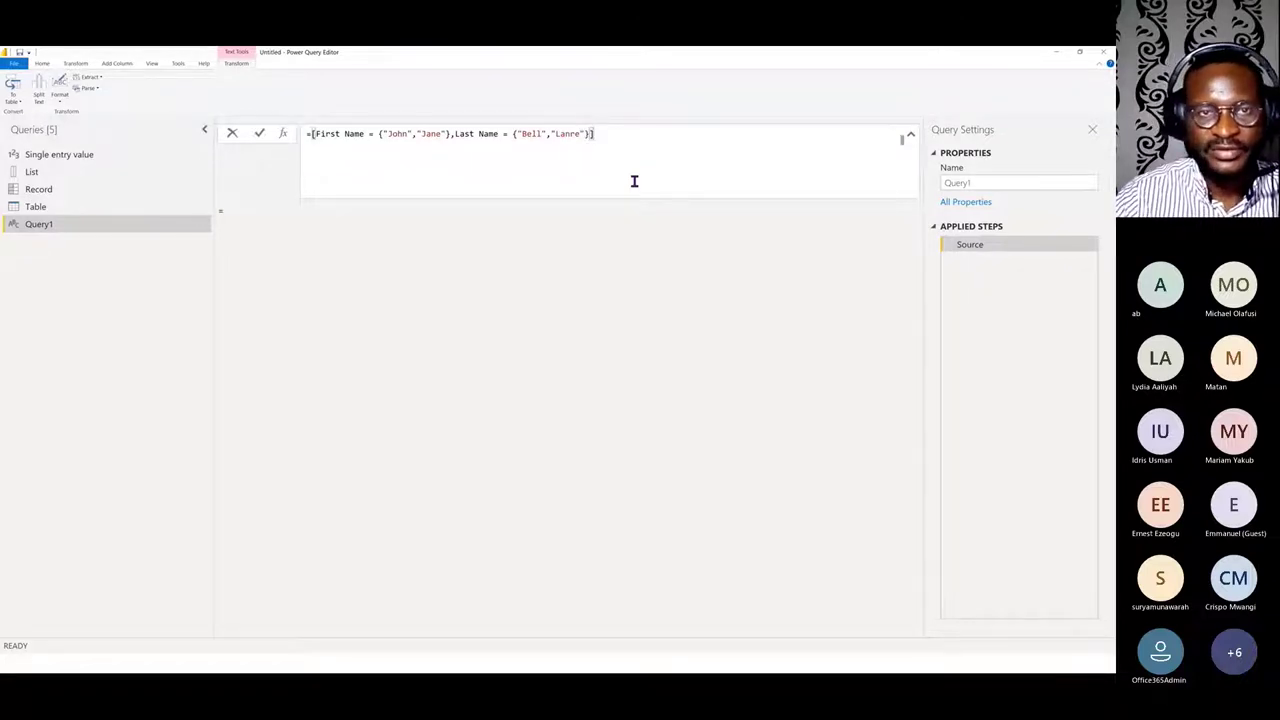
key(shift+Return)
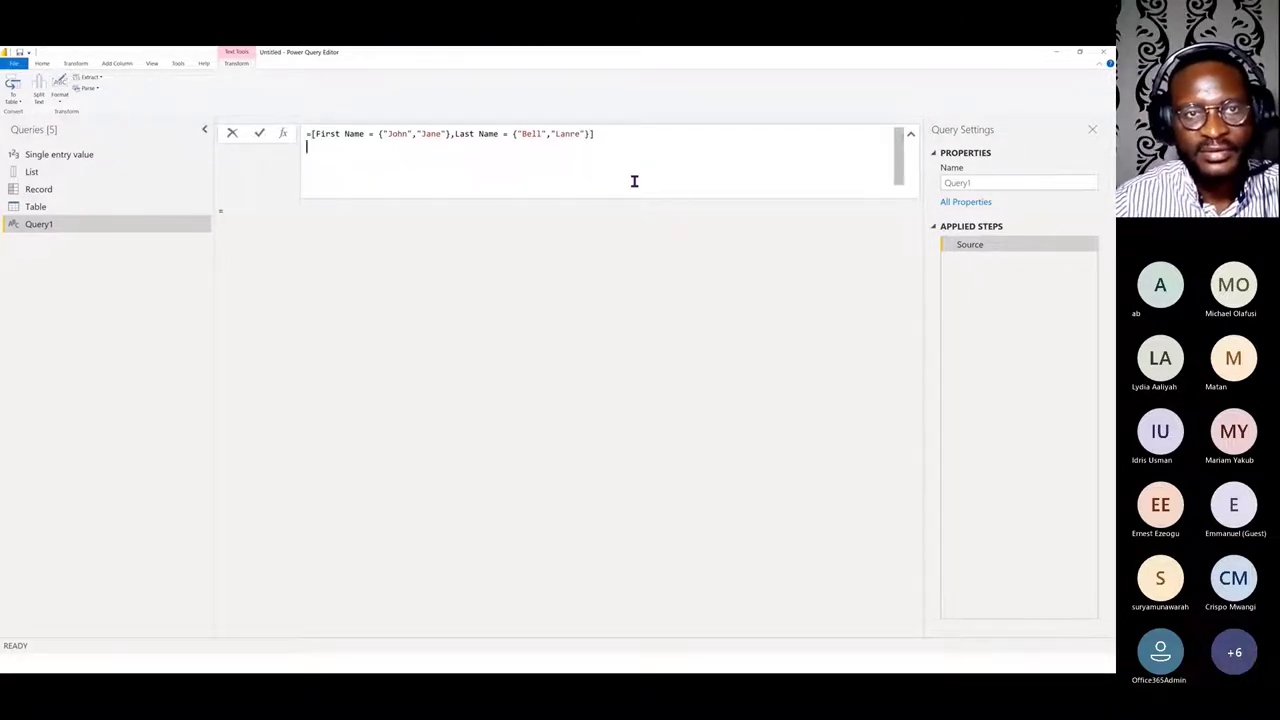
key(BackSpace)
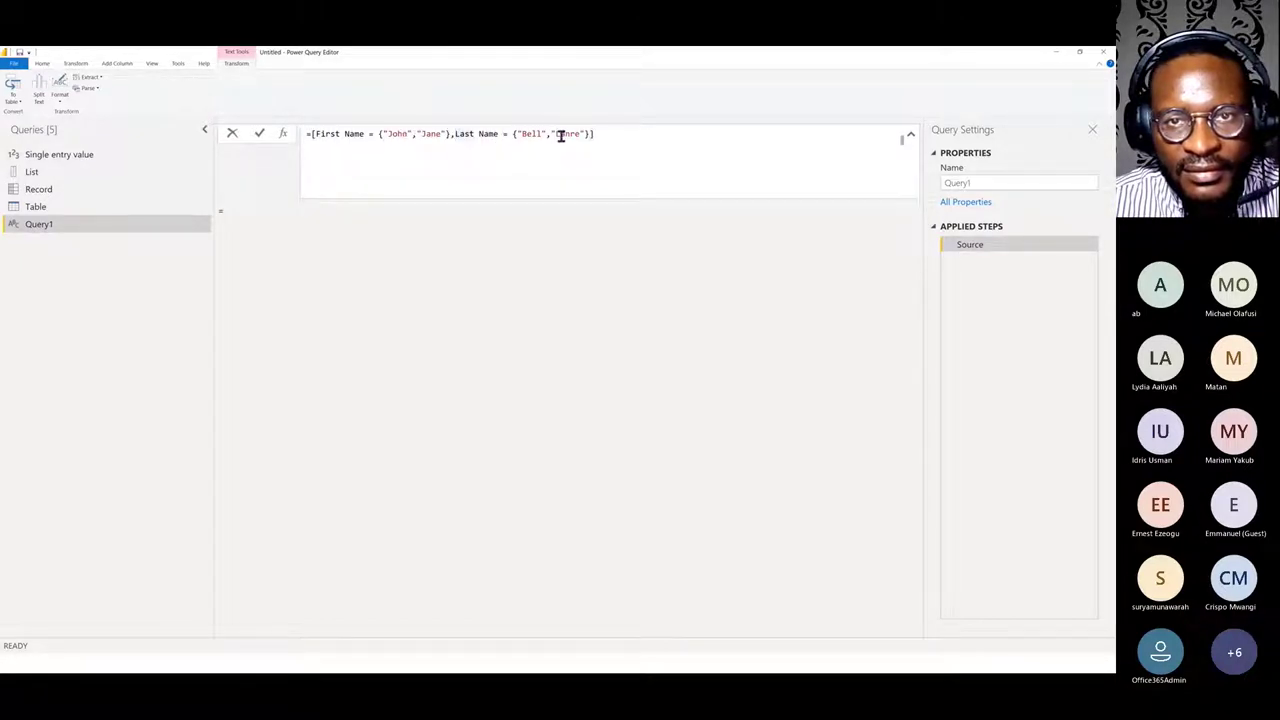
Commit Query1's record formula so its First Name and Last Name fields evaluate to Lists.
click(262, 136)
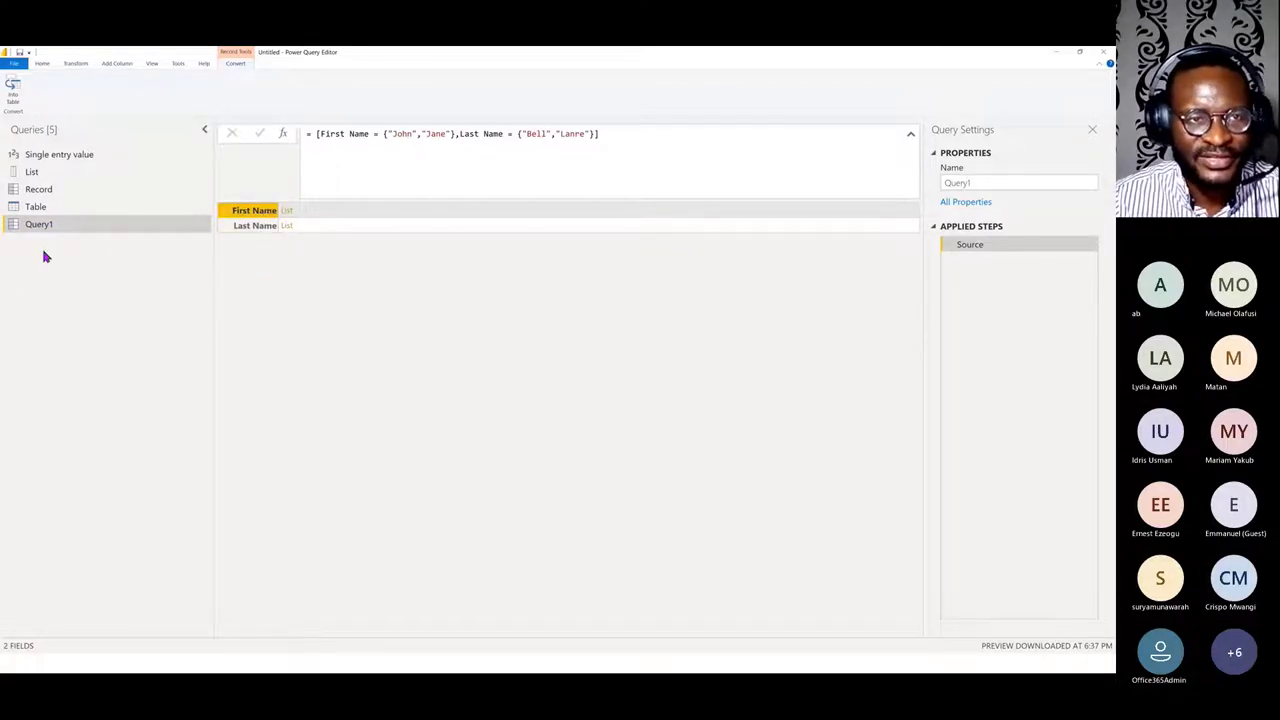
Delete Query1, then review the slide and return to the editor.
key(Delete)
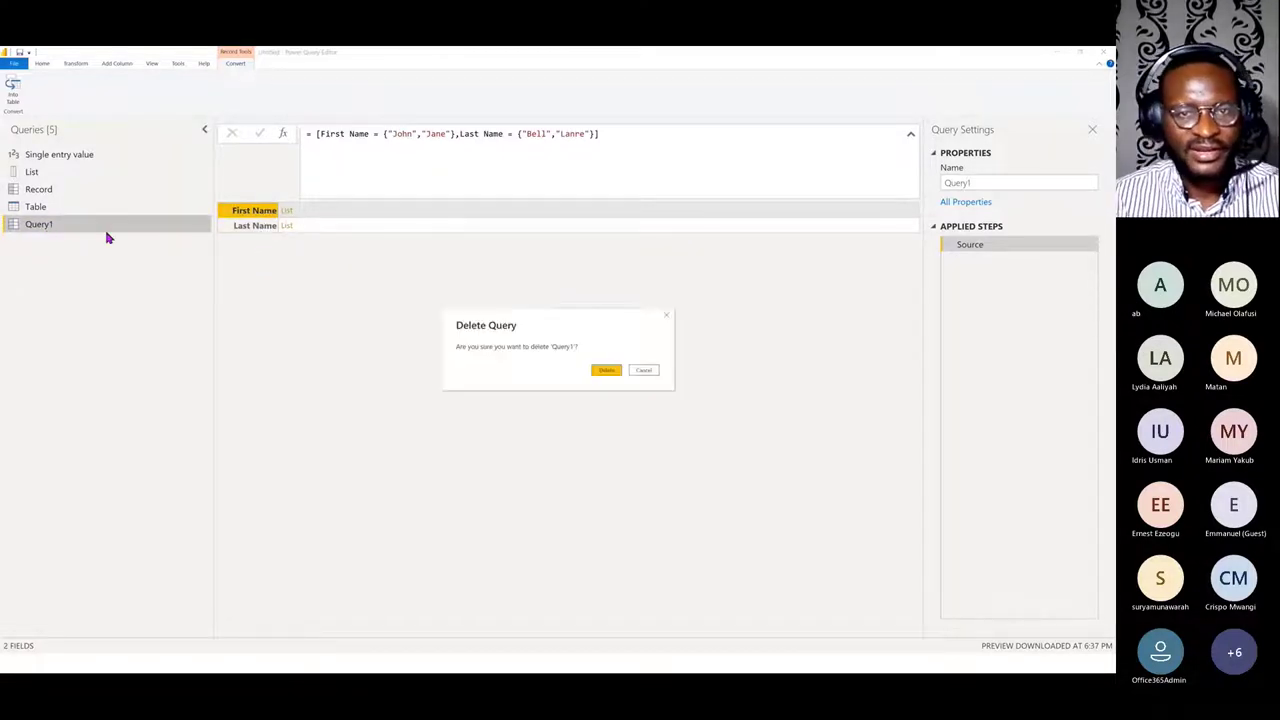
click(604, 370)
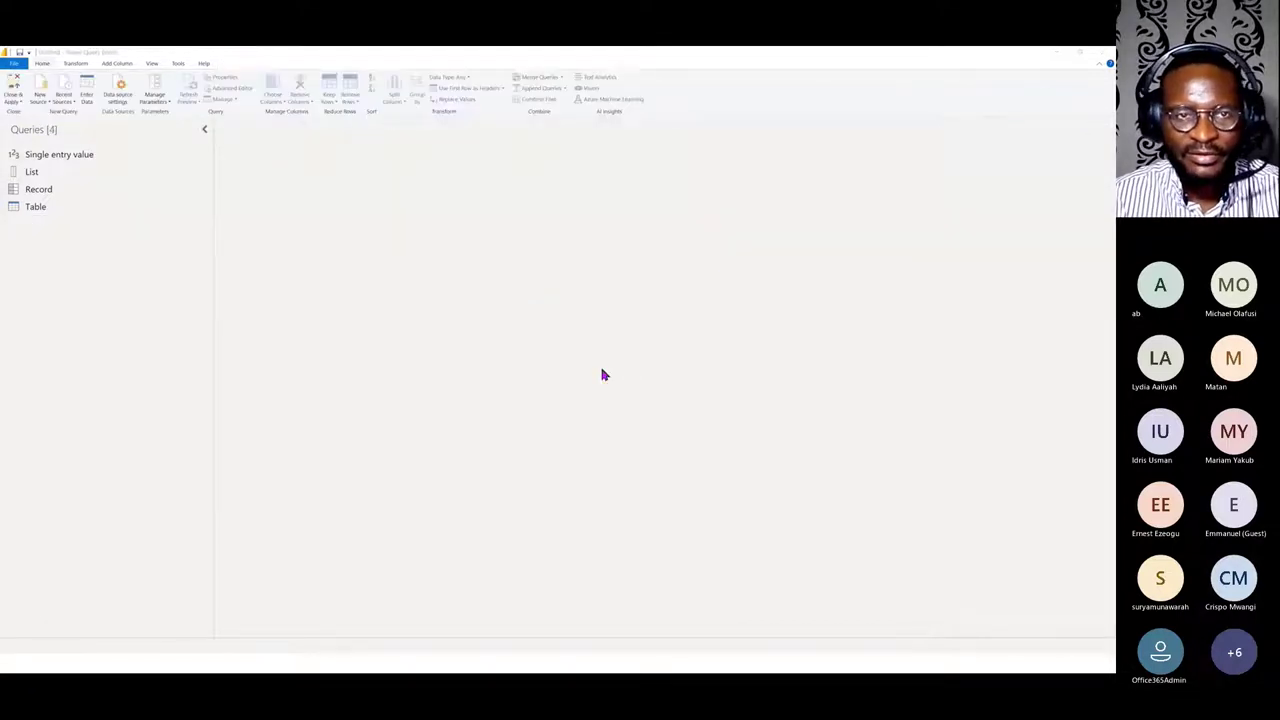
key(alt+Tab)
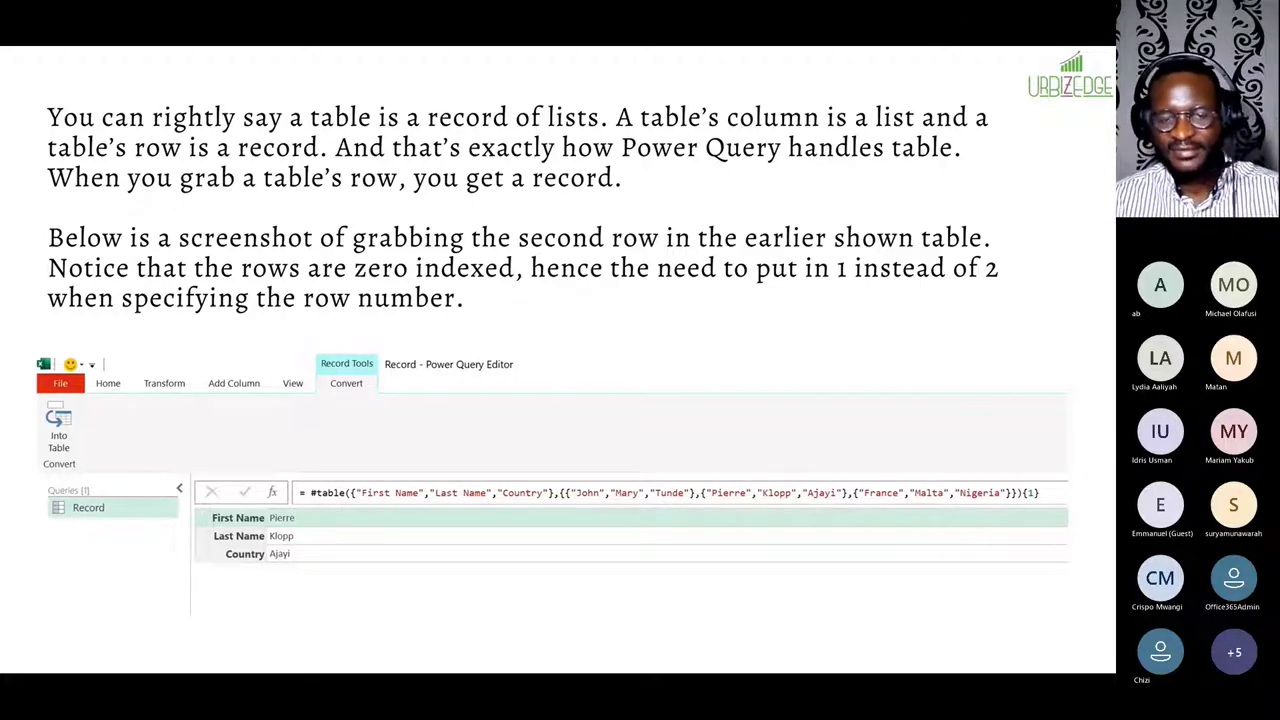
key(alt+Tab)
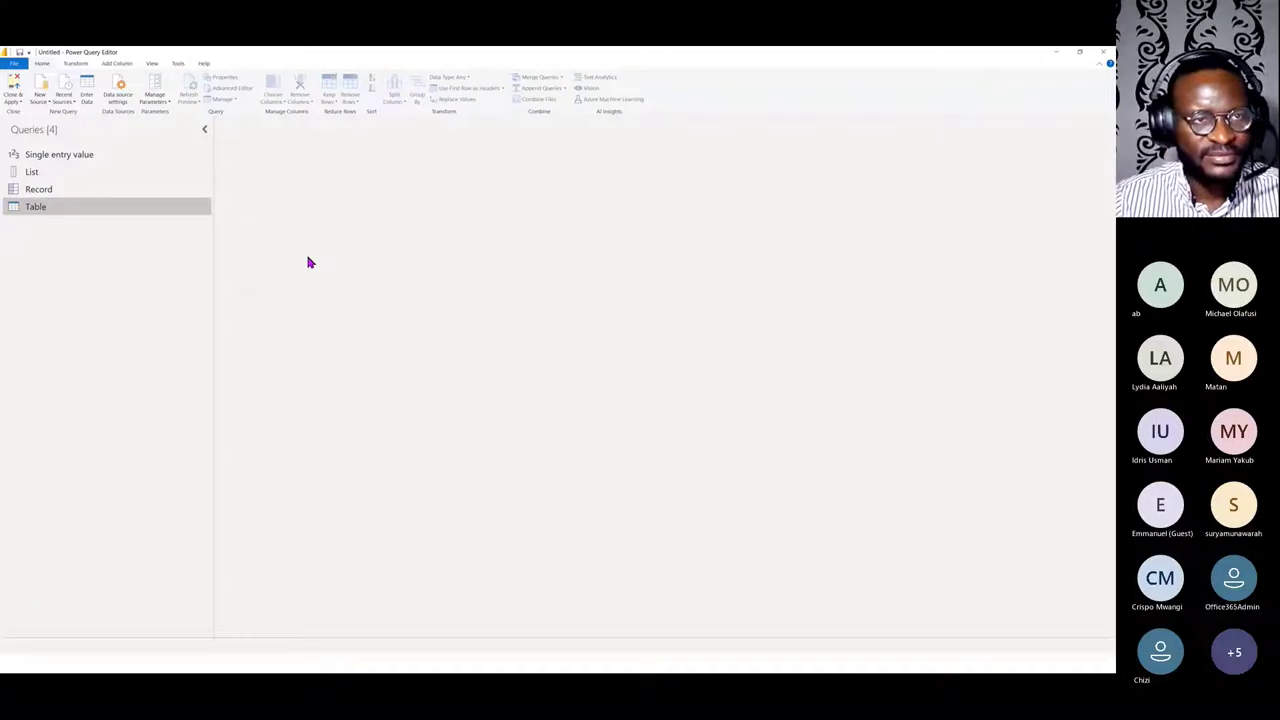
Preview the Table query and select its #table formula.
click(101, 215)
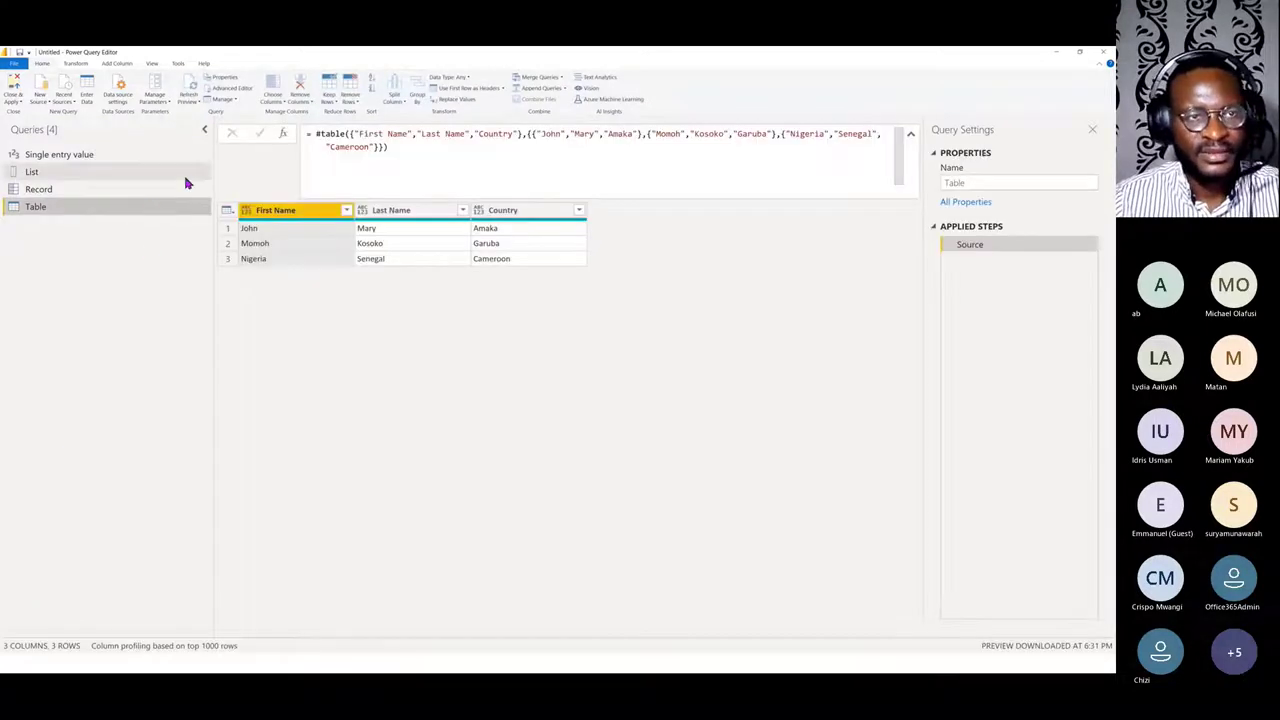
right_click(45, 209)
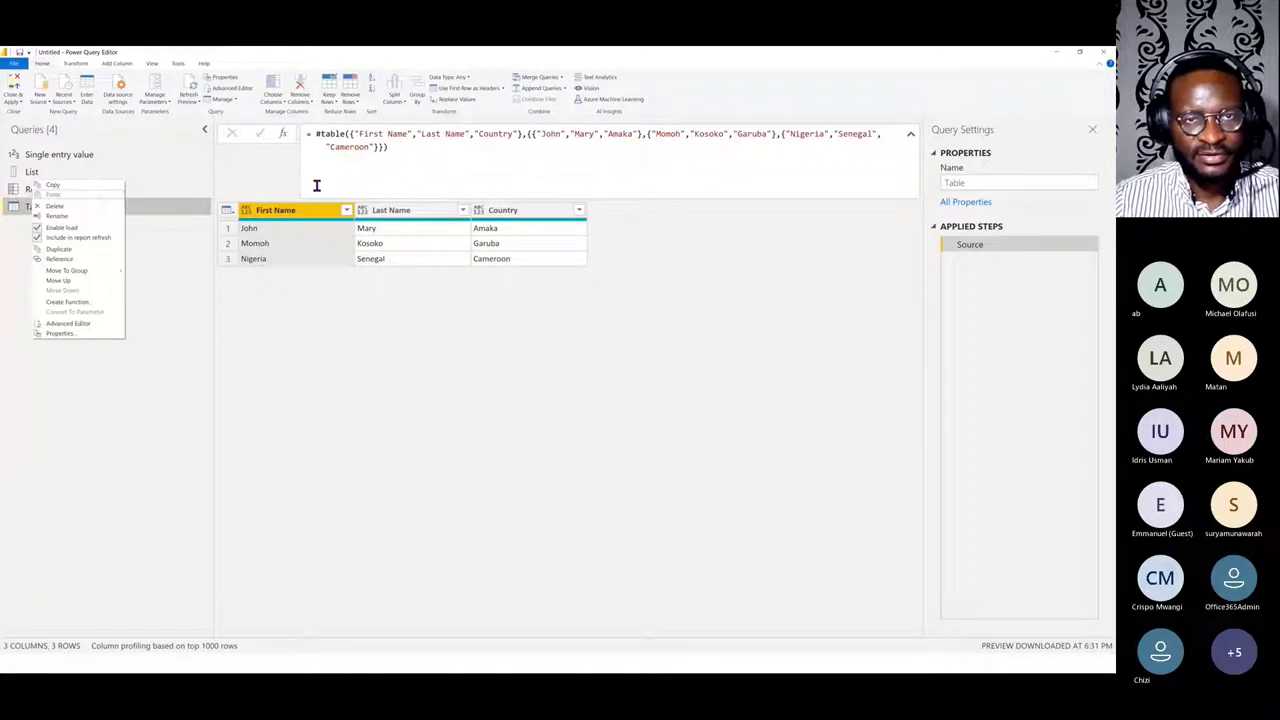
click(363, 178)
drag(411, 158, 277, 136)
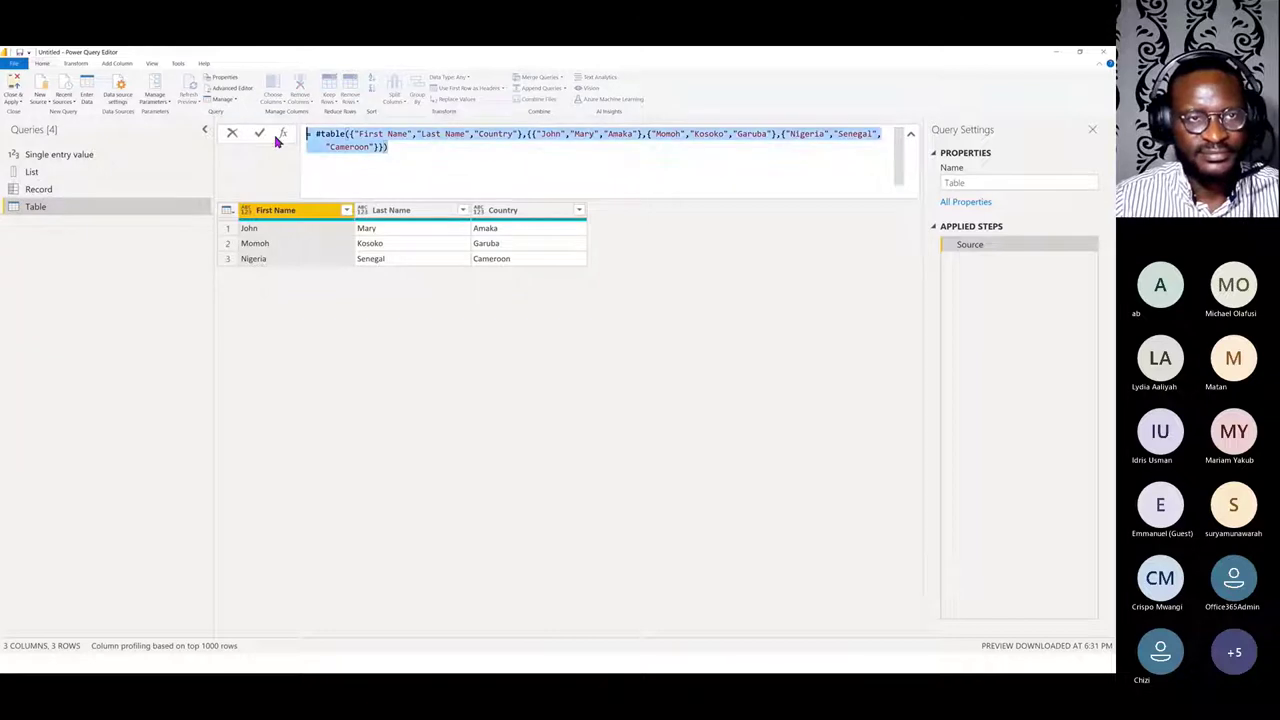
Duplicate the Table query and rename the copy 'Table - list'.
right_click(86, 211)
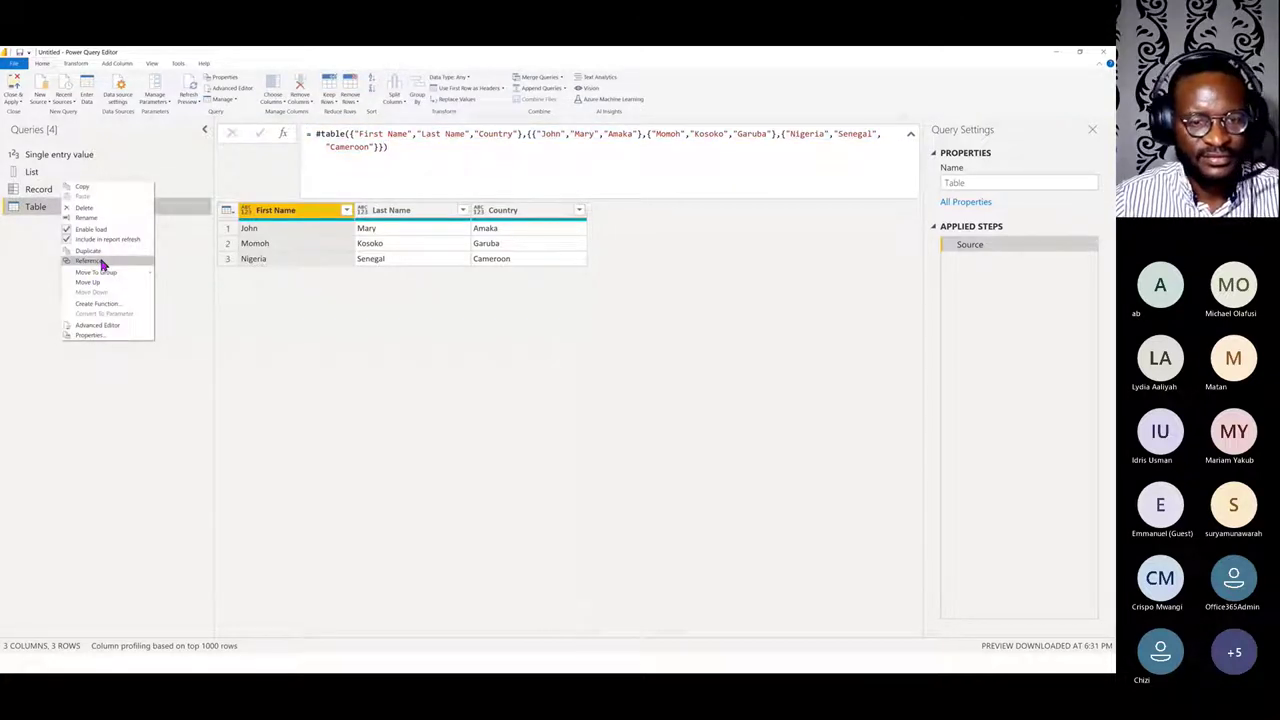
click(88, 250)
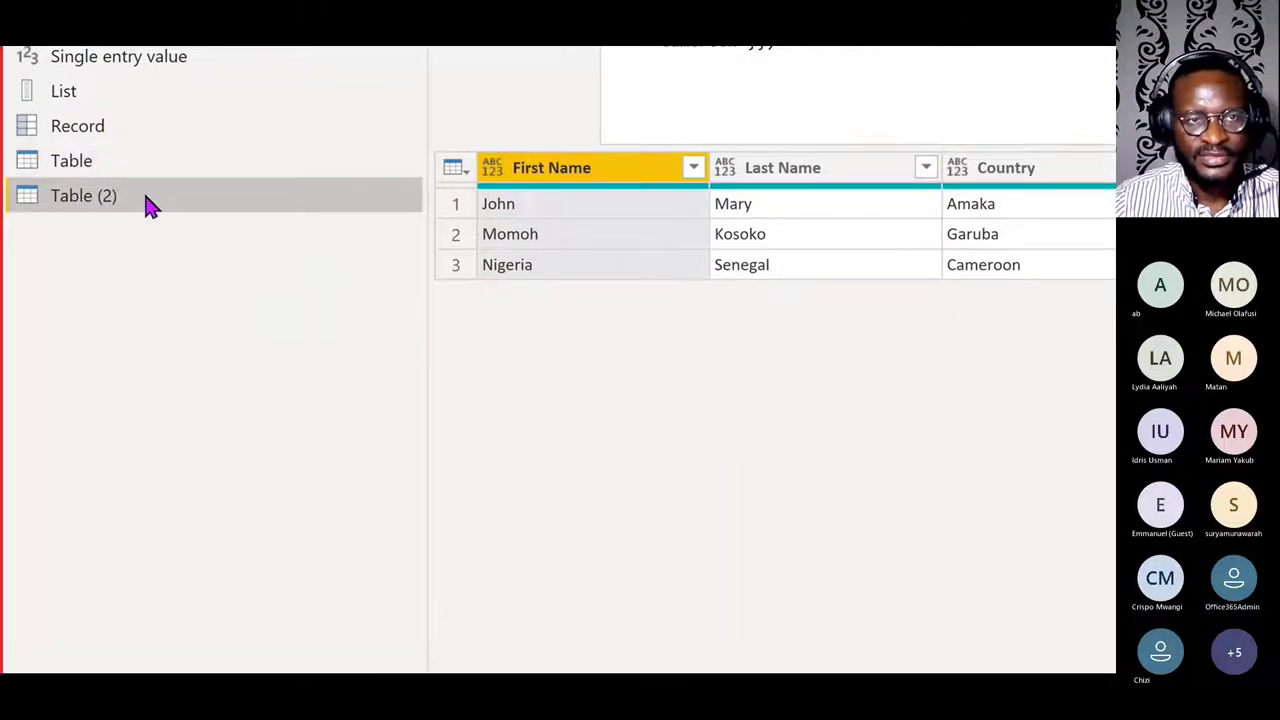
double_click(145, 196)
click(159, 197)
key(BackSpace)
key(BackSpace)
key(BackSpace)
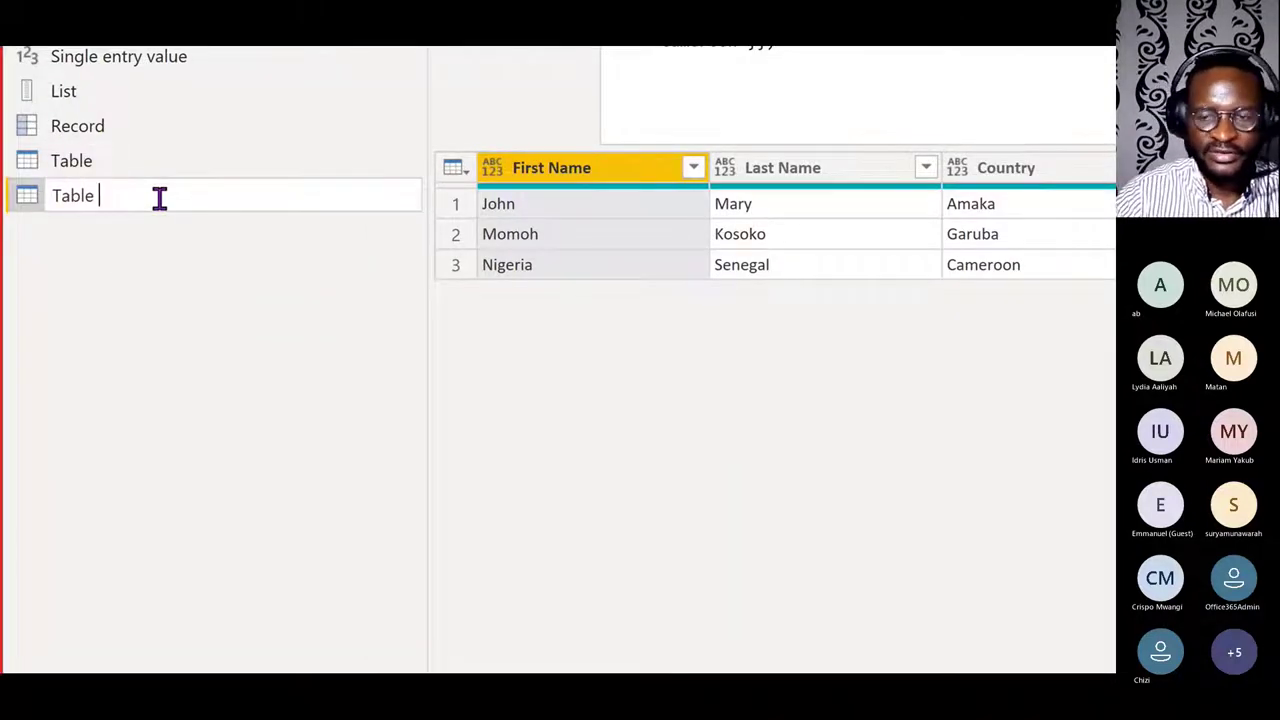
text(- list)
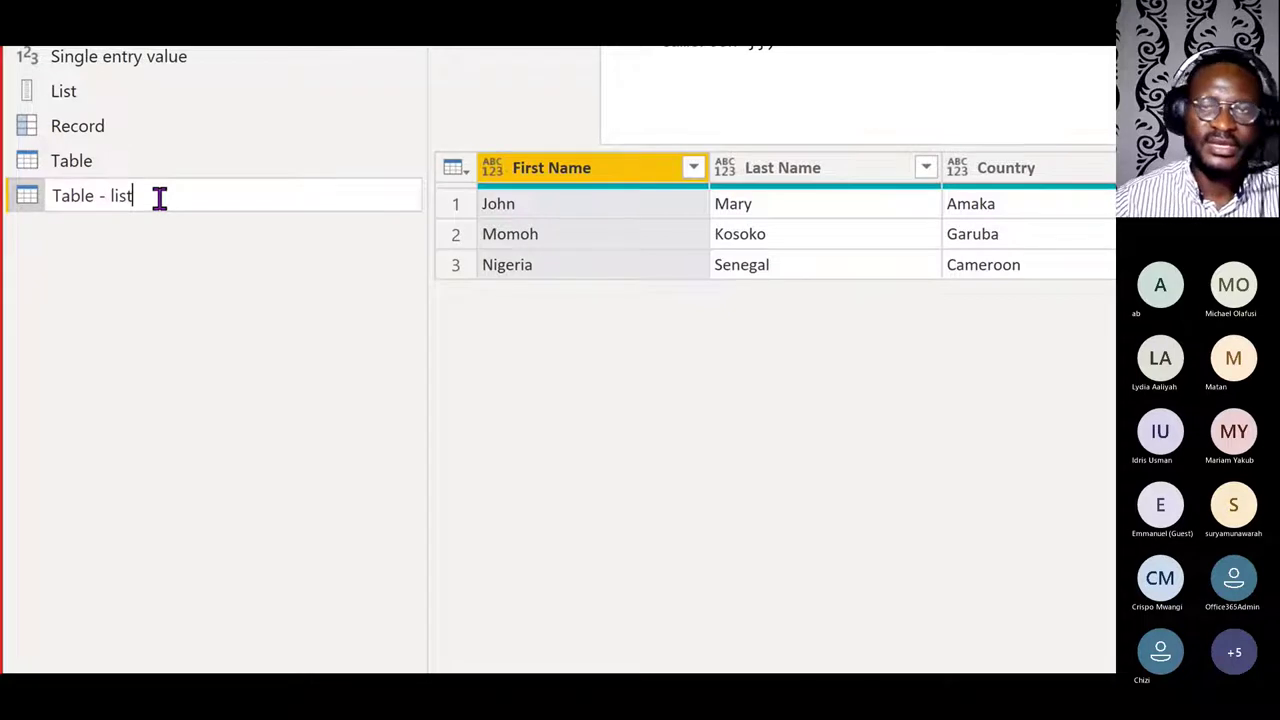
key(Return)
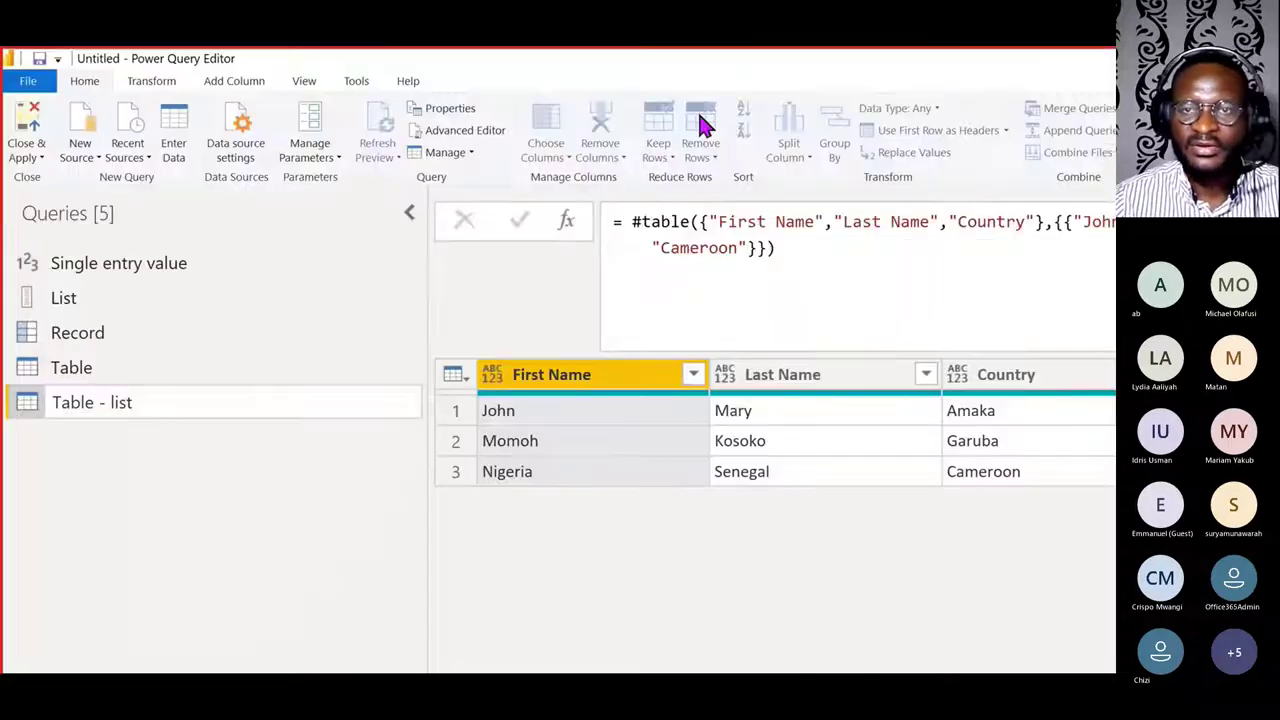
click(825, 256)
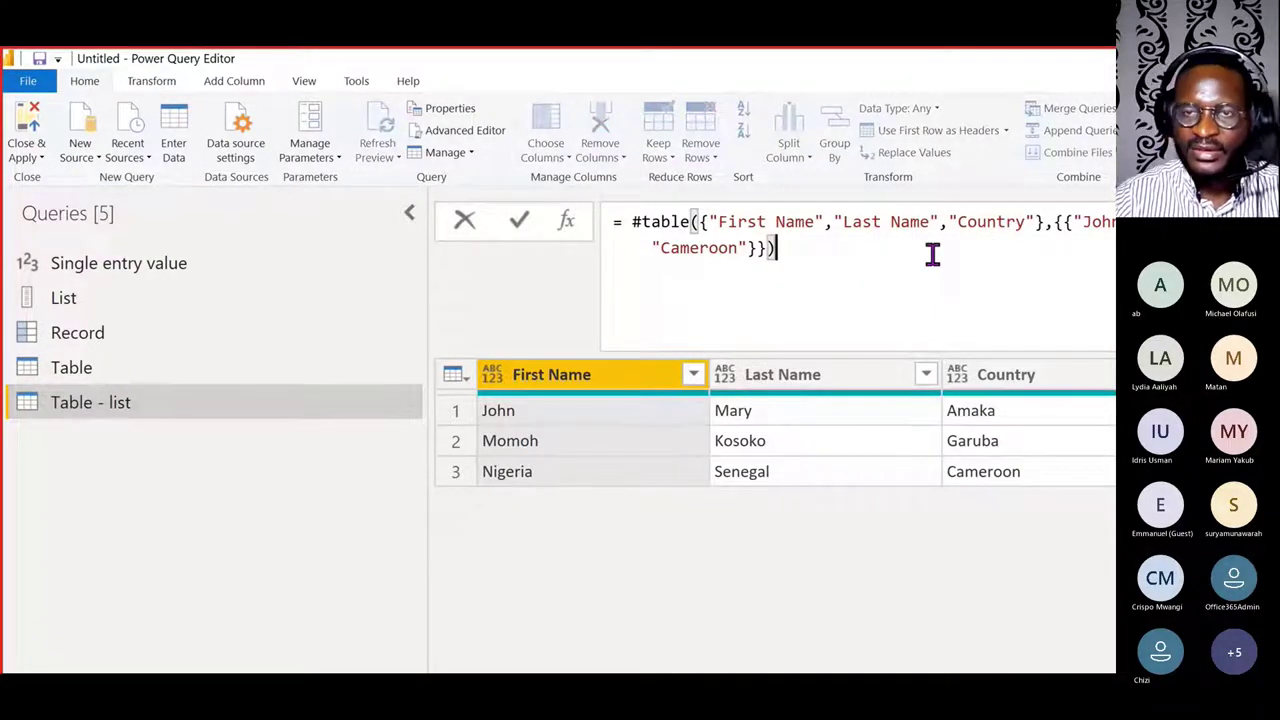
Append {1} to the Table - list formula to return the second row as a record.
text({)
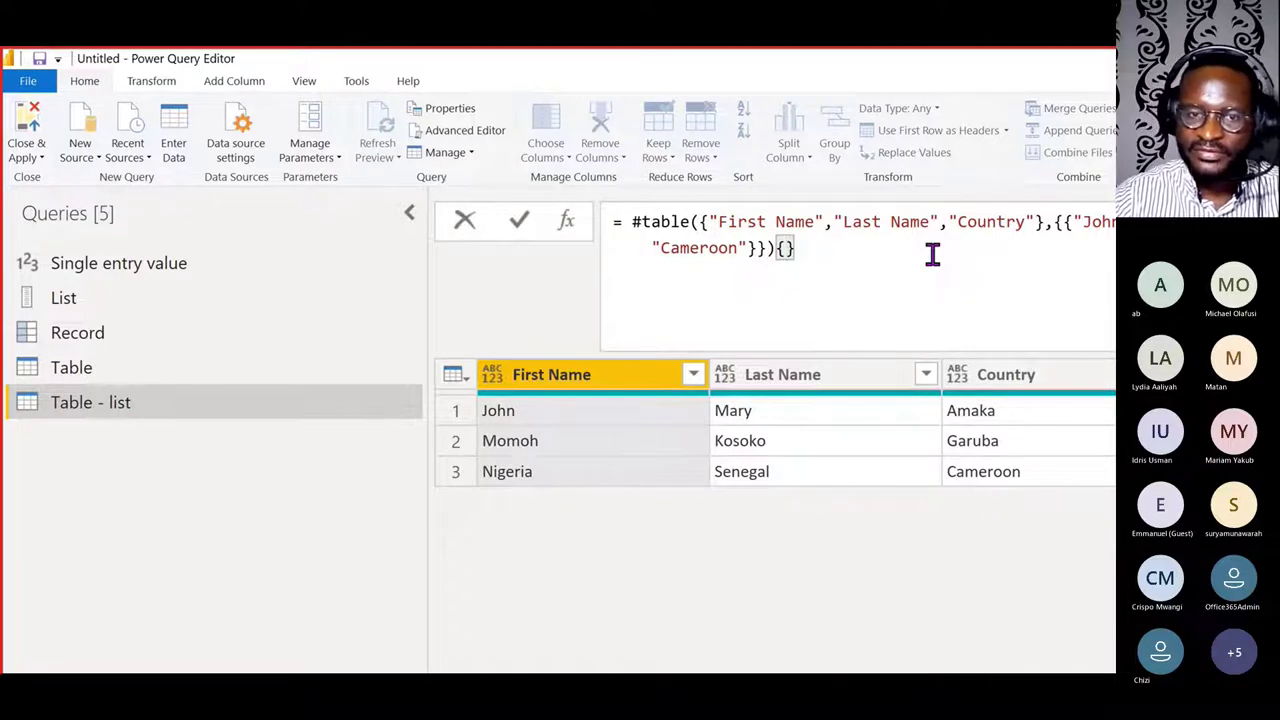
text(2)
key(BackSpace)
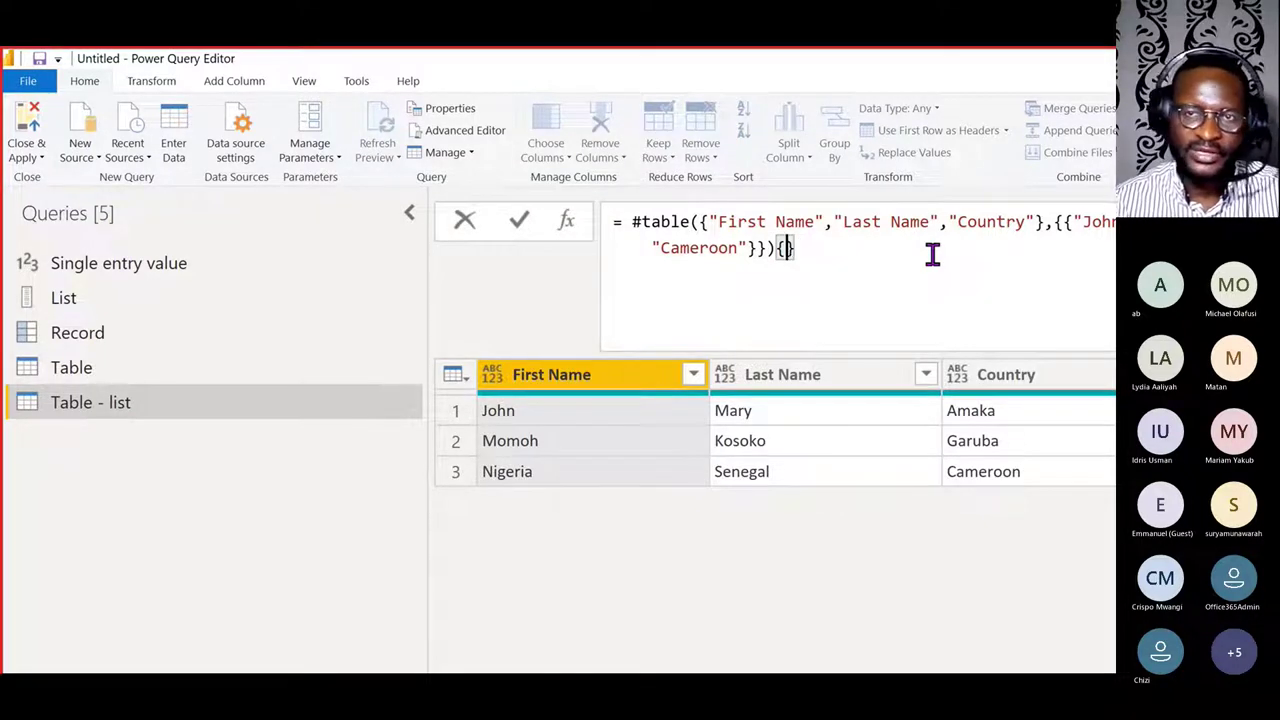
text(1)
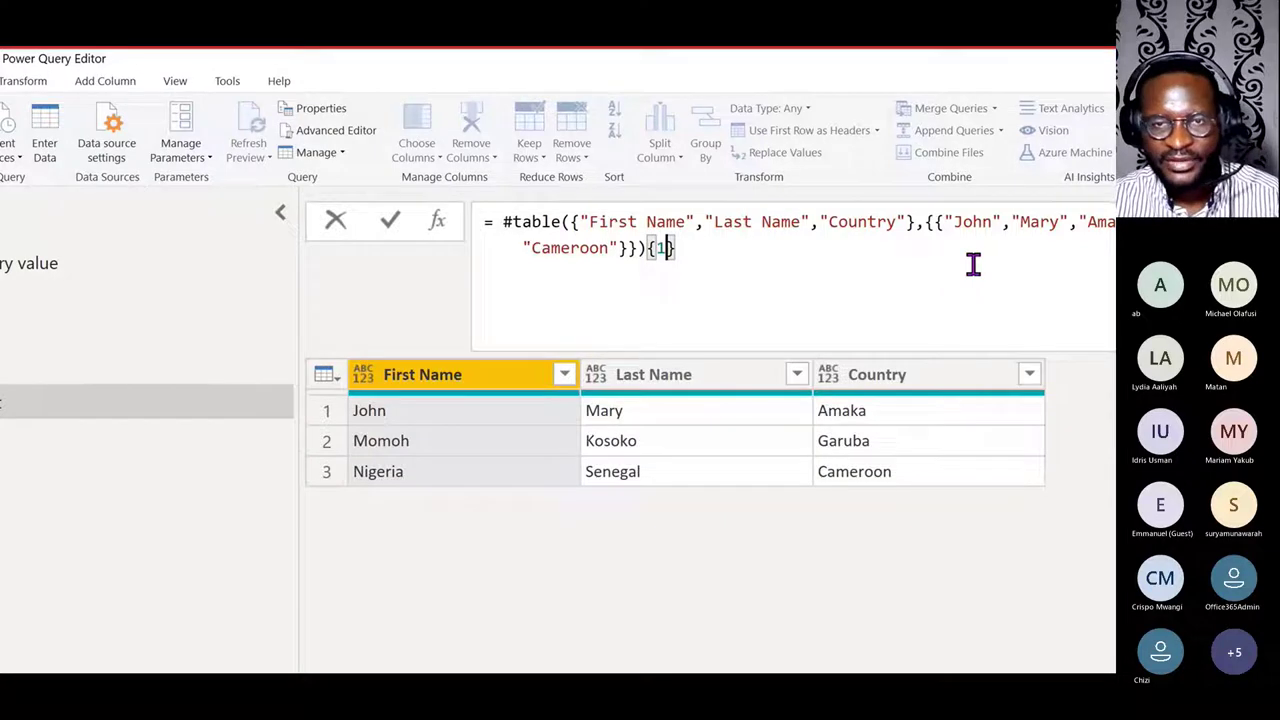
key(shift+Return)
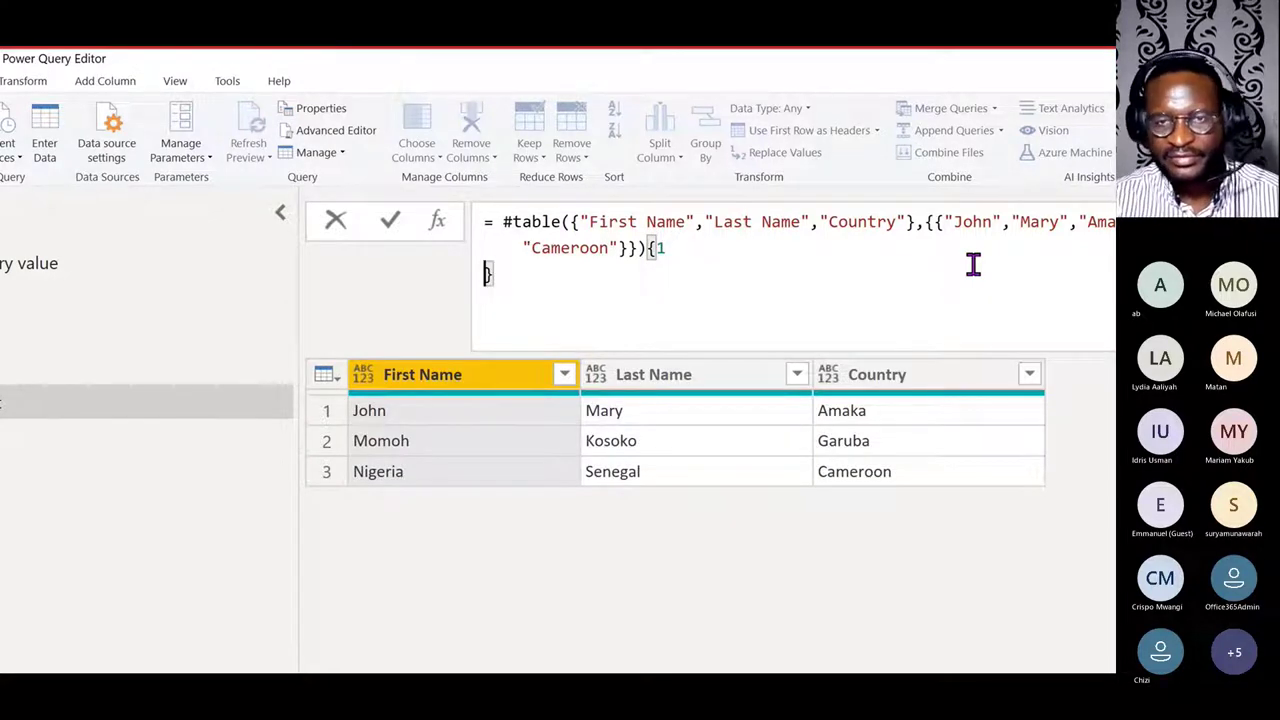
key(BackSpace)
click(392, 224)
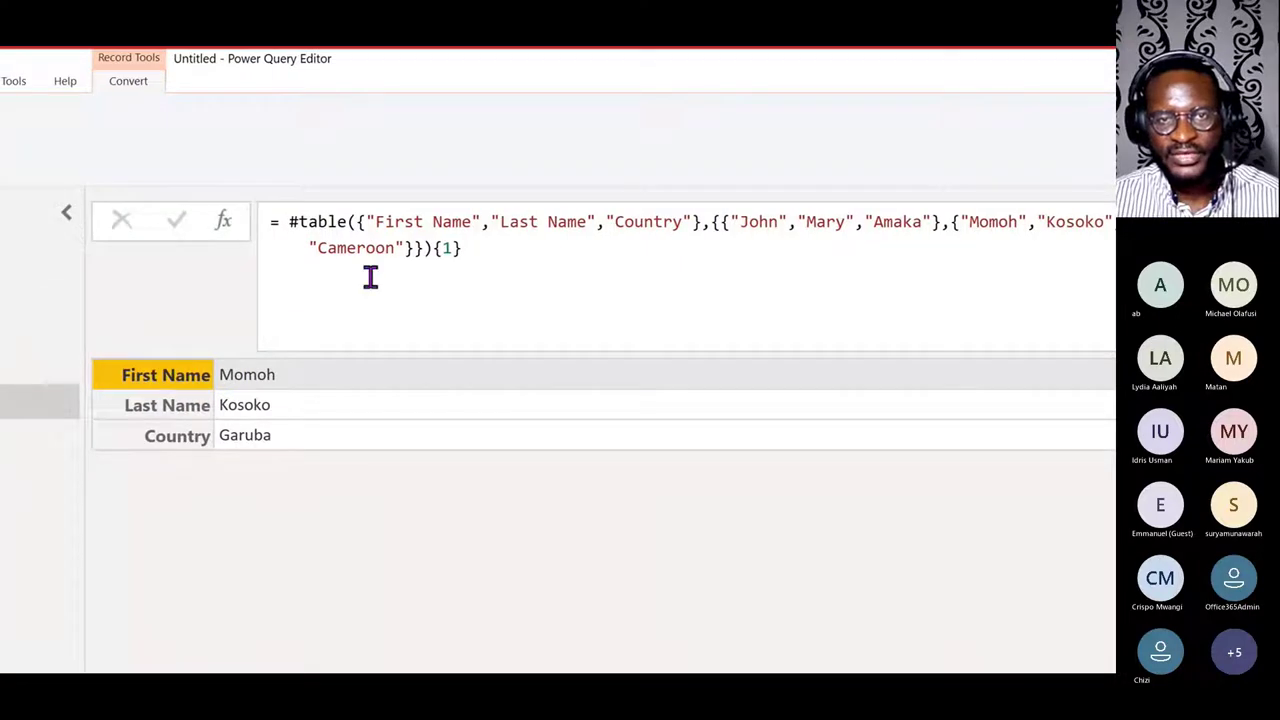
Change the row index to {0} so the first row is returned.
click(451, 247)
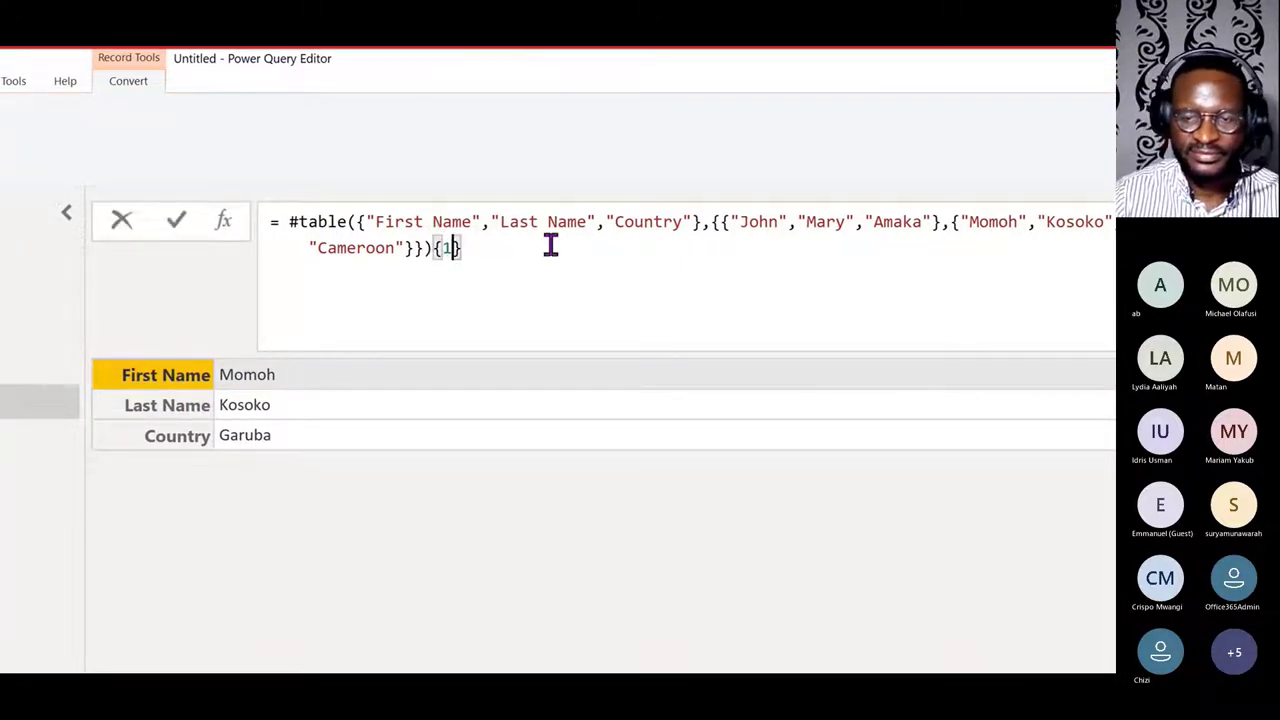
key(BackSpace)
text(0)
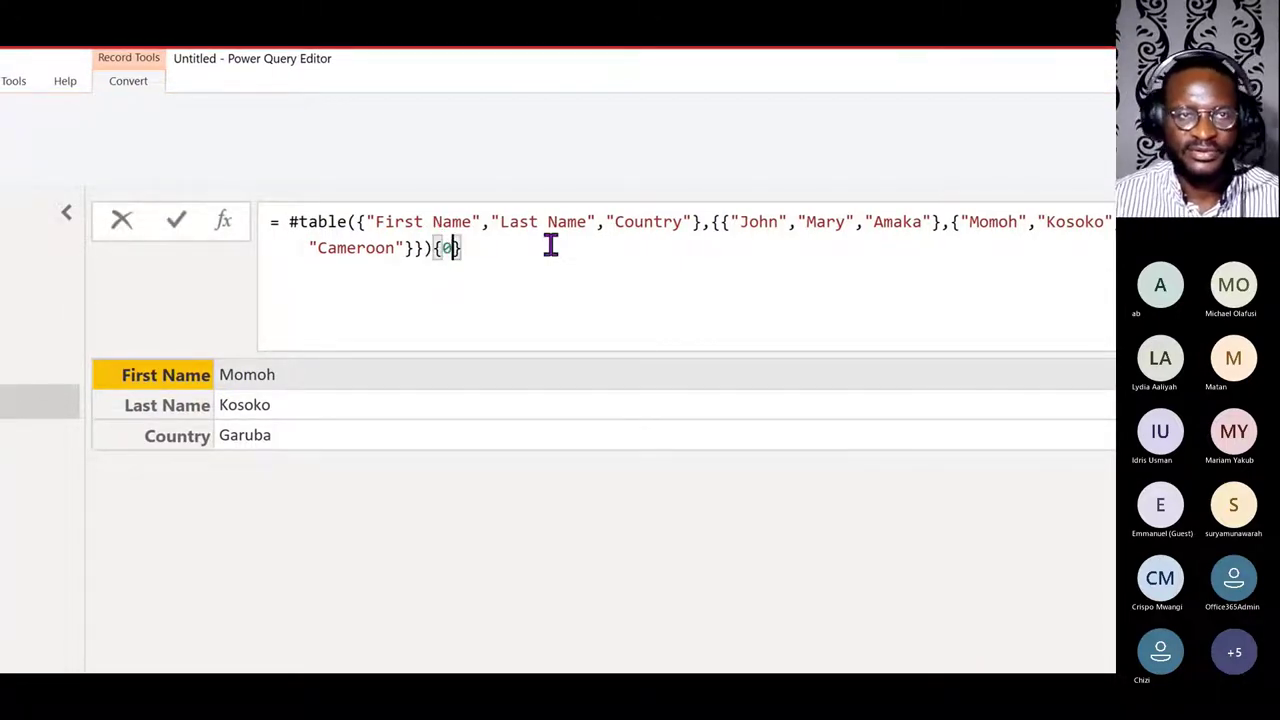
click(170, 225)
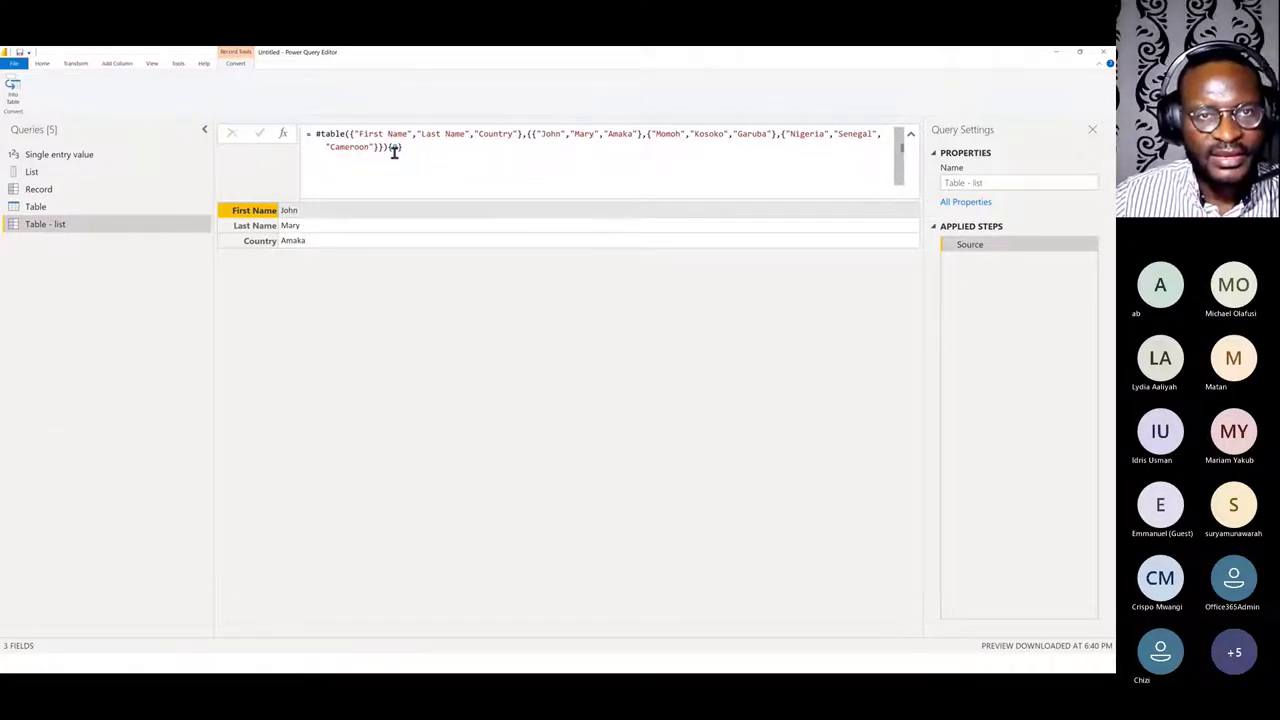
Remove {0} from the Table - list formula to show the full table again.
drag(387, 147, 421, 145)
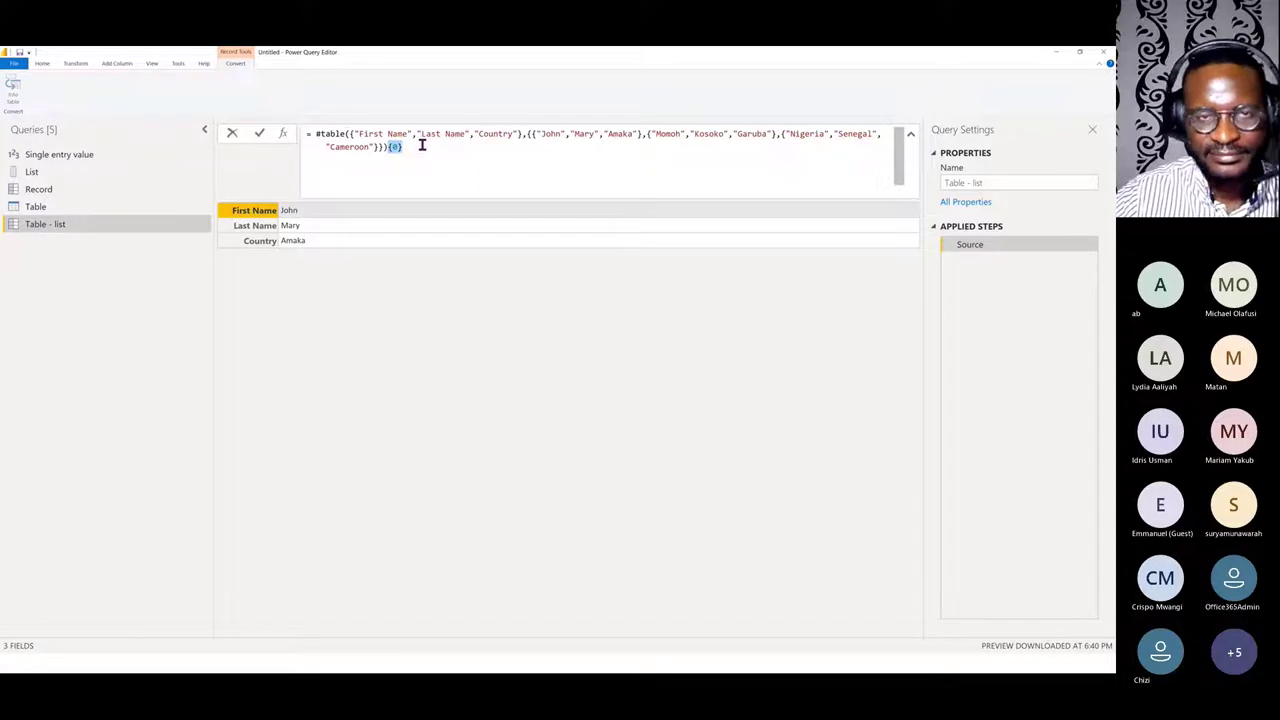
key(BackSpace)
key(shift+Return)
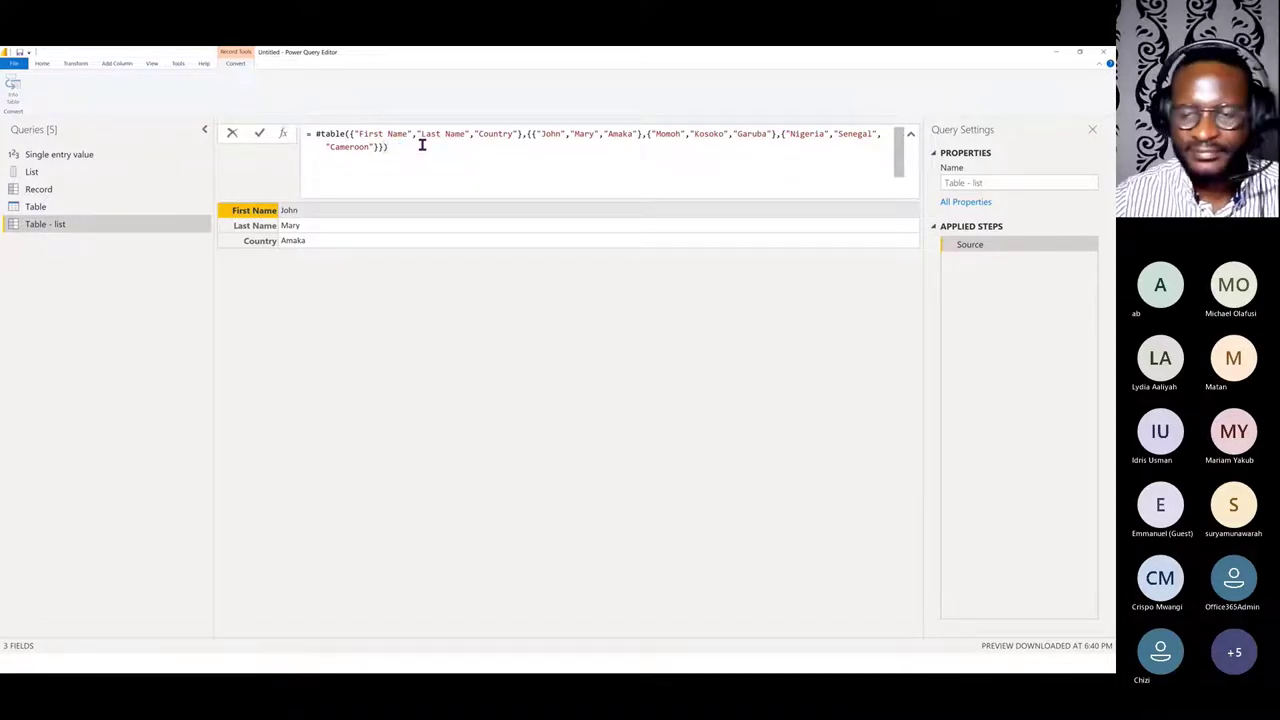
click(258, 134)
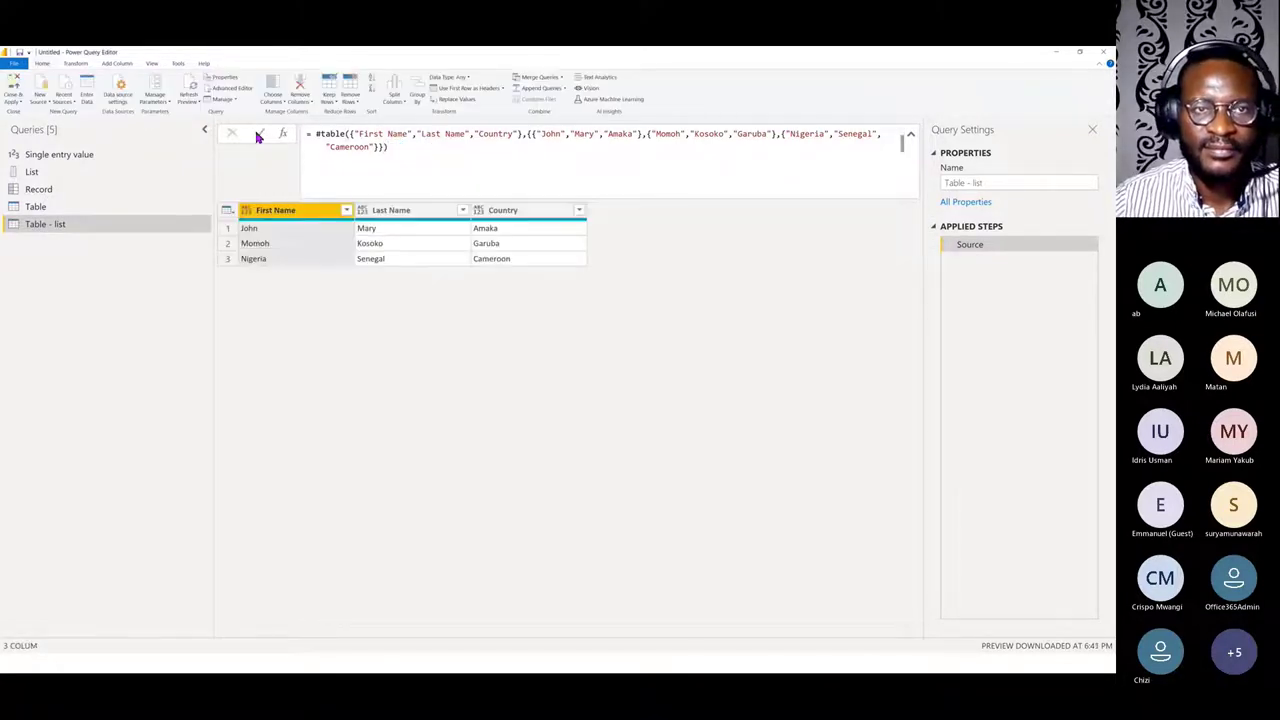
Retype {0} at the formula's end, then view the Record and List queries.
click(398, 147)
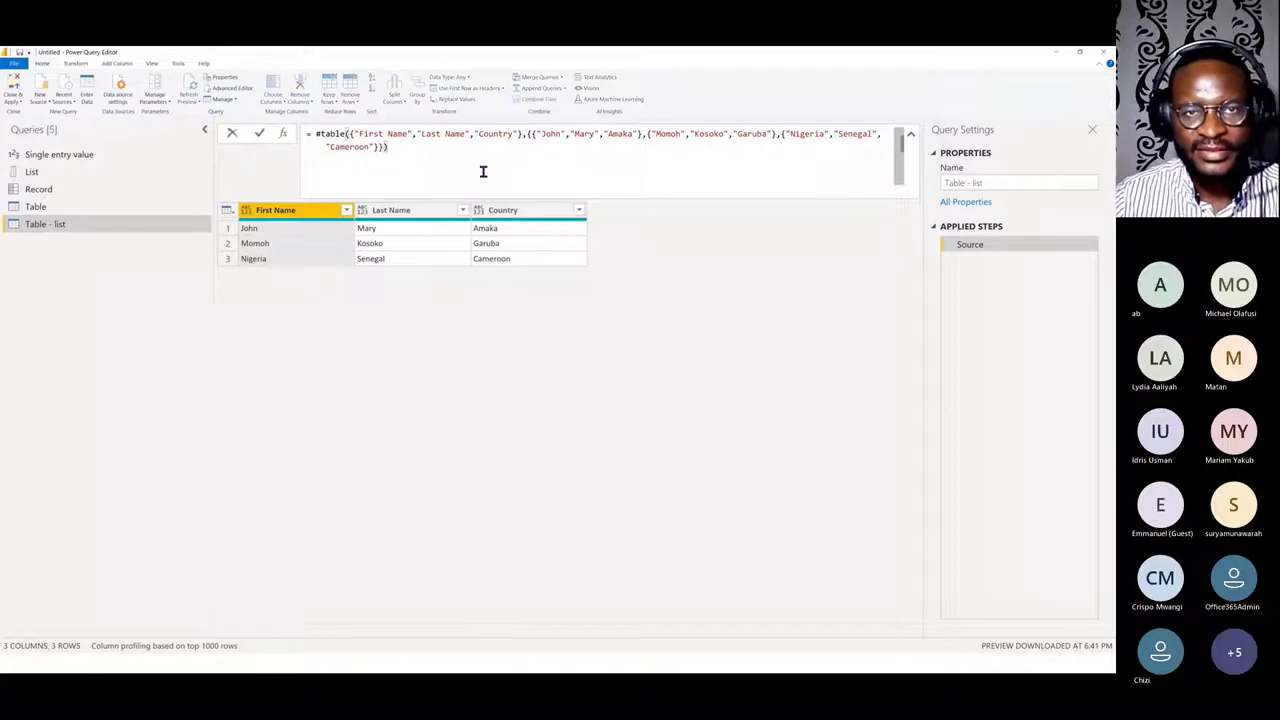
text({)
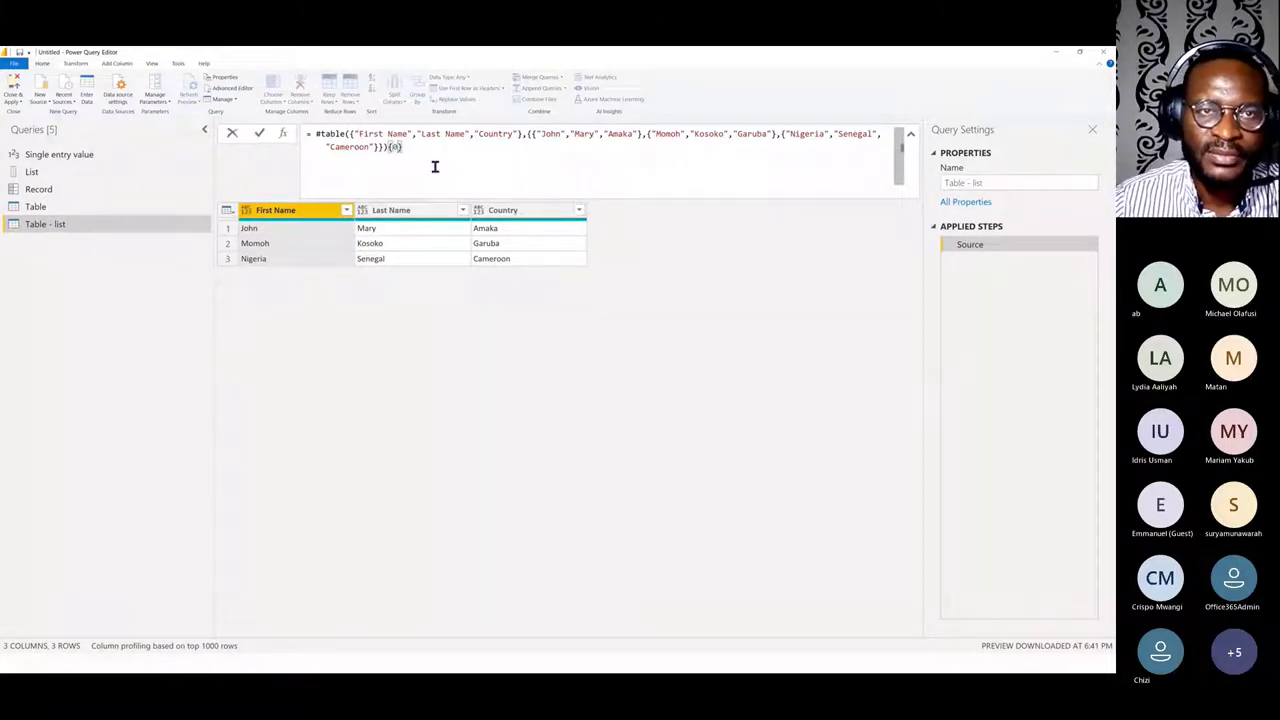
text(0)
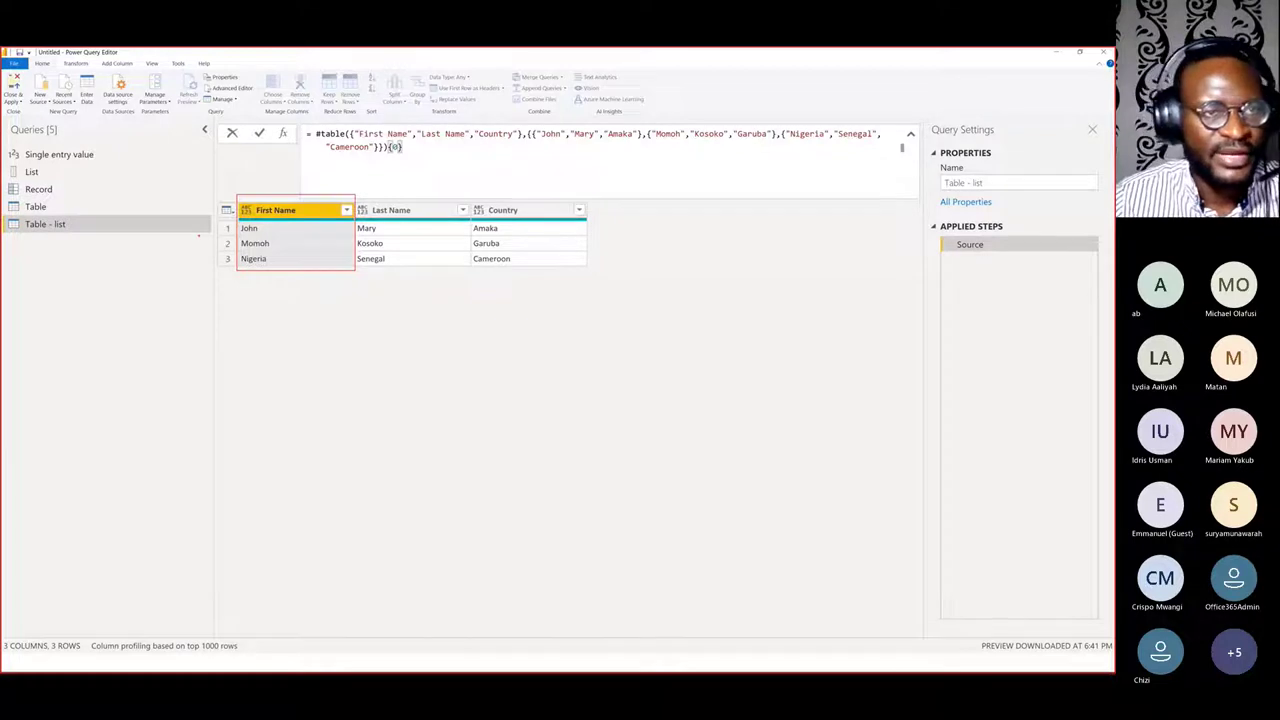
click(58, 188)
click(88, 174)
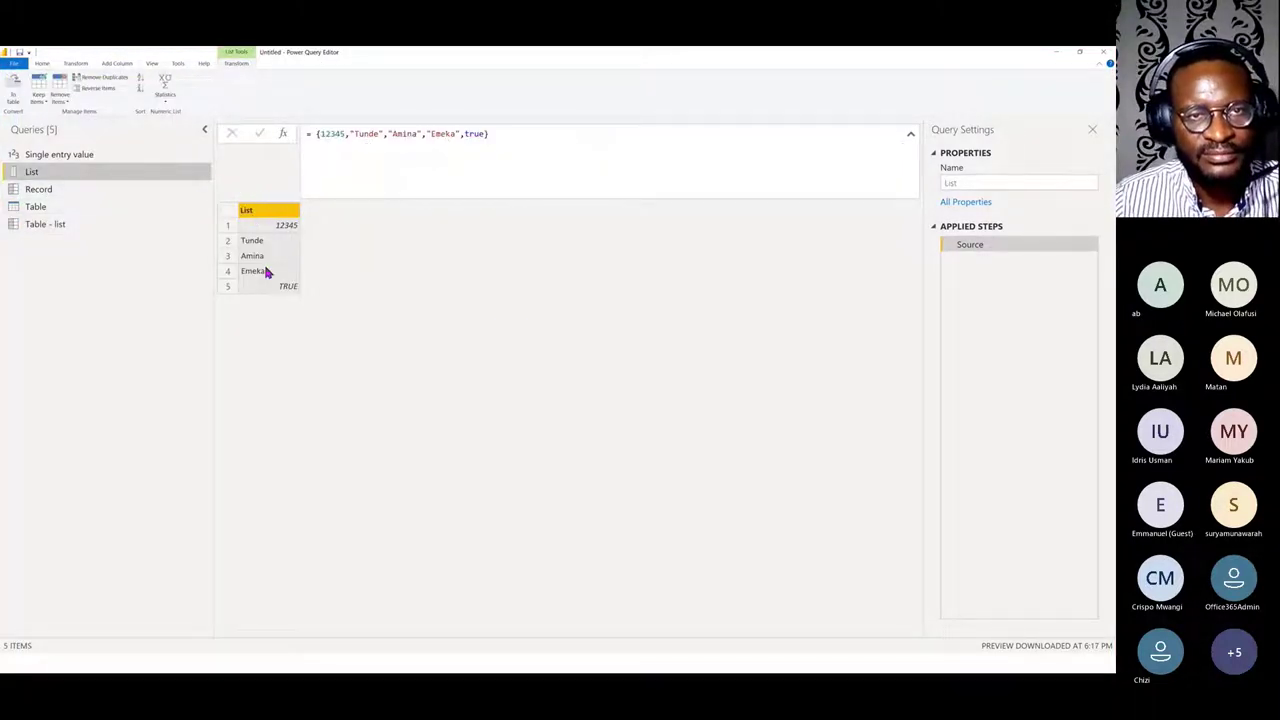
Replace 12345 with a first name and delete TRUE, leaving a four-name list.
double_click(342, 133)
text(")
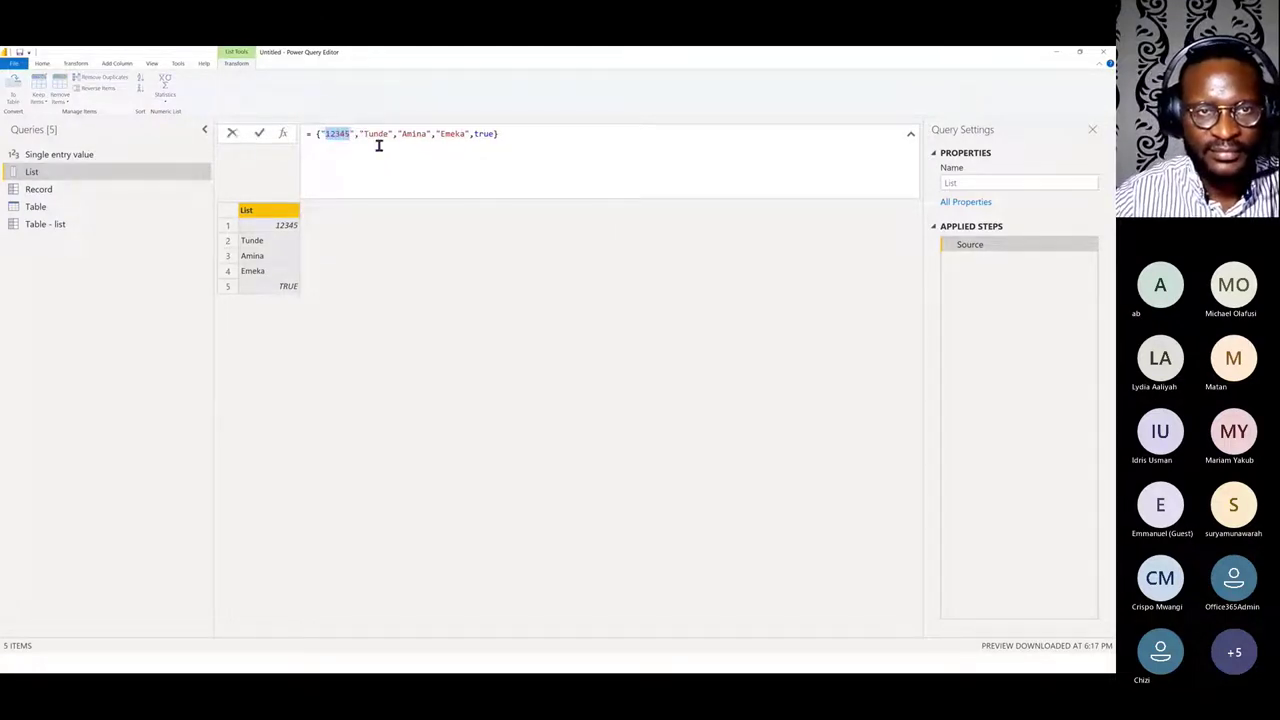
text(Michael)
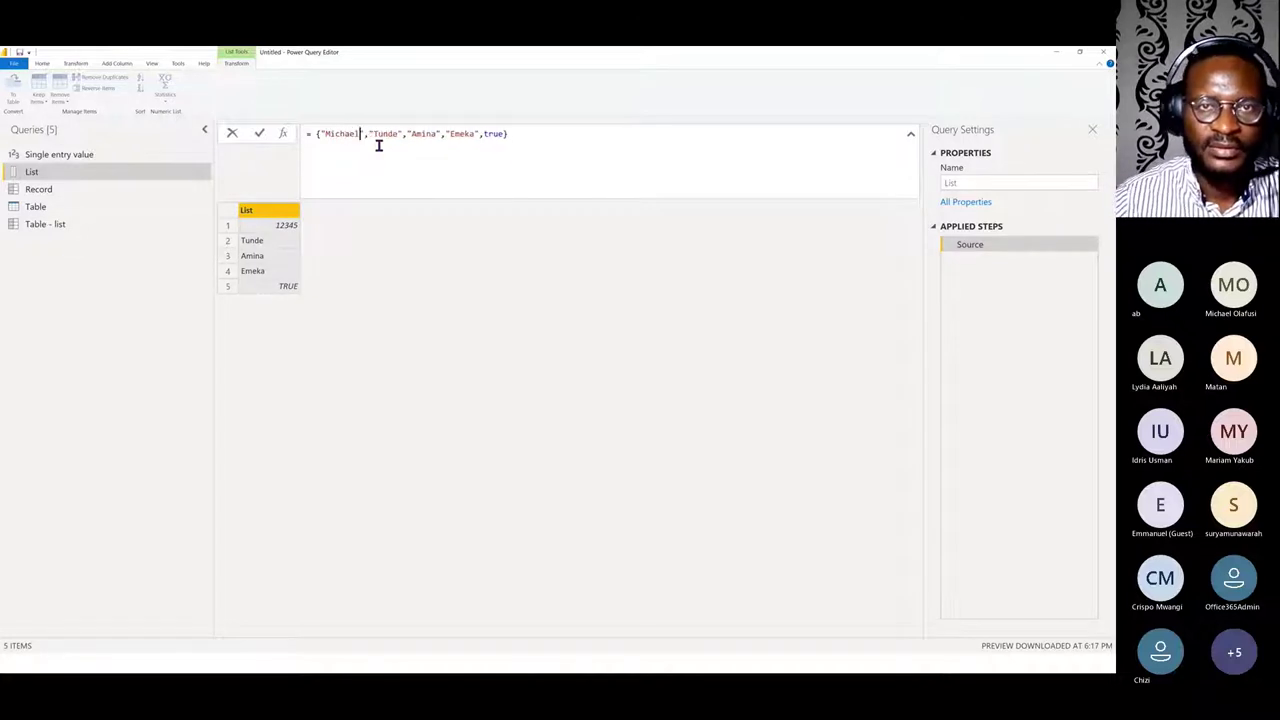
double_click(491, 132)
key(BackSpace)
key(BackSpace)
key(shift+Return)
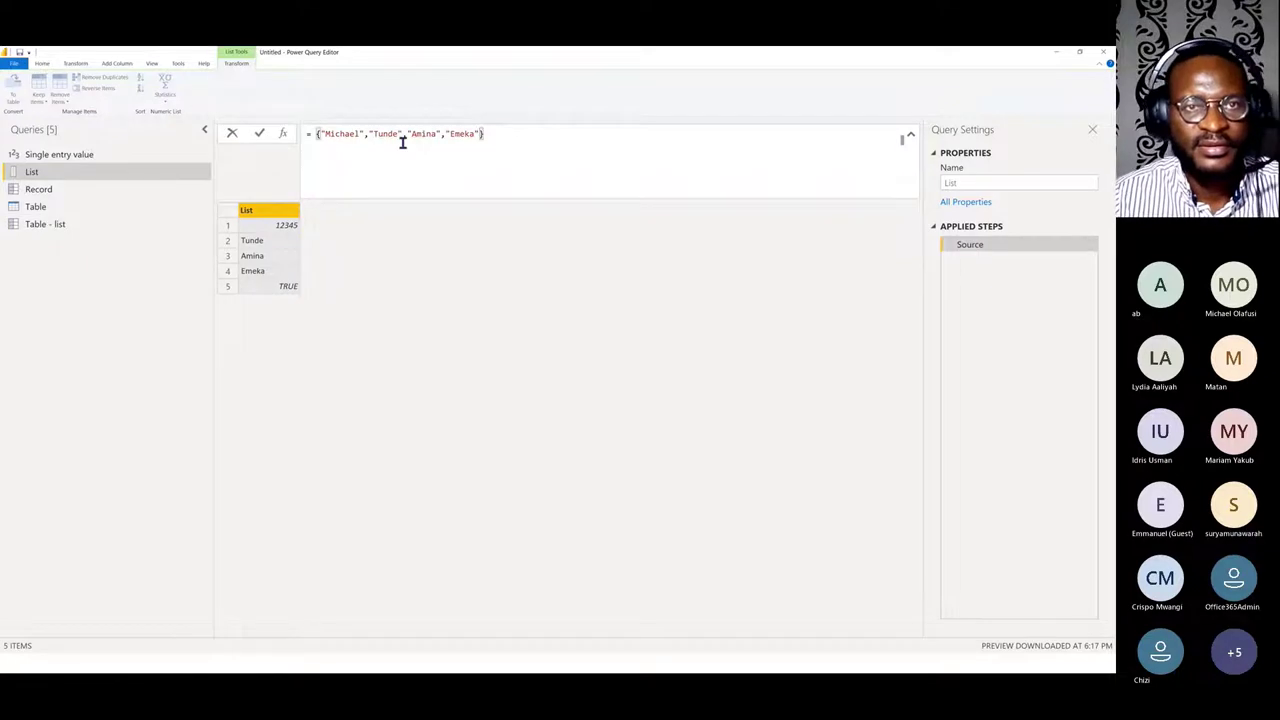
click(261, 134)
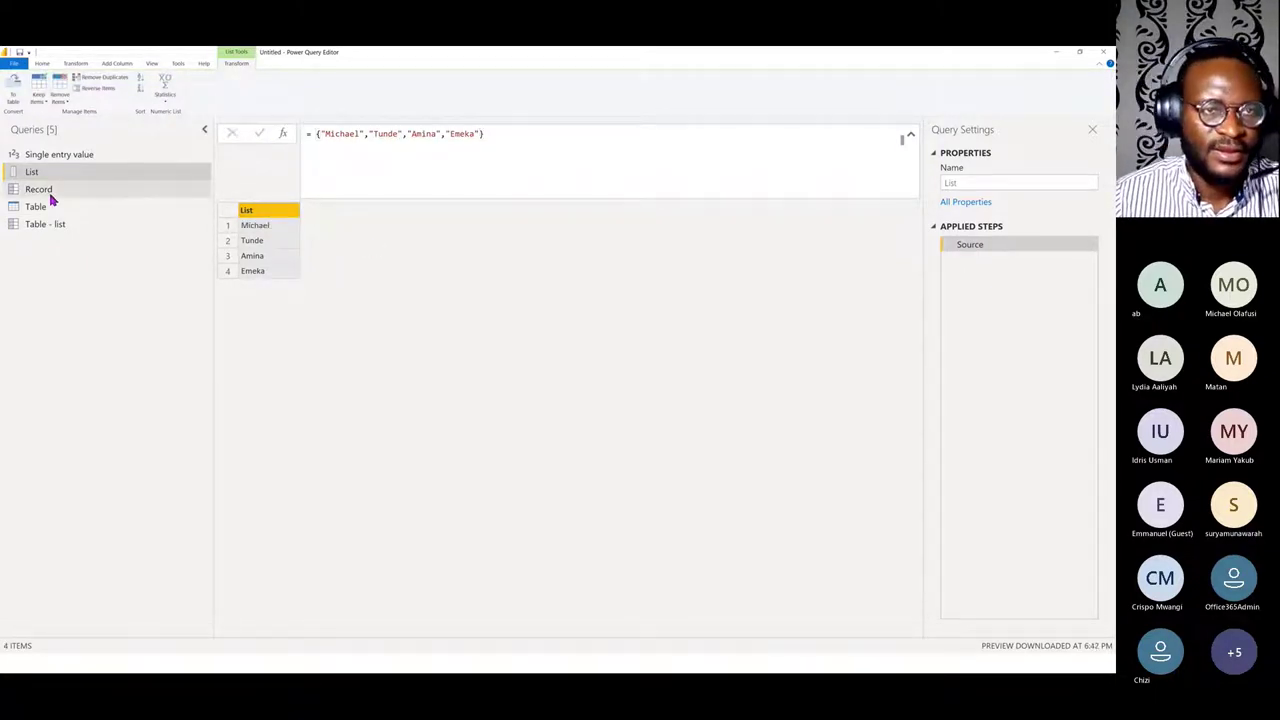
Revisit the Table - list {0} formula and the Record query, then return to List.
click(40, 225)
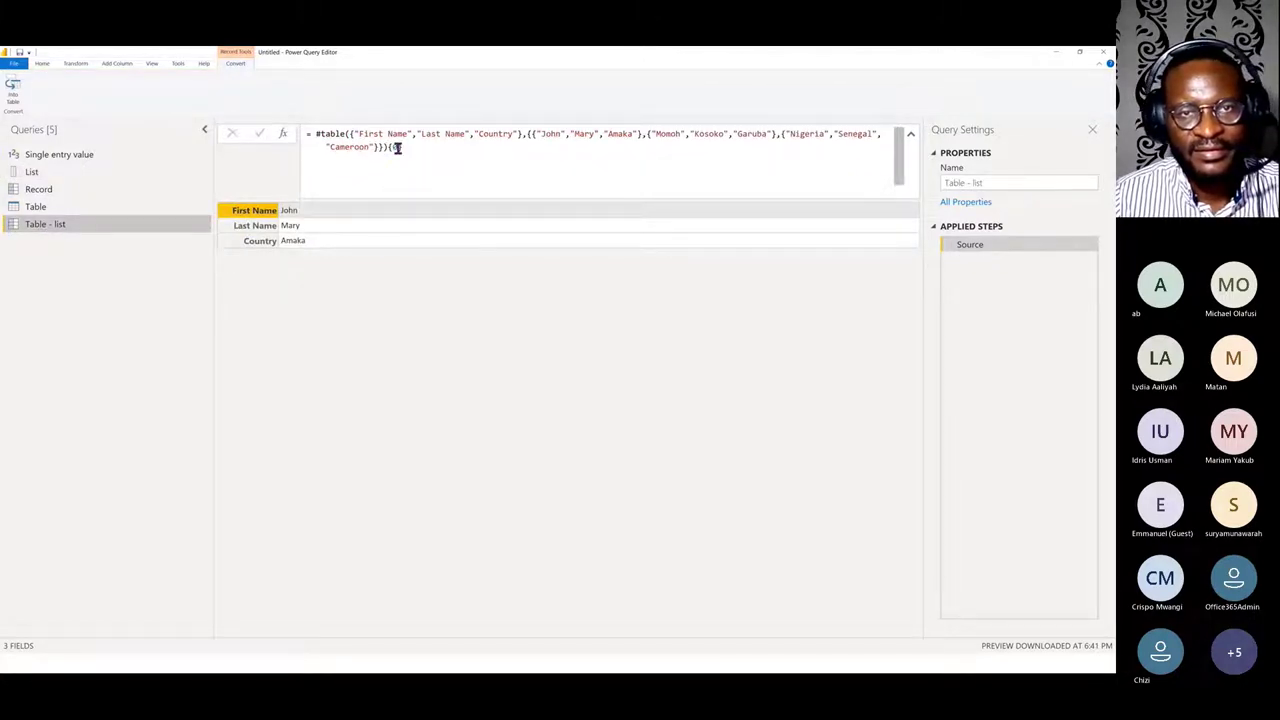
drag(403, 147, 387, 147)
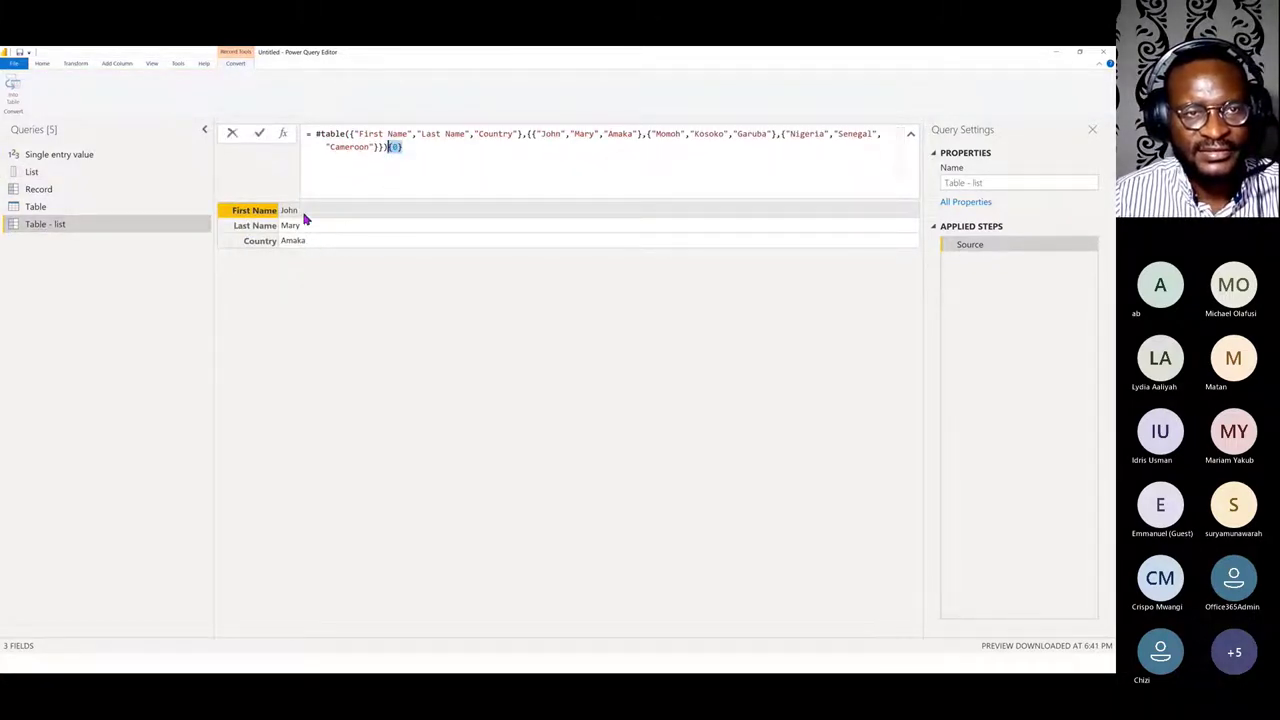
click(33, 174)
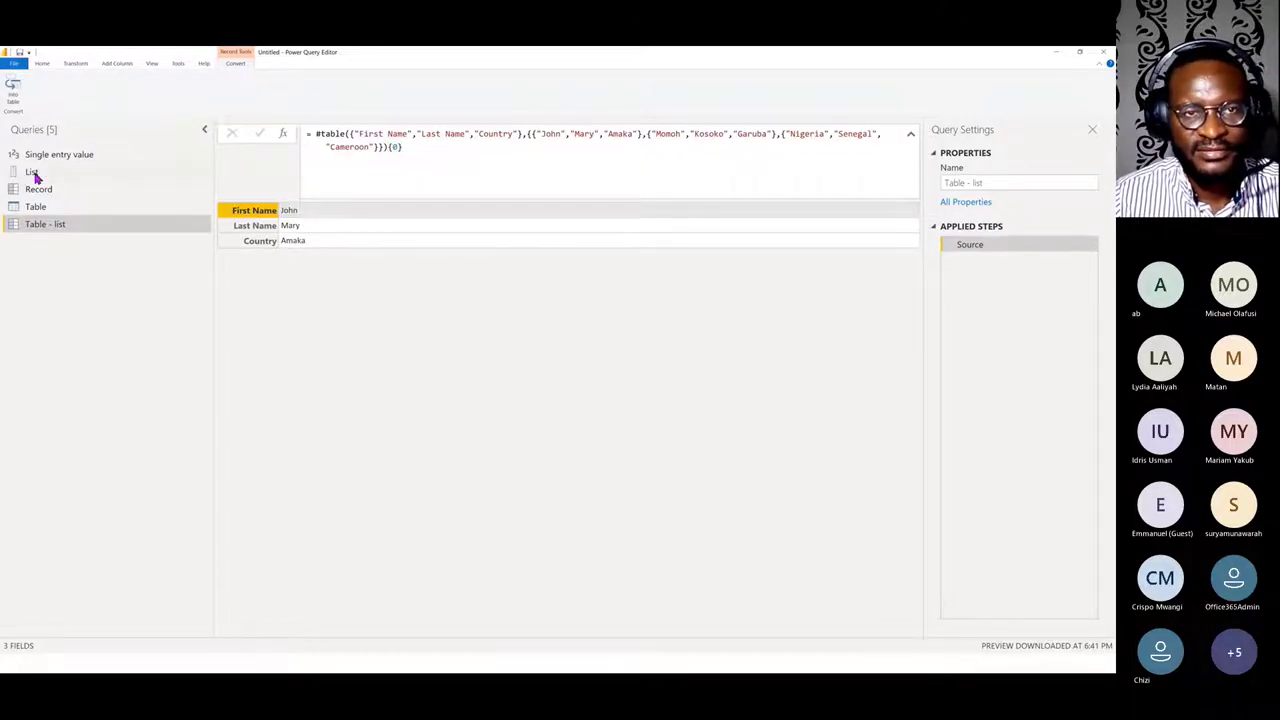
double_click(33, 174)
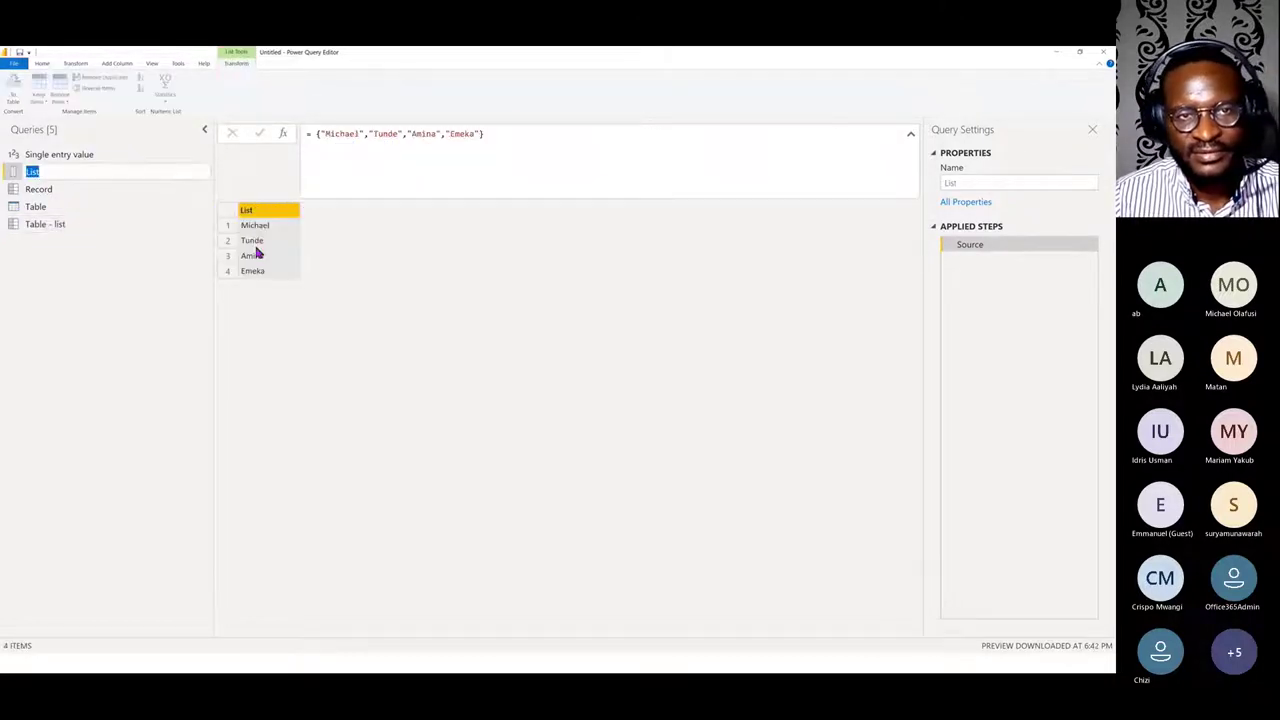
double_click(70, 190)
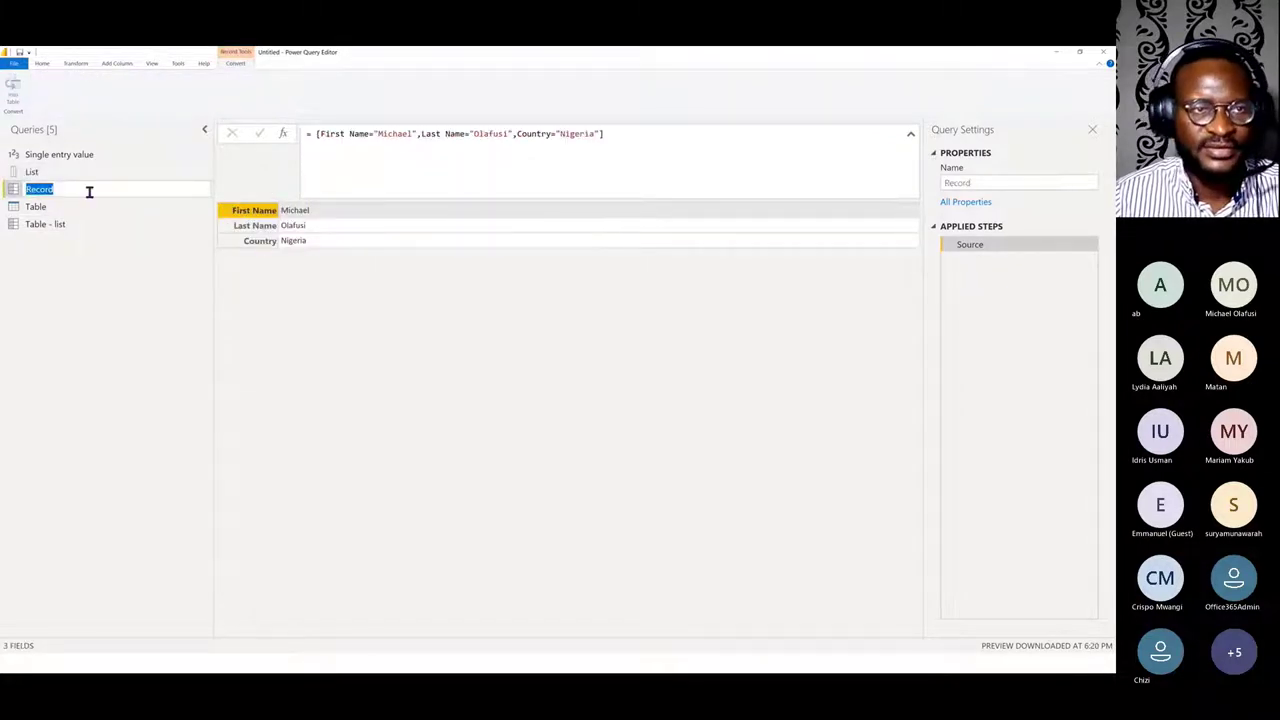
double_click(50, 226)
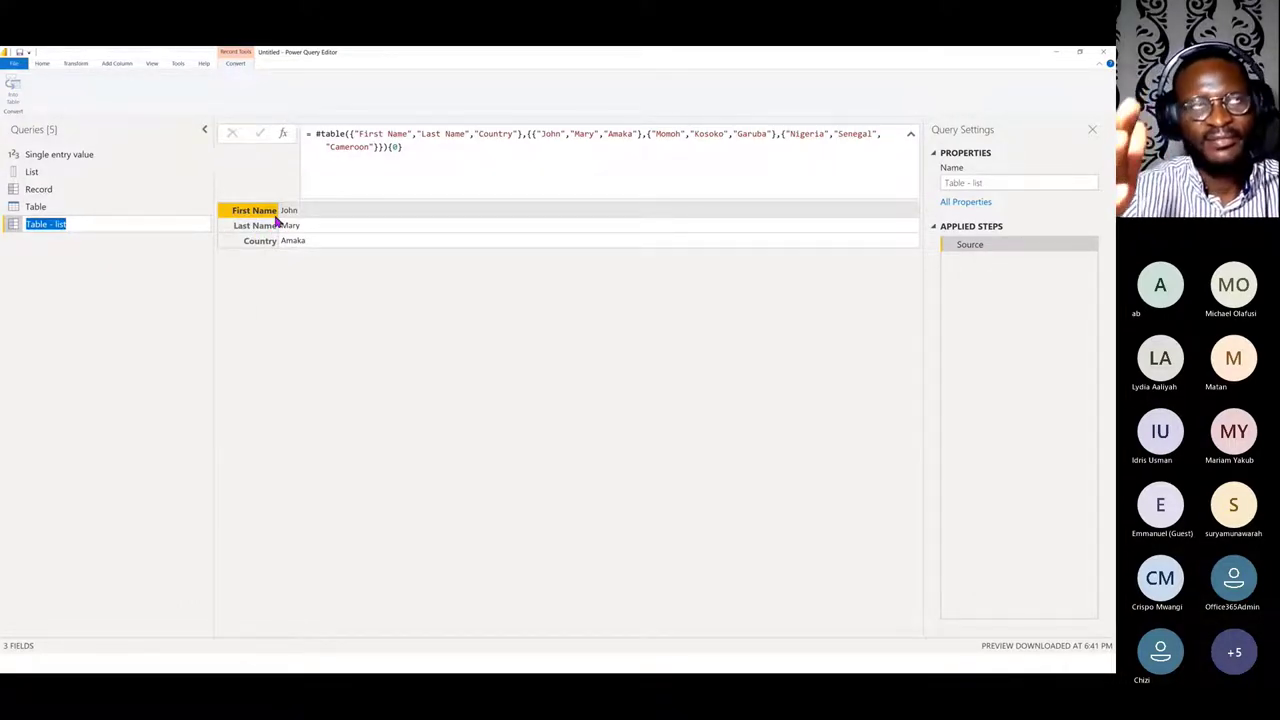
double_click(44, 172)
Append {0} to the List formula so it returns only its first item.
click(496, 133)
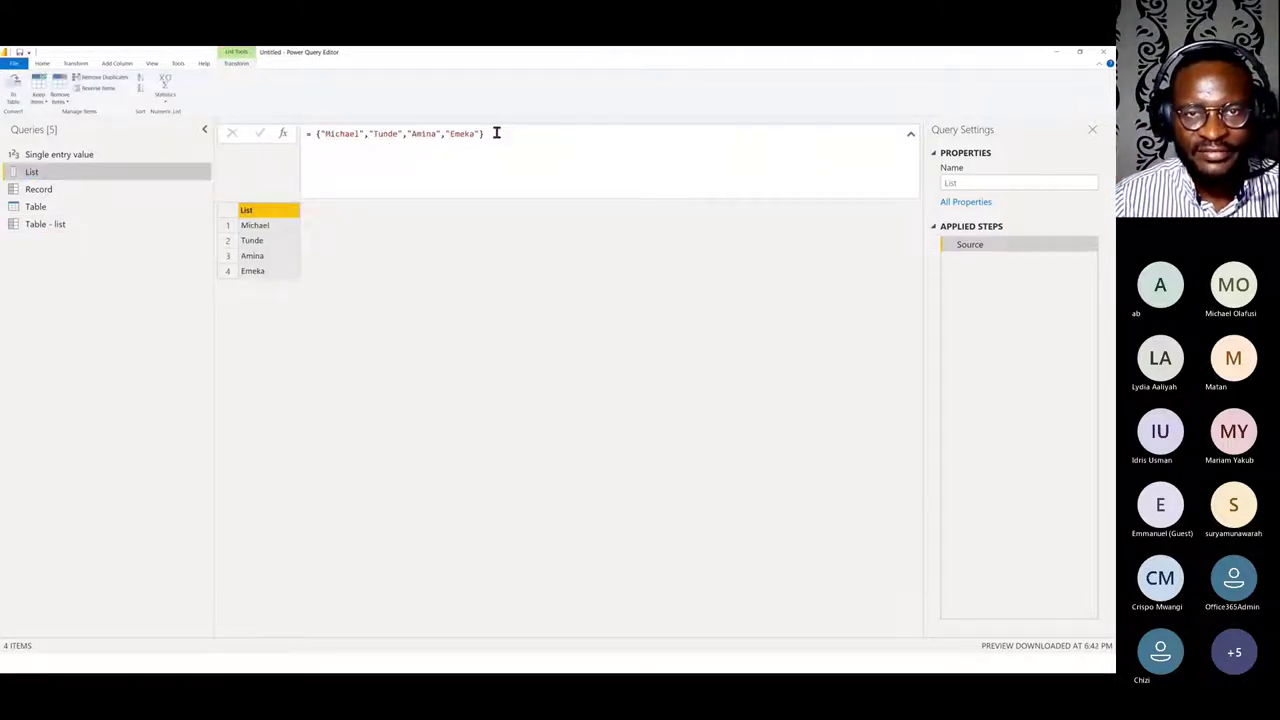
text({0})
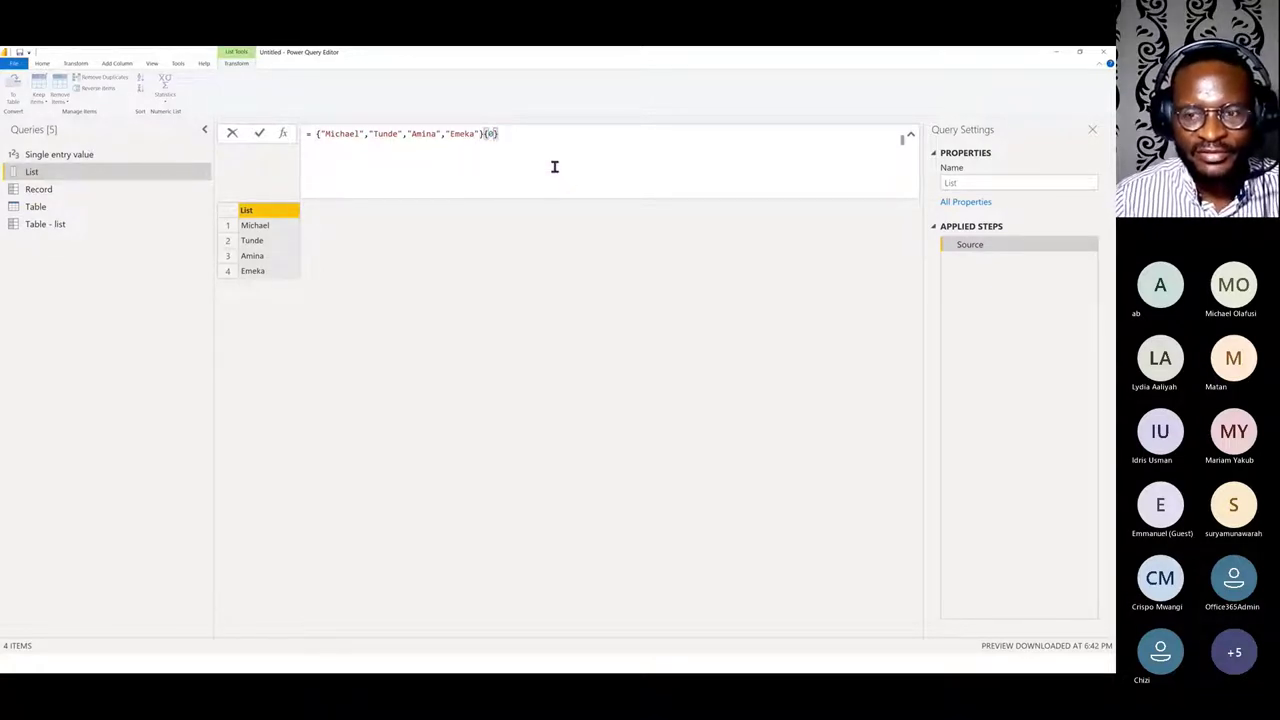
key(shift+Return)
key(BackSpace)
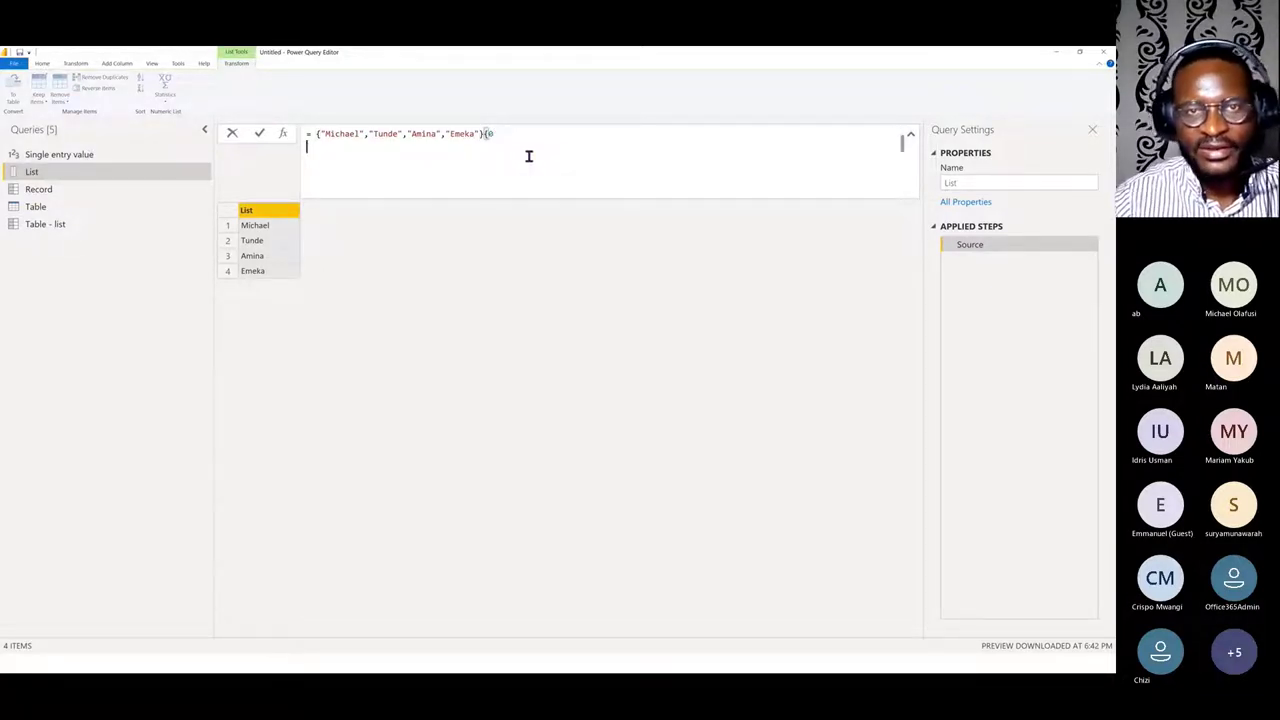
click(261, 135)
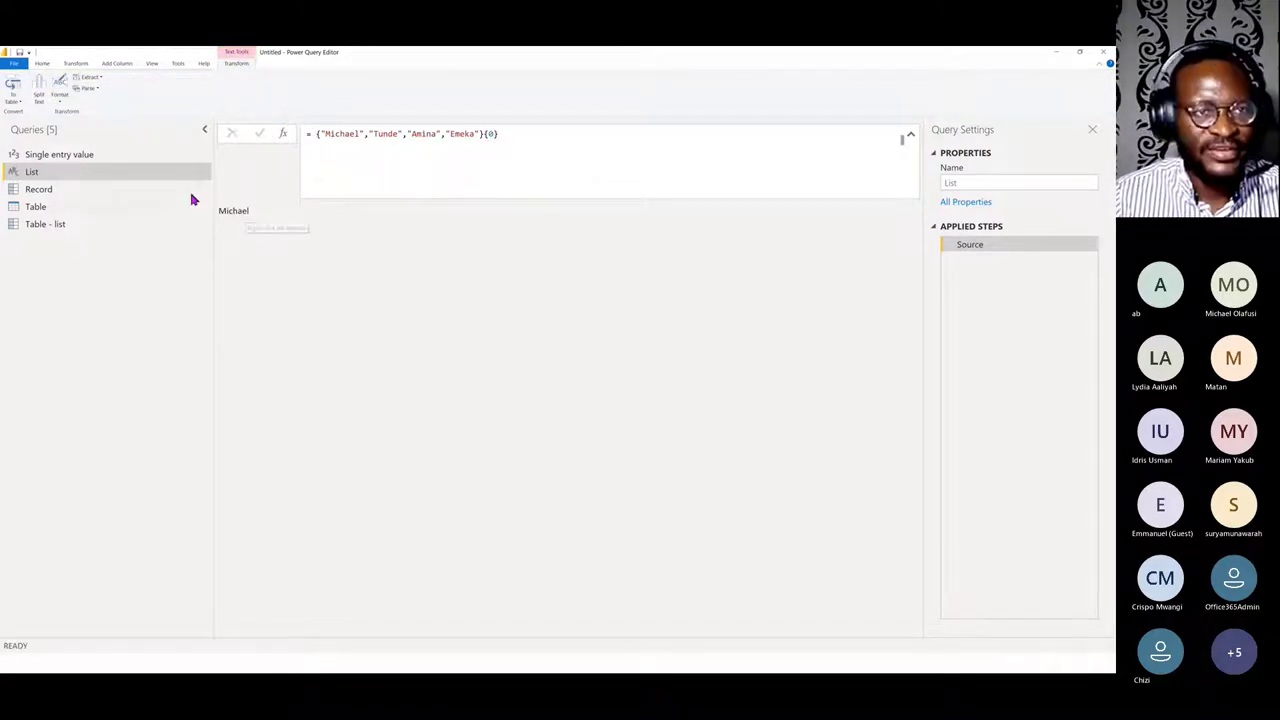
Compare with the {0} ending in Table - list, then return to the List query.
click(45, 229)
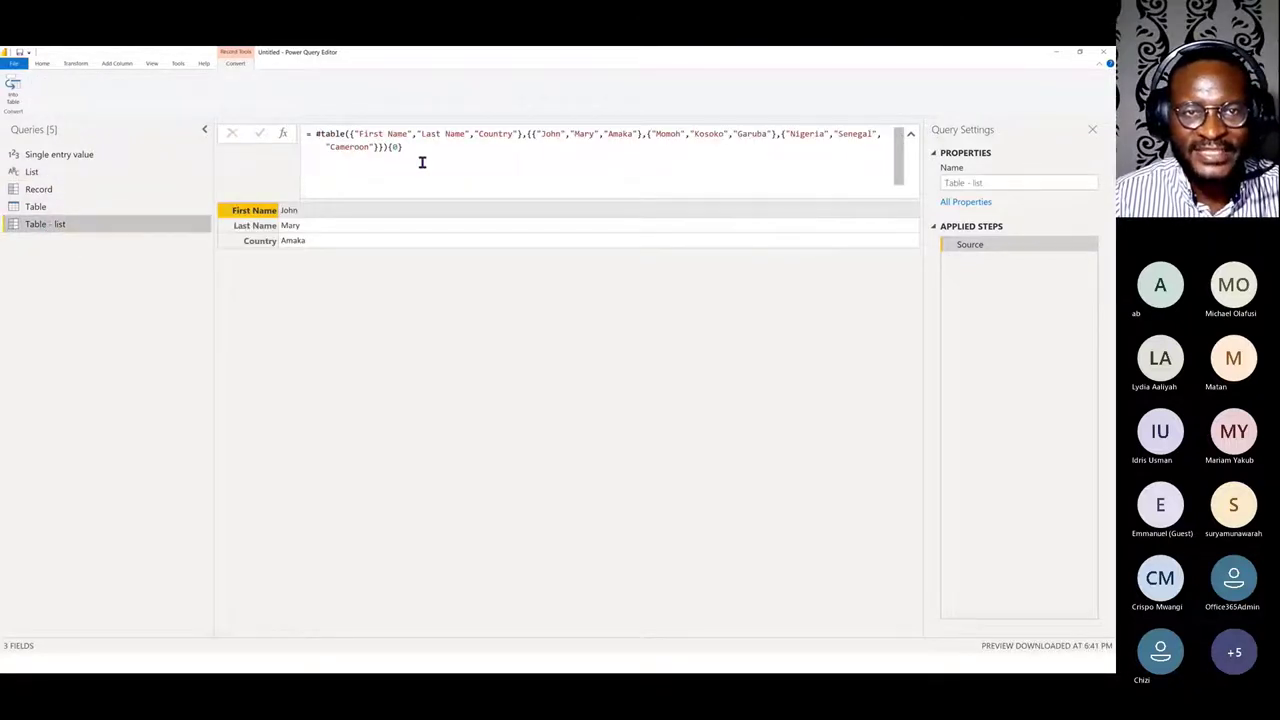
click(392, 147)
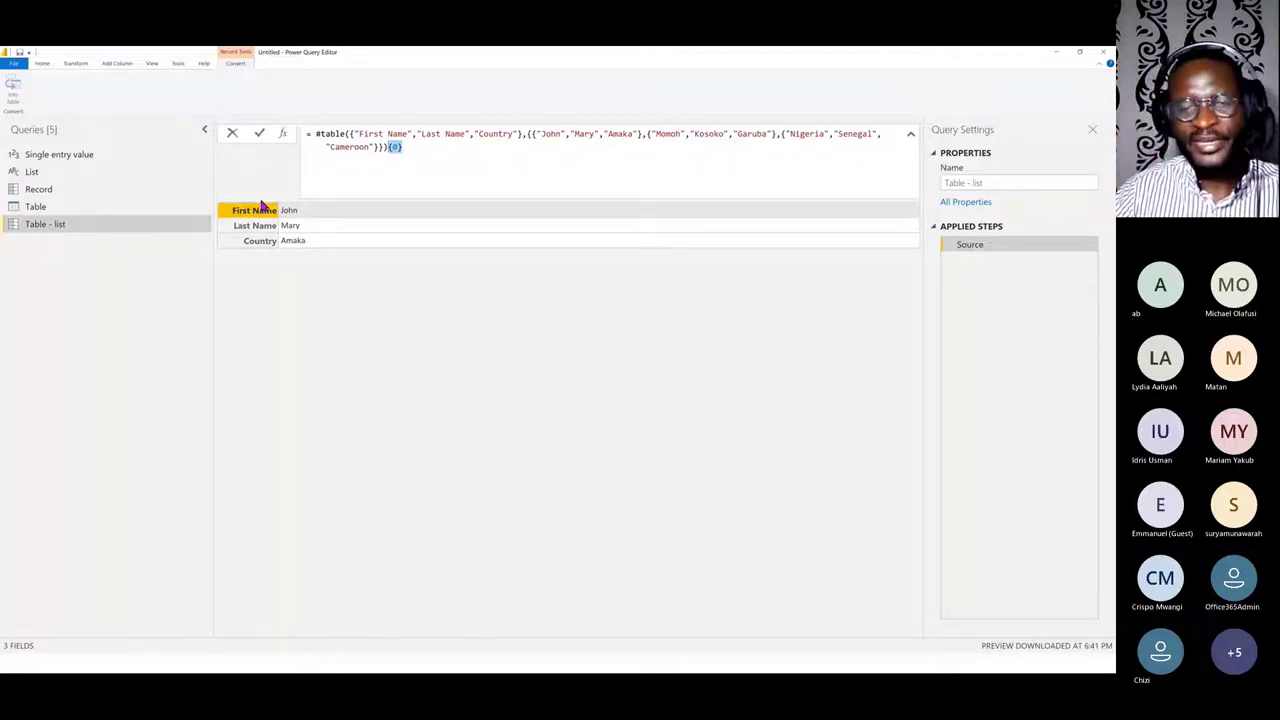
double_click(31, 171)
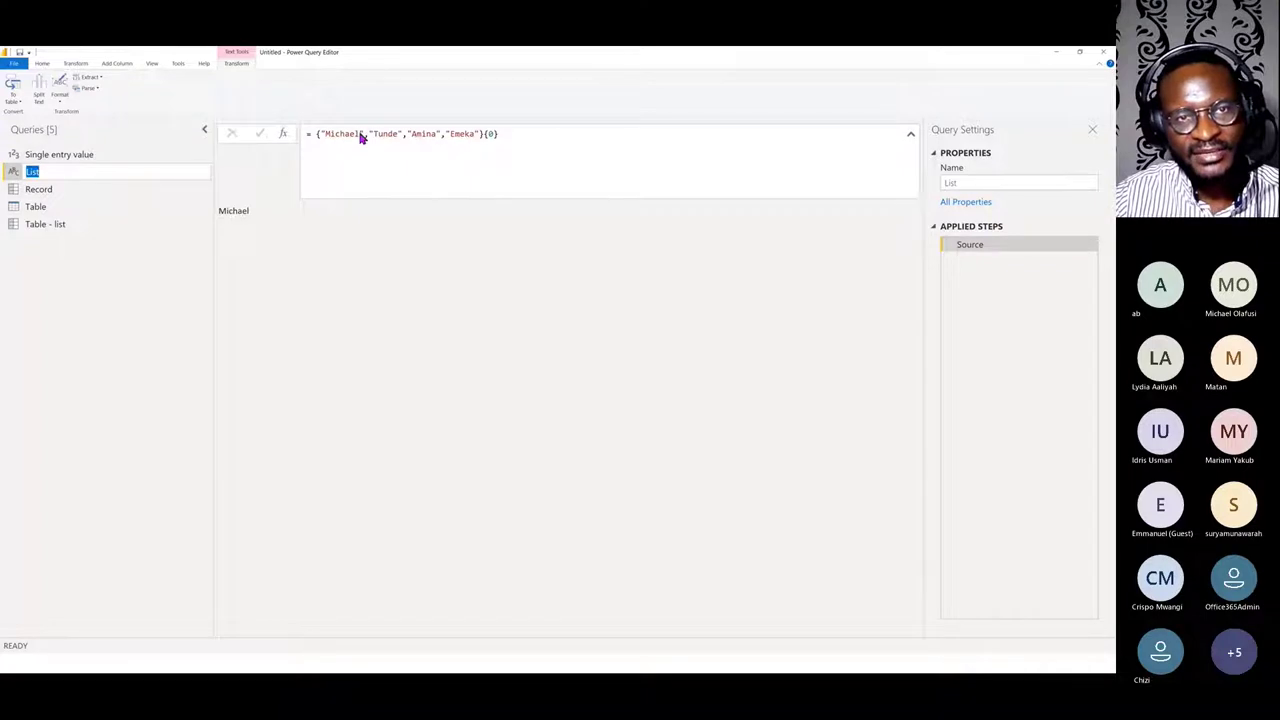
click(325, 134)
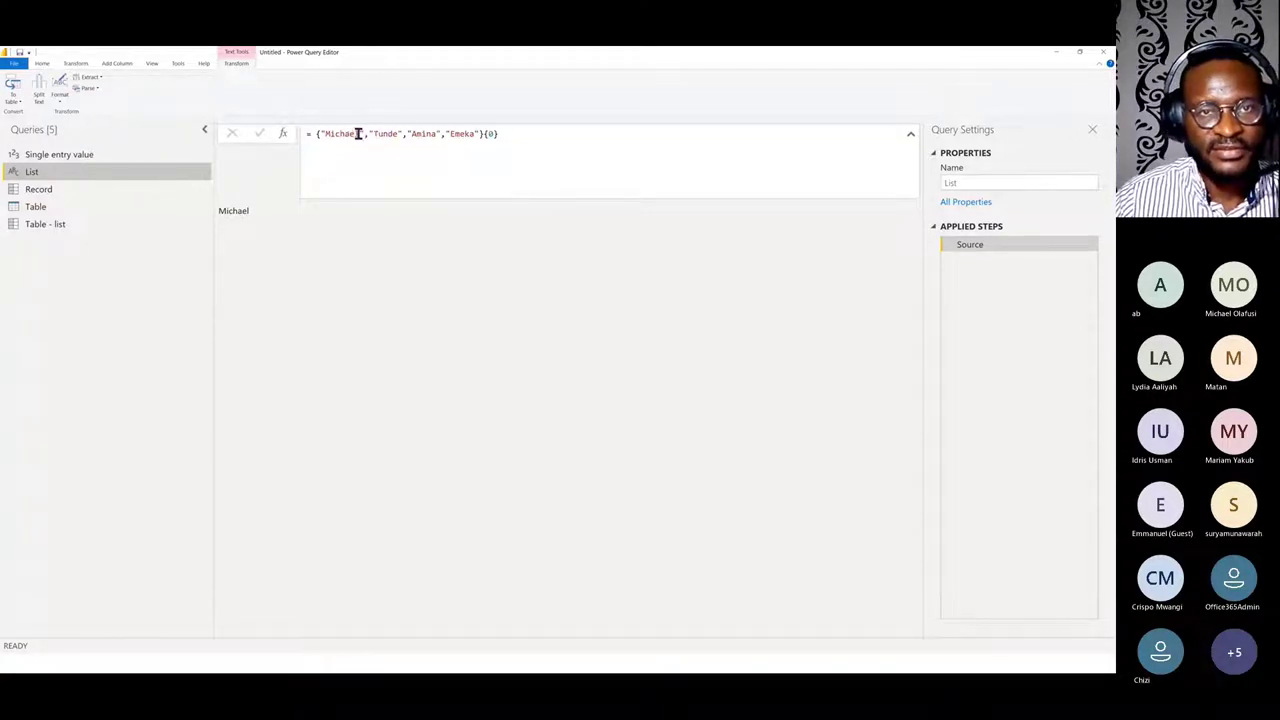
Replace the list's first name with a record holding a First Name field.
drag(357, 133, 324, 133)
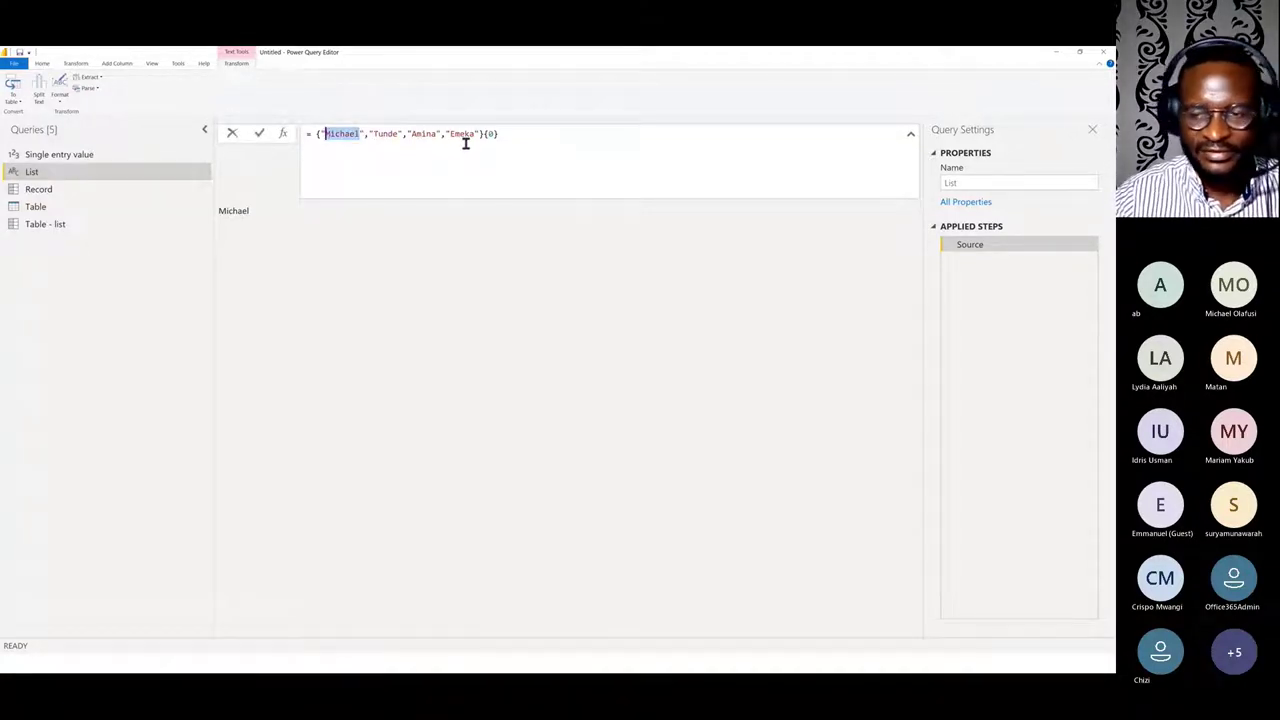
key(Delete)
key(Delete)
key(Delete)
key(BackSpace)
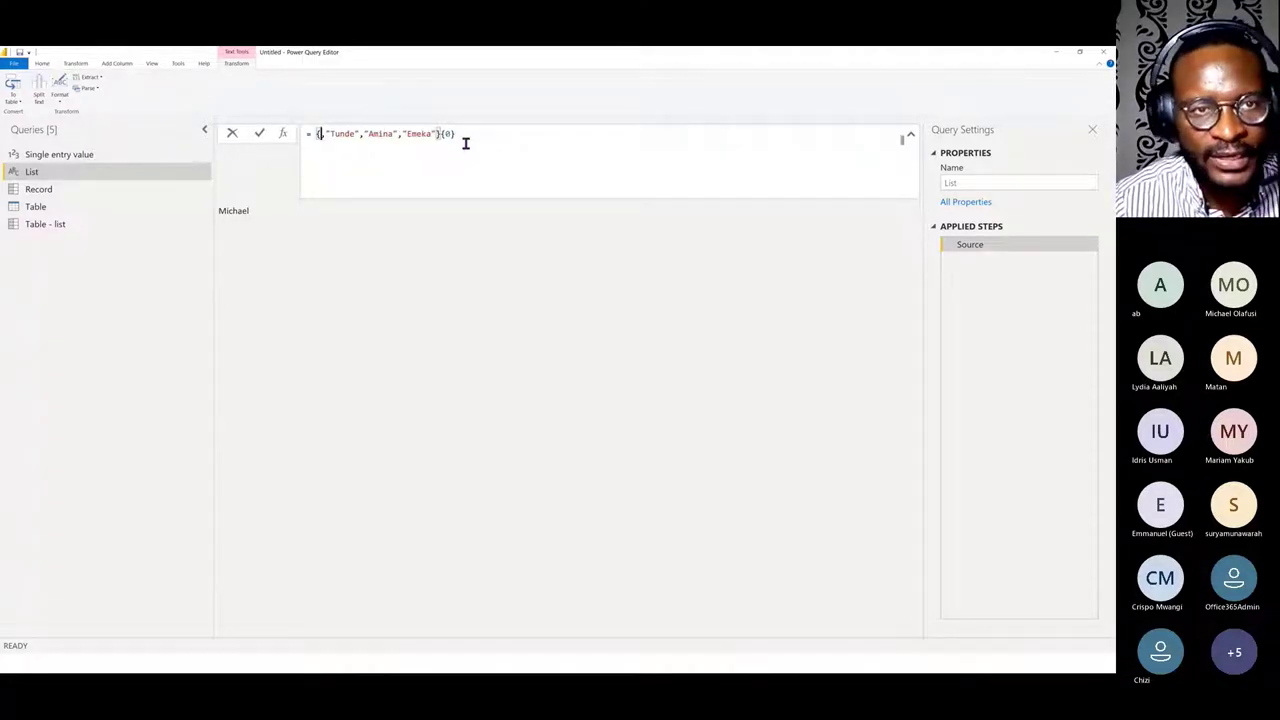
text([],)
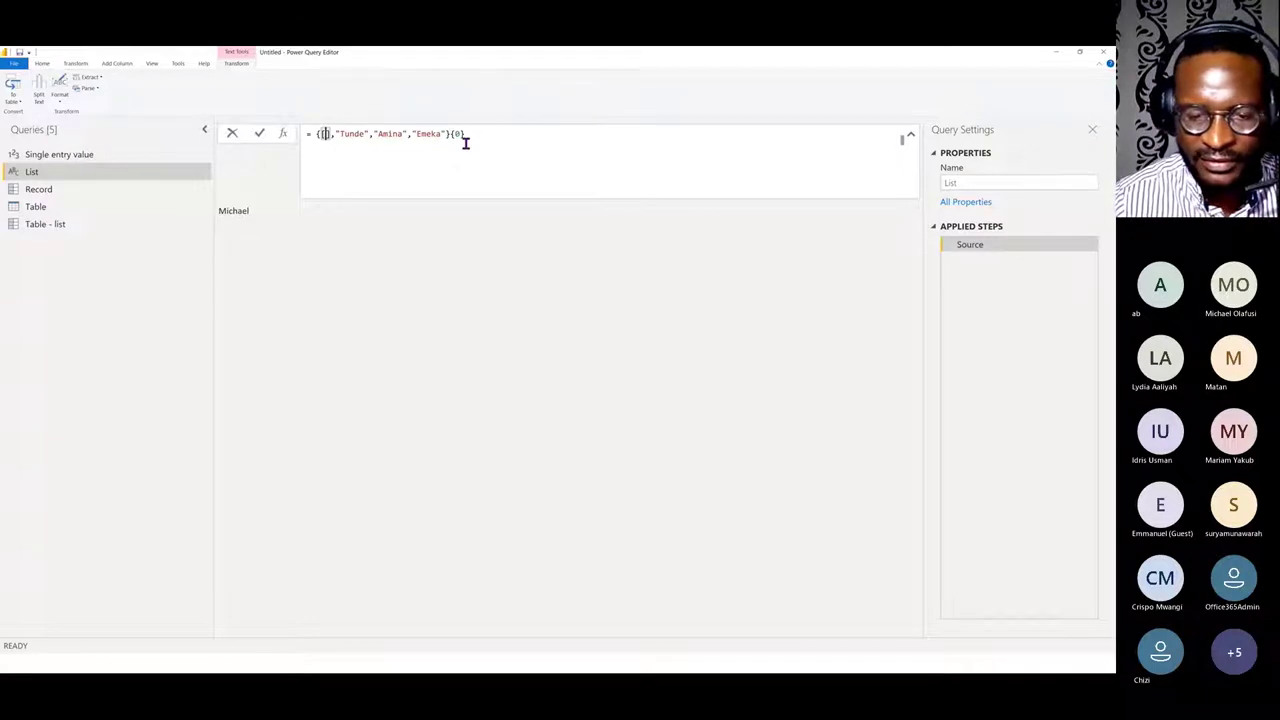
text(First)
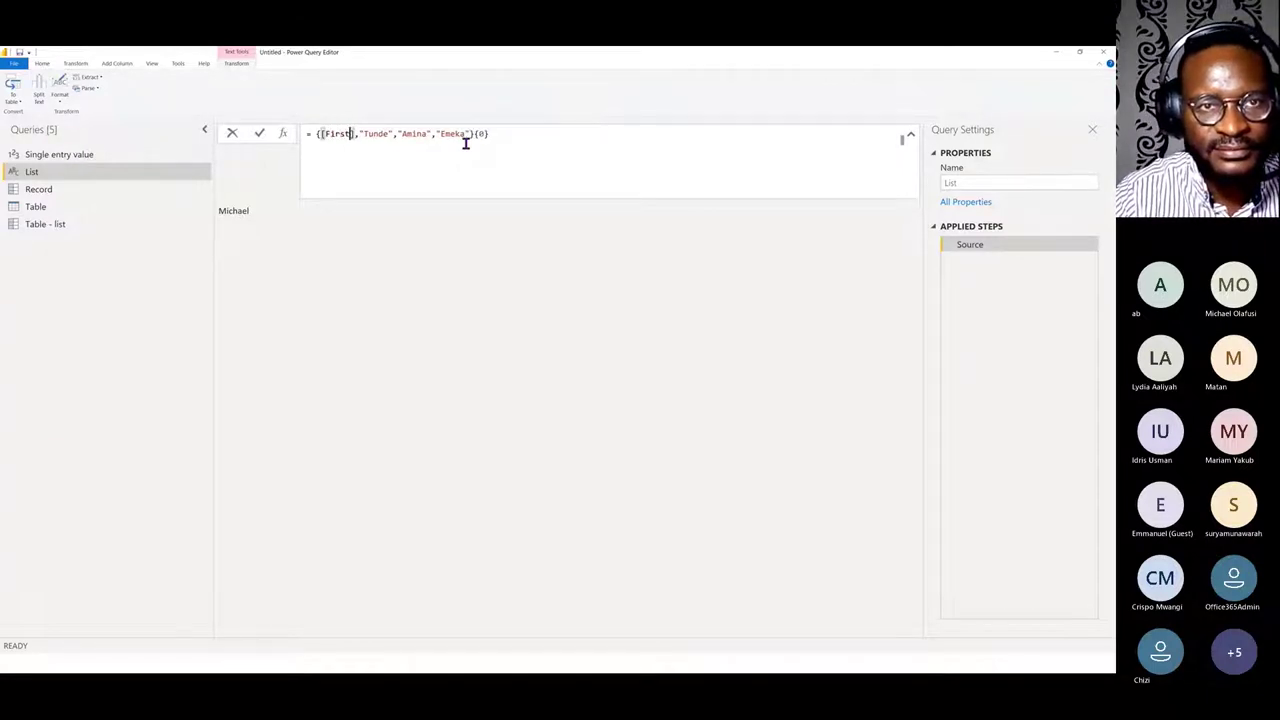
text( Name = "M)
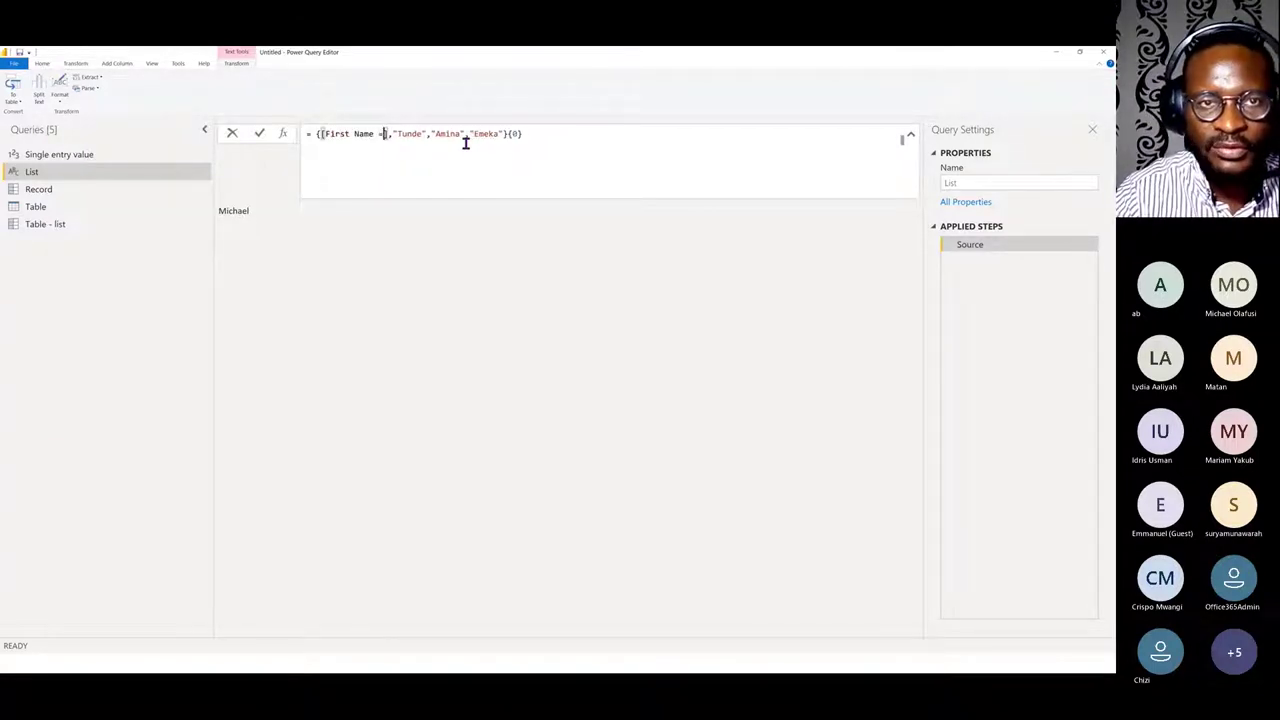
text(ichael")
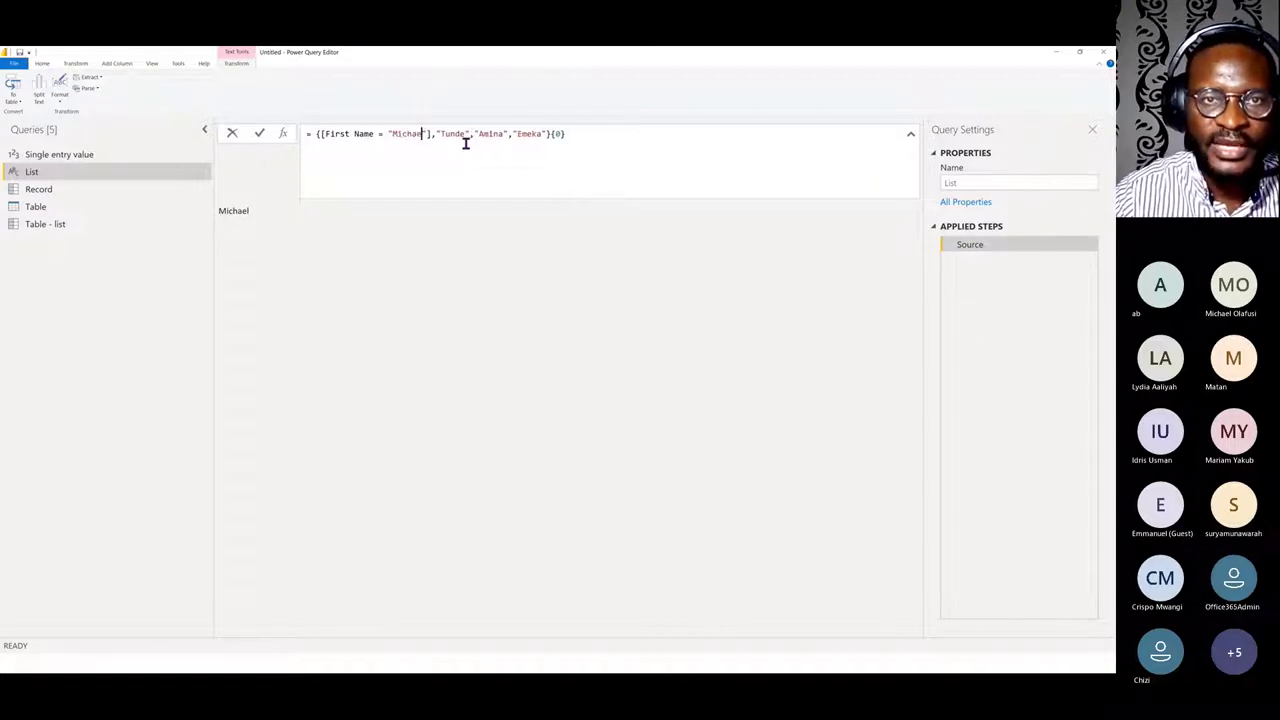
key(End)
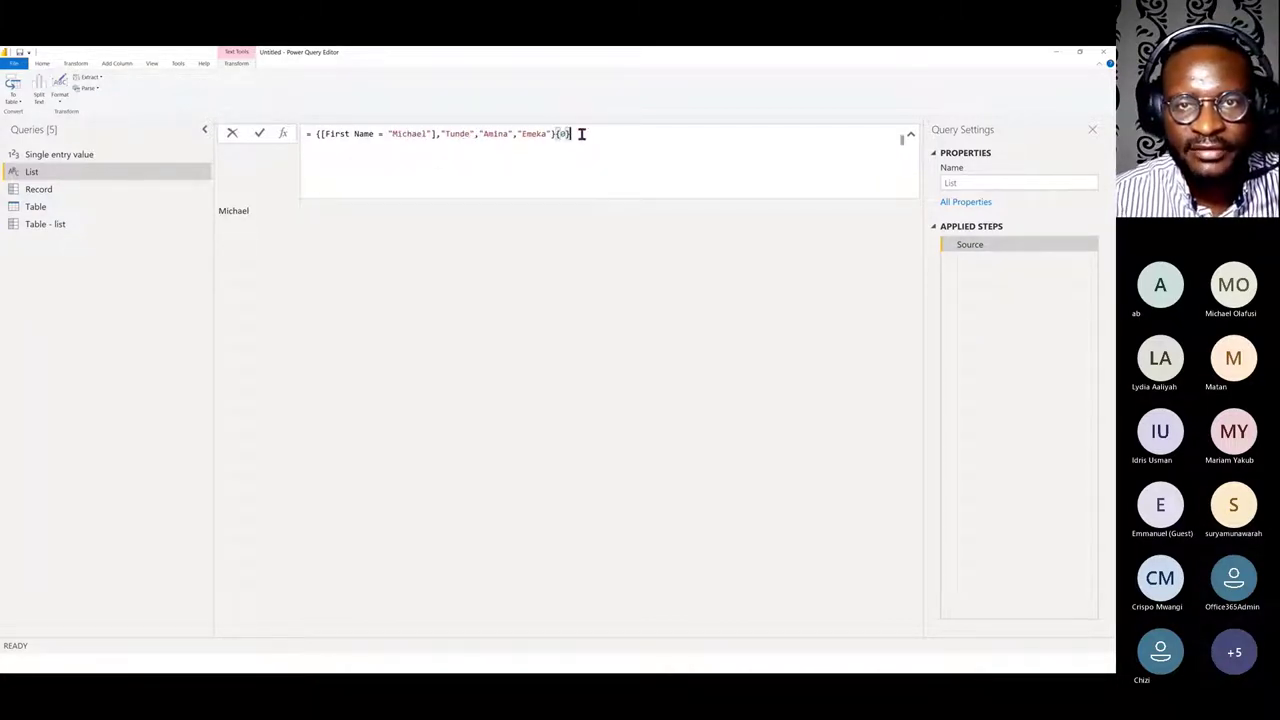
key(shift+Return)
key(BackSpace)
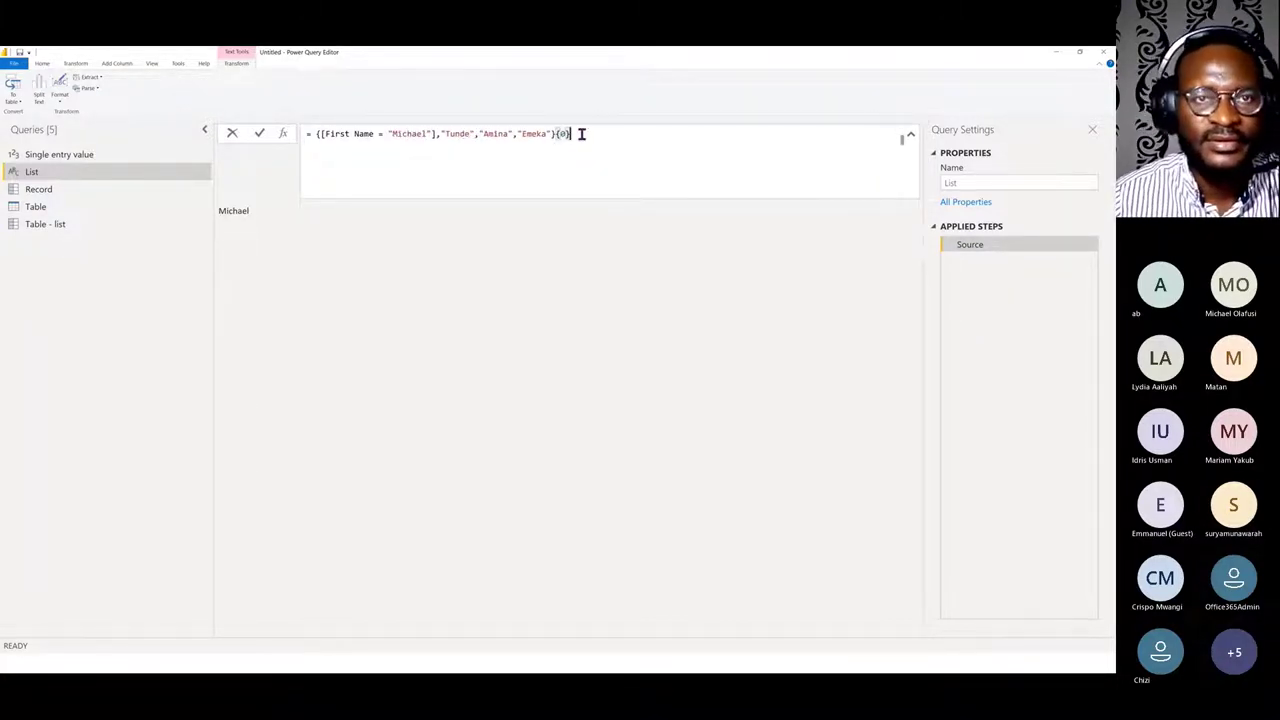
click(258, 136)
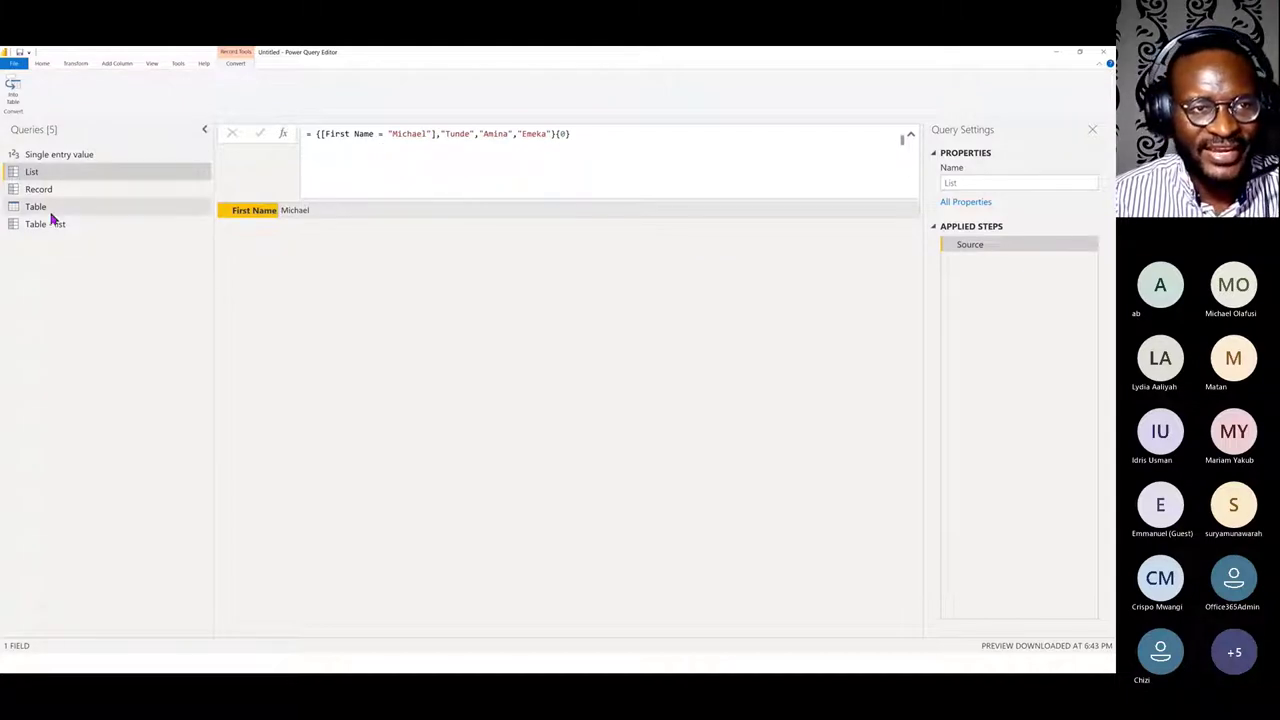
Add a Last Name field to that record and commit the formula.
click(430, 133)
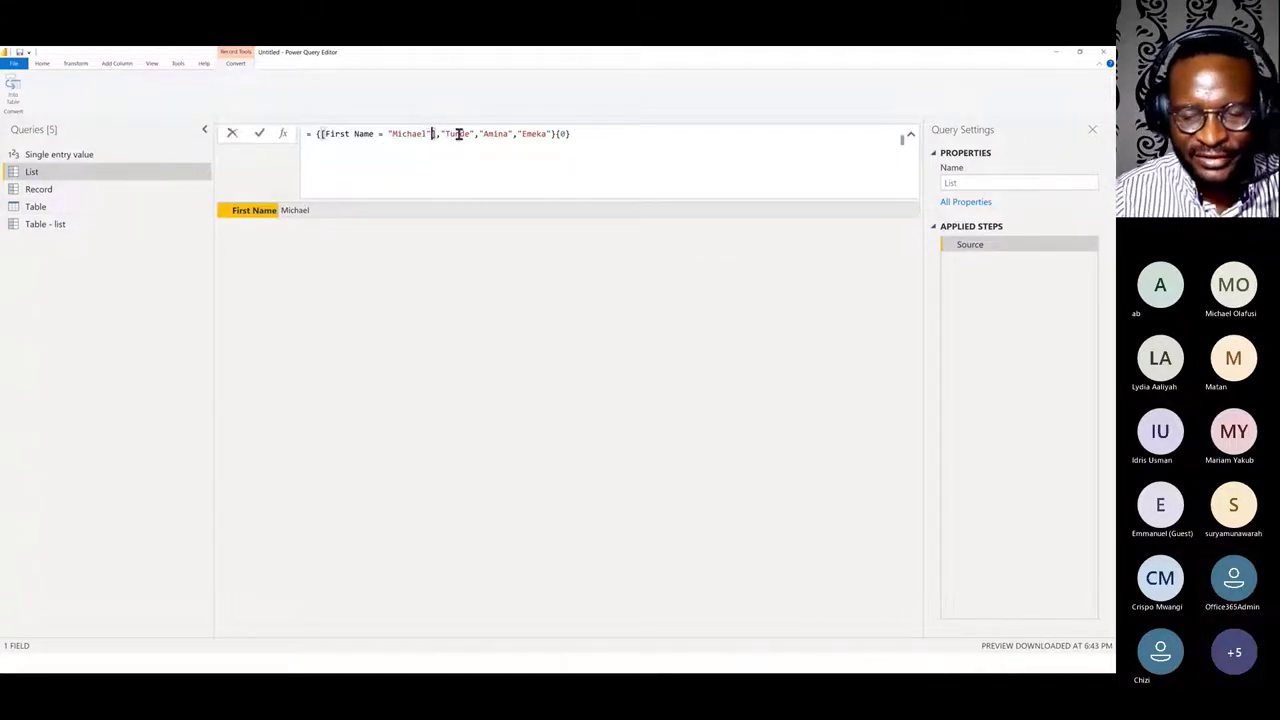
key(Delete)
text(, La)
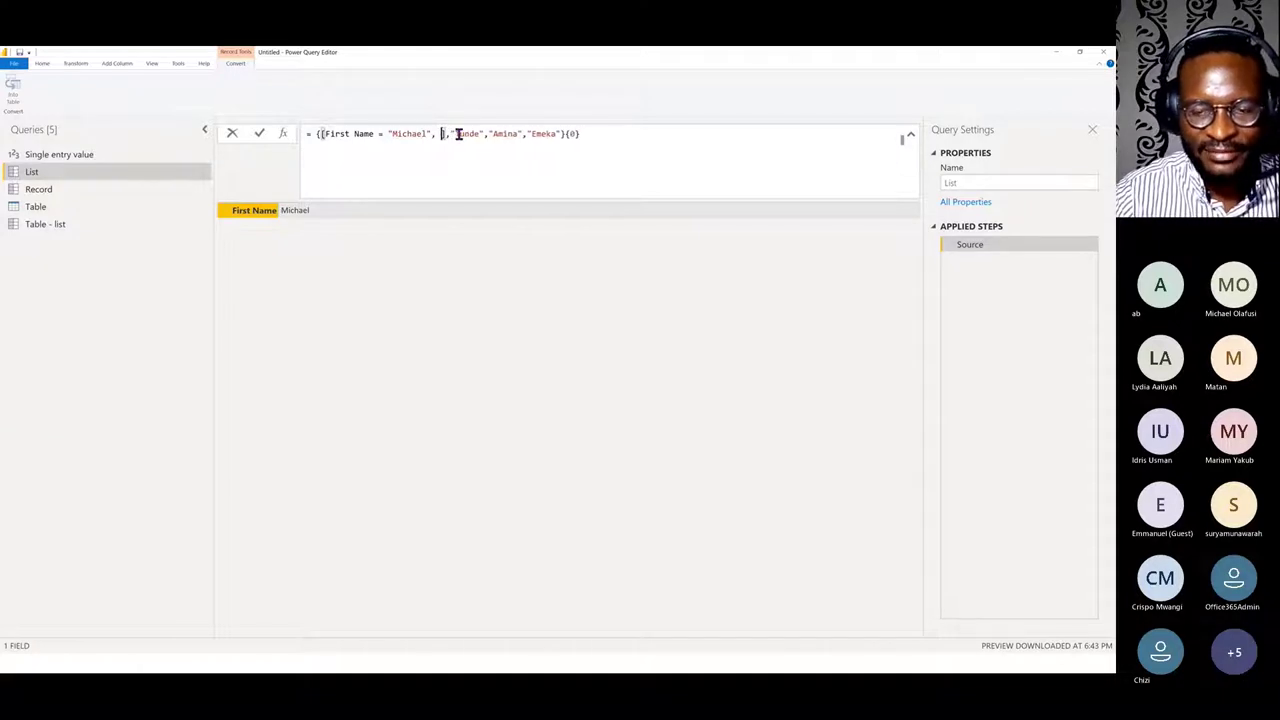
text(st])
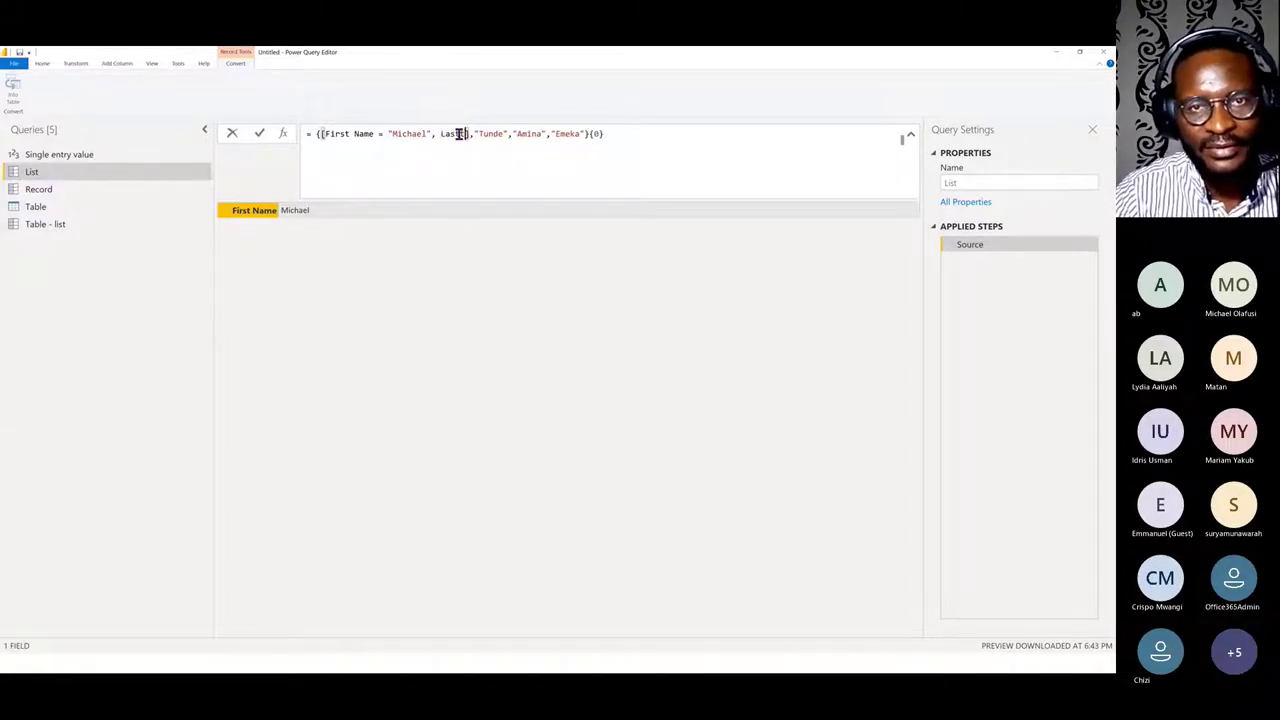
text( N)
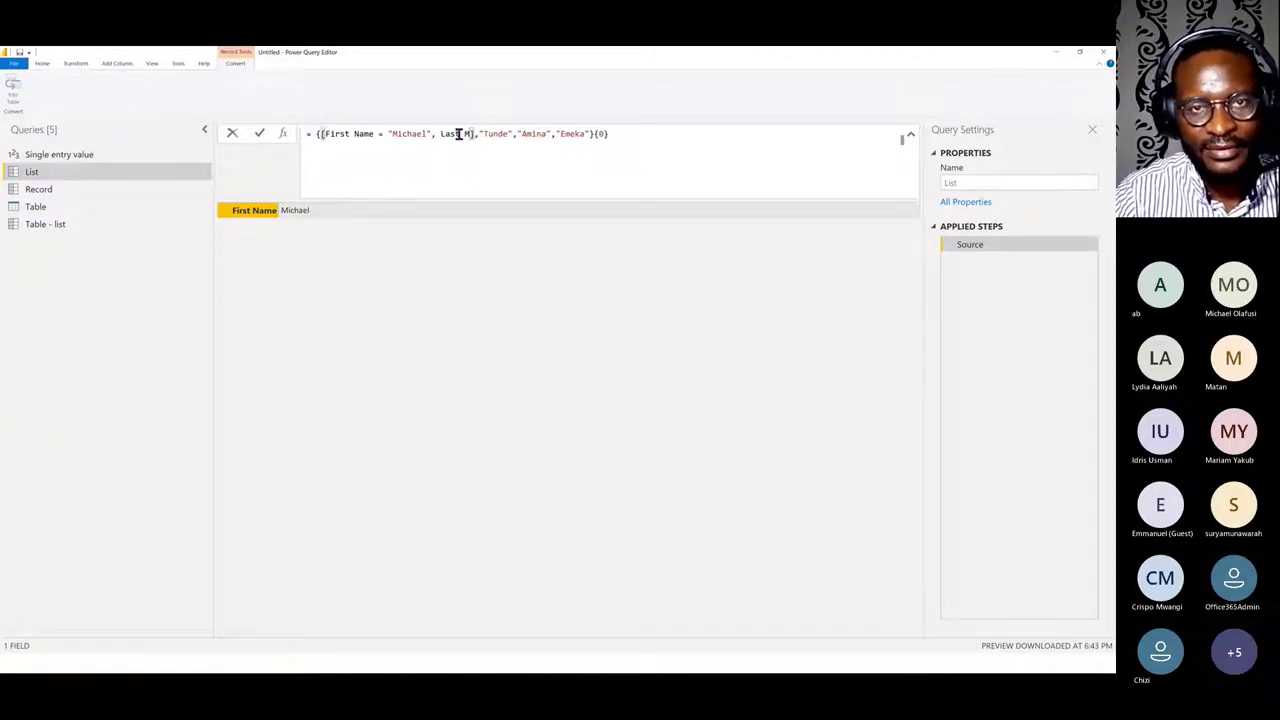
text(a)
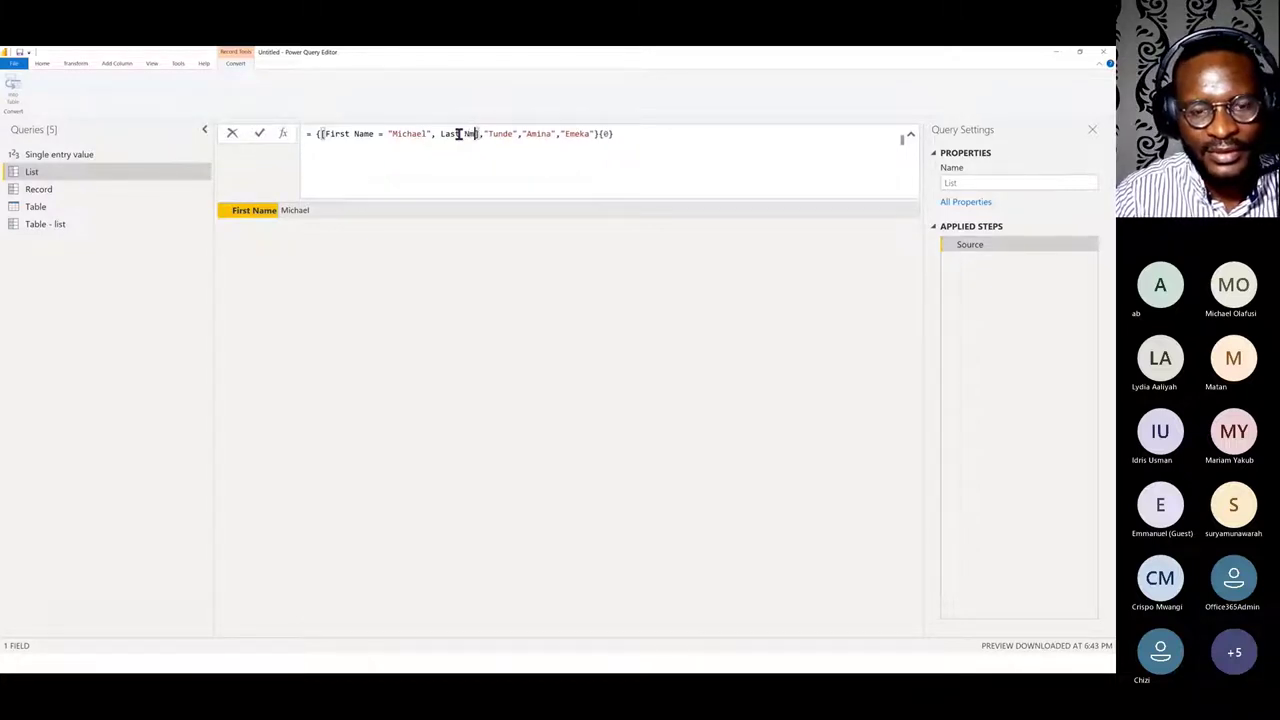
text(me)
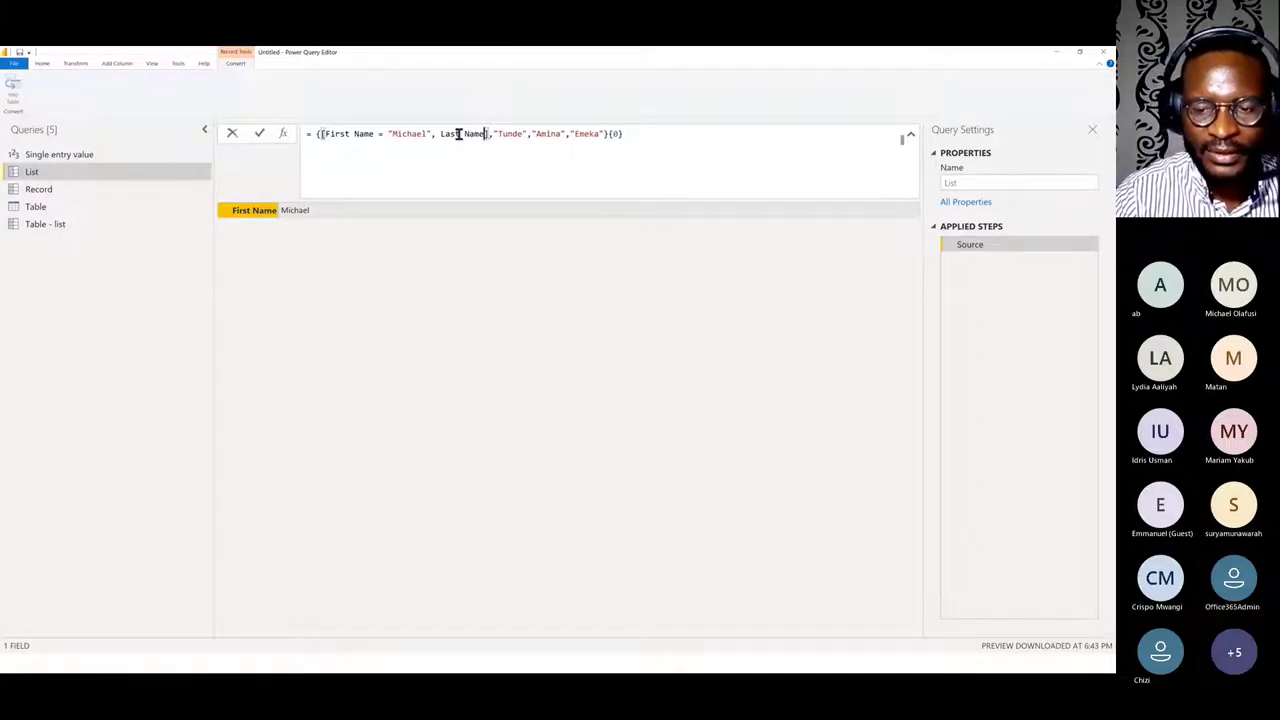
text(="Ol)
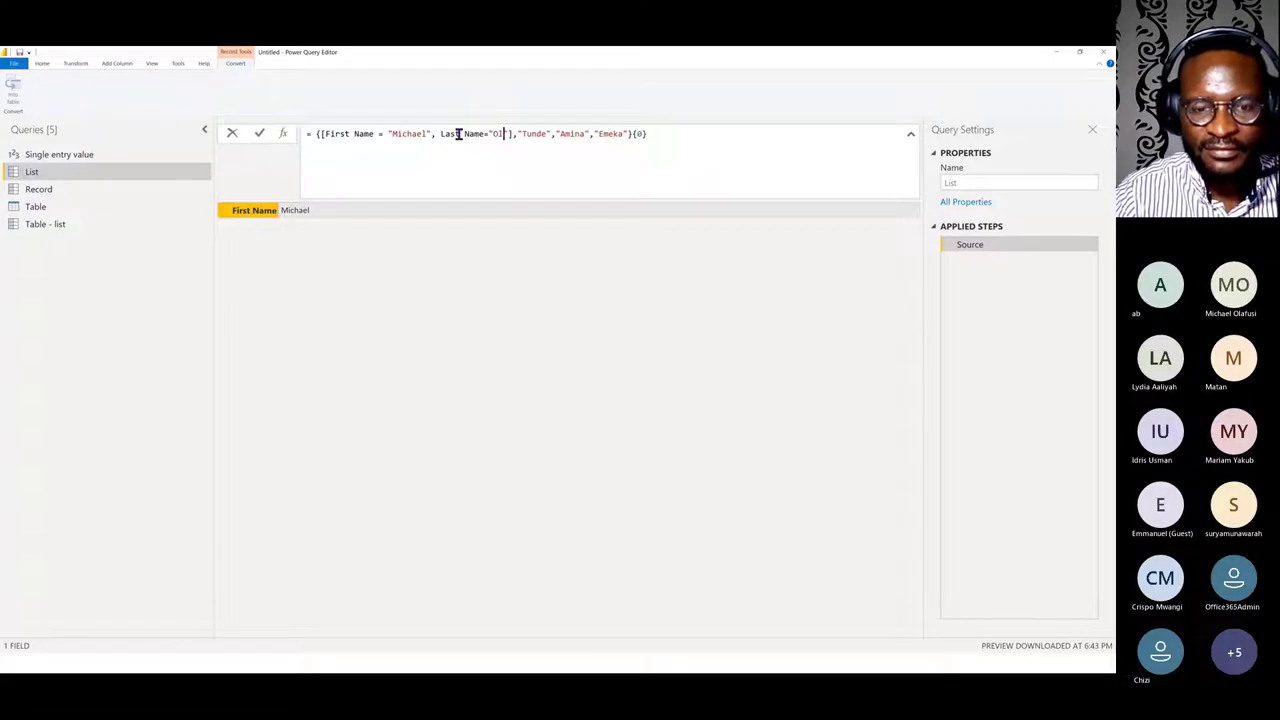
text(afusi)
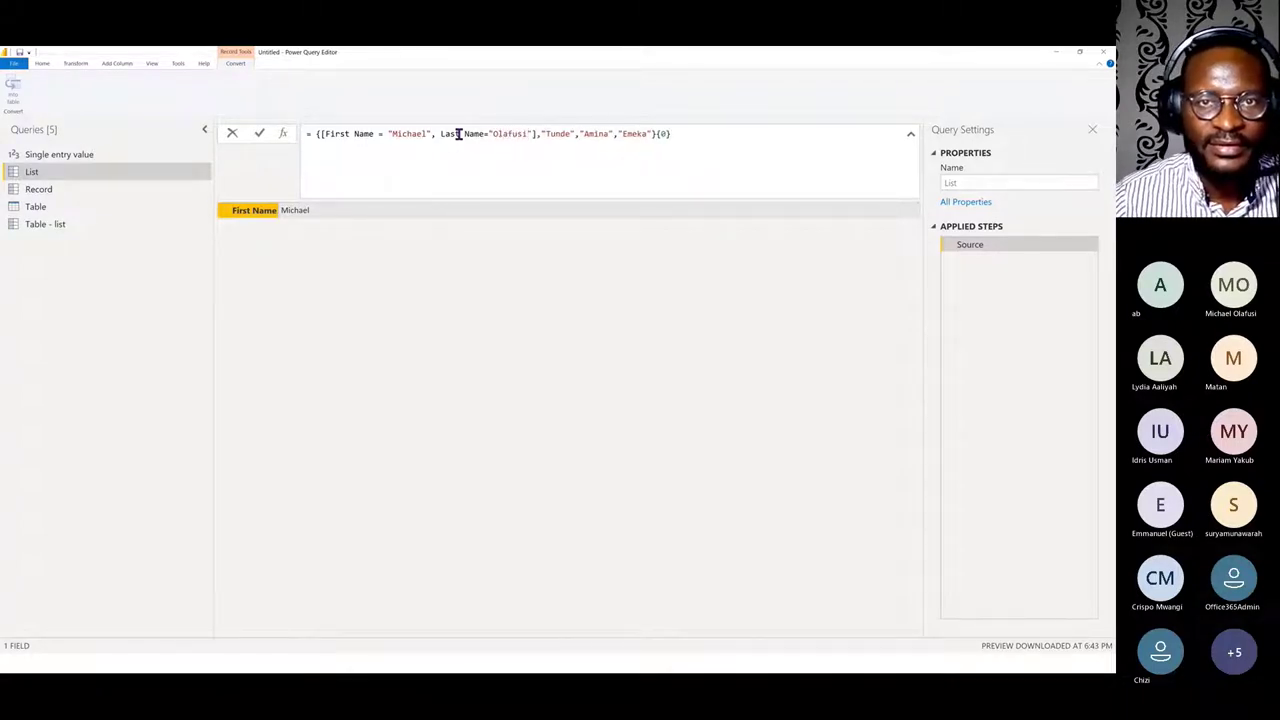
click(692, 134)
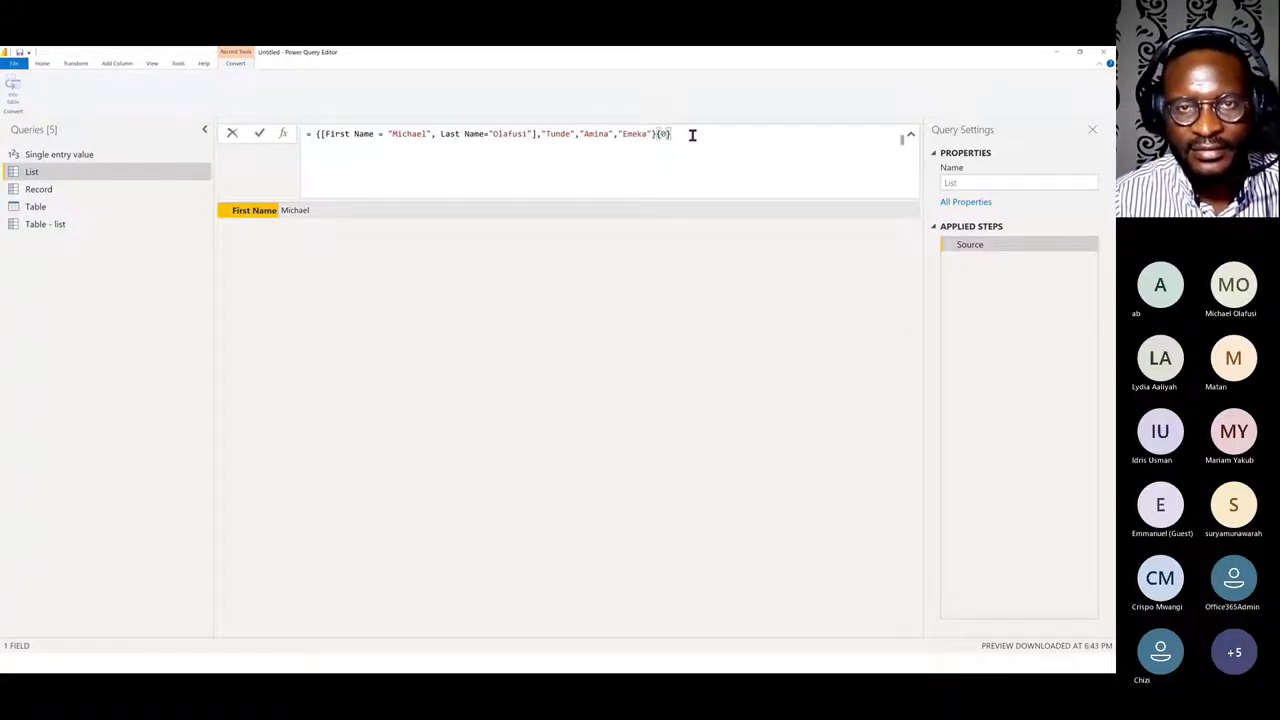
key(shift+Return)
key(BackSpace)
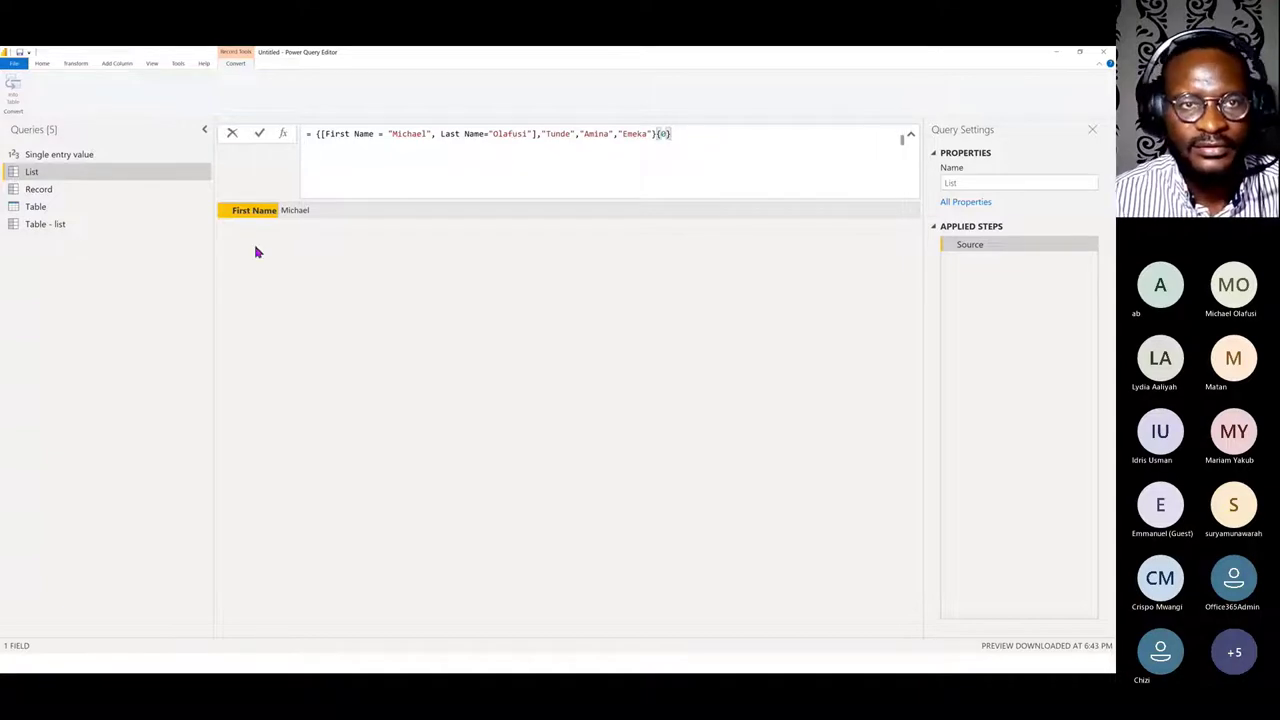
click(261, 136)
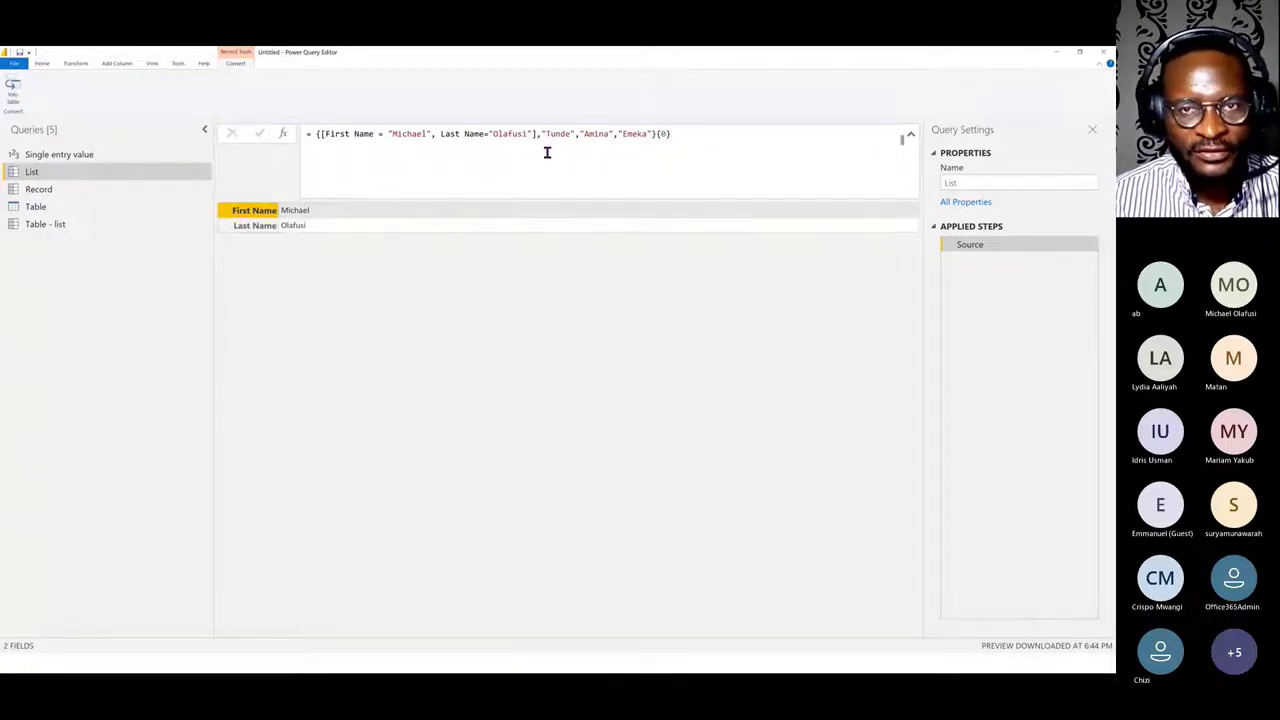
Remove the trailing {0} to show the full list, then select the record text for copying.
click(683, 133)
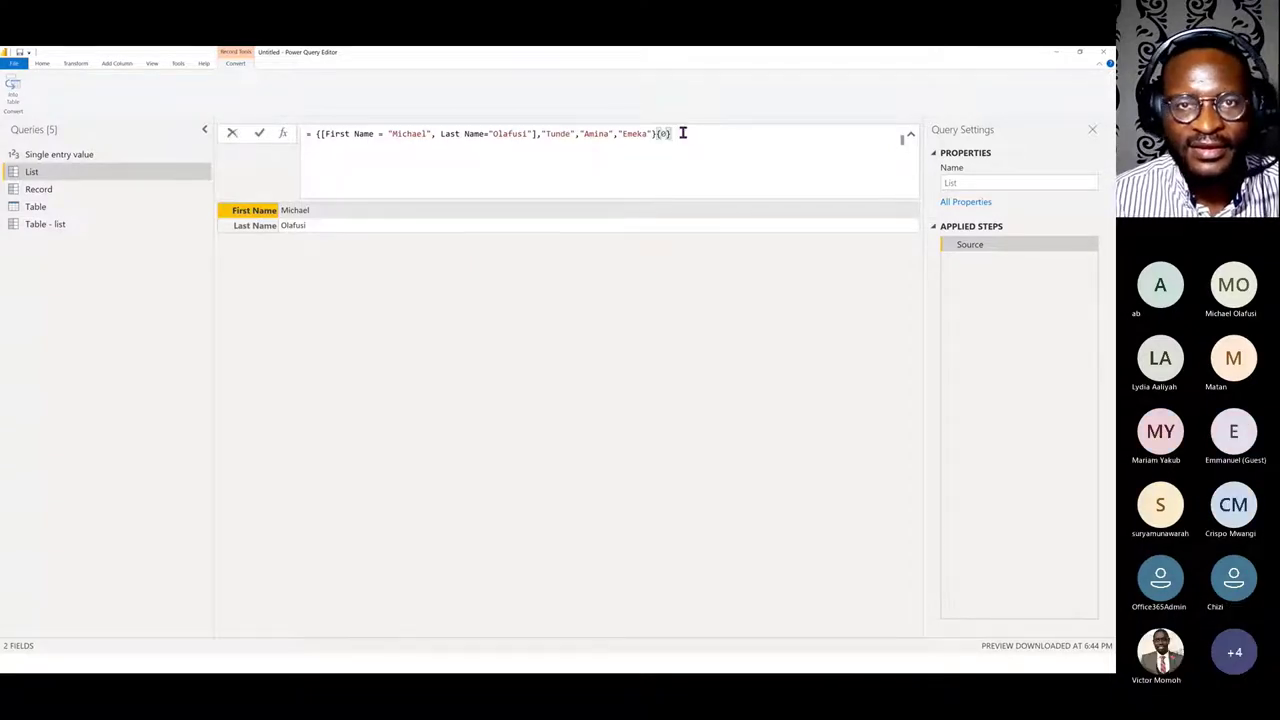
key(BackSpace)
key(BackSpace)
key(BackSpace)
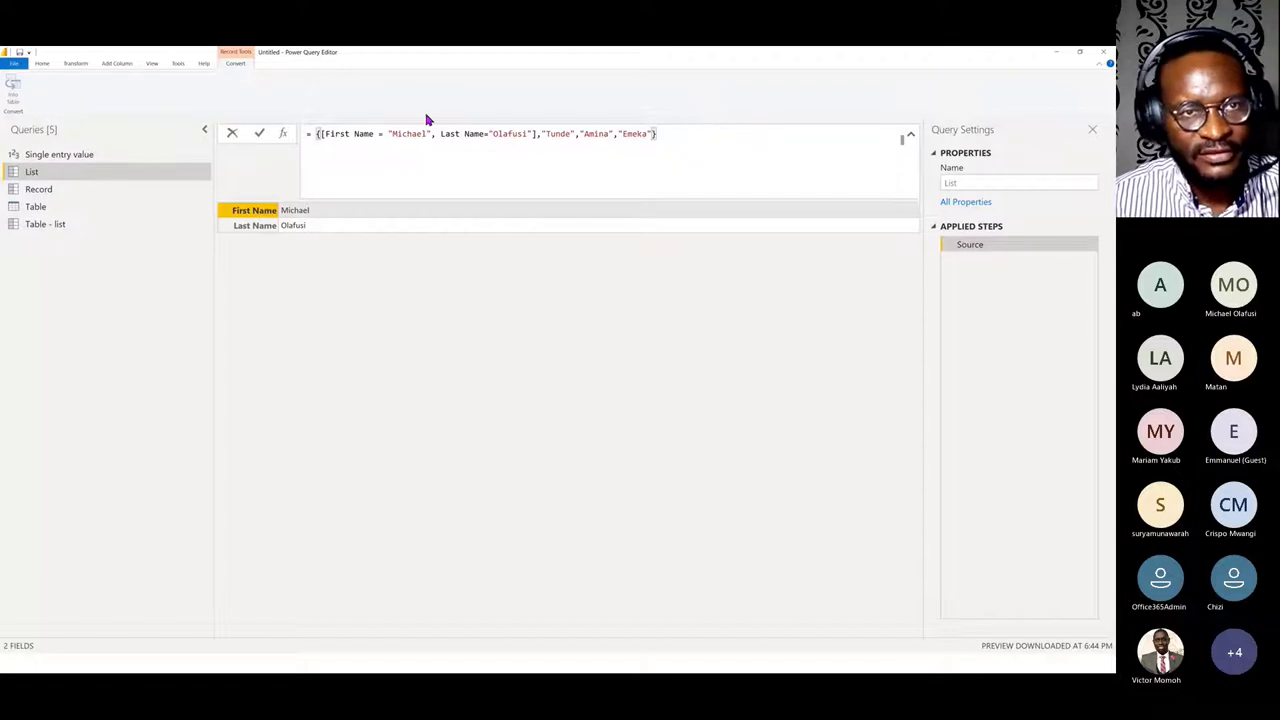
click(259, 133)
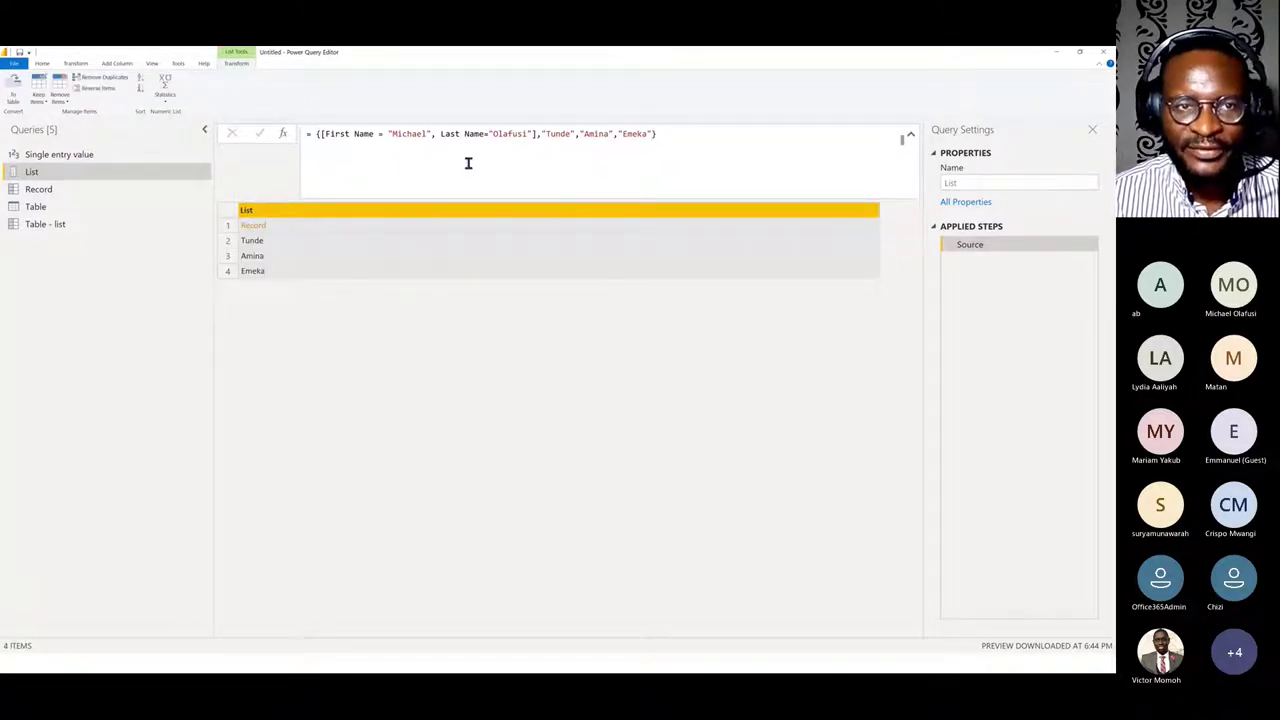
click(535, 134)
drag(535, 134, 321, 134)
key(ctrl+c)
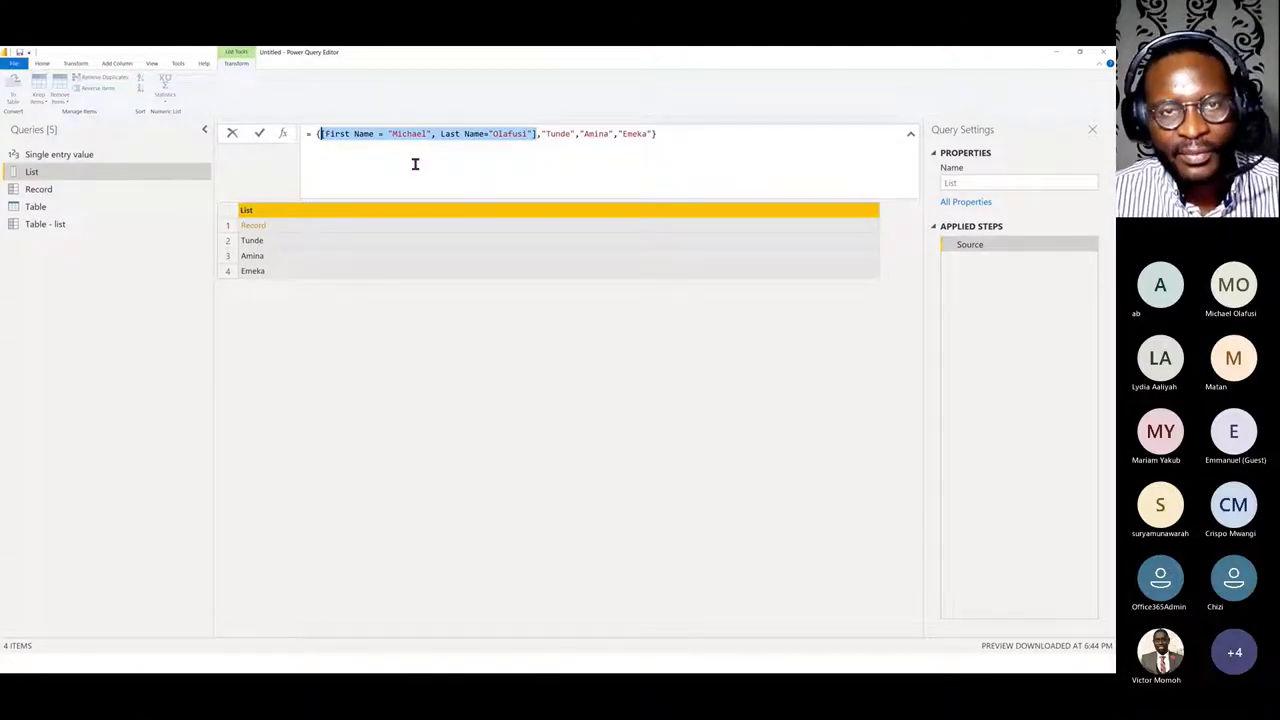
Replace the List formula's text items with pasted copies of the First Name/Last Name record, making three records.
click(574, 133)
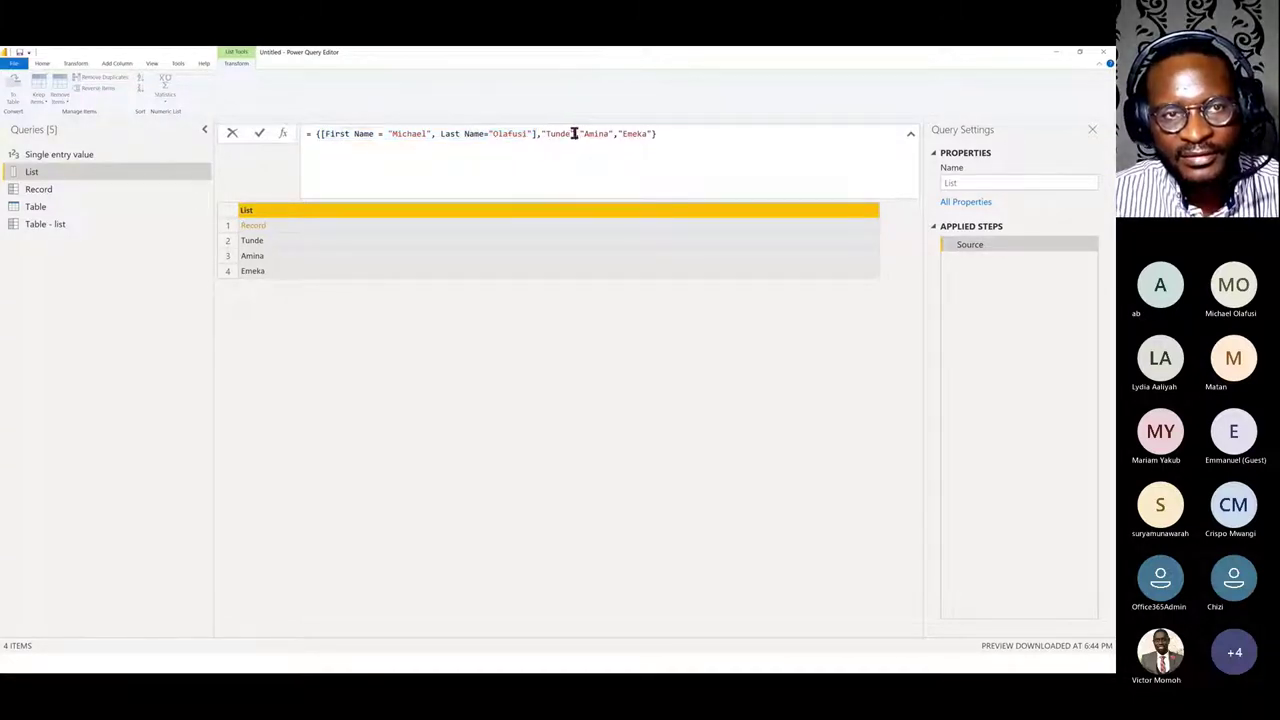
drag(576, 133, 541, 133)
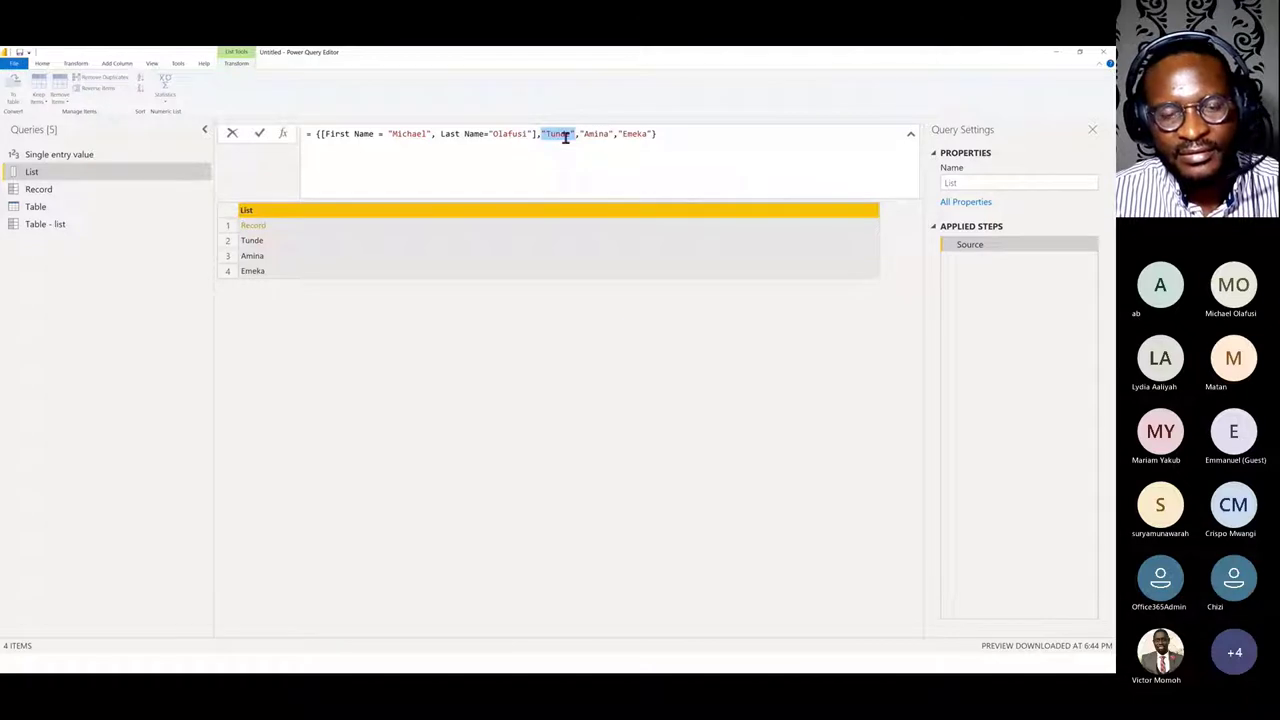
key(ctrl+v)
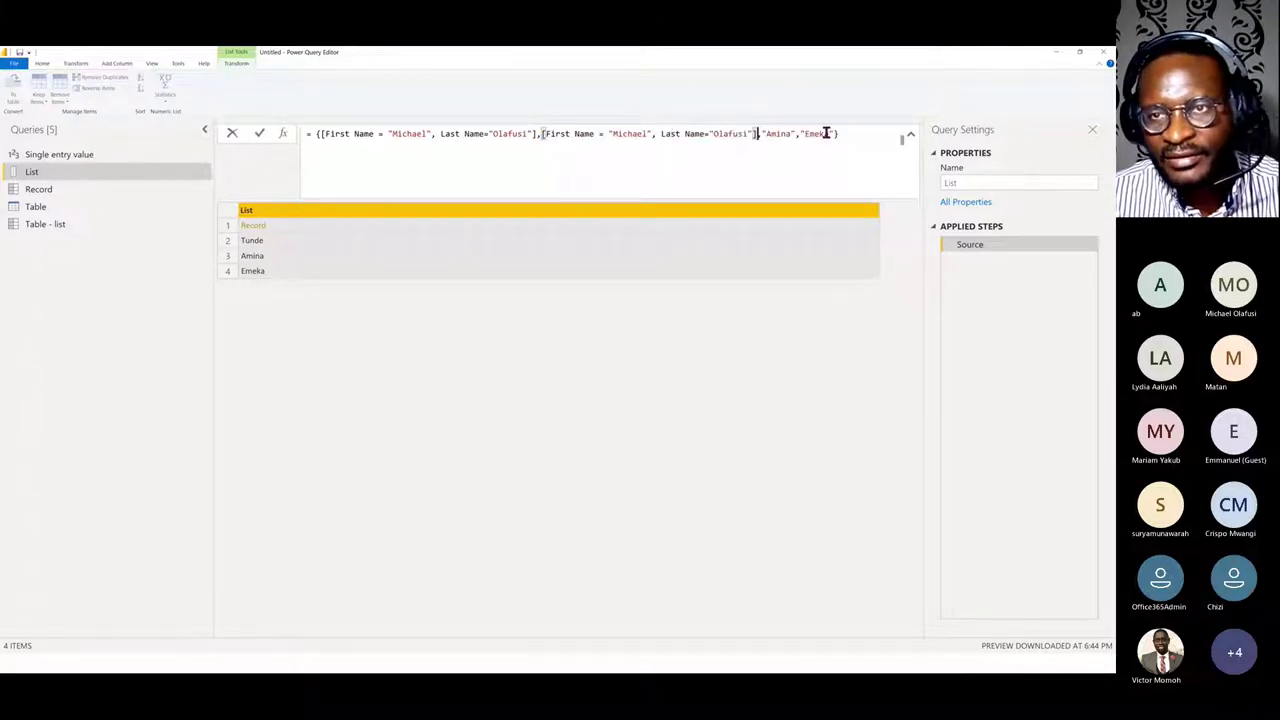
drag(834, 133, 761, 133)
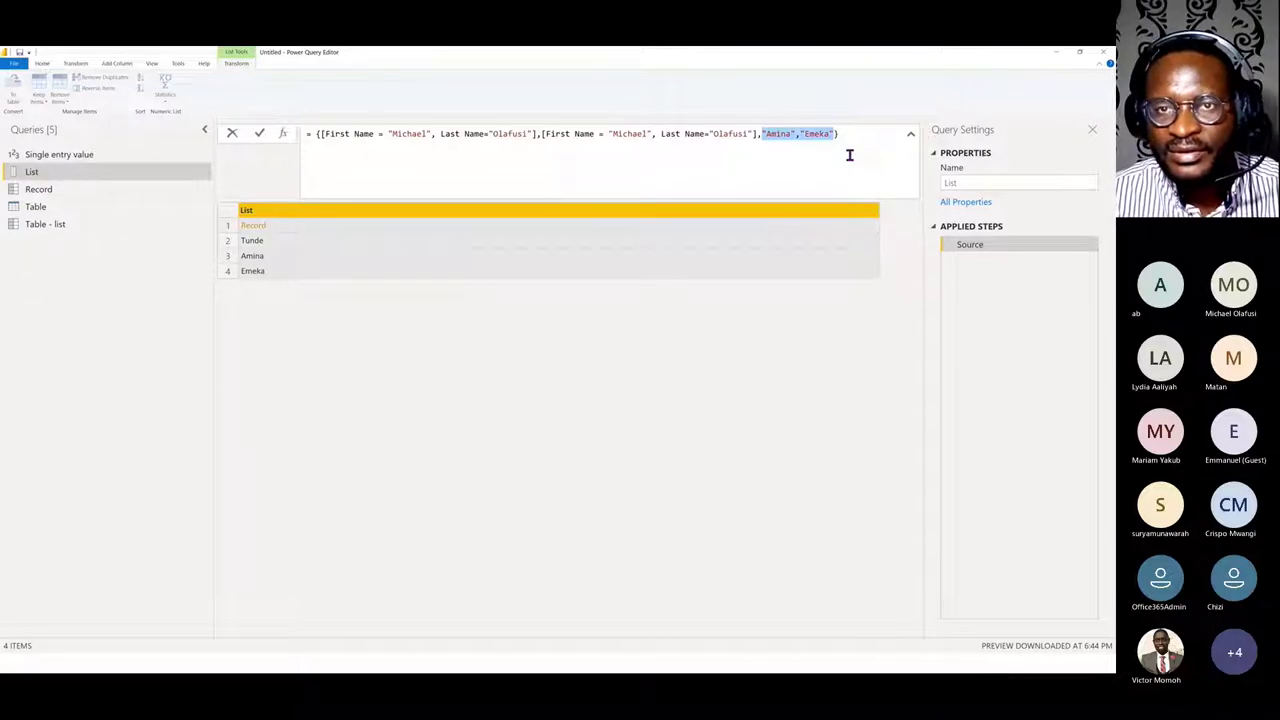
key(ctrl+v)
drag(594, 133, 545, 134)
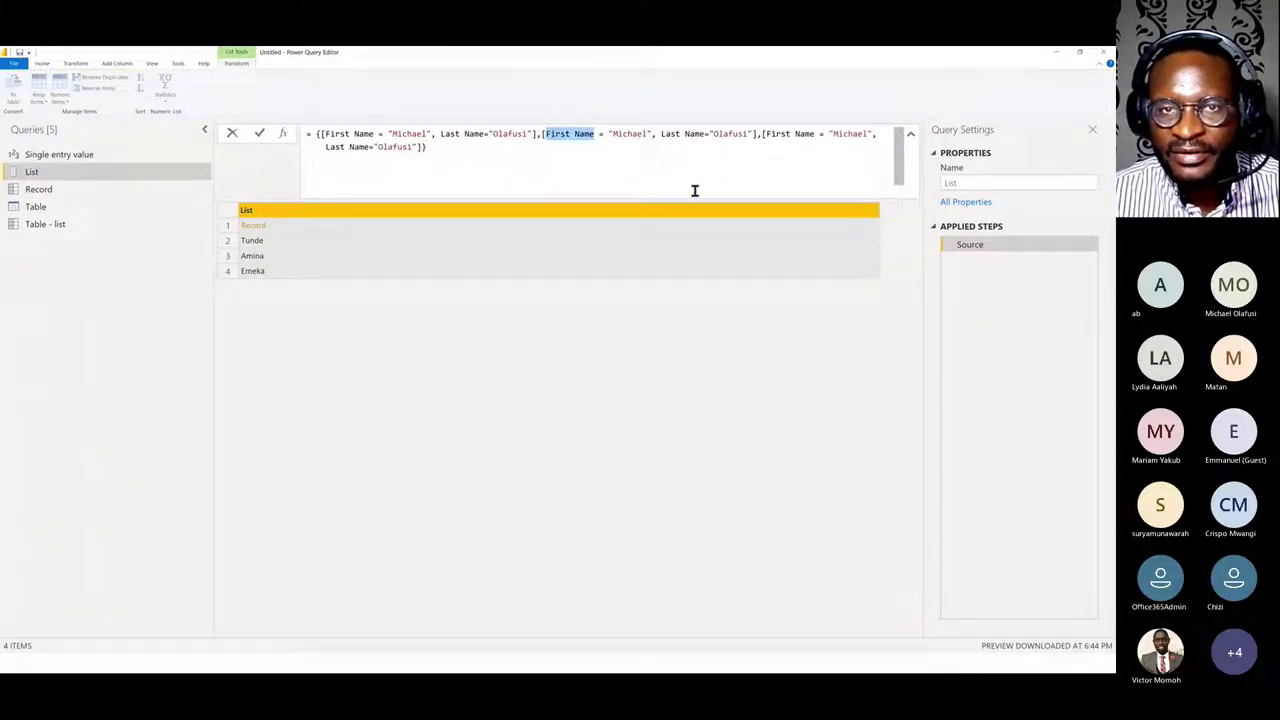
click(497, 157)
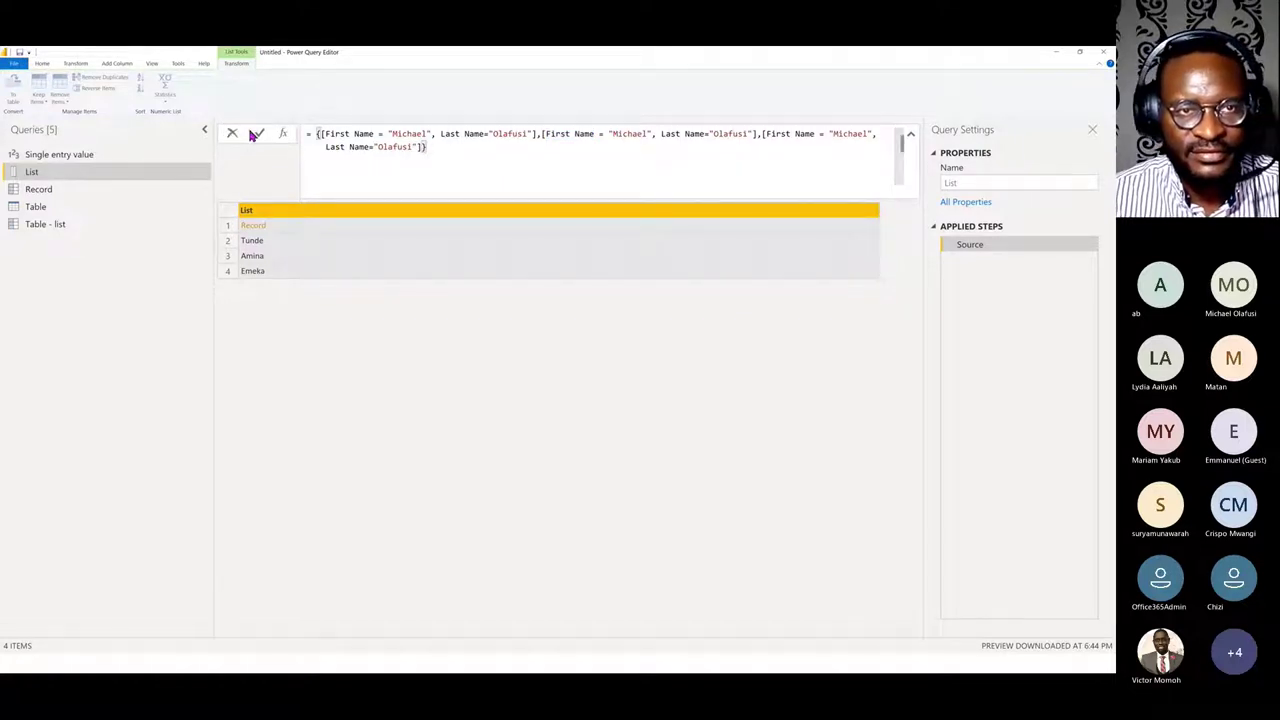
click(262, 133)
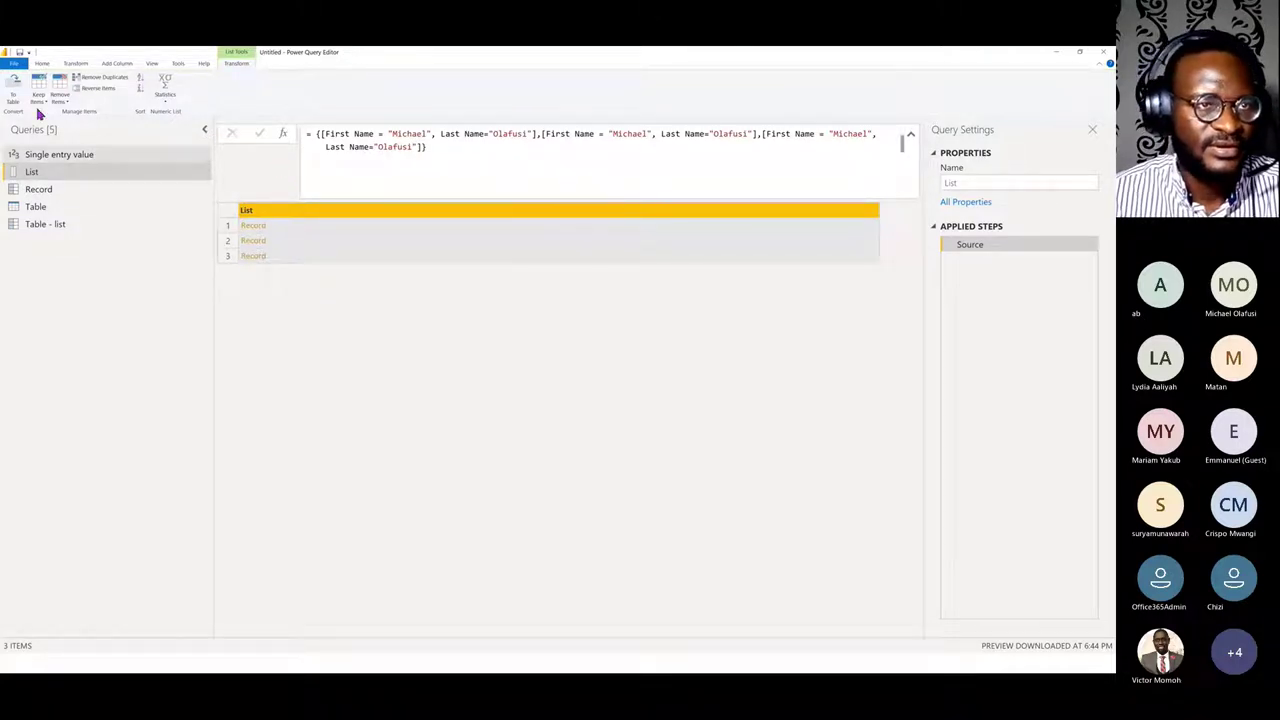
Append {1} to the List formula to return its second record, then switch to Table - list.
click(13, 88)
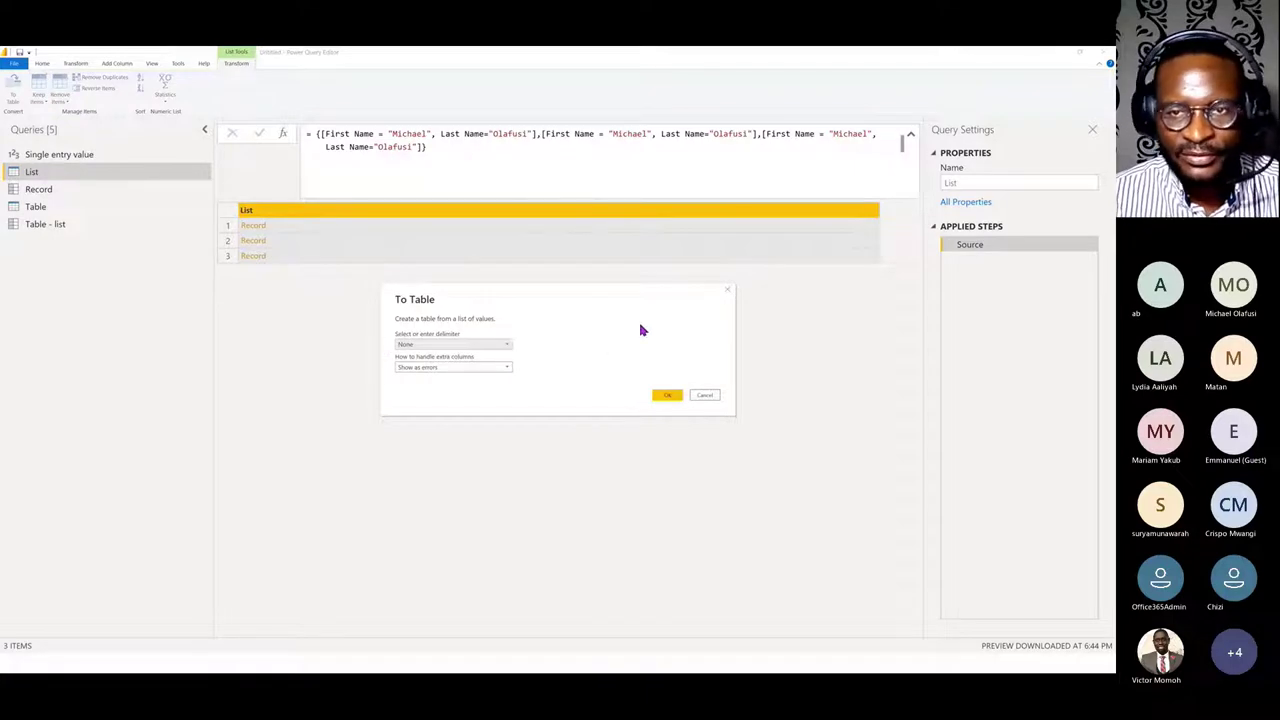
click(729, 292)
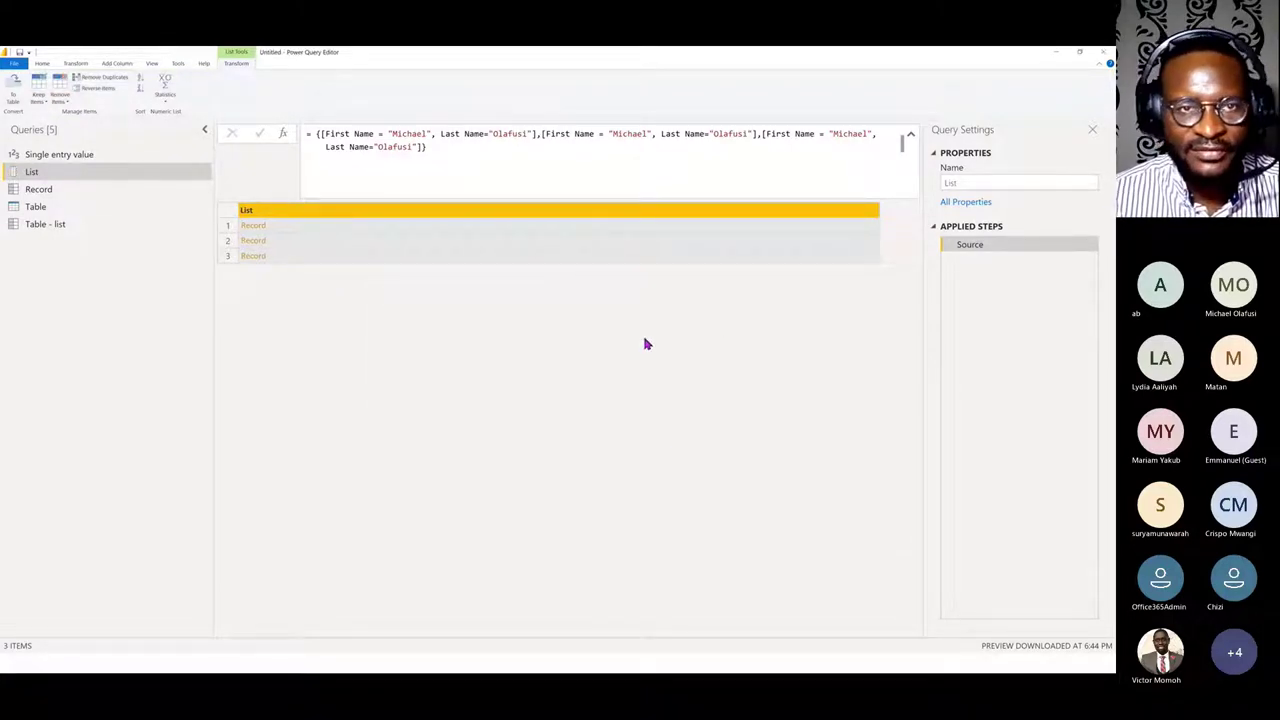
click(444, 143)
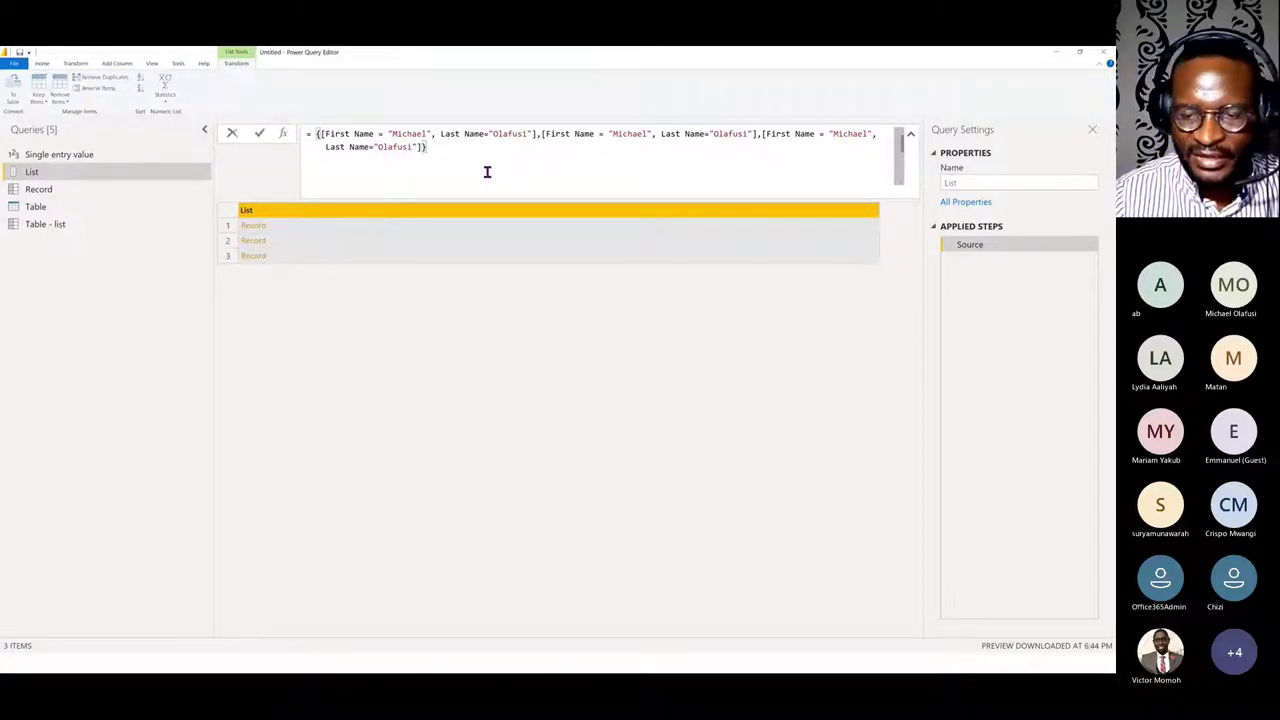
text({0)
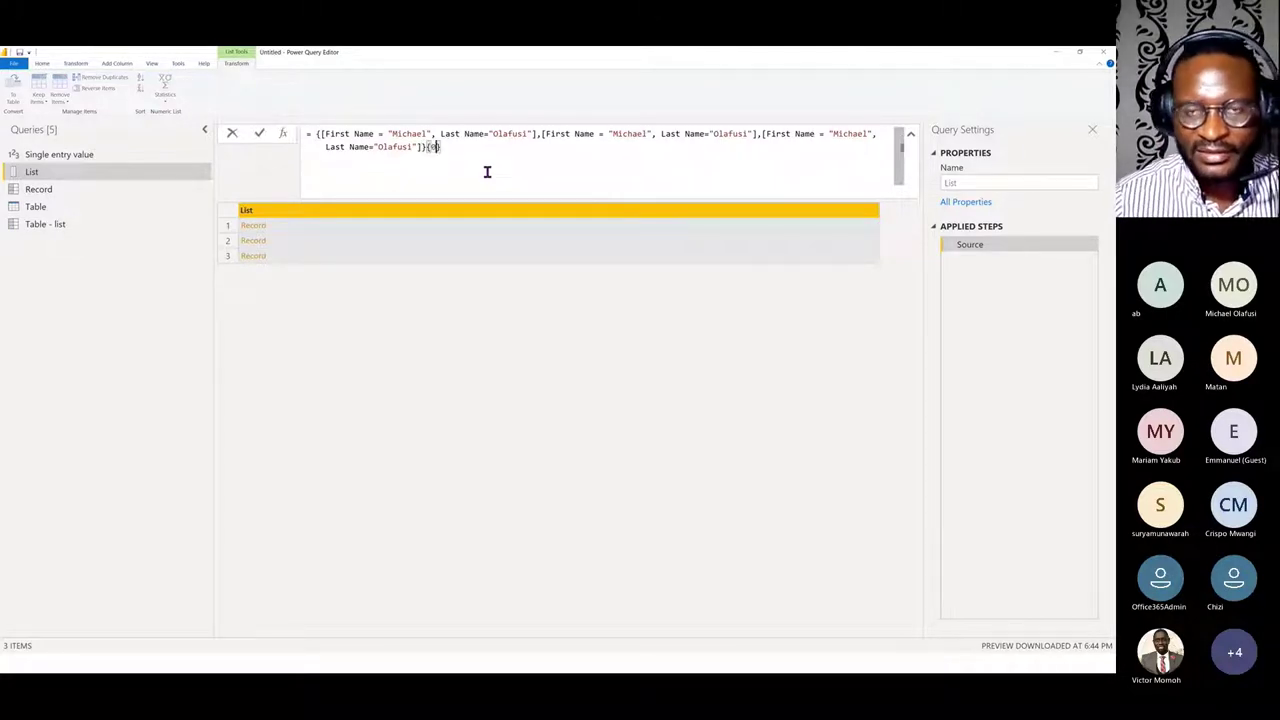
key(BackSpace)
text(1)
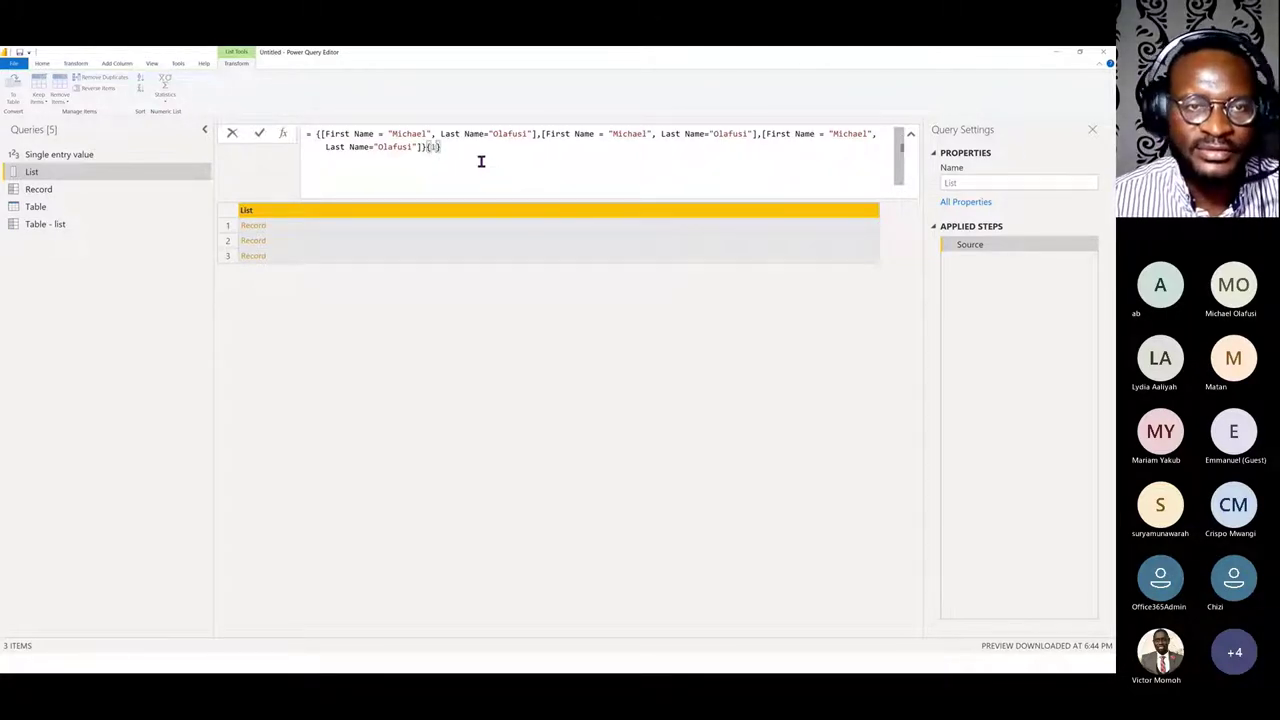
click(259, 133)
click(58, 225)
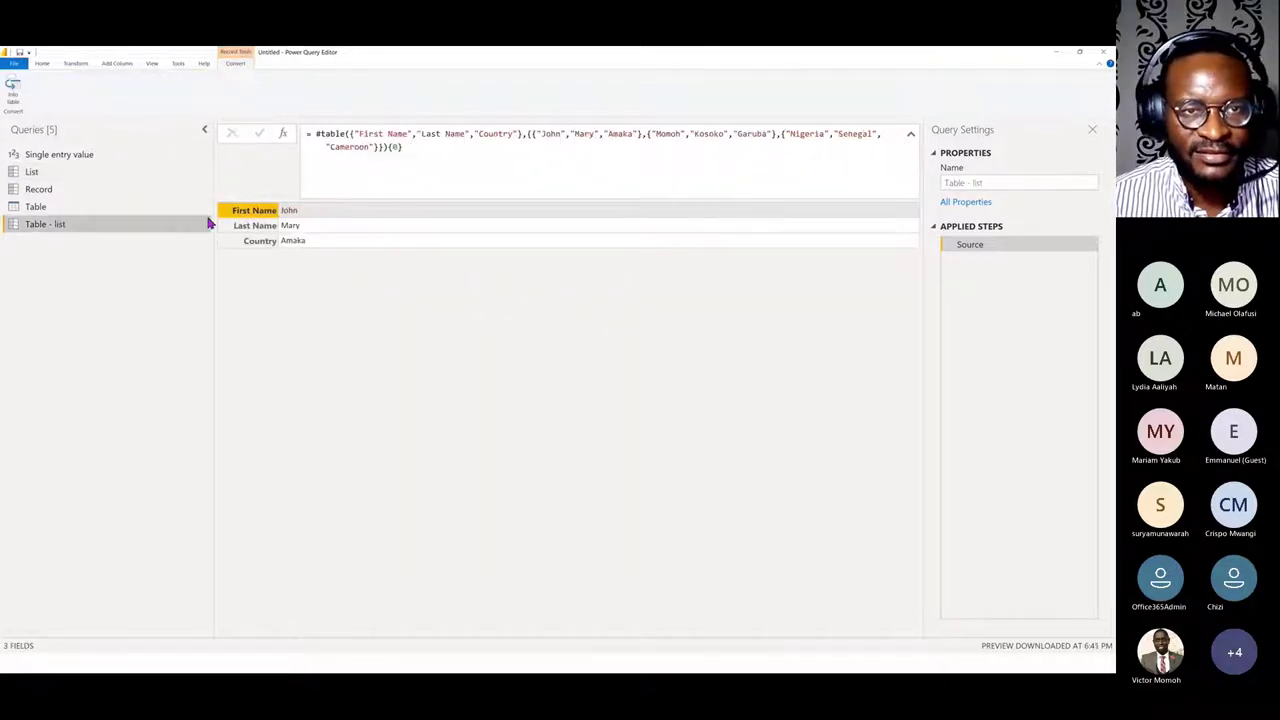
Remove the trailing {0} from the Table - list #table formula so the full table previews.
drag(403, 147, 387, 147)
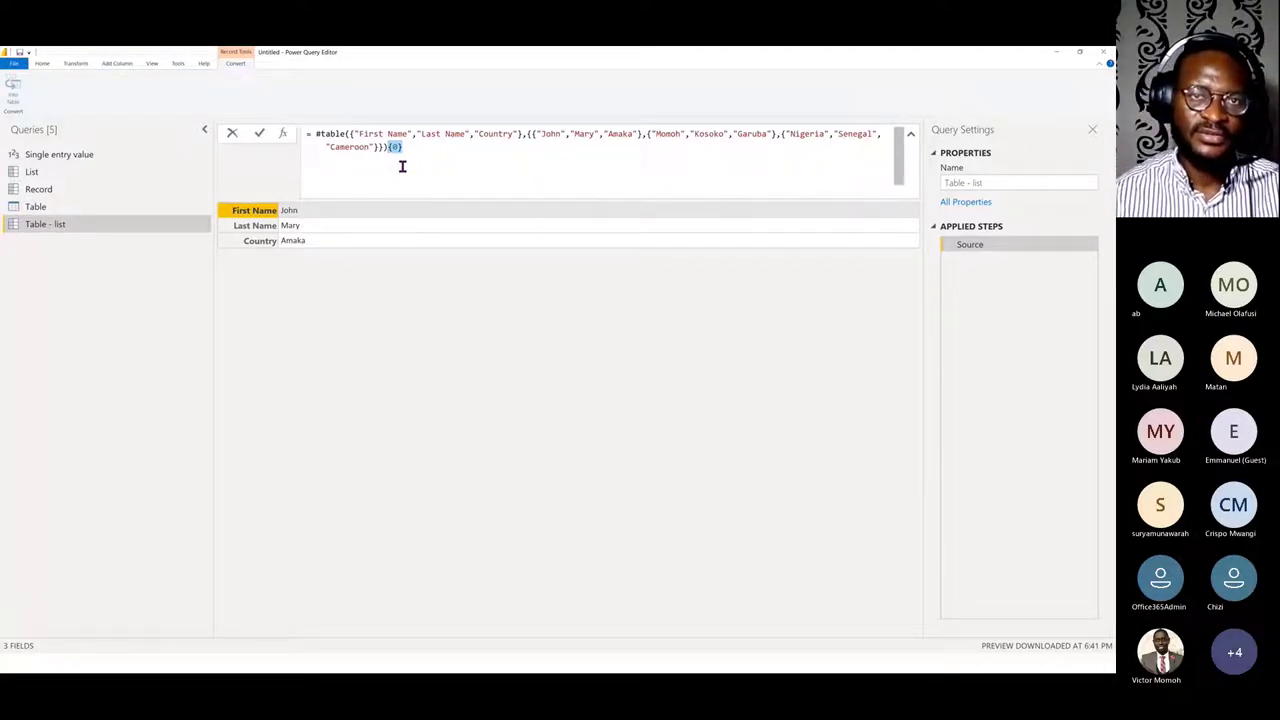
click(414, 149)
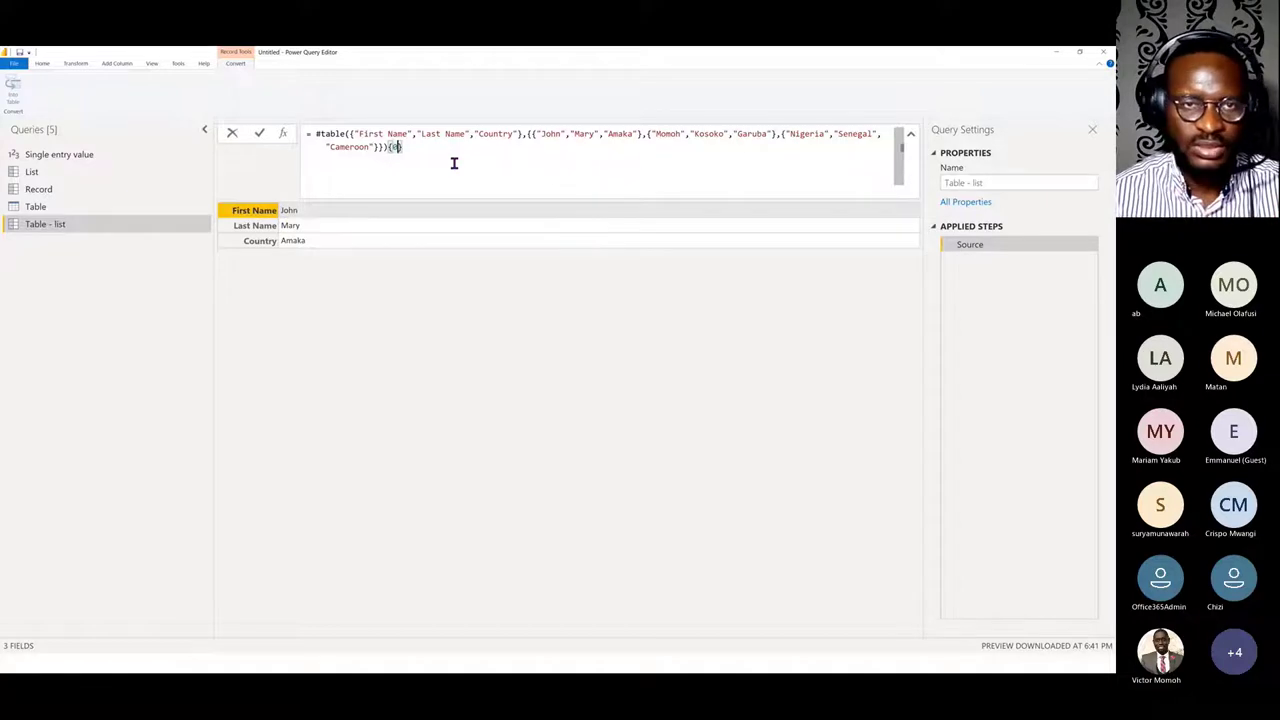
key(BackSpace)
key(BackSpace)
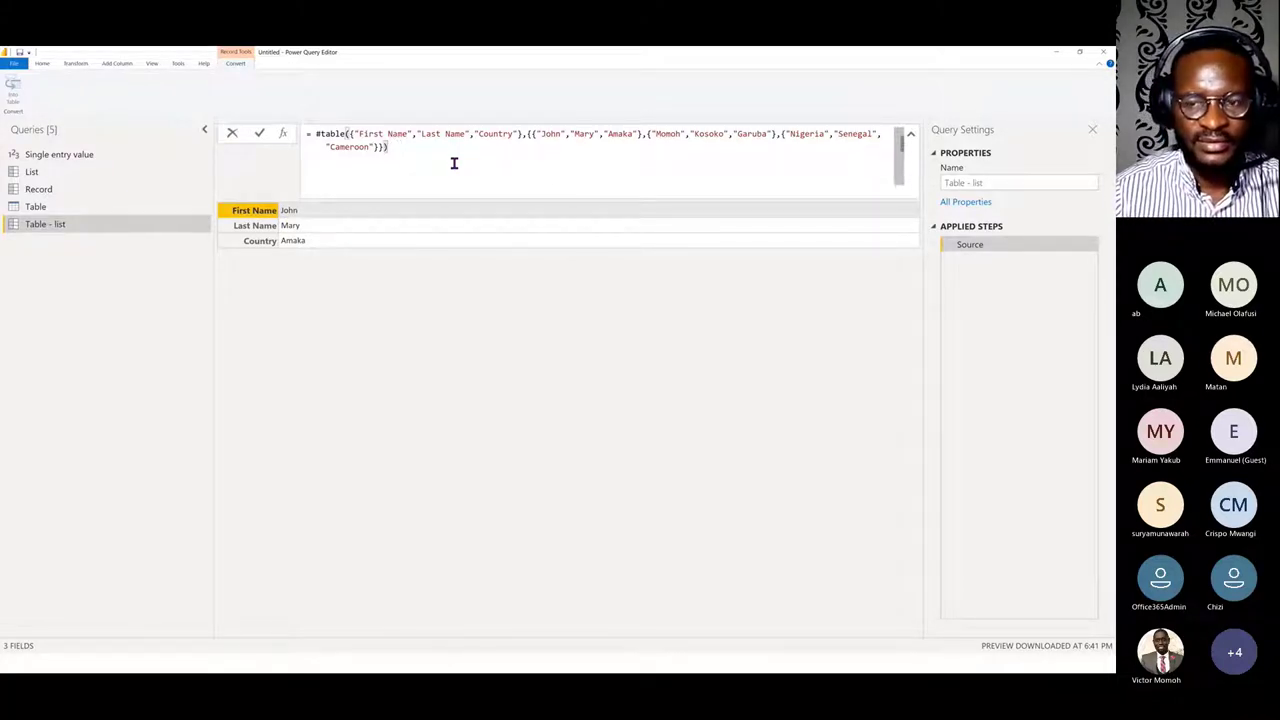
key(shift+Return)
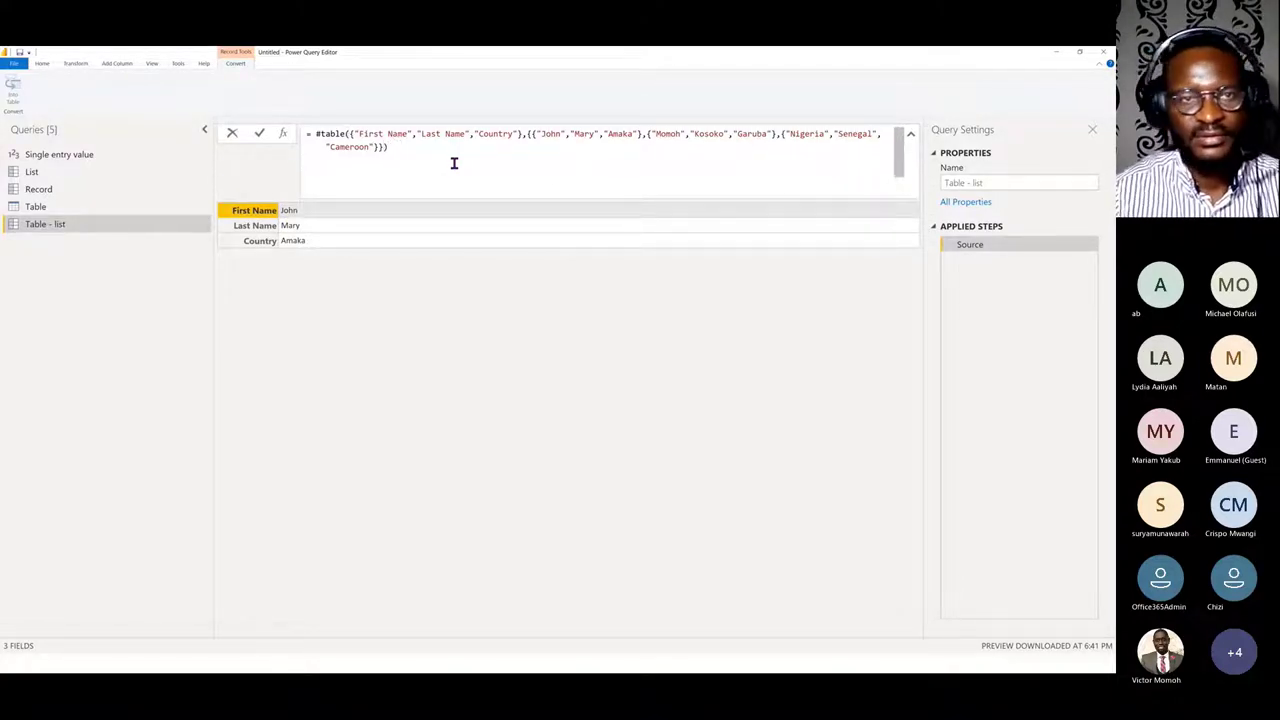
click(261, 134)
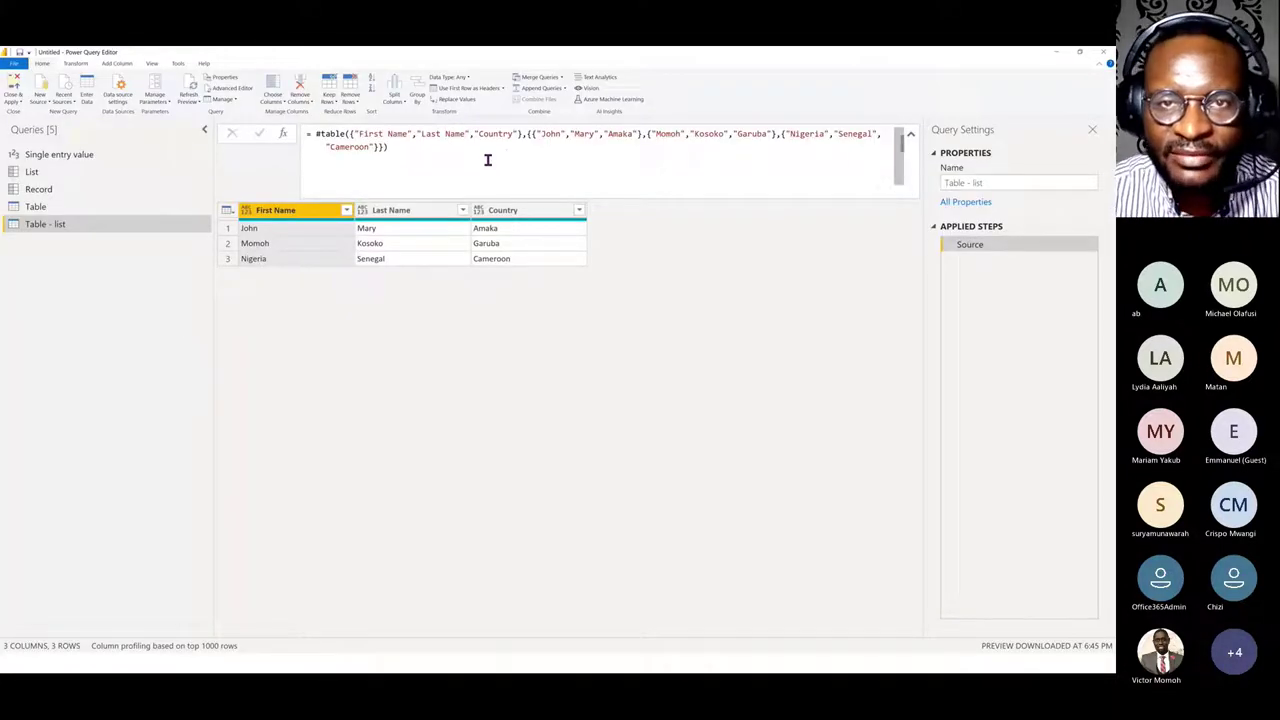
double_click(584, 133)
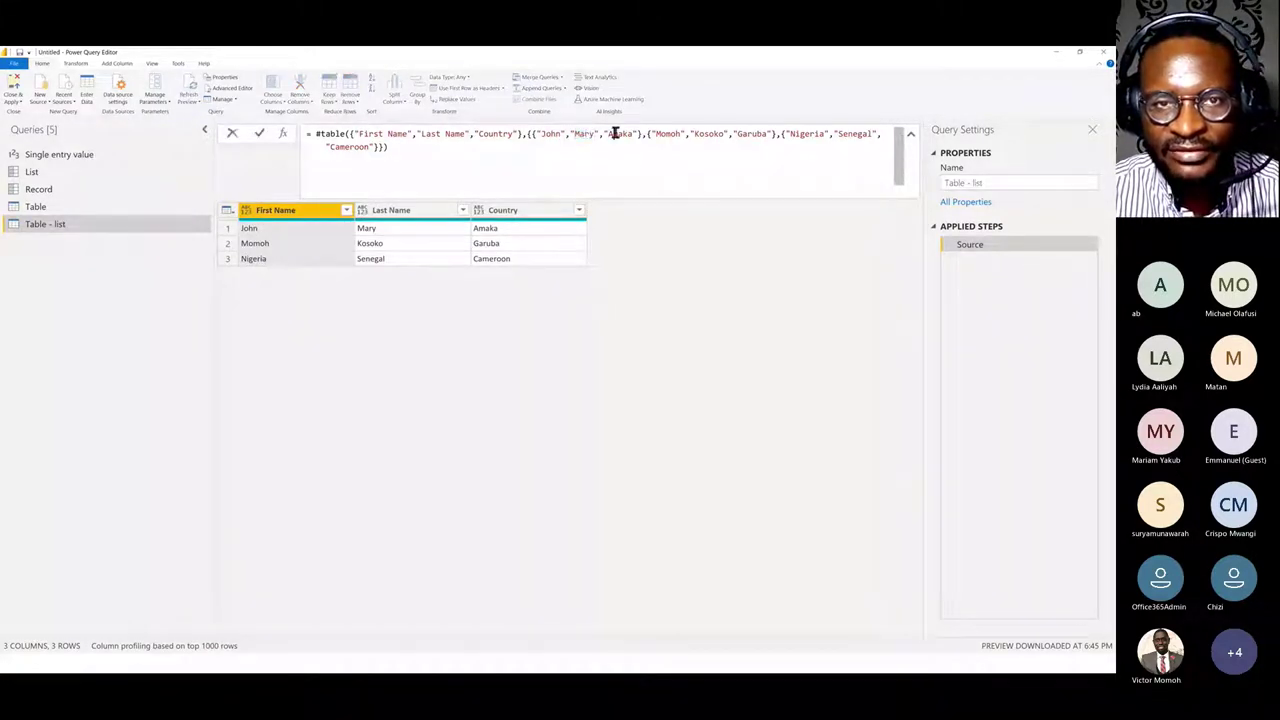
double_click(620, 133)
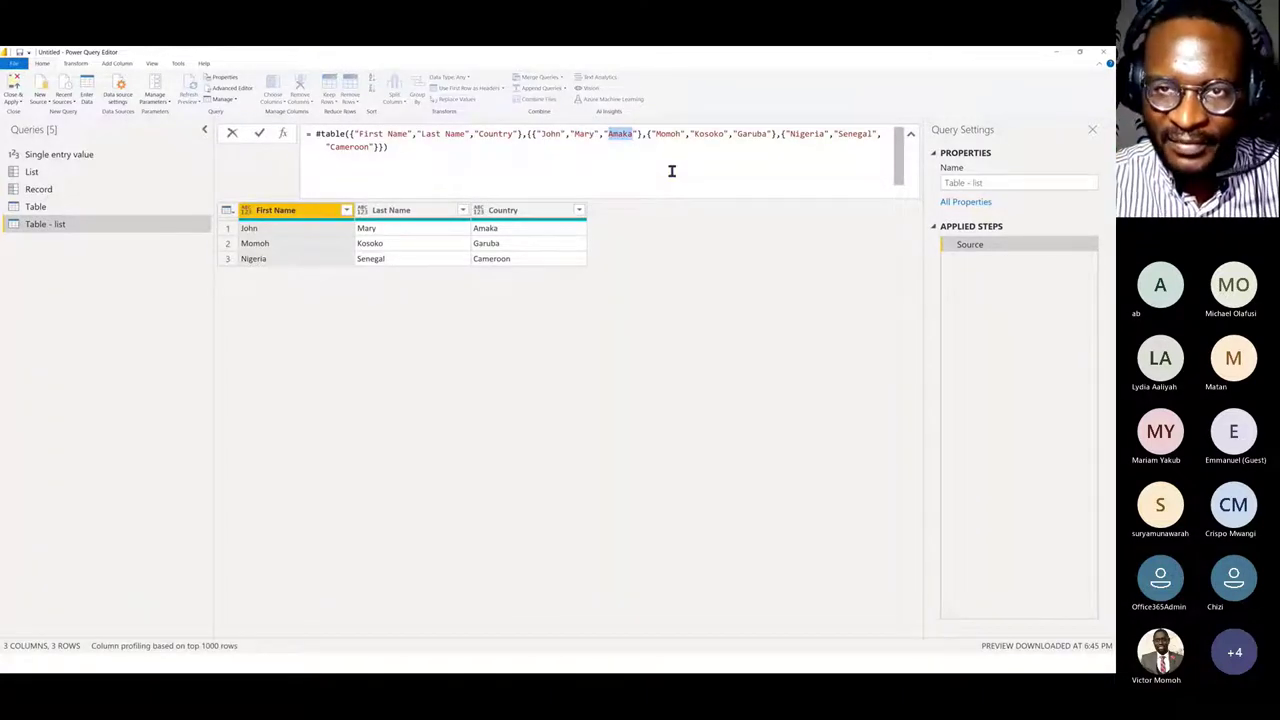
text(Nigeria)
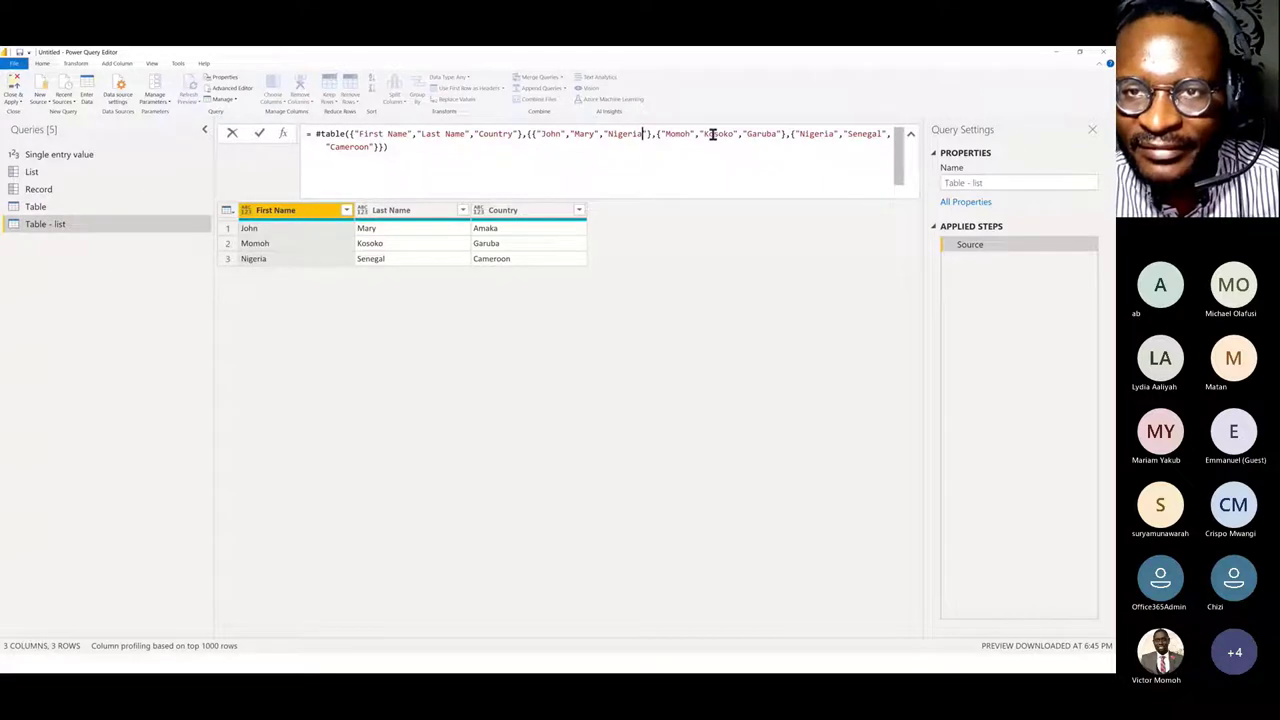
double_click(765, 133)
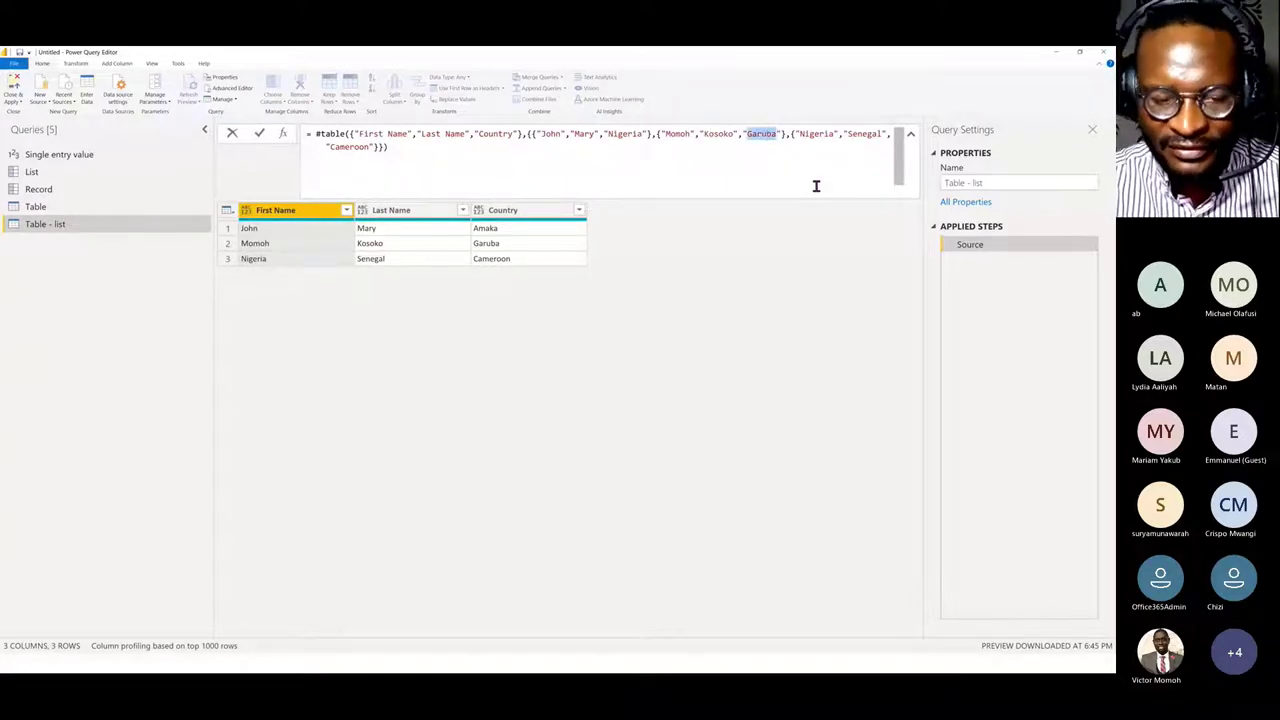
text(Senegal)
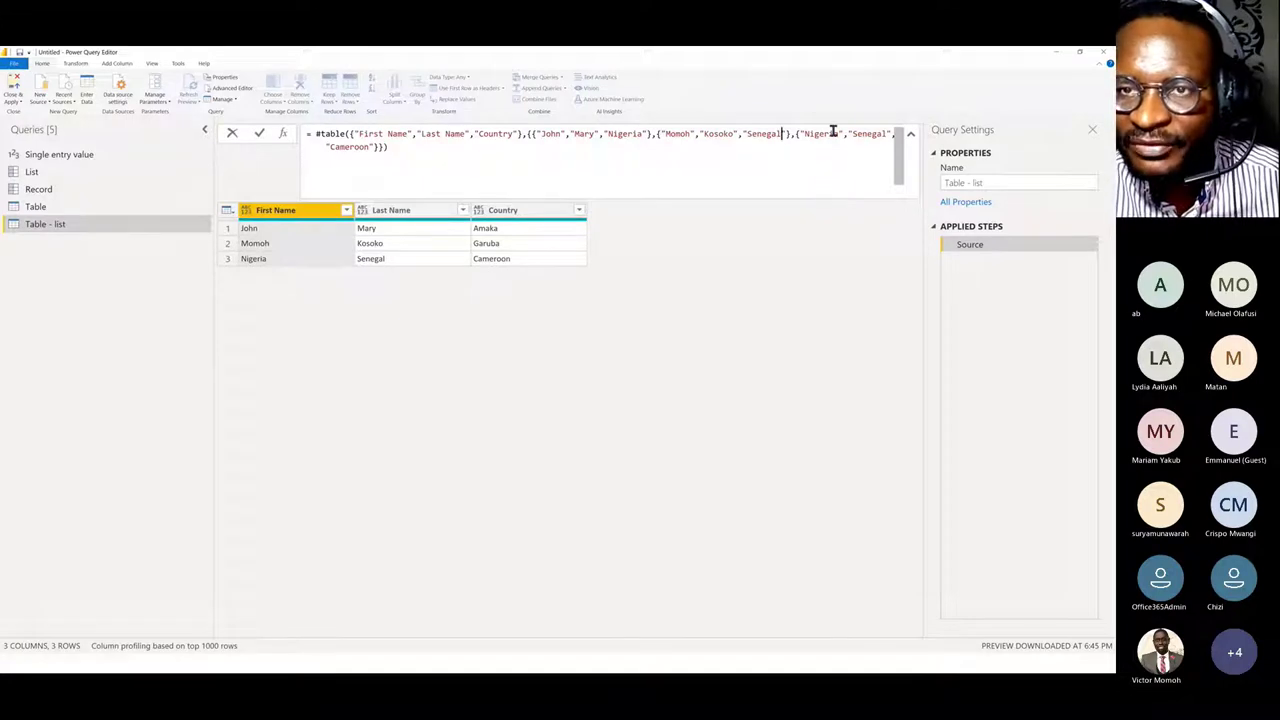
double_click(824, 133)
text(Lanre)
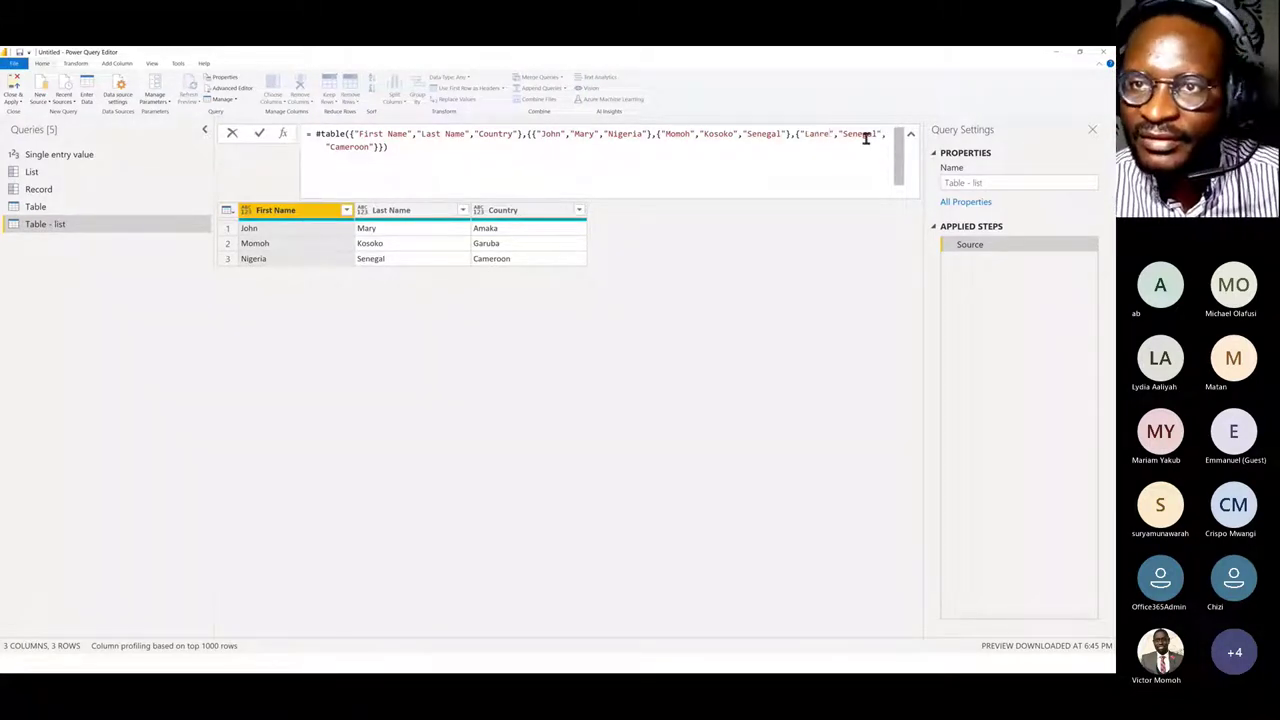
double_click(862, 134)
text(K)
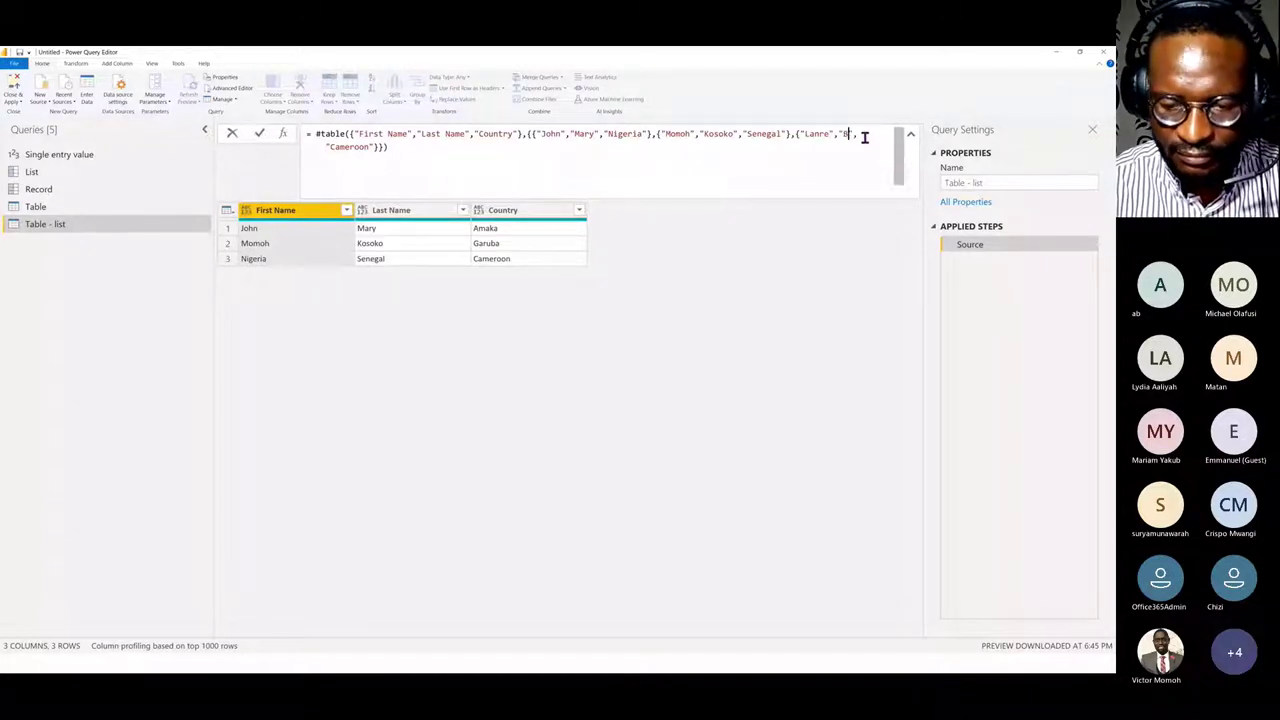
text(ello)
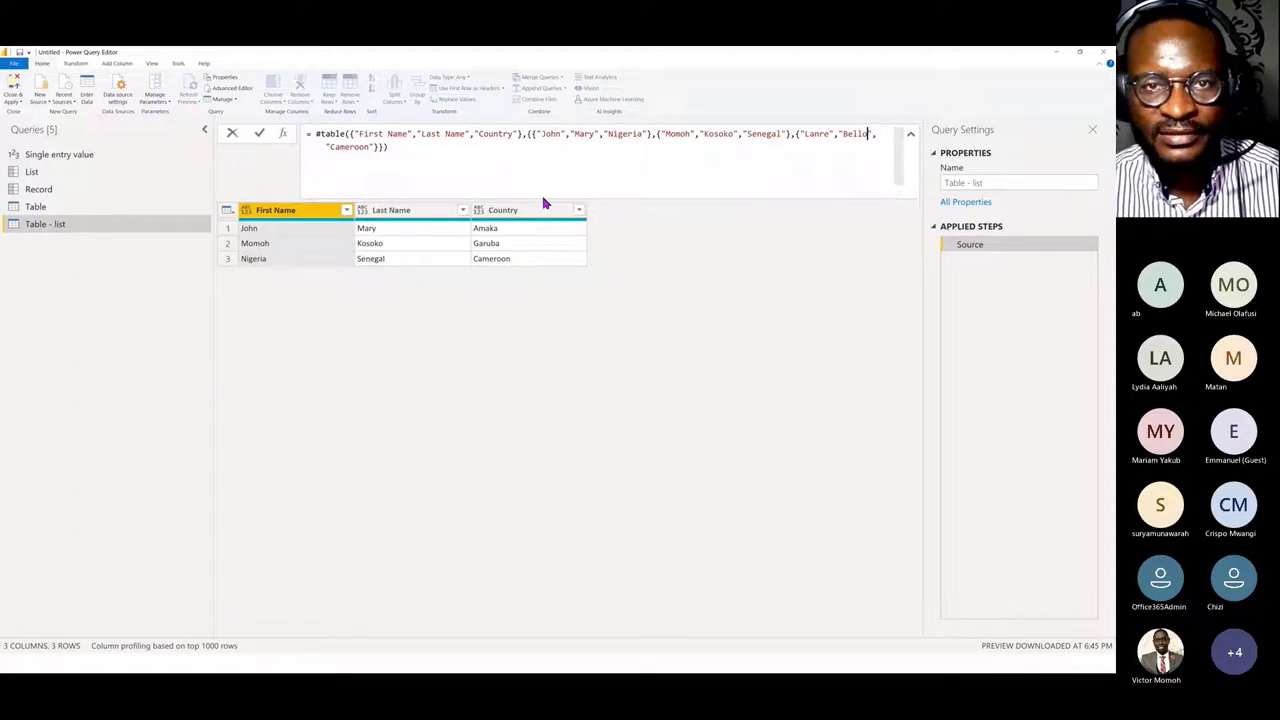
click(530, 168)
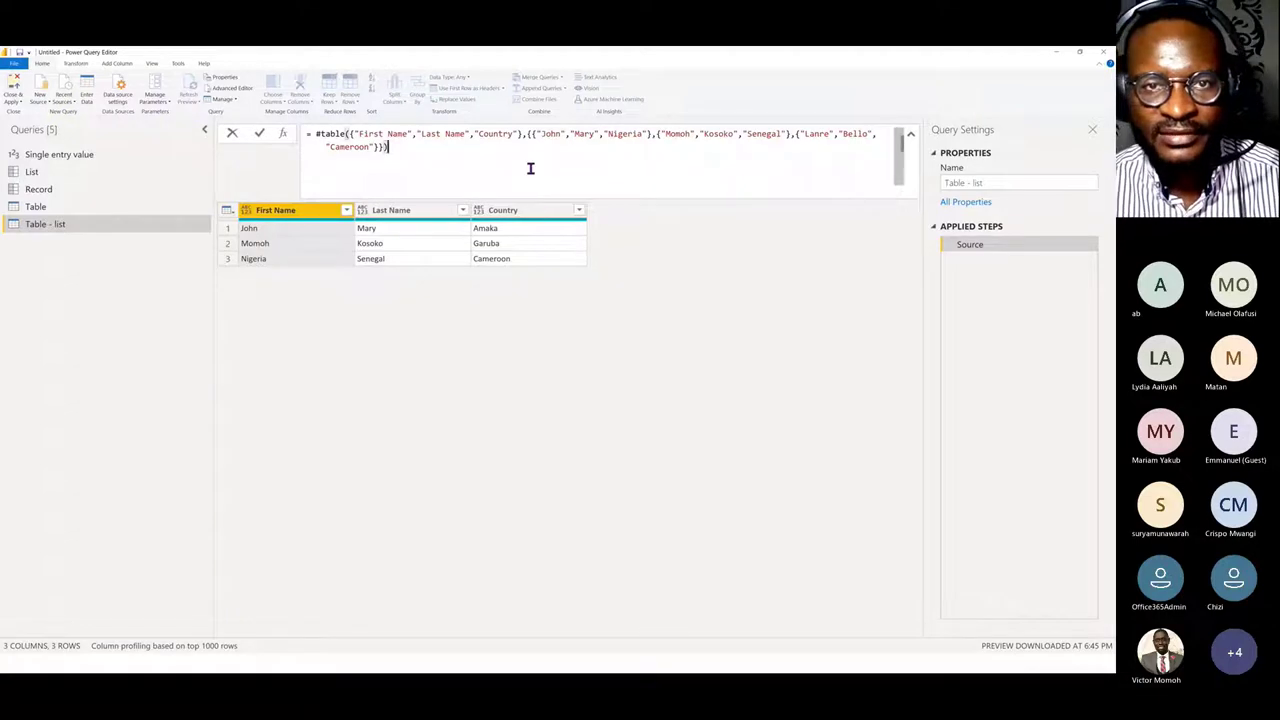
click(259, 133)
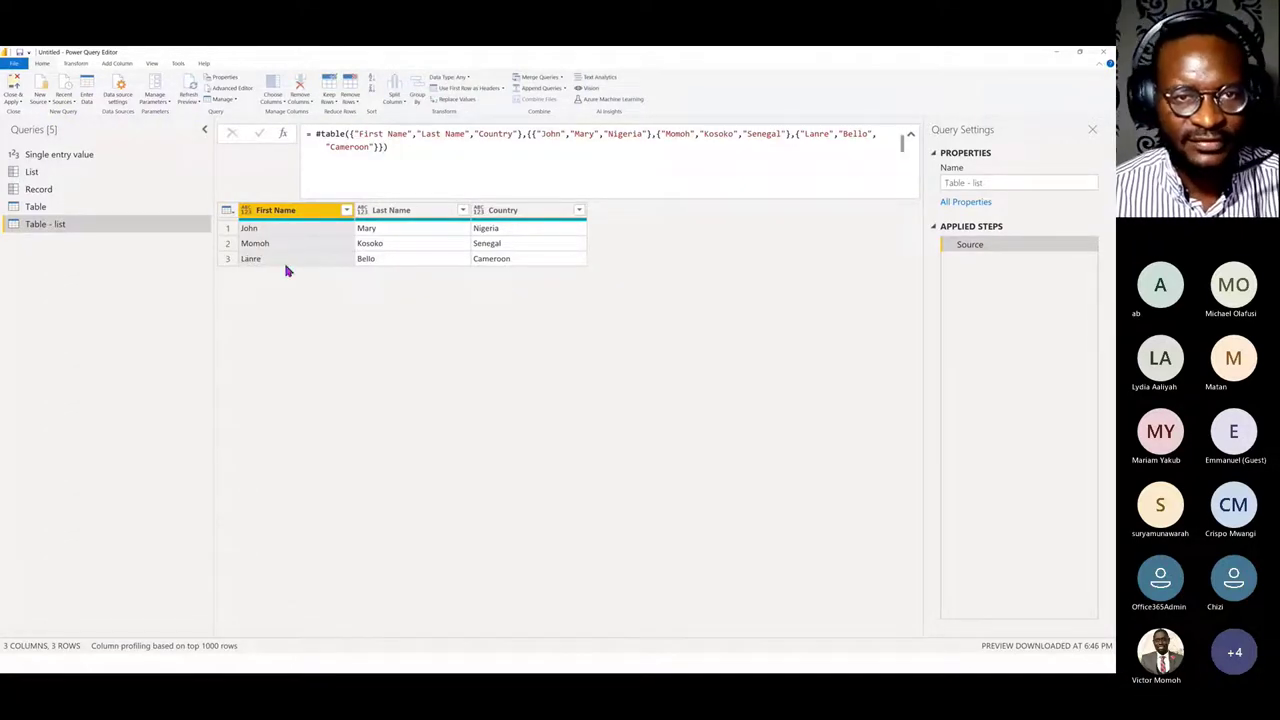
Index the Table - list formula with {0}, {1}, then {2}, previewing each row as a record.
click(398, 147)
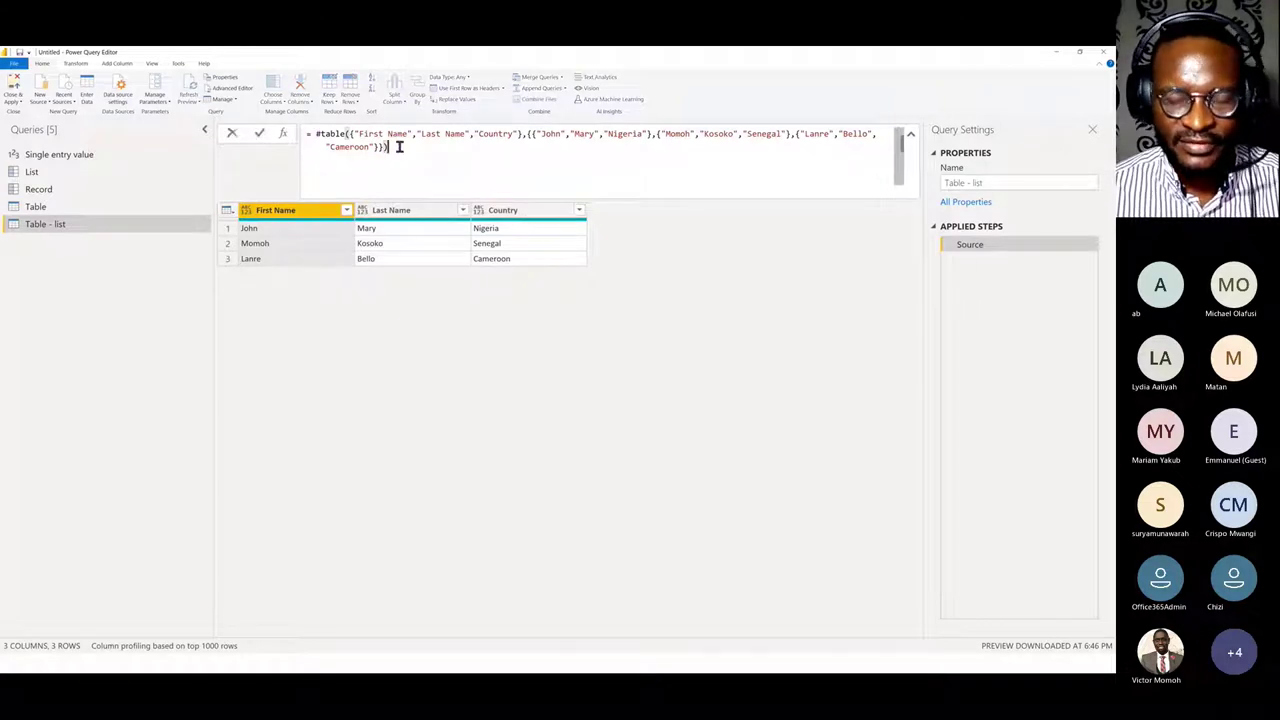
text({0)
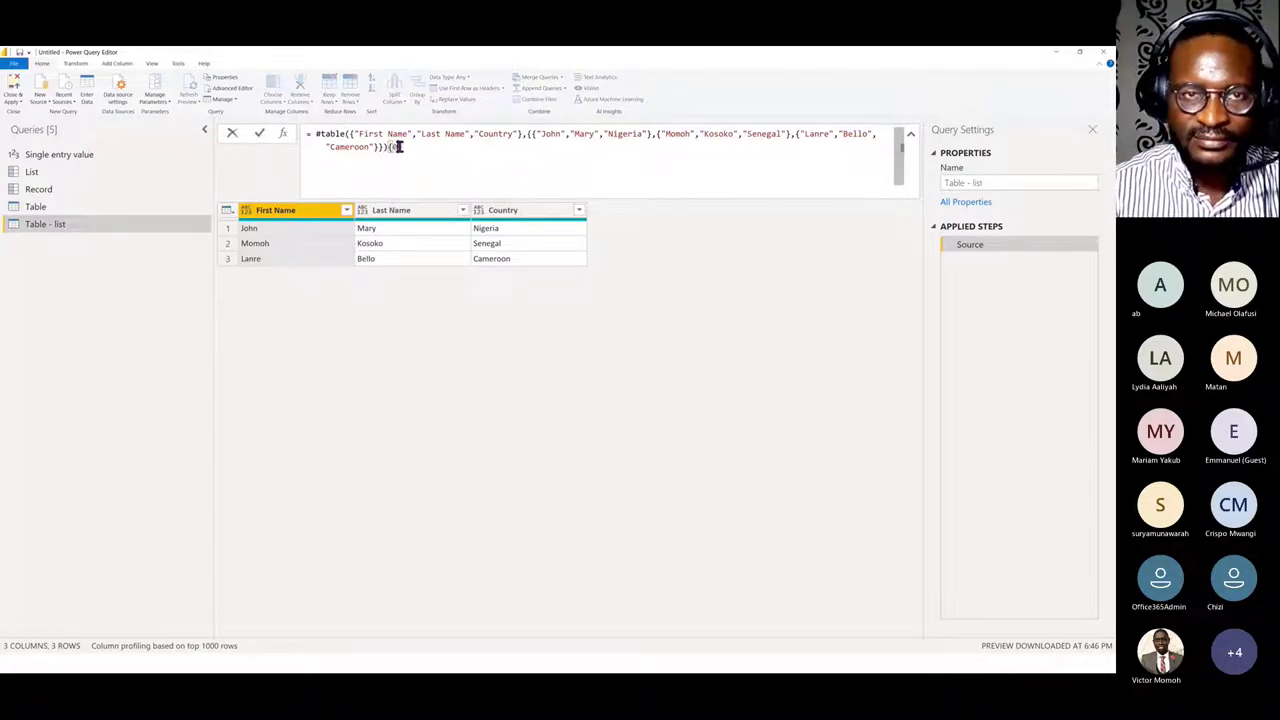
text(})
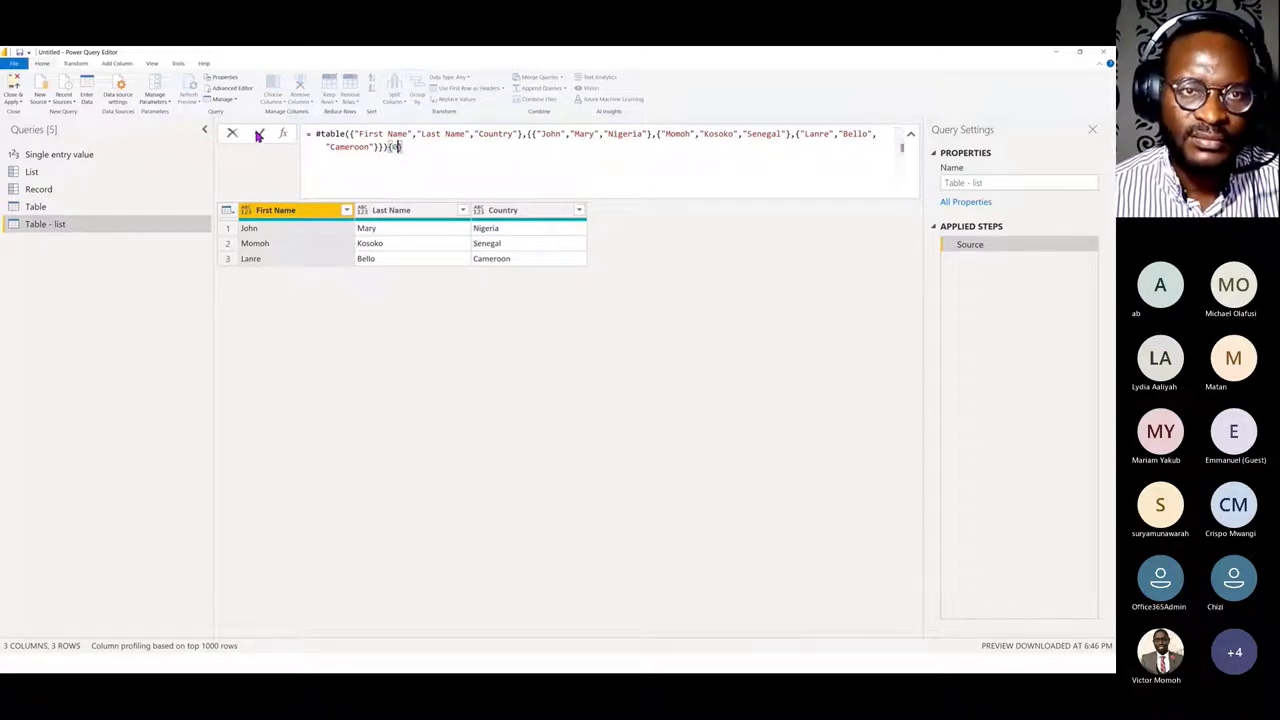
click(259, 133)
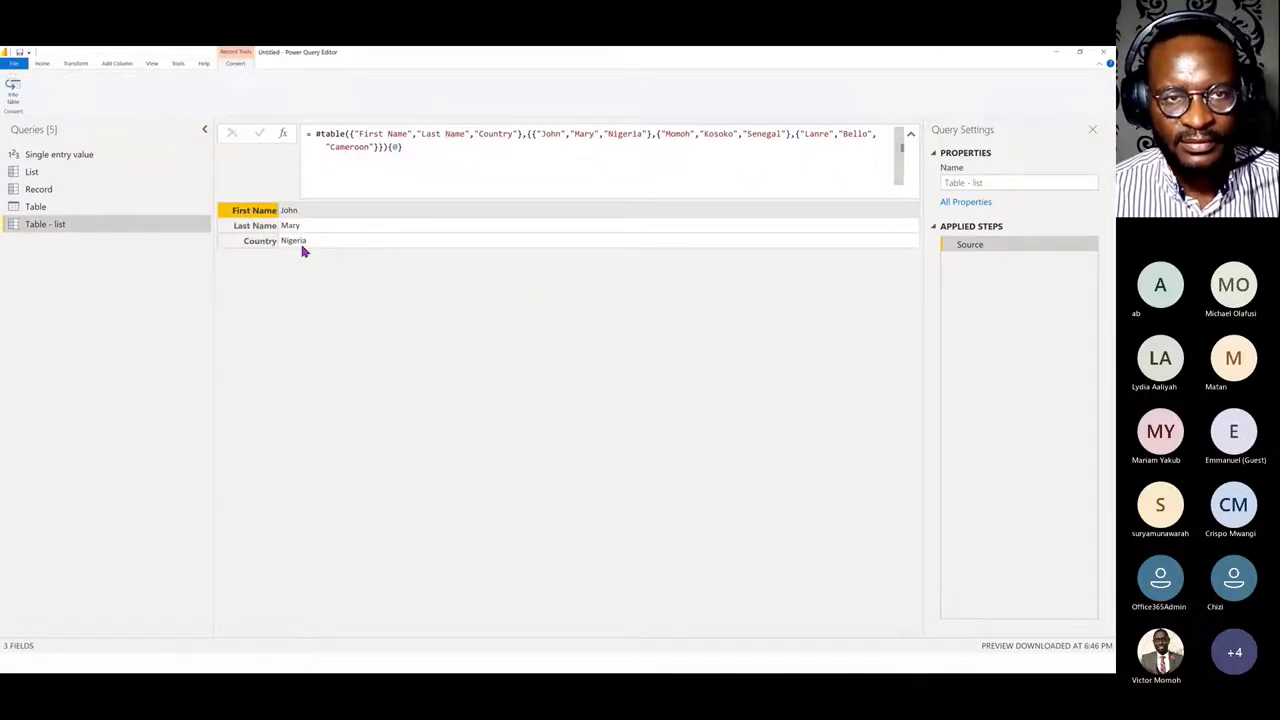
click(398, 146)
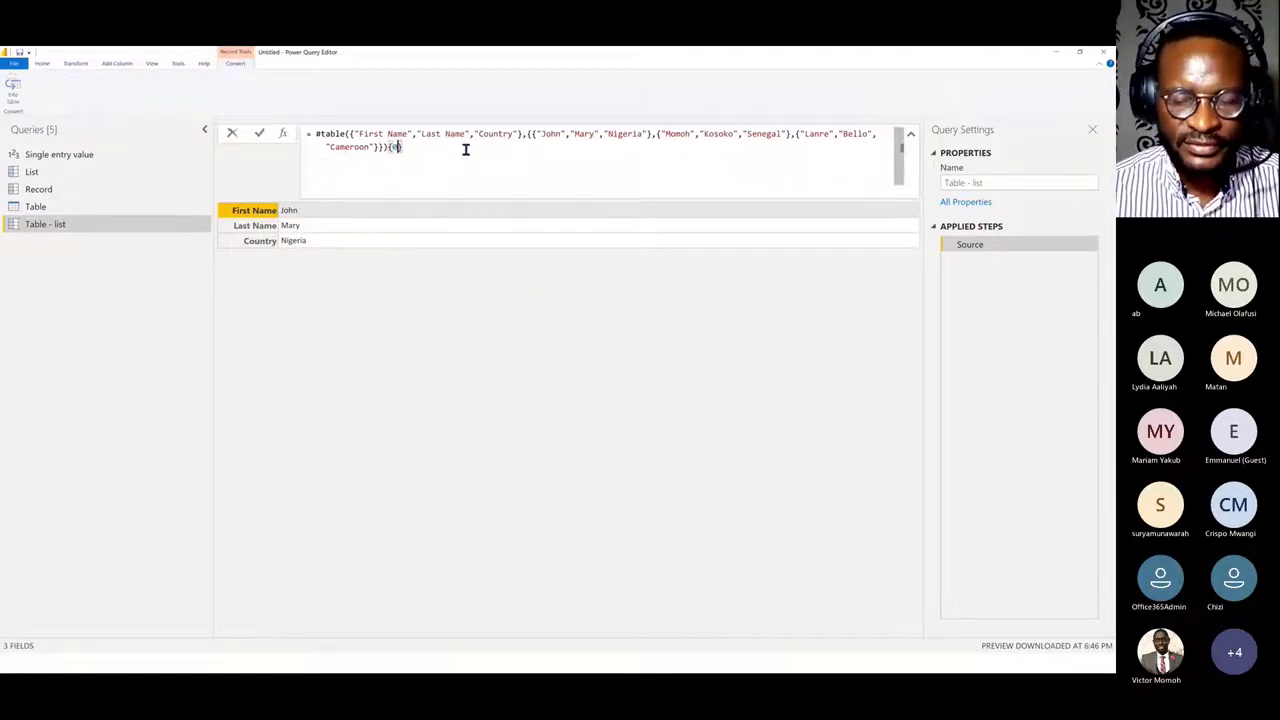
key(Left)
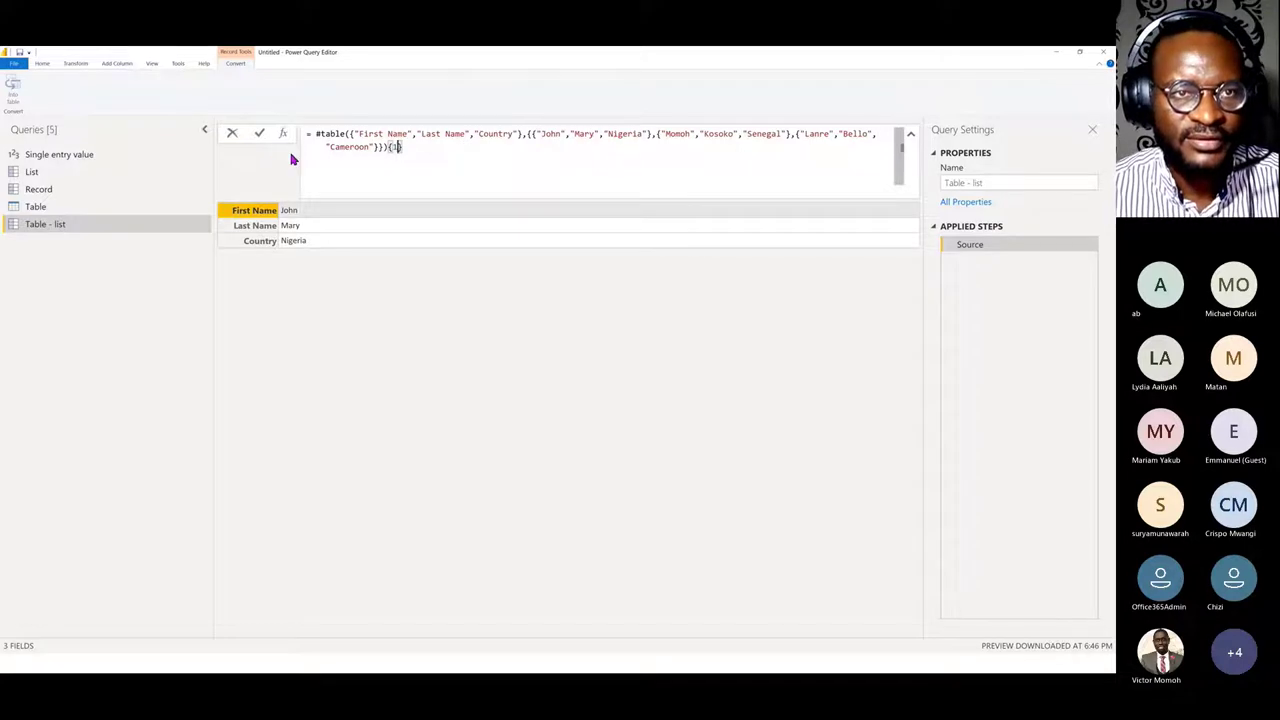
click(259, 133)
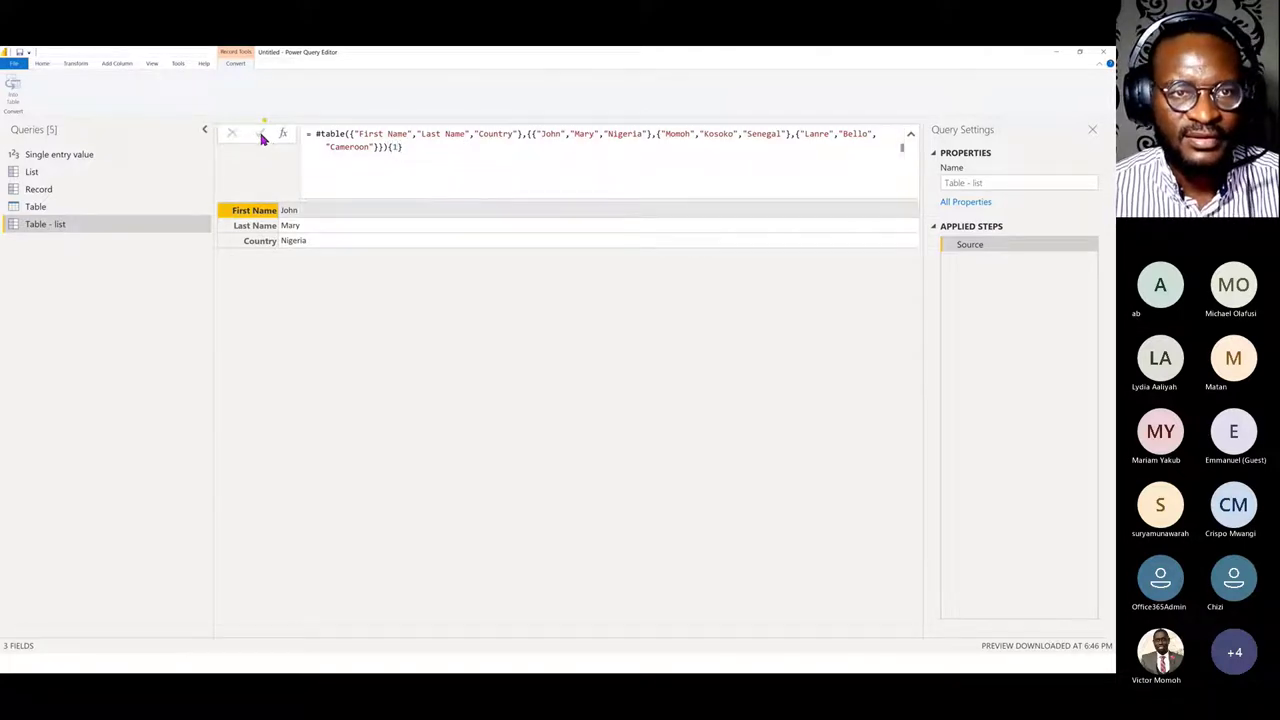
double_click(396, 147)
text(2)
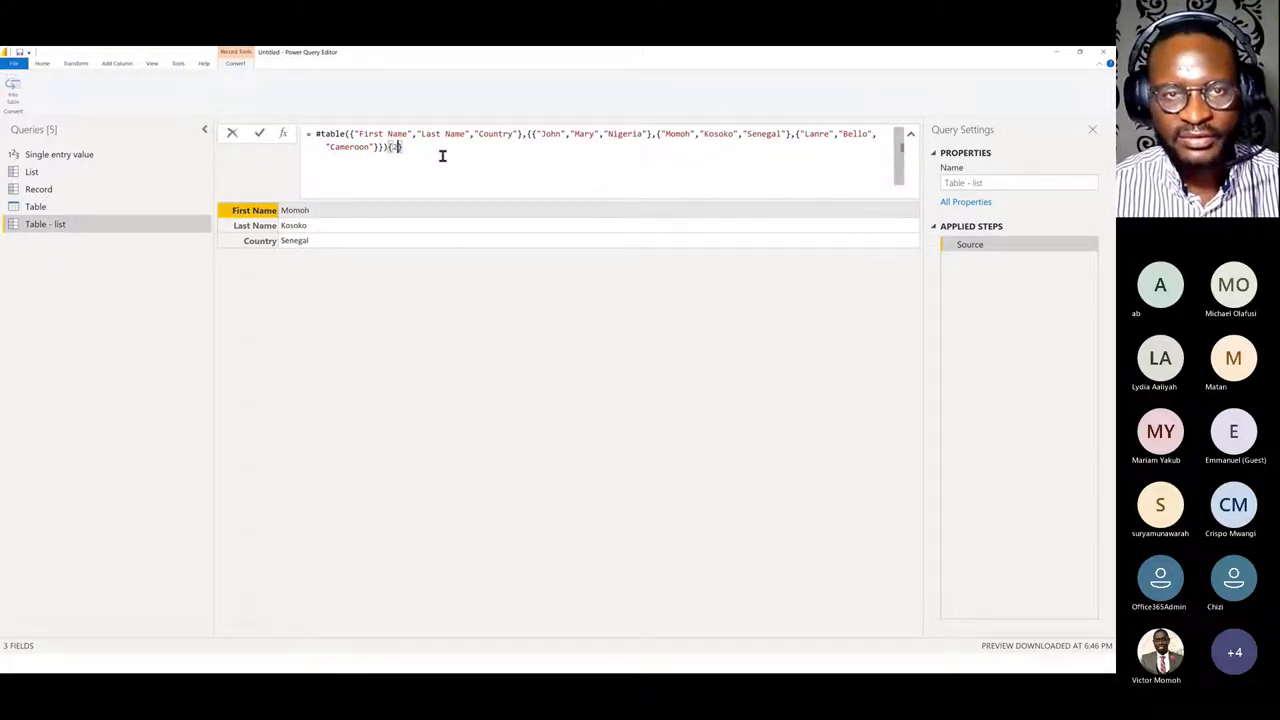
click(259, 133)
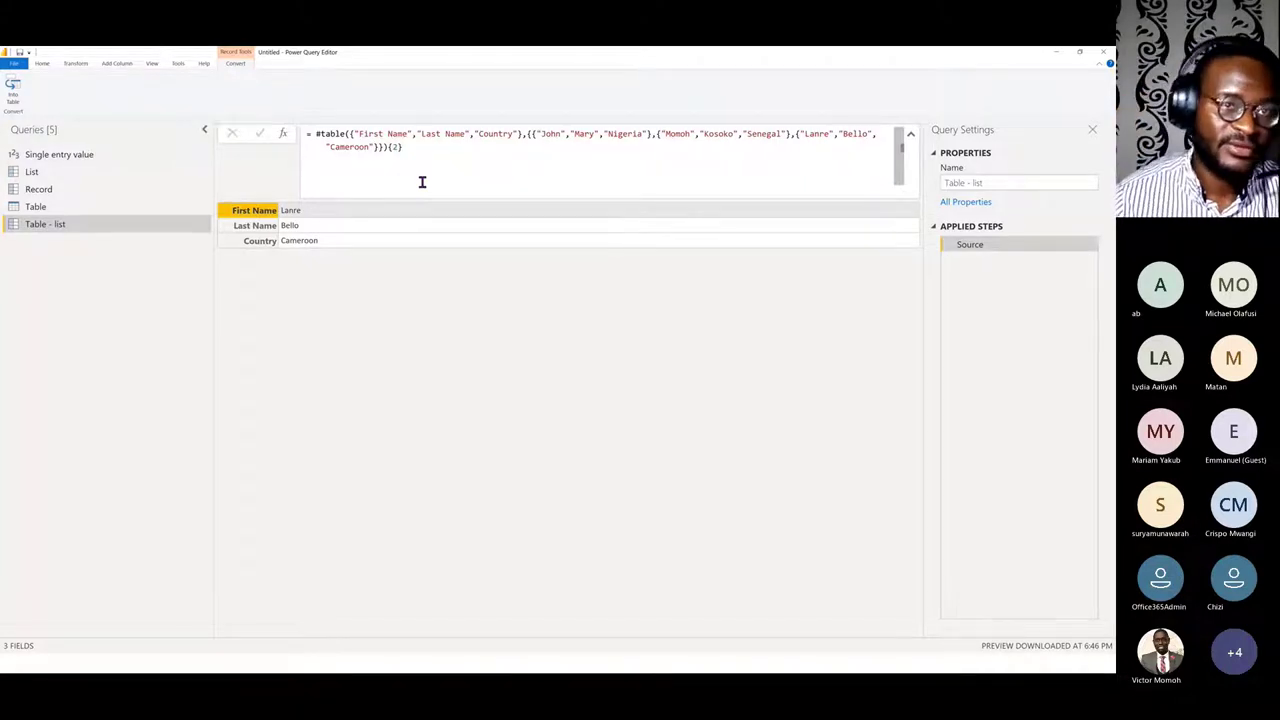
click(62, 210)
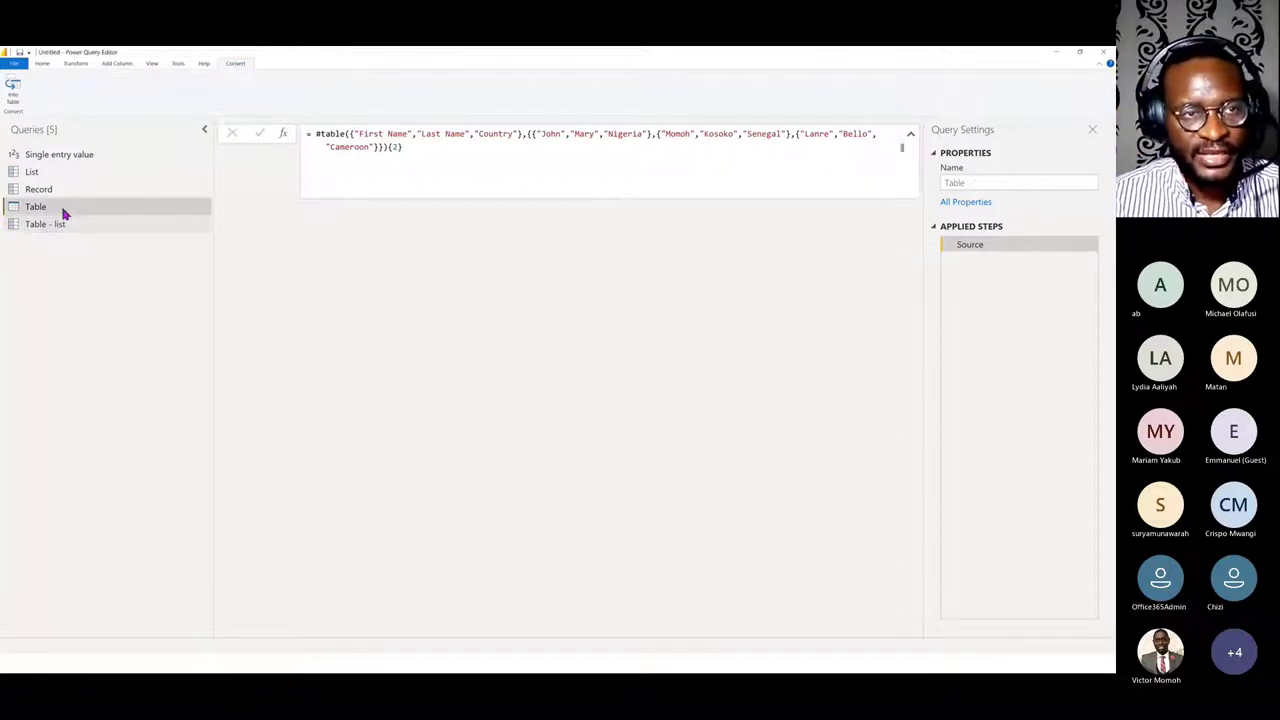
Duplicate the Table query and name the copy Table - record.
right_click(63, 211)
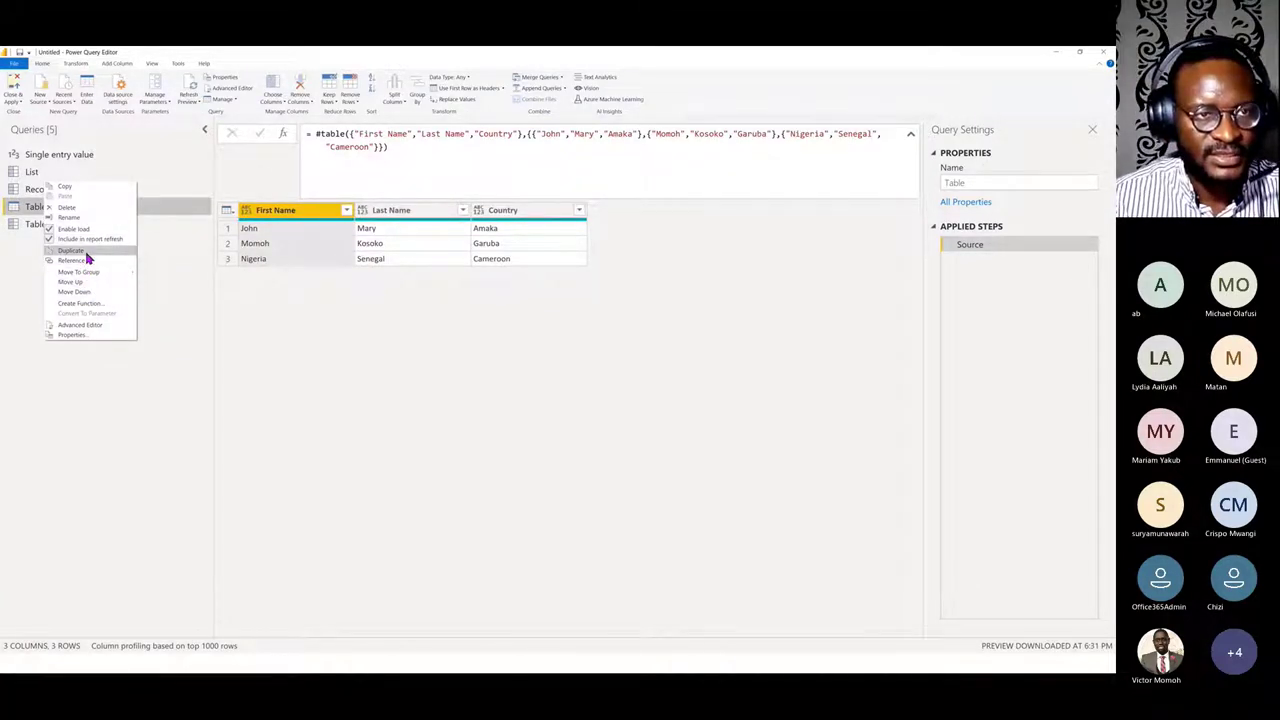
click(86, 252)
double_click(71, 242)
click(71, 243)
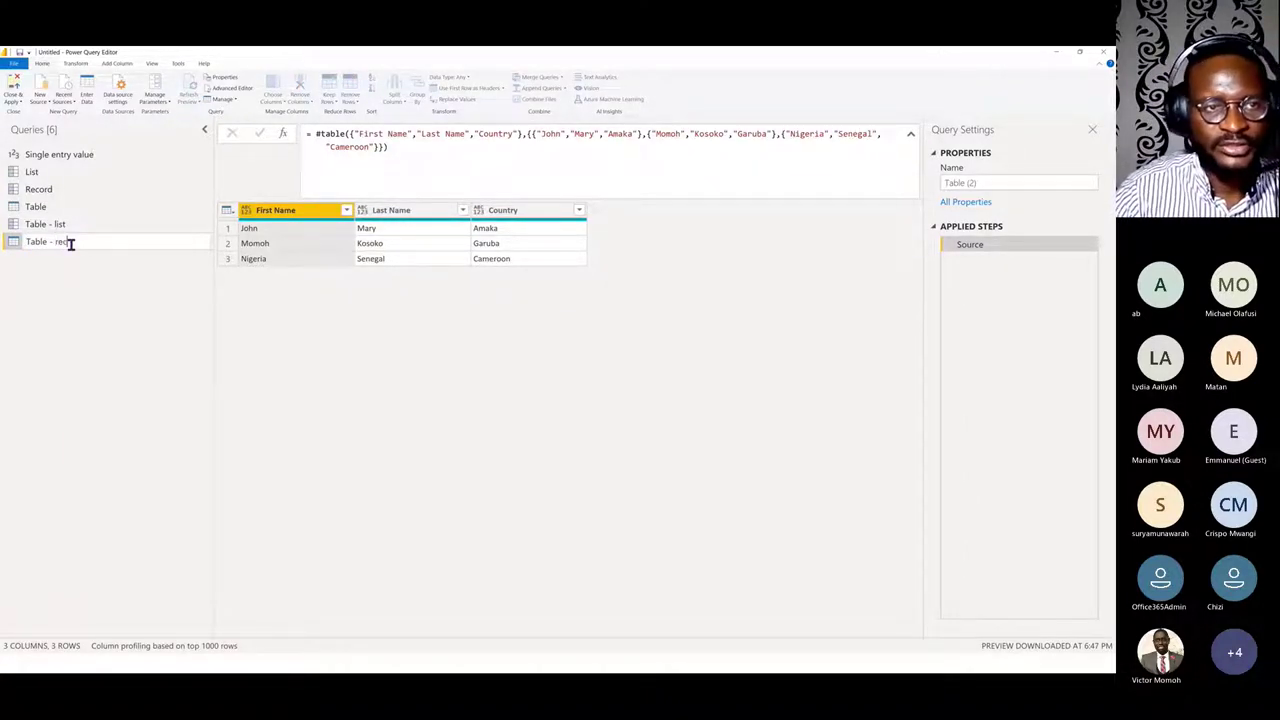
key(Return)
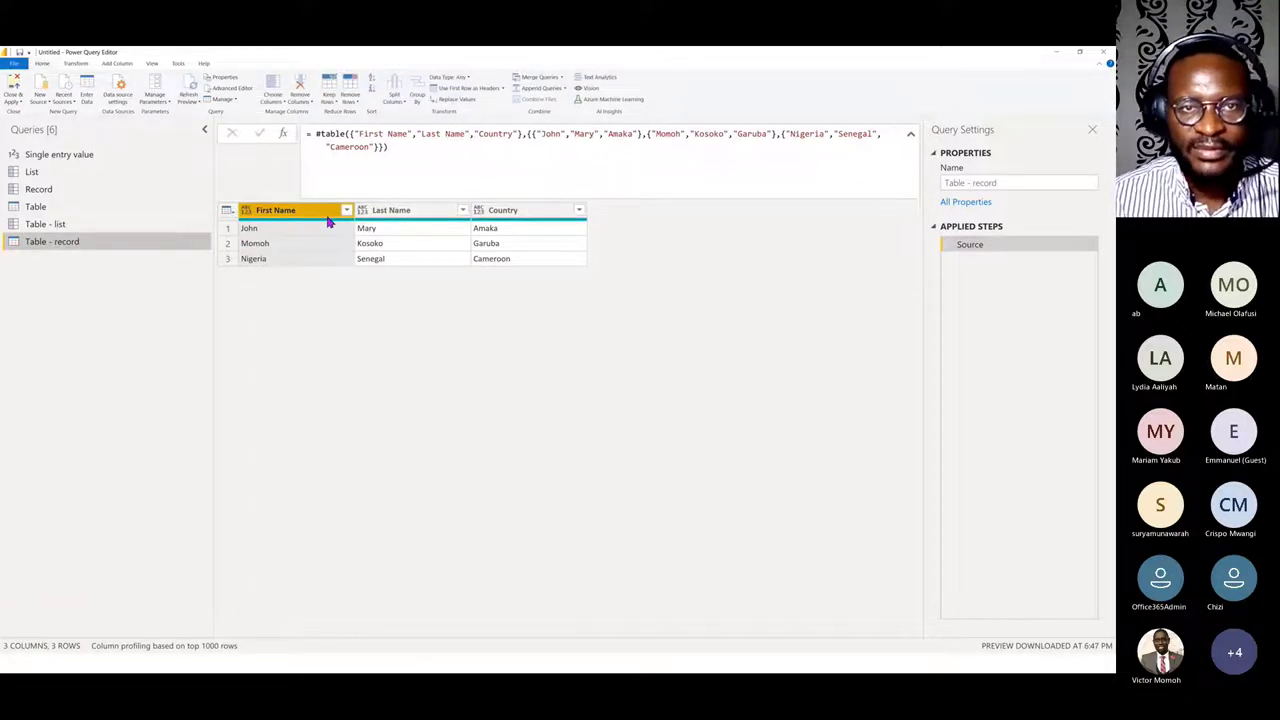
Cancel a started formula edit on Table - record and return to Table - list.
click(412, 148)
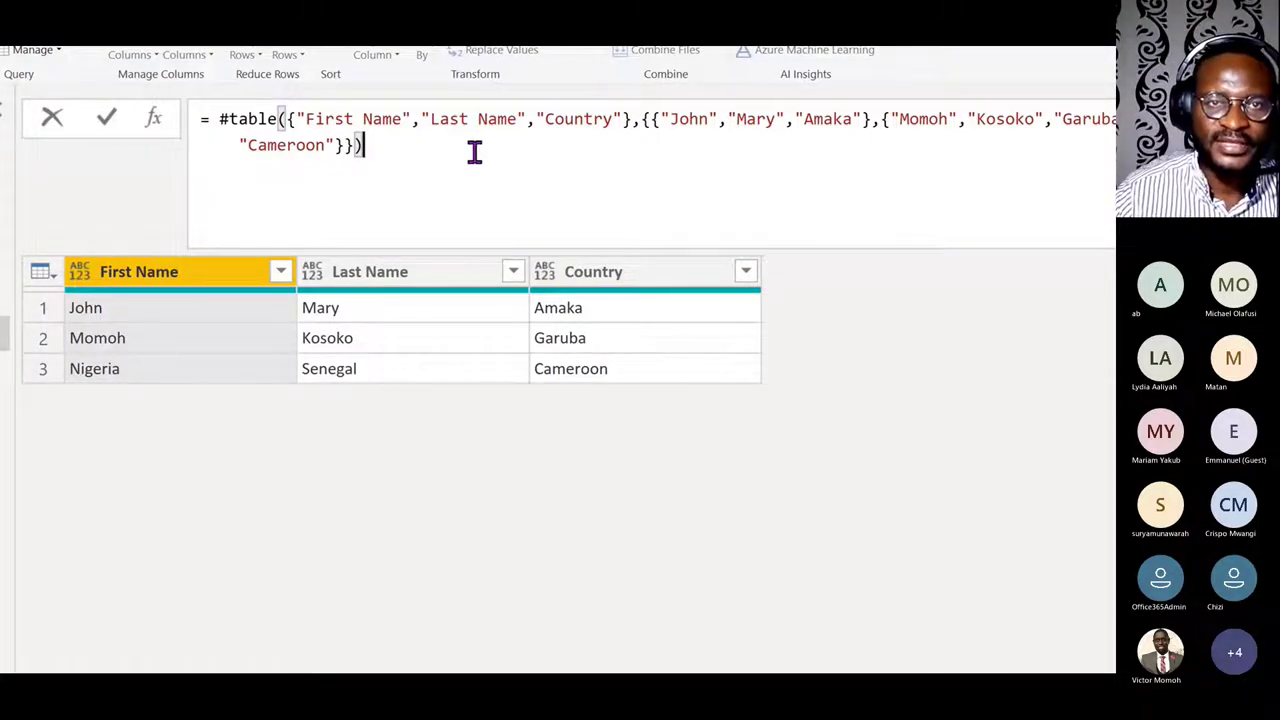
text([)
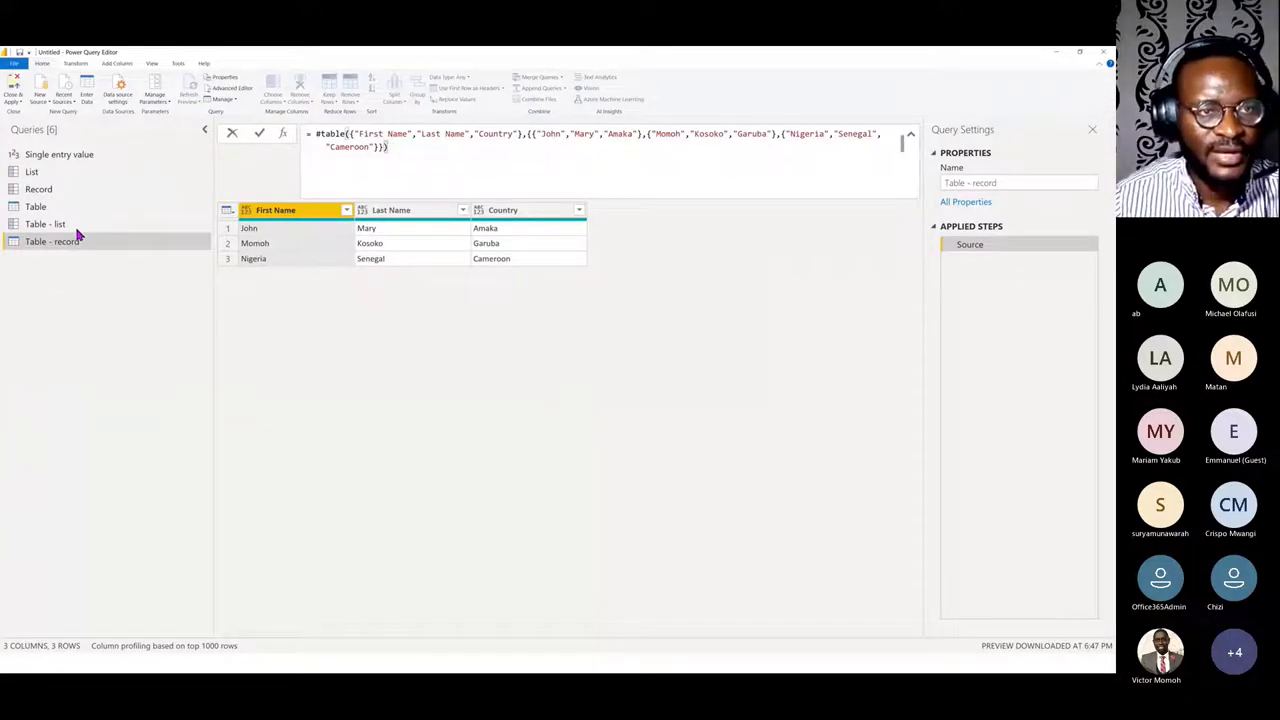
key(Escape)
click(77, 226)
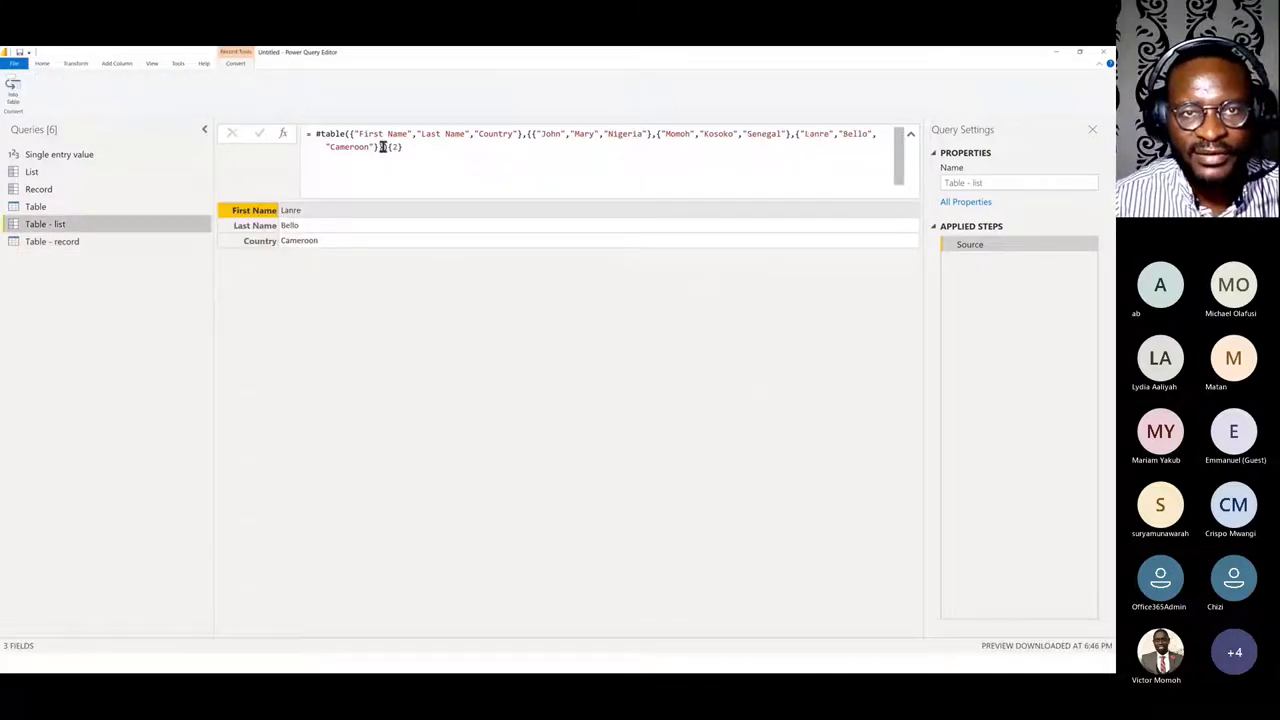
Copy Table - list's #table expression without {2} and paste it over the Table query's formula.
click(385, 146)
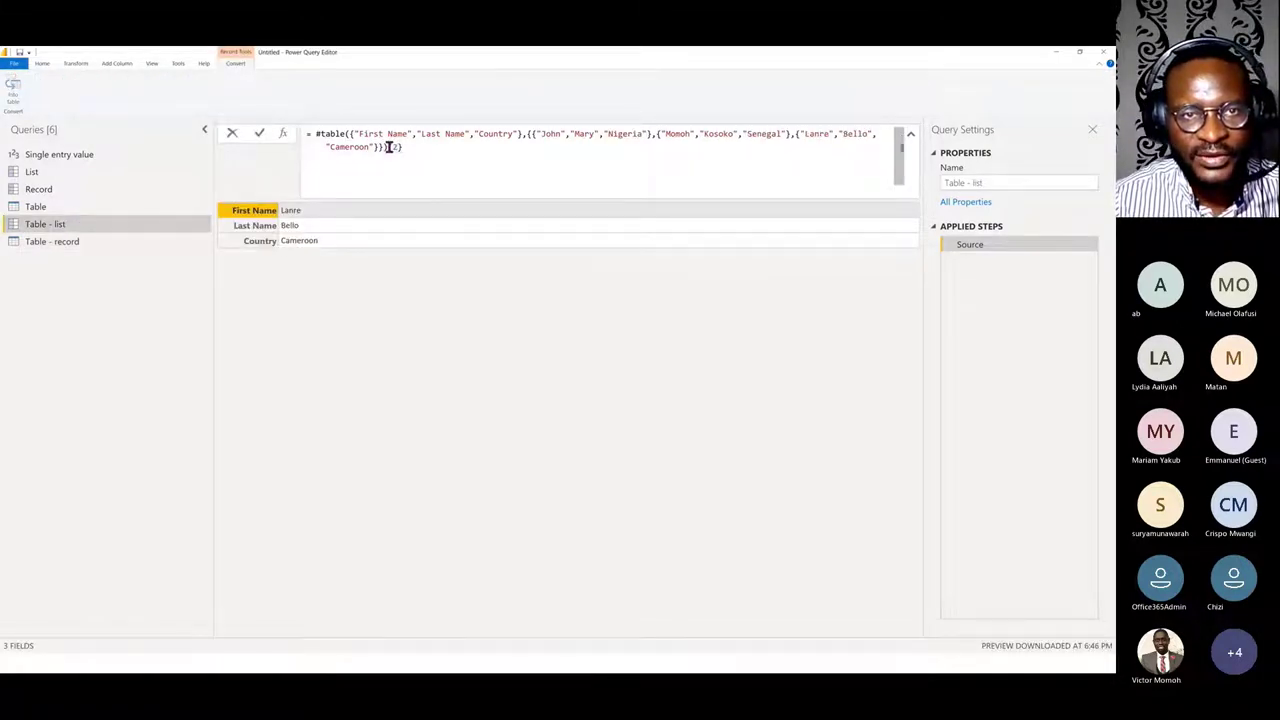
drag(314, 134, 382, 146)
key(ctrl+c)
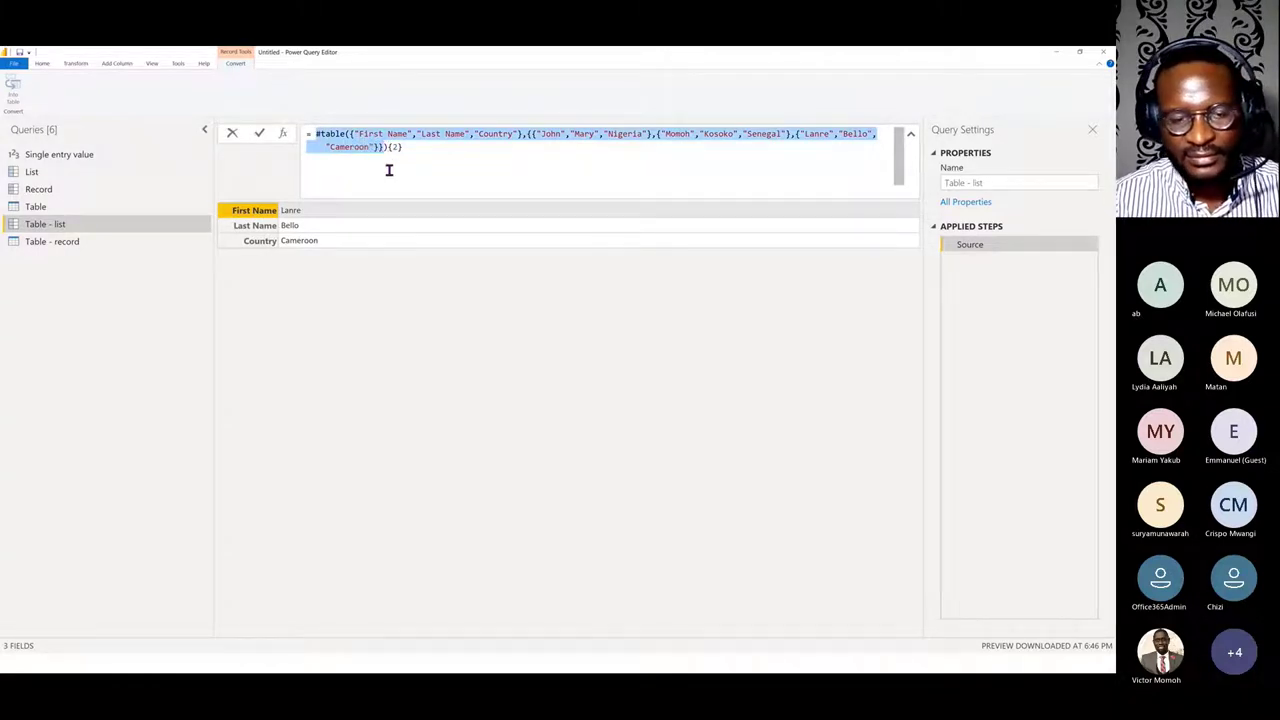
key(Escape)
click(44, 207)
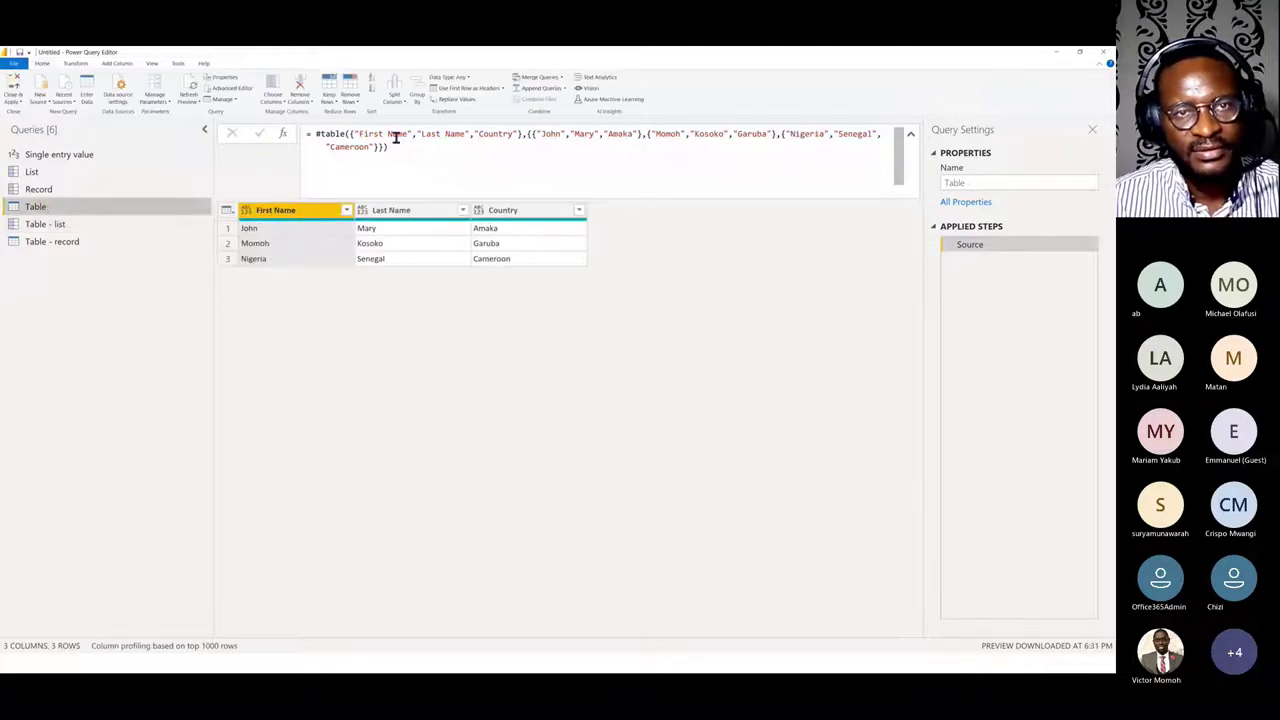
drag(389, 148, 318, 133)
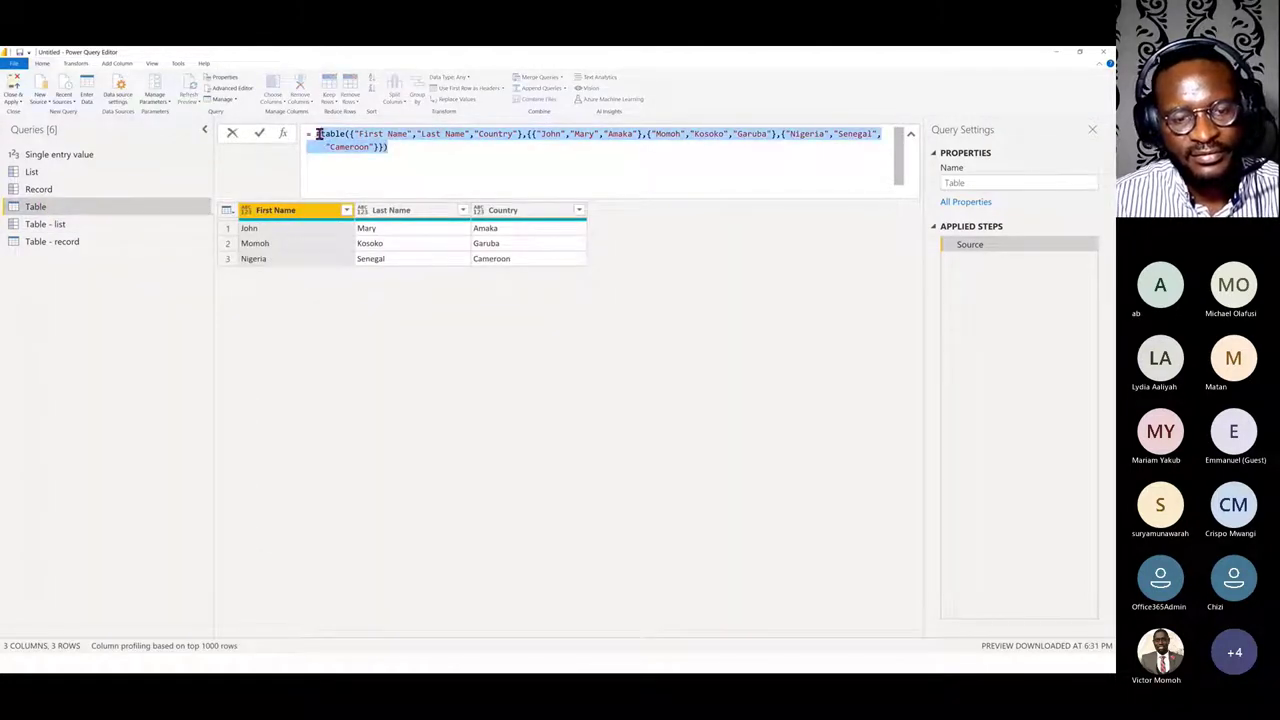
key(BackSpace)
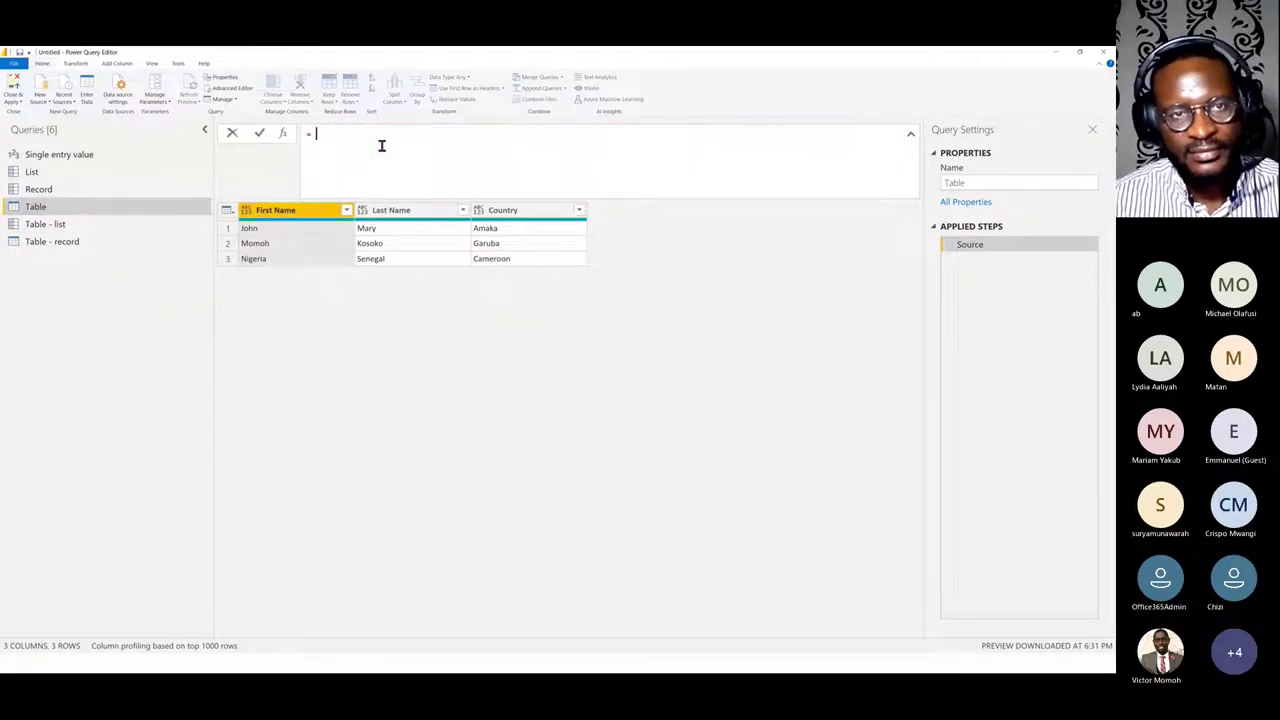
key(ctrl+v)
key(shift+Return)
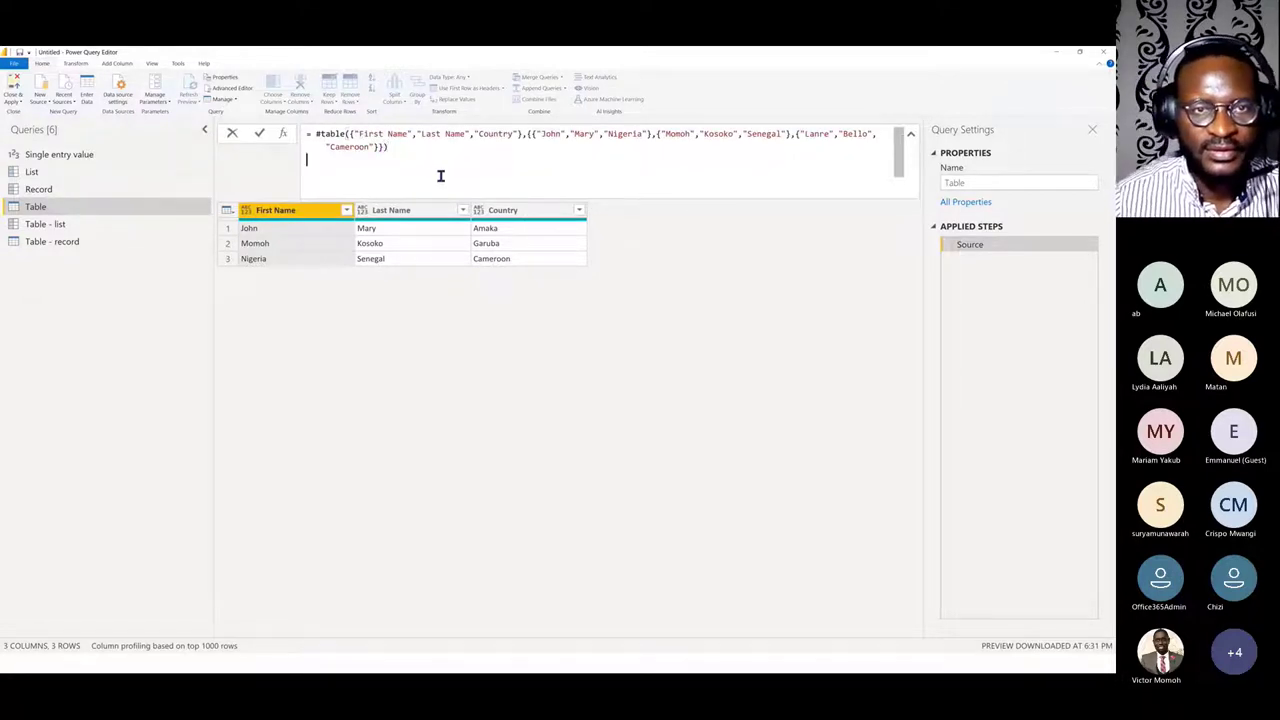
key(BackSpace)
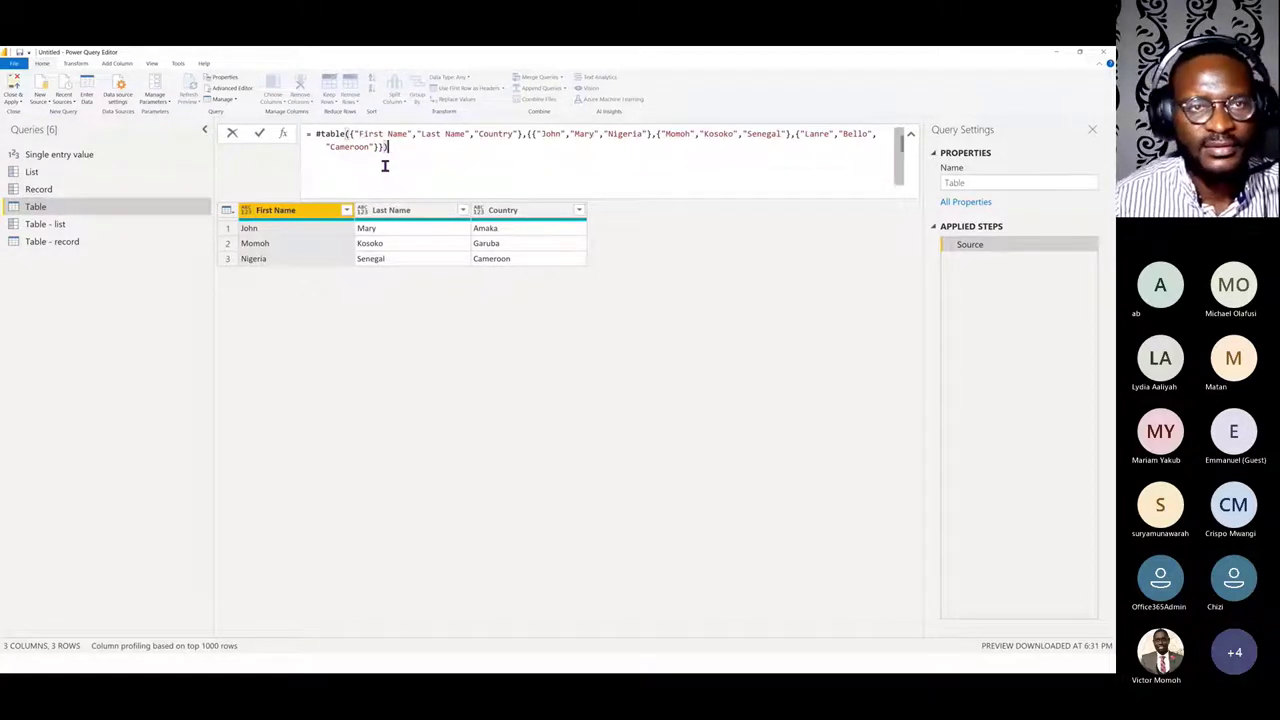
click(257, 135)
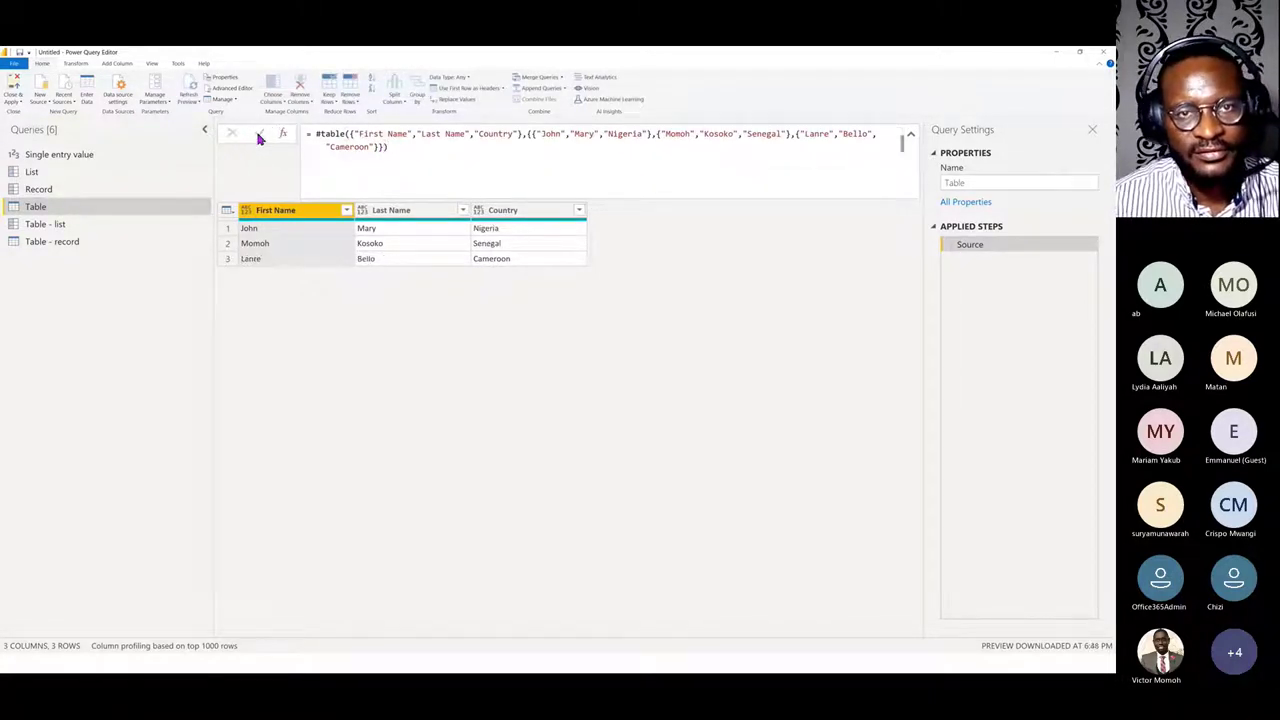
Replace Table - record's formula with the new #table expression and commit it.
click(62, 245)
click(404, 150)
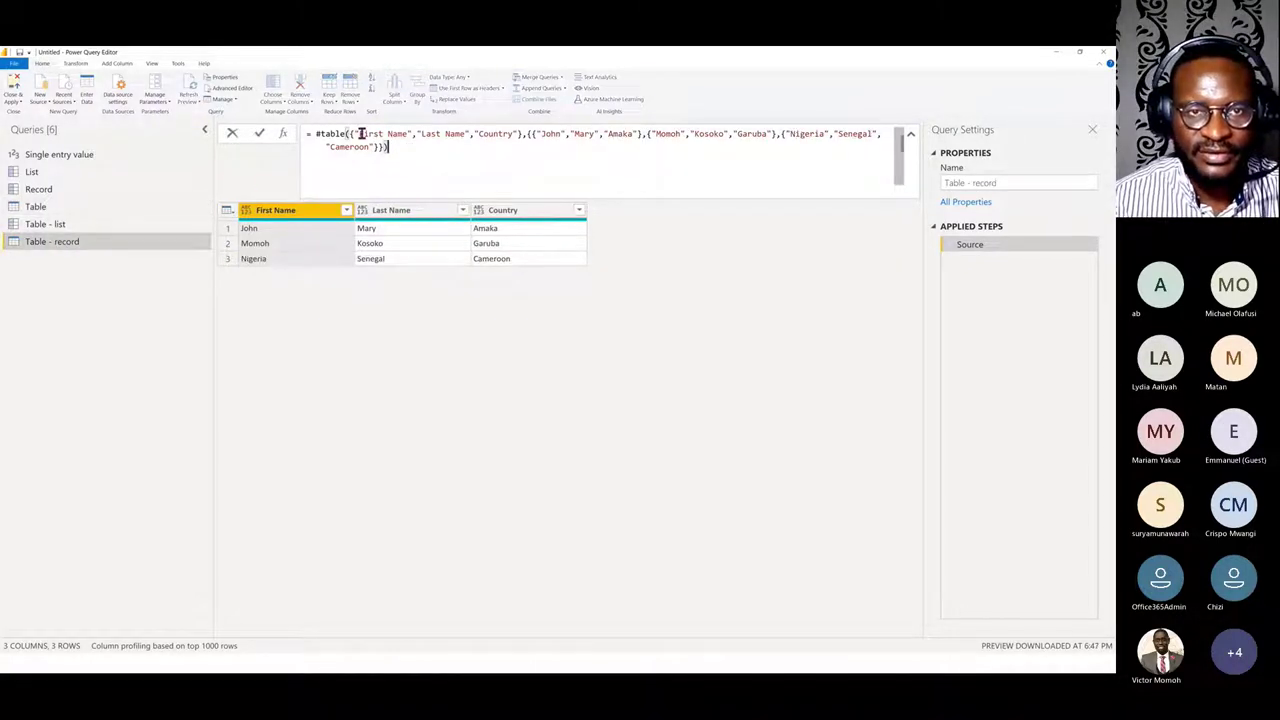
key(ctrl+a)
text(V)
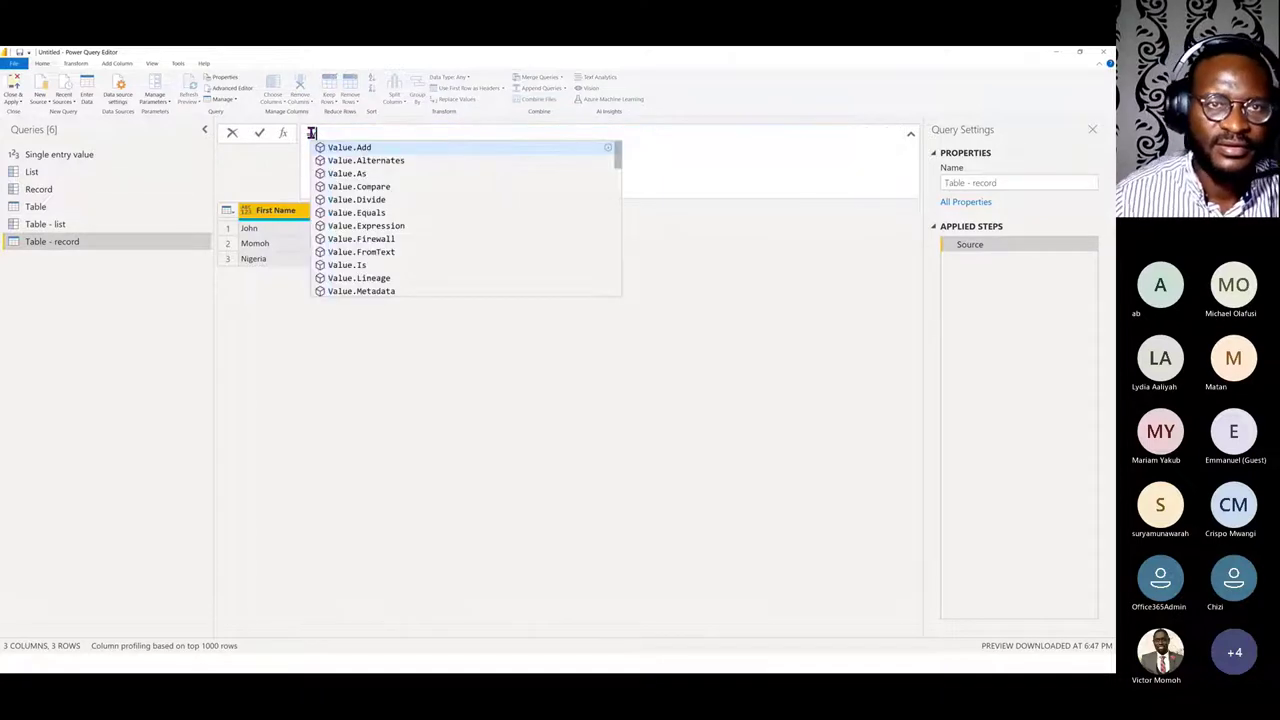
key(ctrl+z)
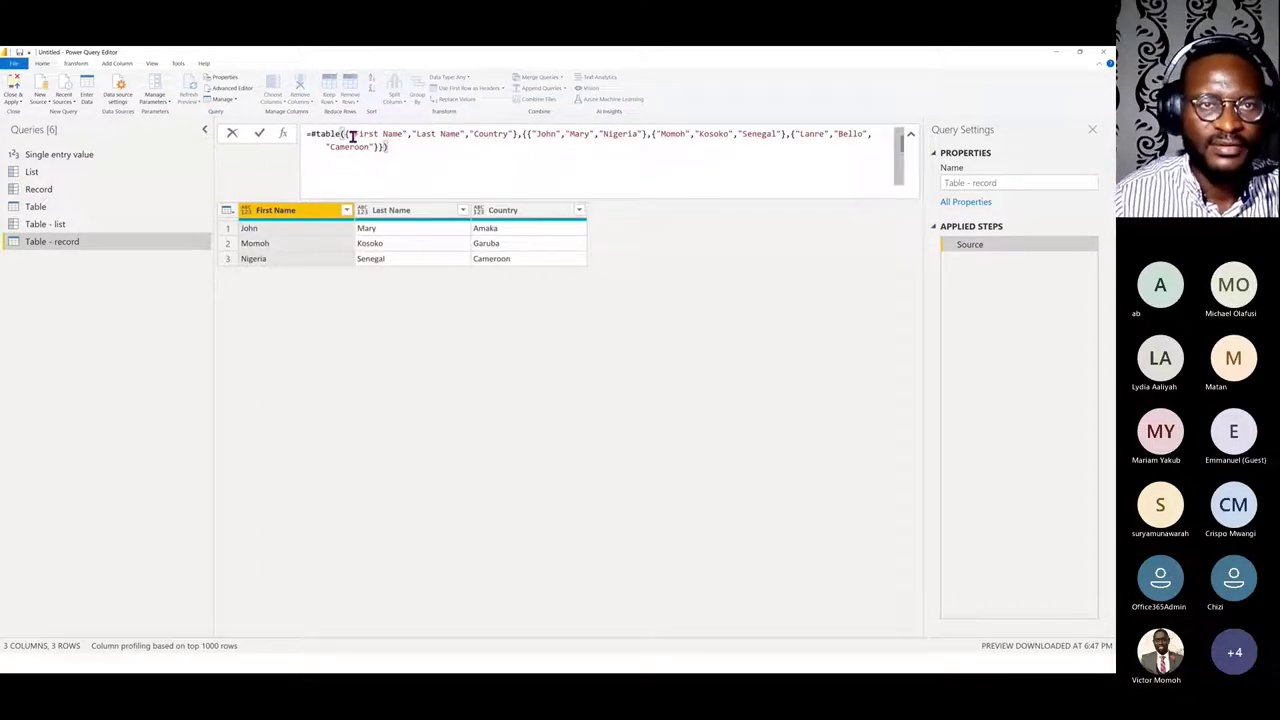
click(260, 133)
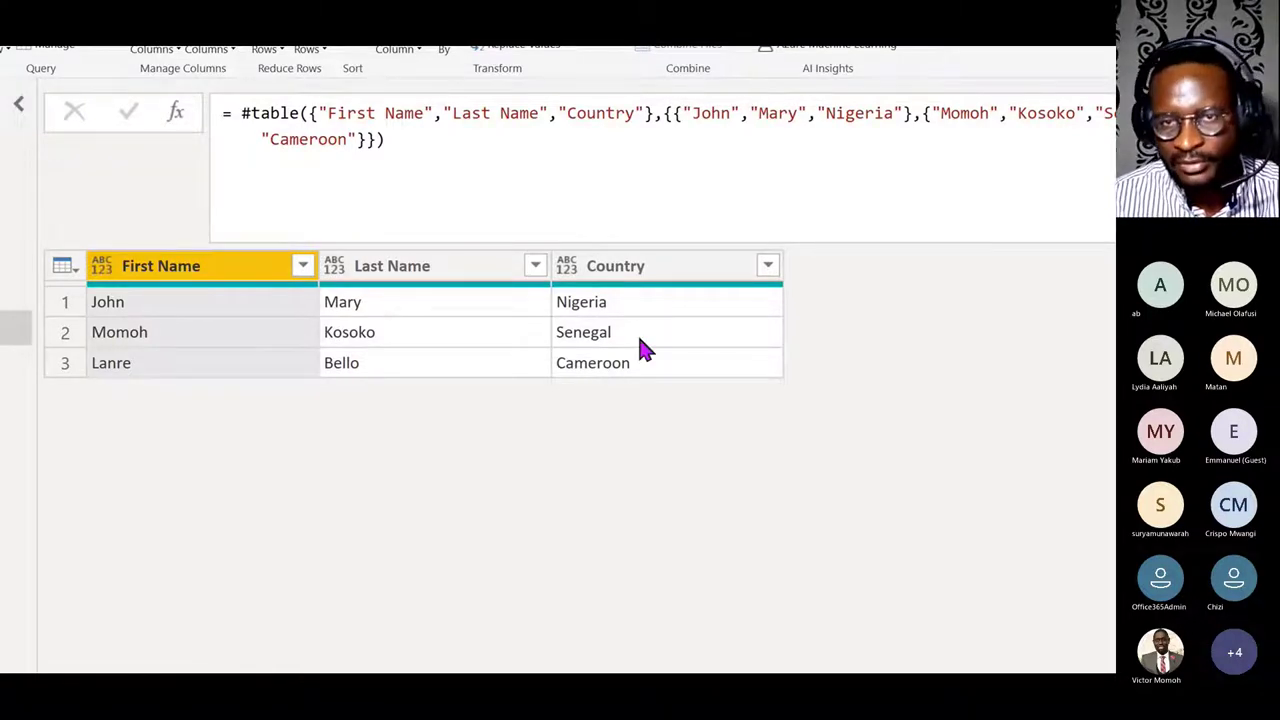
Append [Country] to the Table - record formula to return Nigeria, Senegal, Cameroon.
click(505, 157)
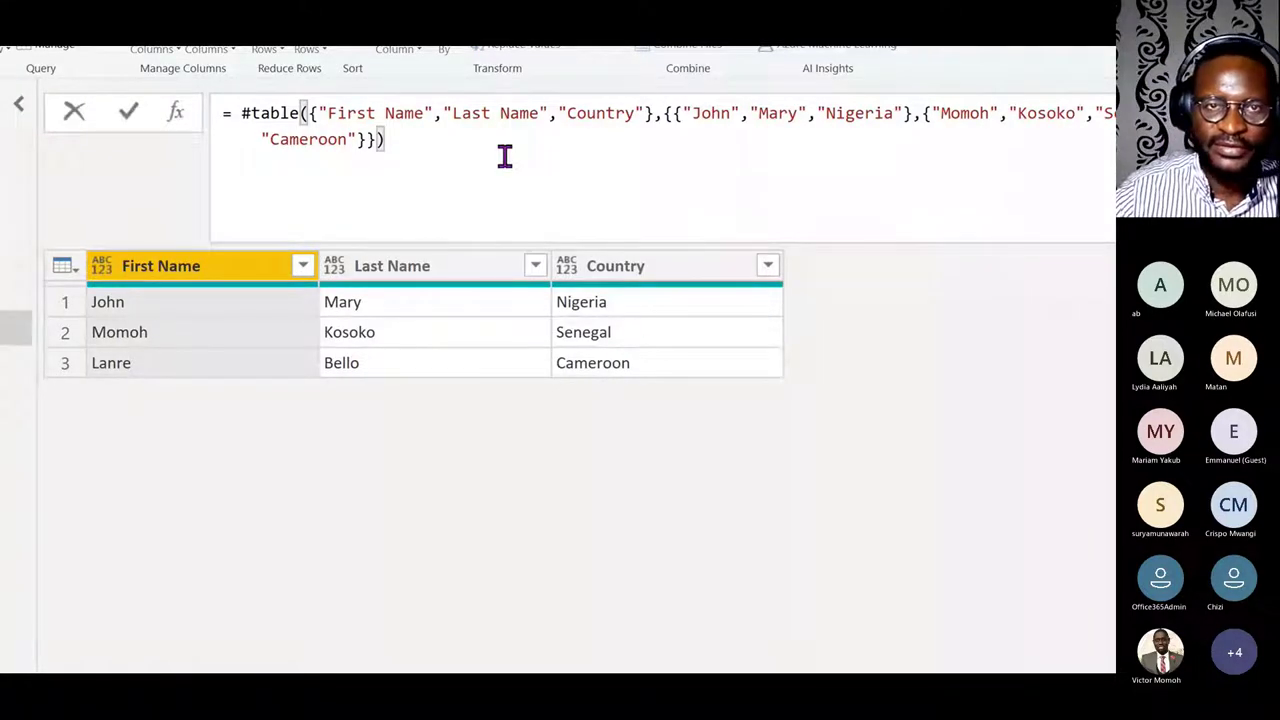
text([)
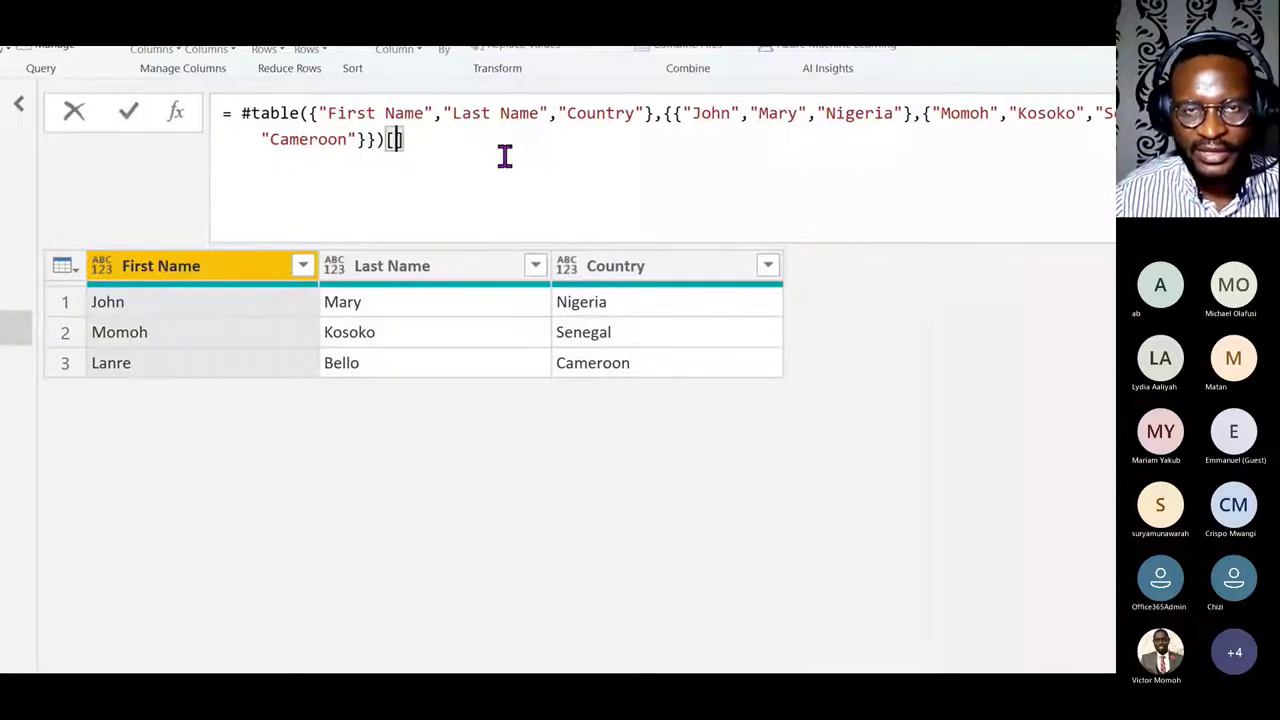
text(Country)
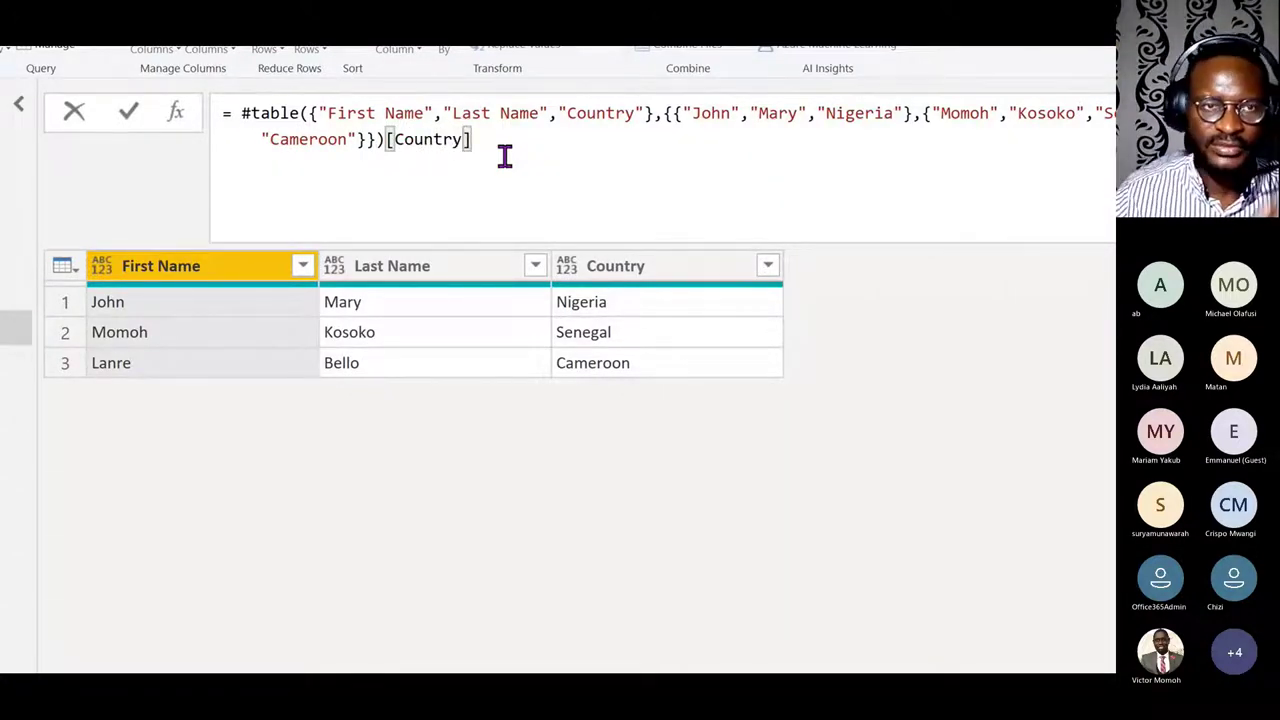
click(185, 139)
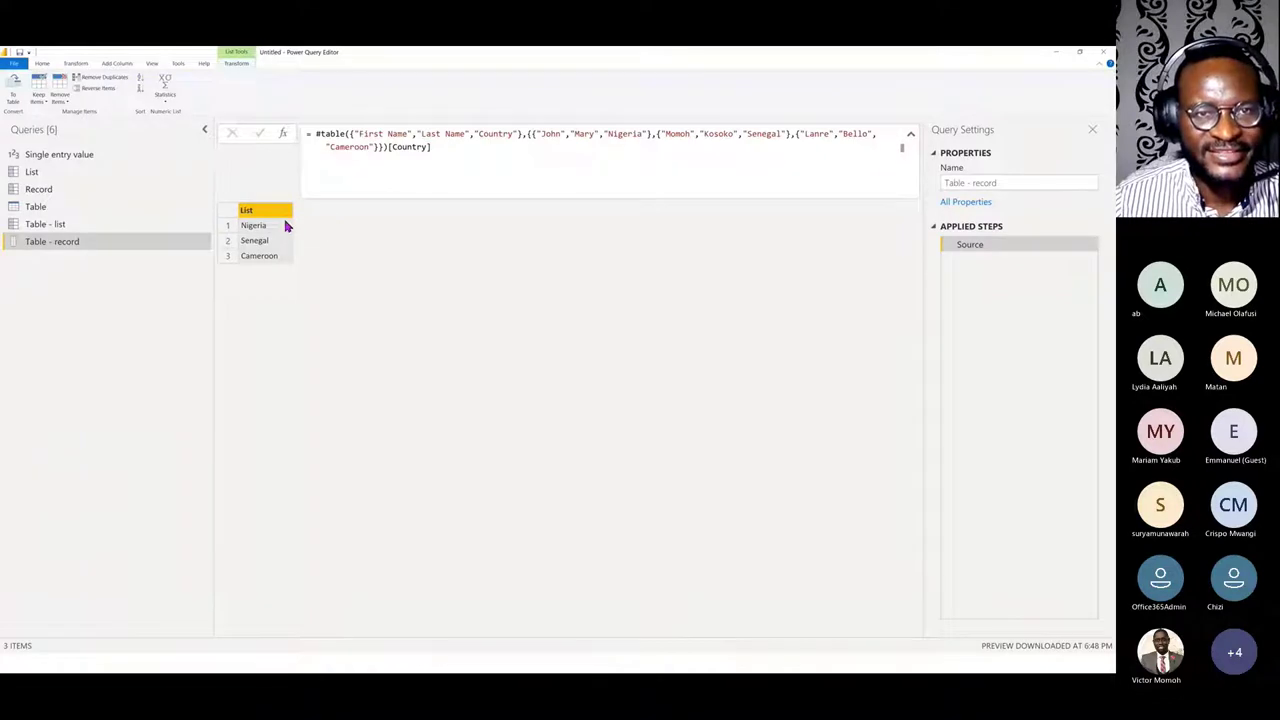
Highlight the [Country] field access in Table - record's formula, then return to Table - list.
click(145, 225)
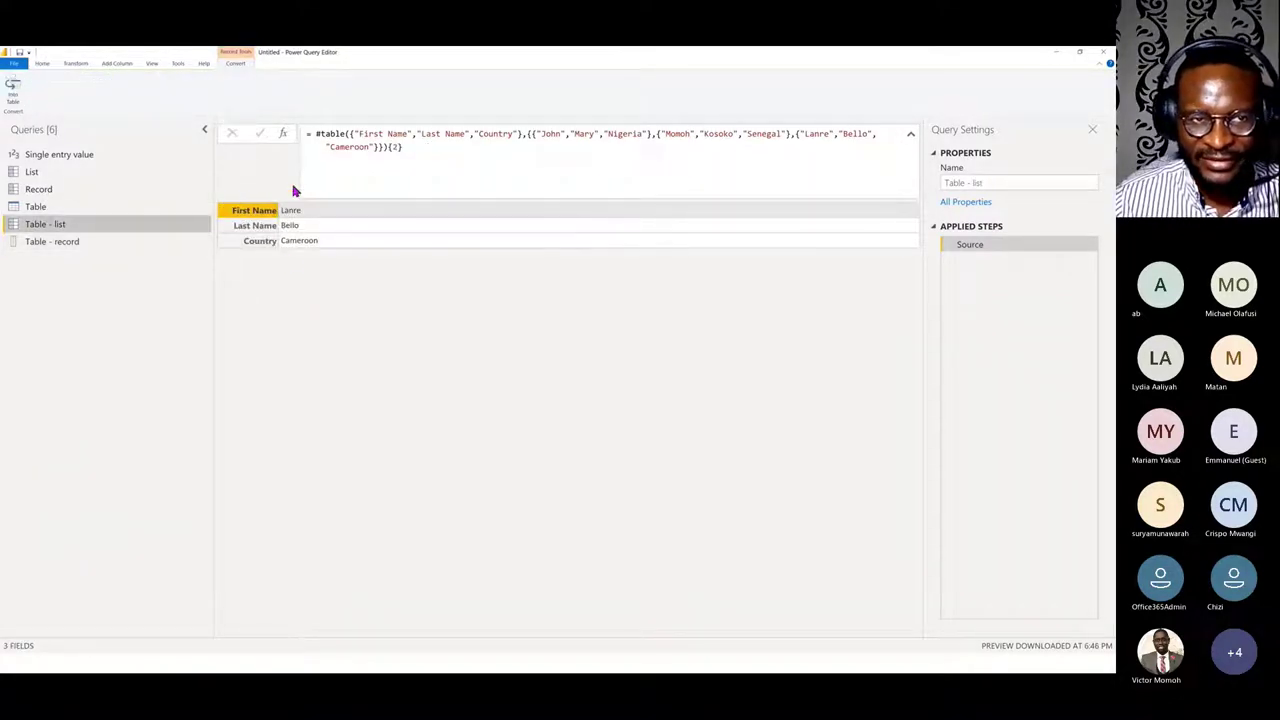
click(123, 244)
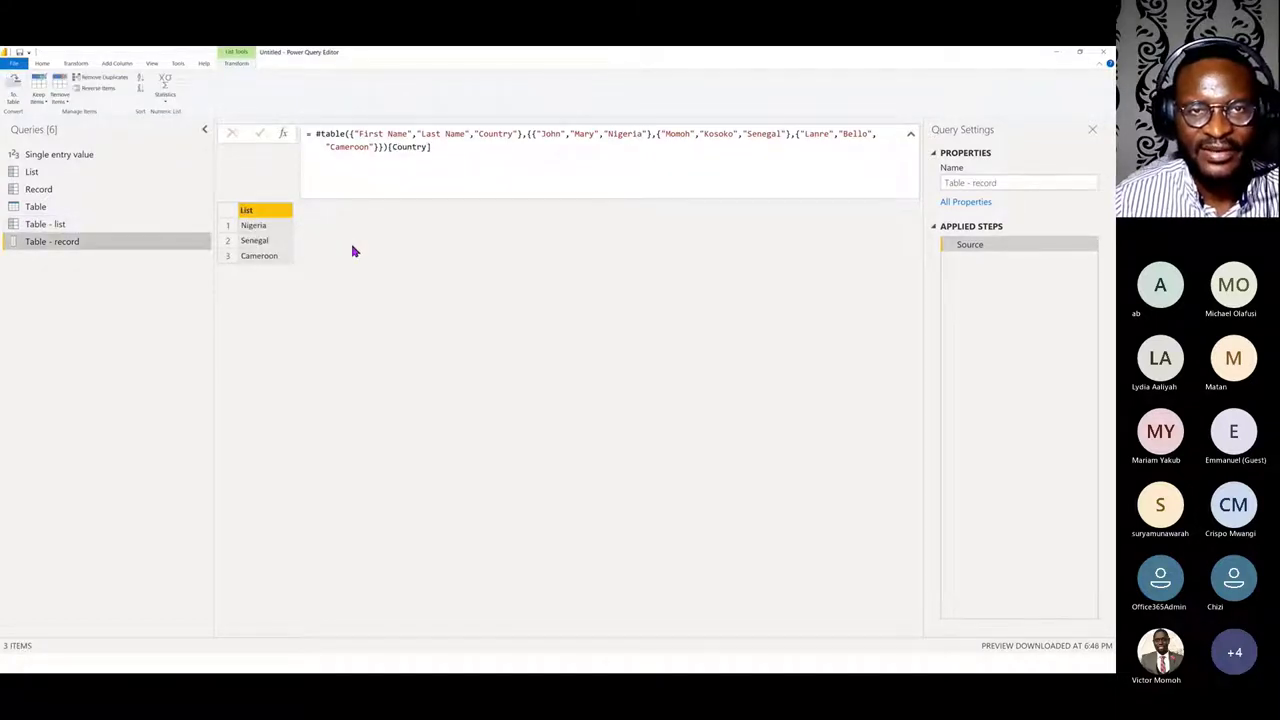
click(360, 157)
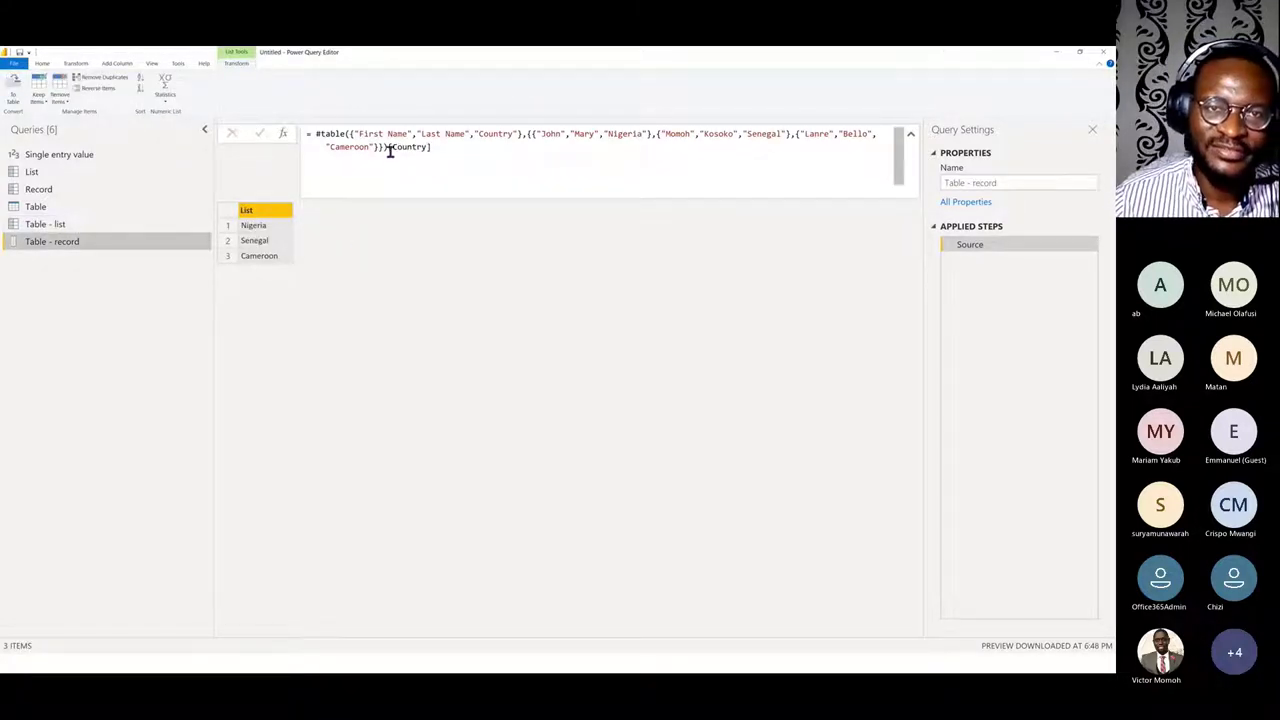
drag(389, 147, 435, 146)
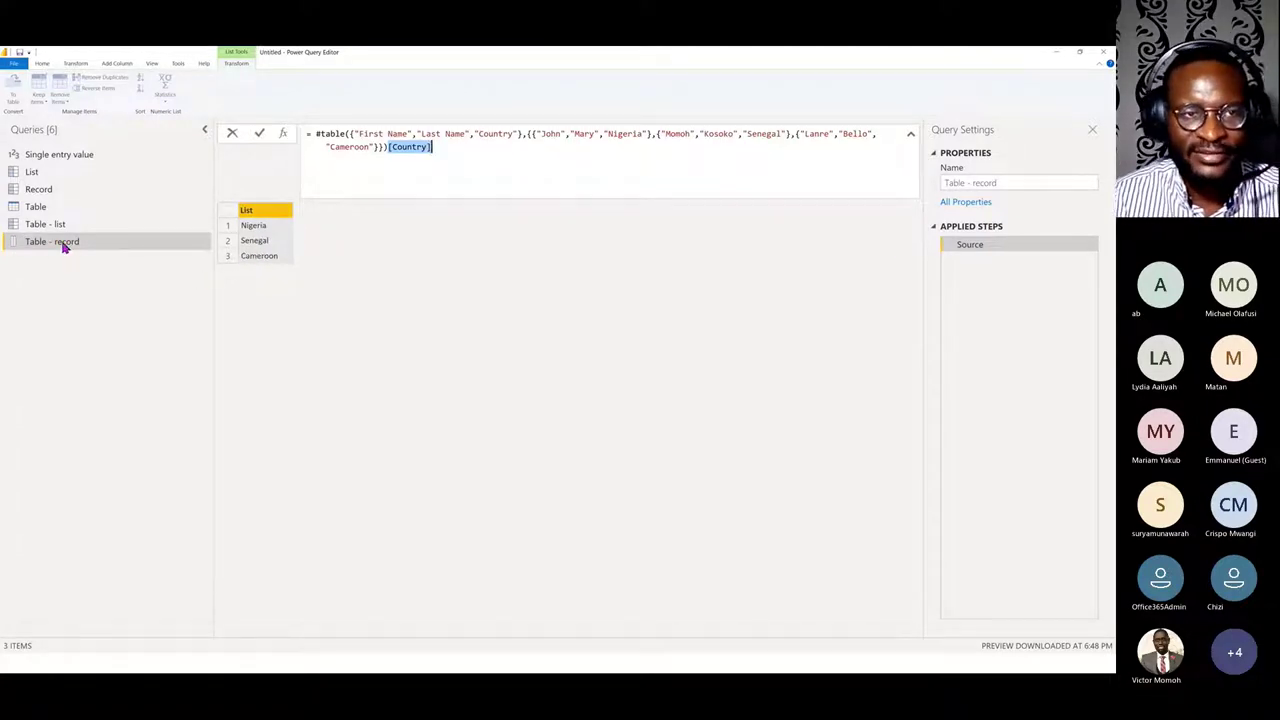
drag(432, 146, 316, 133)
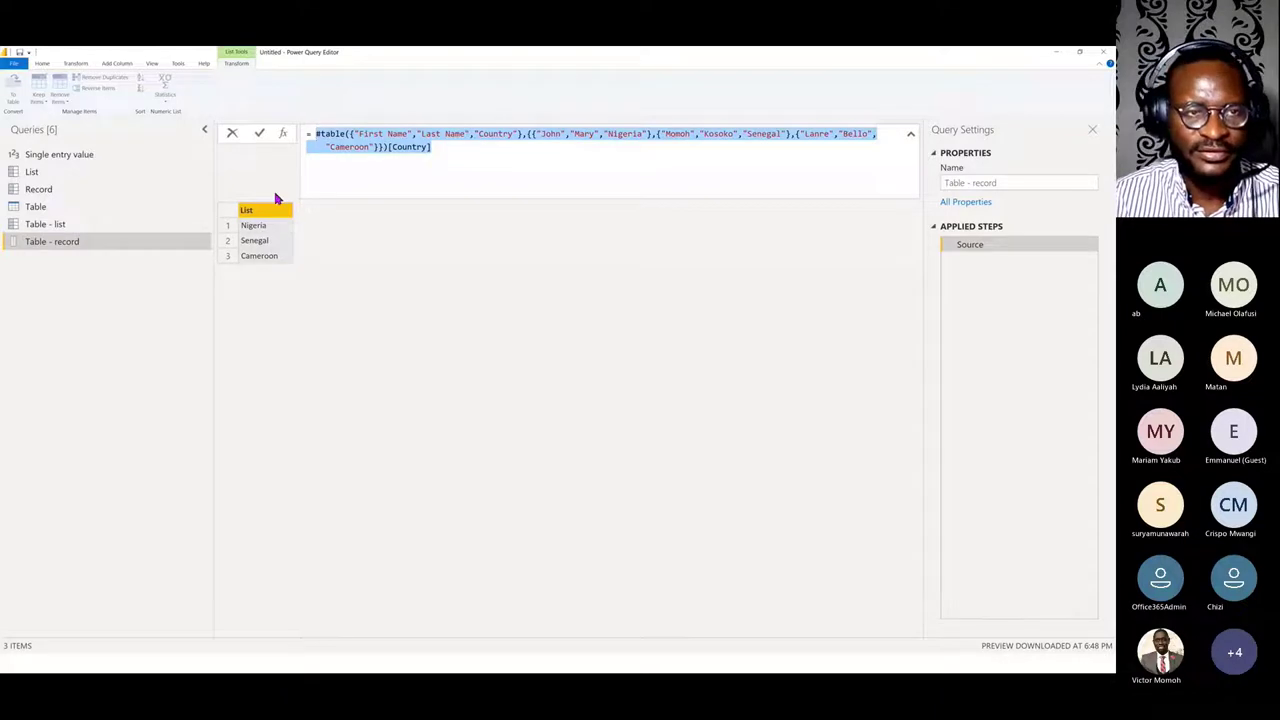
click(77, 227)
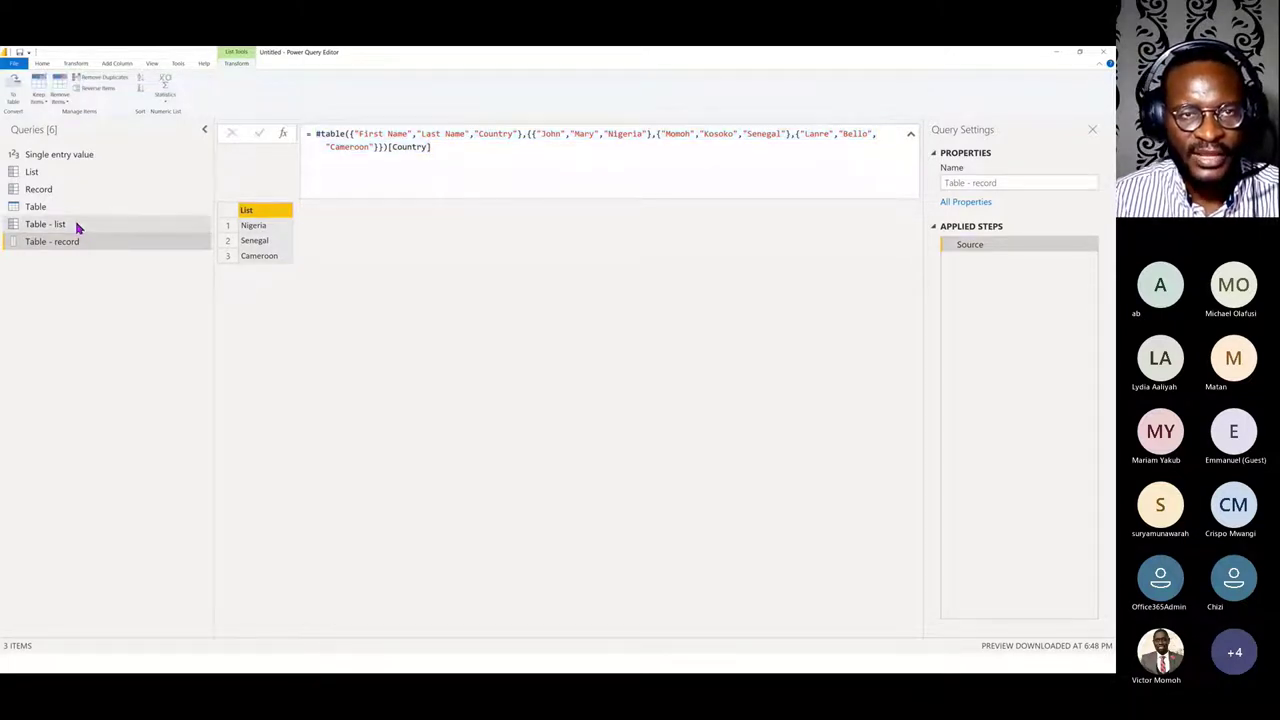
Delete the {2} index from the Table - list formula to show the whole table.
click(406, 146)
drag(406, 146, 388, 146)
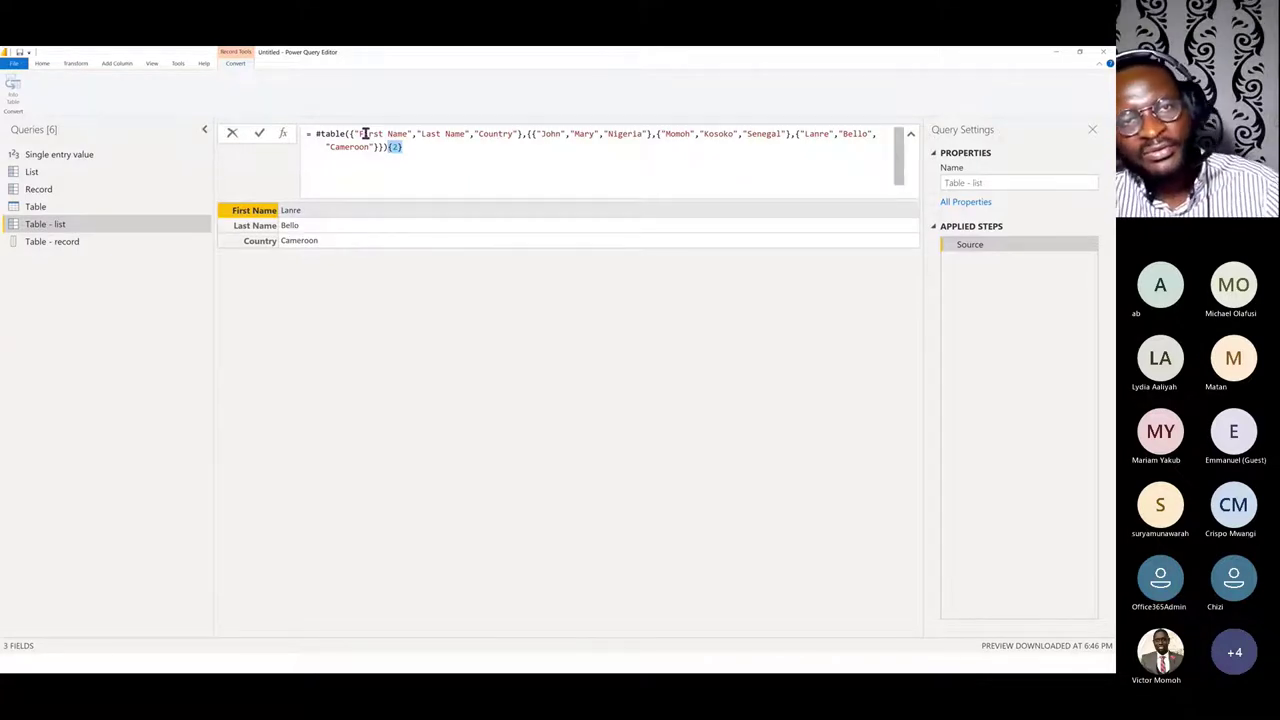
click(400, 149)
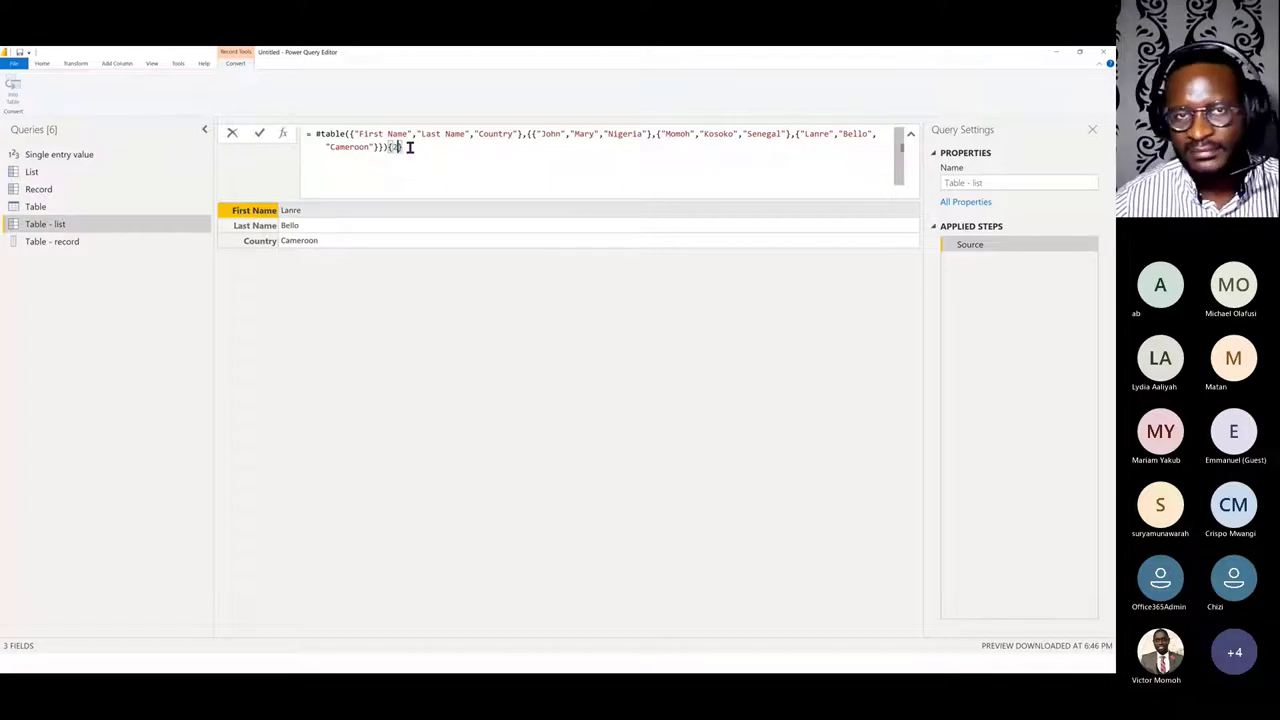
key(BackSpace)
key(BackSpace)
key(BackSpace)
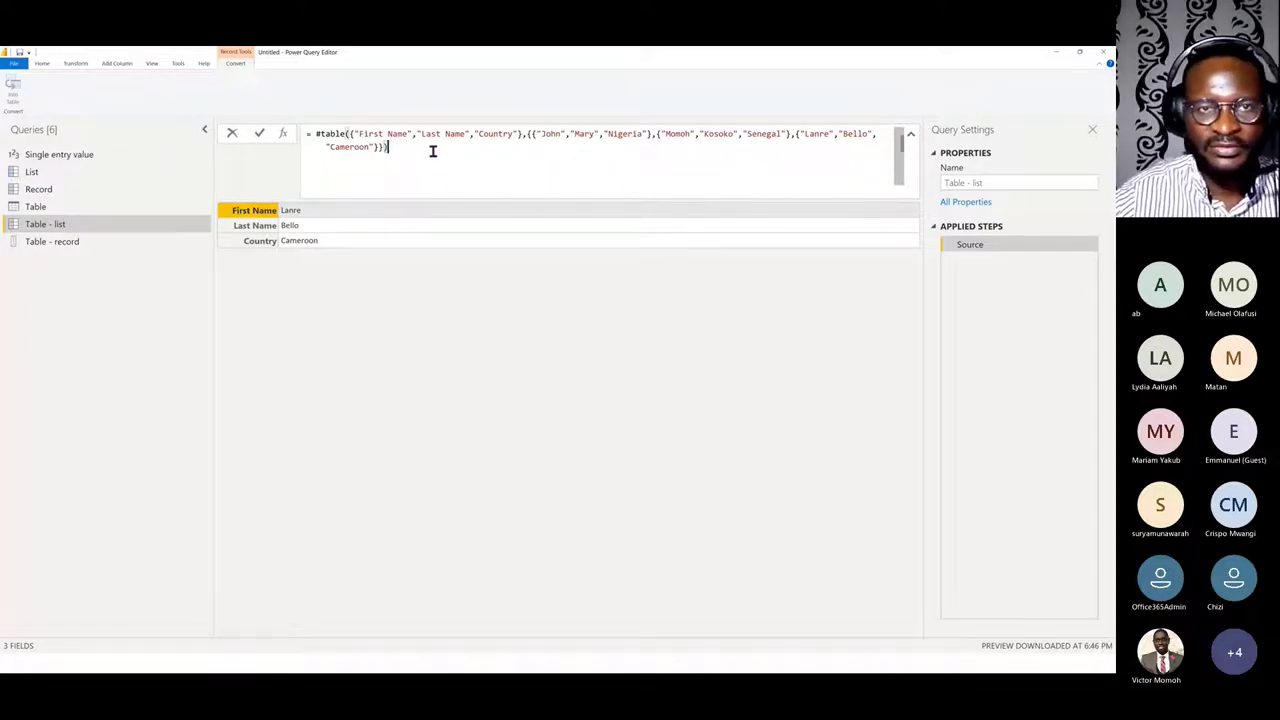
click(260, 138)
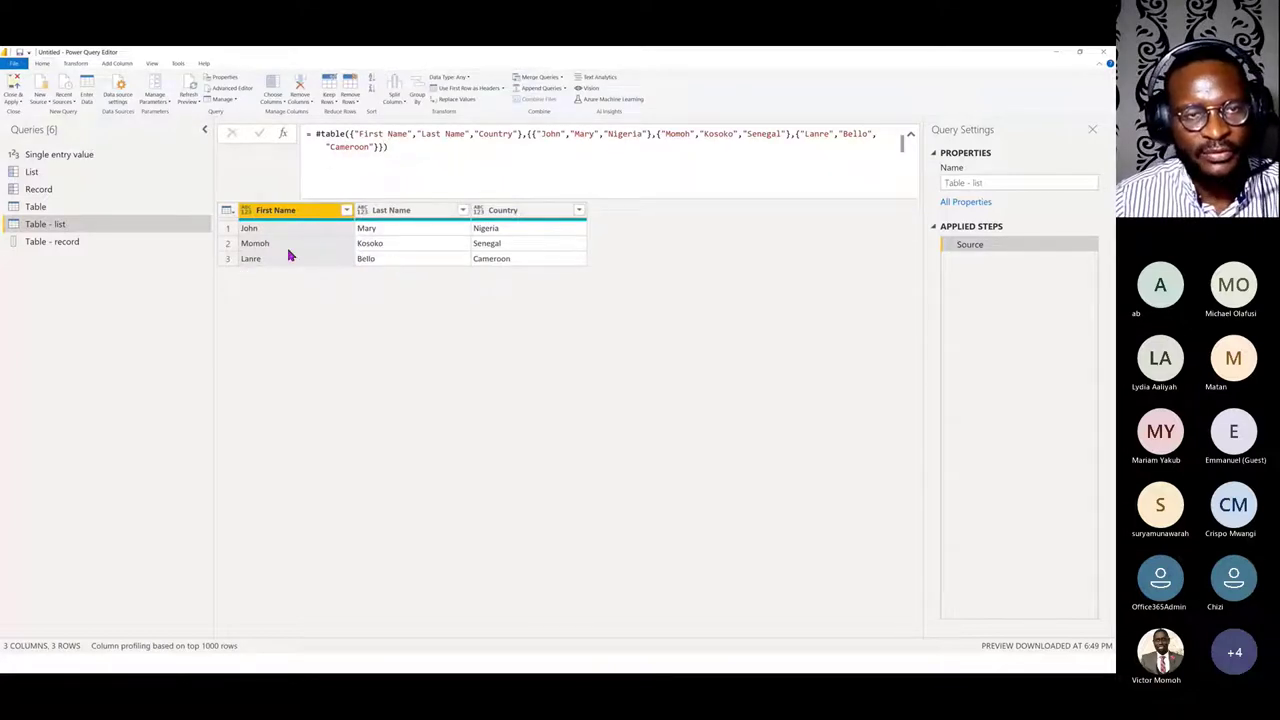
Append {0} to return the John, Mary, Nigeria record, then view Table - record.
click(399, 150)
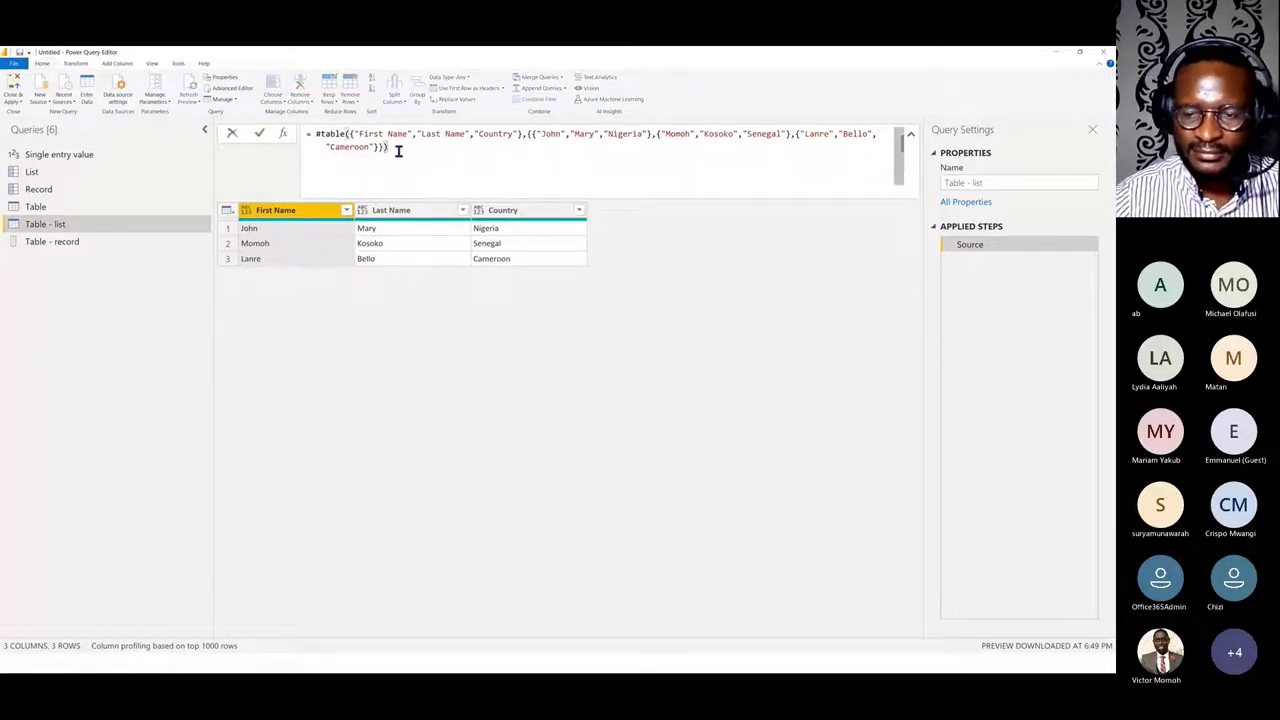
text({0)
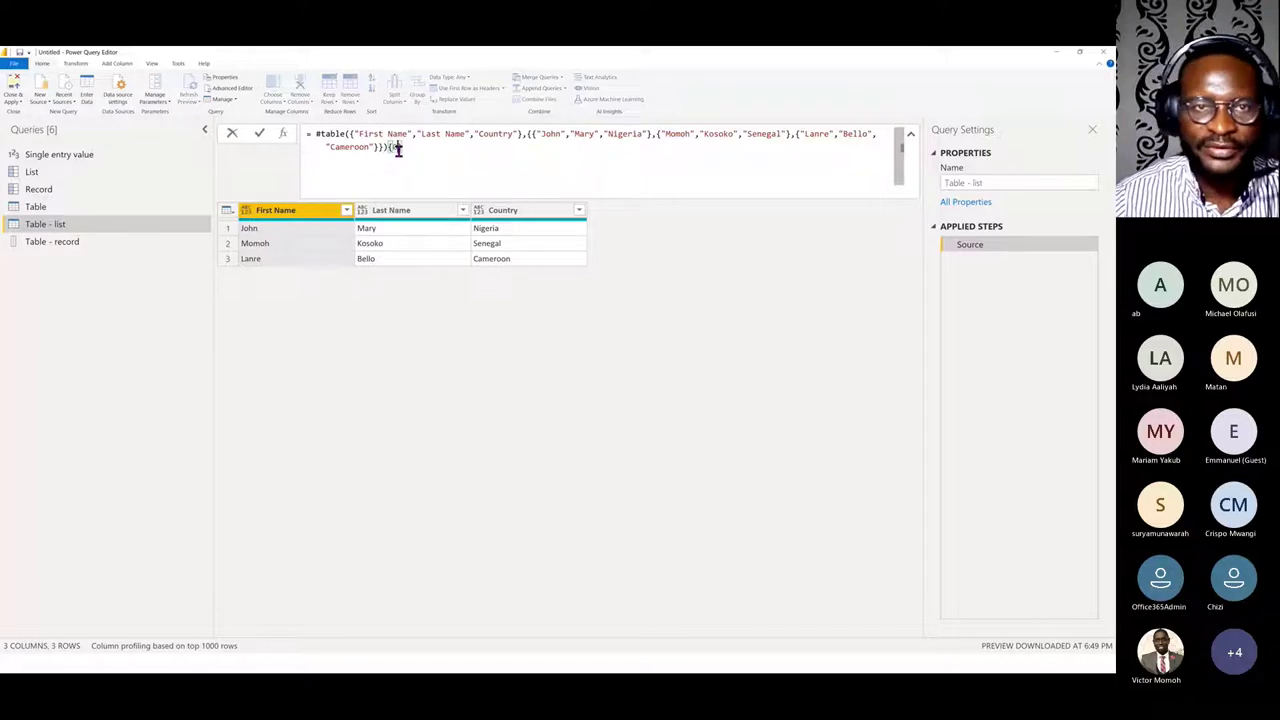
text(})
click(260, 133)
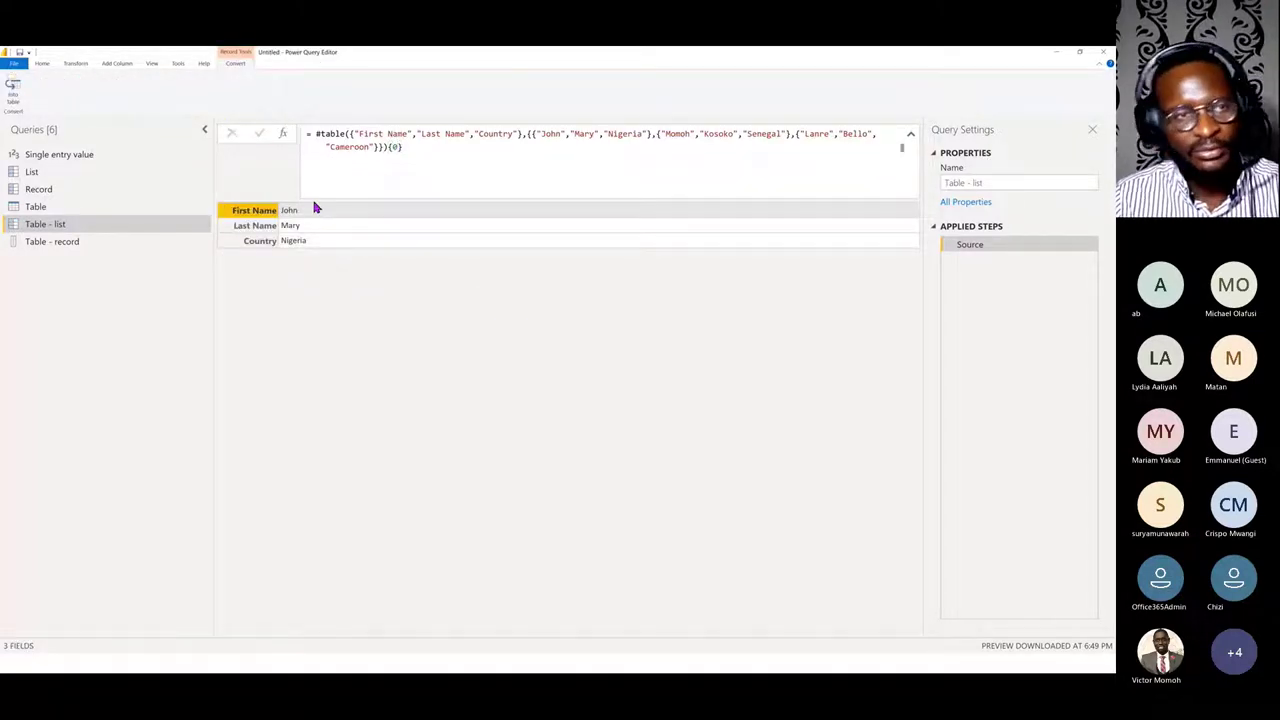
click(58, 242)
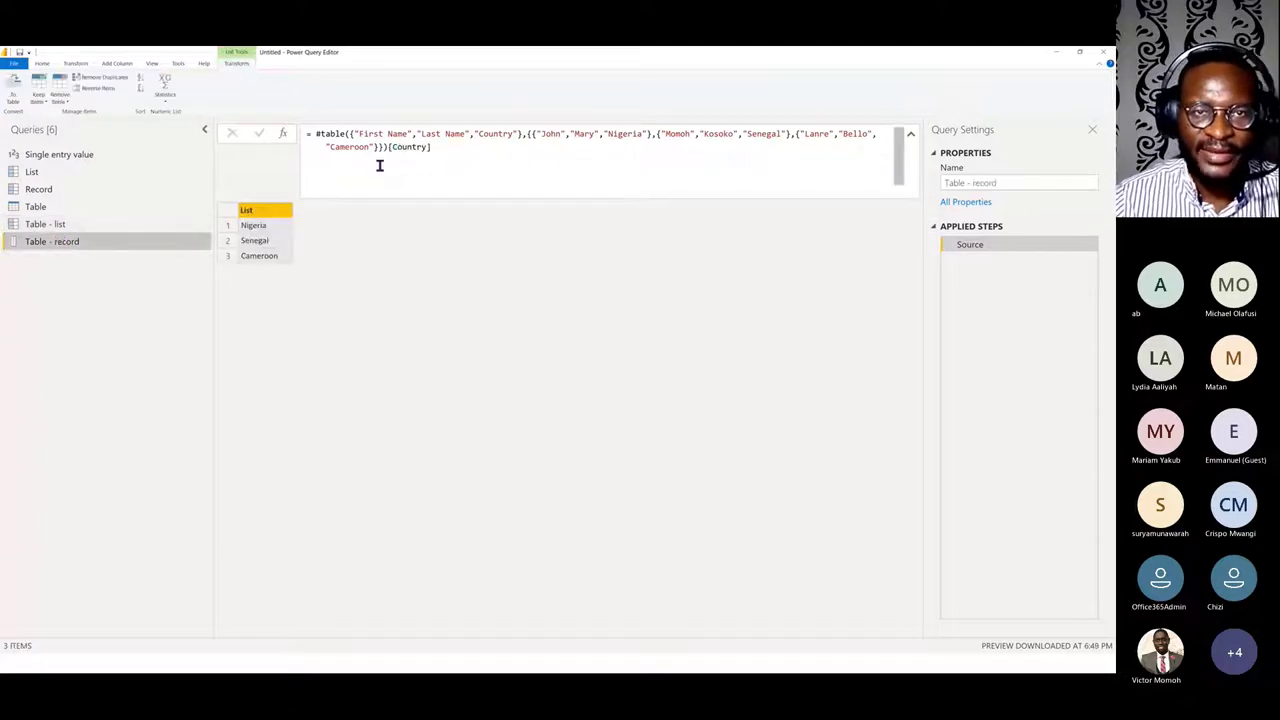
Remove the [Country] field access so Table - record previews the whole table.
drag(389, 147, 527, 149)
key(BackSpace)
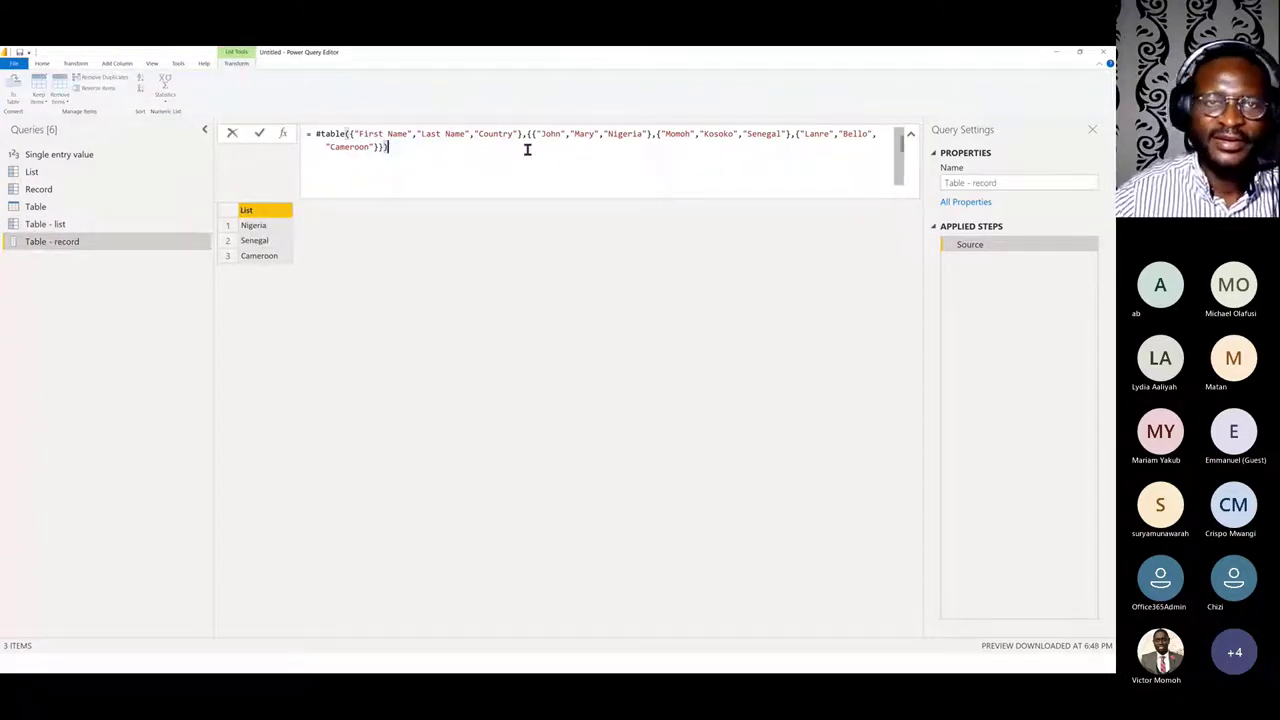
click(259, 133)
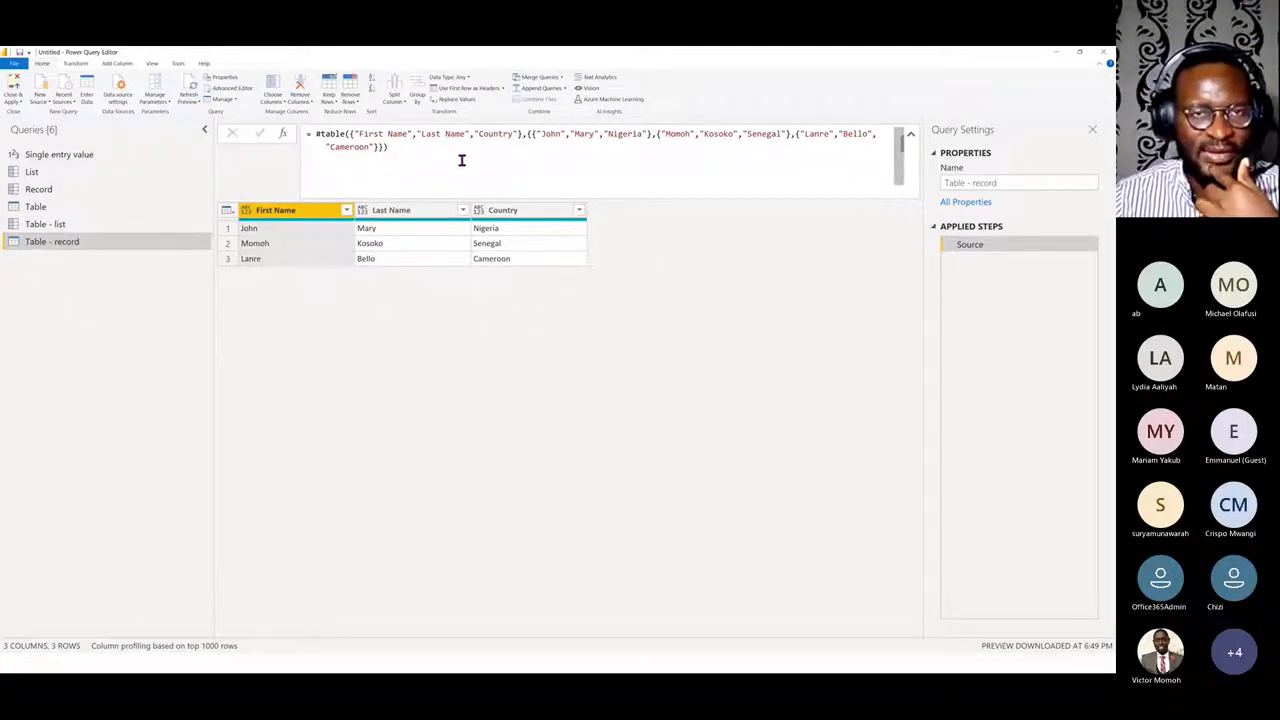
Append [Last Name] to the #table formula to return its three-item Last Name column.
click(400, 149)
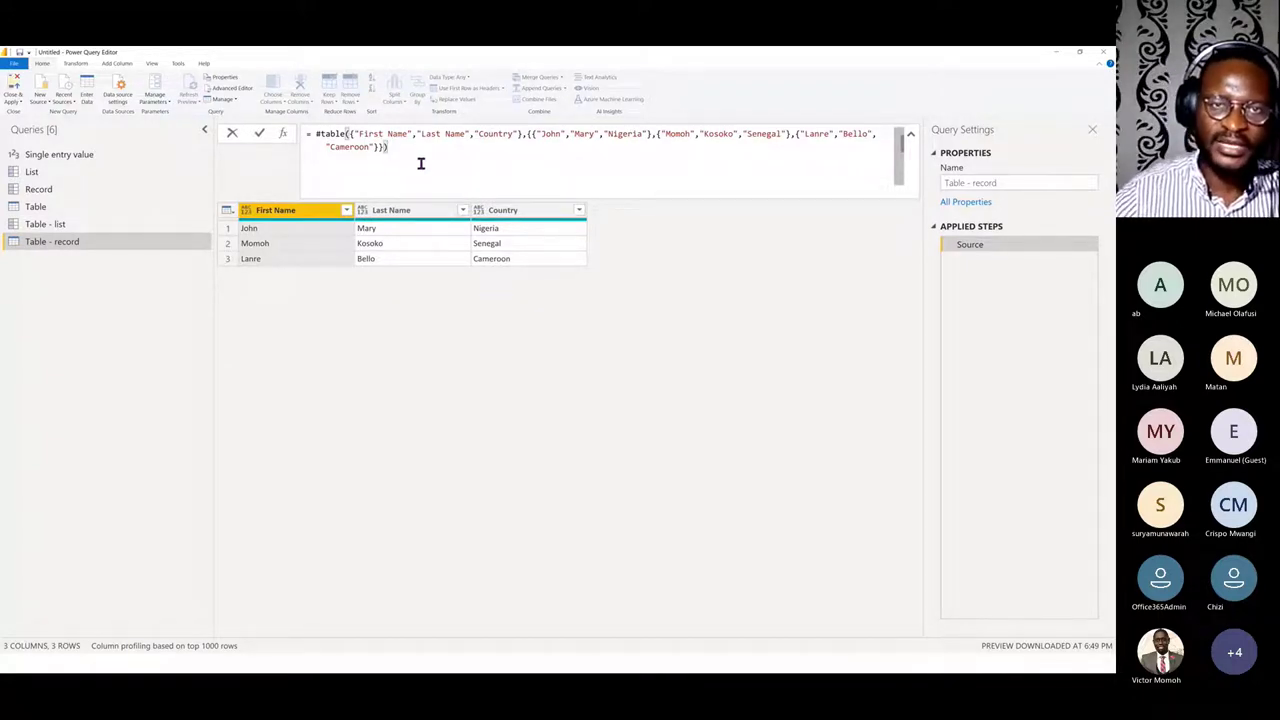
text({)
key(BackSpace)
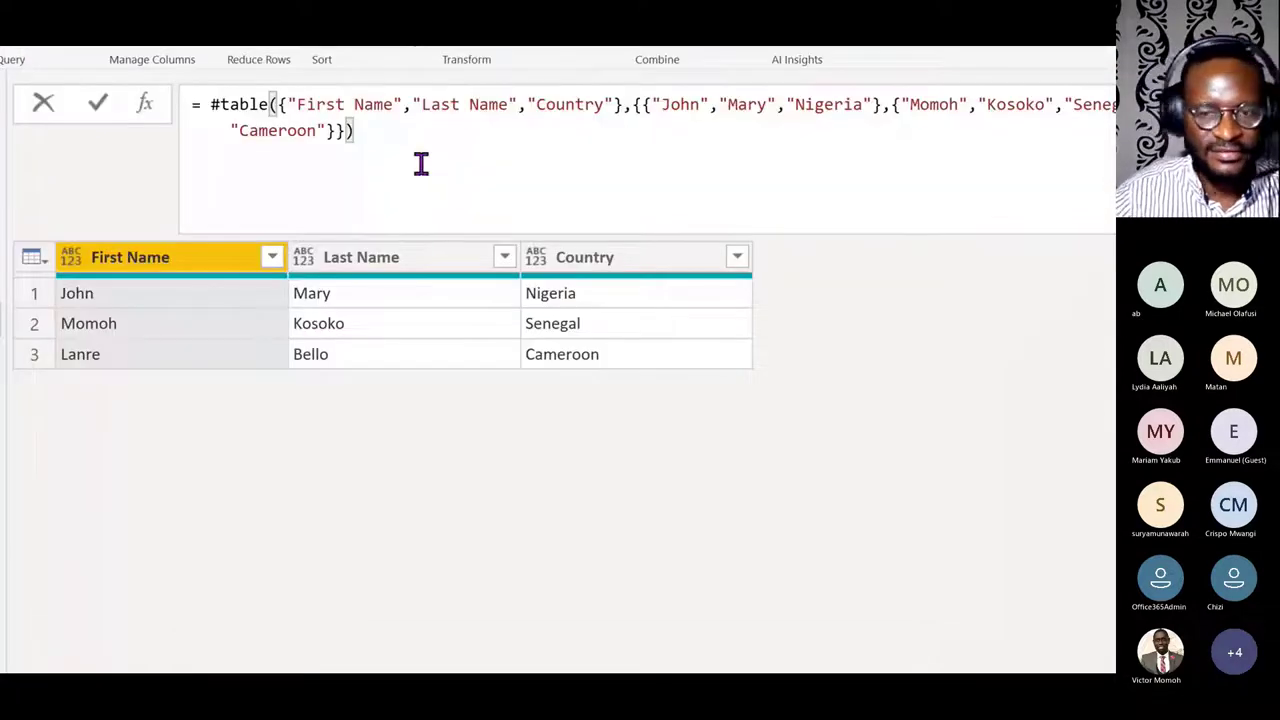
text([)
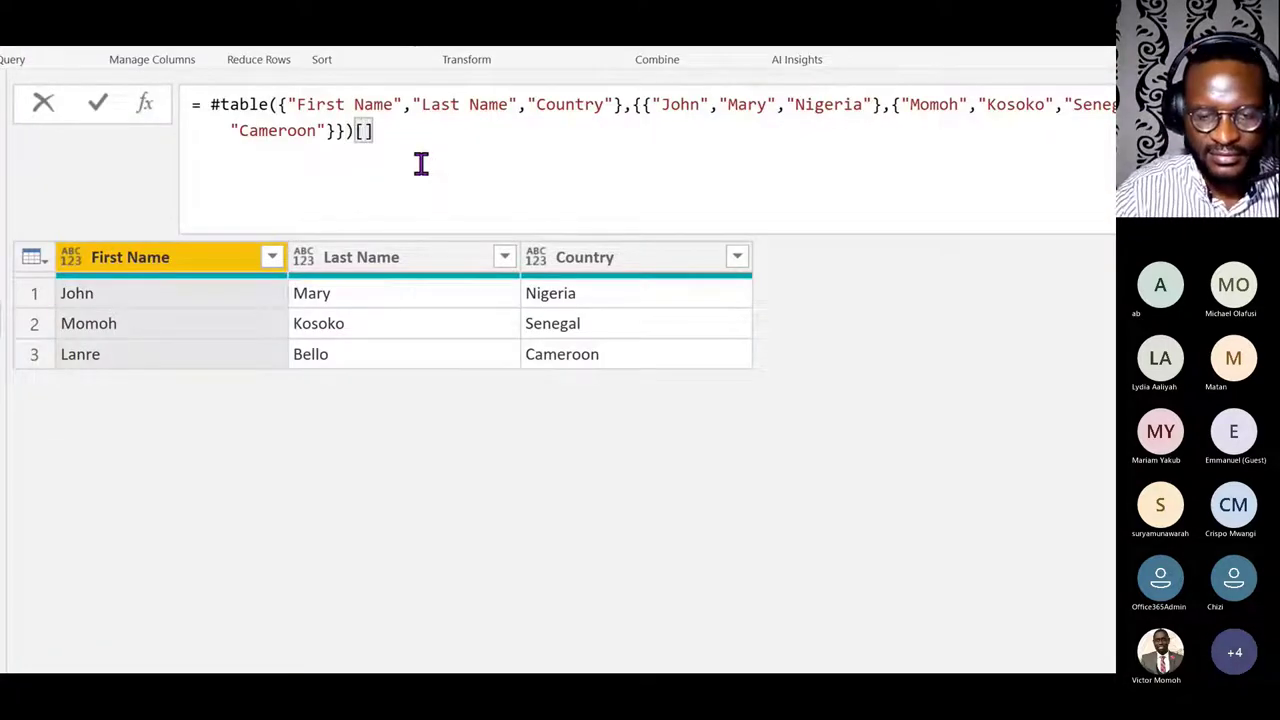
text(Last Nam)
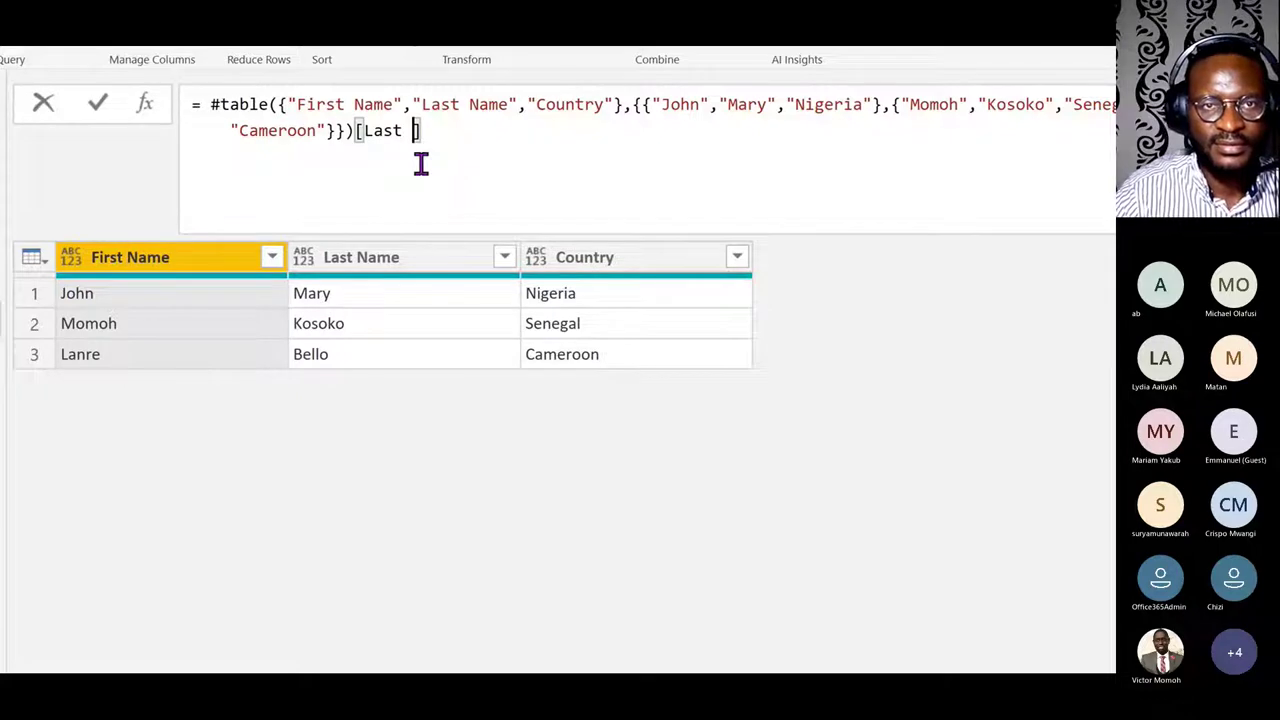
text(e)
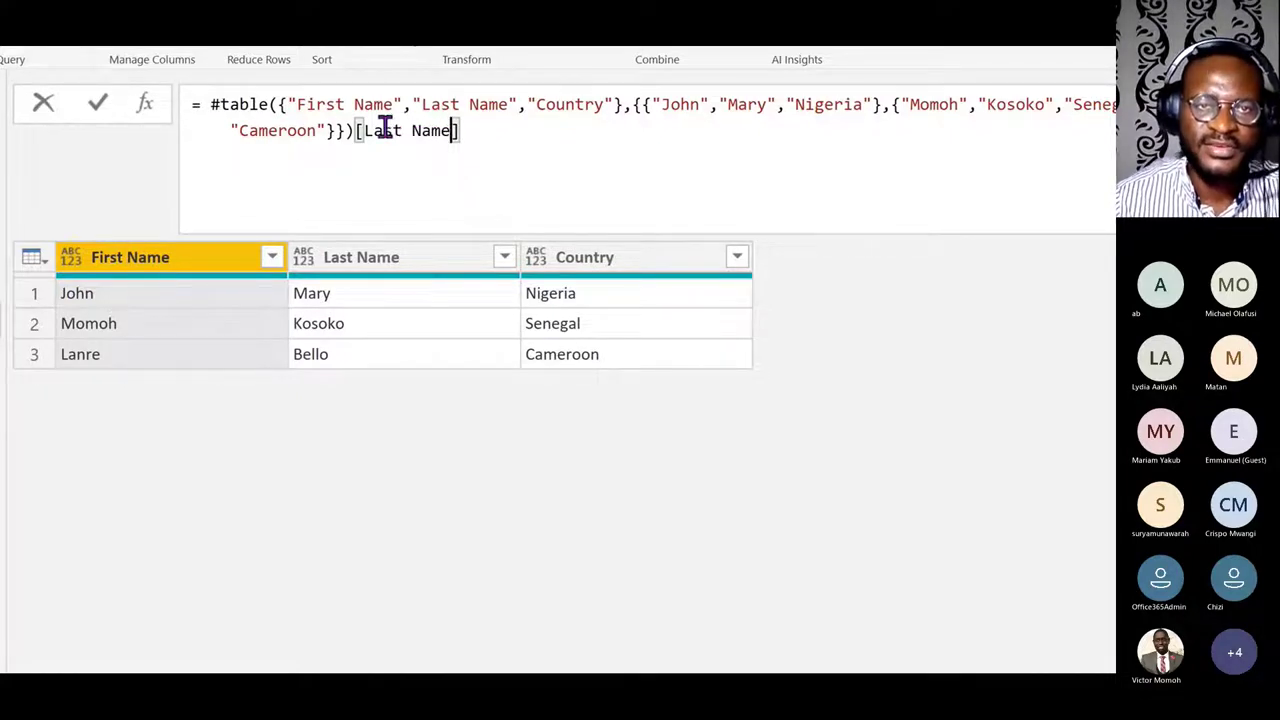
drag(363, 130, 454, 130)
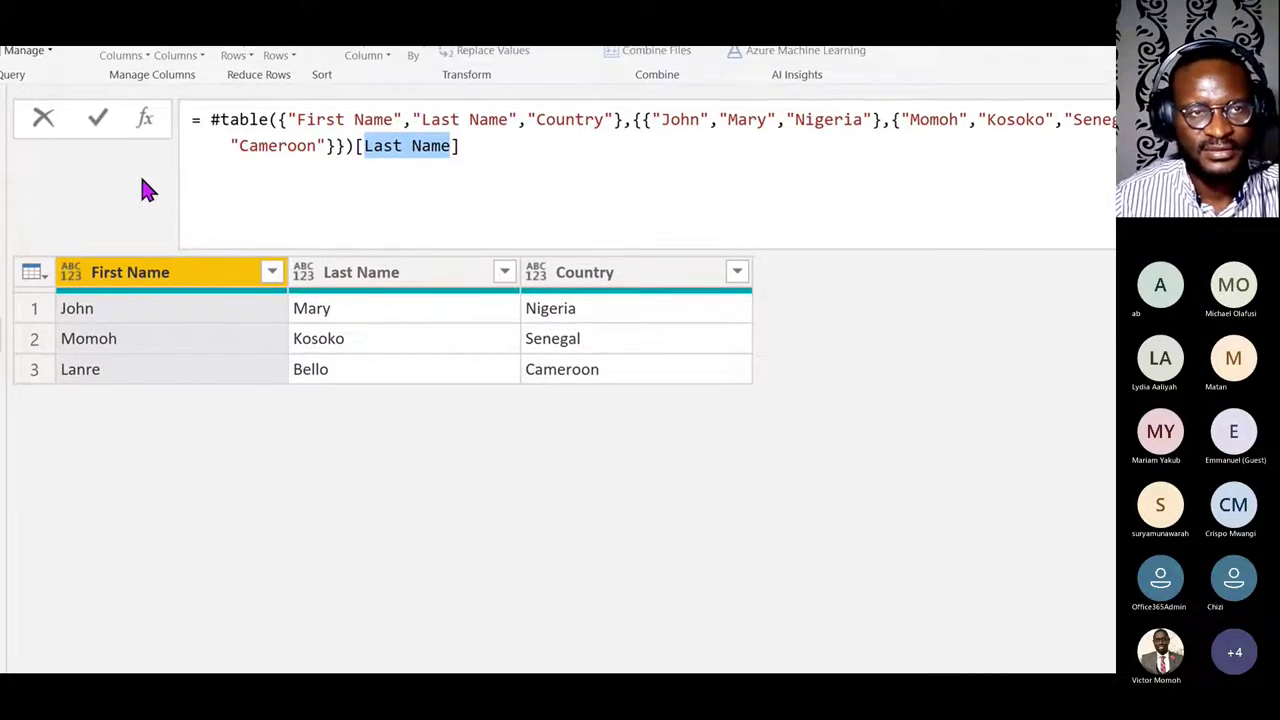
click(100, 117)
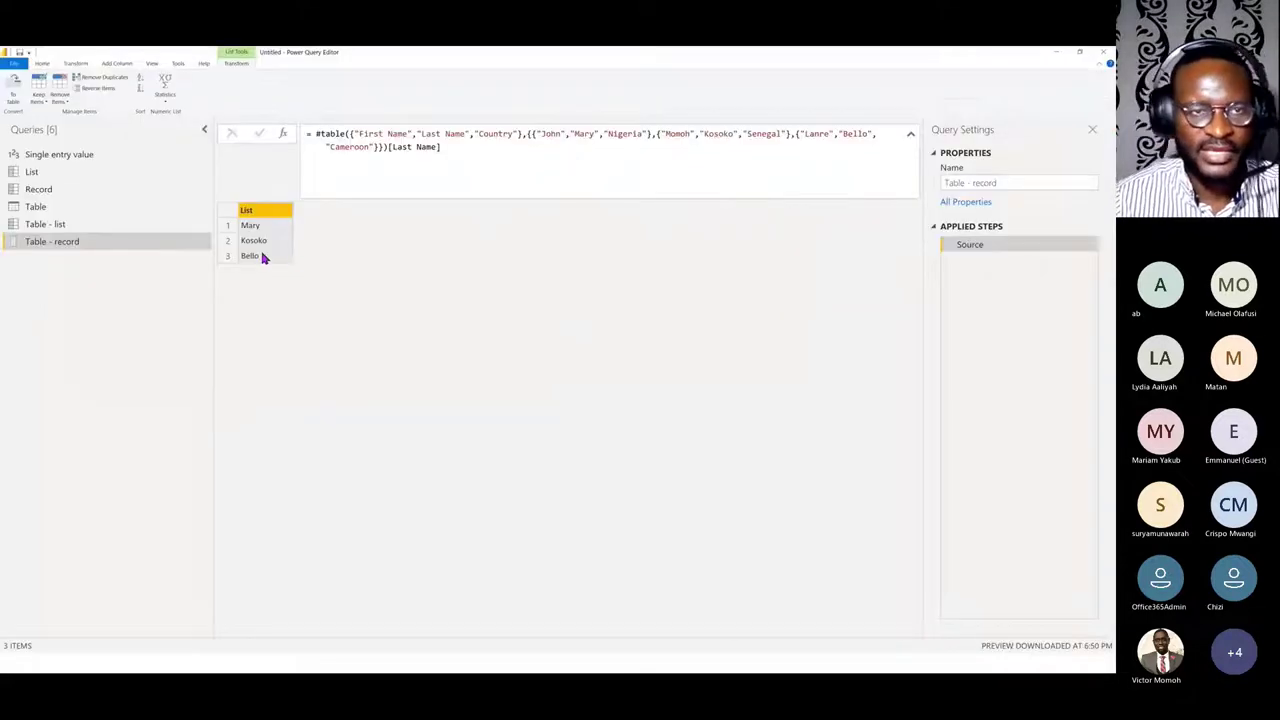
Append [Last Name] to the Record query's formula to return that field's value.
click(40, 190)
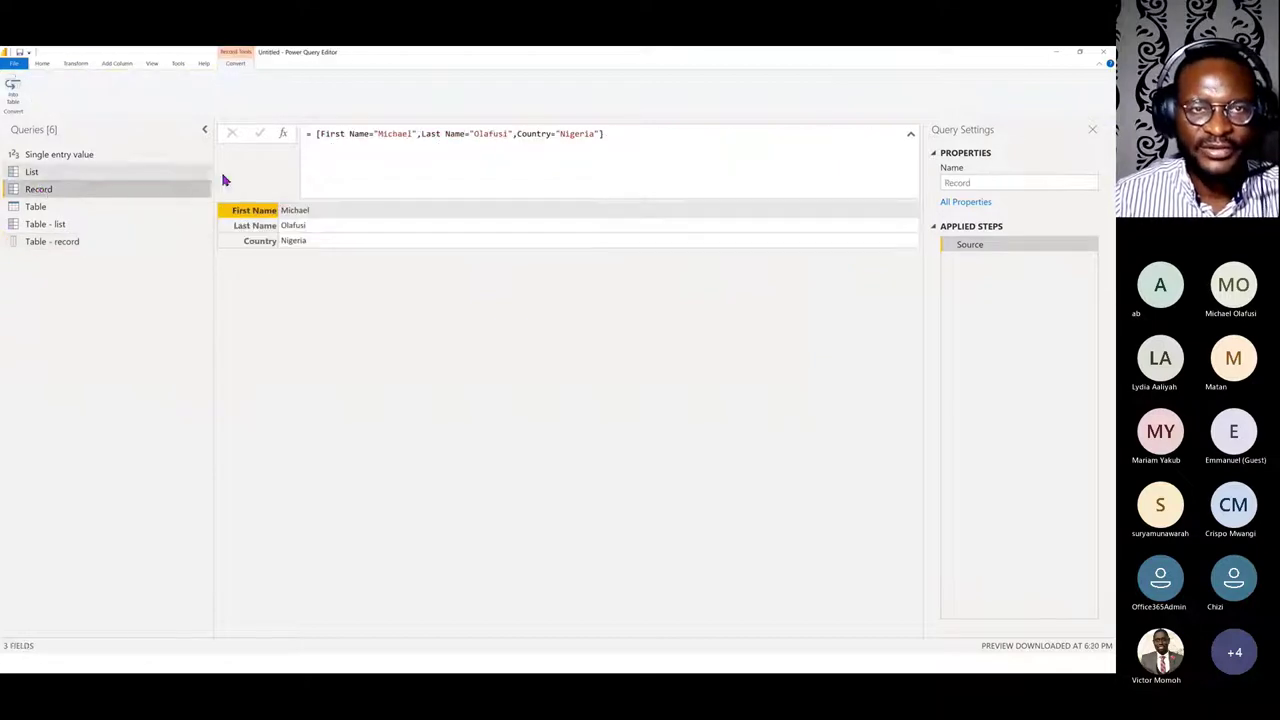
click(631, 137)
text([])
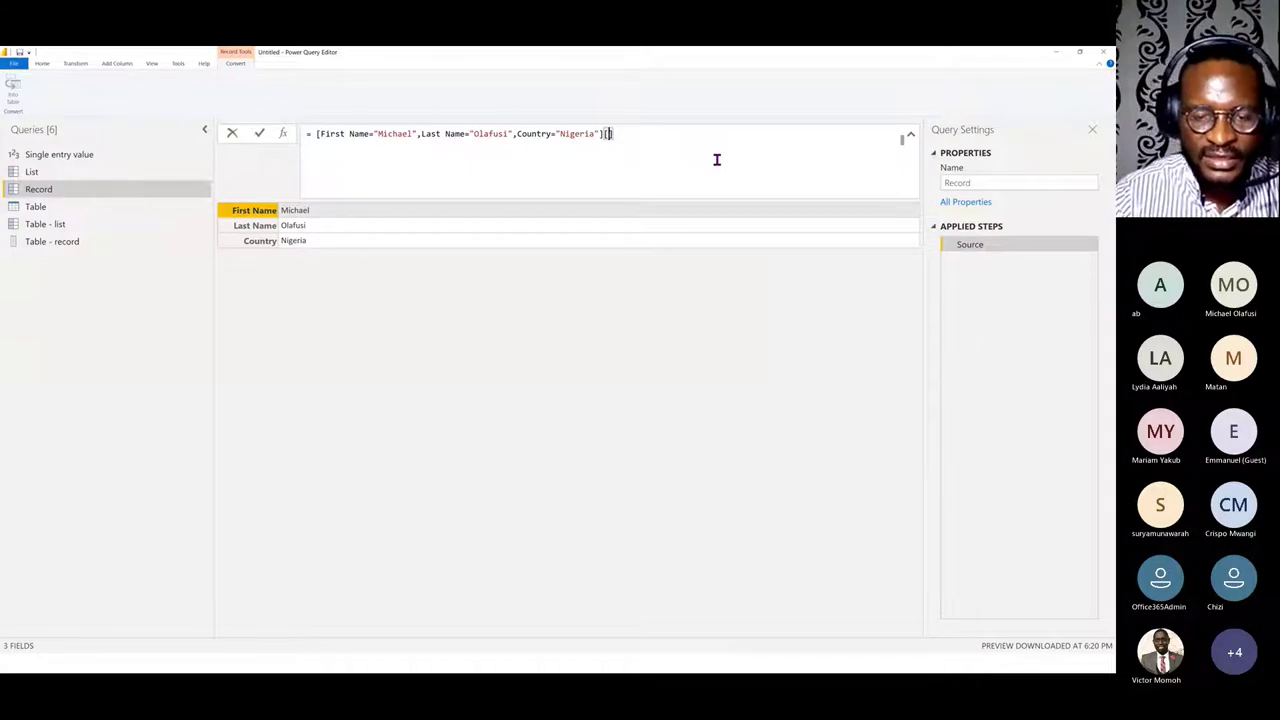
text(Last Nam)
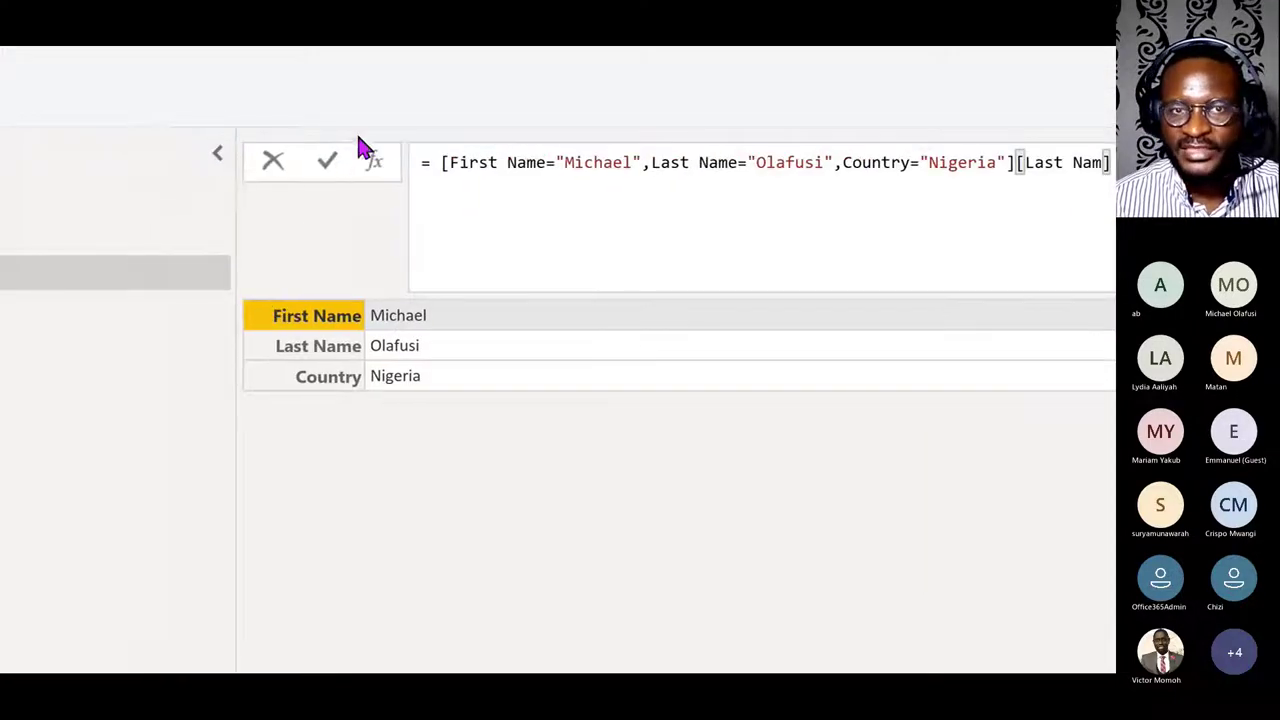
text(e)
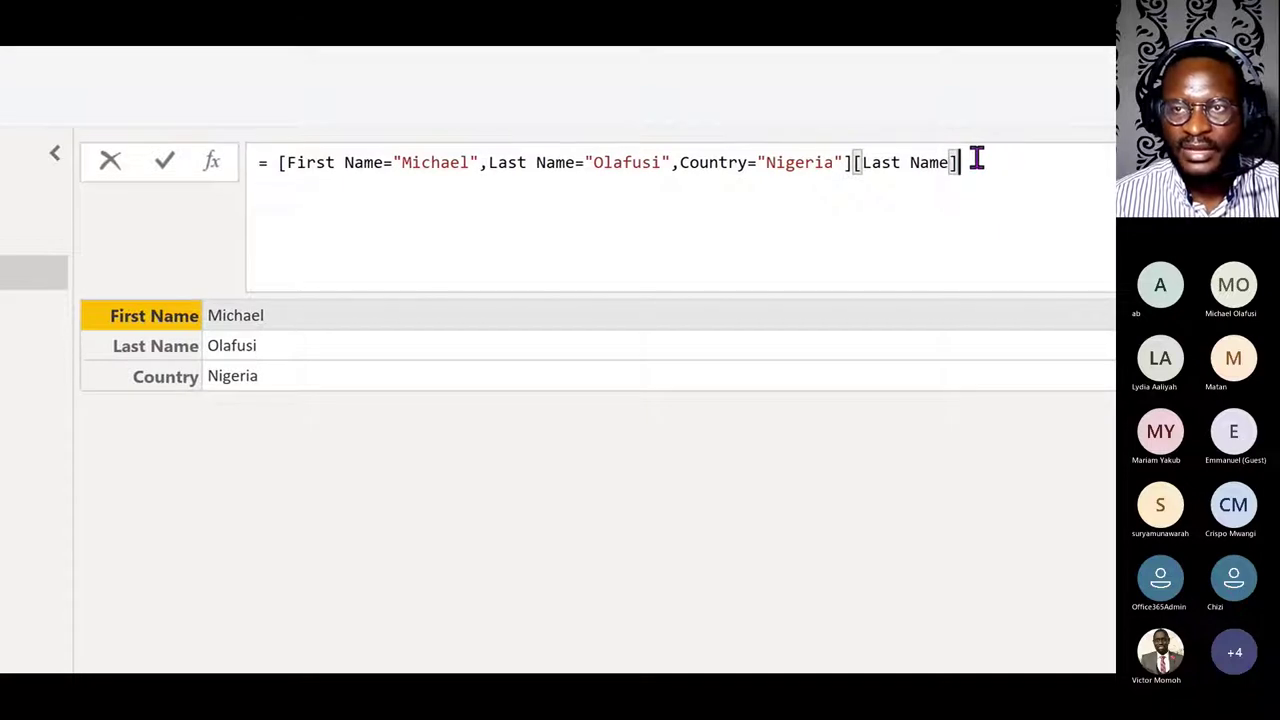
click(167, 164)
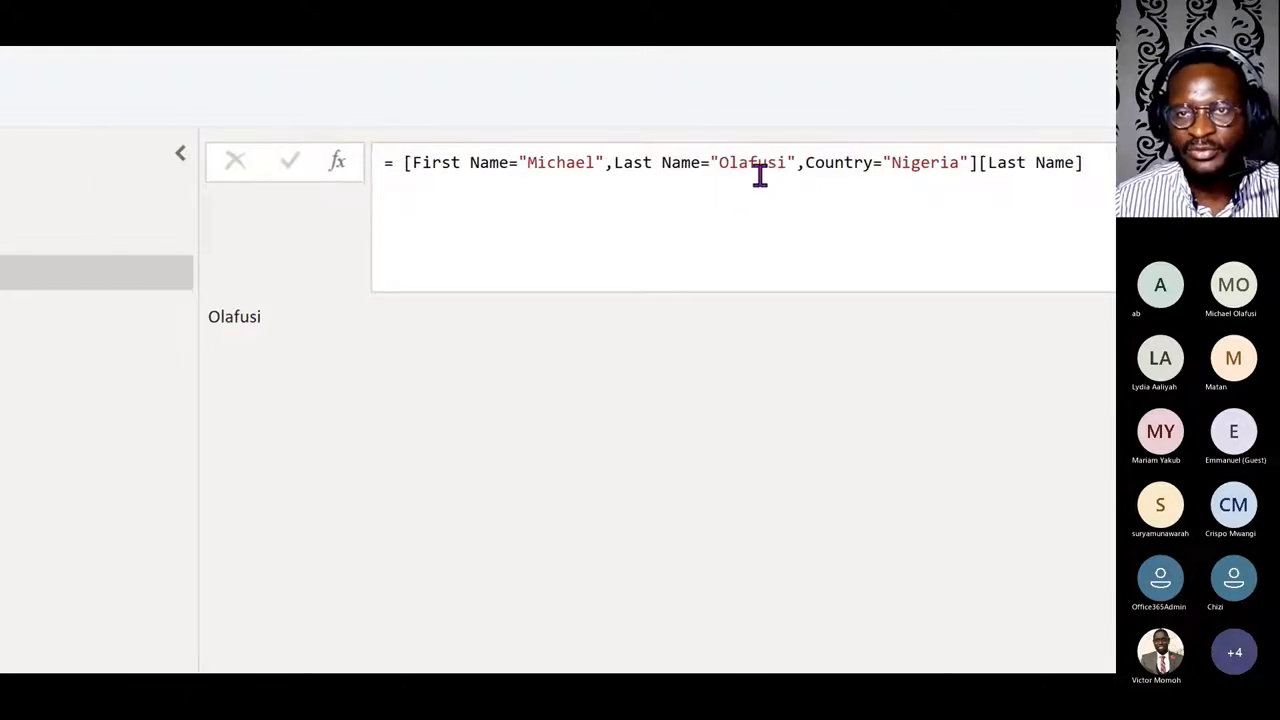
Turn the Last Name value into a two-item list by adding a second surname in braces.
click(714, 162)
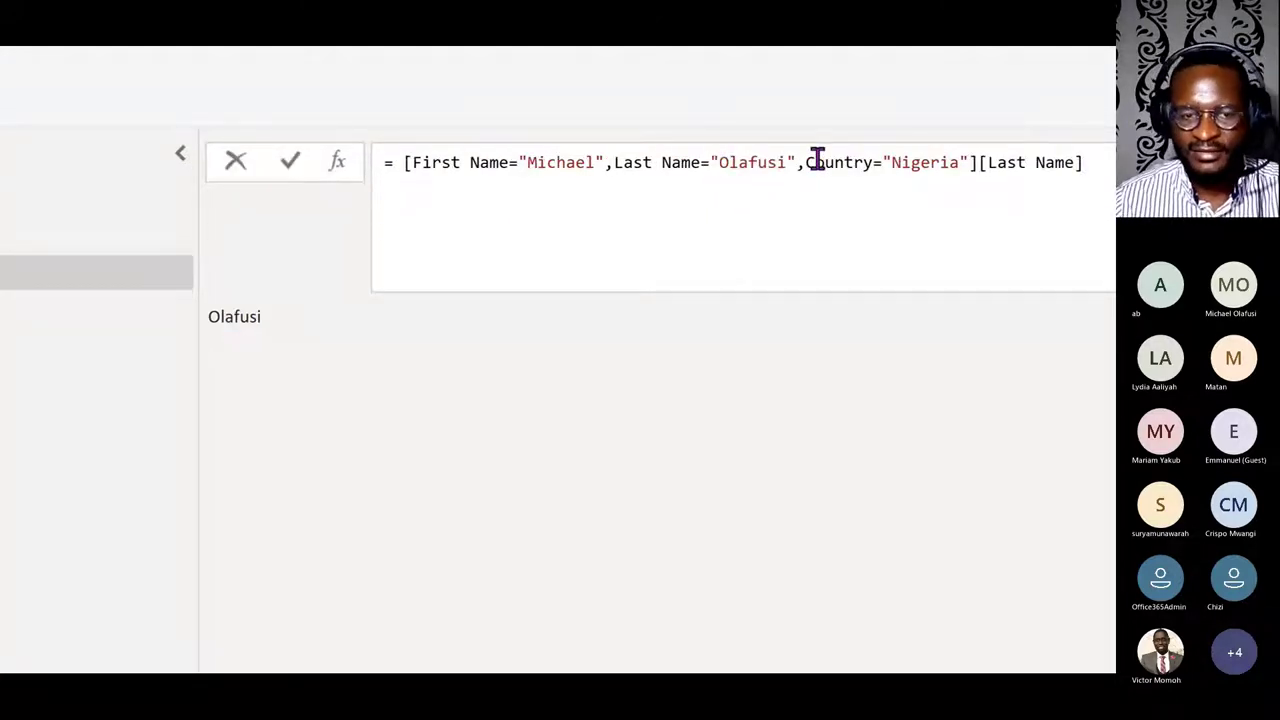
text({)
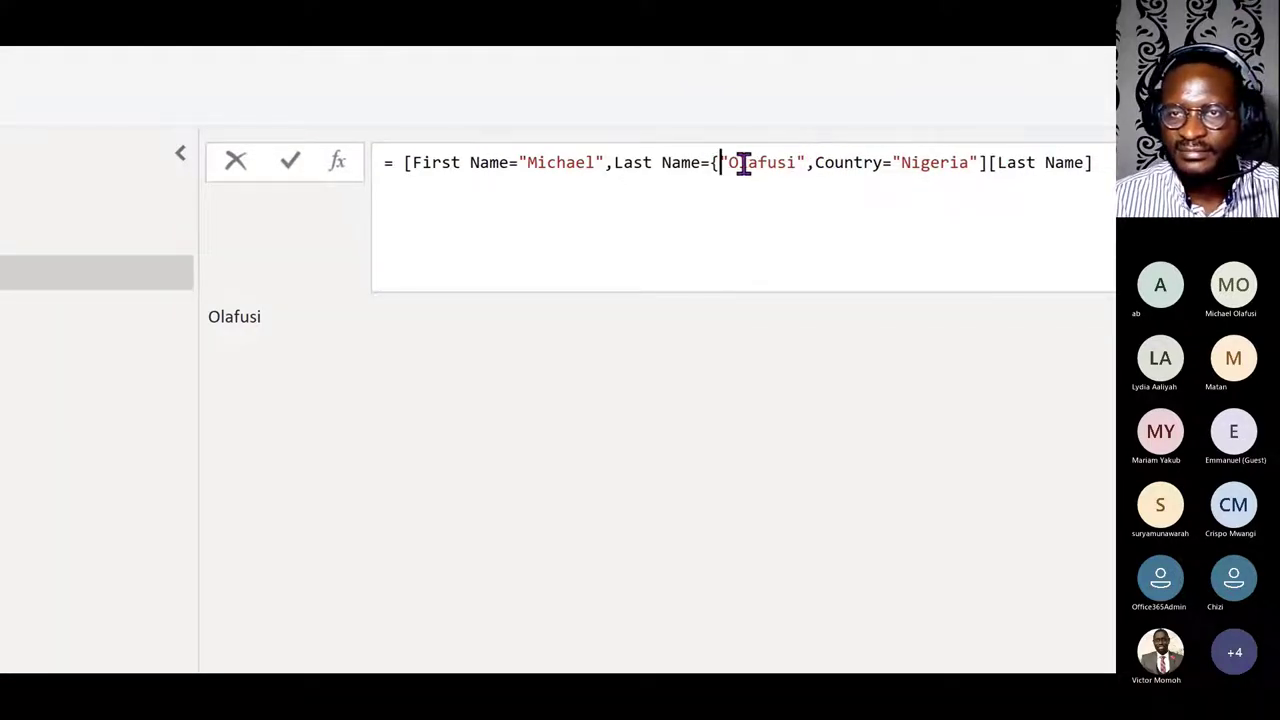
click(805, 163)
text(,"",)
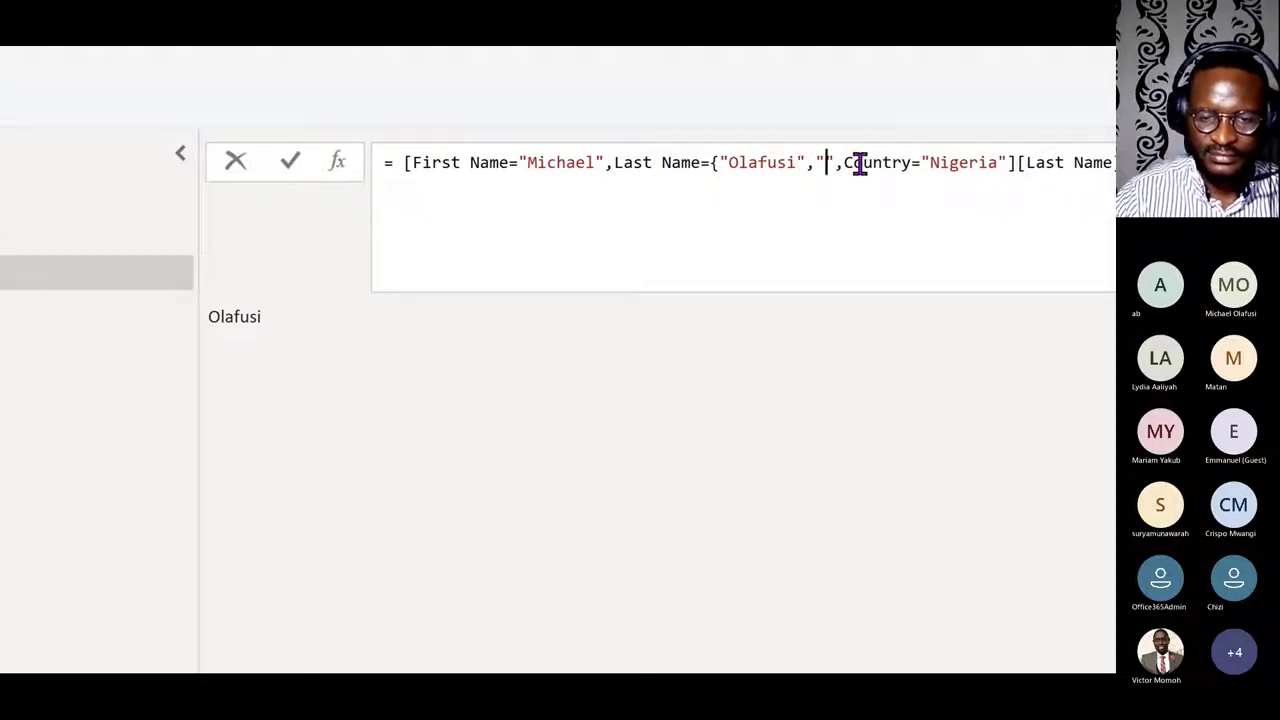
key(Left)
text(Jelon)
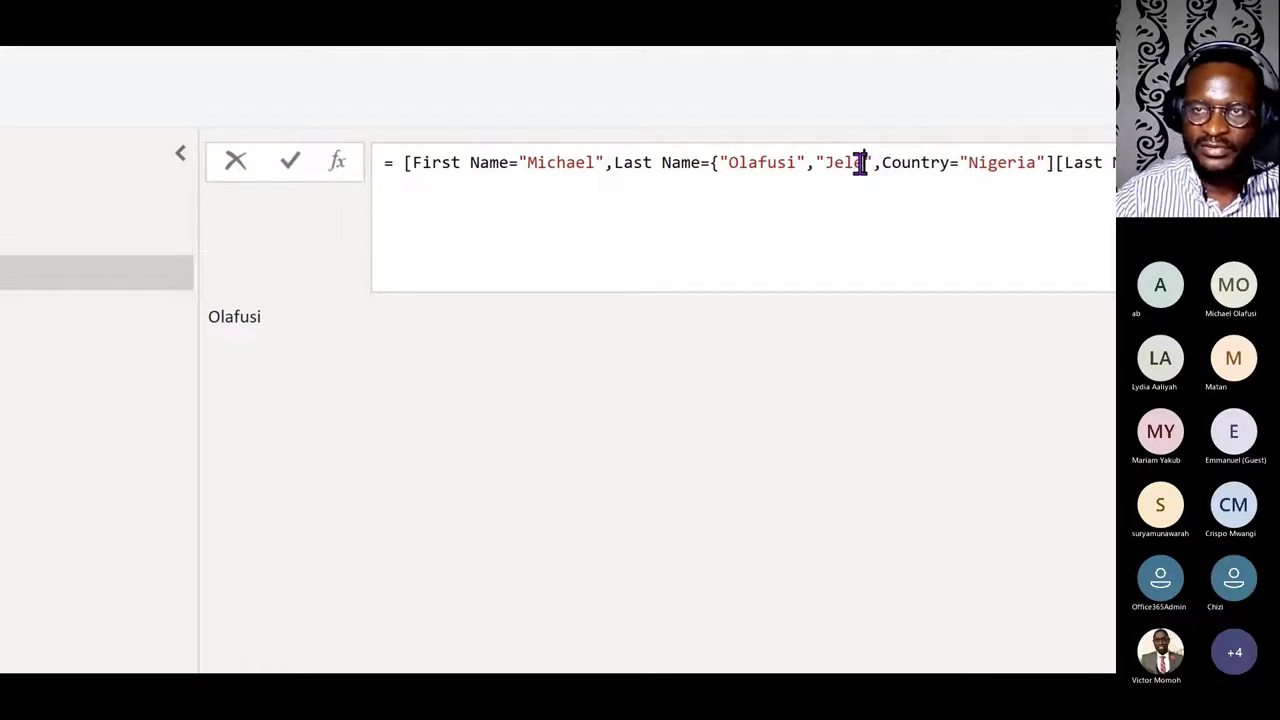
key(Right)
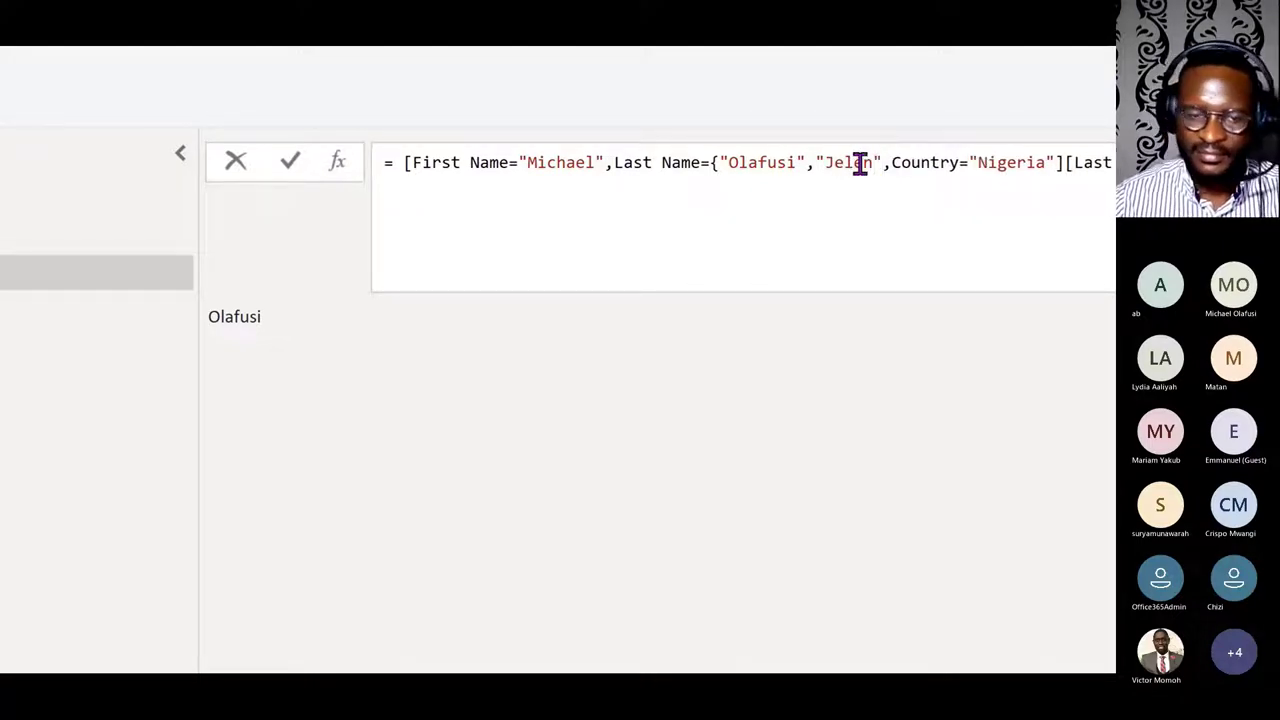
text(})
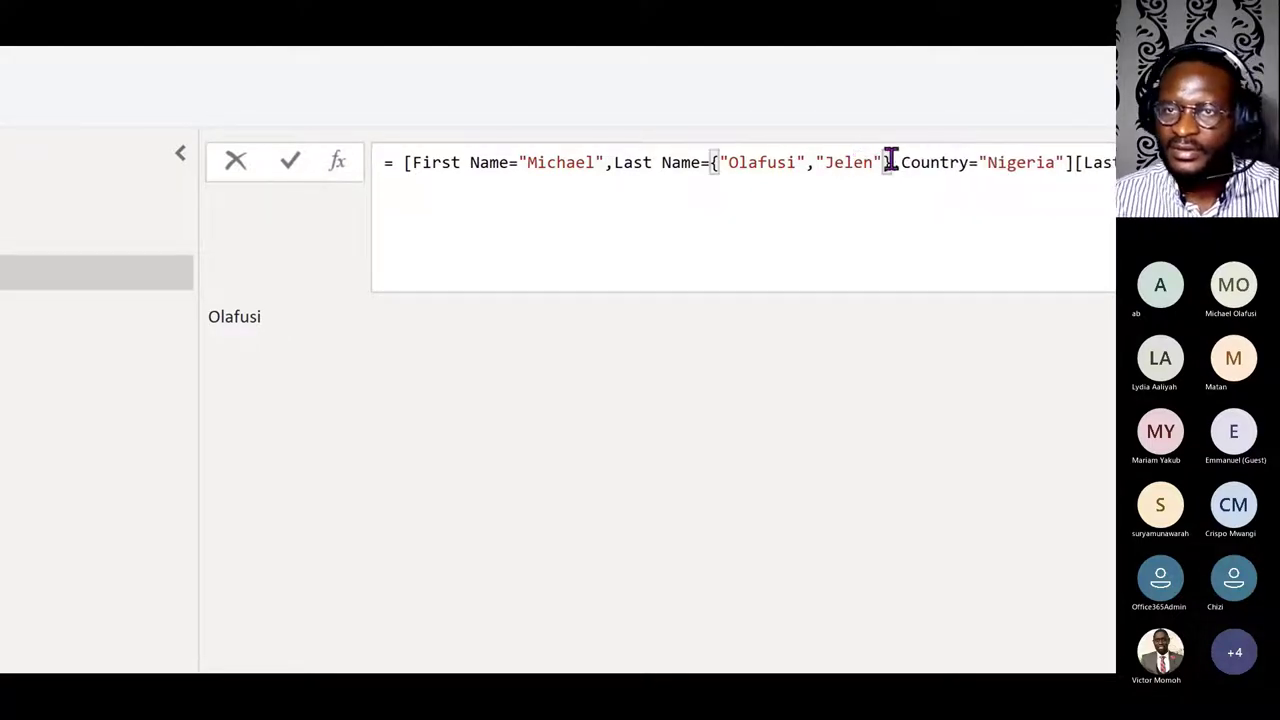
click(288, 164)
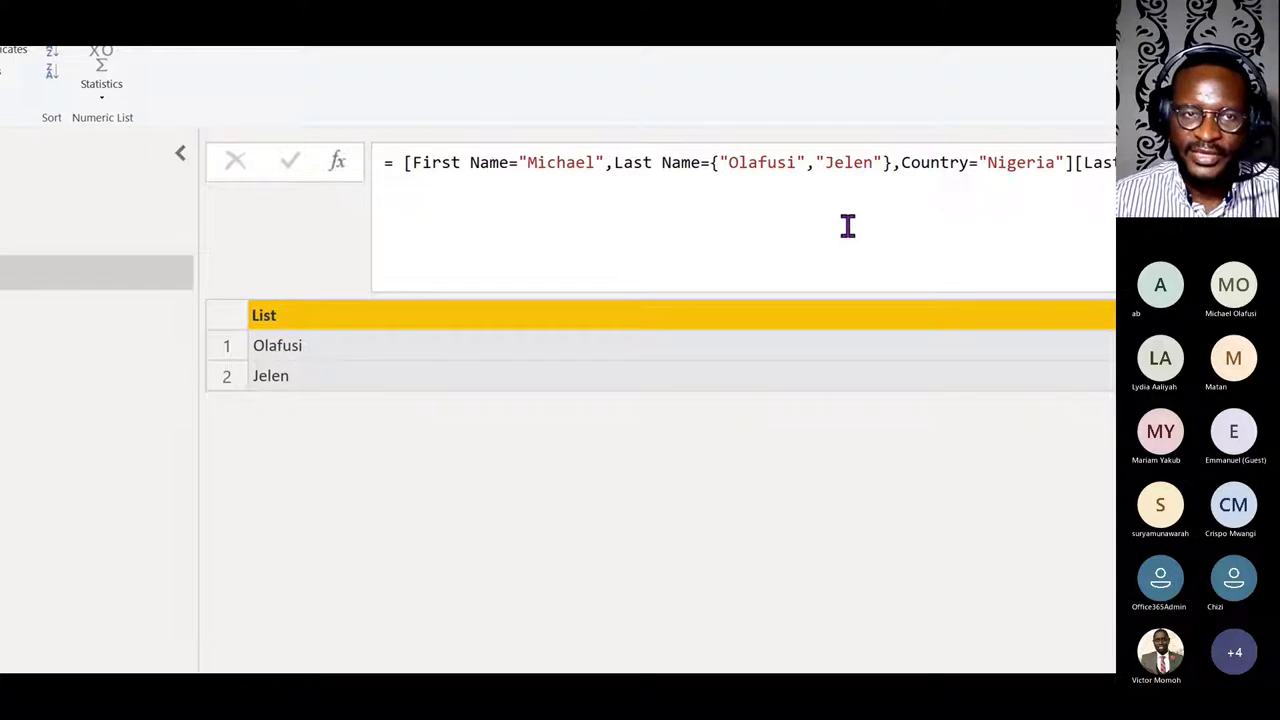
drag(189, 406, 301, 402)
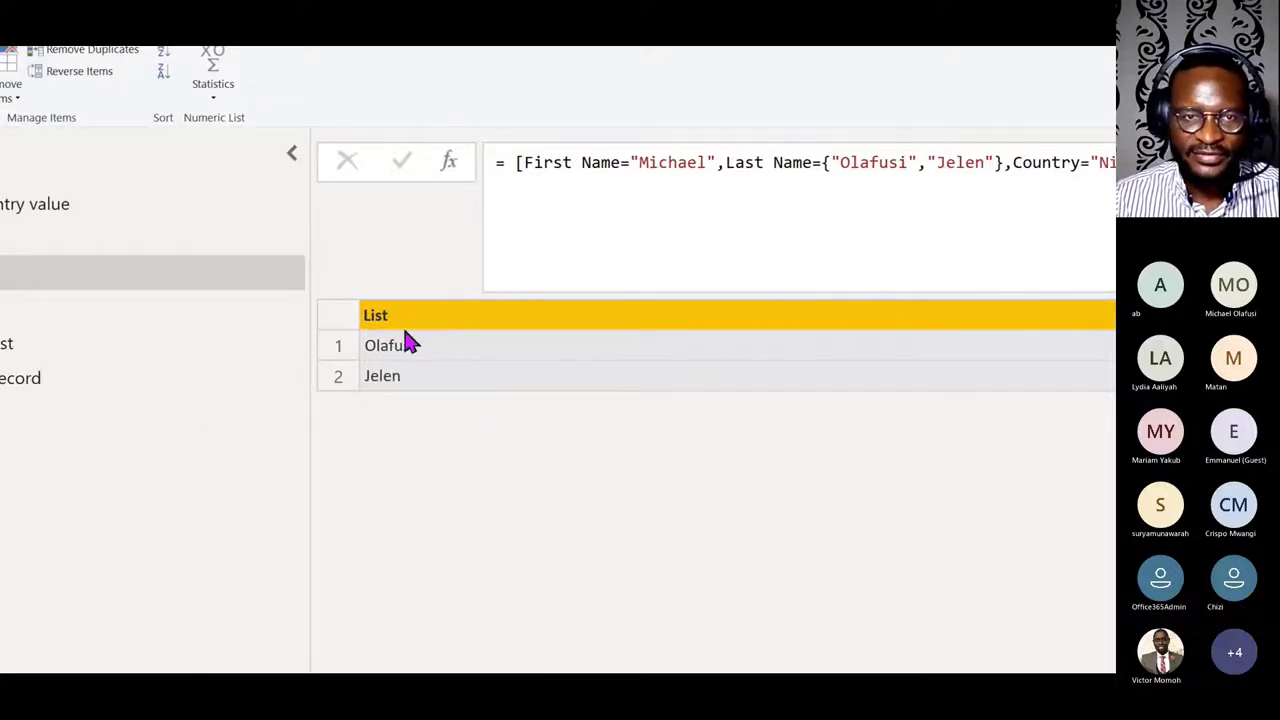
Switch to the Table - record query to view its #table(...)[Last Name] result.
click(94, 382)
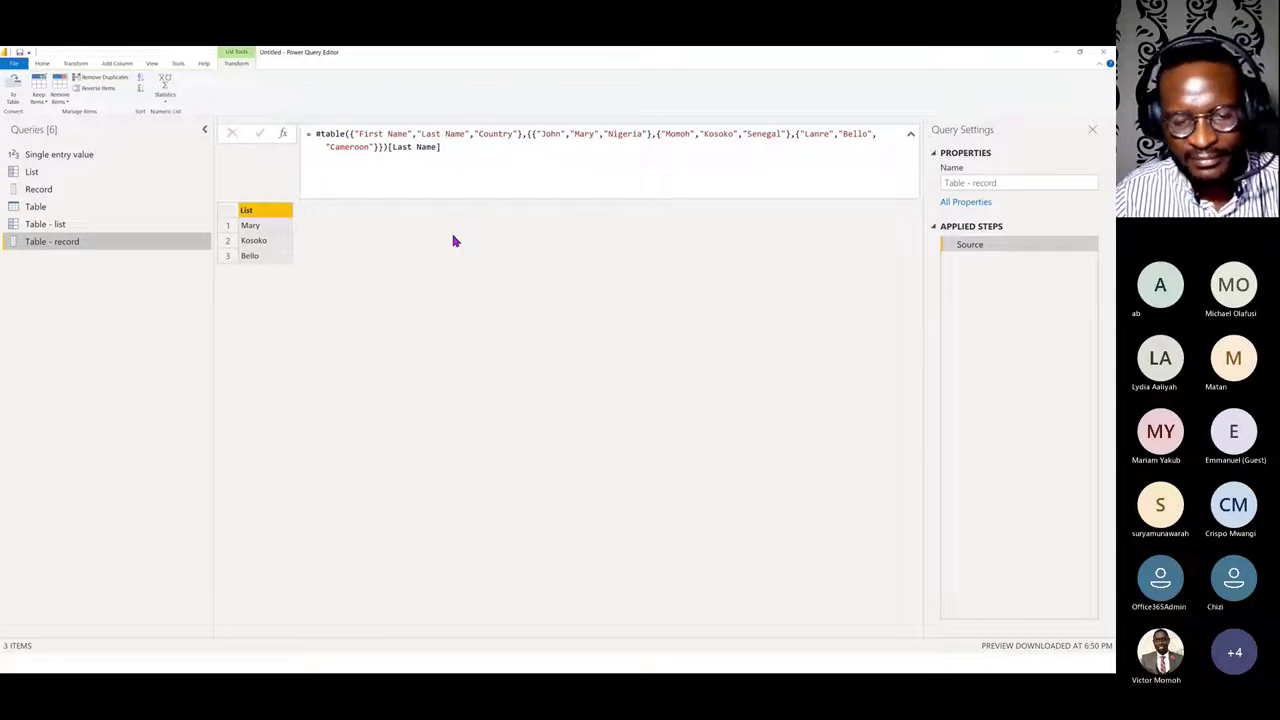
Bring the PowerPoint slide show forward, showing the slide on tables as records of lists.
key(alt+Tab)
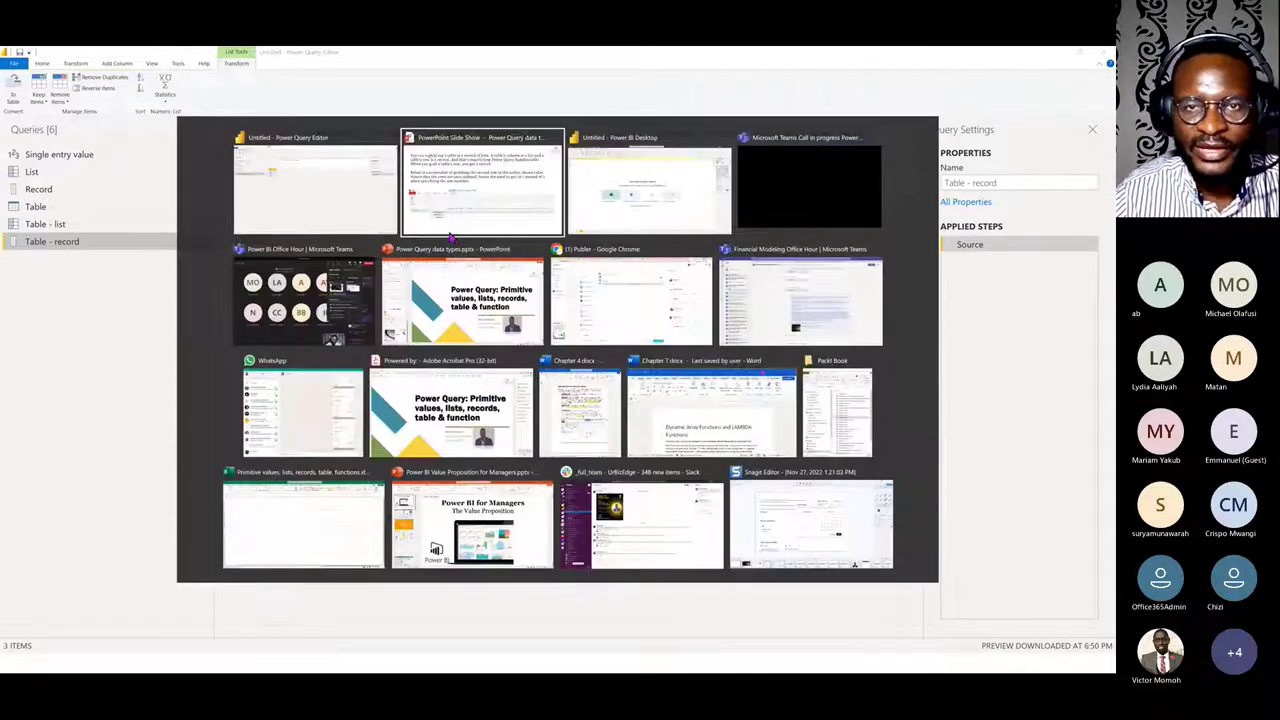
key(Escape)
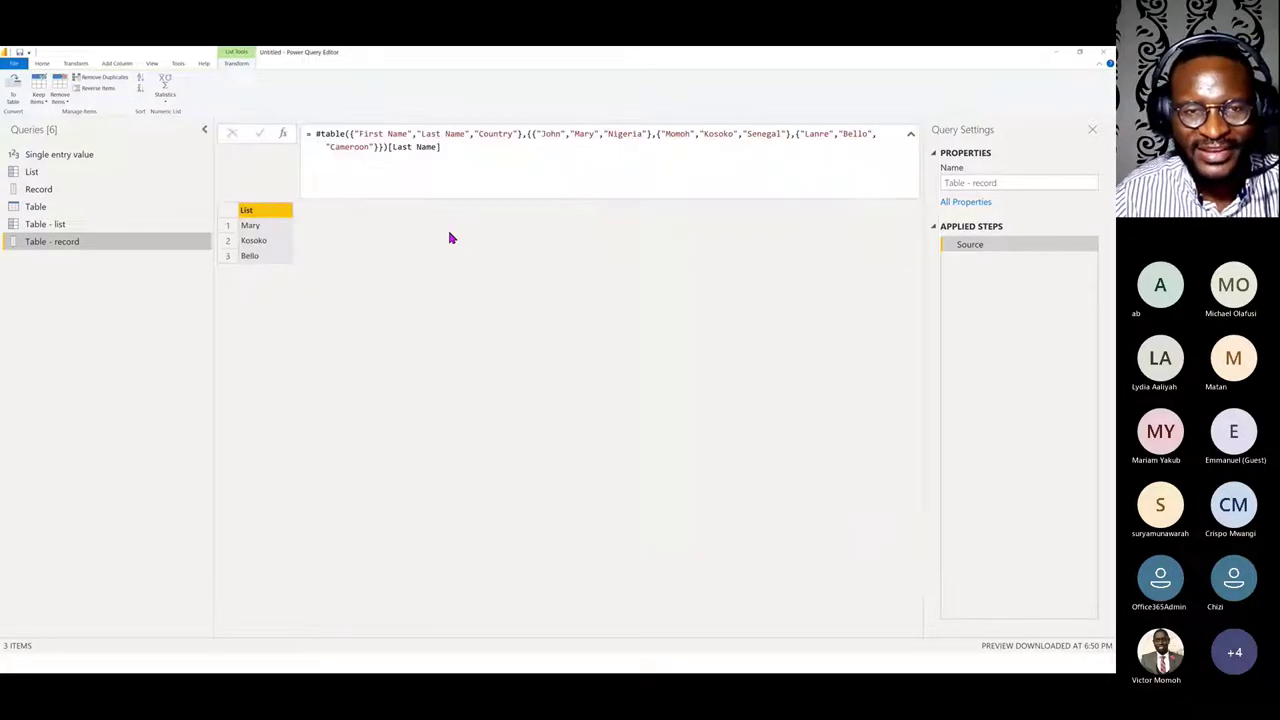
key(alt+Tab)
key(Tab)
key(Tab)
key(Tab)
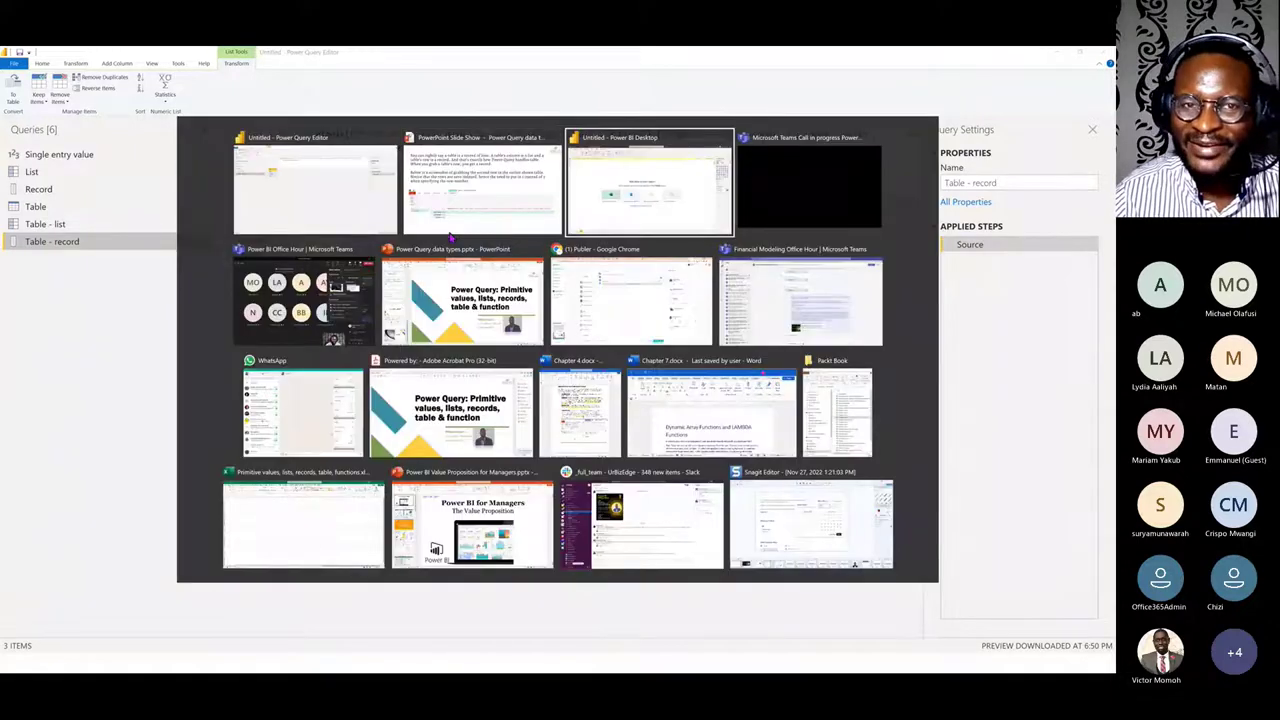
key(Escape)
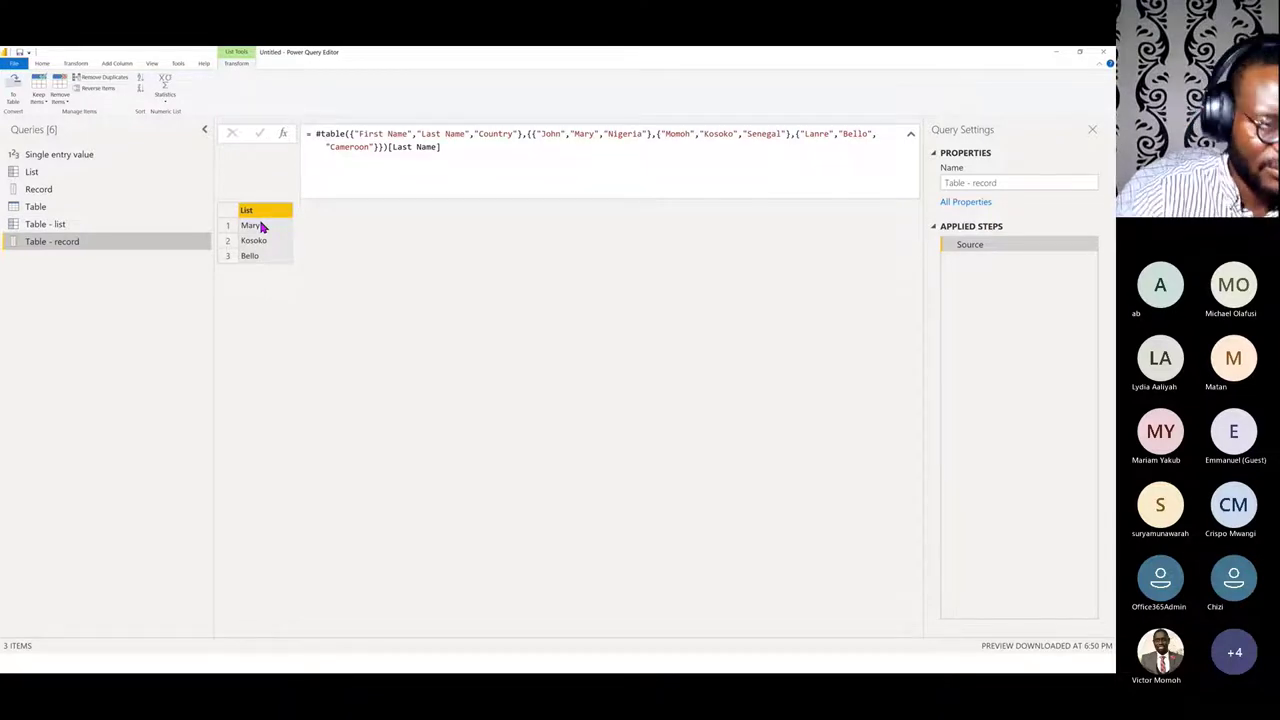
key(alt+Tab)
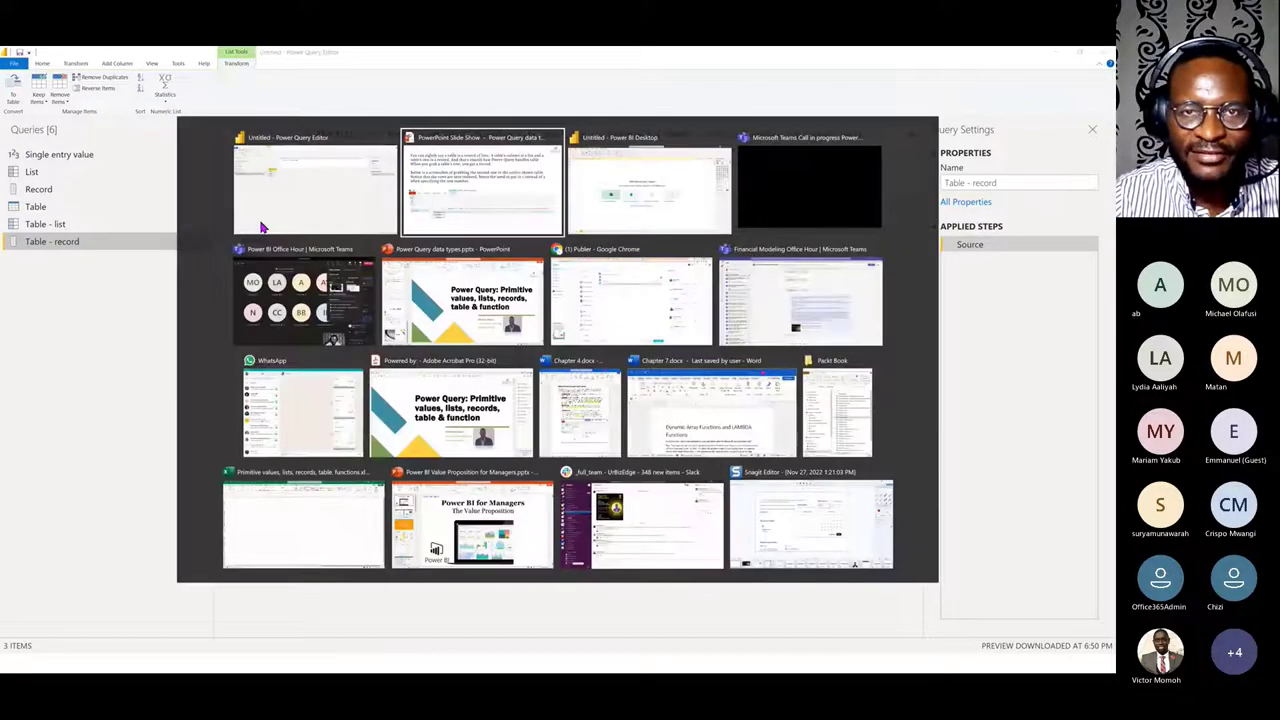
key(alt+Tab)
click(446, 209)
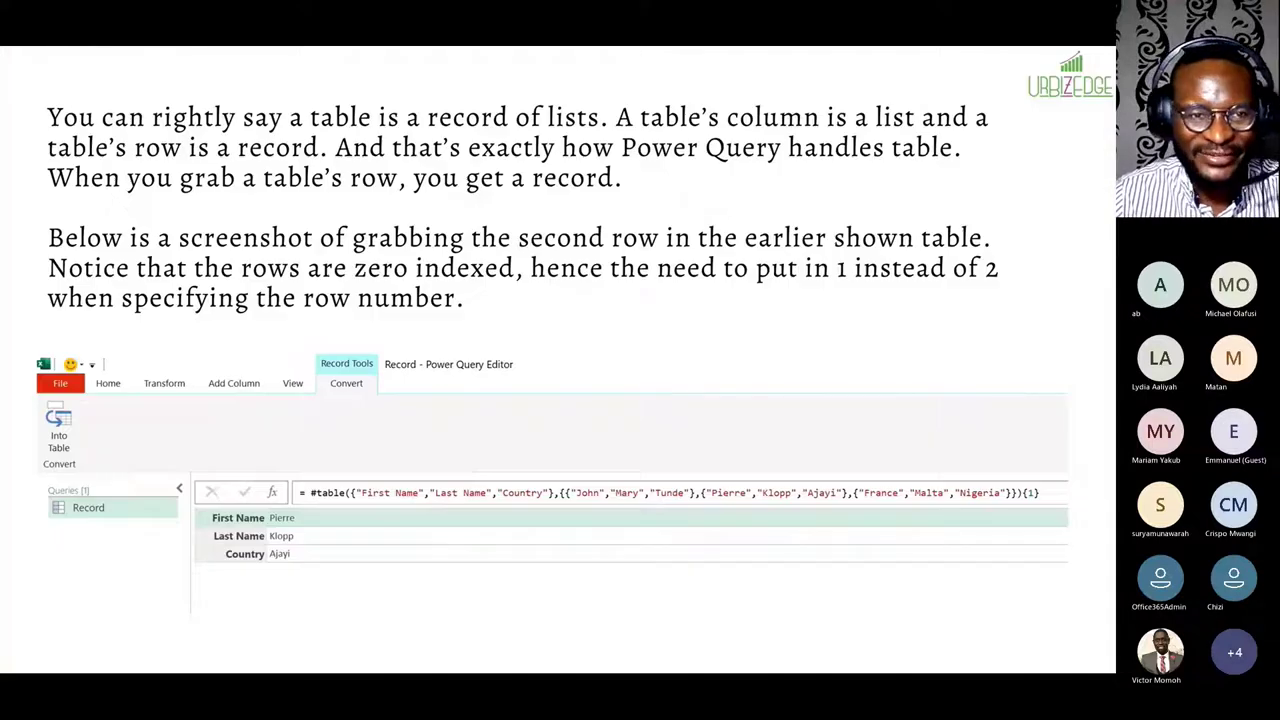
Advance past the column slide to the slide explaining functions, then return to Power Query Editor.
click(447, 214)
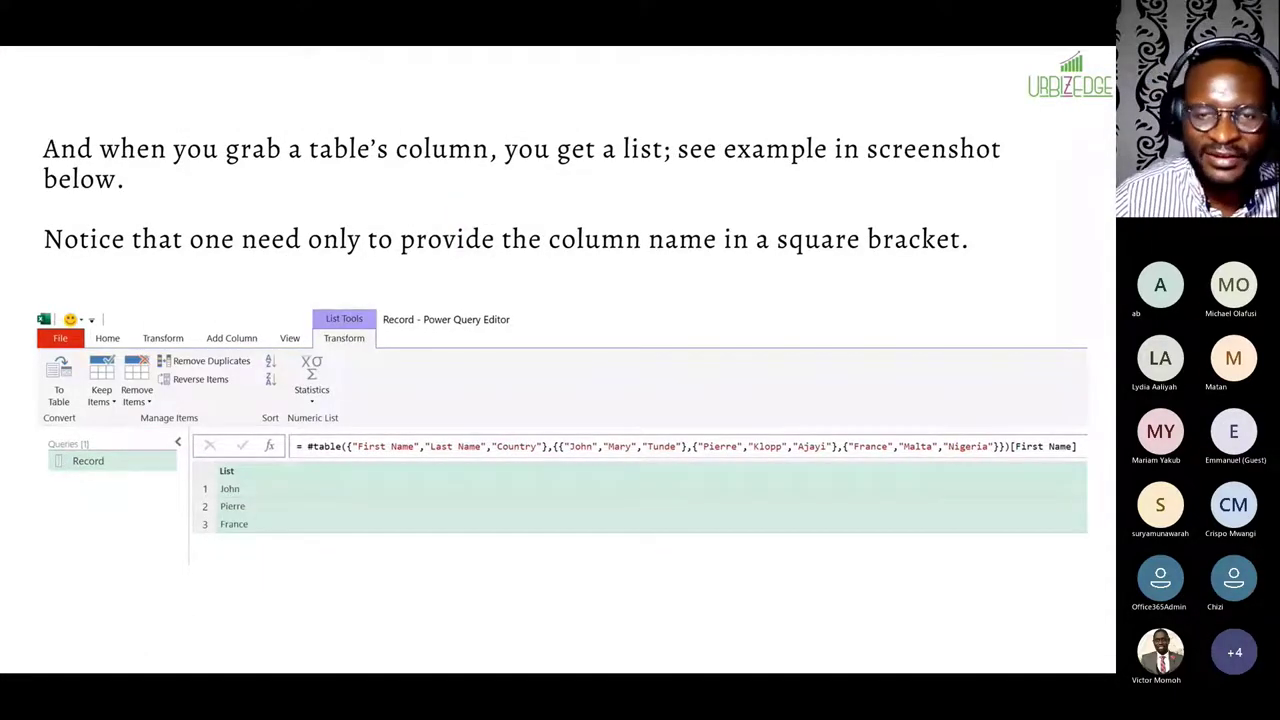
key(Right)
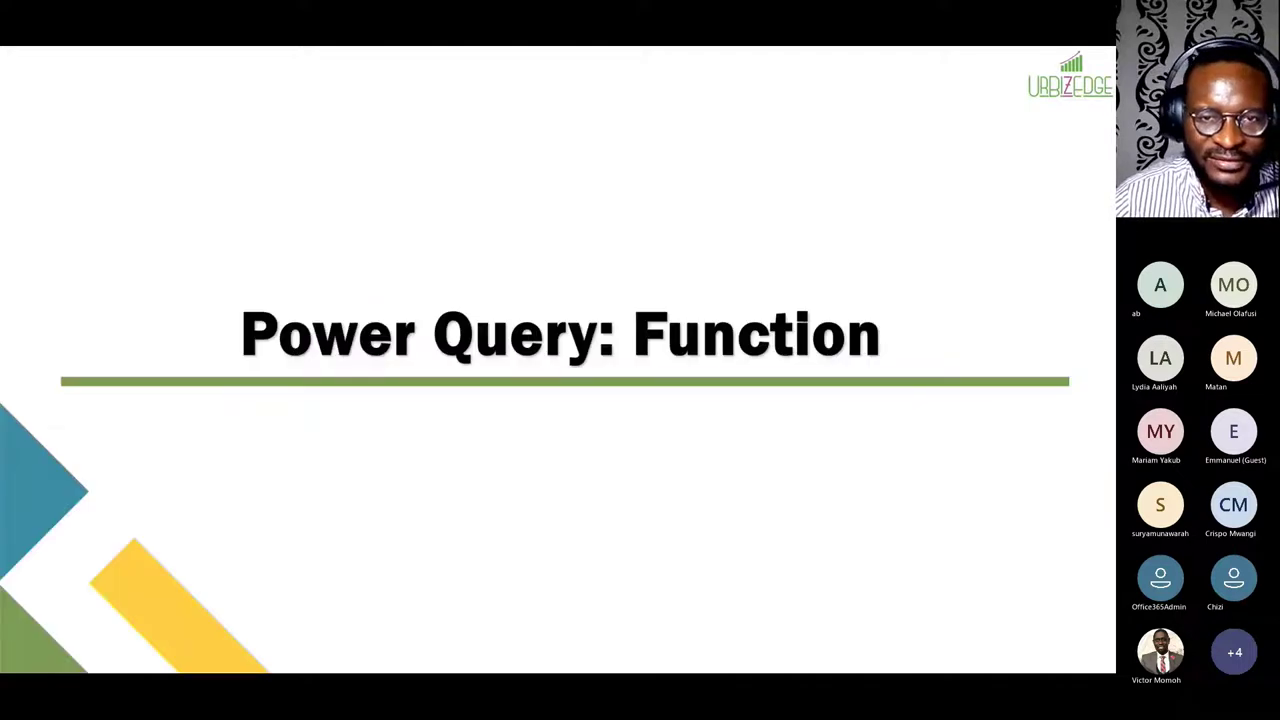
key(Left)
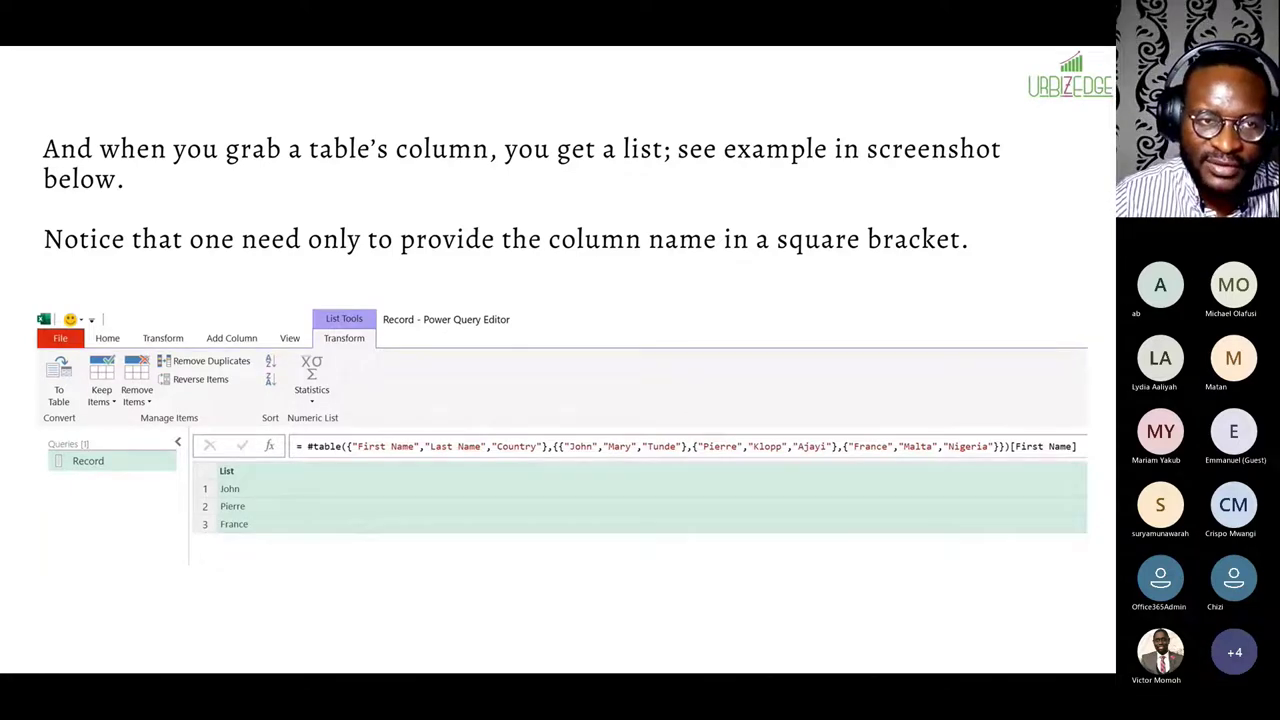
key(Right)
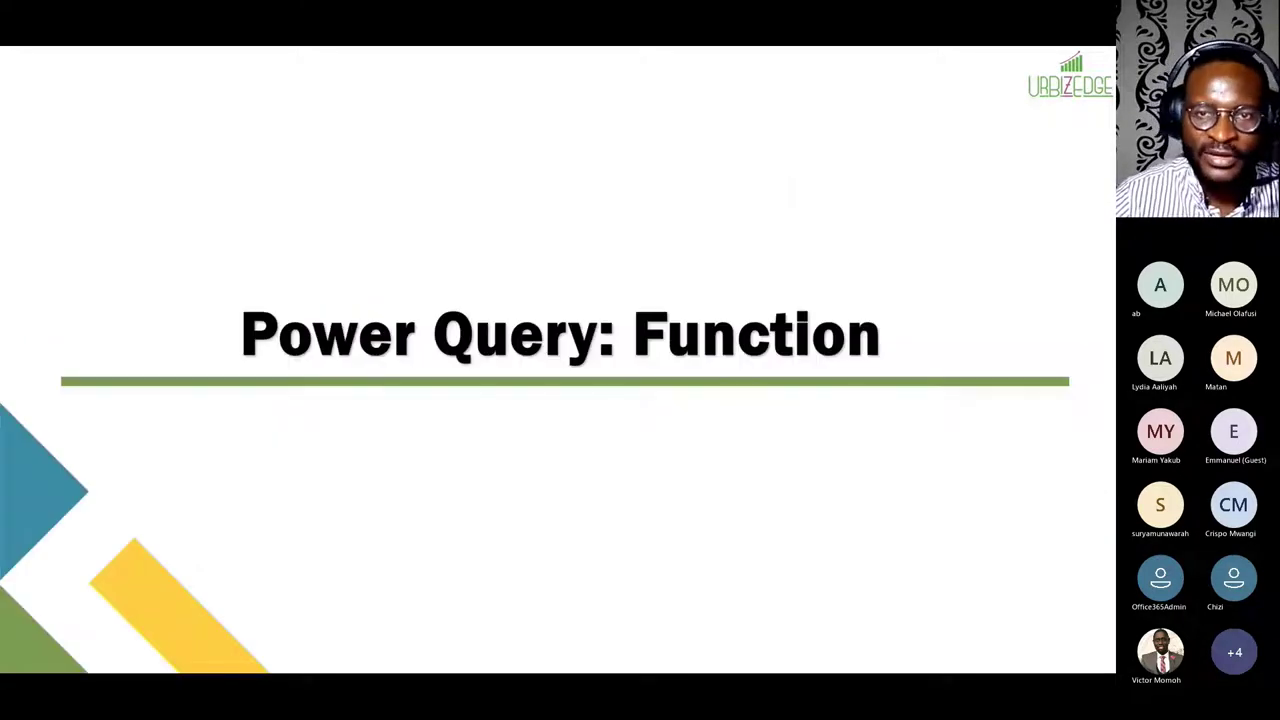
key(Right)
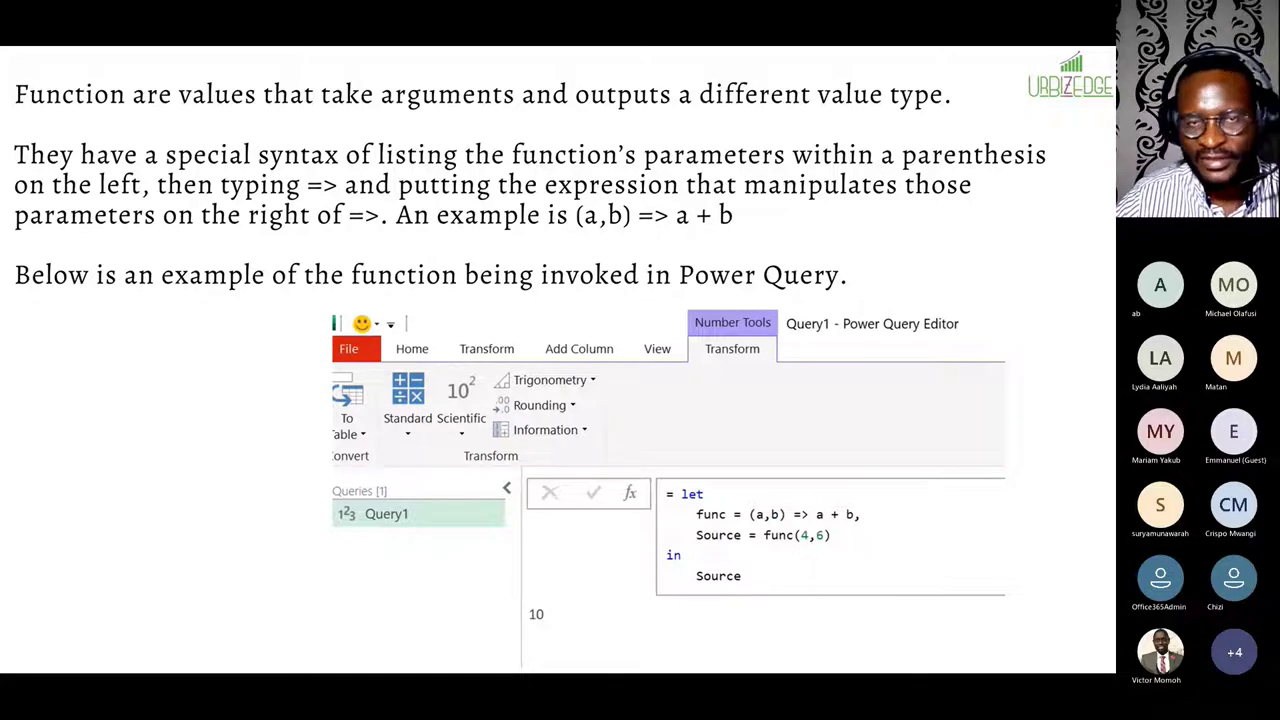
key(alt+Tab)
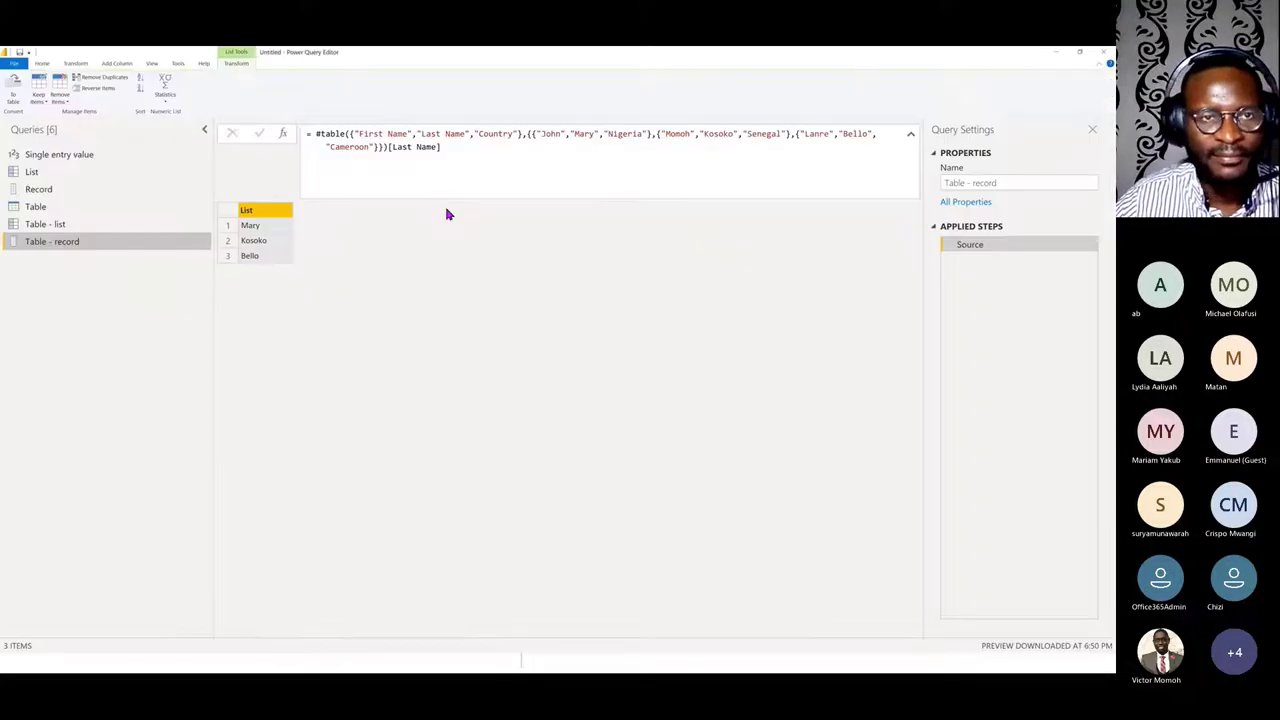
Add a new blank query, Query1, from New Source on the Home tab.
click(43, 64)
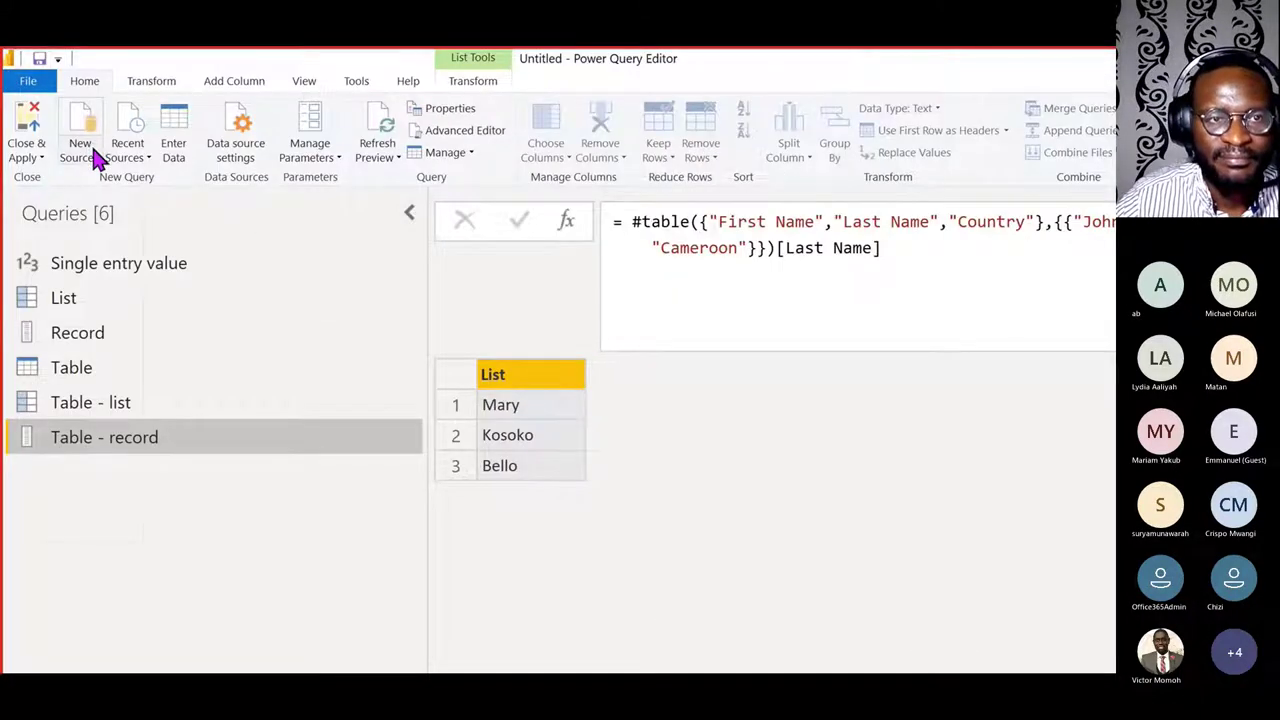
click(91, 145)
click(68, 466)
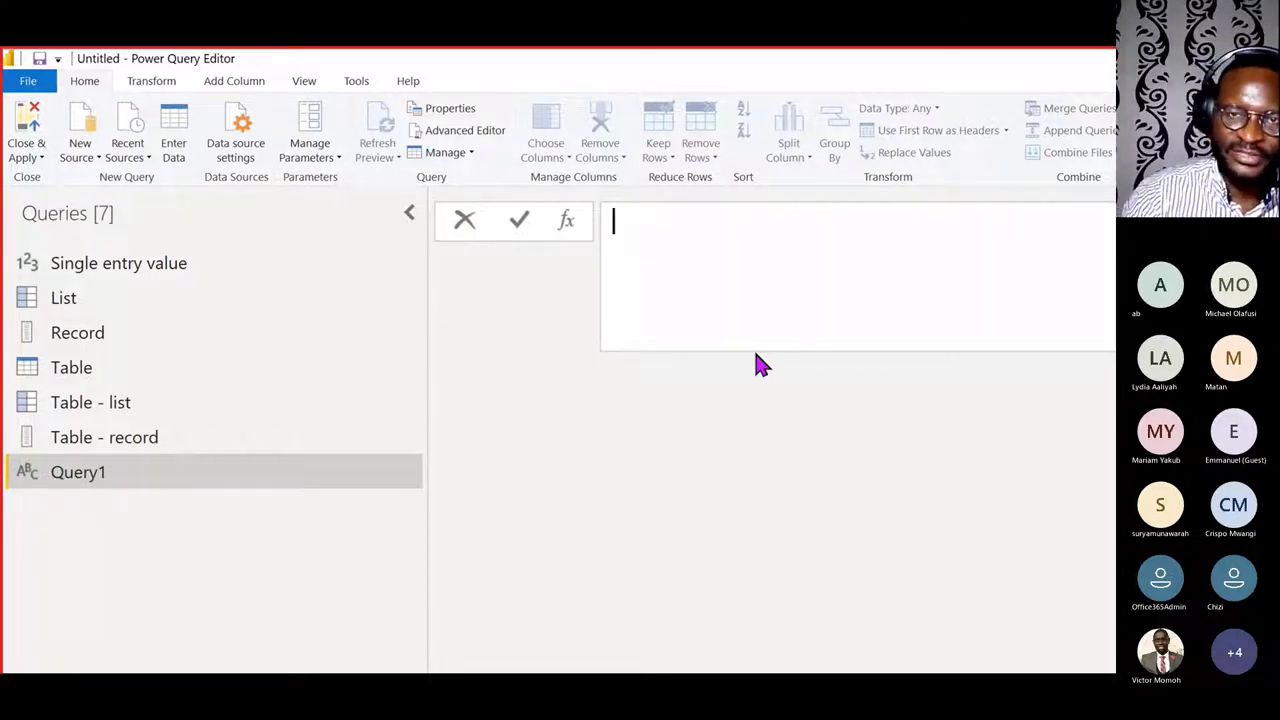
Enter func = (a,b) => a+b, as Query1's formula and commit it.
text(func)
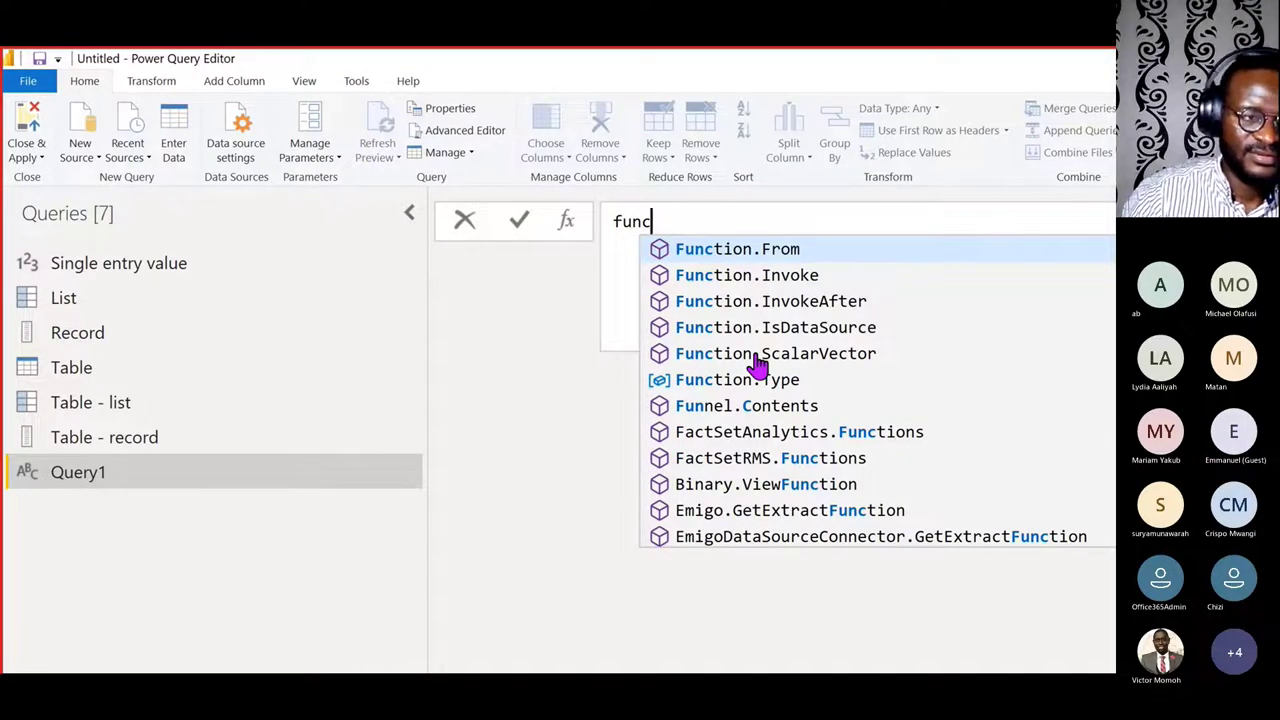
text( =)
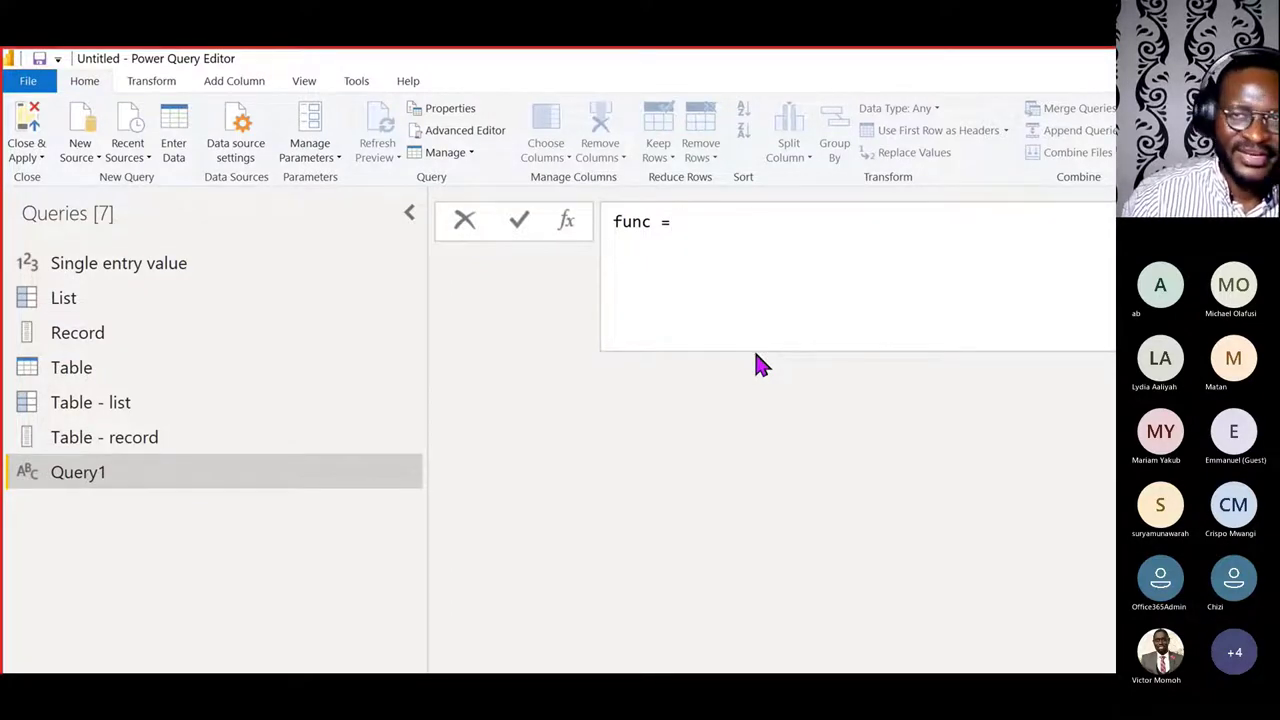
text( ())
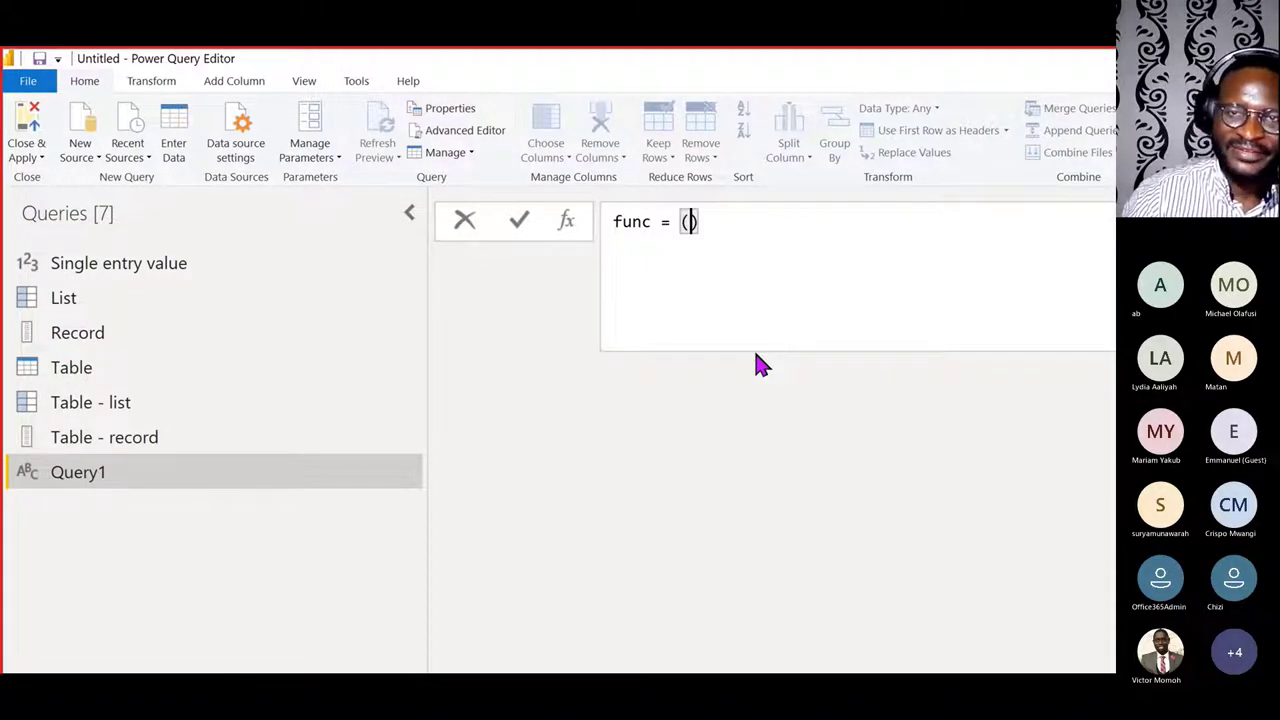
text(a,b)
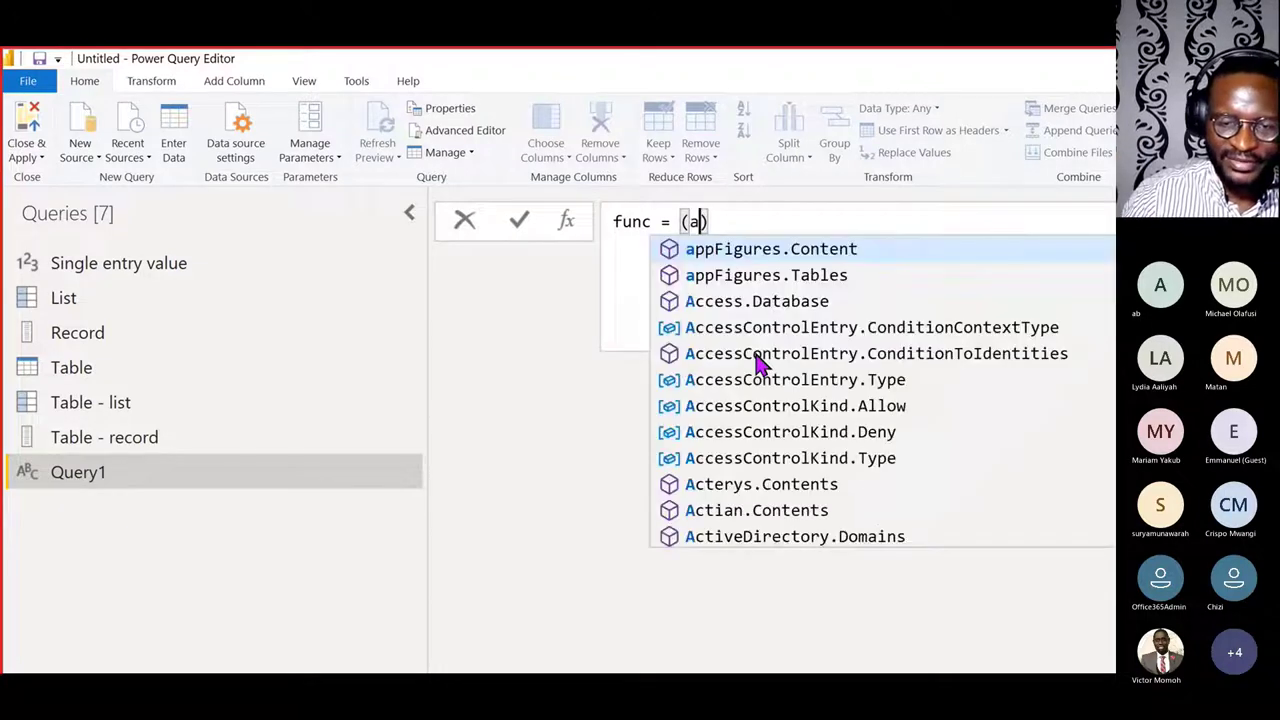
key(Right)
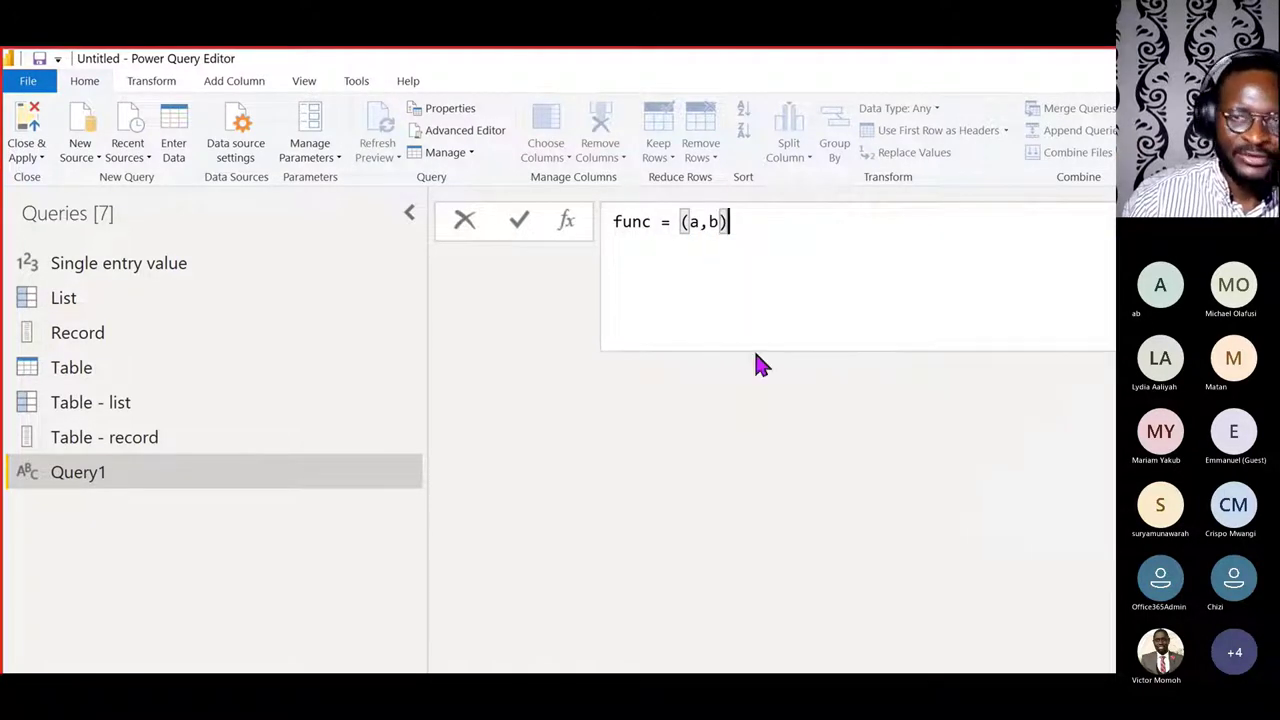
text(=>)
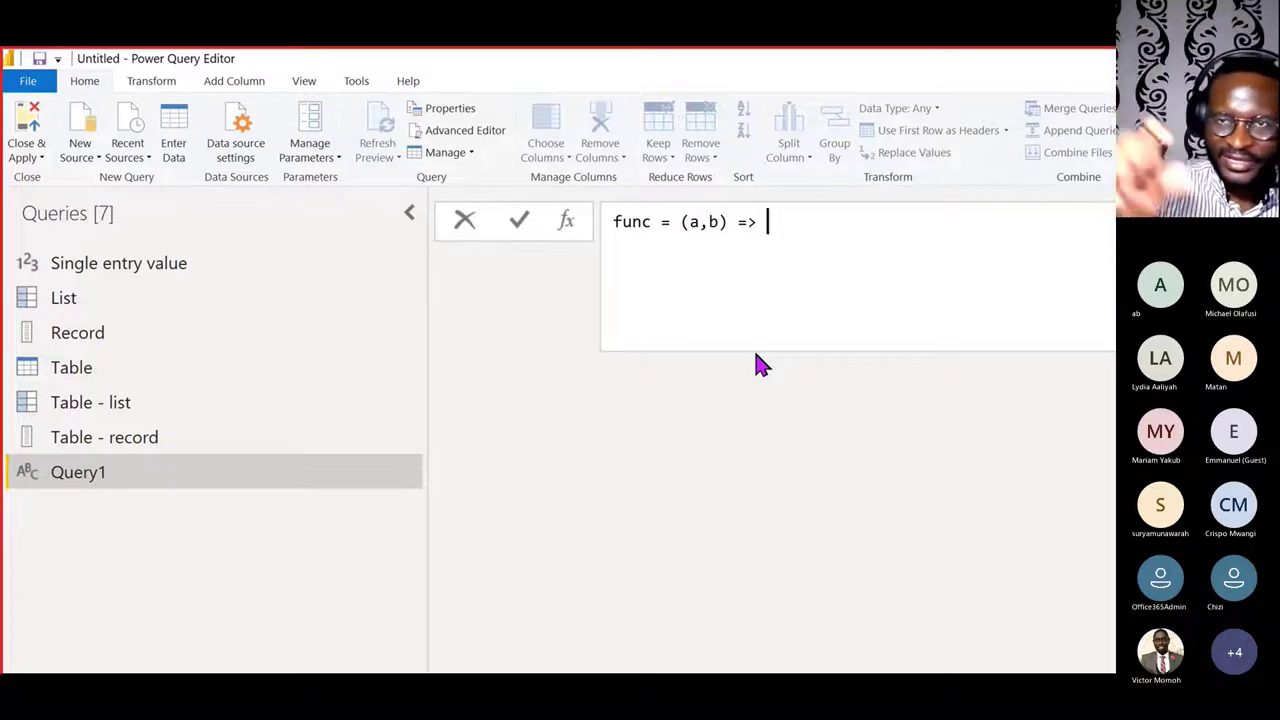
text(a+)
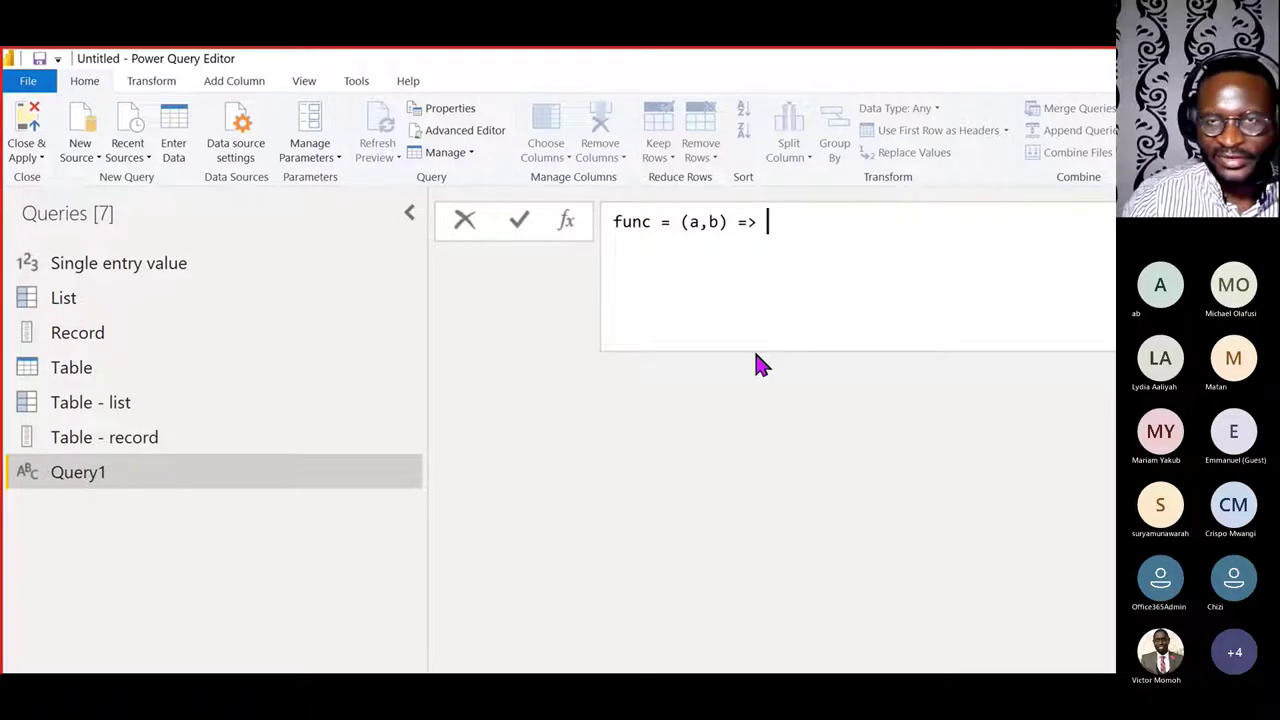
text(b)
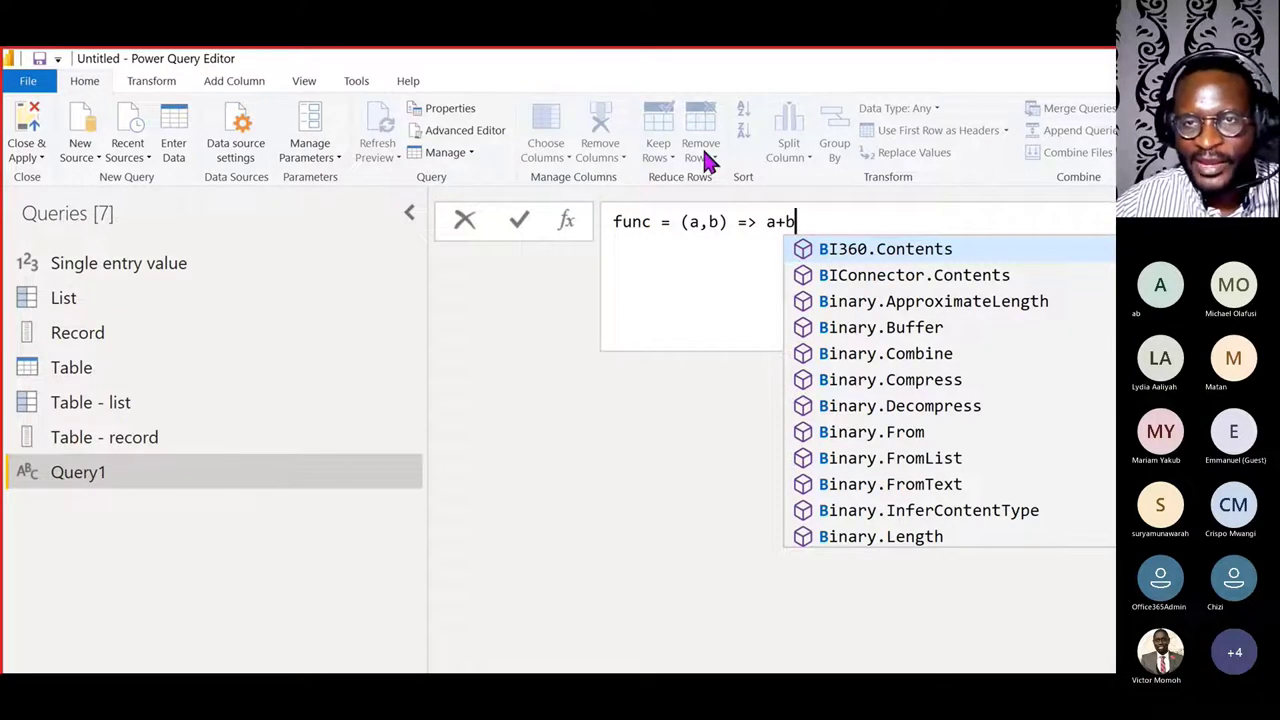
click(610, 229)
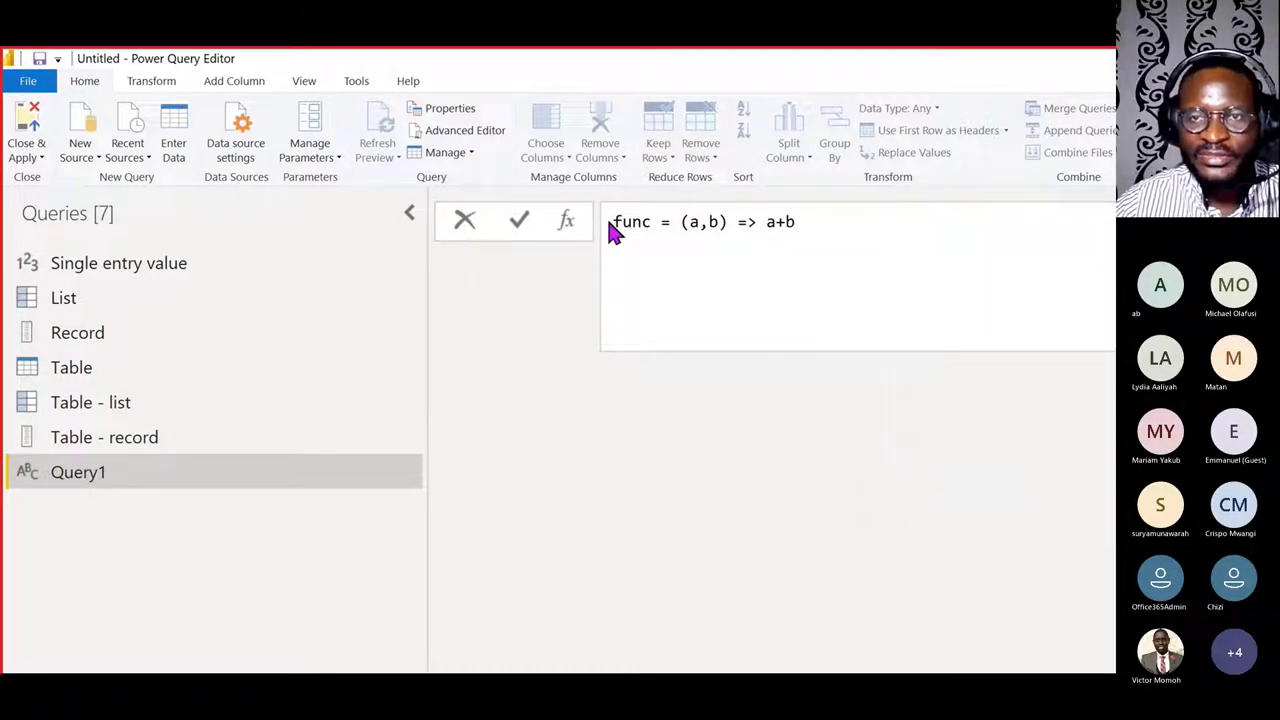
drag(797, 222, 621, 228)
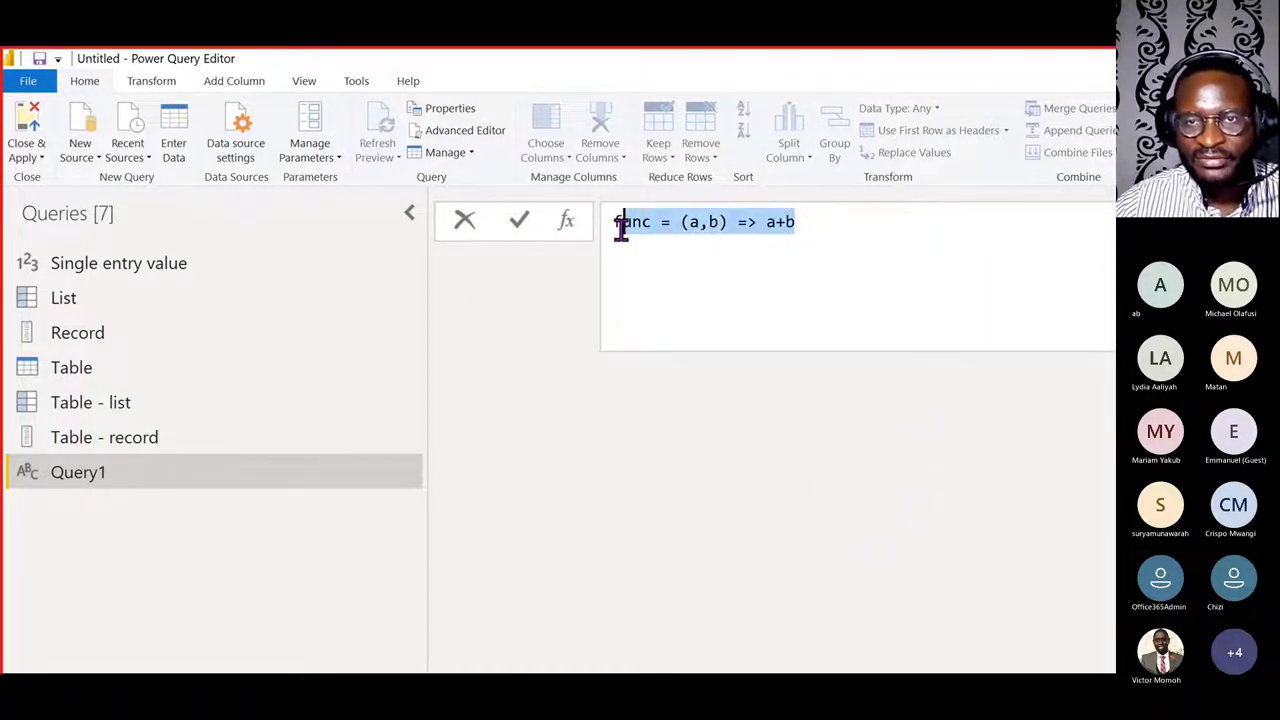
click(654, 220)
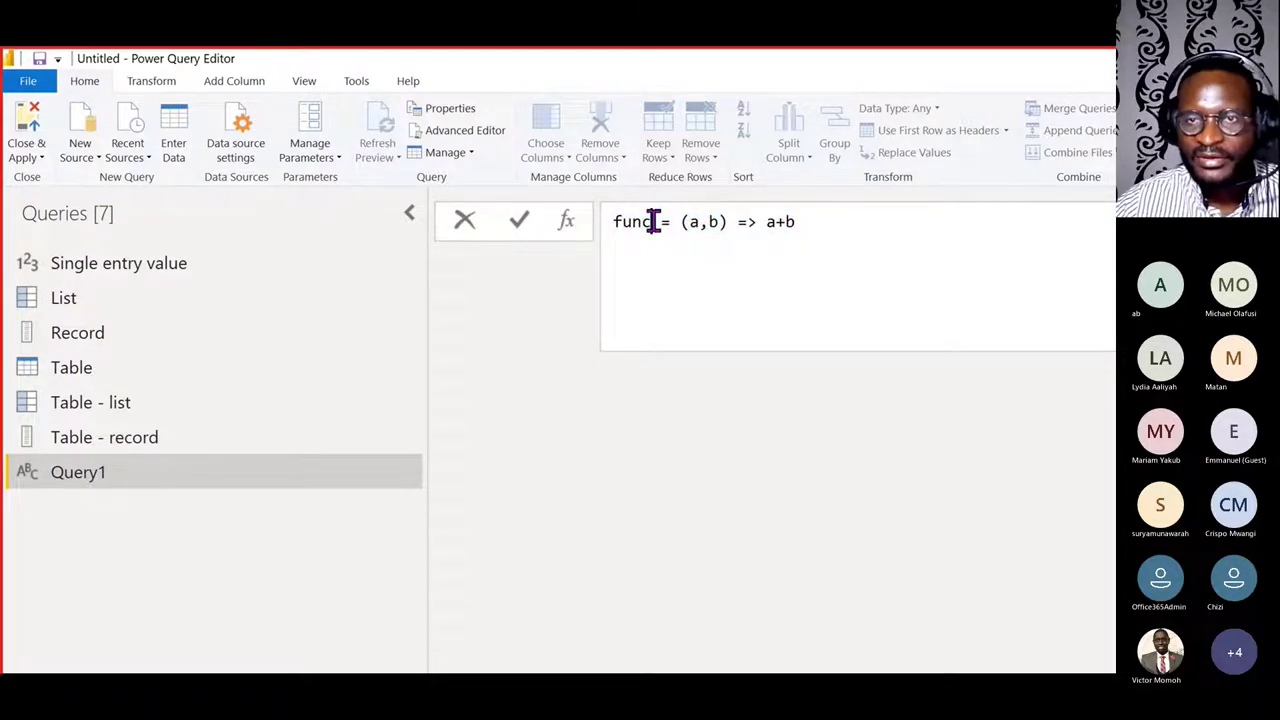
drag(800, 220, 632, 224)
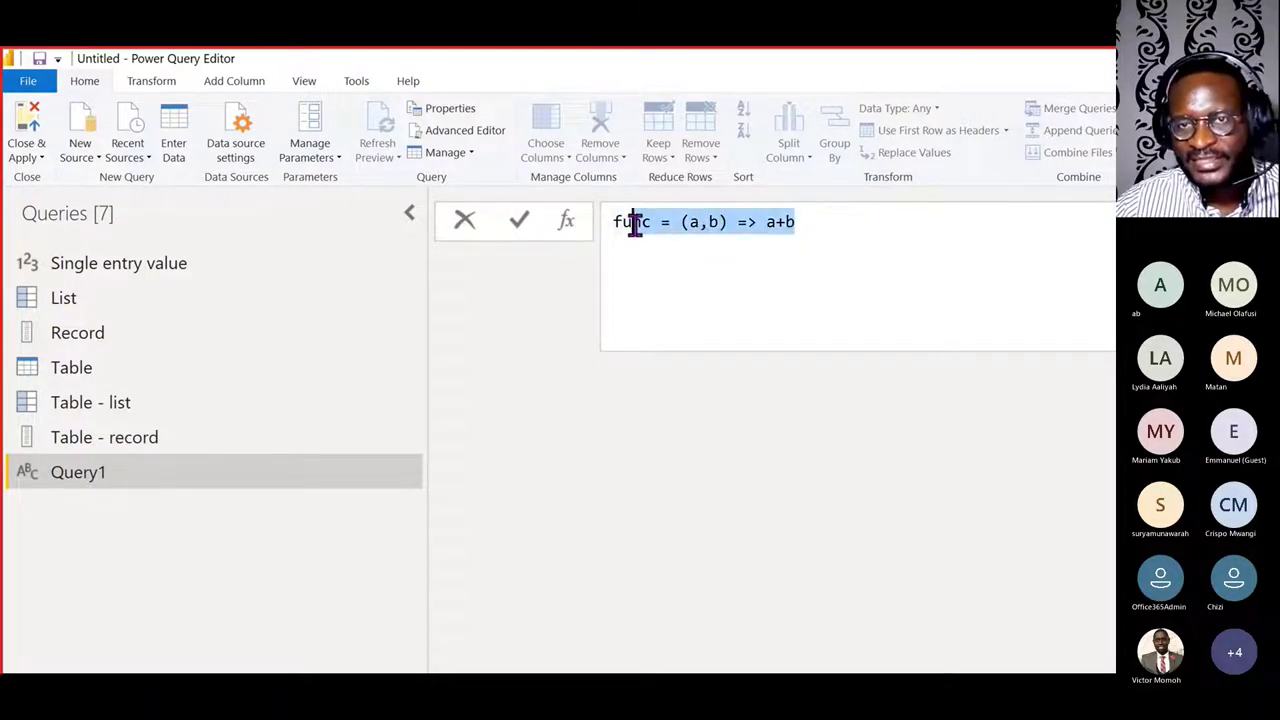
click(663, 222)
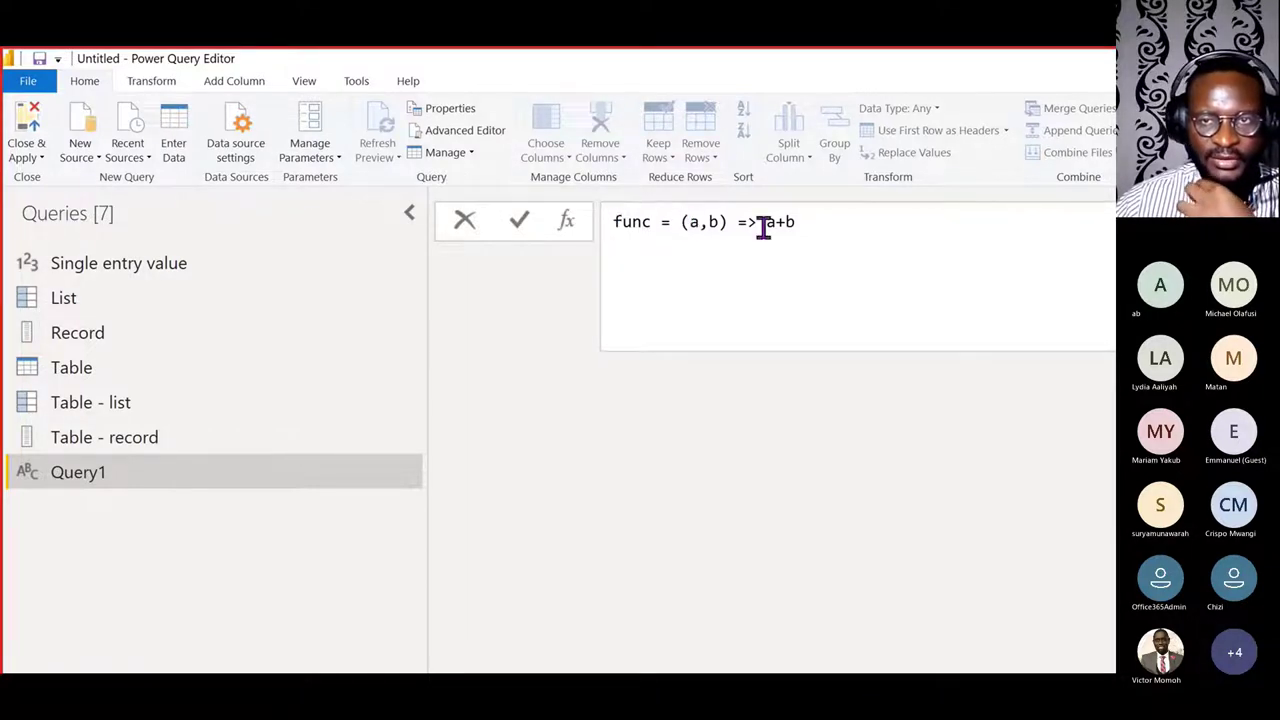
drag(797, 221, 616, 222)
click(812, 220)
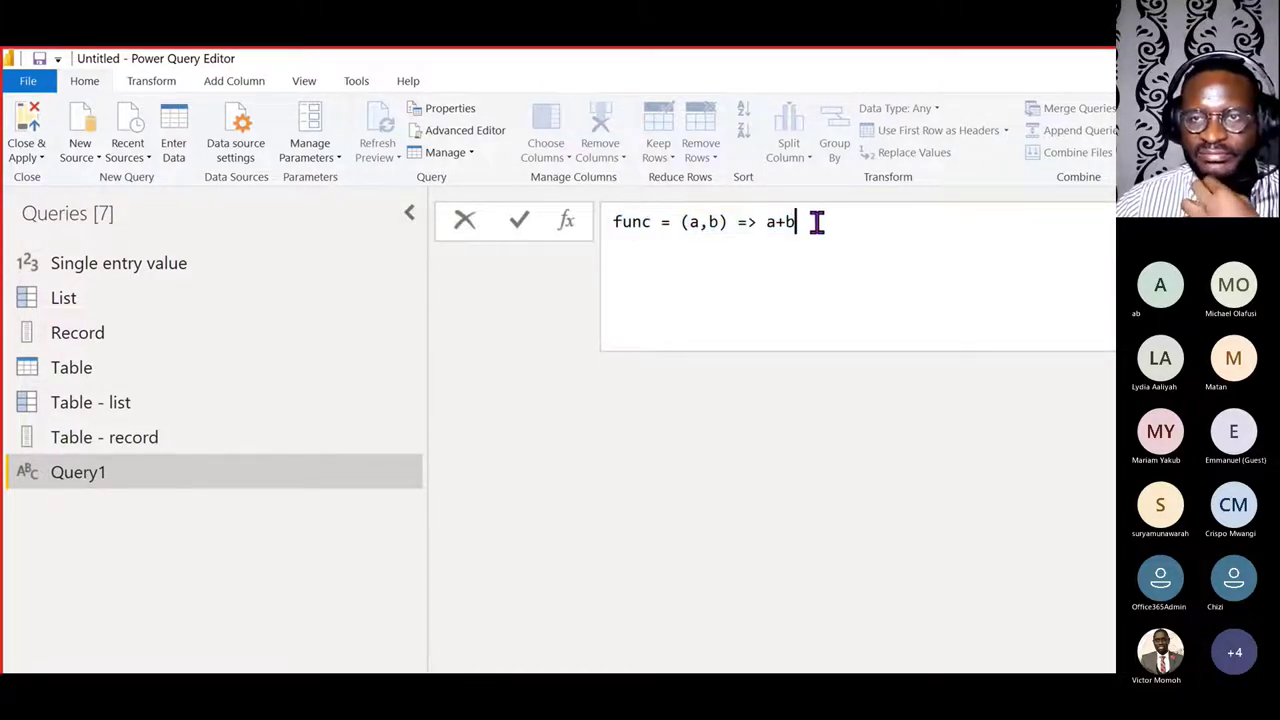
text(,)
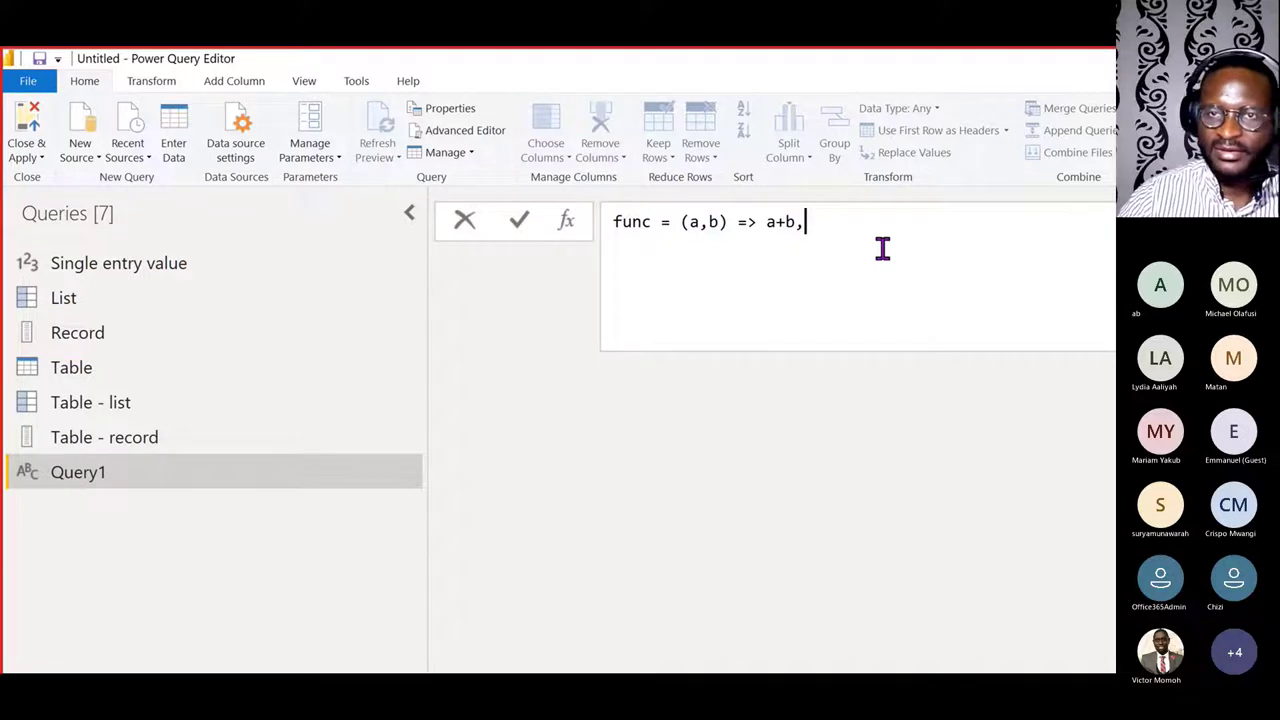
key(Return)
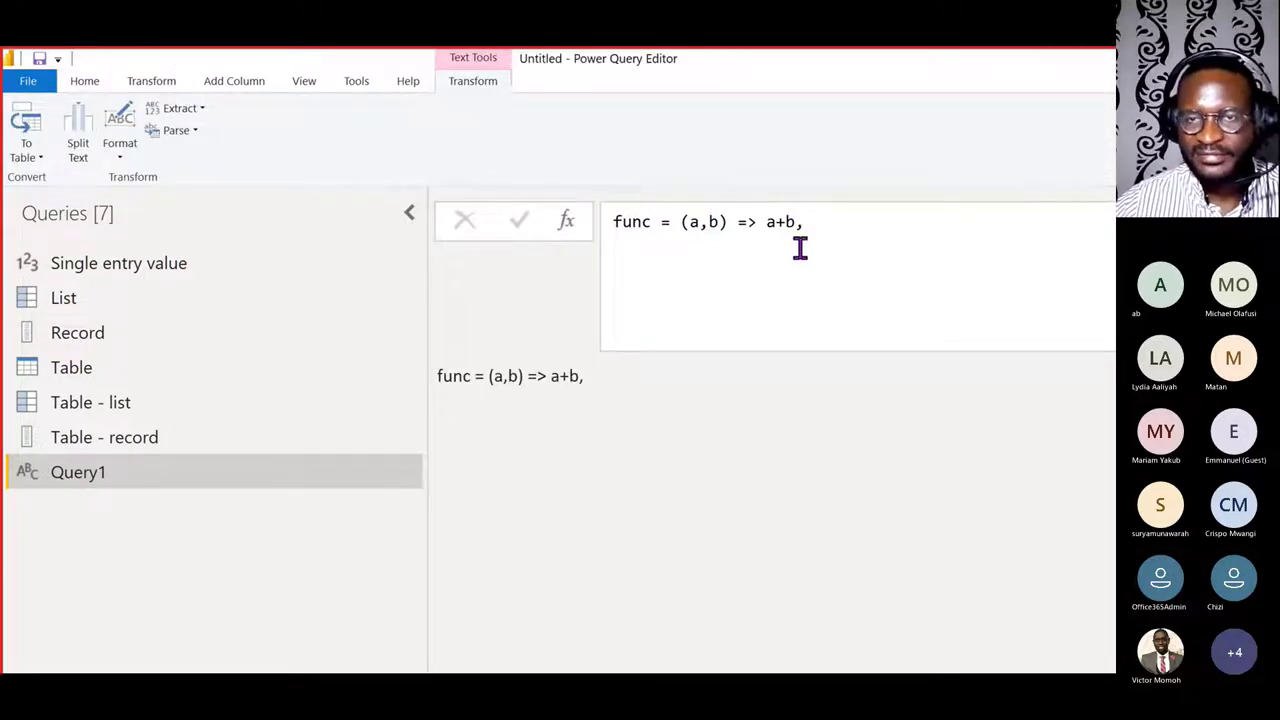
Add a second line, return = func(4,6), below the function definition.
click(812, 221)
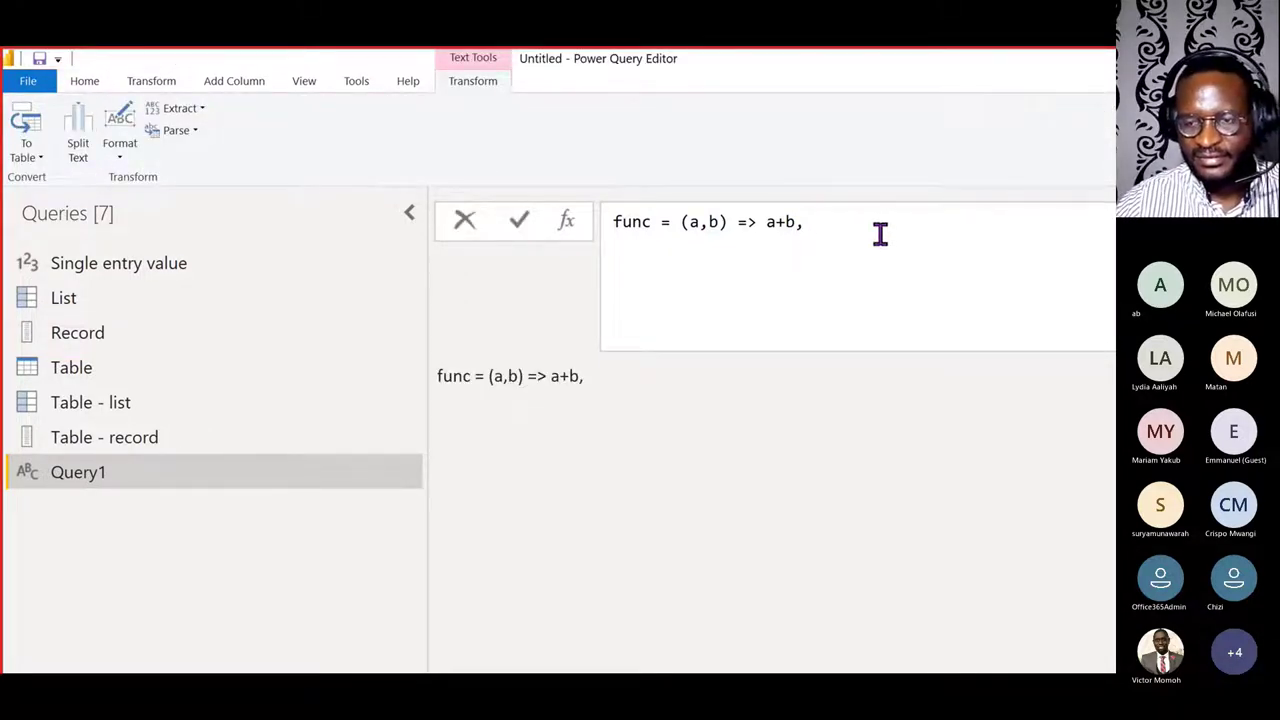
key(shift+Return)
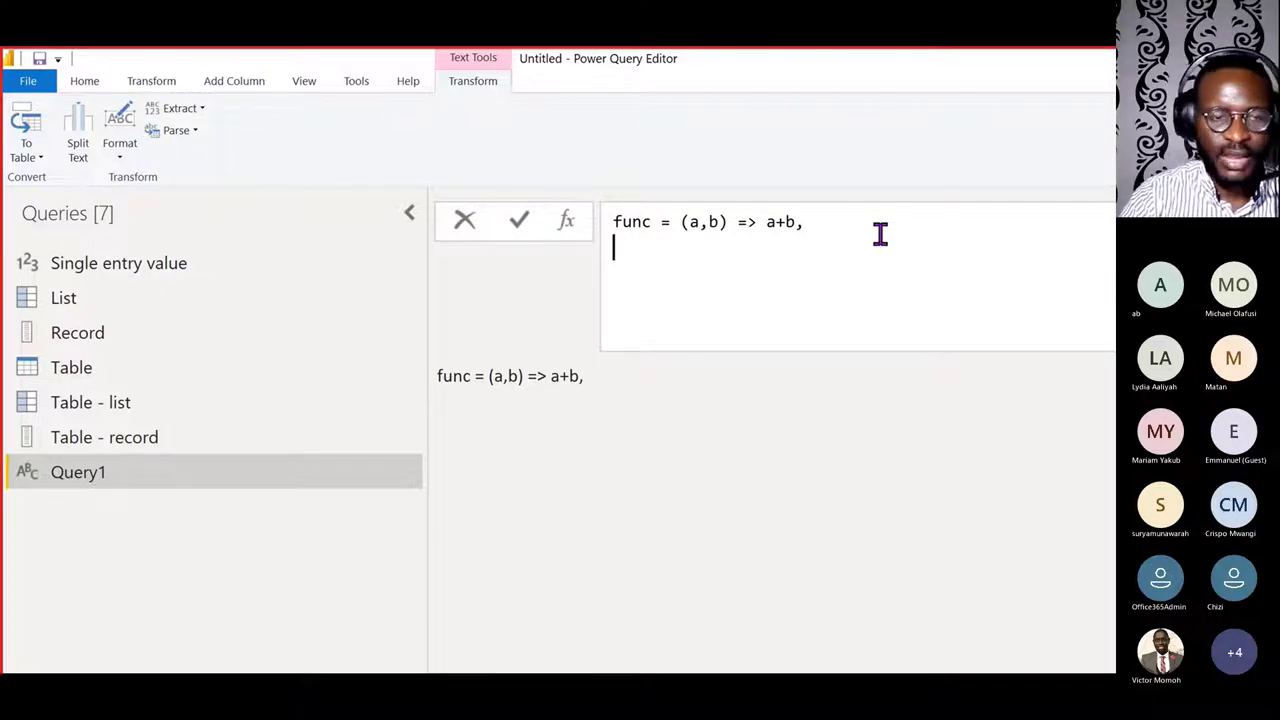
text(retu)
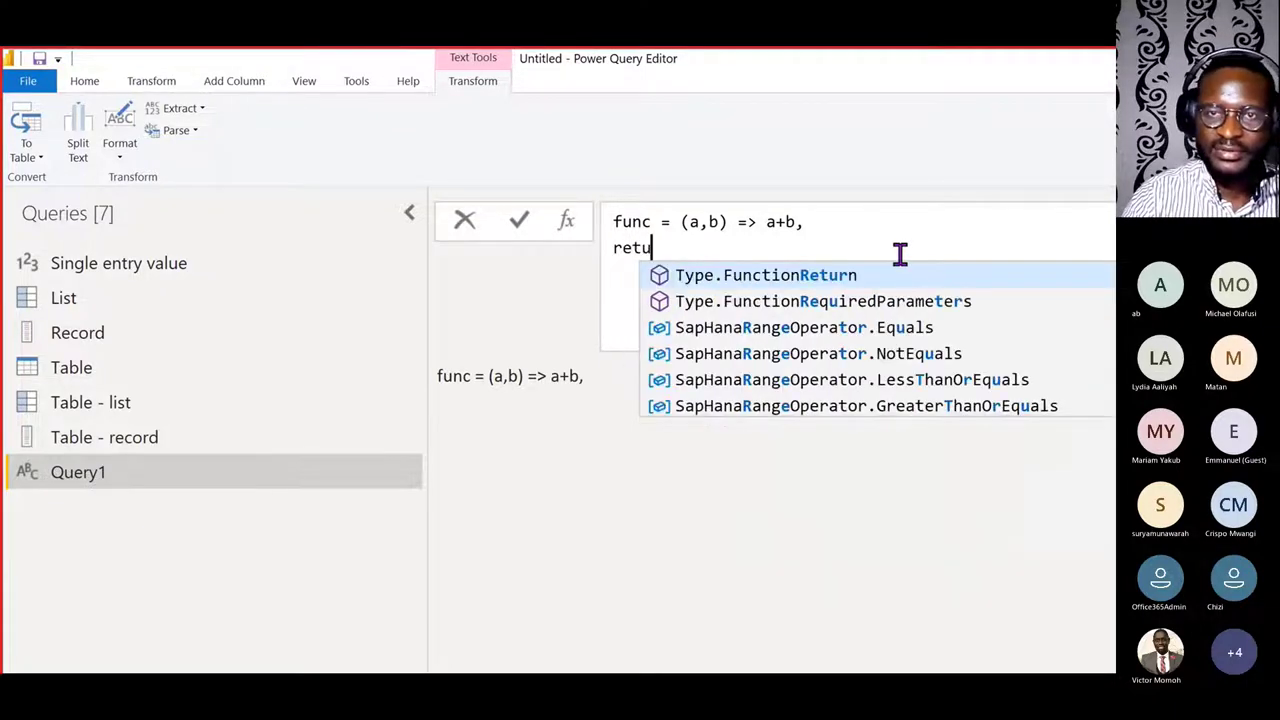
text(rn )
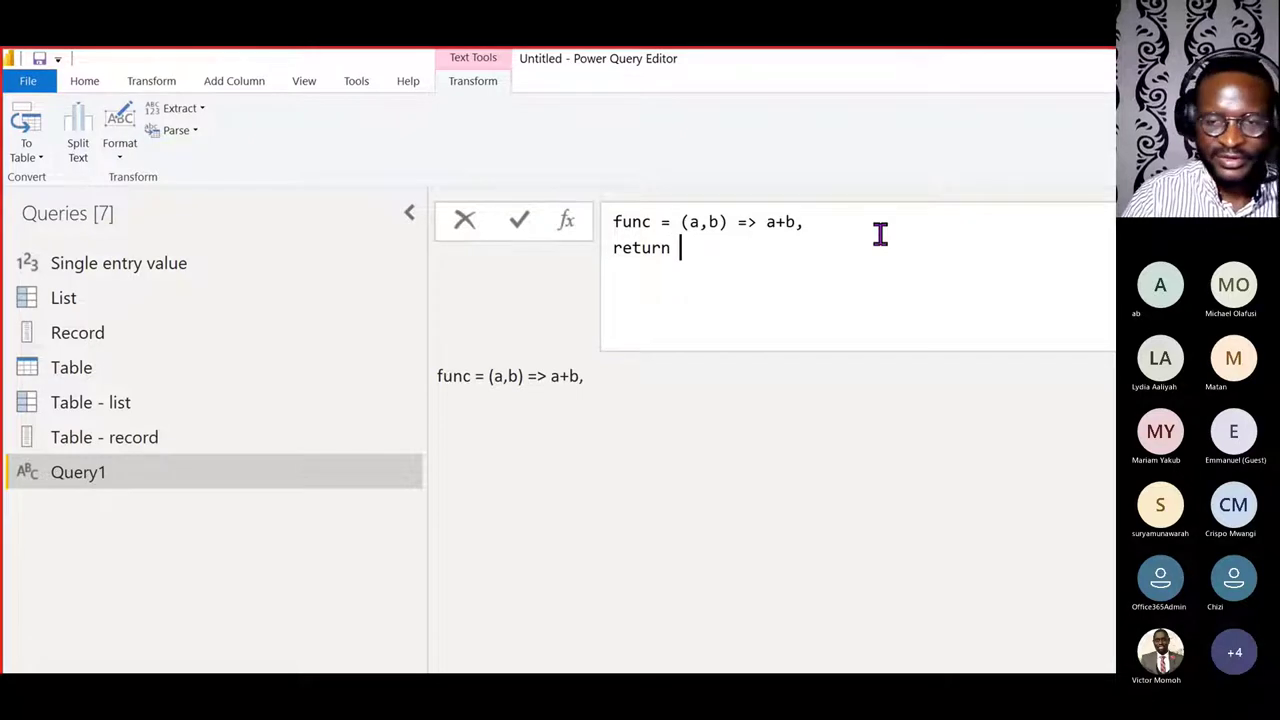
text(= fu)
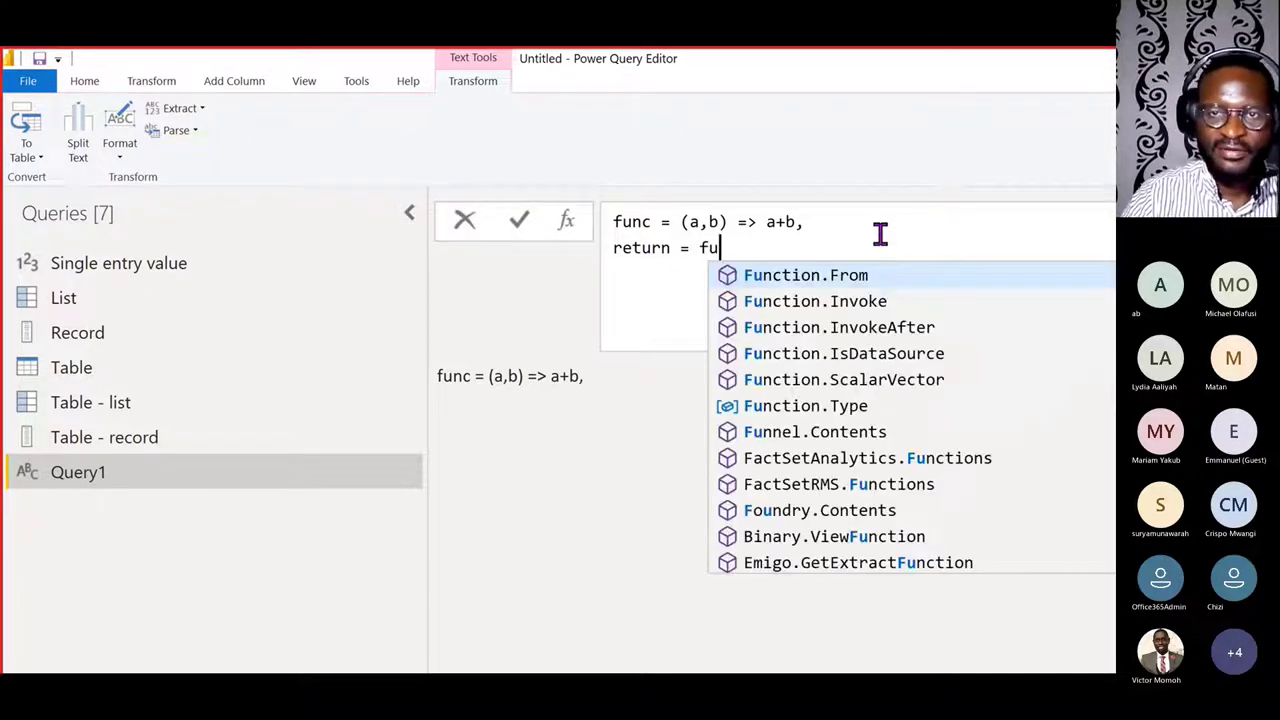
text(nc(4,6)
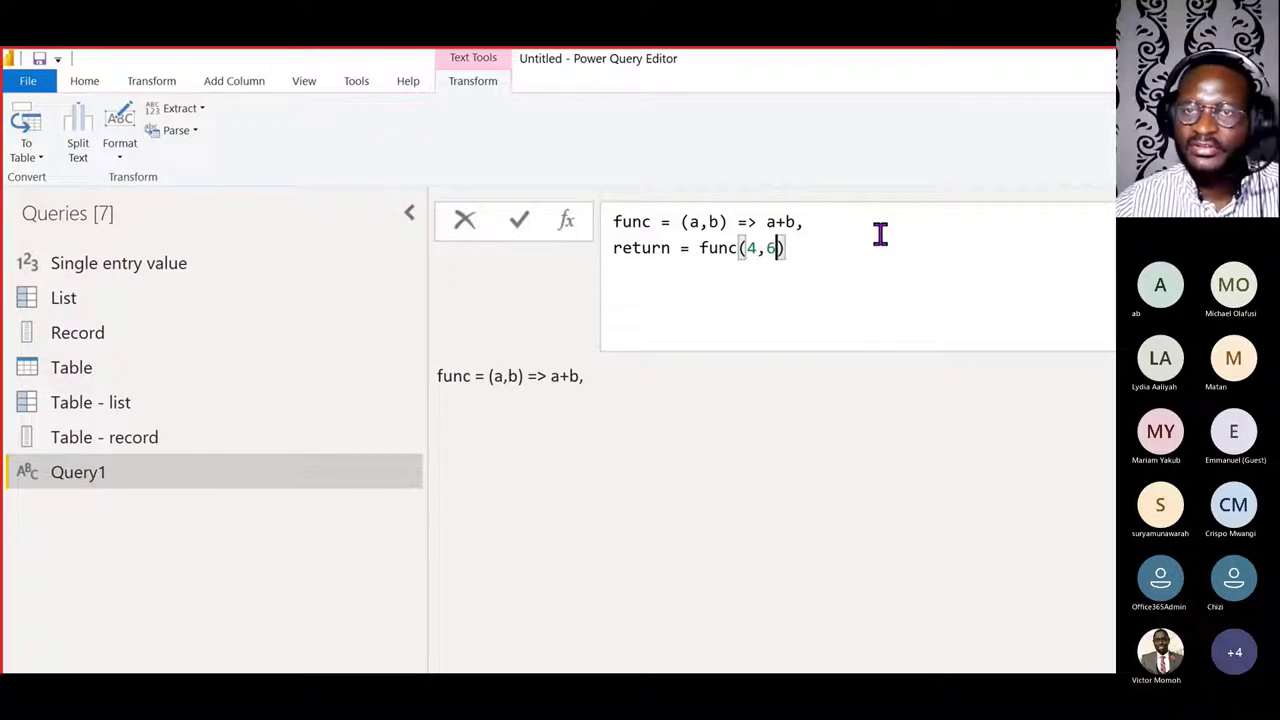
drag(788, 248, 614, 226)
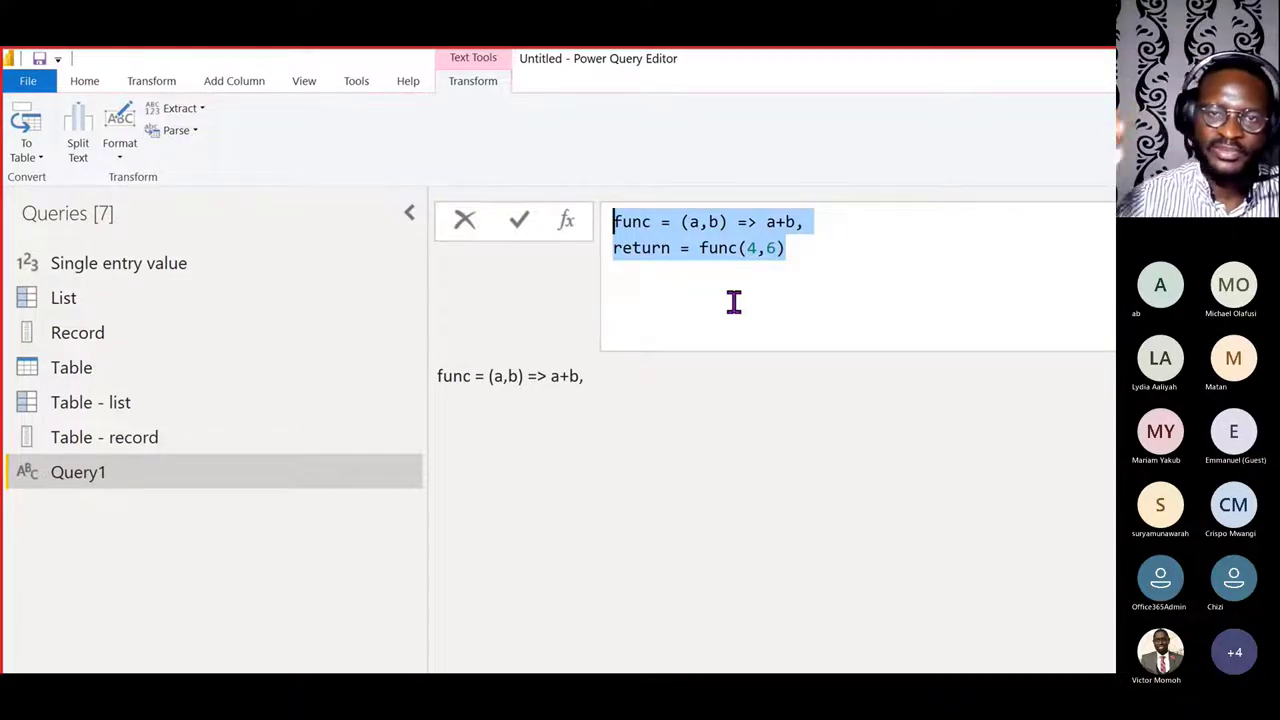
click(616, 221)
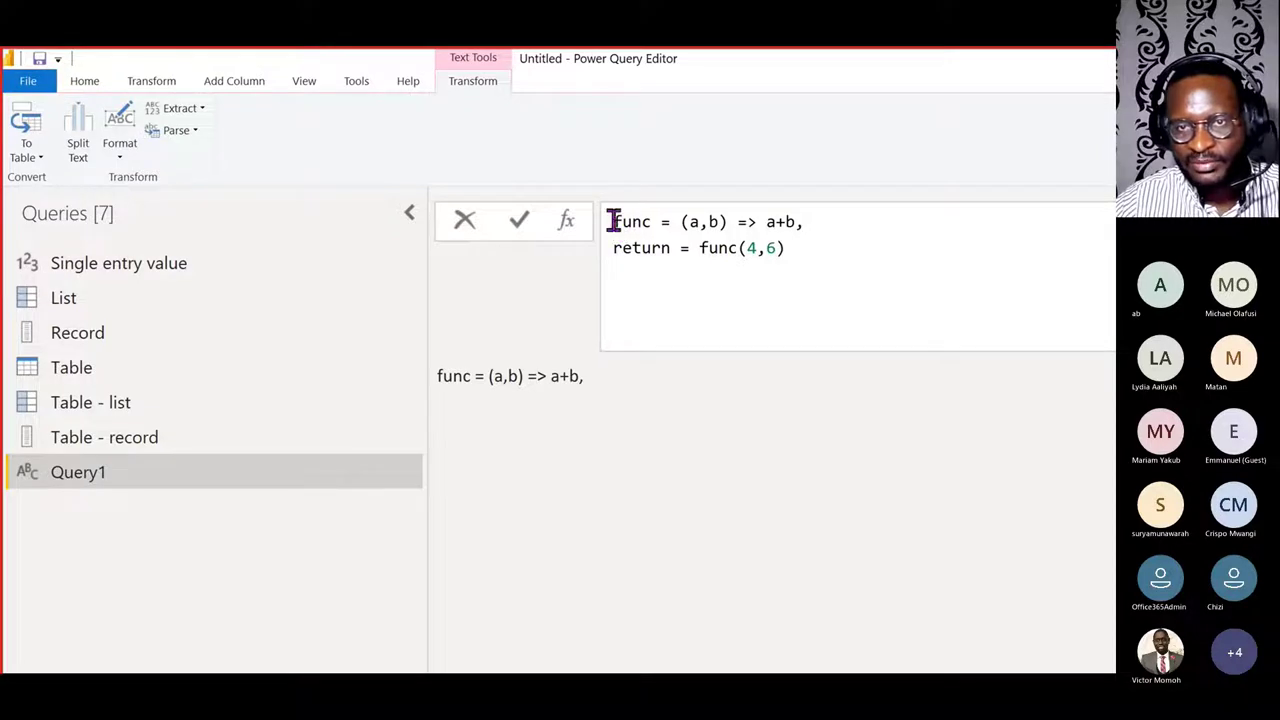
Insert '= let' as the formula's first line and commit, producing a Token In expected error.
click(636, 221)
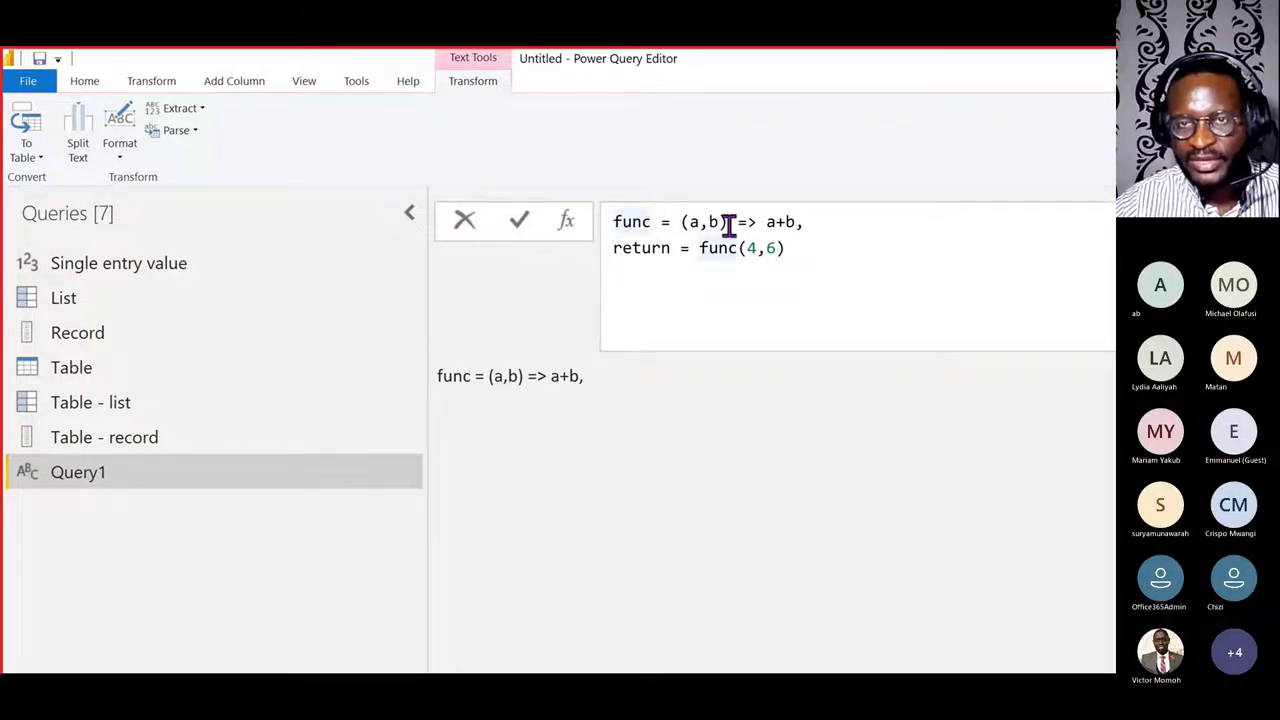
key(Home)
key(Return)
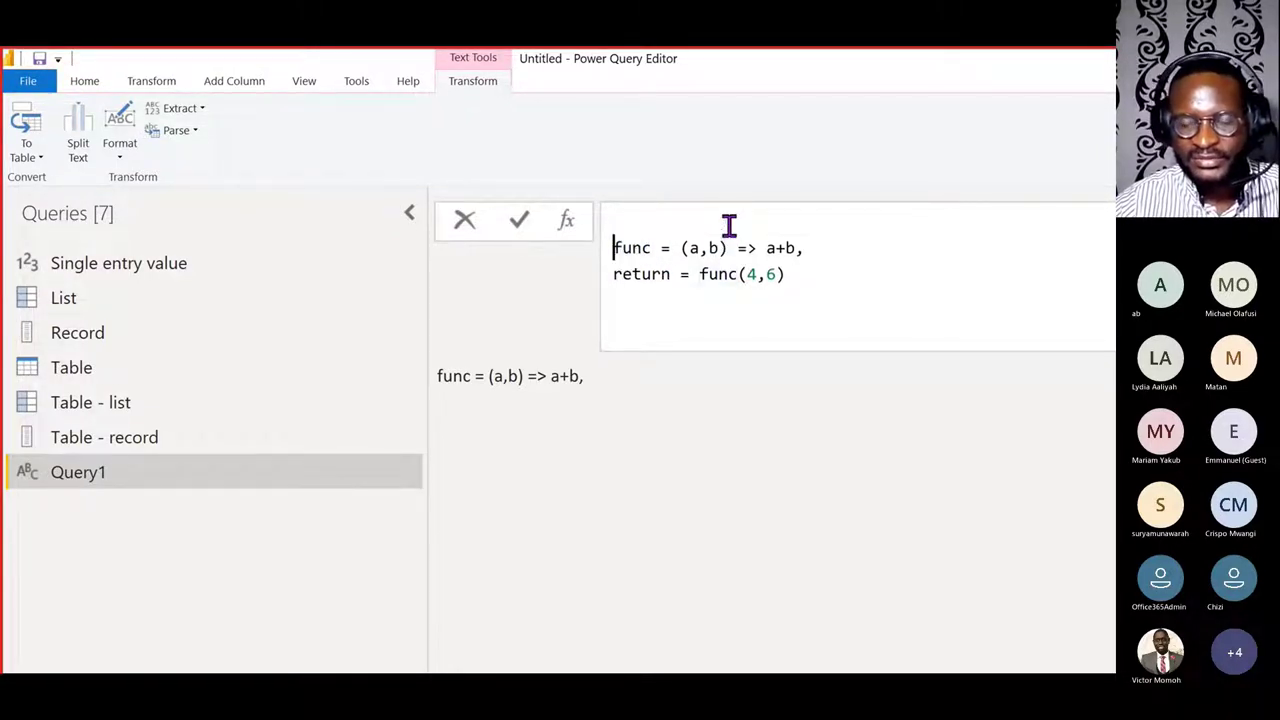
key(Up)
text(Let)
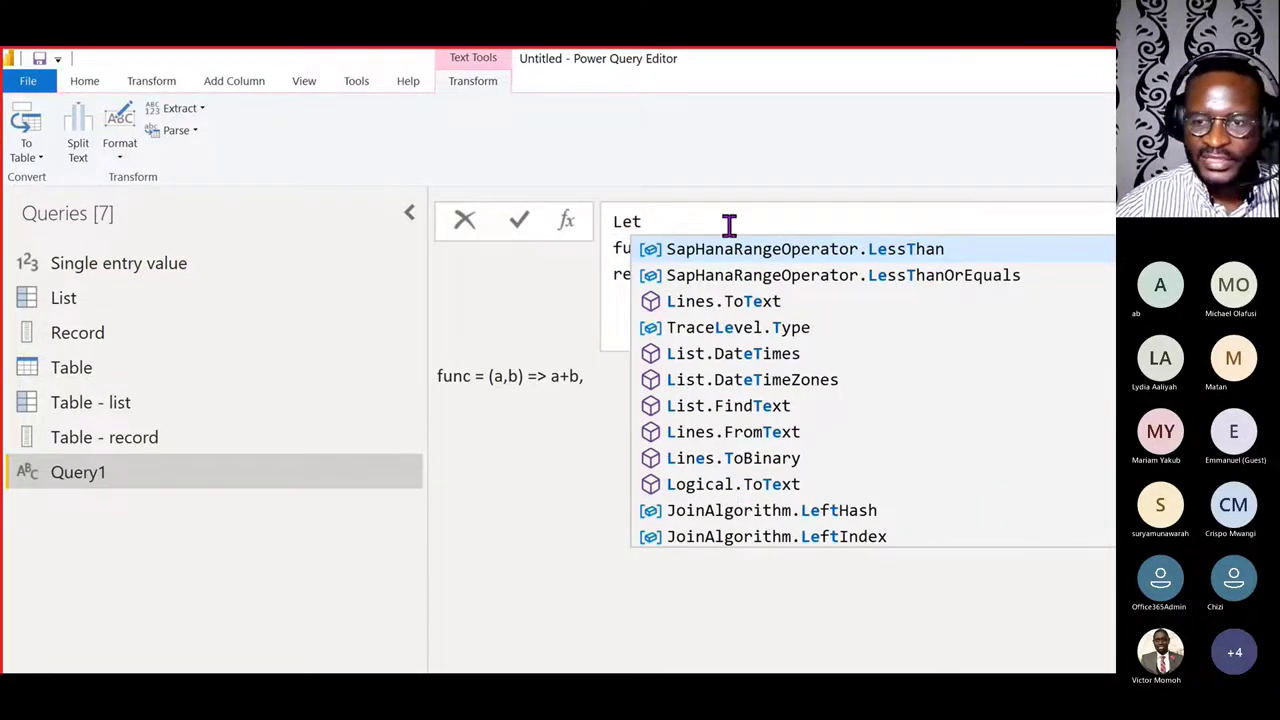
key(Home)
text(=)
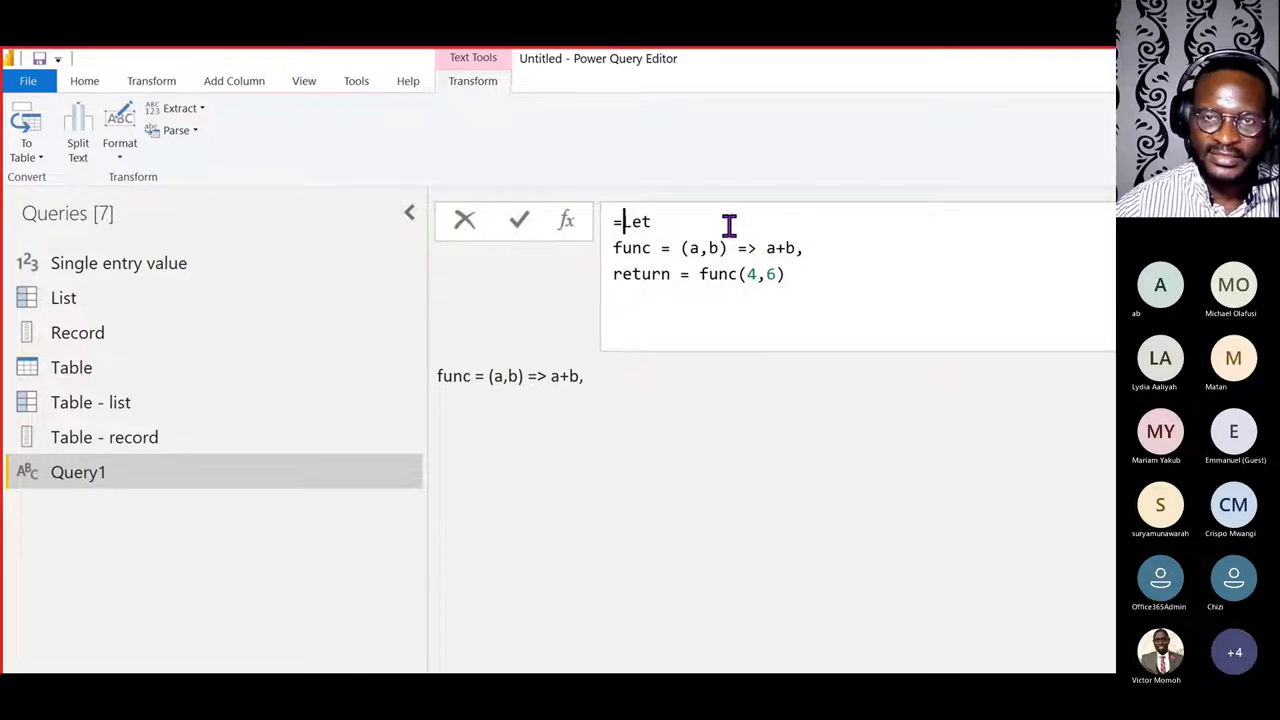
key(Delete)
text(l)
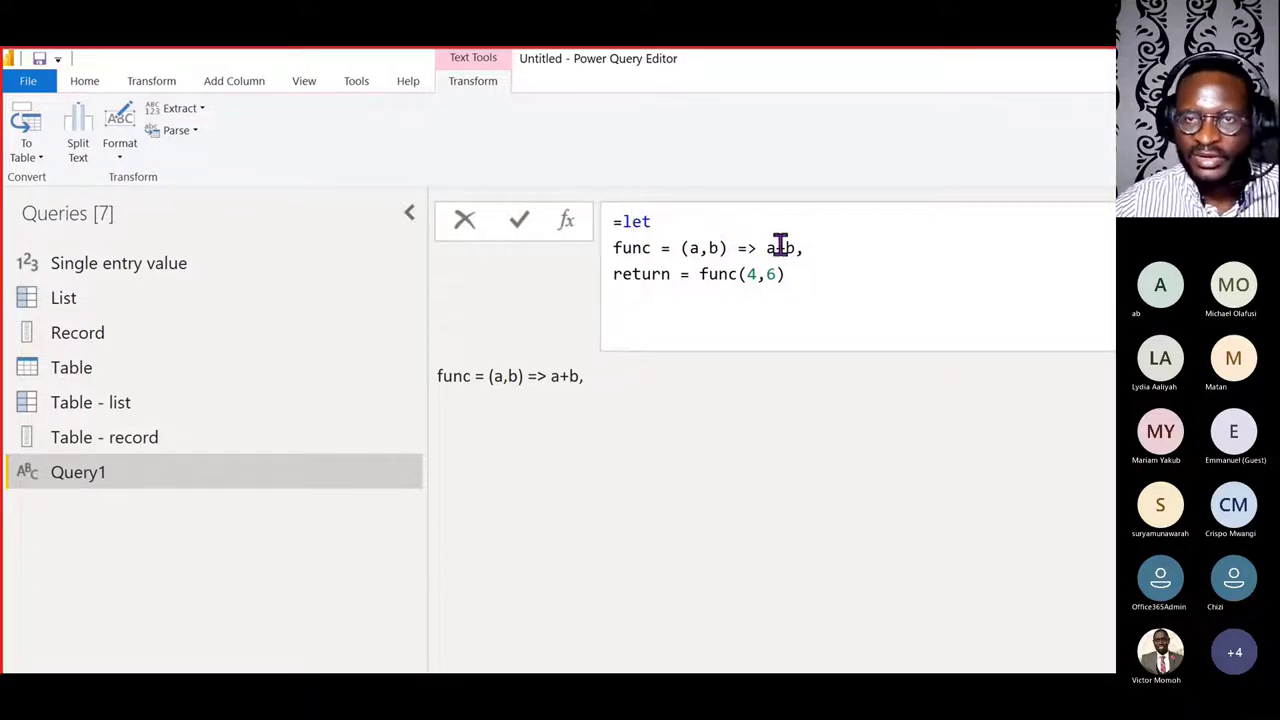
click(835, 275)
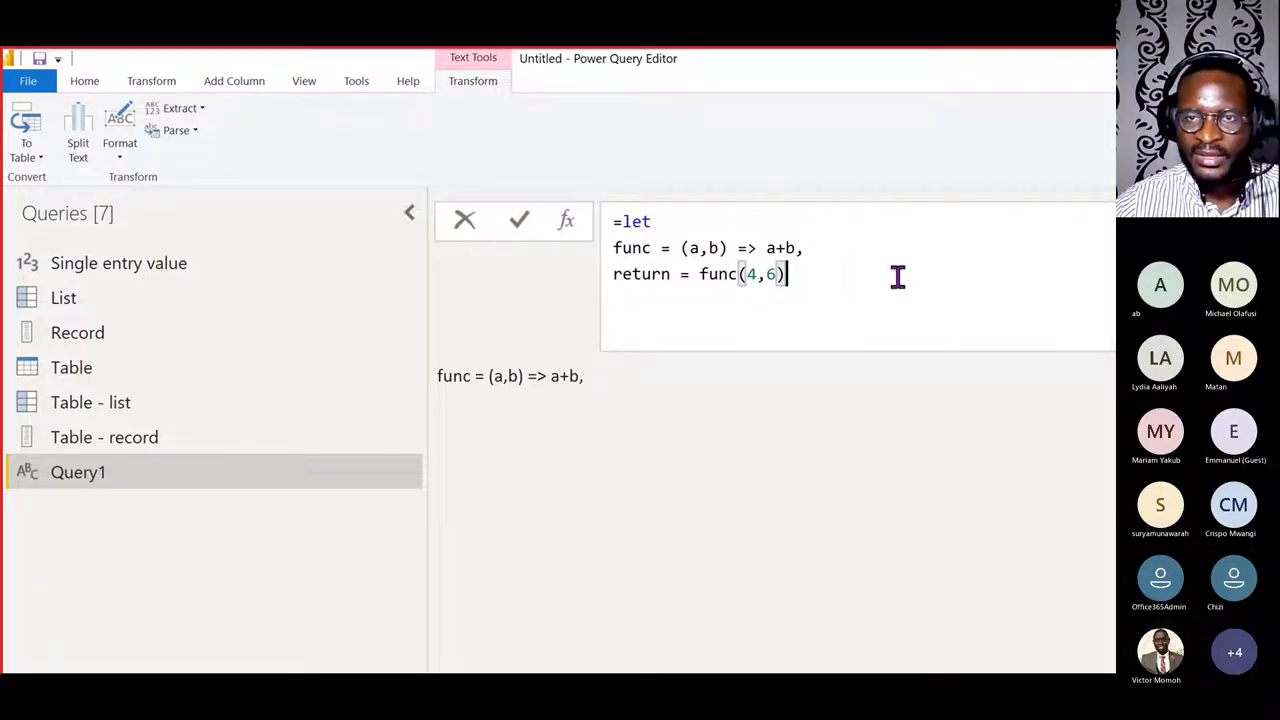
key(Return)
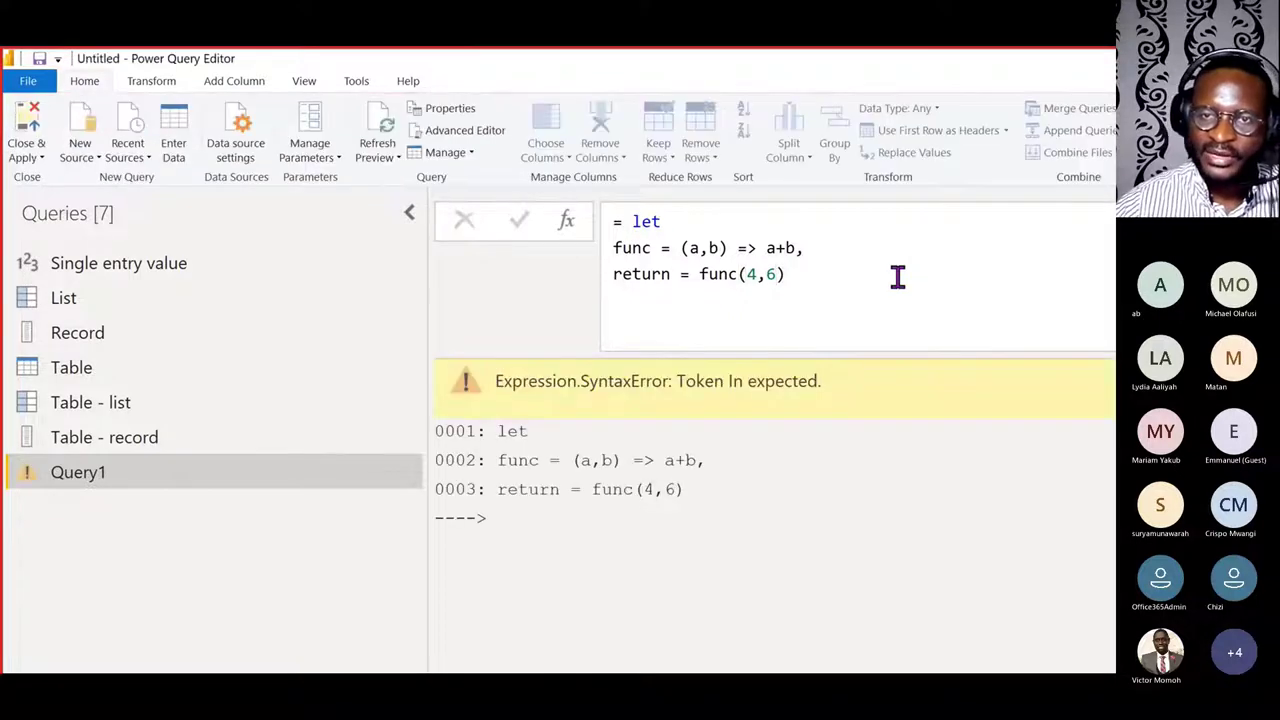
Close the let expression with 'in' and 'return' lines after func(4,6) and commit.
click(897, 277)
click(897, 277)
key(shift+Return)
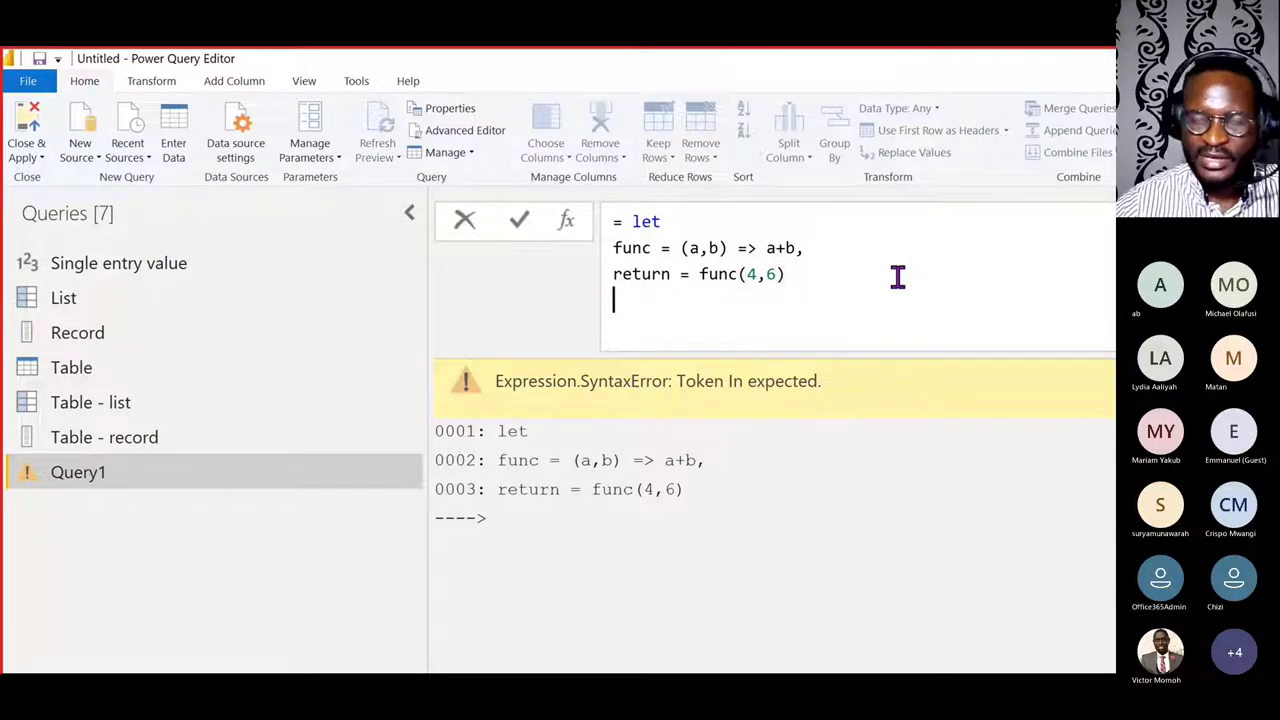
text(in)
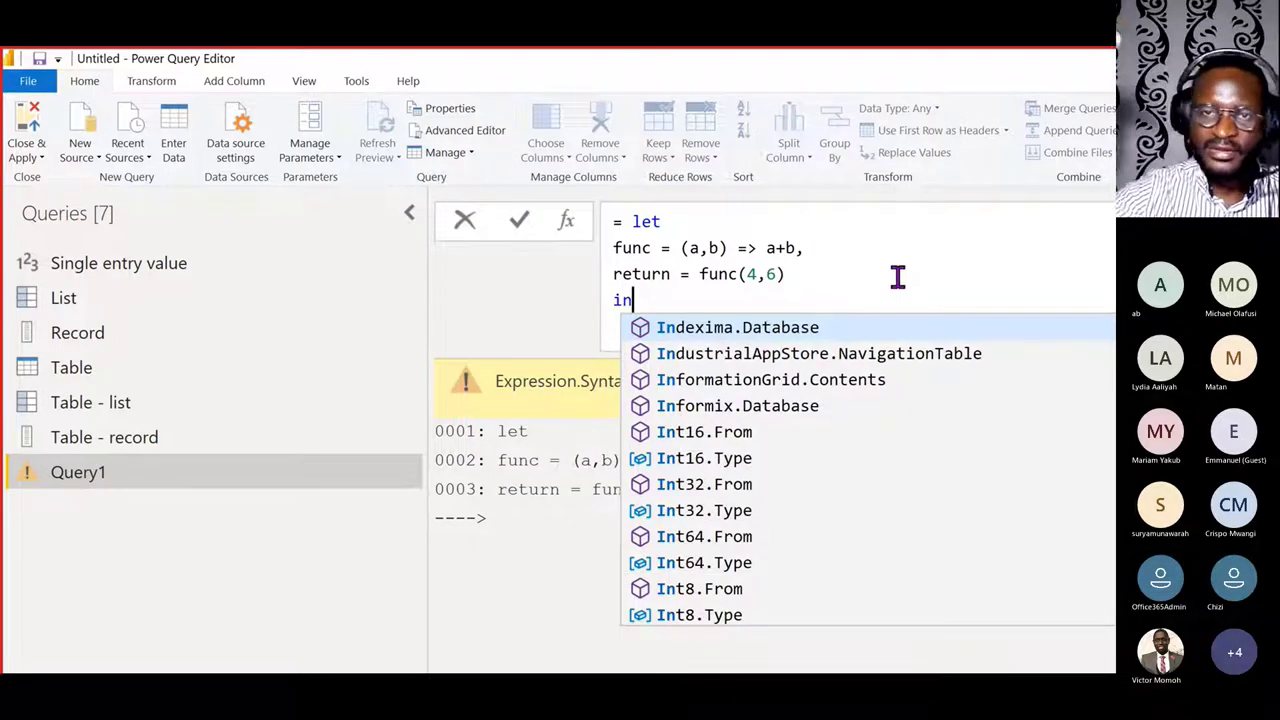
key(shift+Return)
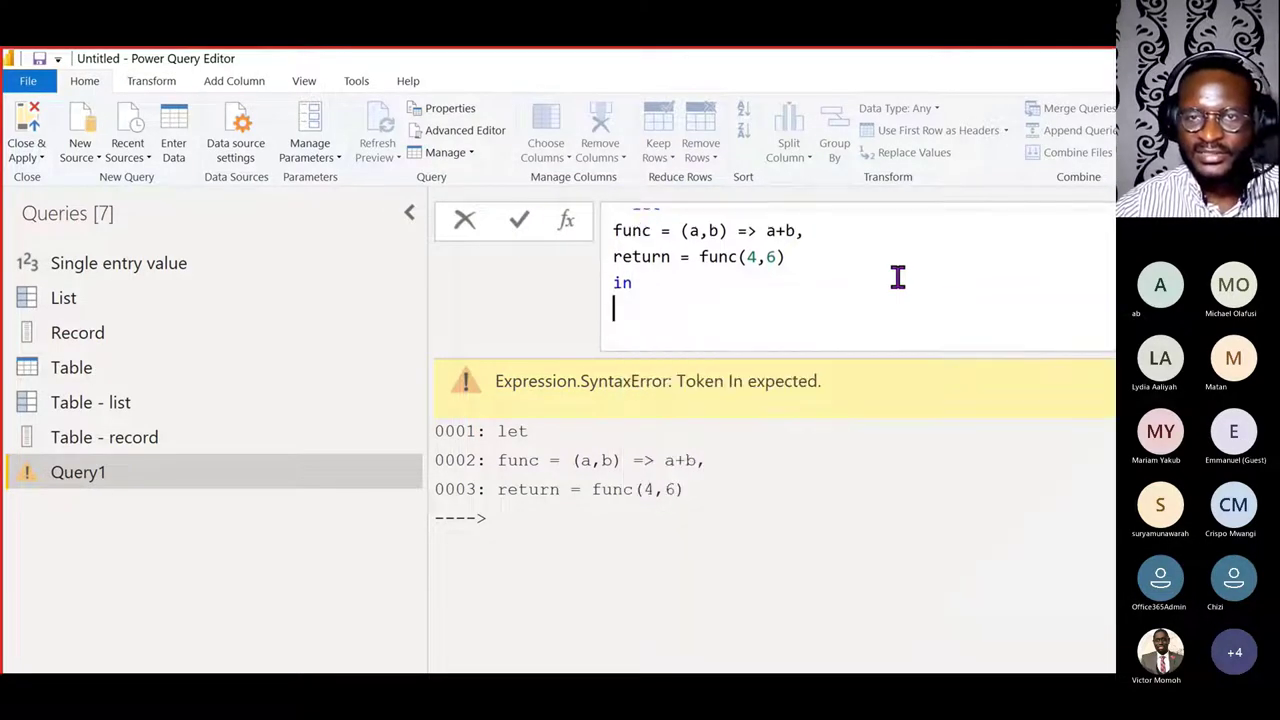
text(return)
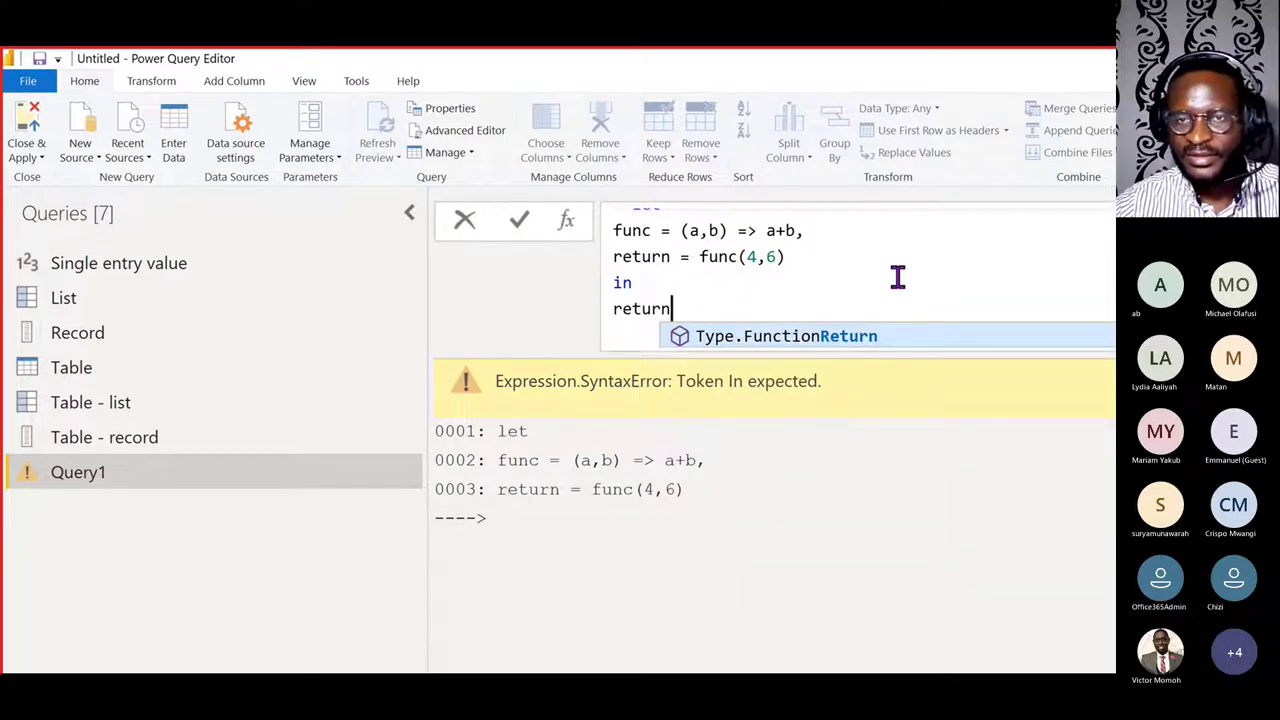
scroll(683, 255, up, 1)
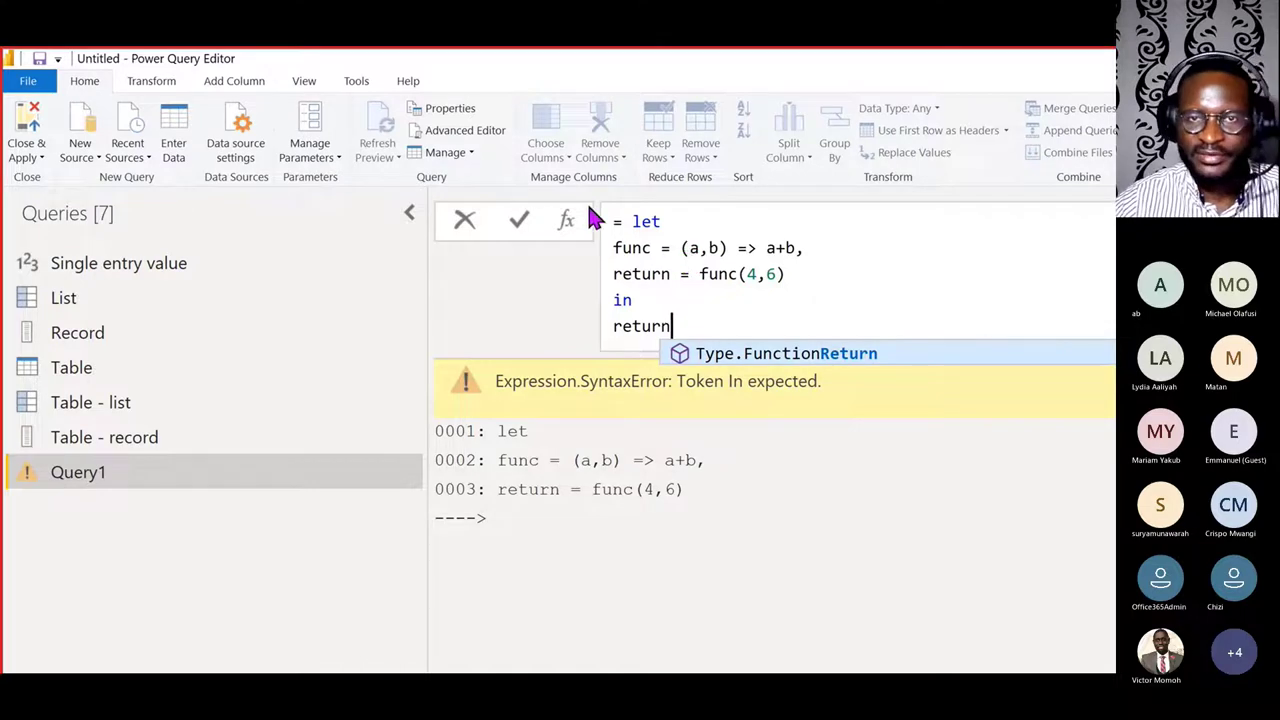
click(522, 220)
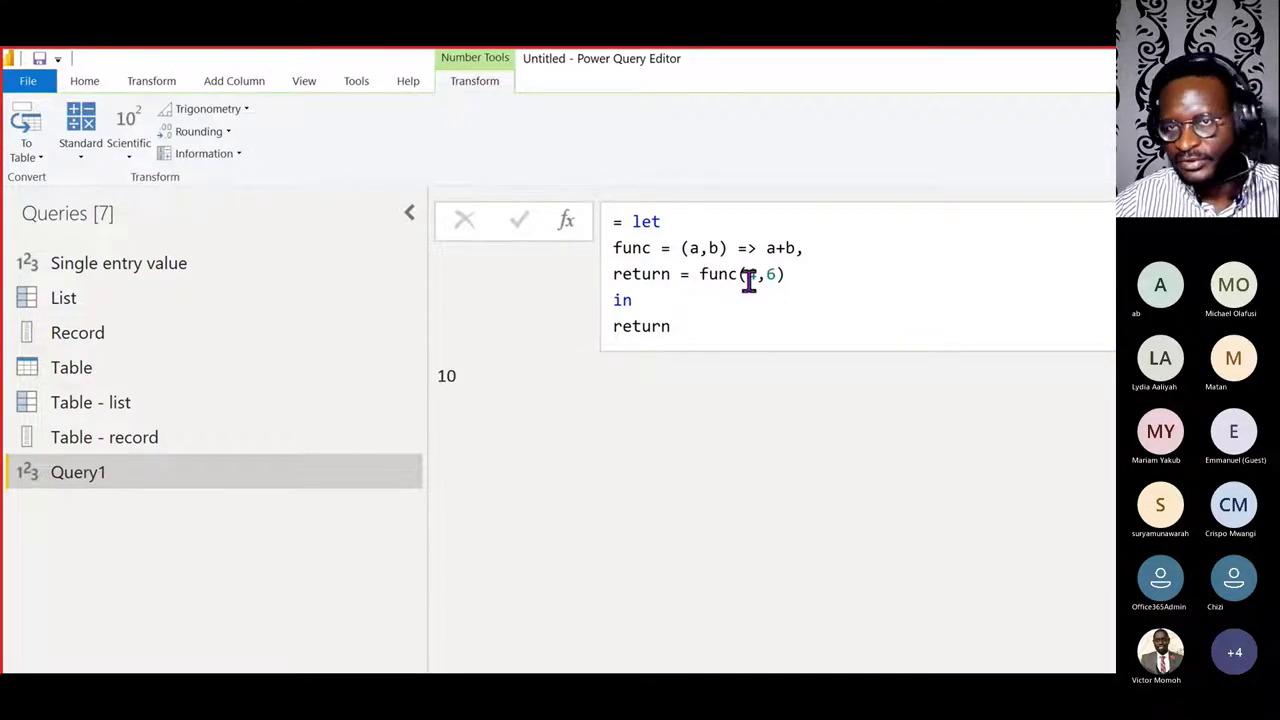
Rename the step 'return' to 'ret' on both lines and commit.
click(670, 276)
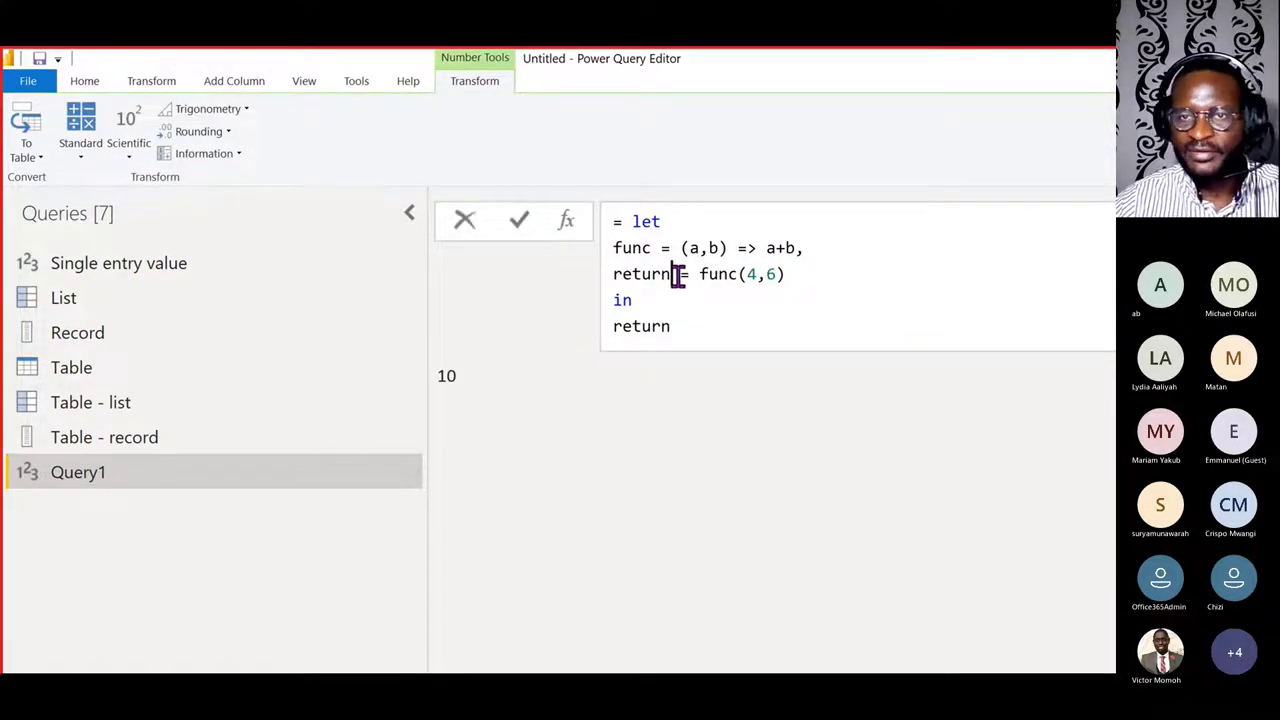
key(BackSpace)
key(BackSpace)
key(BackSpace)
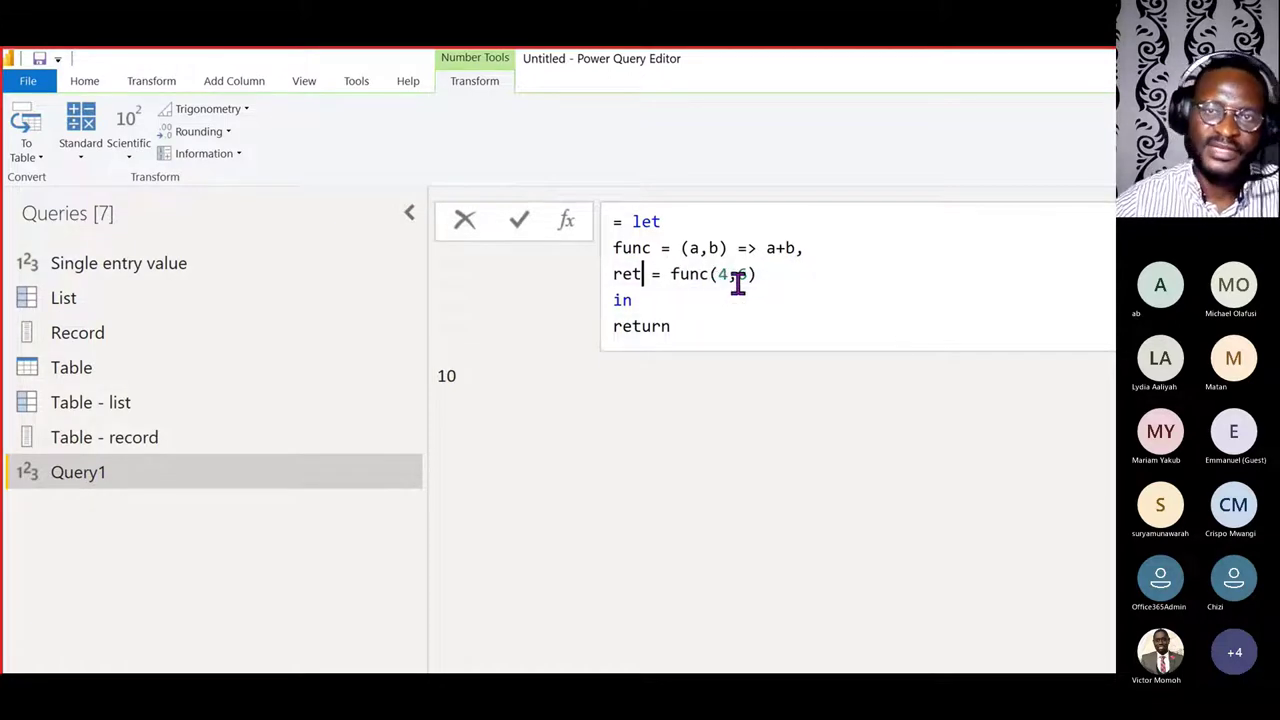
click(680, 322)
key(BackSpace)
key(BackSpace)
key(BackSpace)
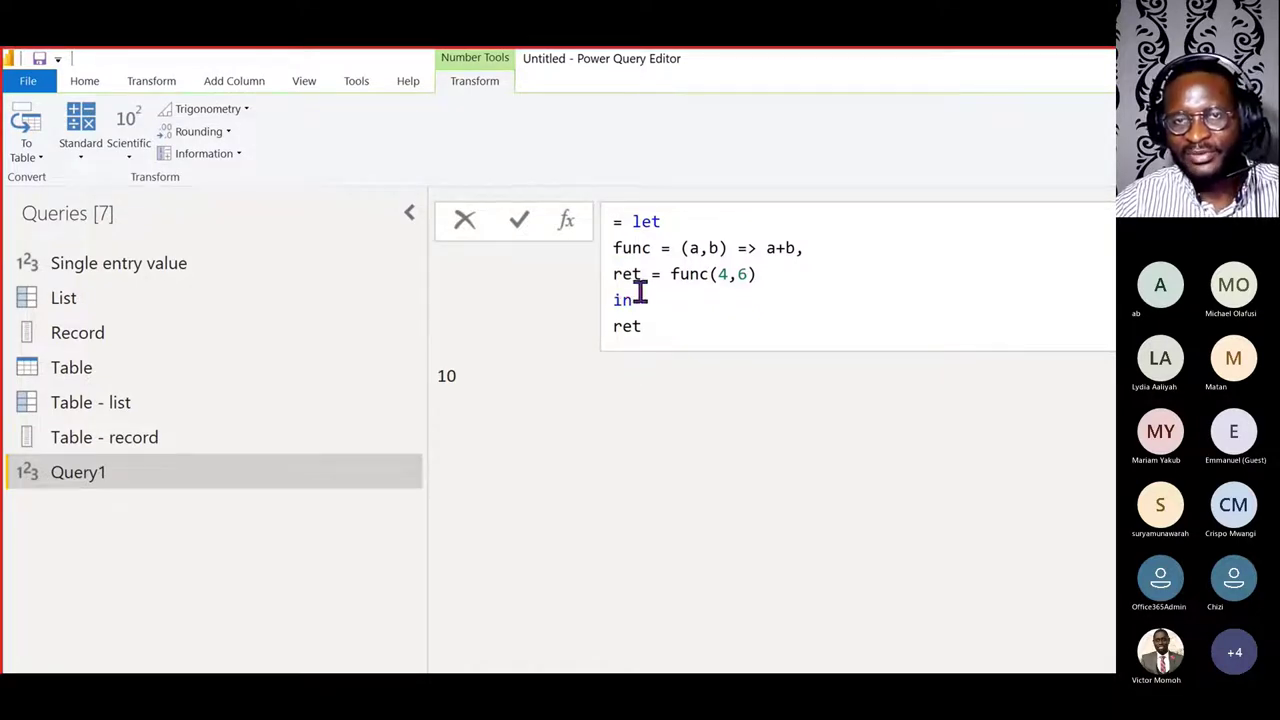
click(519, 226)
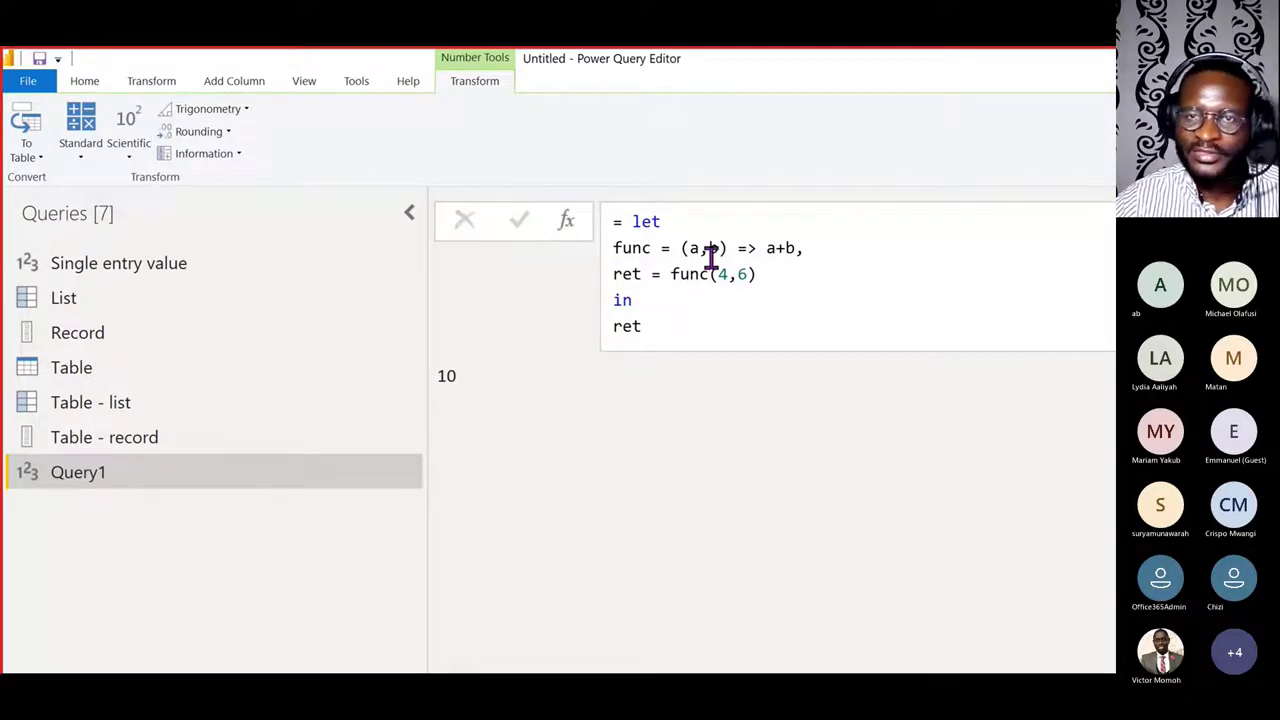
Change func to a*b so the query evaluates to 24.
click(785, 248)
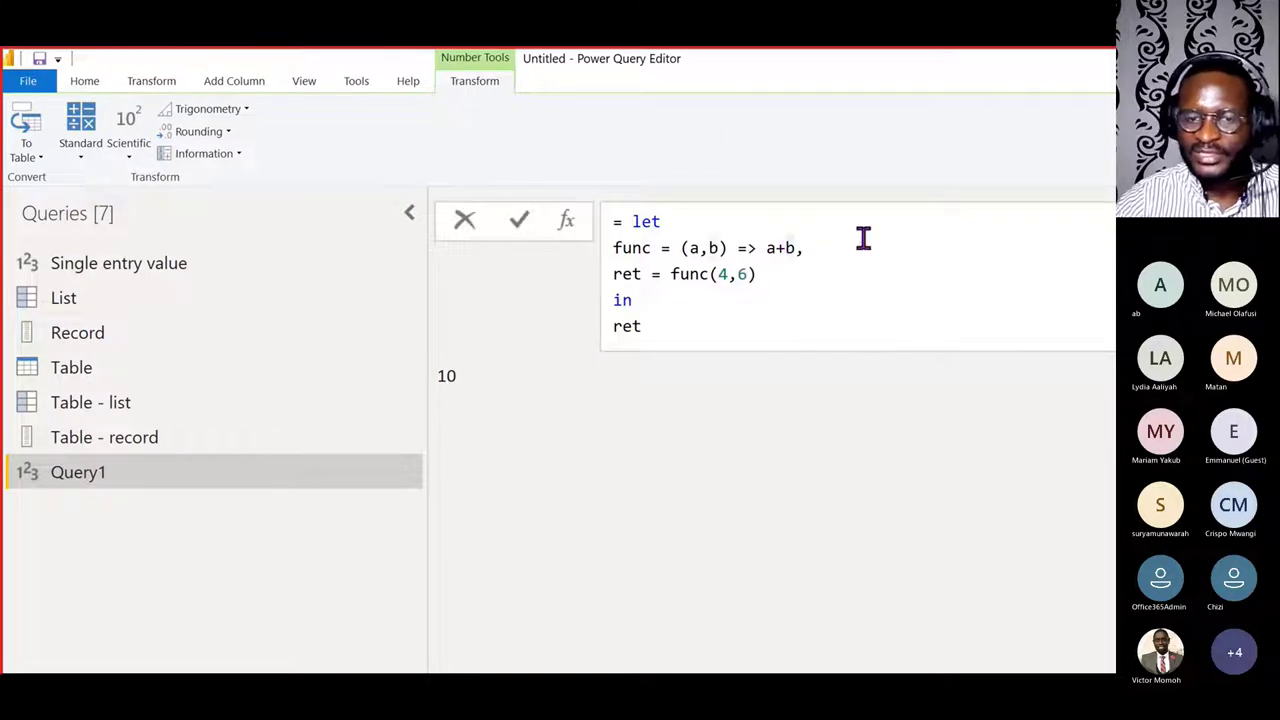
key(BackSpace)
text(x)
key(BackSpace)
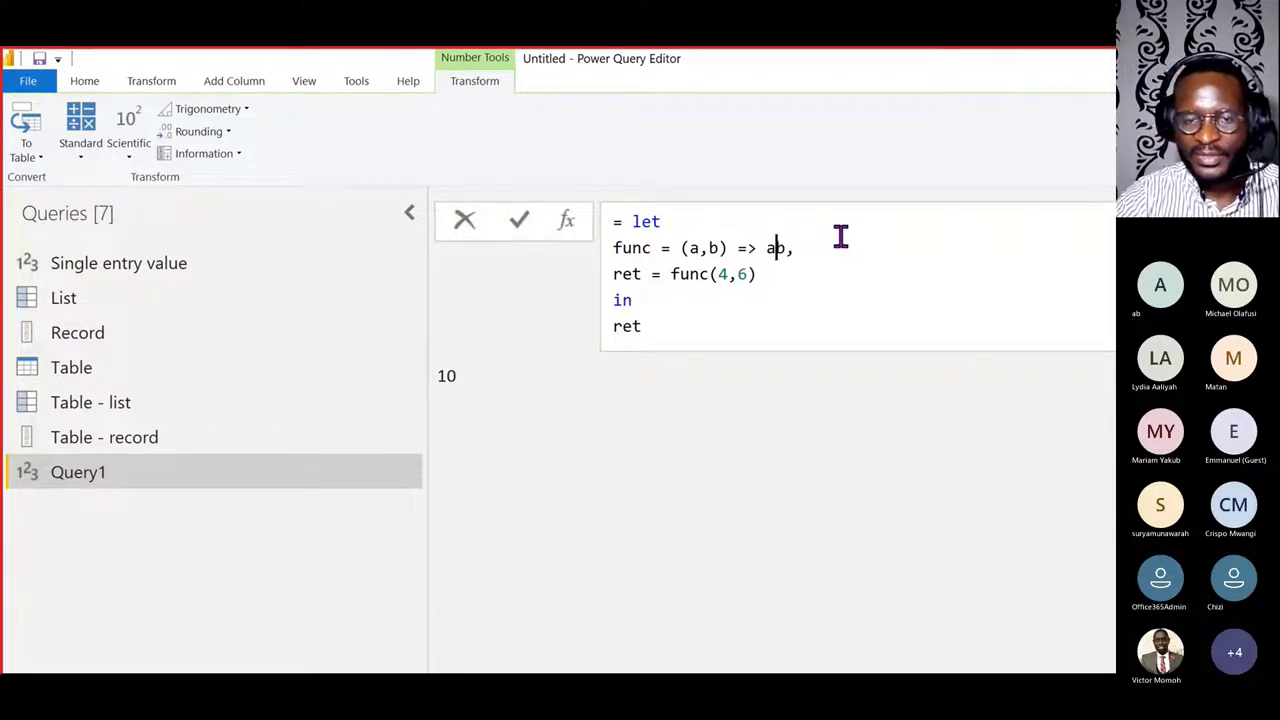
text(*)
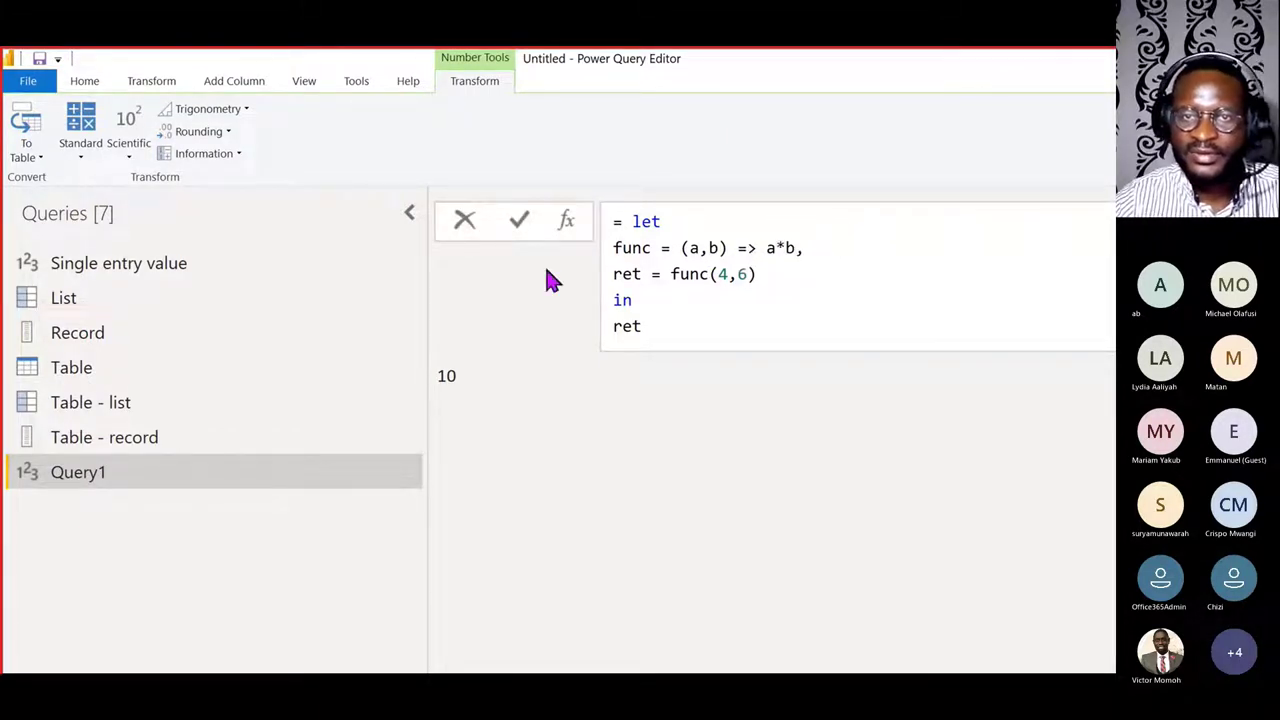
click(519, 224)
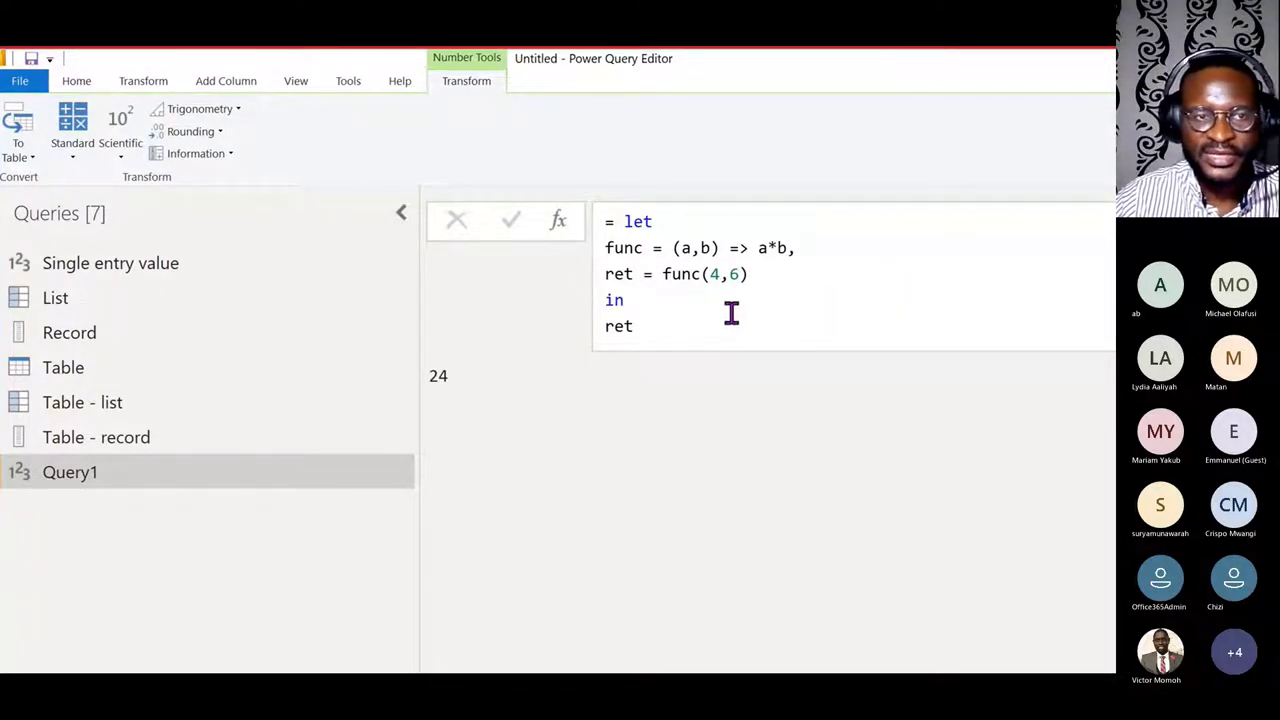
Replace 12345 in the Single entry value query with a quoted text first name.
click(134, 263)
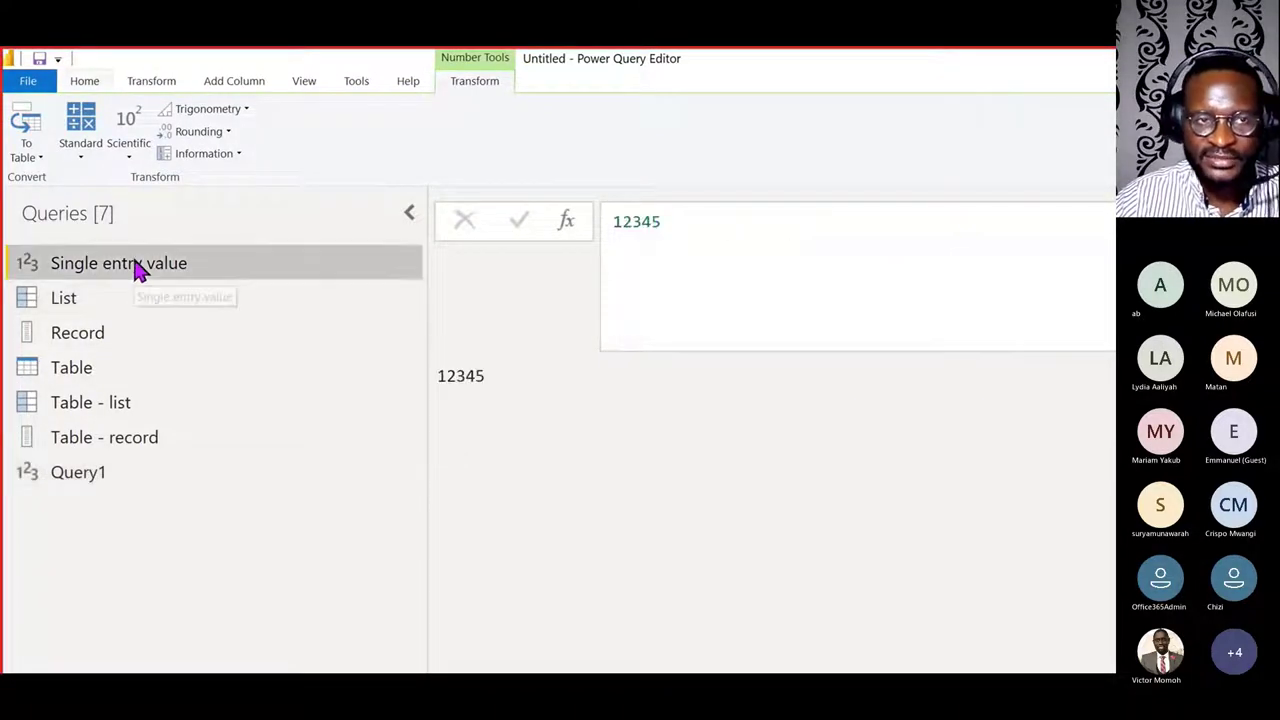
click(662, 222)
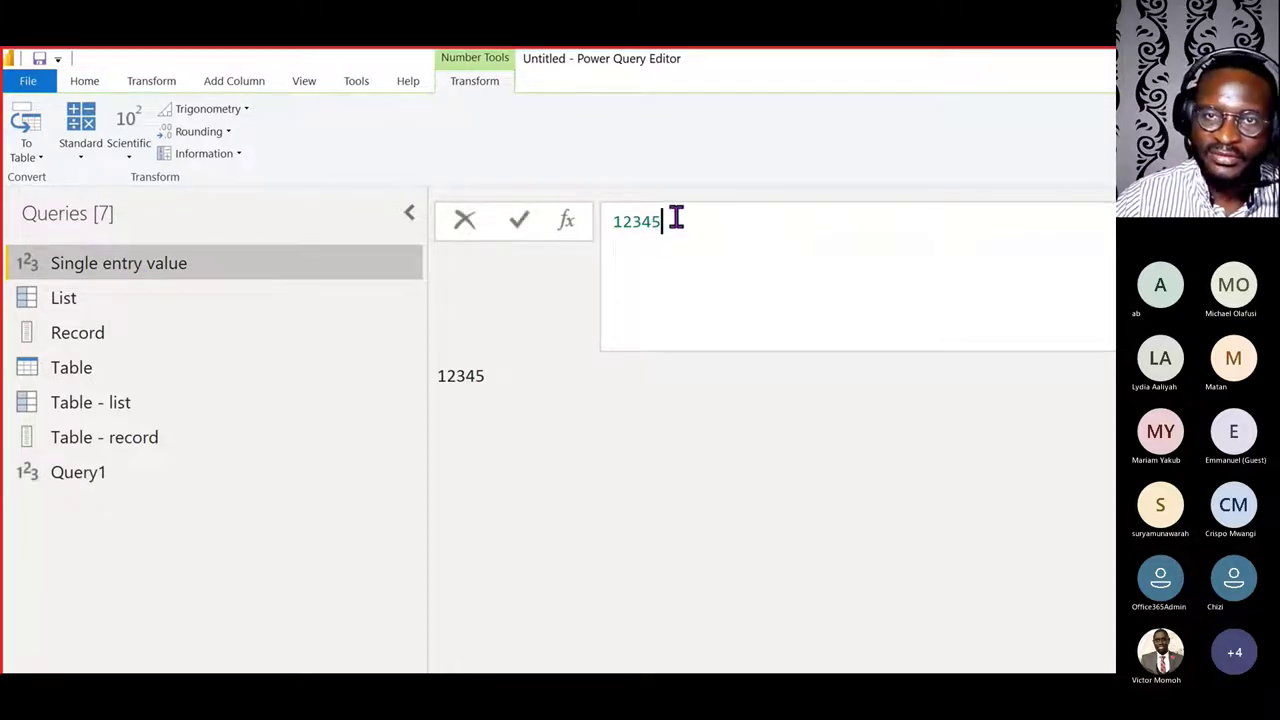
drag(674, 220, 541, 232)
text("Michael)
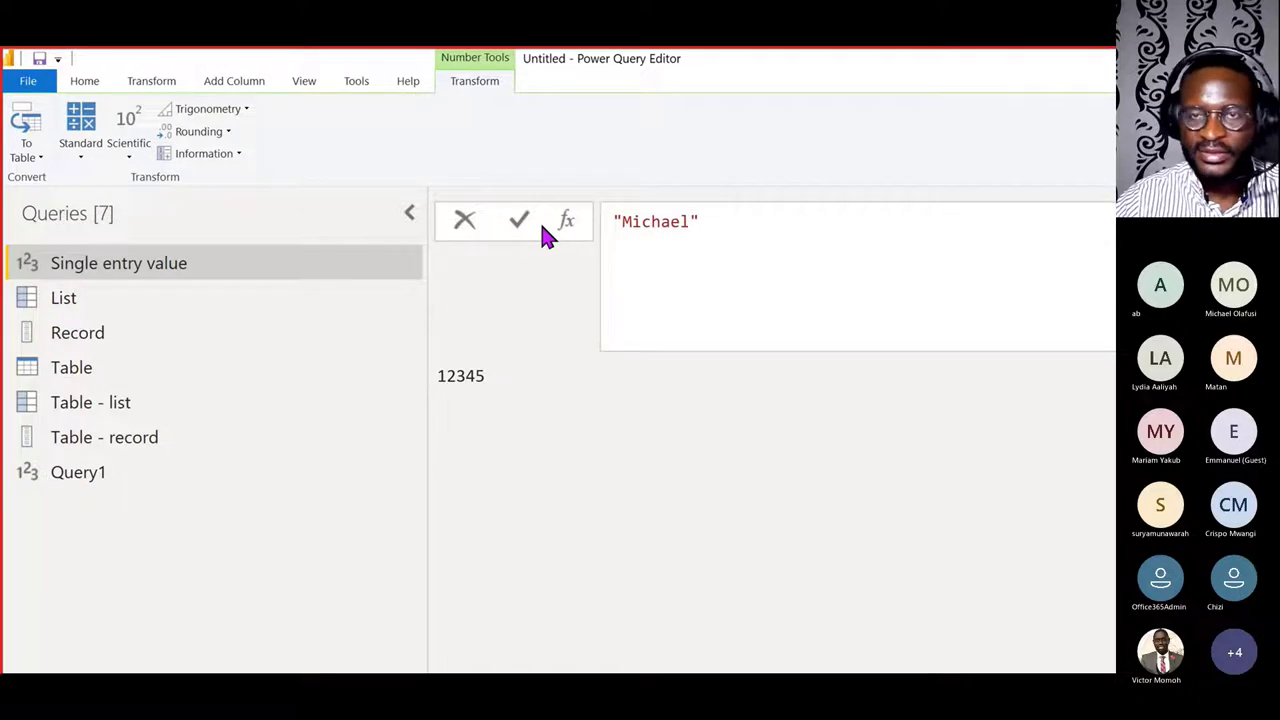
key(Return)
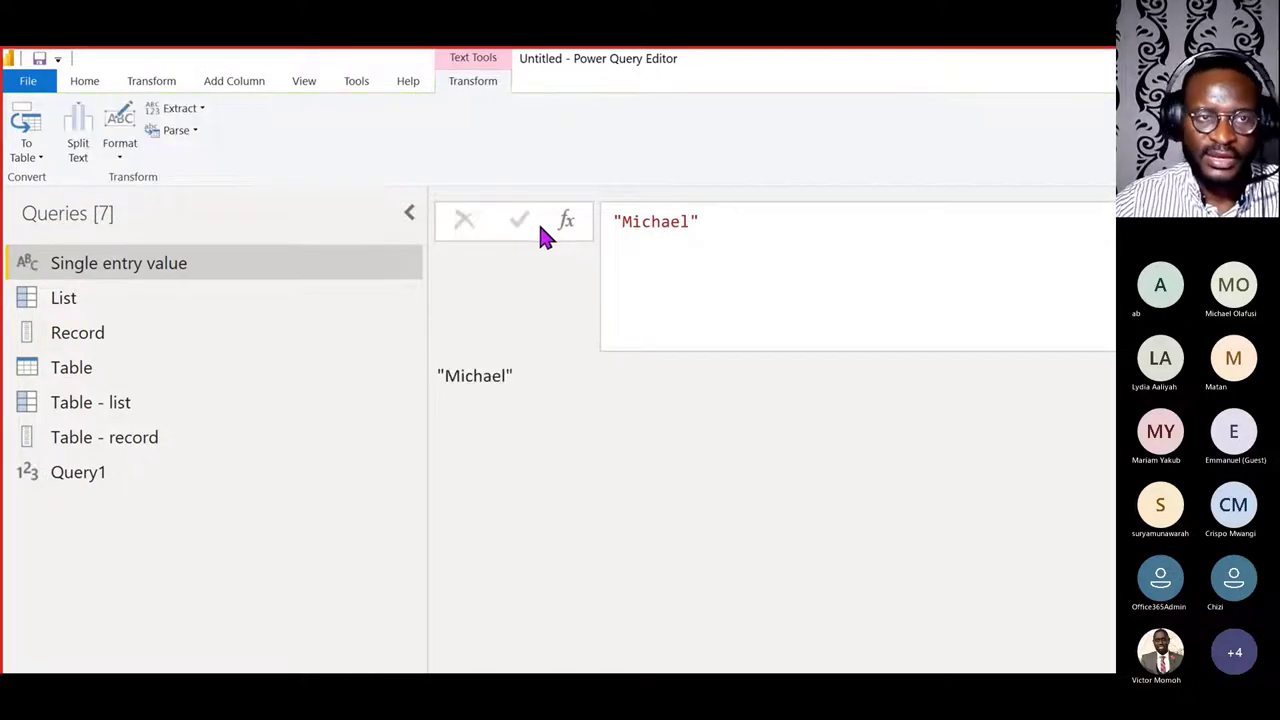
click(232, 292)
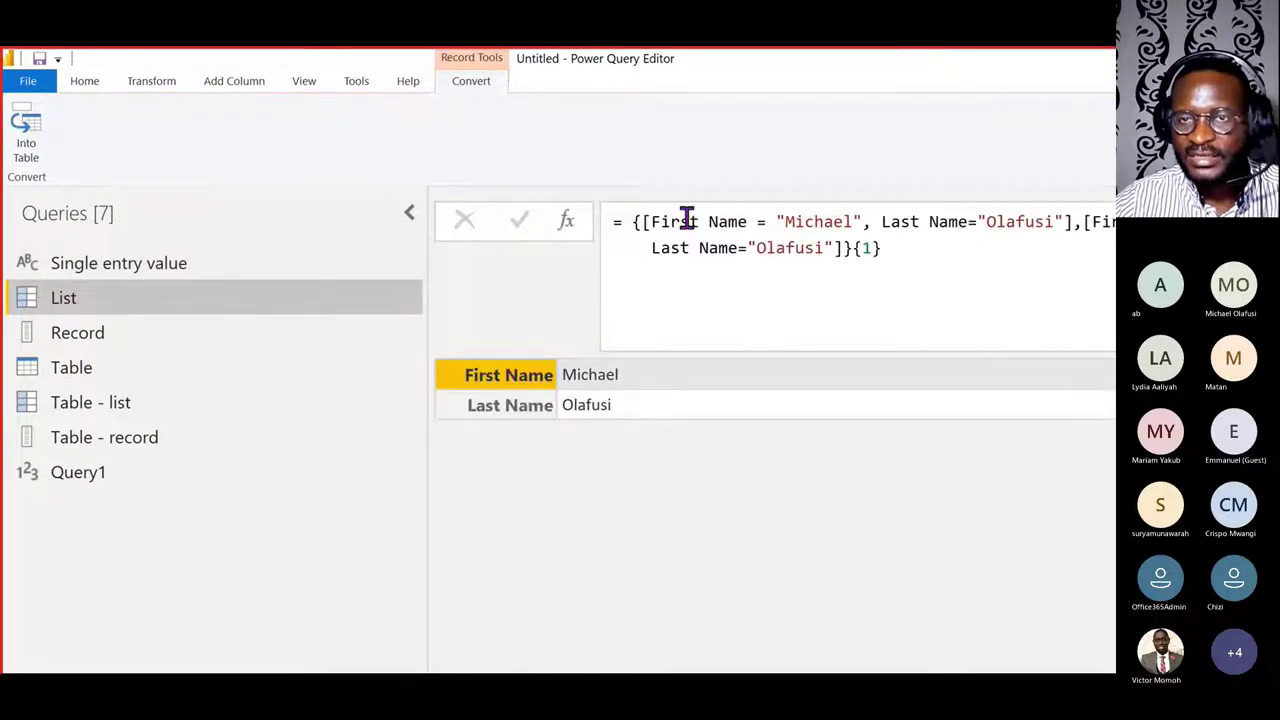
Redefine the List query as a braced list of three quoted first names and commit it.
click(930, 250)
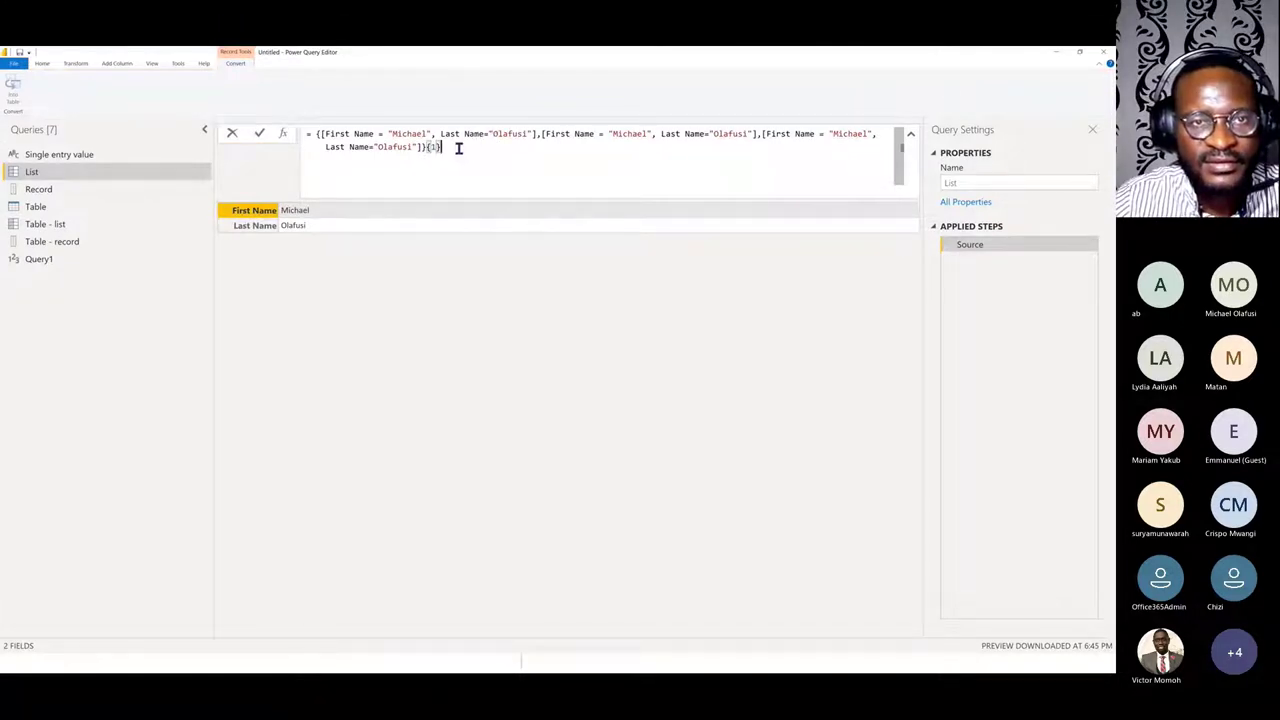
drag(451, 147, 326, 134)
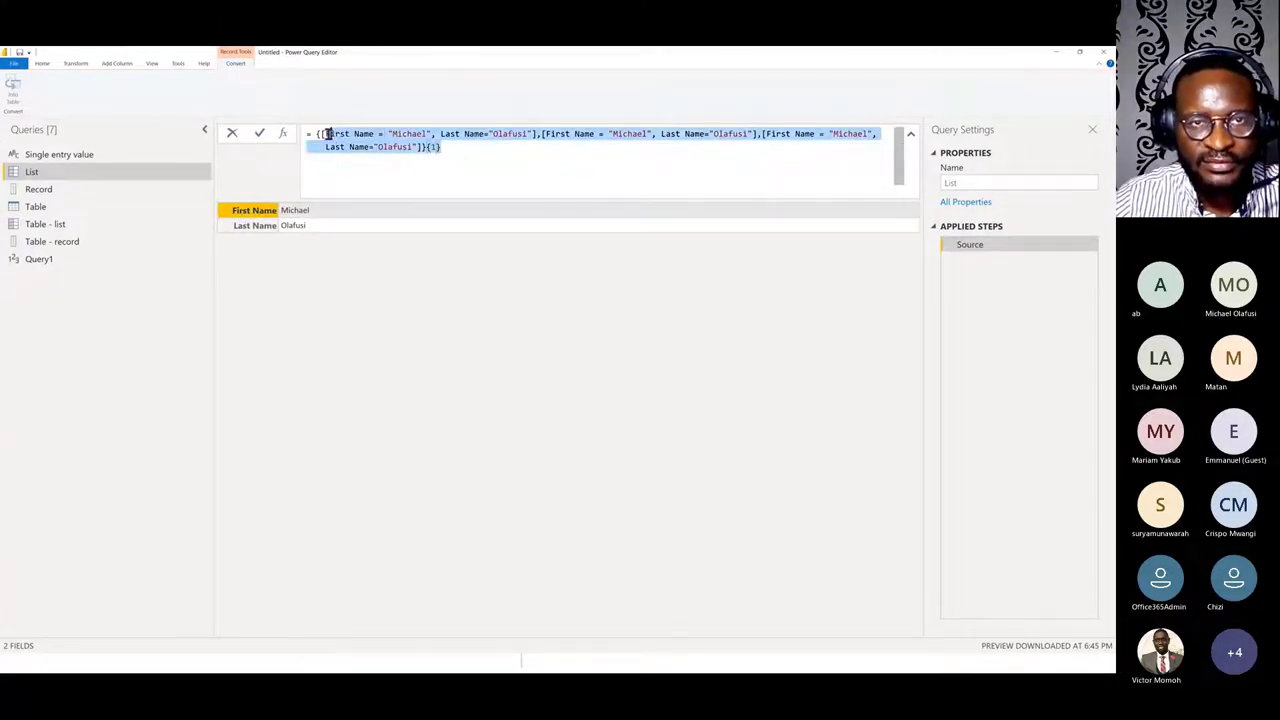
key(BackSpace)
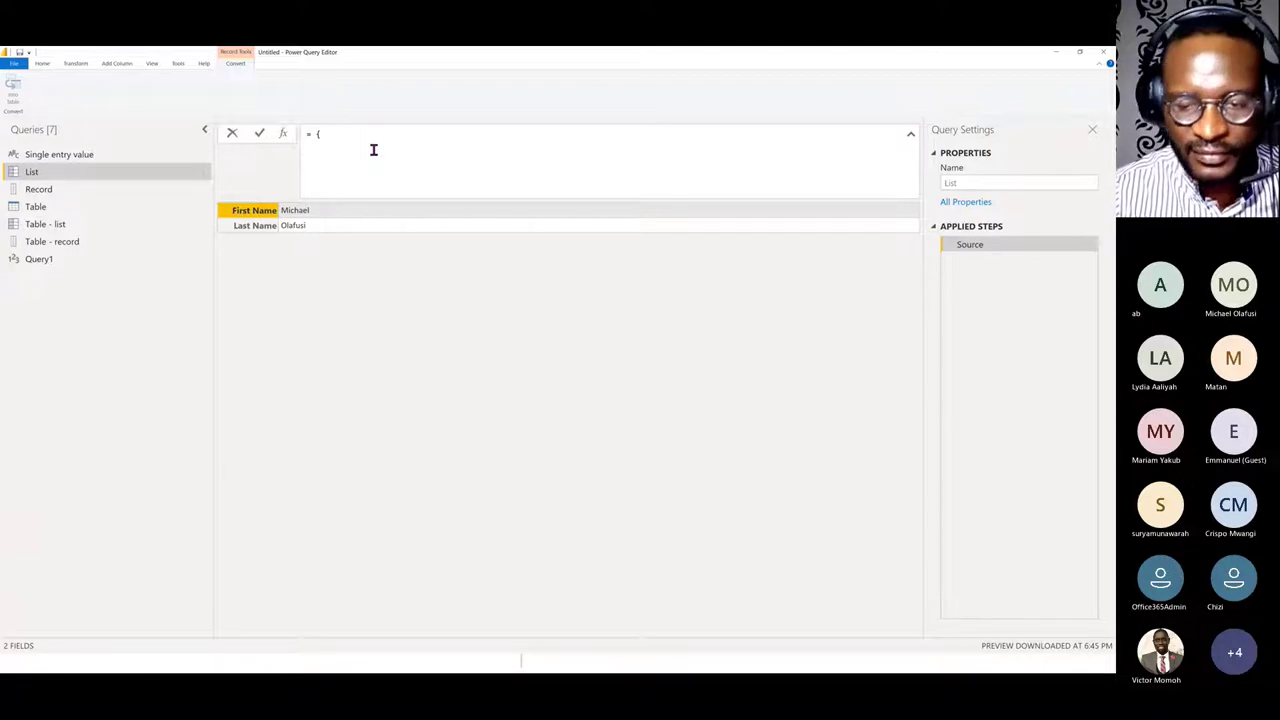
text(})
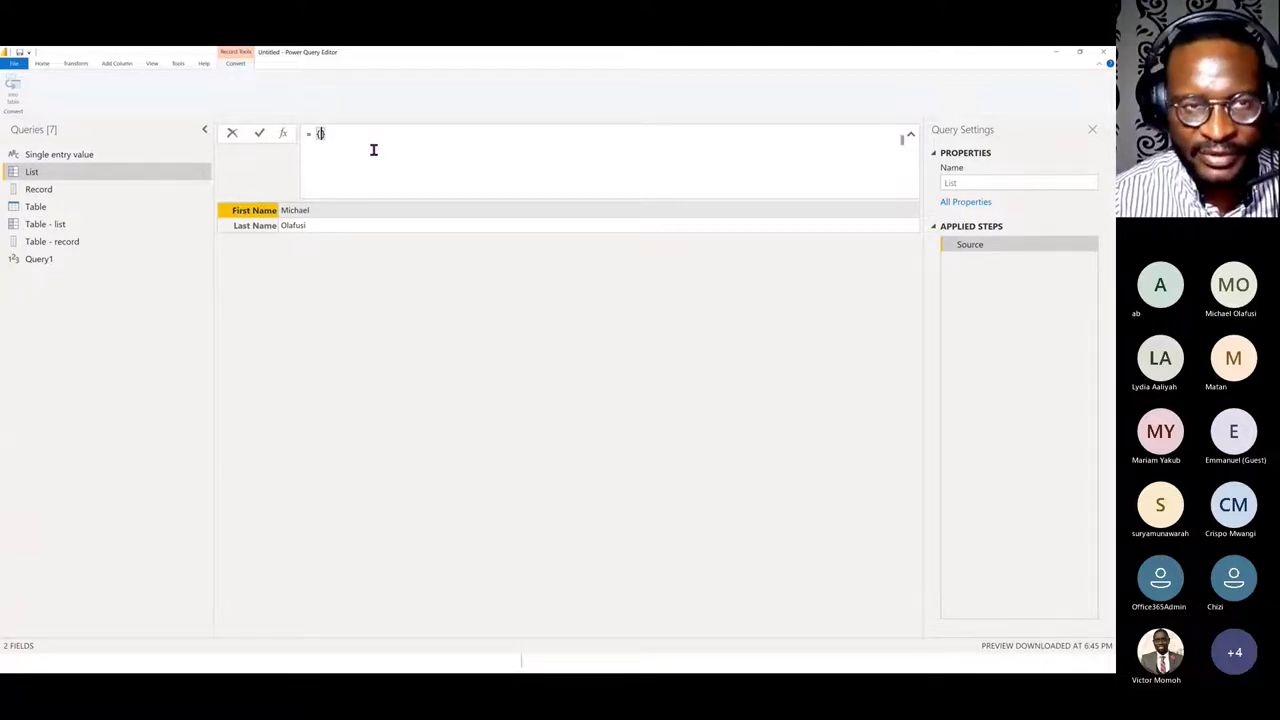
text([)
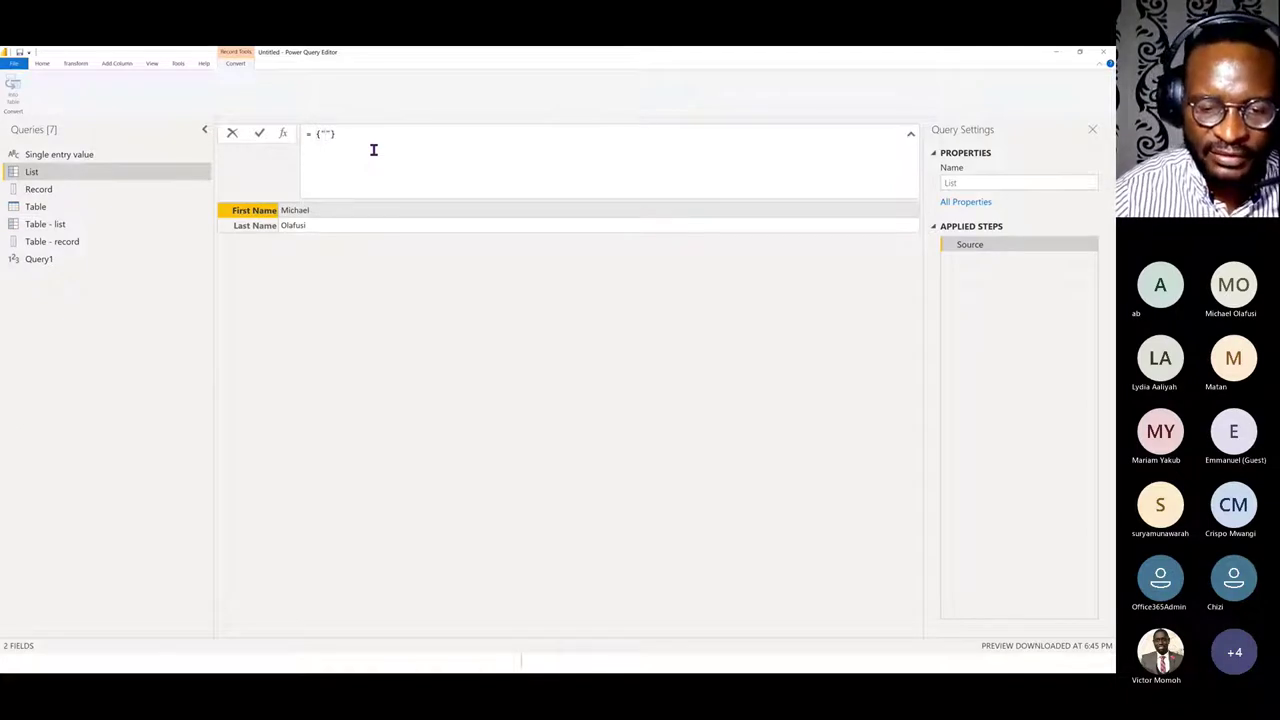
text(John",)
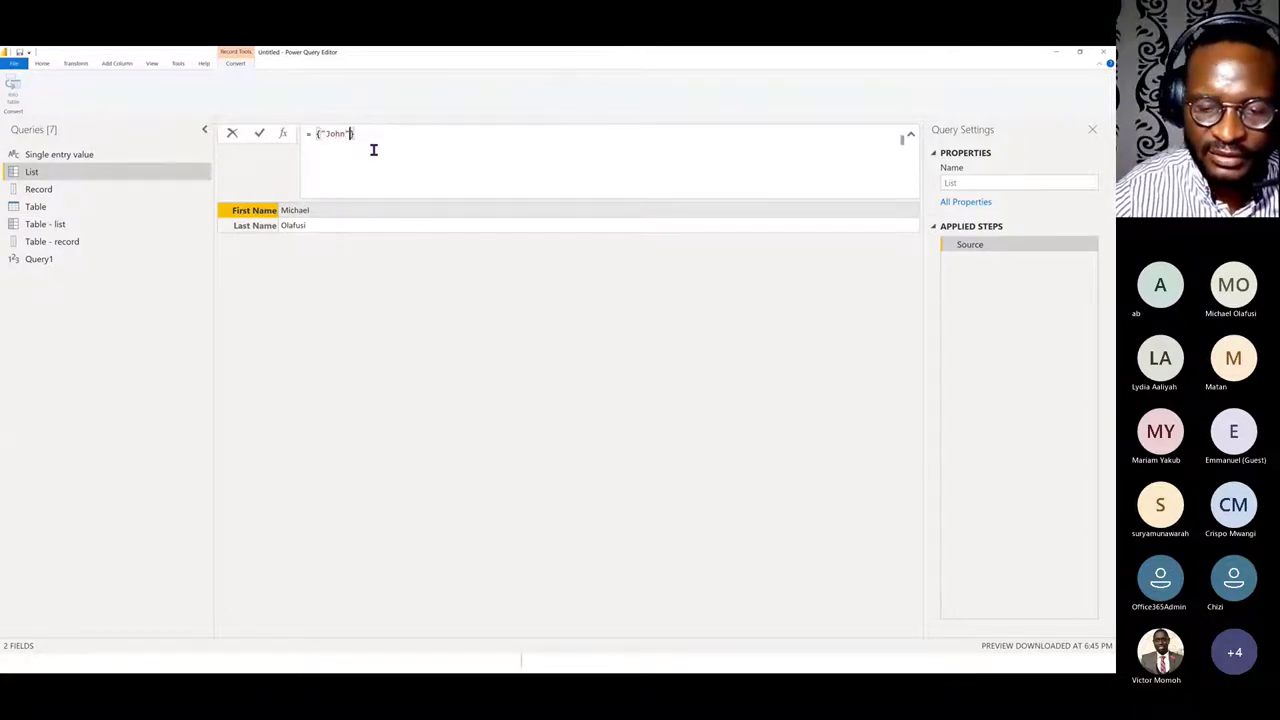
text("Jane)
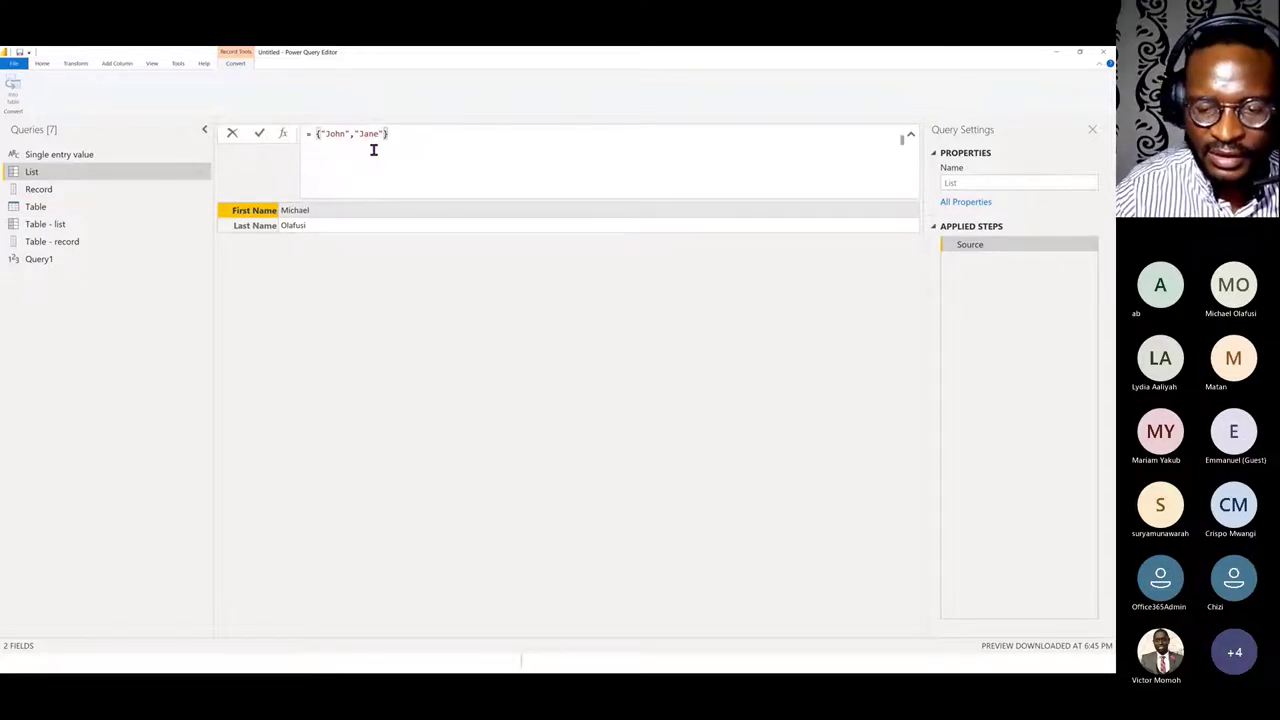
text(","Jerry)
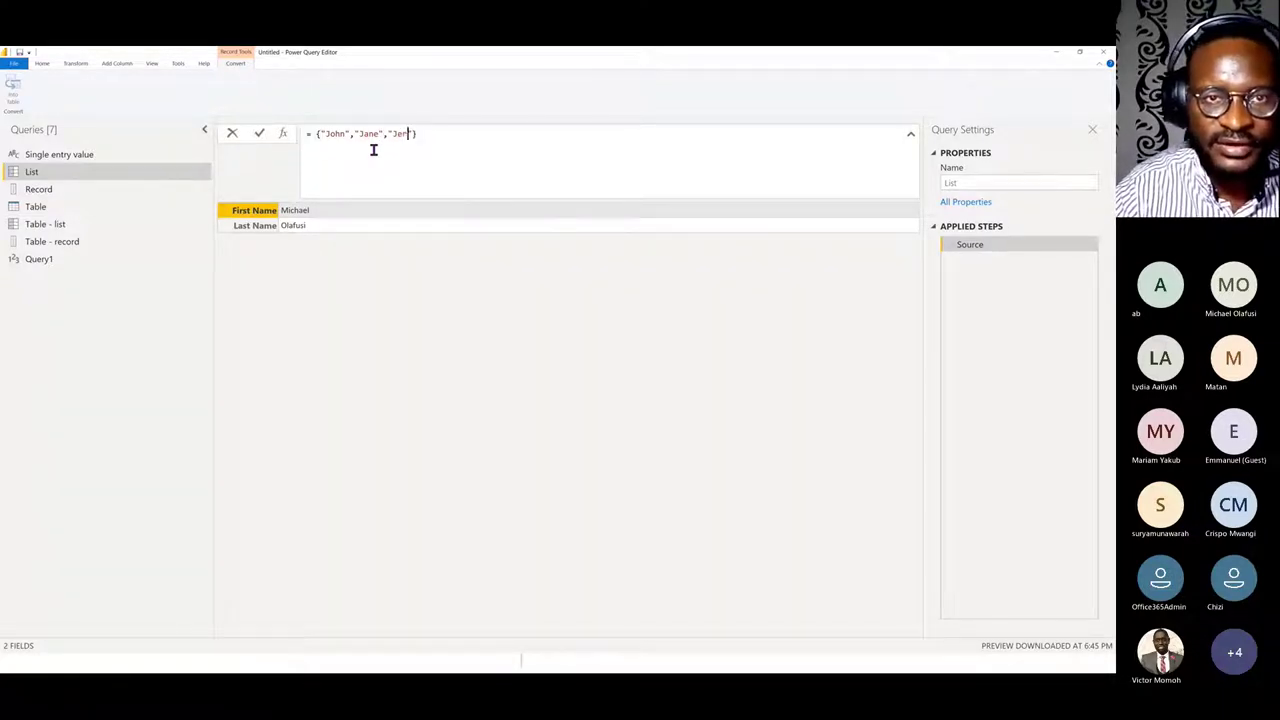
click(257, 134)
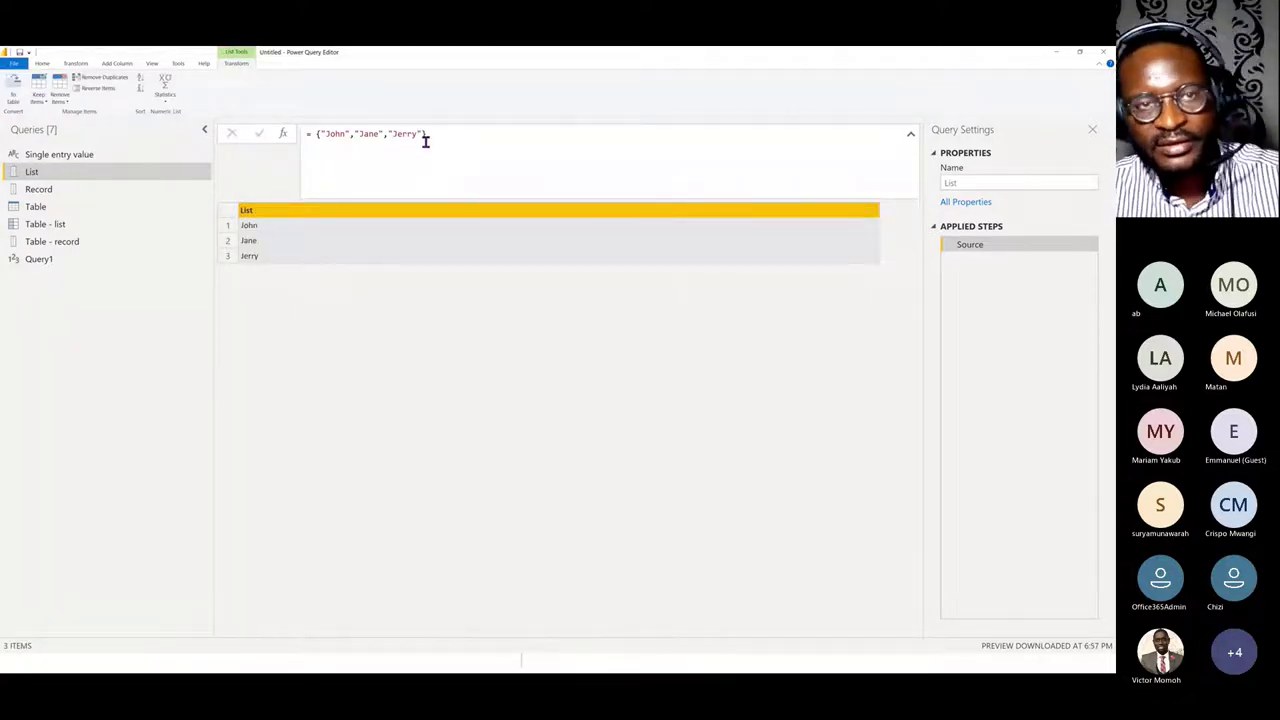
drag(436, 130, 286, 130)
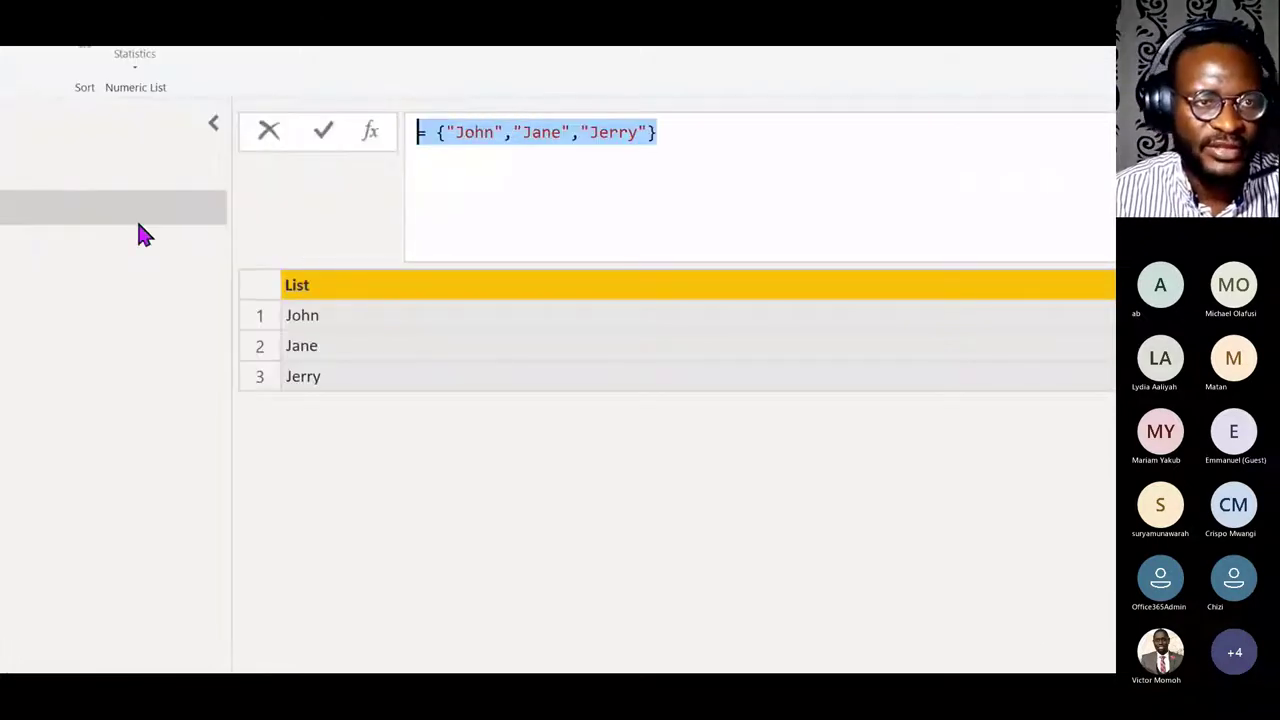
key(Escape)
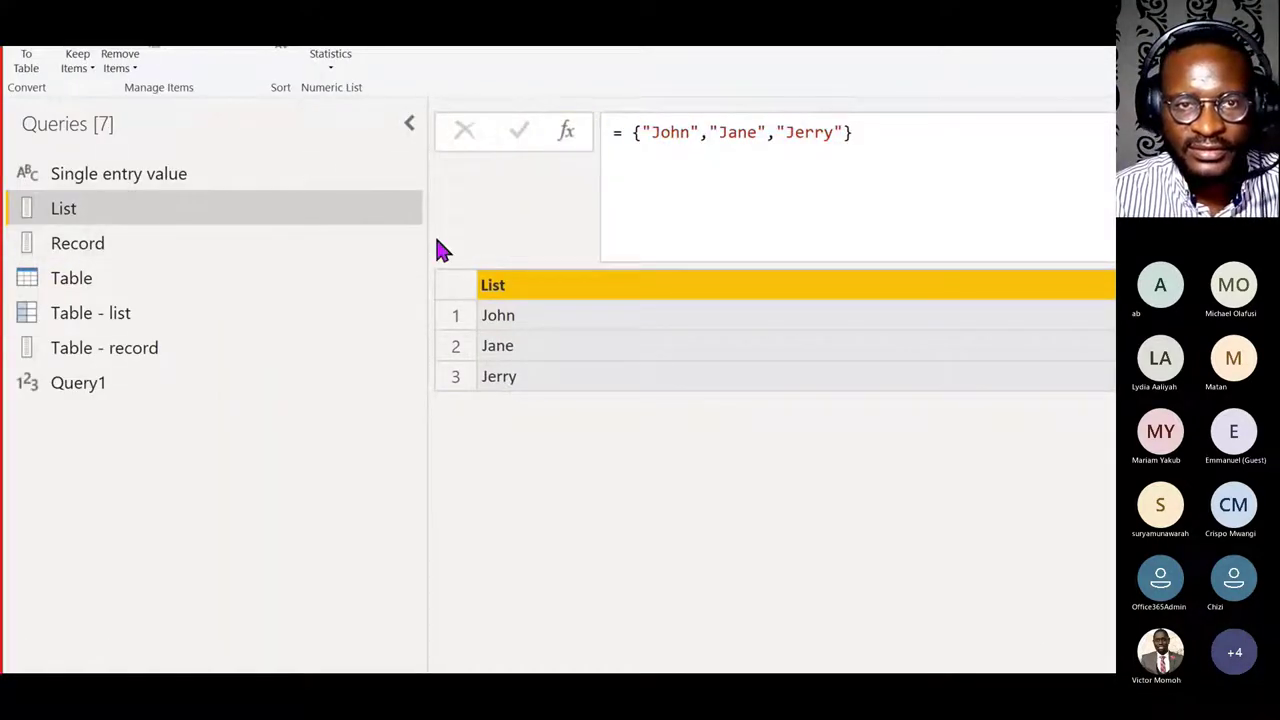
In the Record query, replace the Last Name list with a single quoted surname.
drag(425, 240, 222, 248)
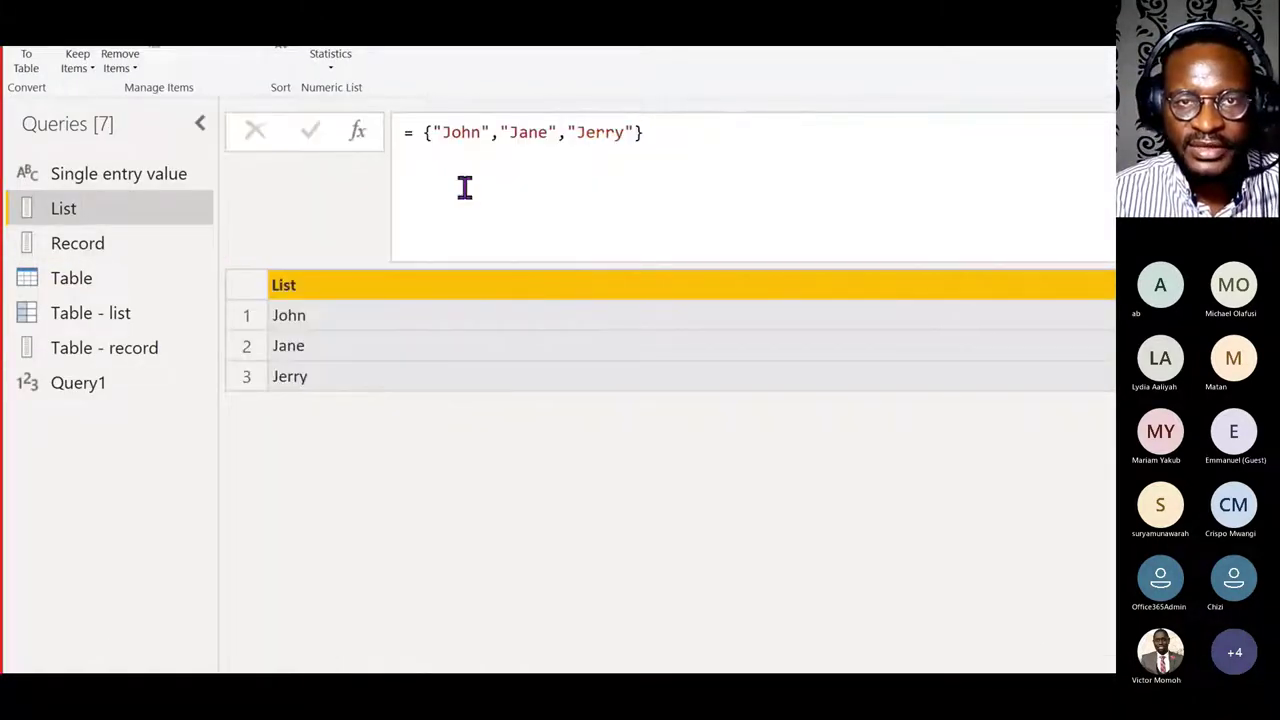
click(53, 246)
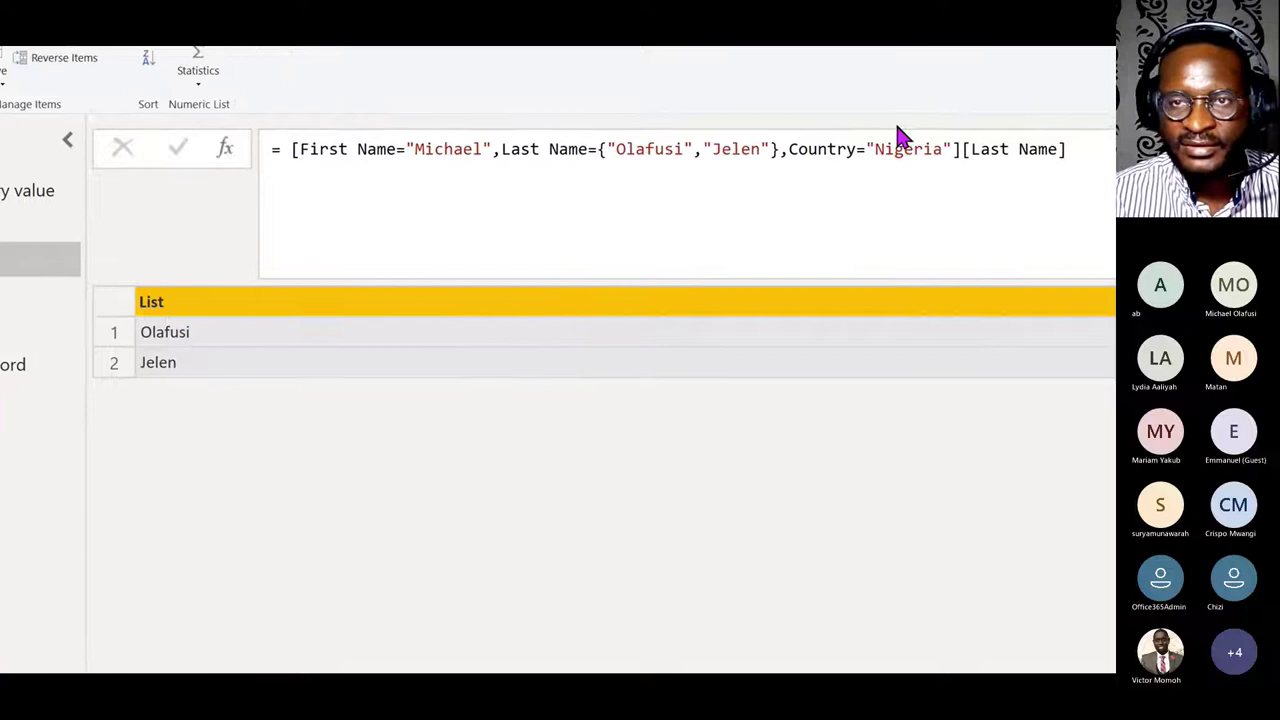
click(776, 150)
drag(776, 150, 596, 154)
key(BackSpace)
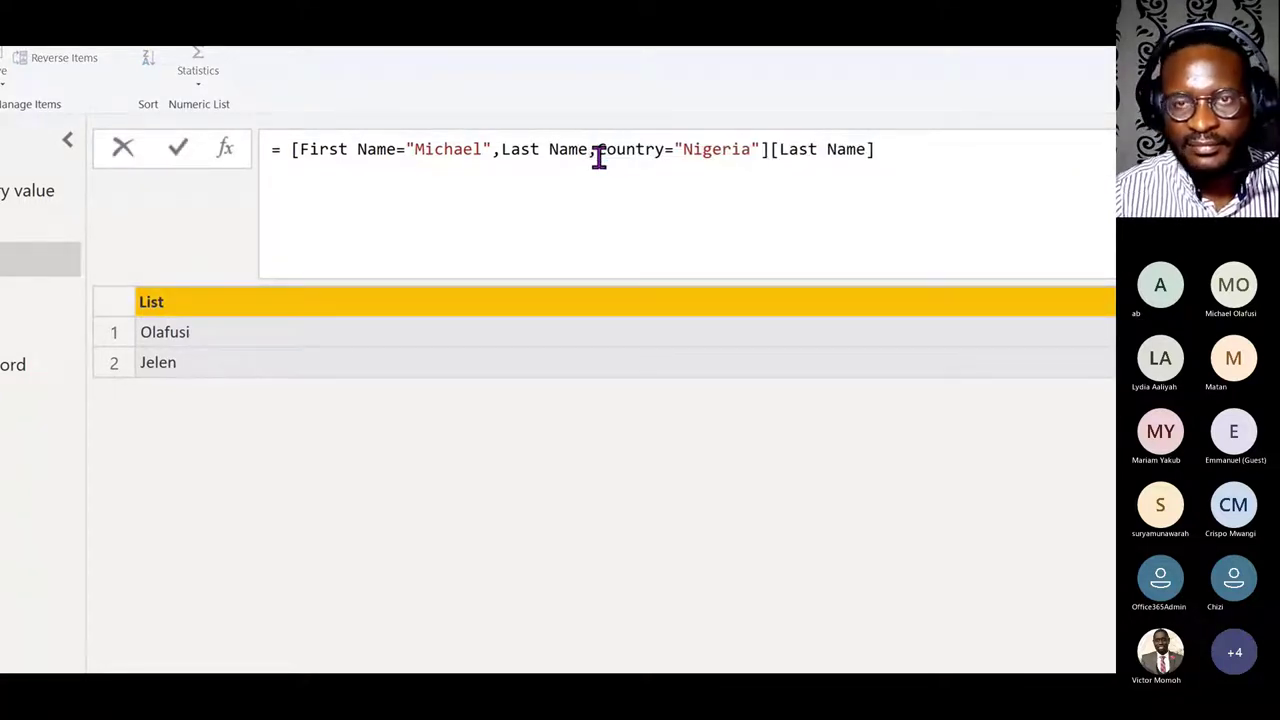
text(")
key(BackSpace)
text(=)
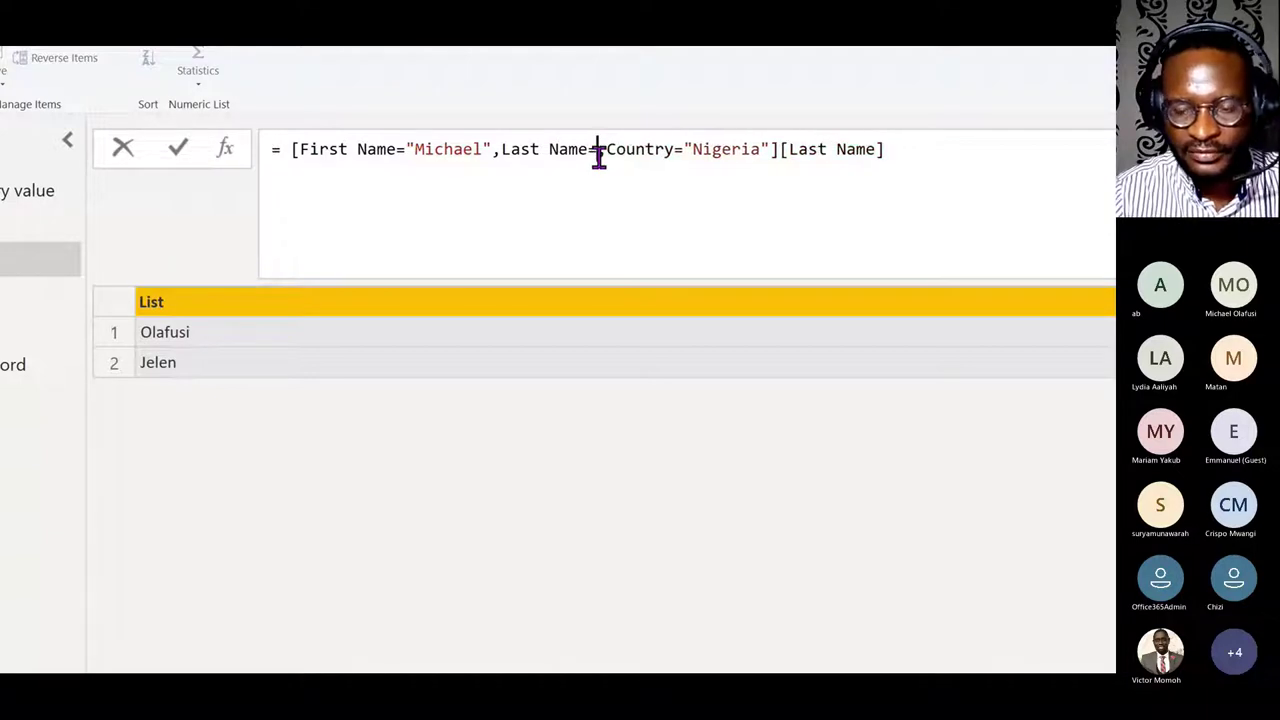
text("Olafusi",)
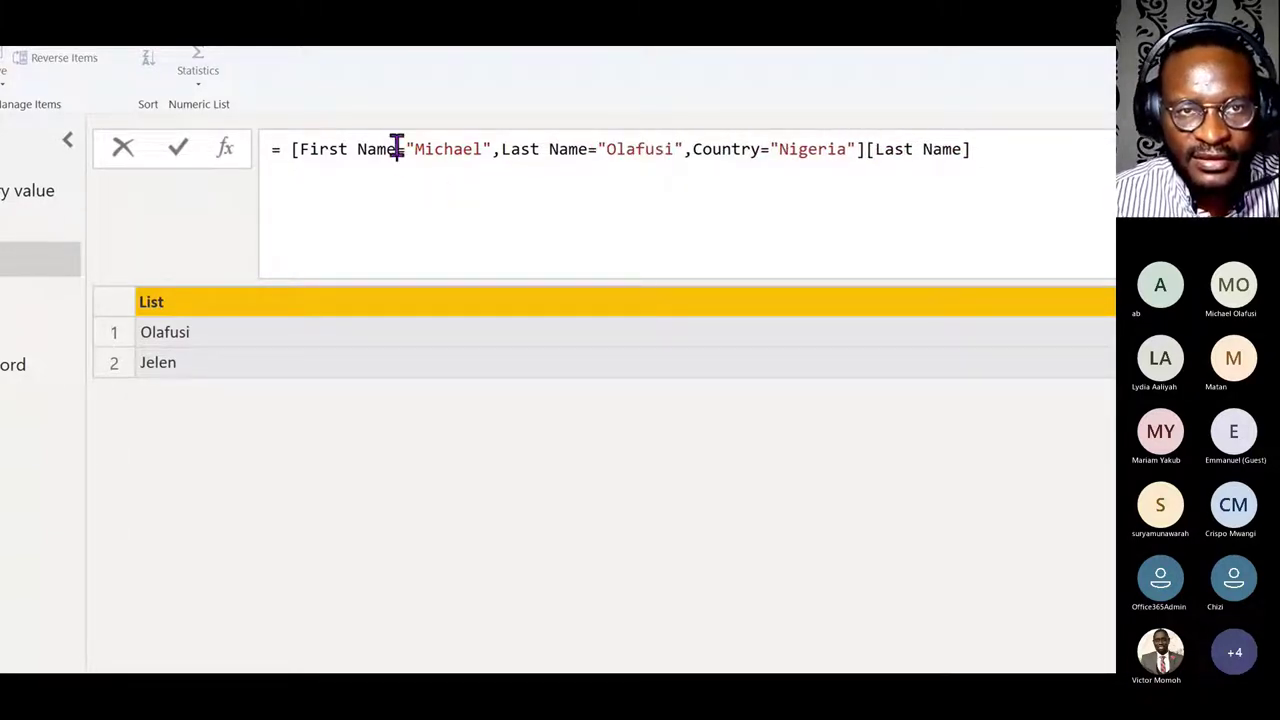
Highlight the First Name and Last Name fields and values in the record formula to explain them.
drag(397, 149, 294, 149)
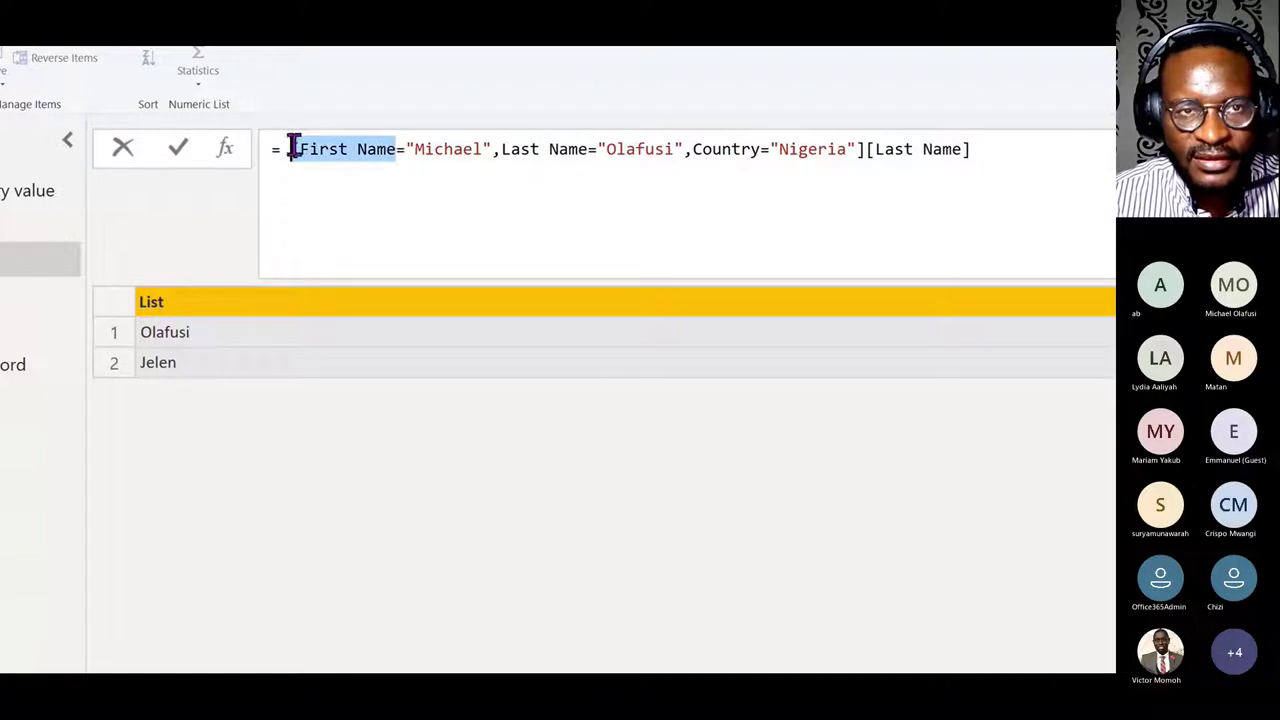
click(476, 149)
drag(476, 149, 402, 147)
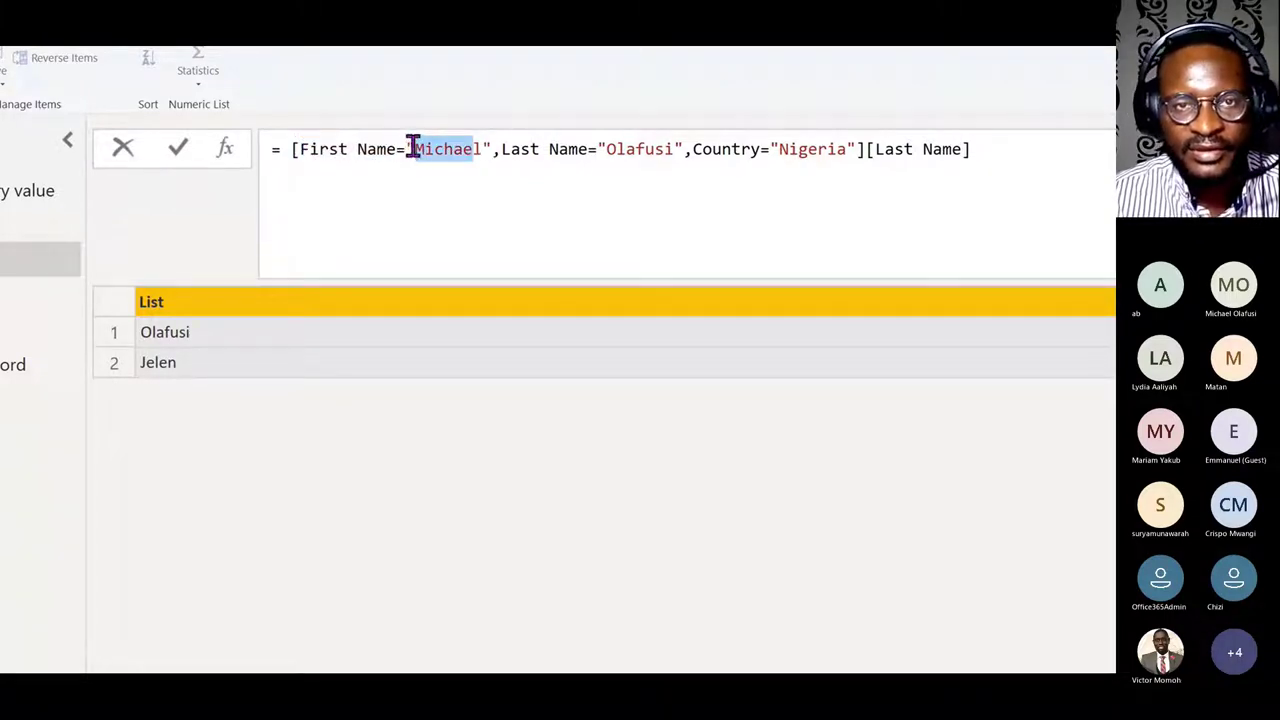
drag(499, 149, 663, 146)
click(607, 149)
Remove the trailing [Last Name] lookup so the Record query returns the full record.
click(968, 149)
key(BackSpace)
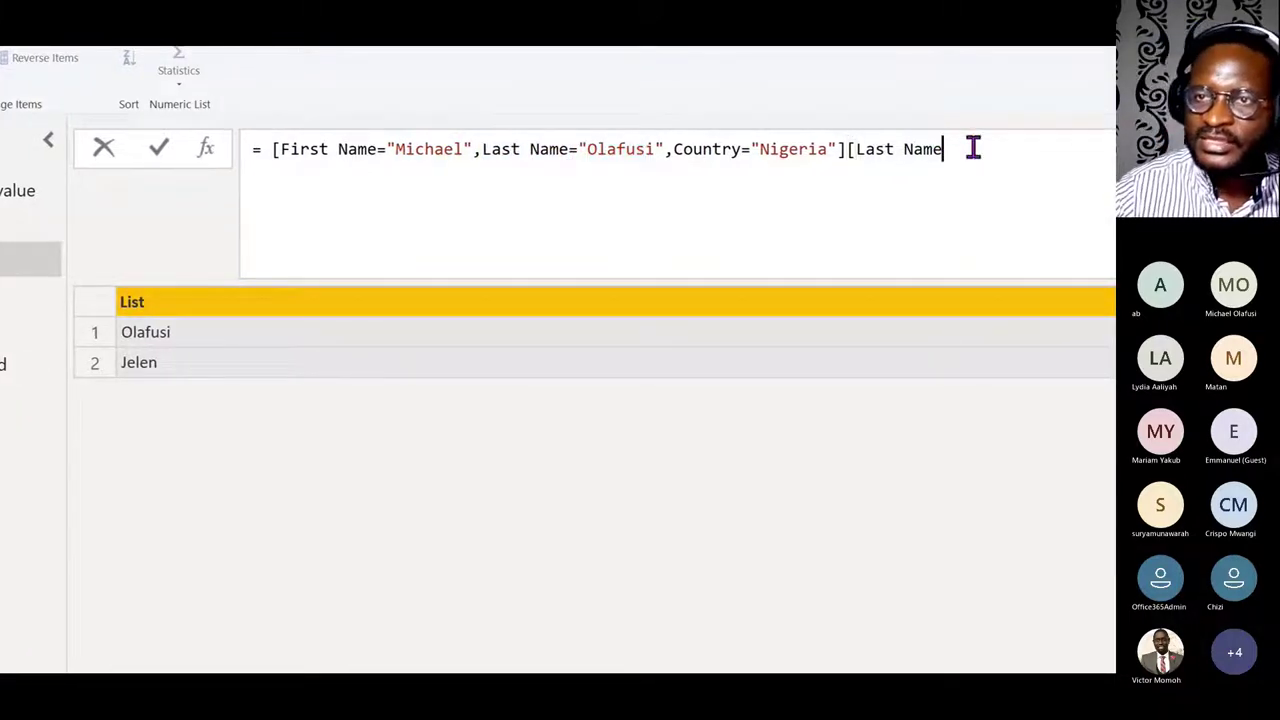
key(BackSpace)
key(BackSpace)
key(BackSpace)
key(BackSpace)
key(BackSpace)
key(BackSpace)
key(BackSpace)
key(BackSpace)
key(BackSpace)
key(BackSpace)
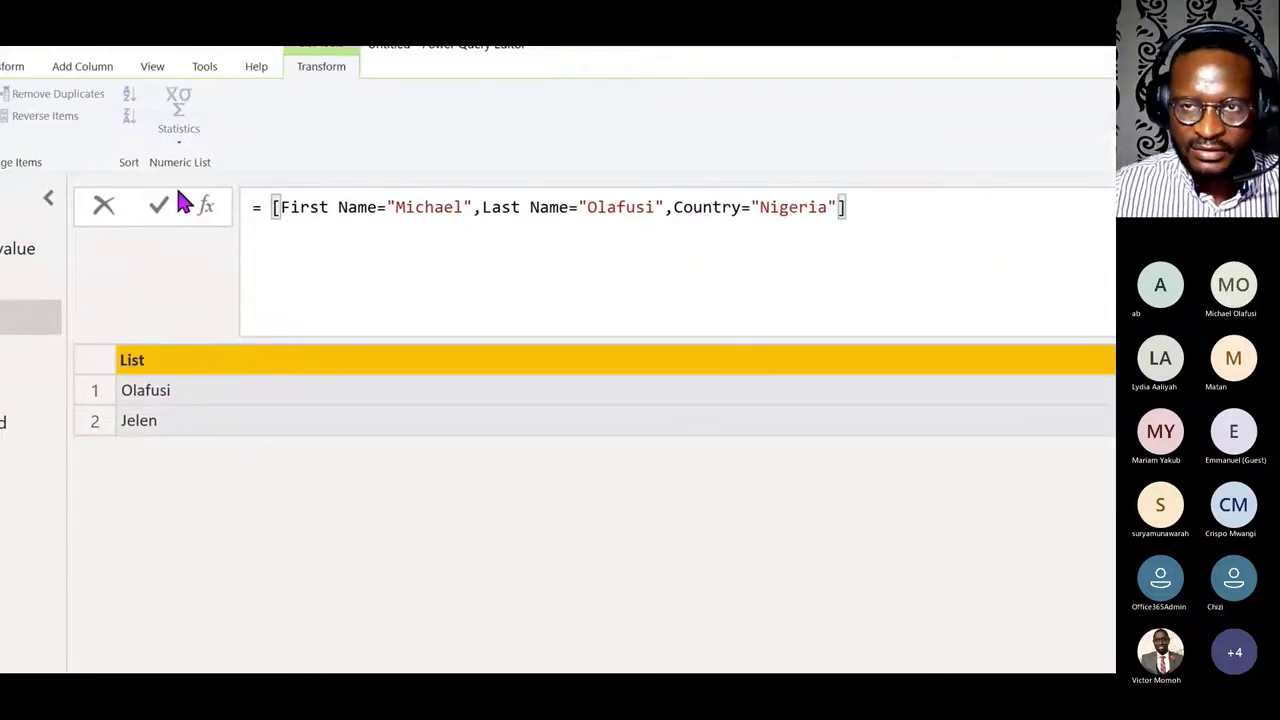
click(159, 149)
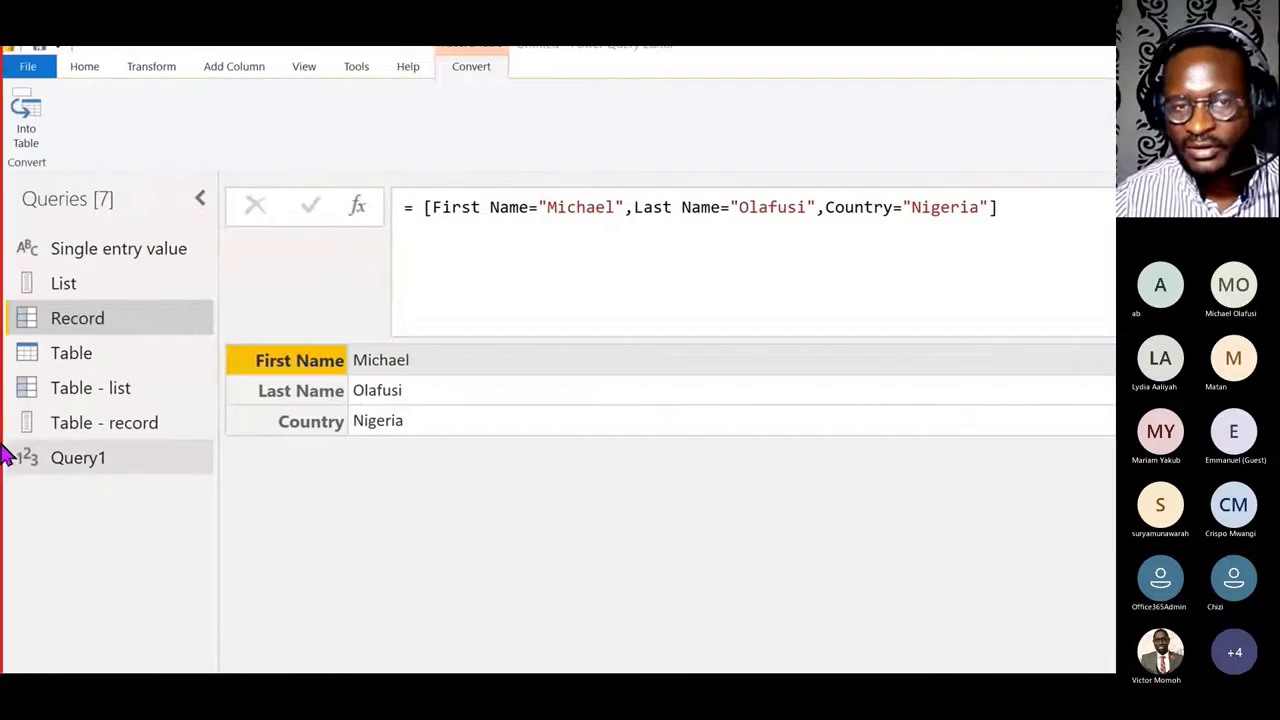
click(60, 352)
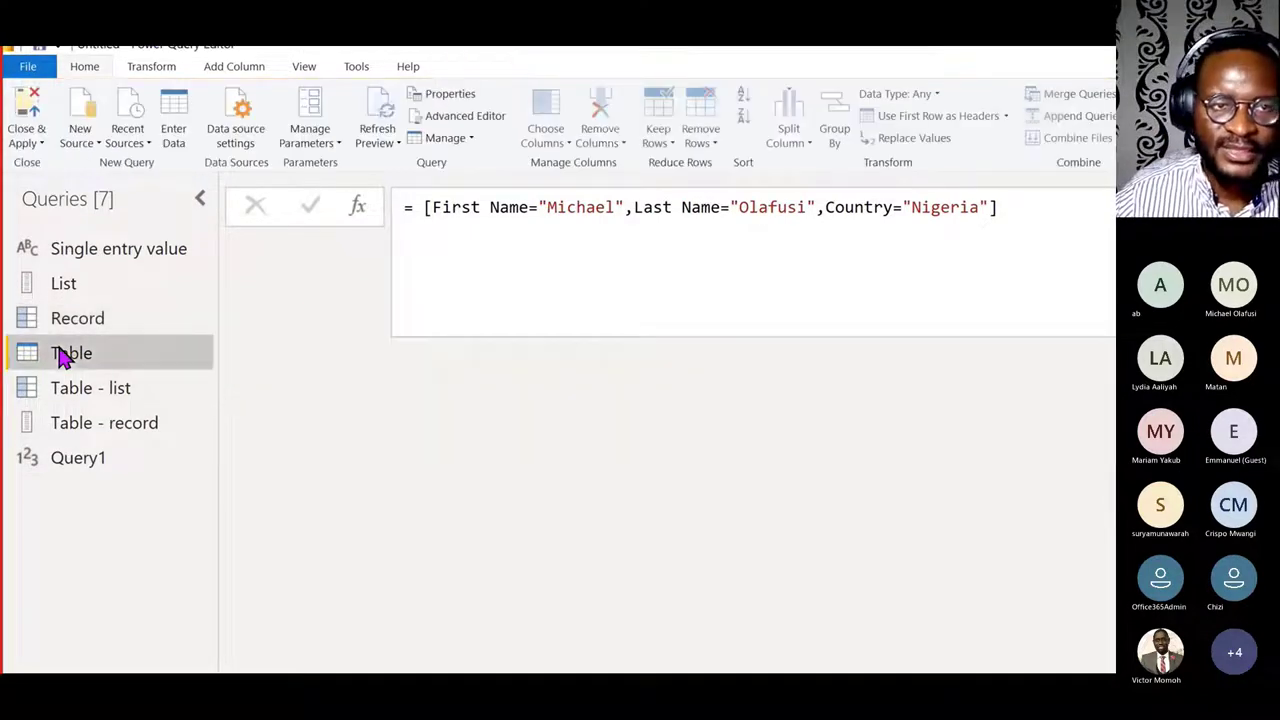
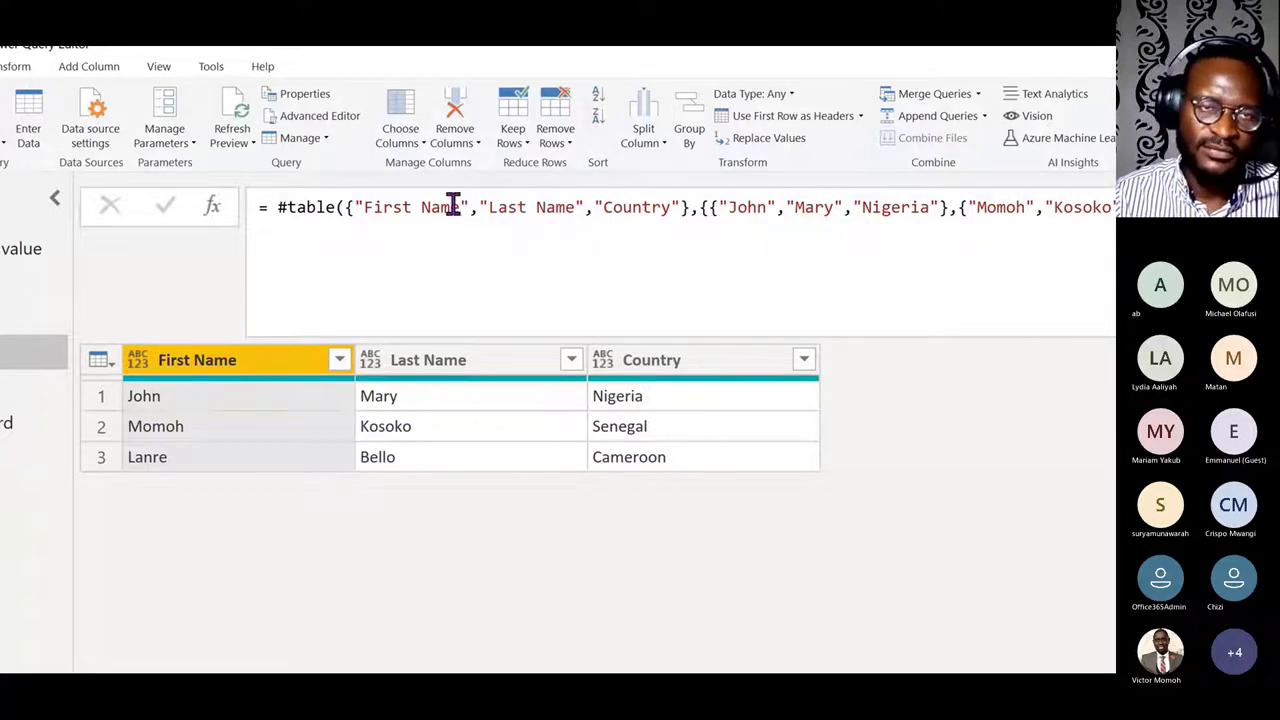
Highlight the #table keyword and each row record in the Table query's formula.
drag(278, 207, 347, 201)
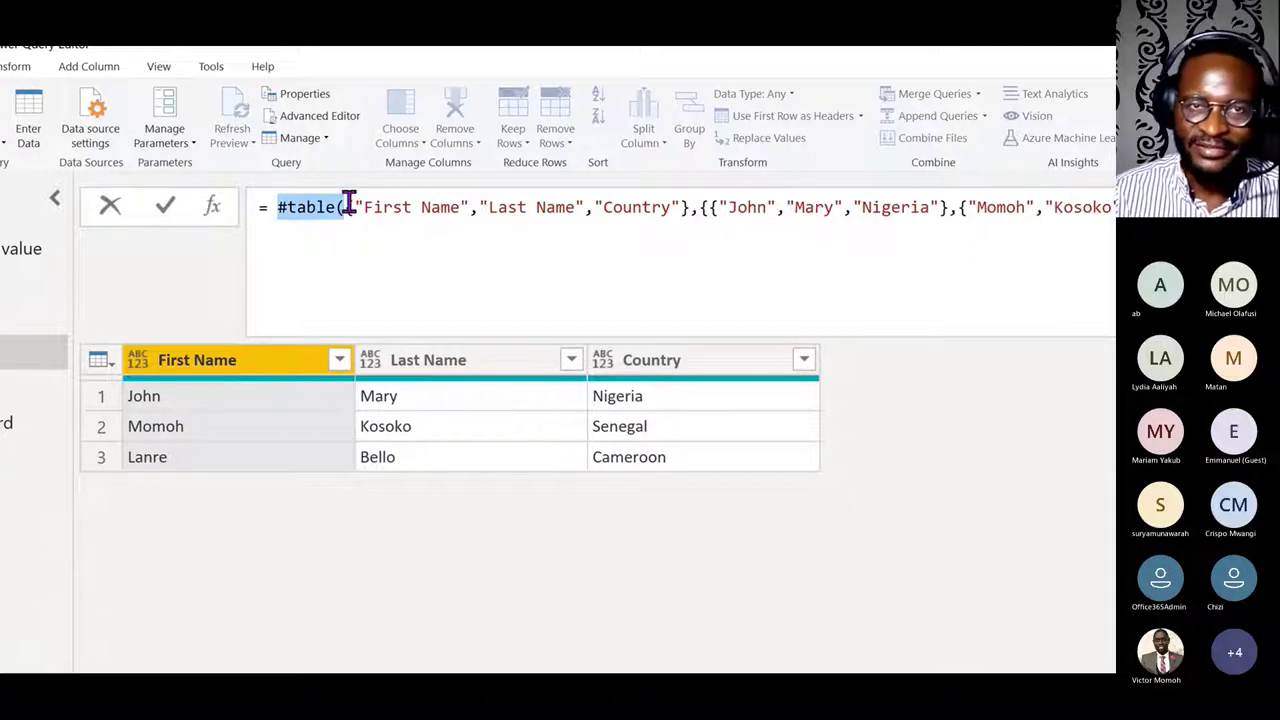
drag(288, 207, 1247, 207)
text(t)
click(343, 207)
drag(976, 200, 976, 197)
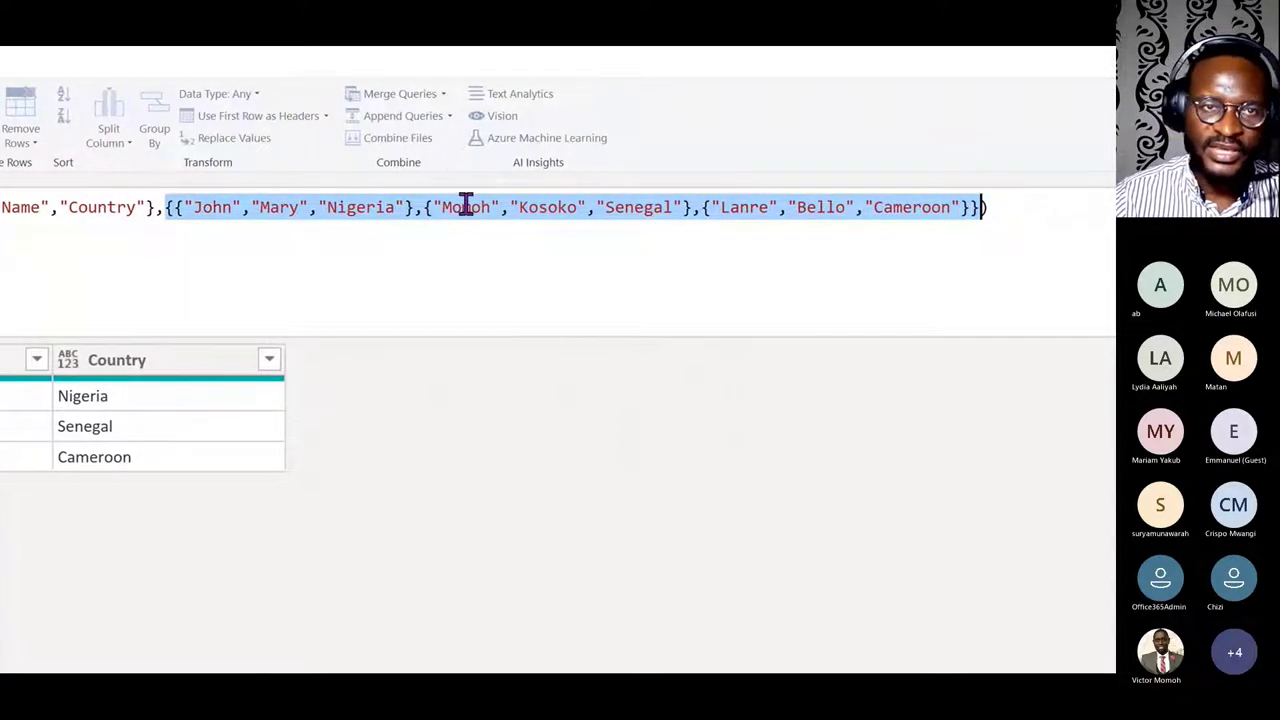
click(387, 209)
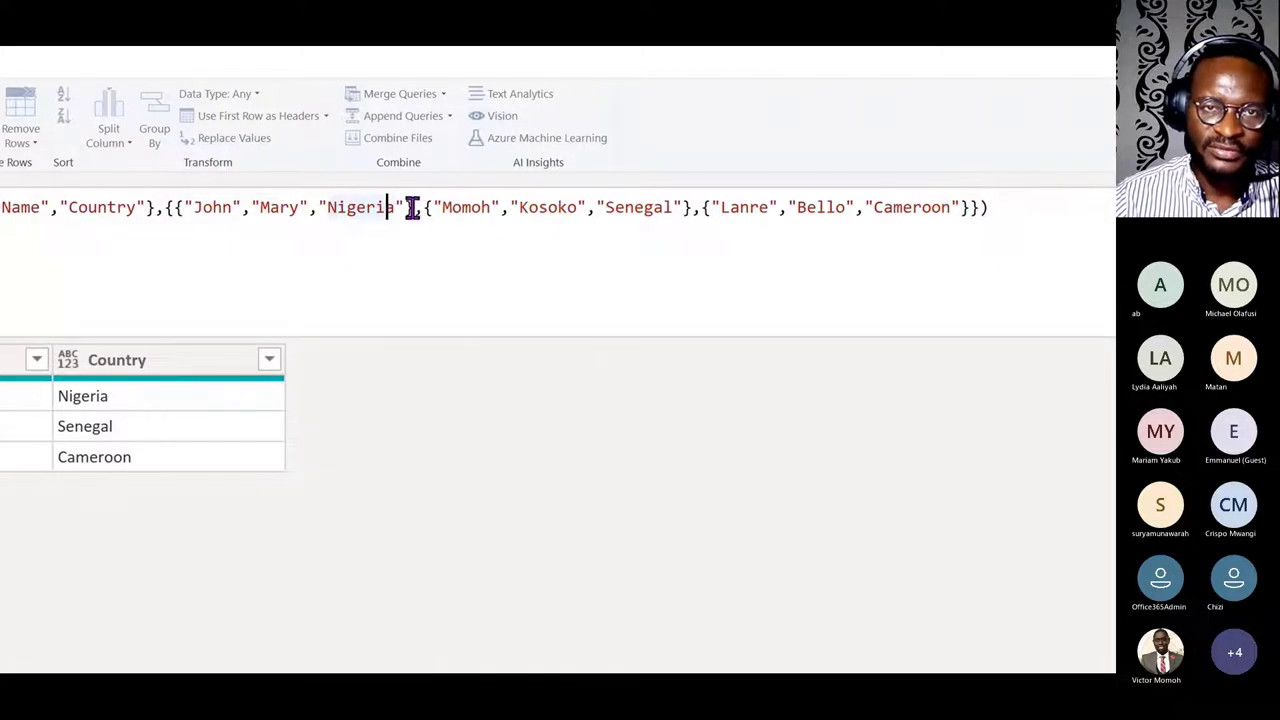
click(411, 208)
drag(411, 208, 189, 204)
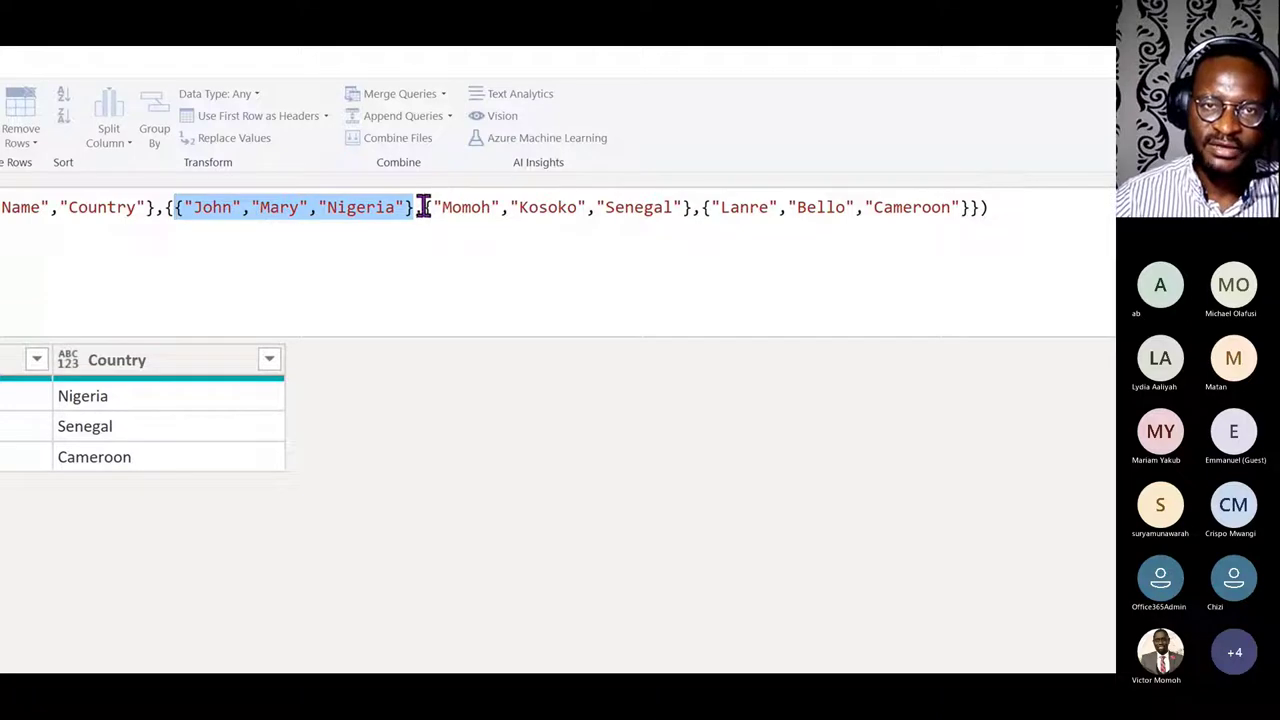
drag(423, 206, 686, 206)
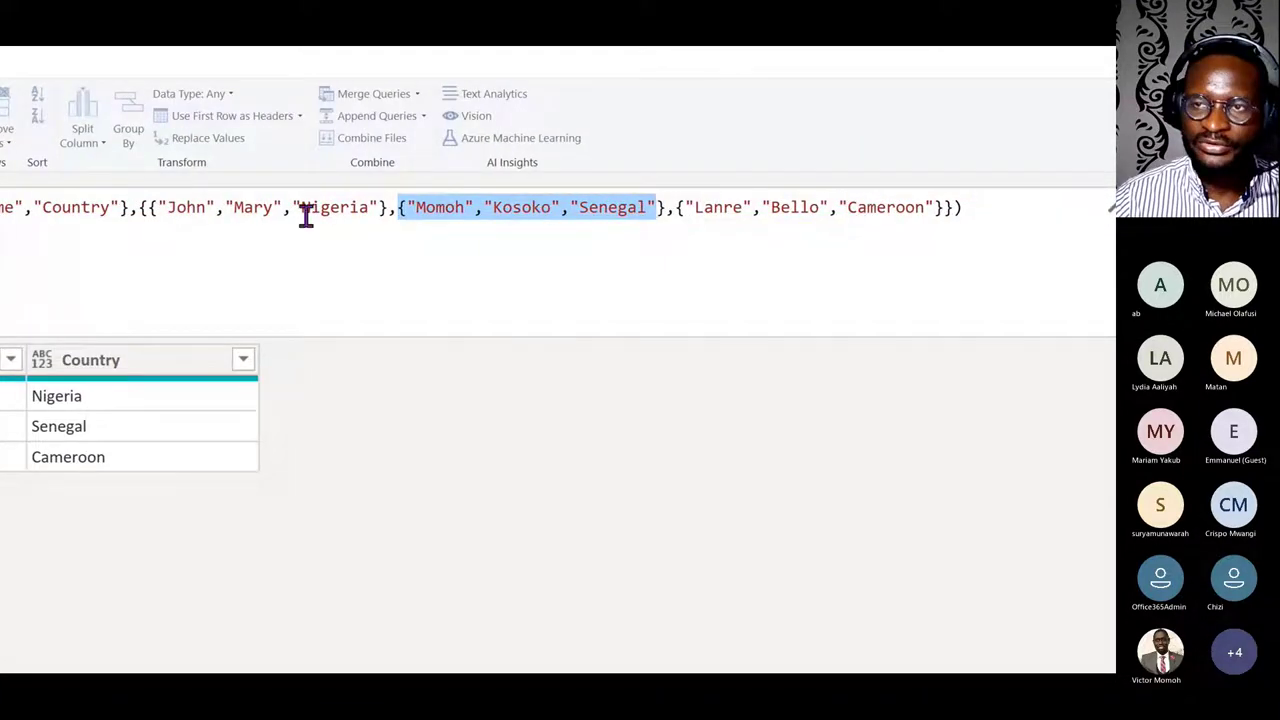
Append a new row's values (first name, last name, Canada) to the #table formula and commit.
click(943, 207)
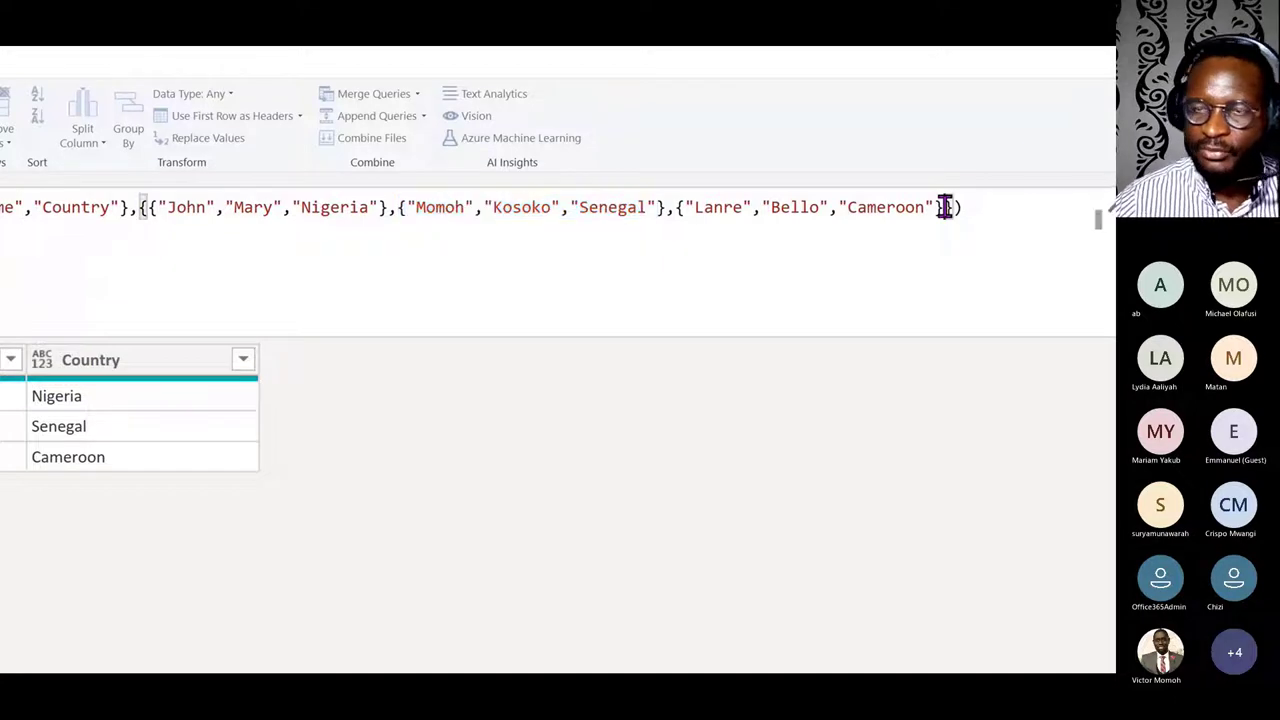
text(,"")
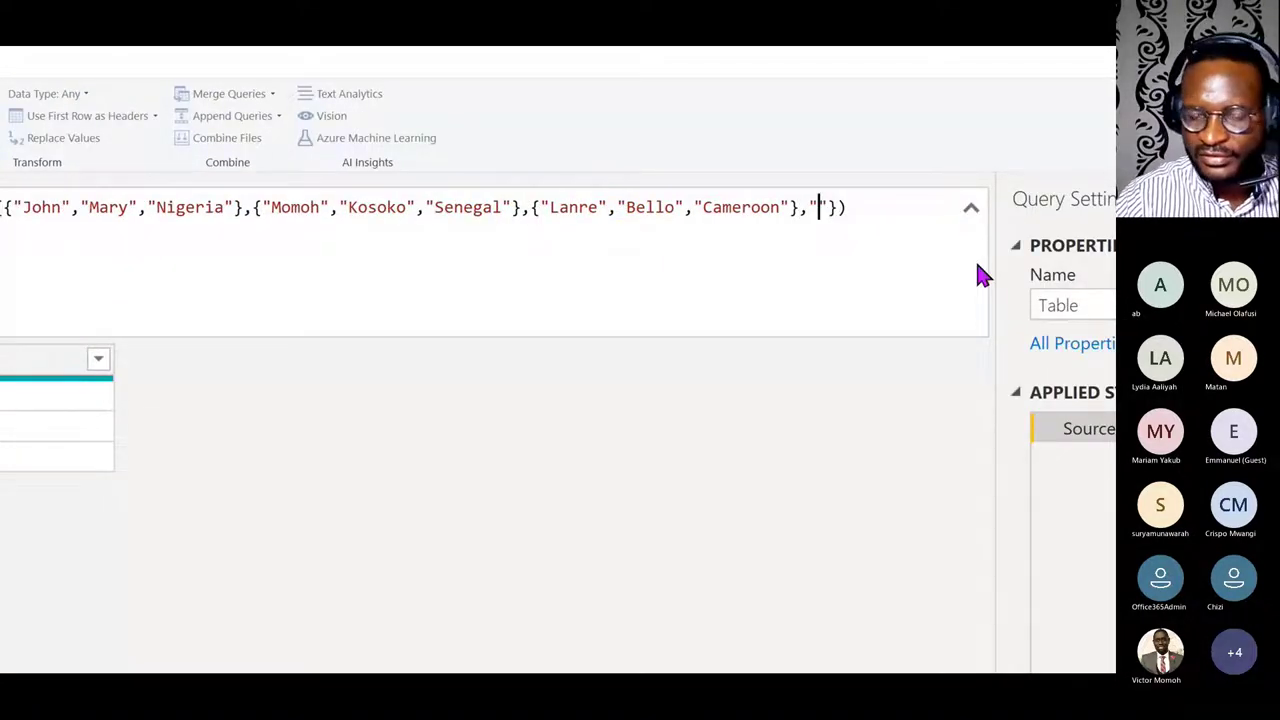
text(Idris)
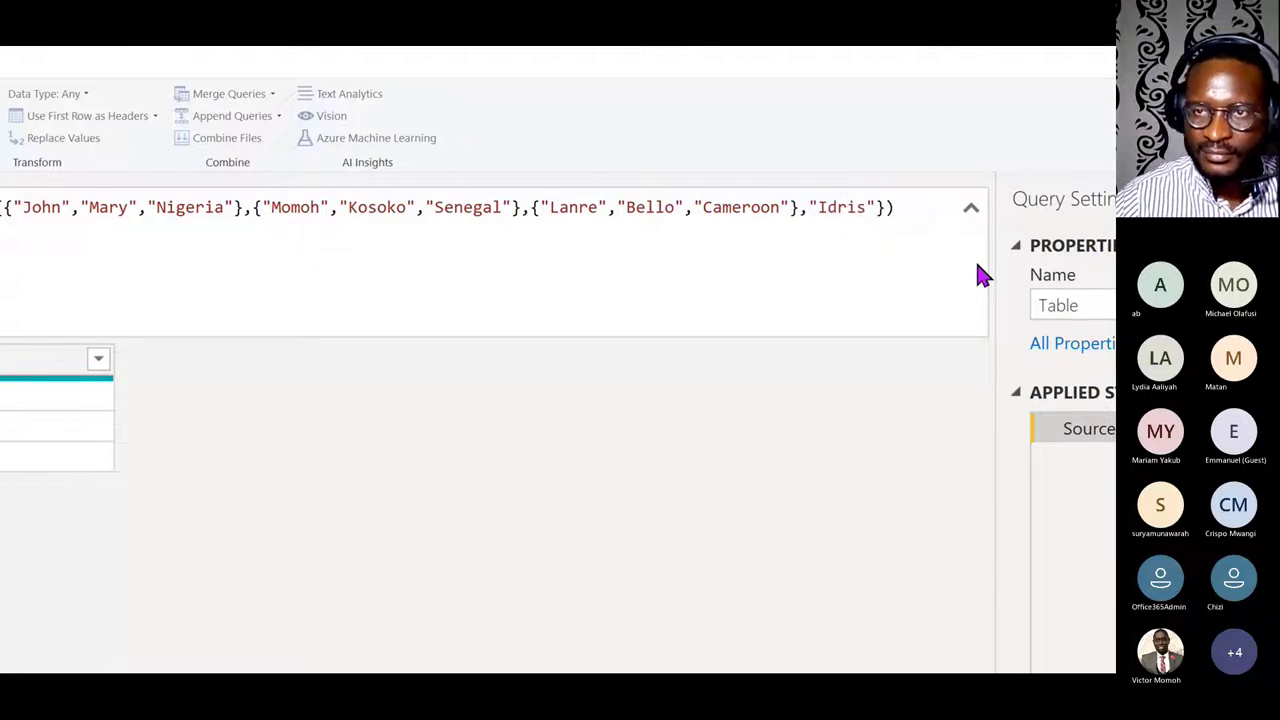
key(Right)
text(,)
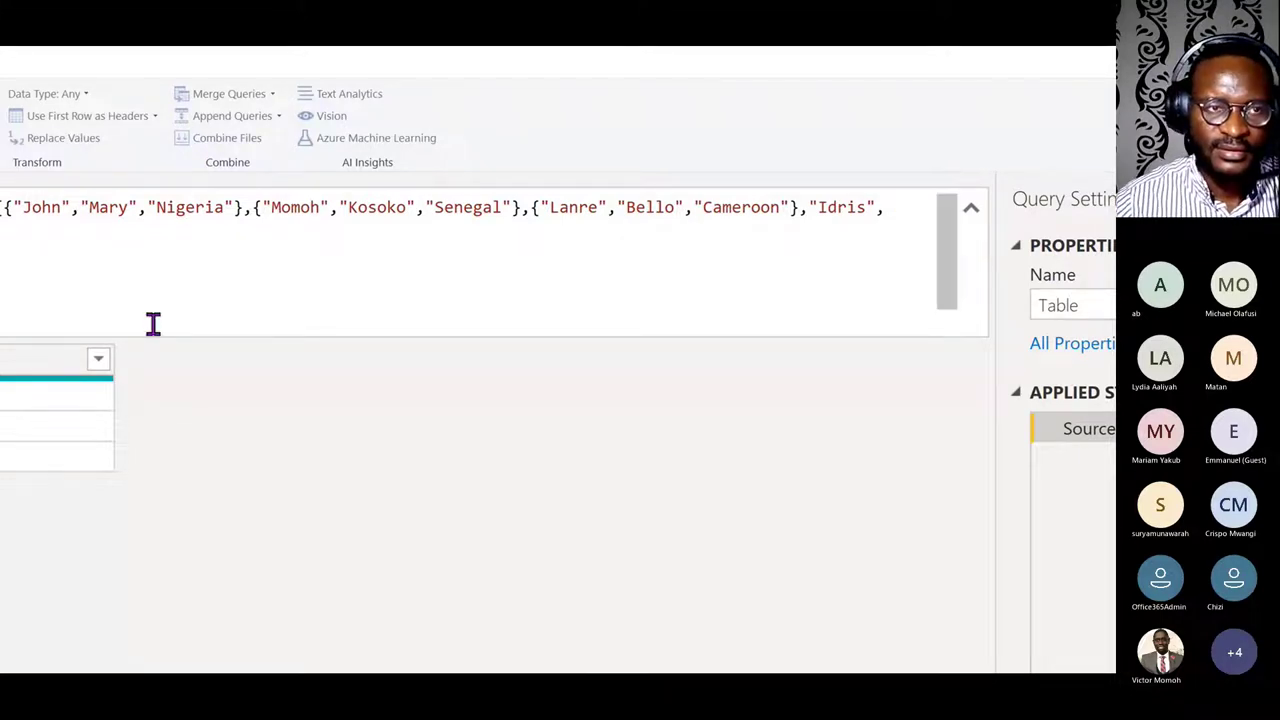
text("Usaan)
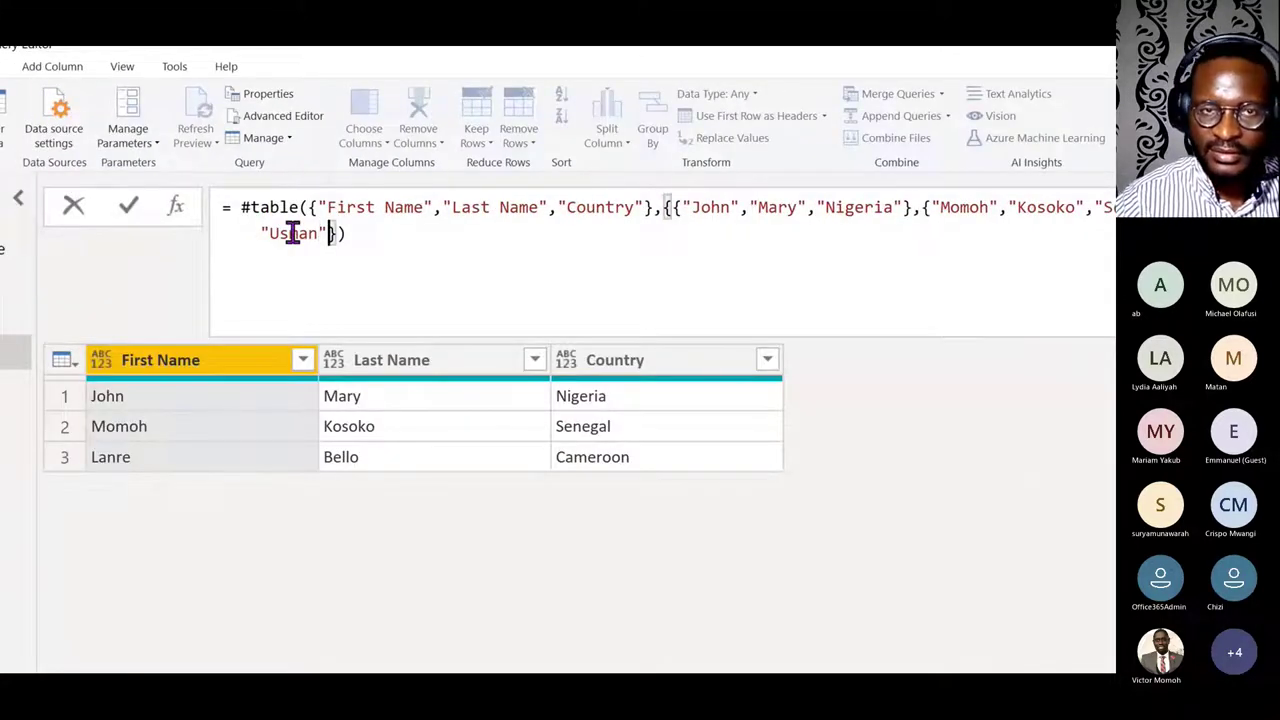
text(,")
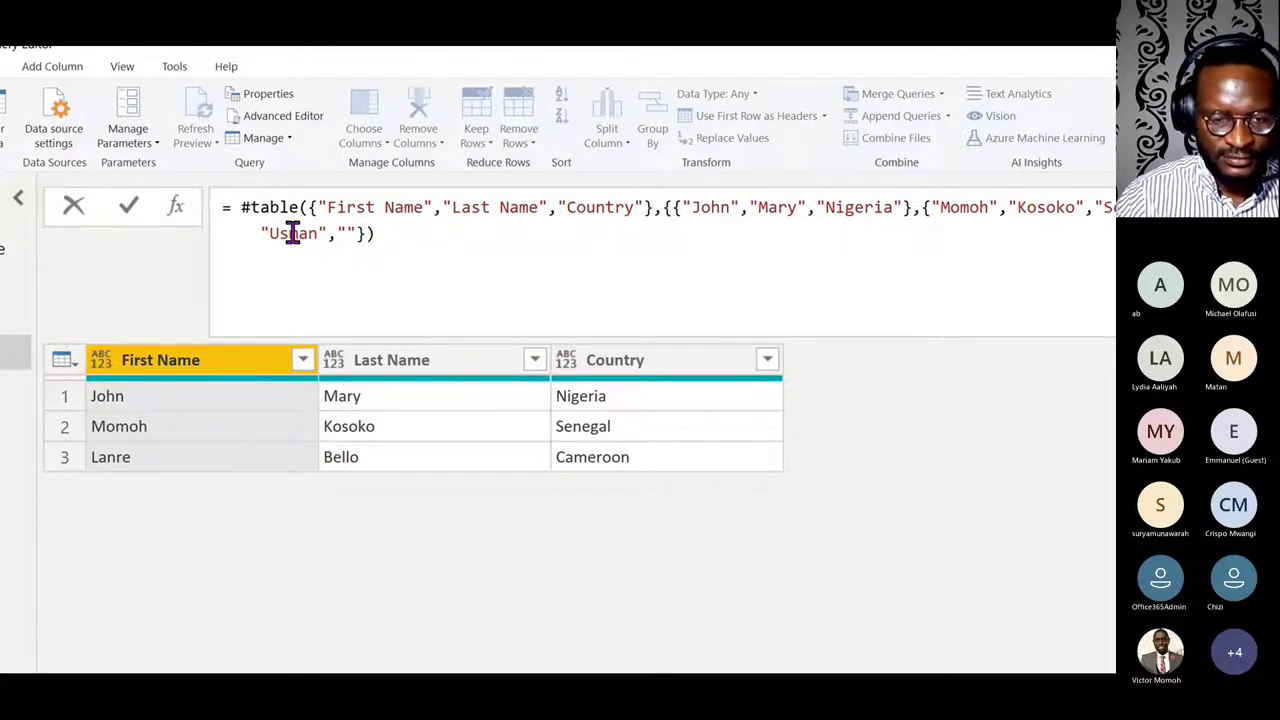
text(Canada)
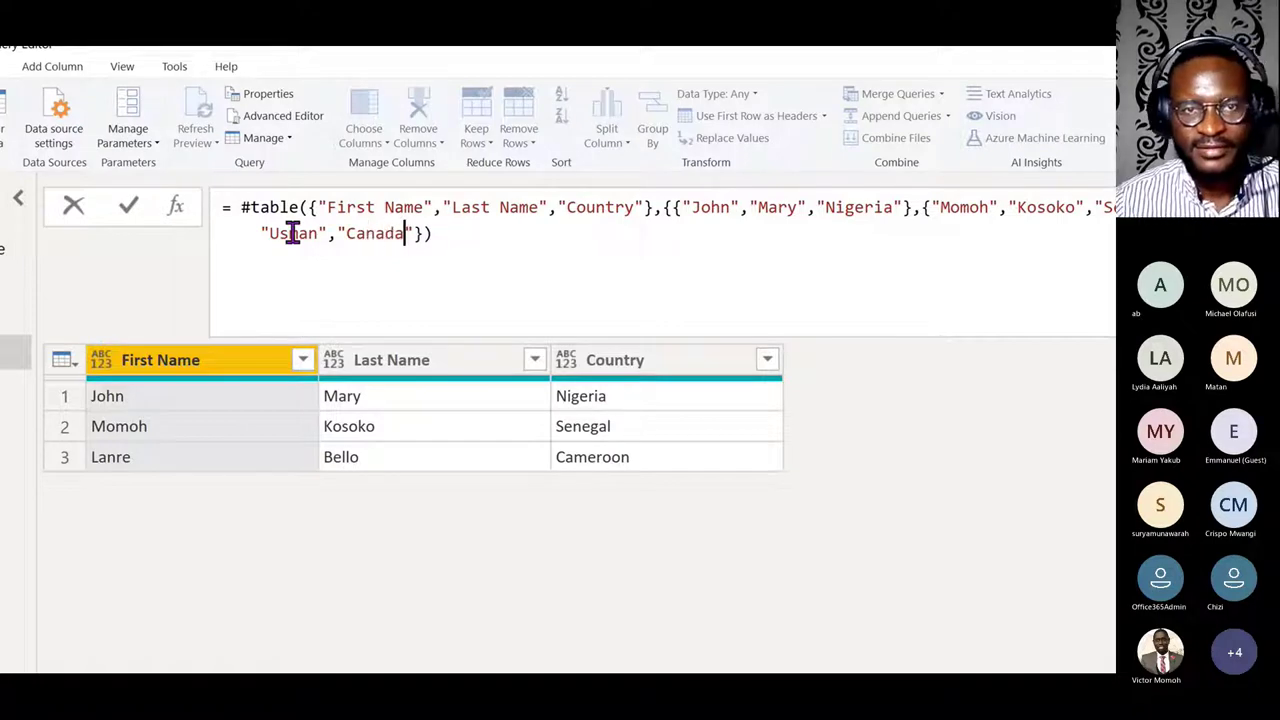
click(594, 257)
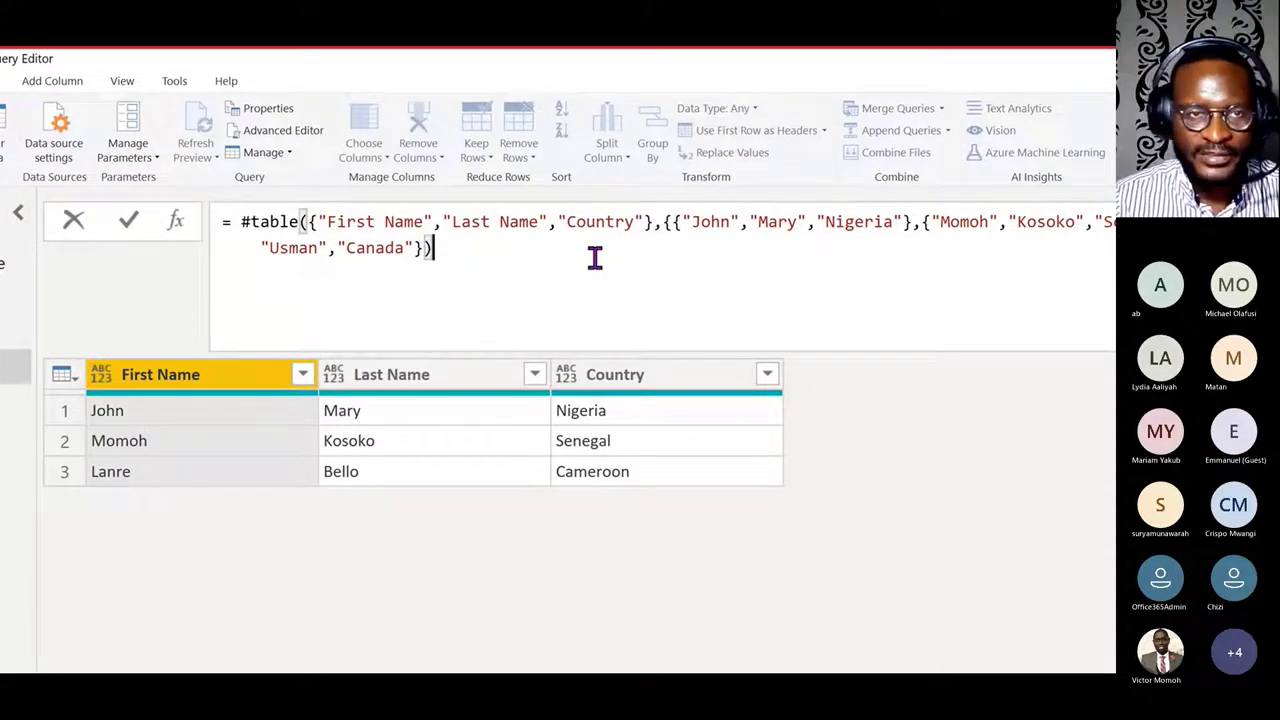
click(173, 225)
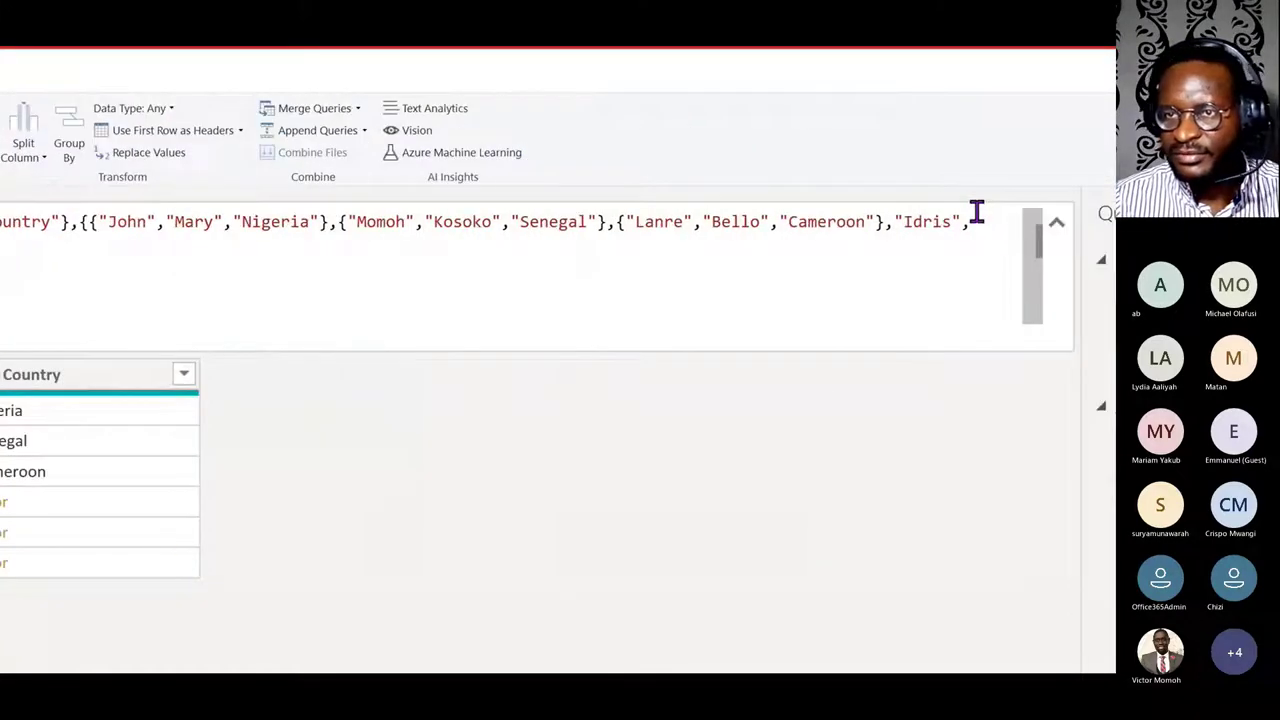
Add the missing opening brace before the new row and commit the four-row table.
click(818, 221)
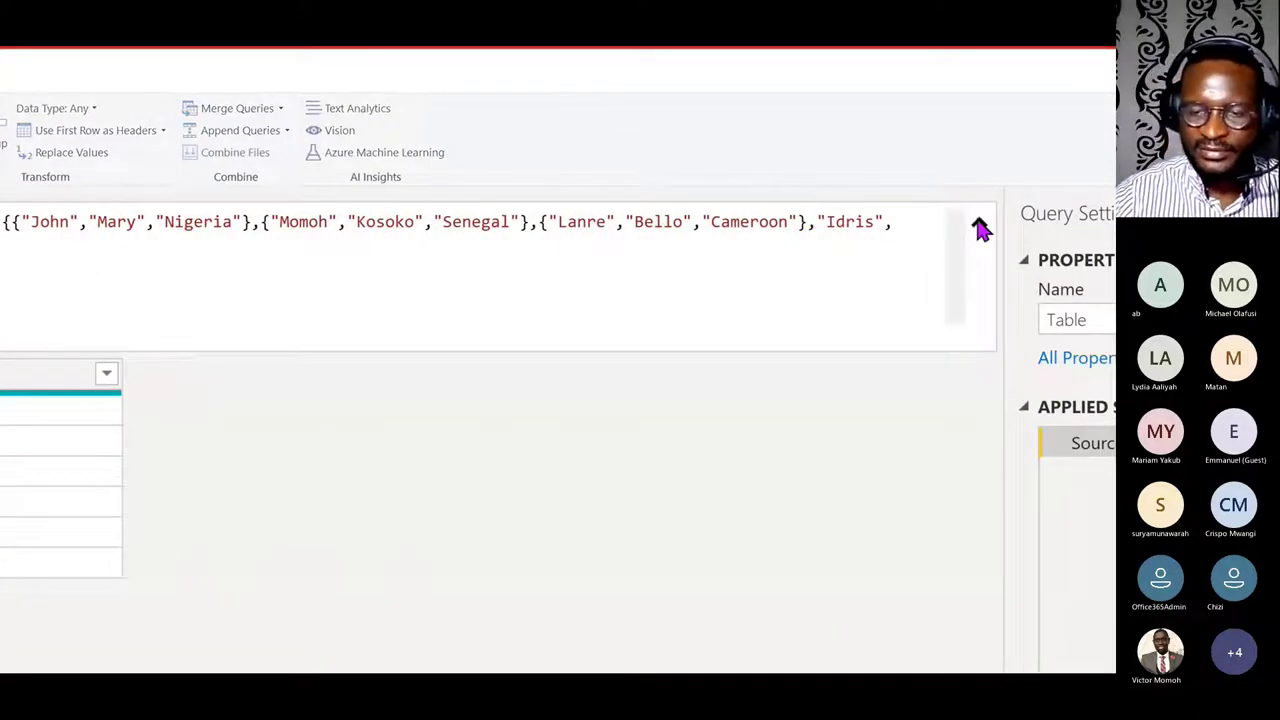
text({)
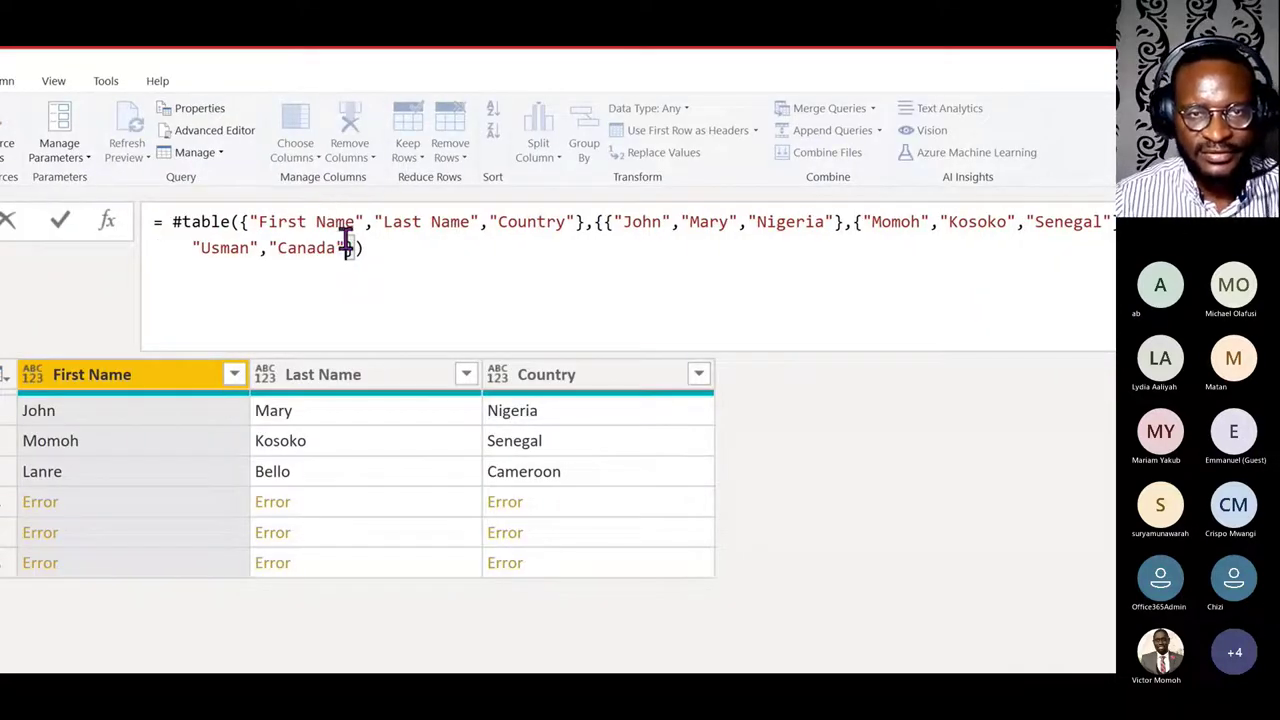
key(Right)
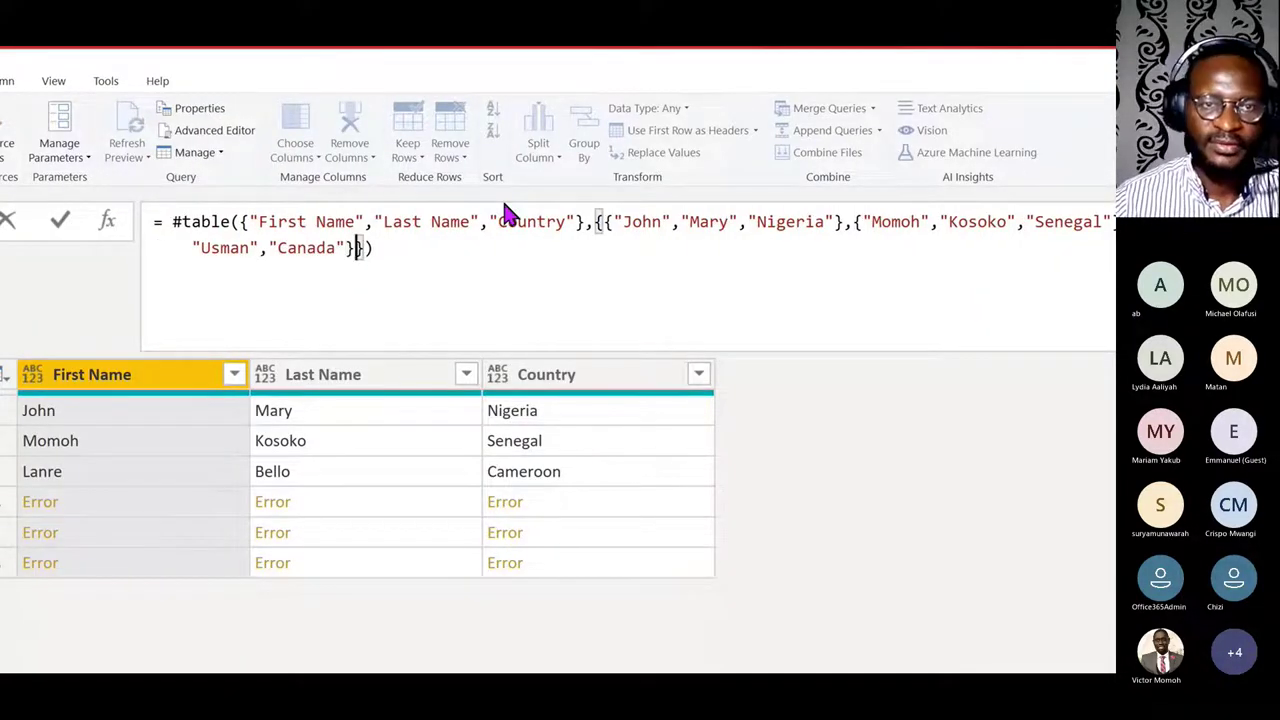
click(146, 221)
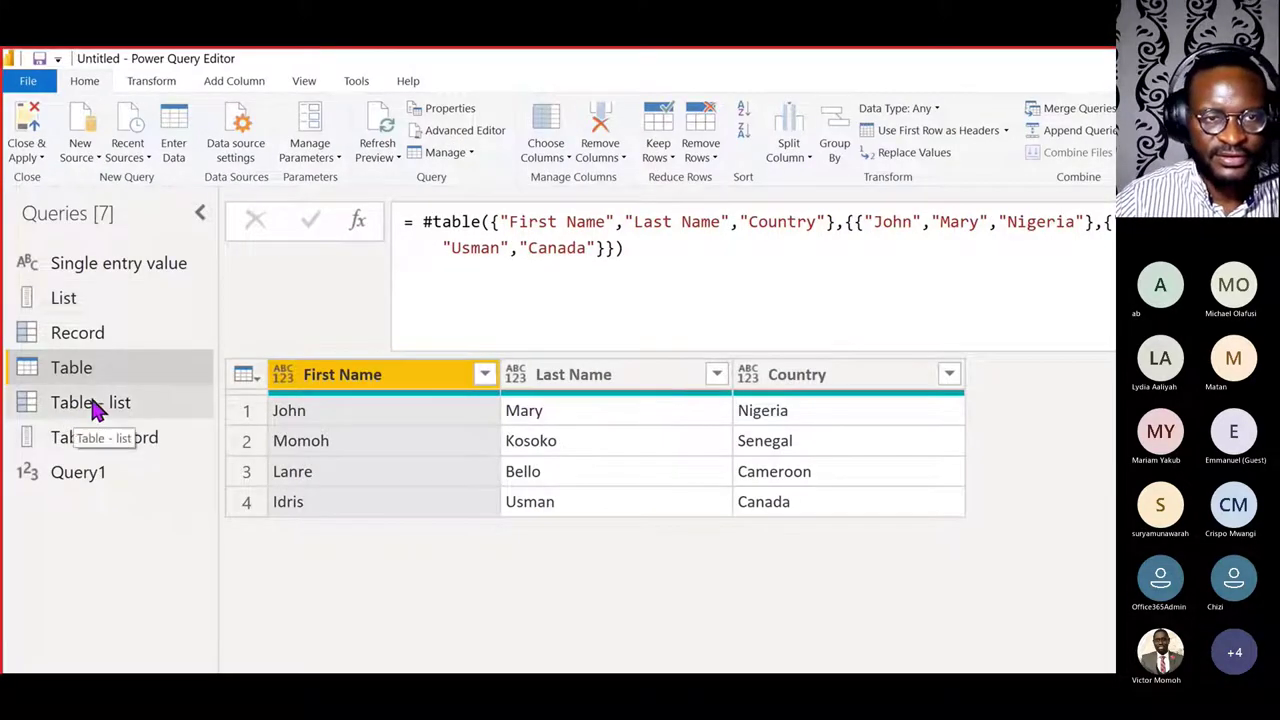
Inspect the Table - list query's formula, then switch to the Table - record query.
click(95, 408)
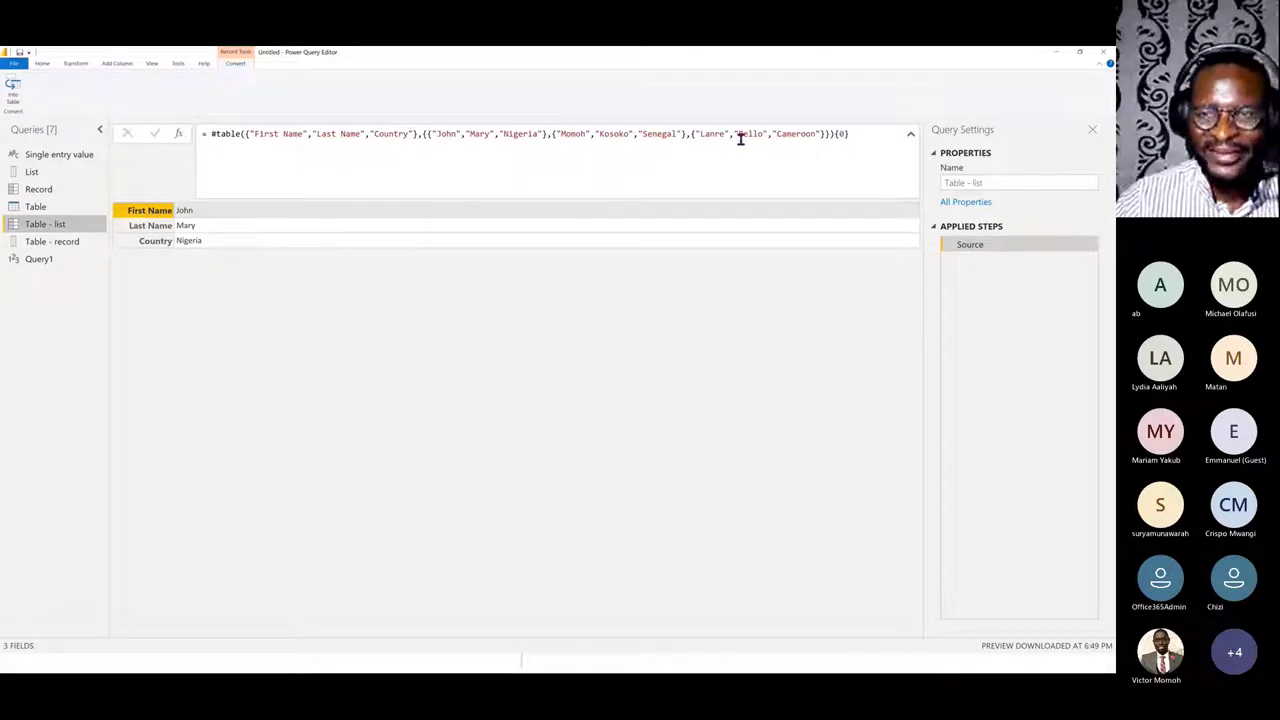
click(841, 134)
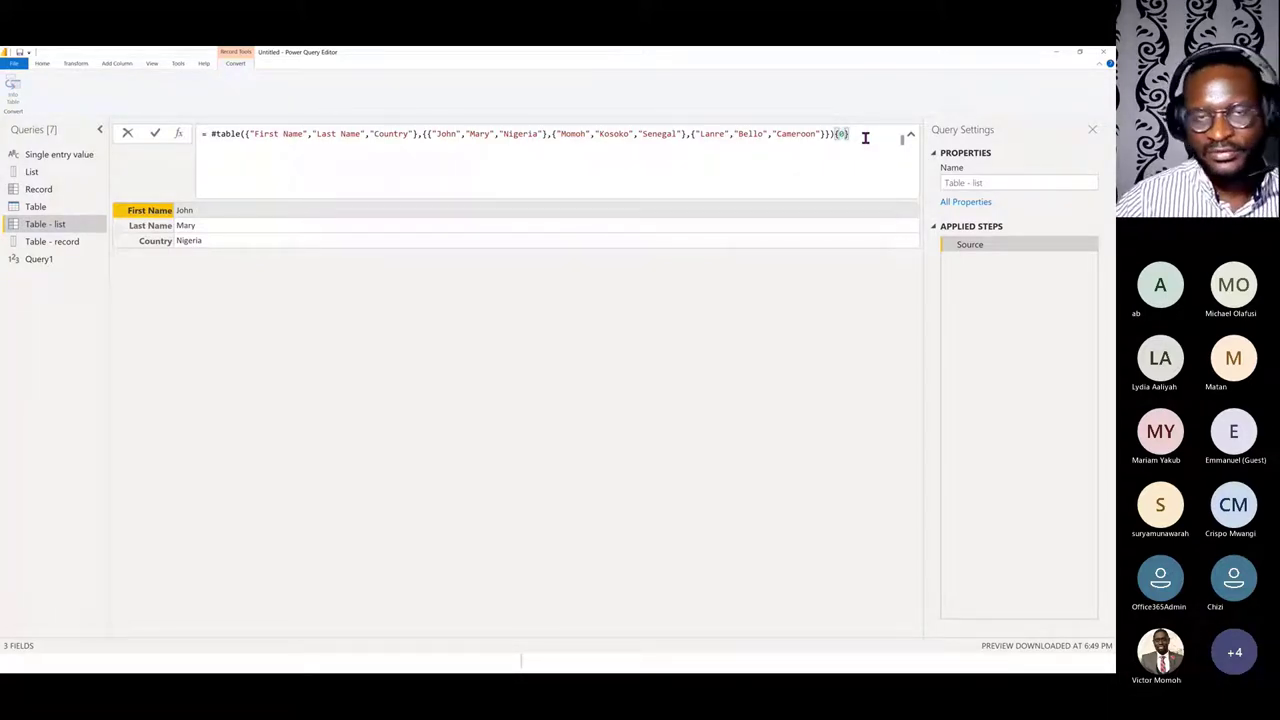
click(66, 254)
click(74, 241)
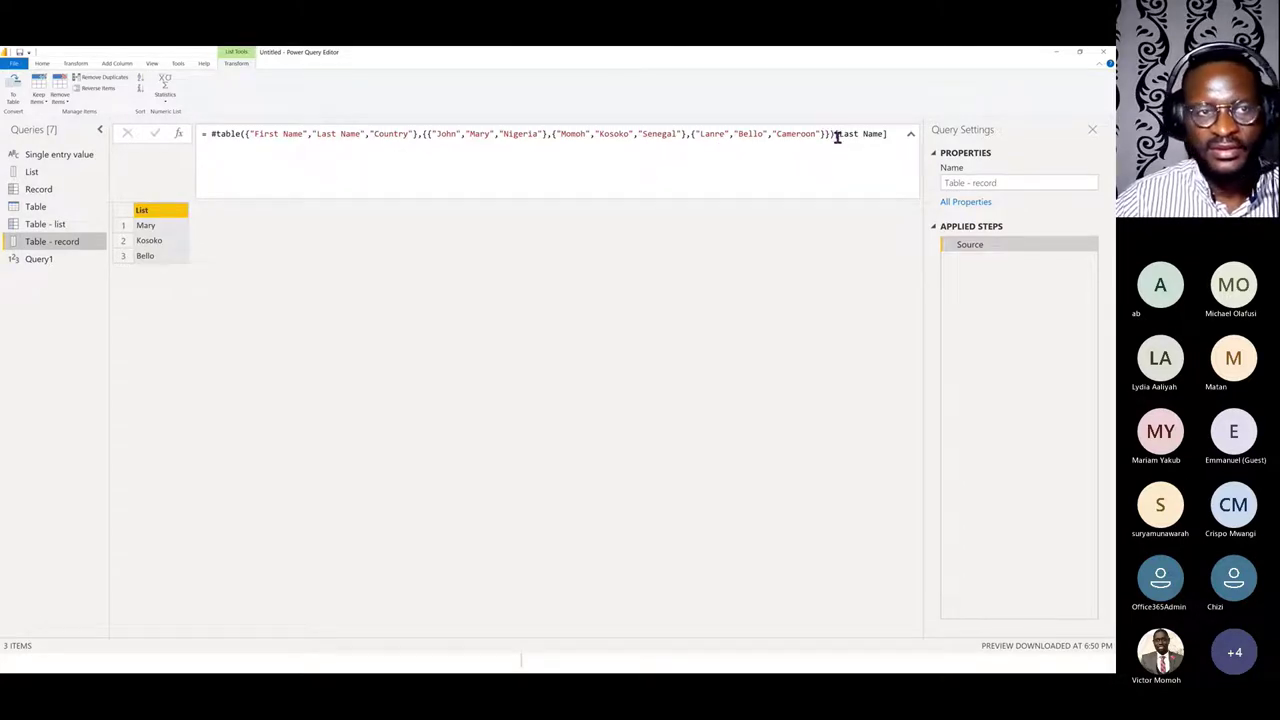
Highlight the [Last Name] field access in the formula, then switch to Query1.
mouse_move(835, 134)
mouse_down()
mouse_move(882, 132)
mouse_move(838, 133)
mouse_up()
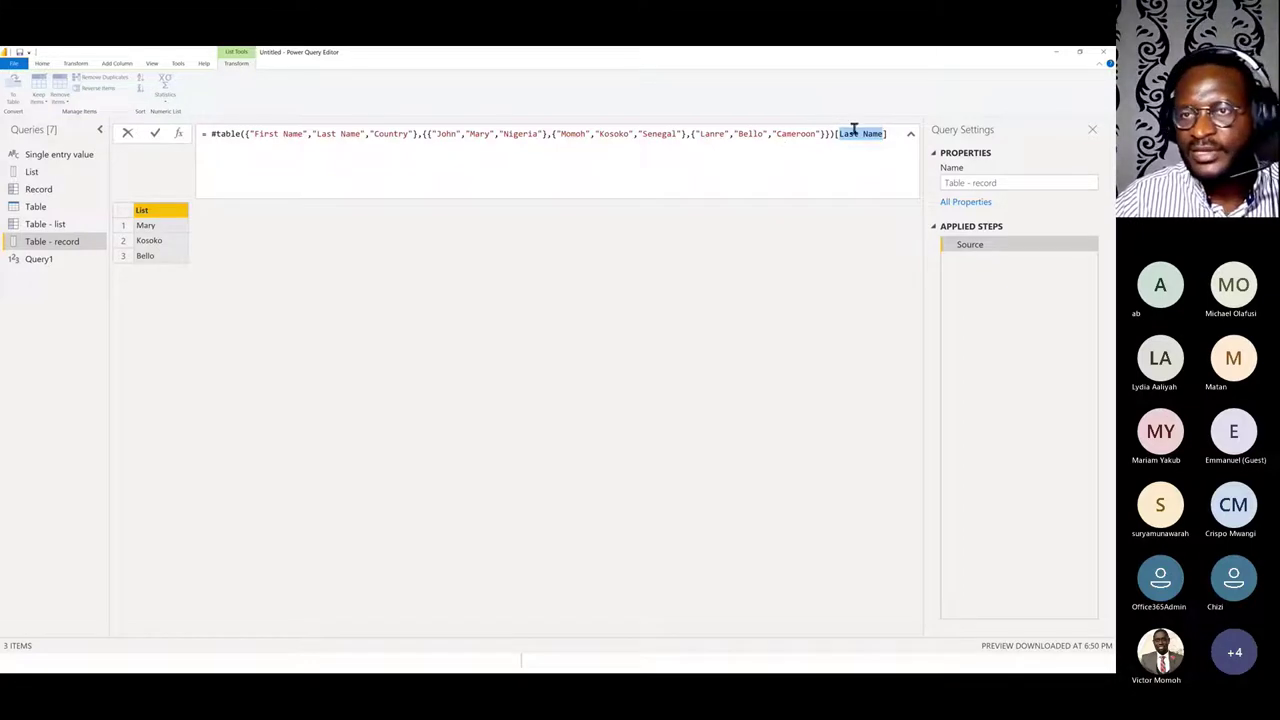
drag(887, 133, 833, 135)
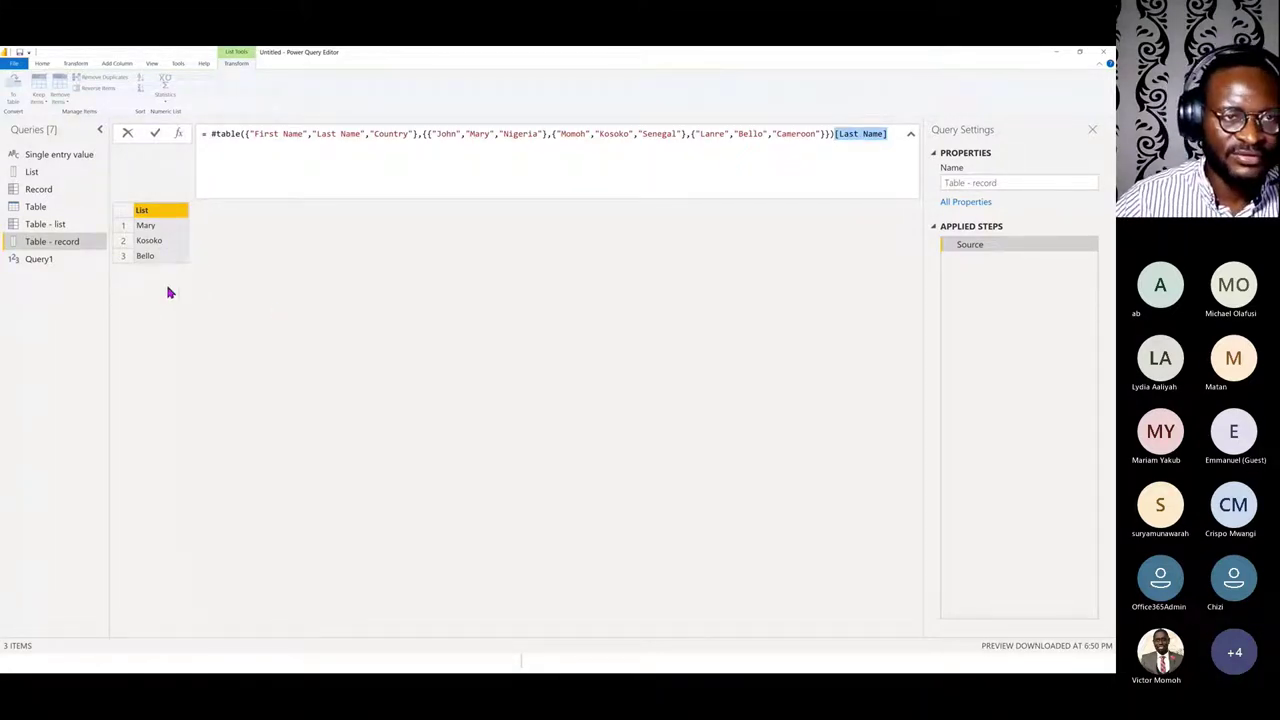
click(50, 262)
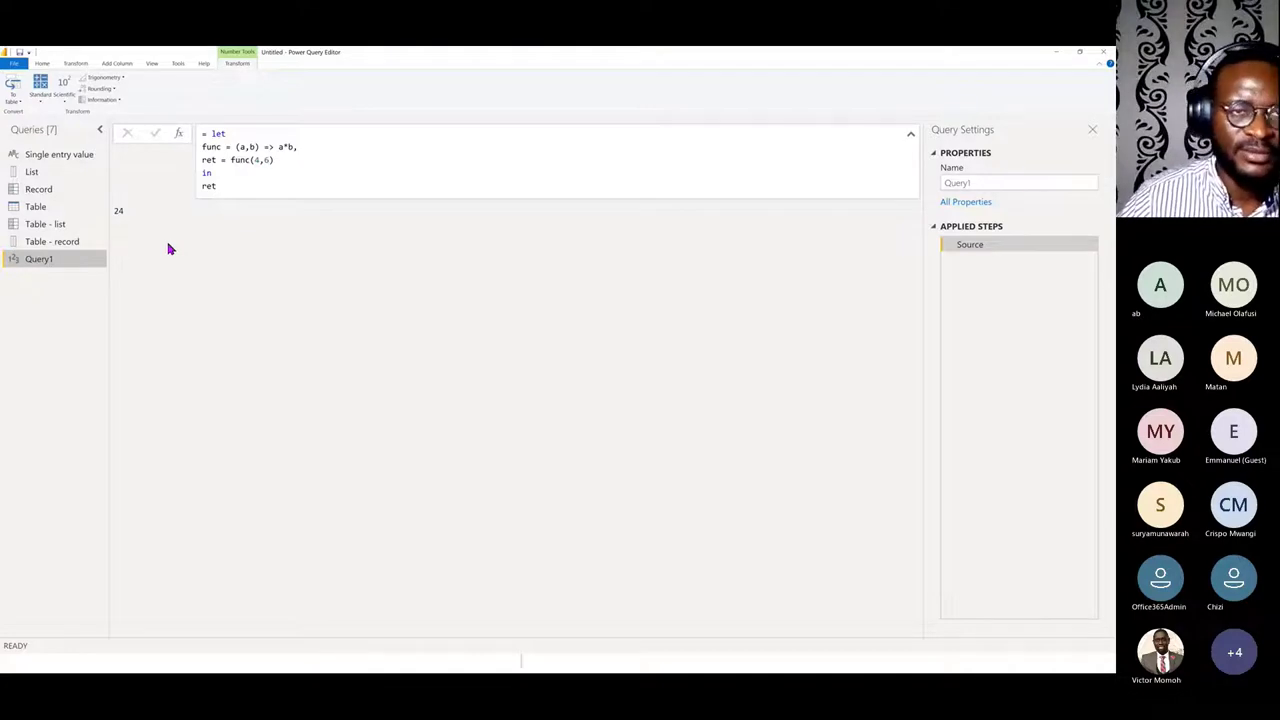
From the List query, create a new blank query via New Source and type =1..10.
click(38, 173)
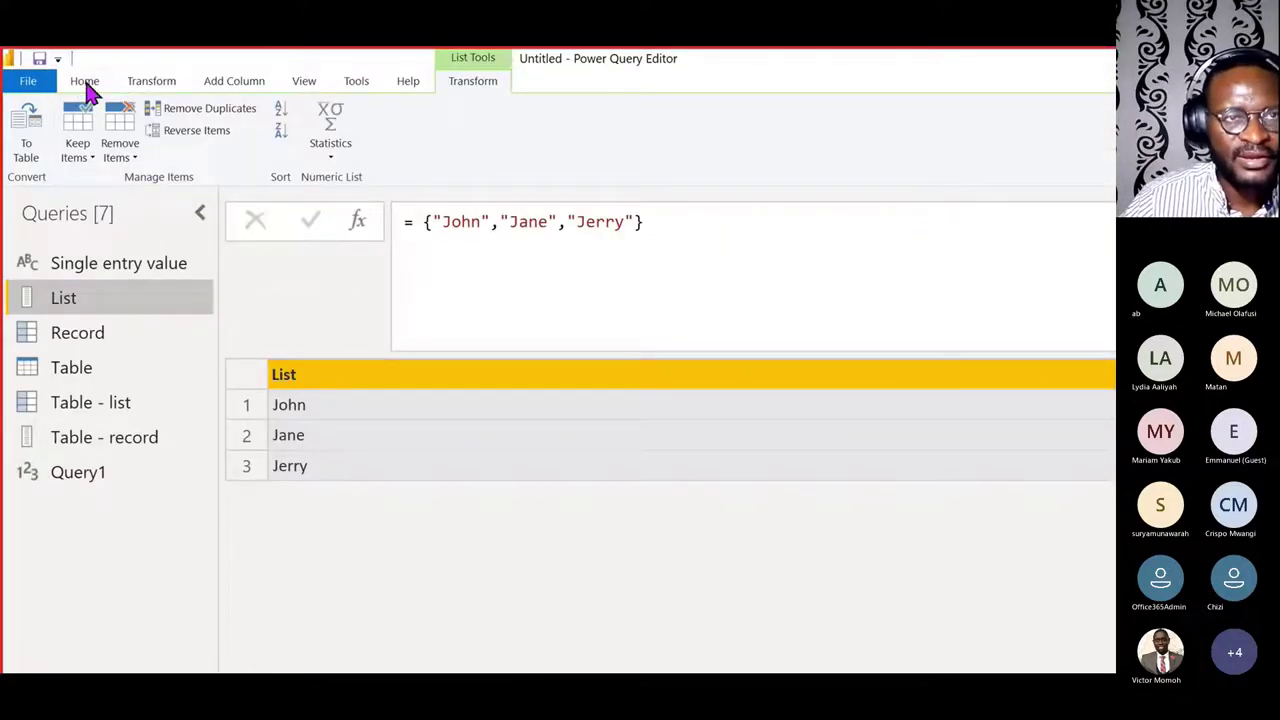
click(42, 64)
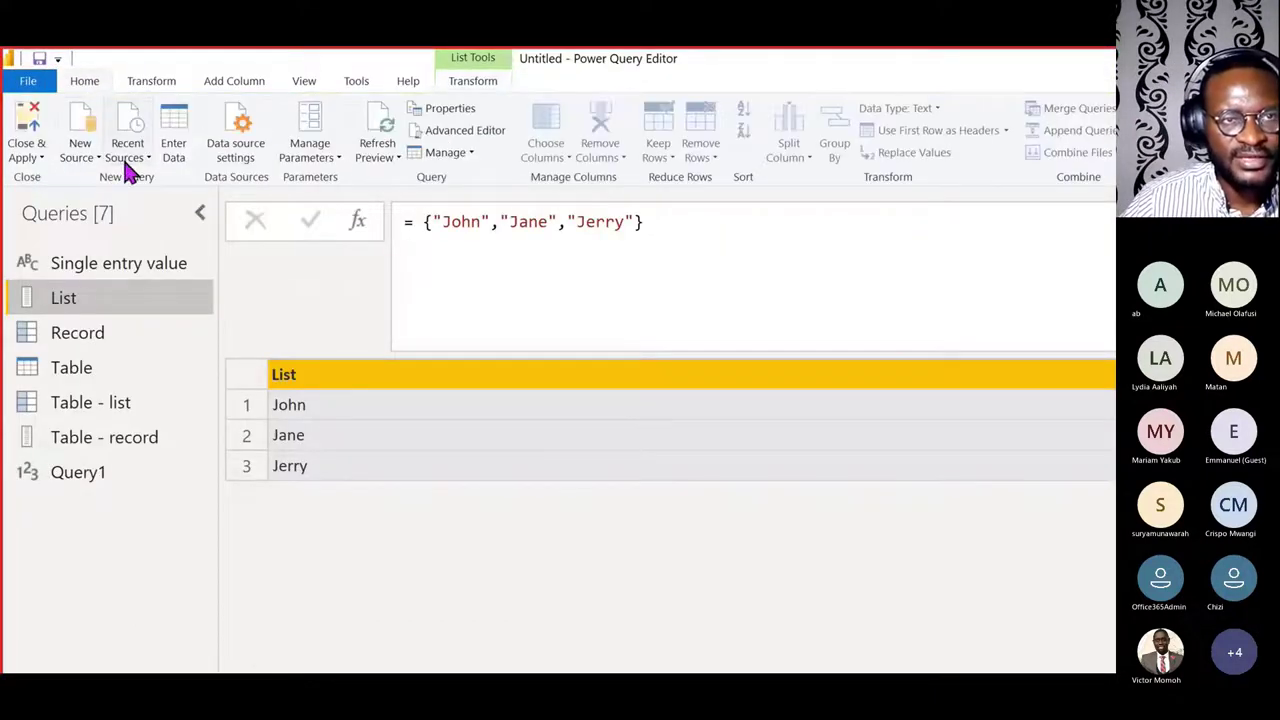
click(76, 153)
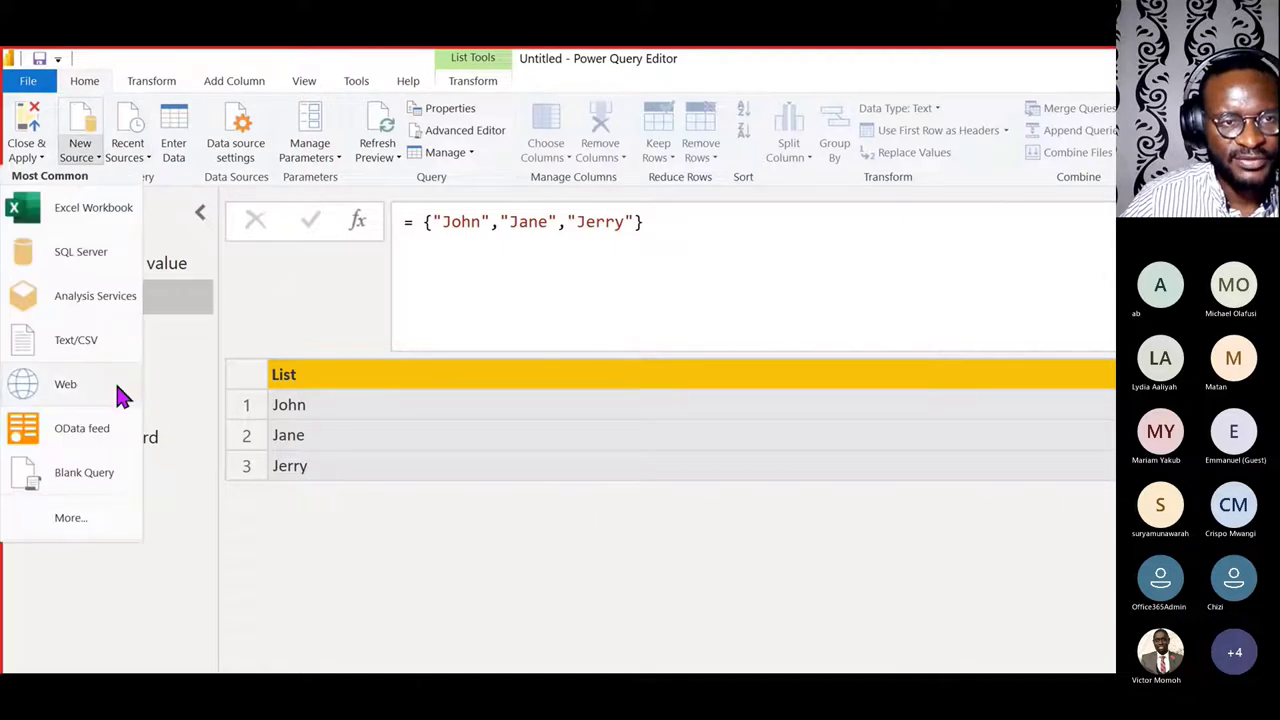
click(90, 466)
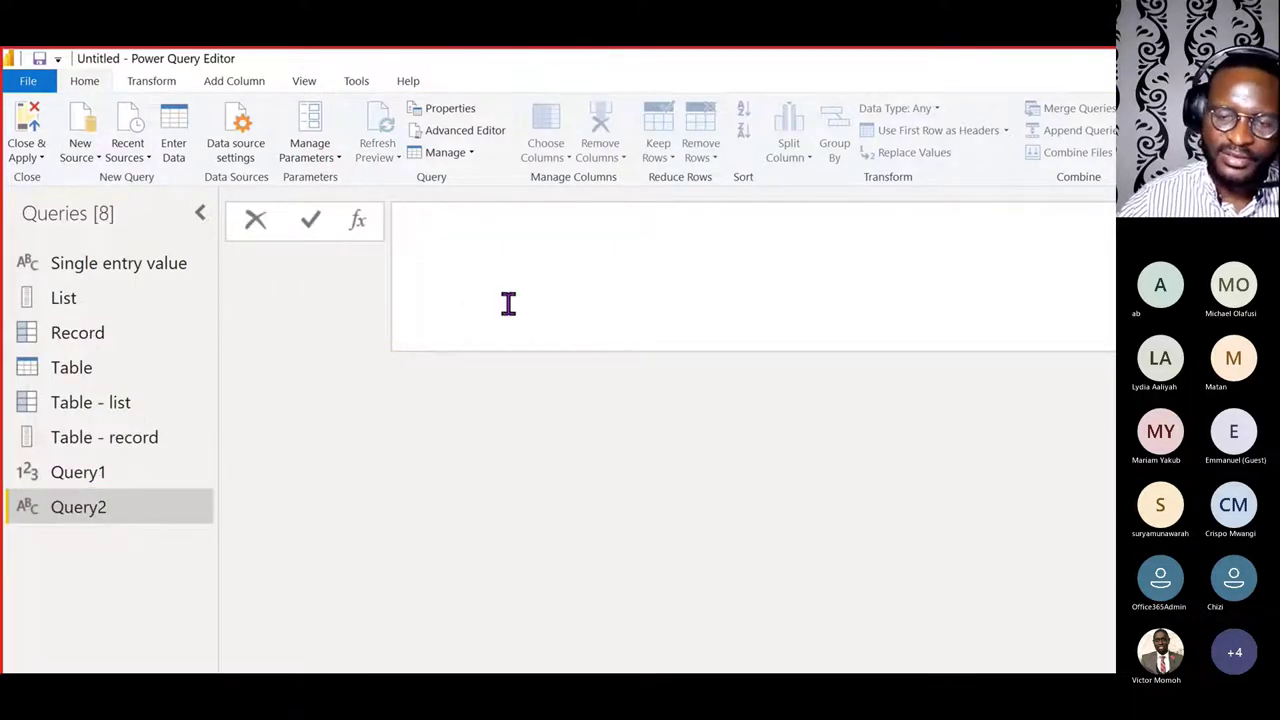
text(=)
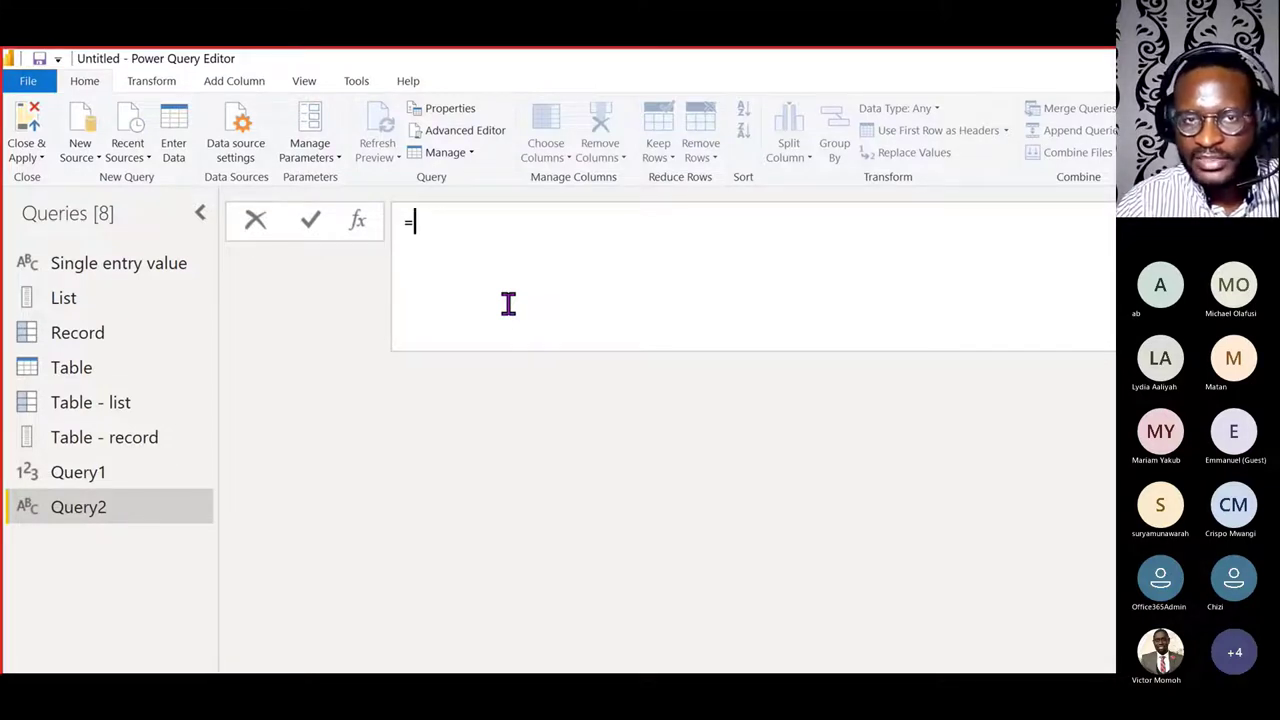
text(1..)
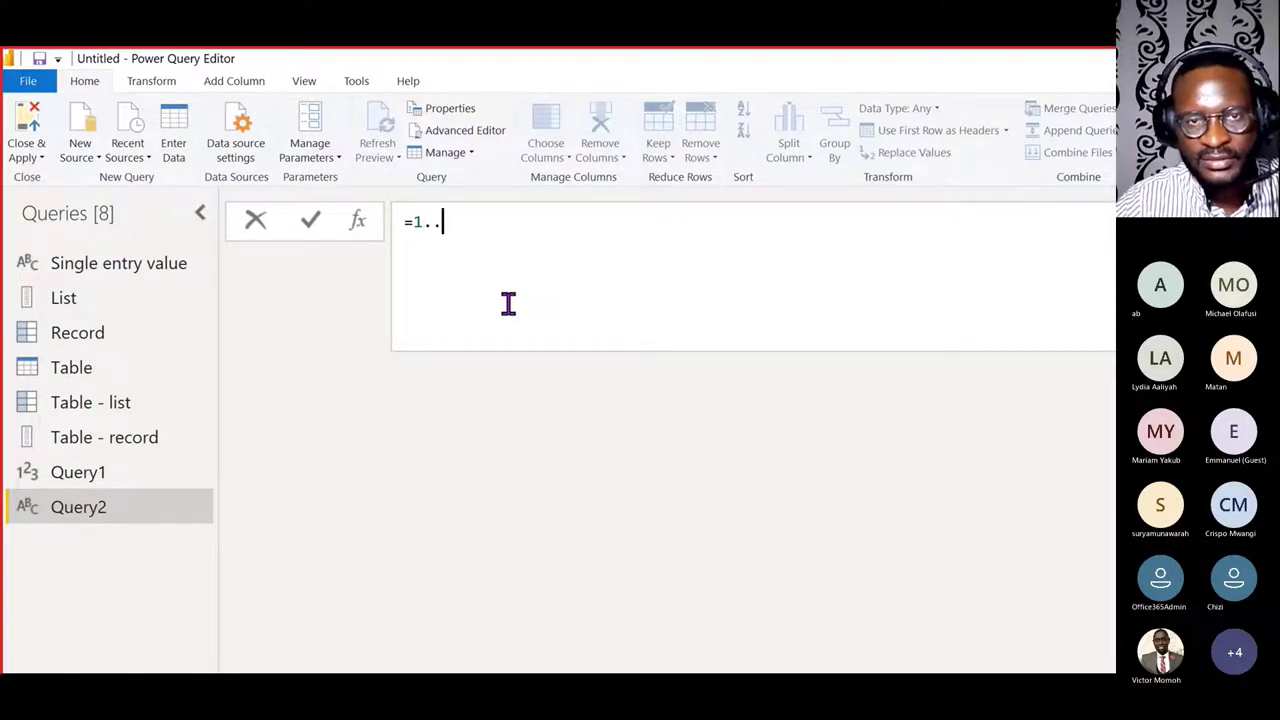
text(10)
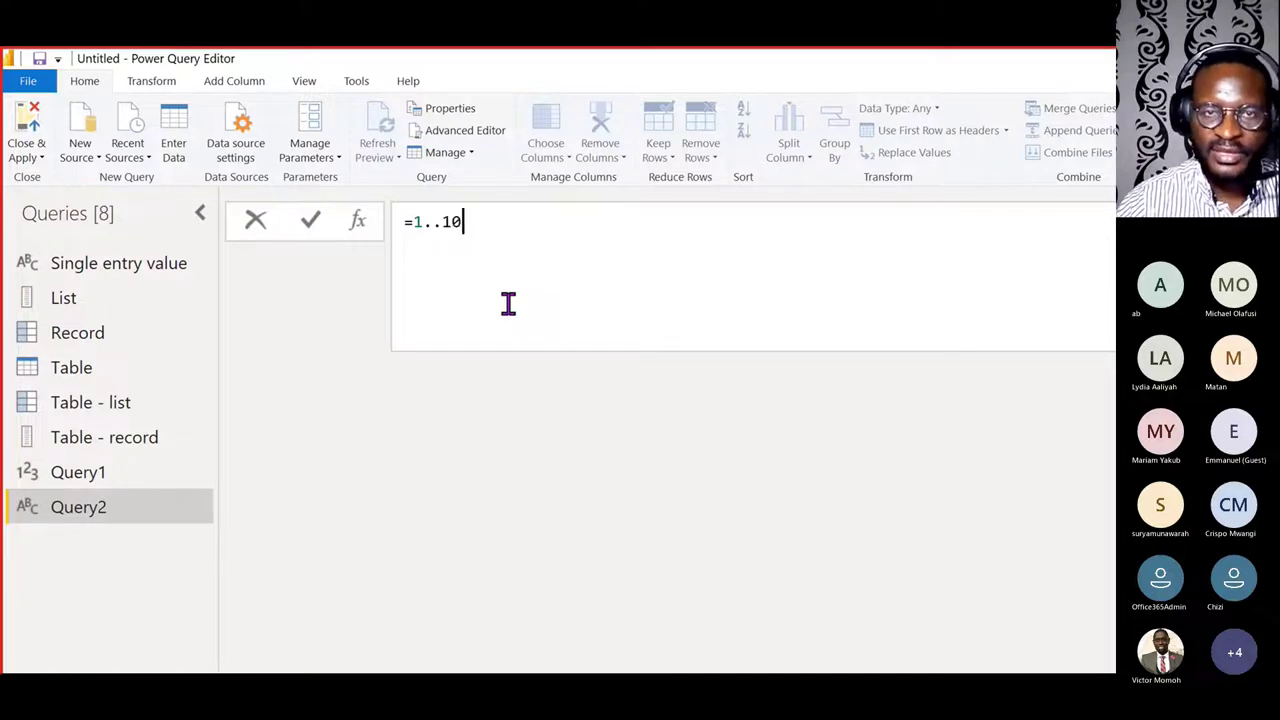
Commit 1..10, then remove the equals sign and recommit, yielding the date 1/10/2022.
click(318, 226)
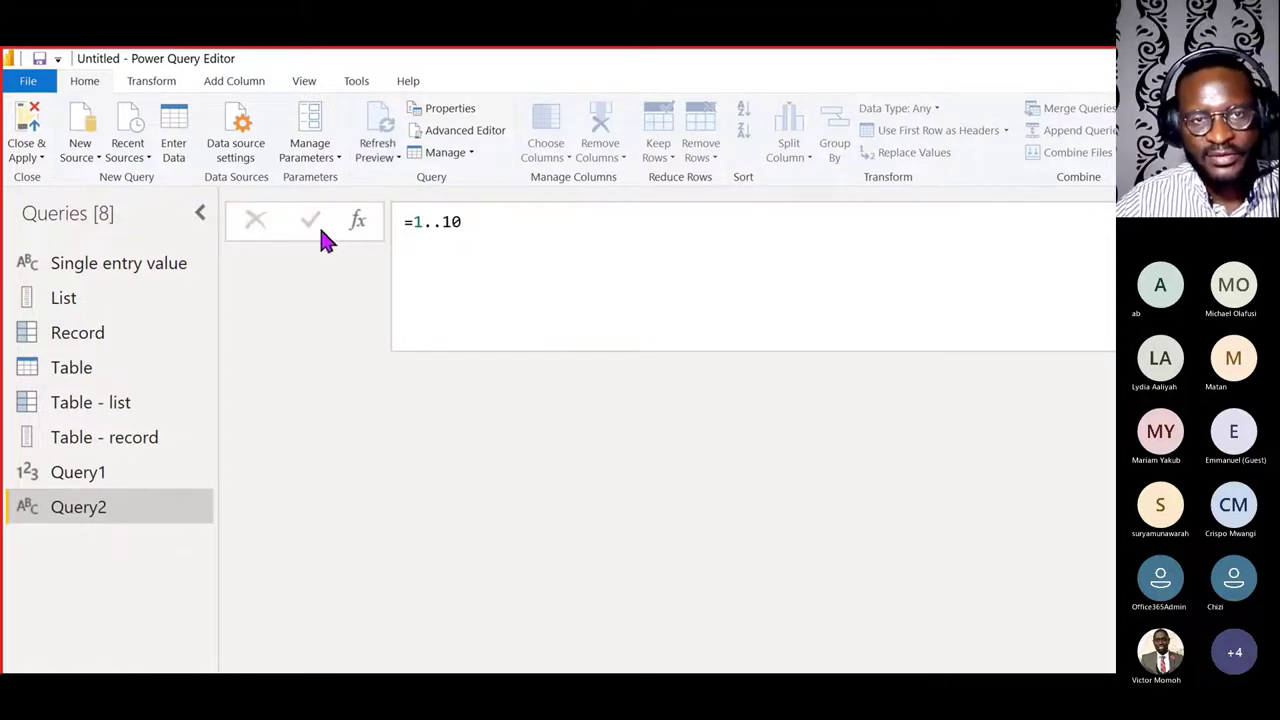
click(419, 222)
key(BackSpace)
key(BackSpace)
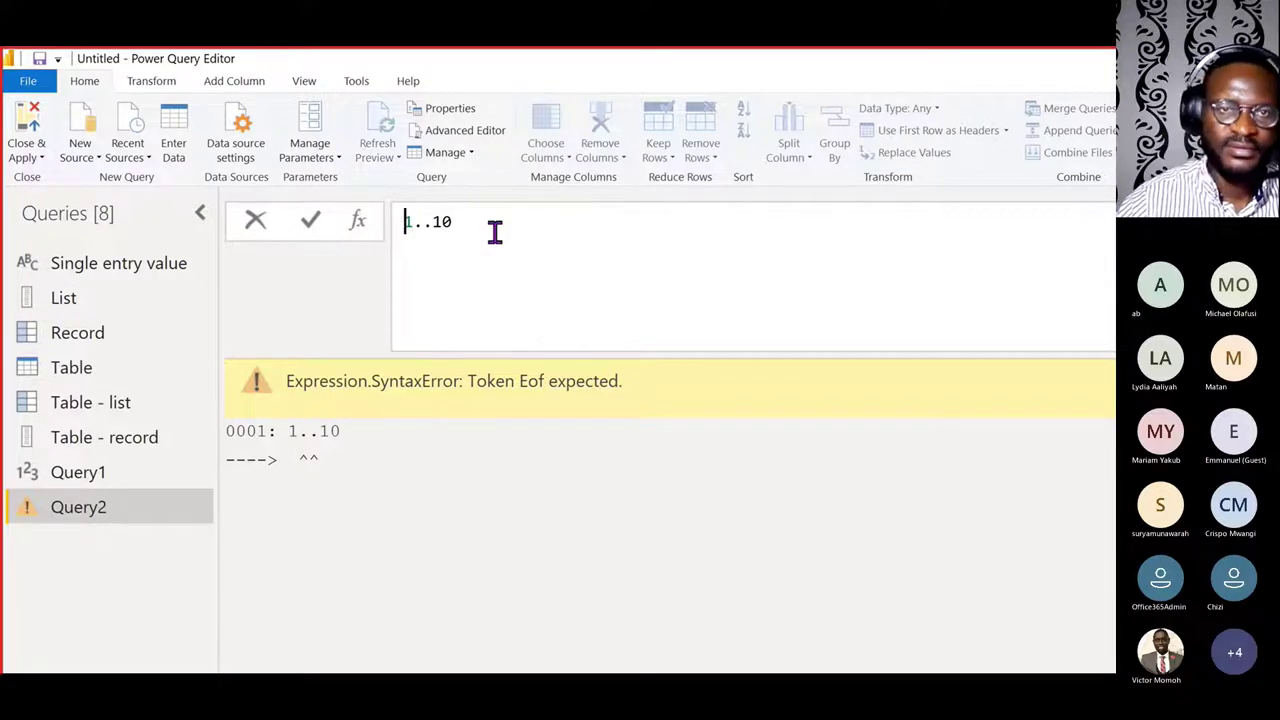
click(317, 222)
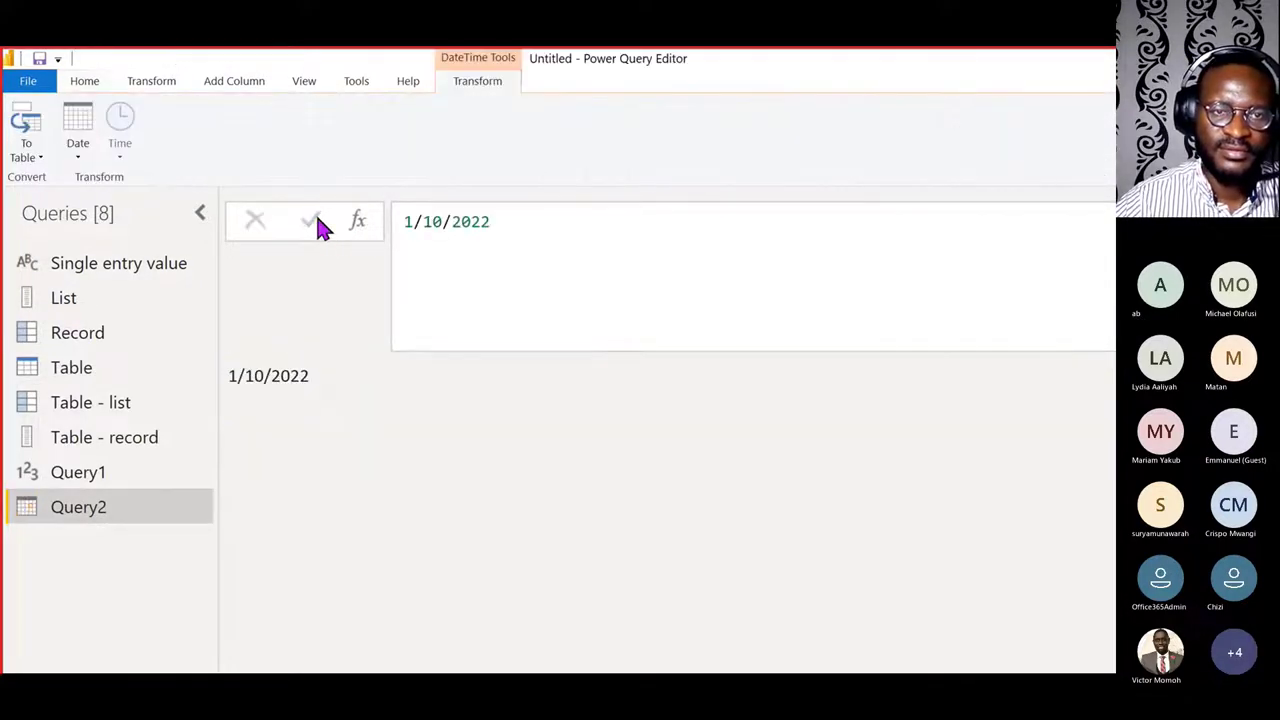
Select and delete the entire 1/10/2022 formula text.
click(404, 221)
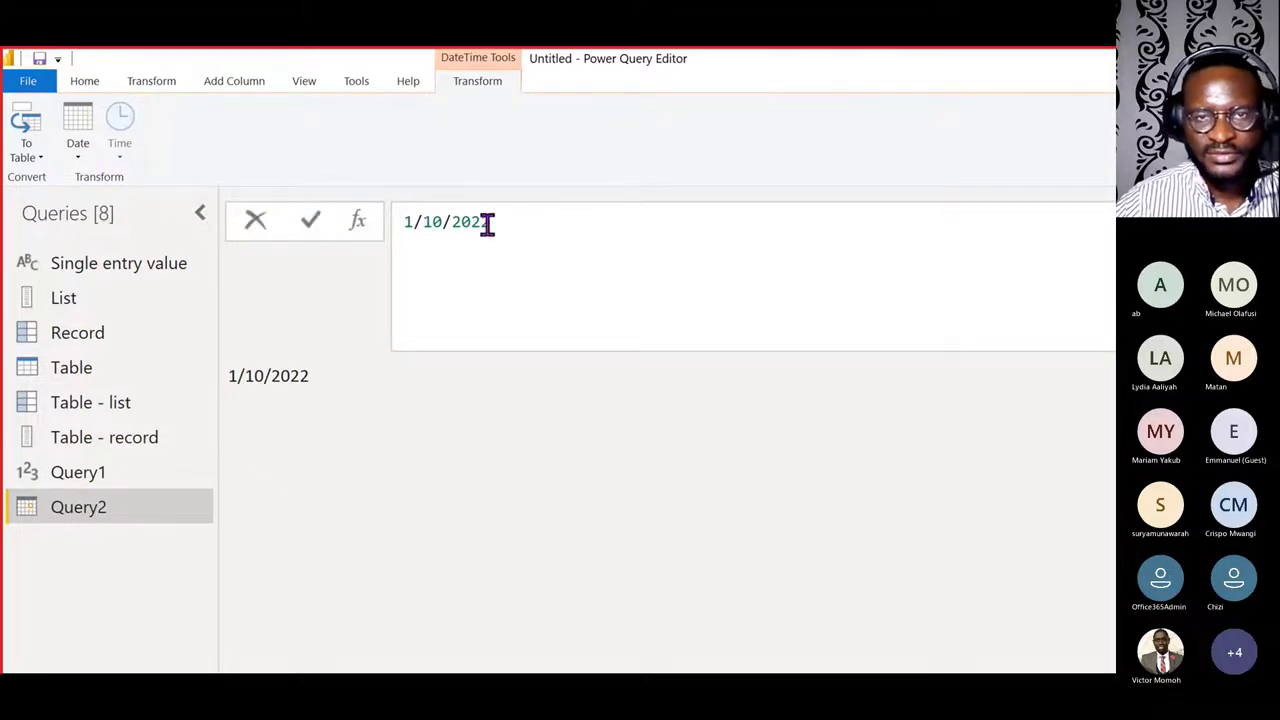
drag(494, 223, 384, 228)
key(BackSpace)
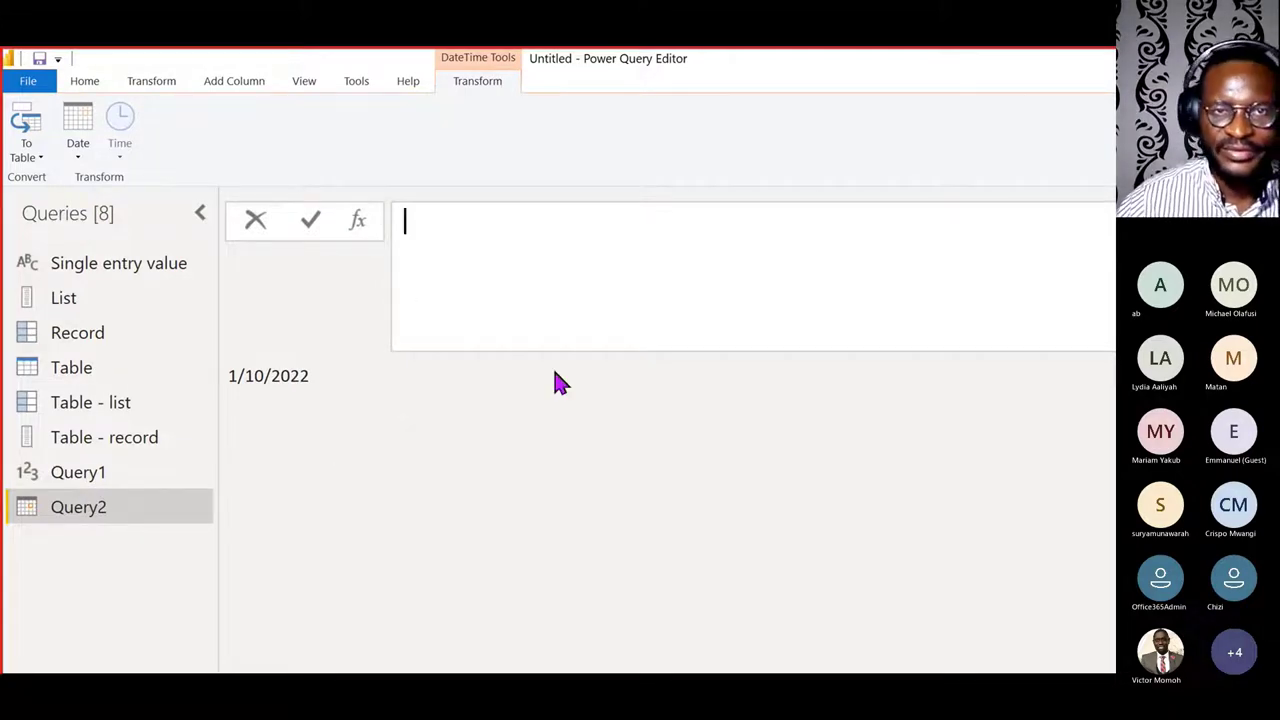
Enter the formula = {1..10} so Query2 returns a list of numbers 1 through 10.
text({0)
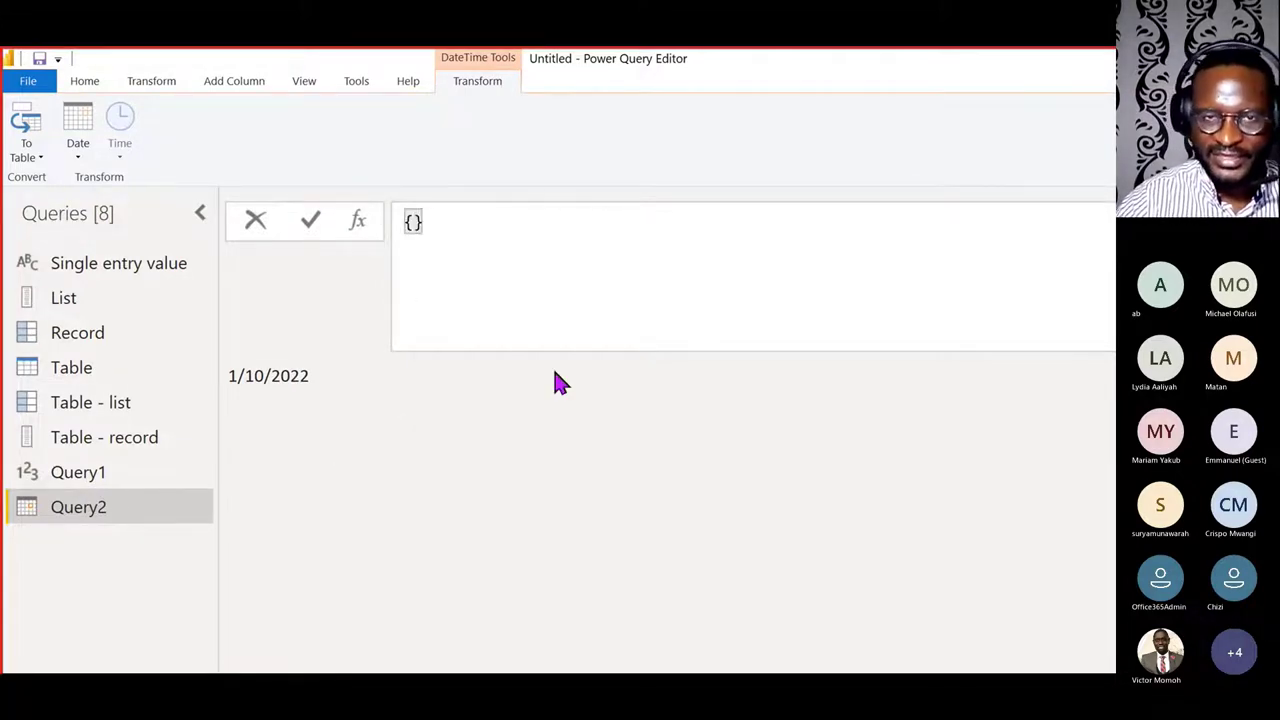
text(..)
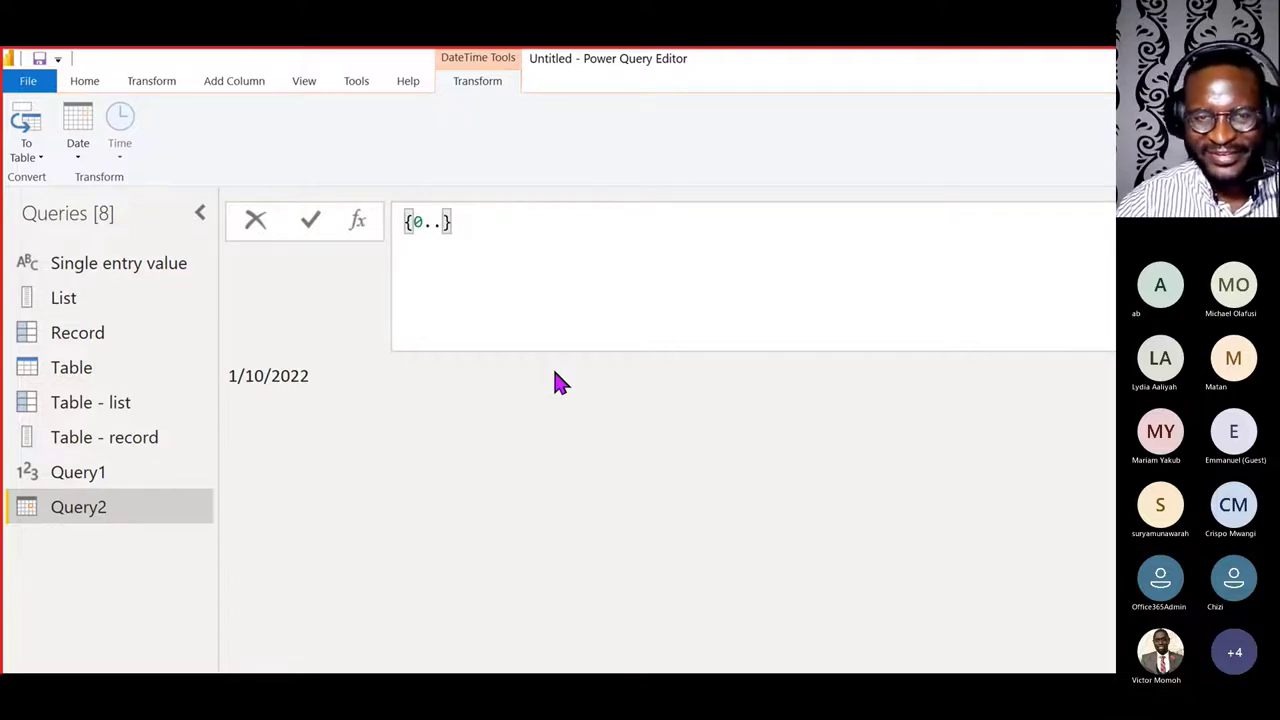
key(BackSpace)
key(BackSpace)
key(BackSpace)
text(1..)
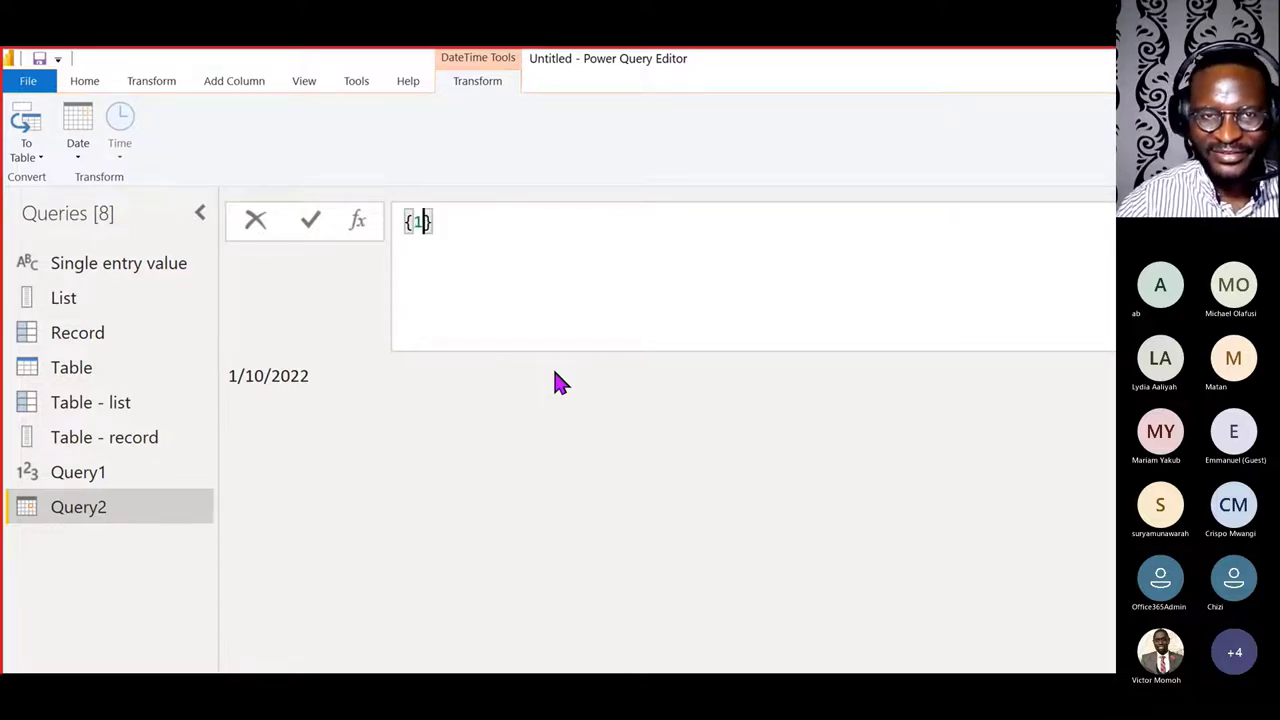
text(10)
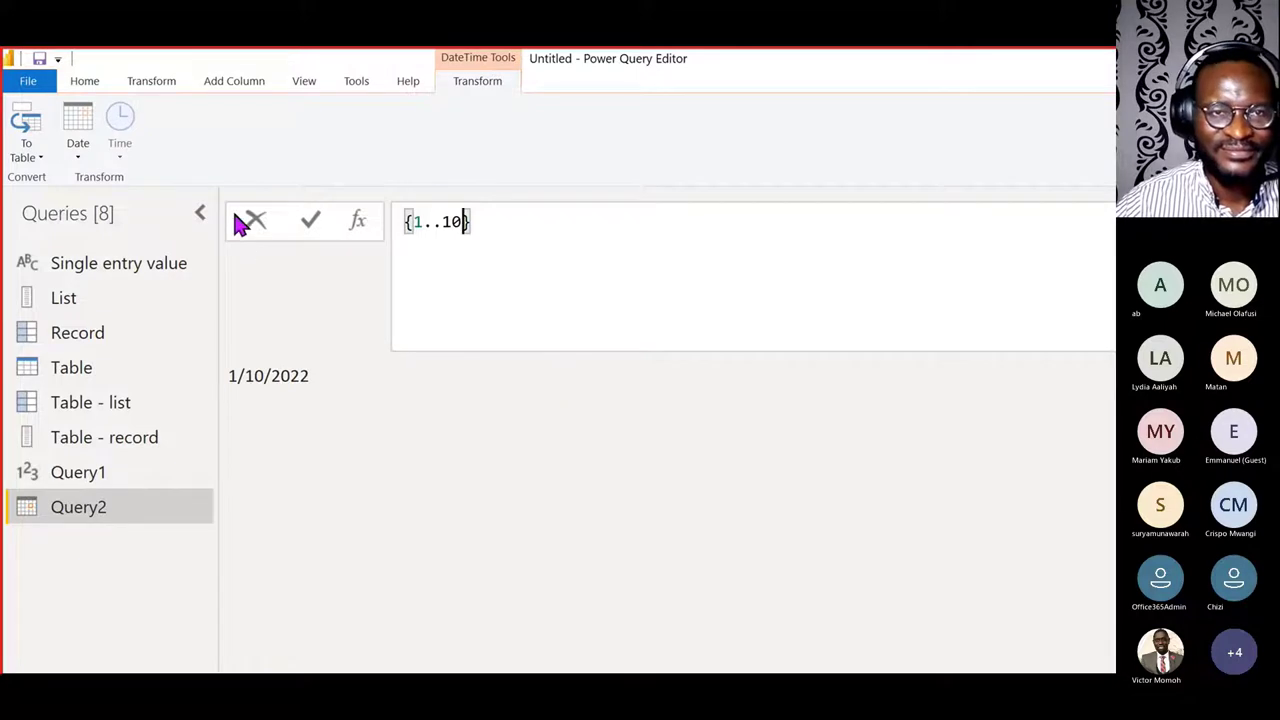
click(310, 221)
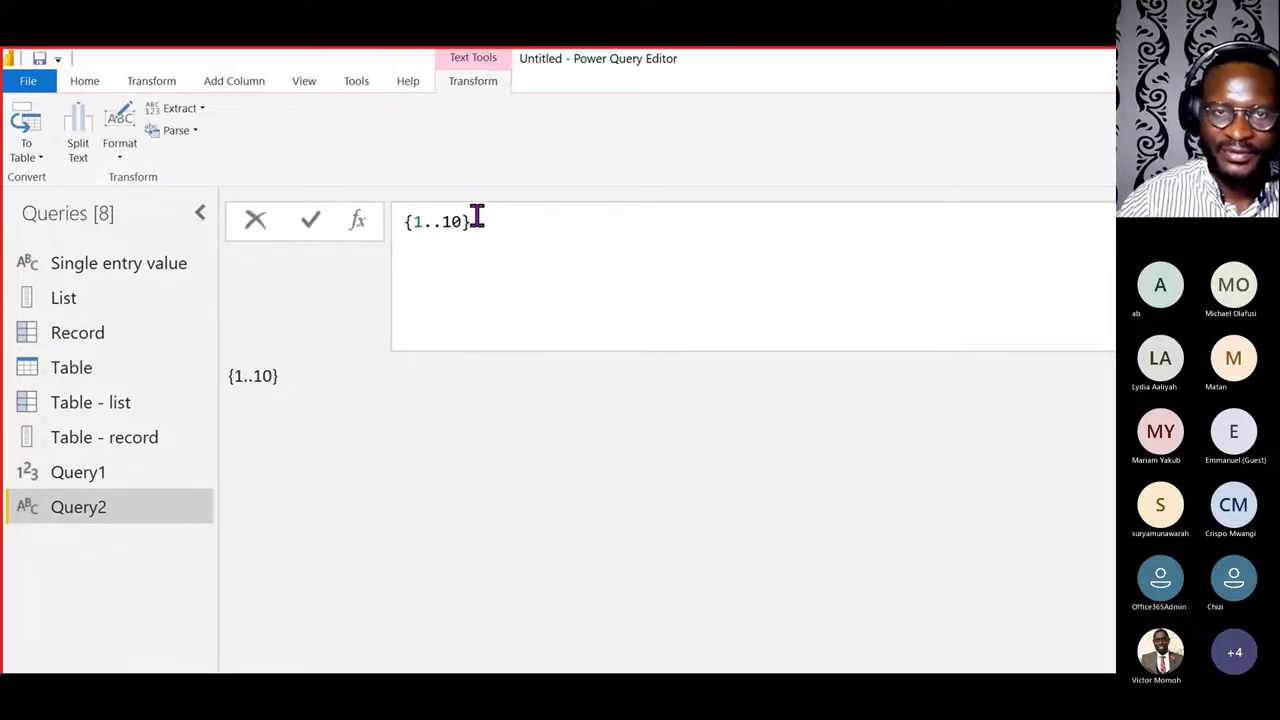
click(404, 221)
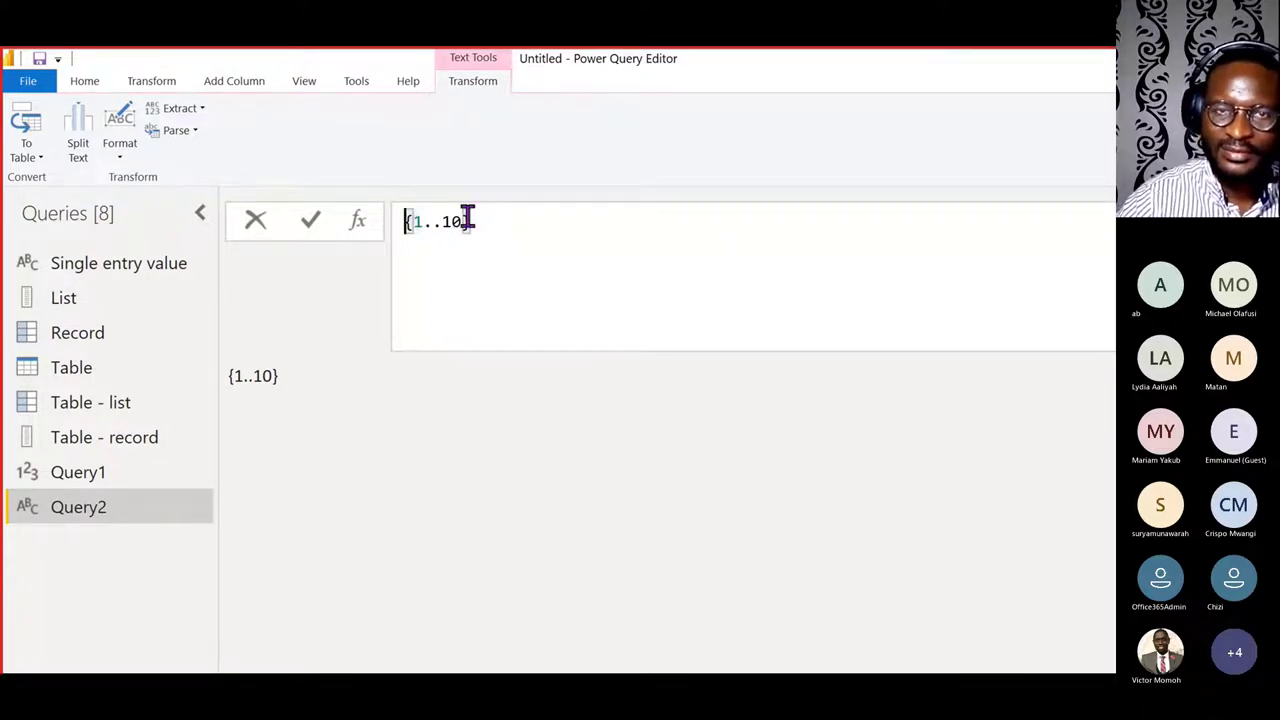
text(=)
click(306, 224)
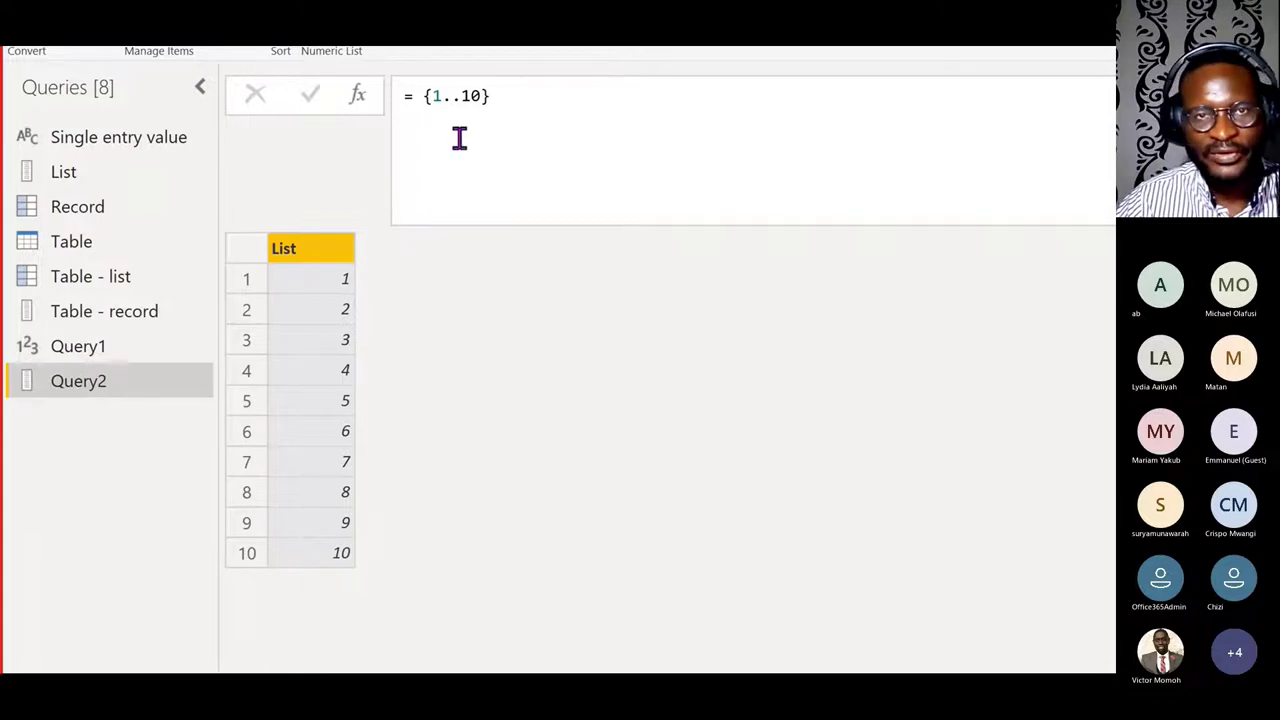
Select the {1..10} list expression in the formula and refocus the editor.
click(495, 97)
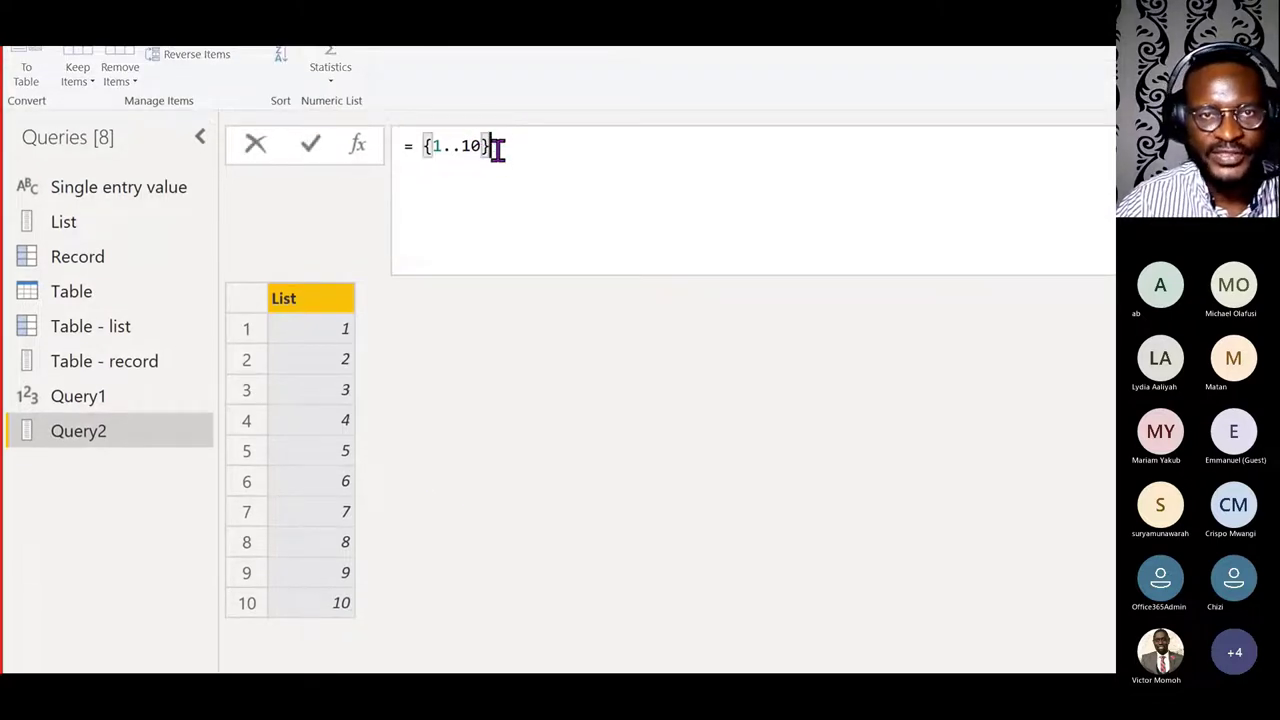
drag(495, 147, 423, 147)
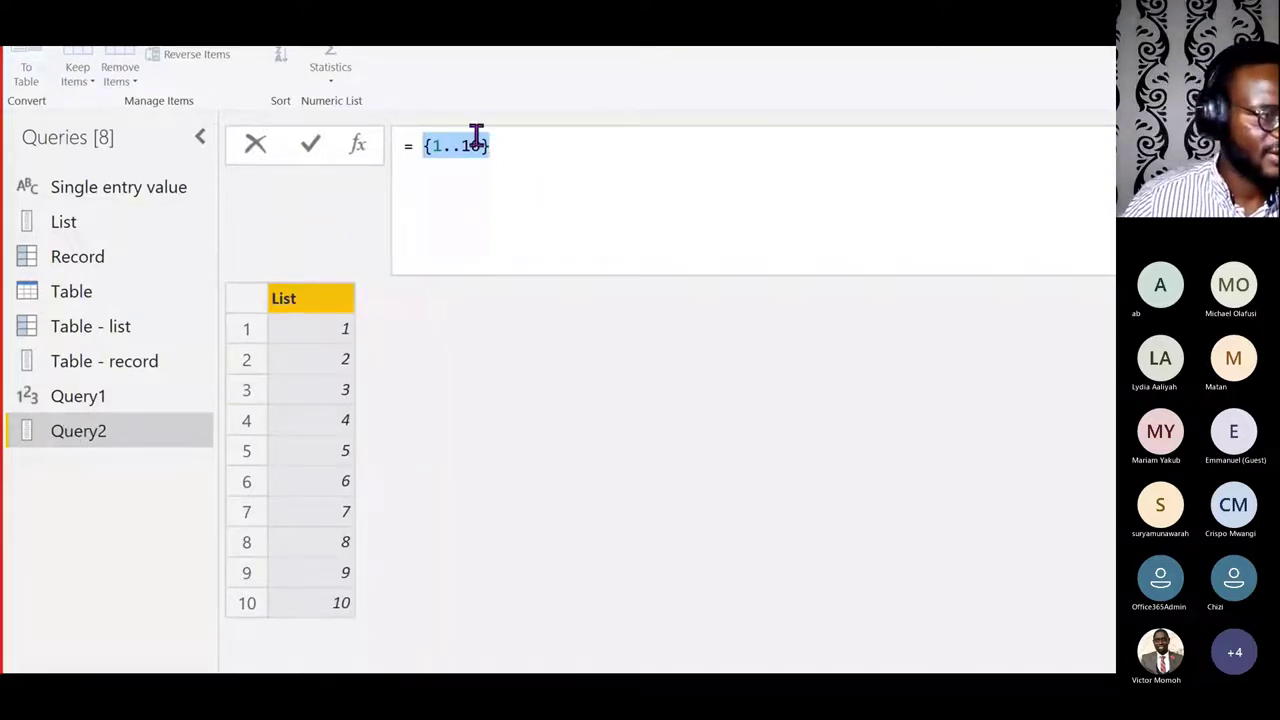
drag(178, 47, 178, 60)
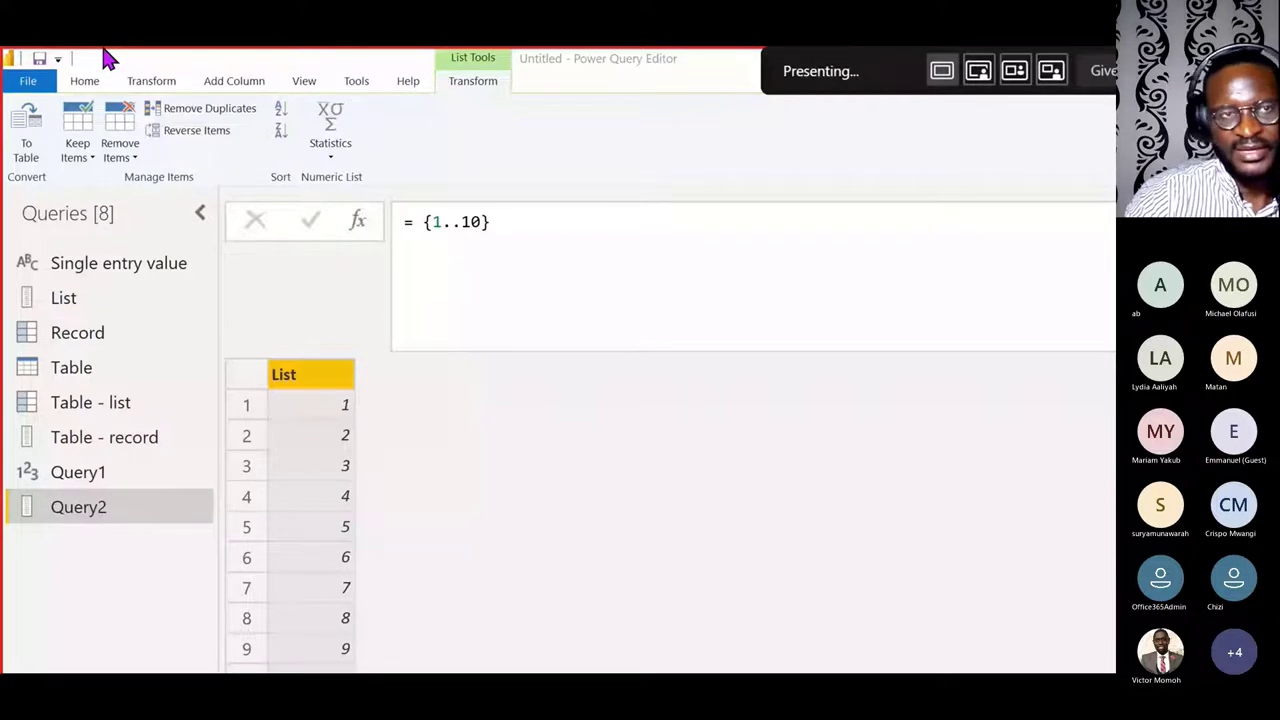
click(53, 52)
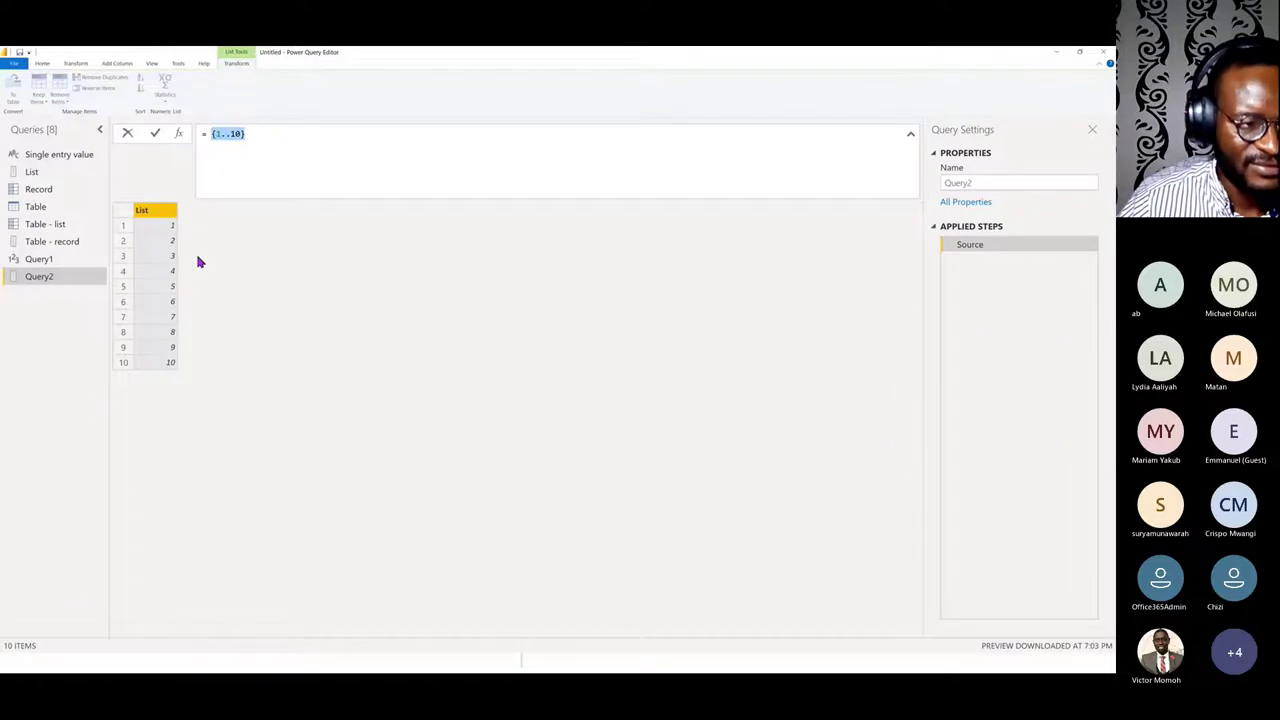
Change the range to {2018..2022} so Query2 lists the years 2018 through 2022.
click(217, 133)
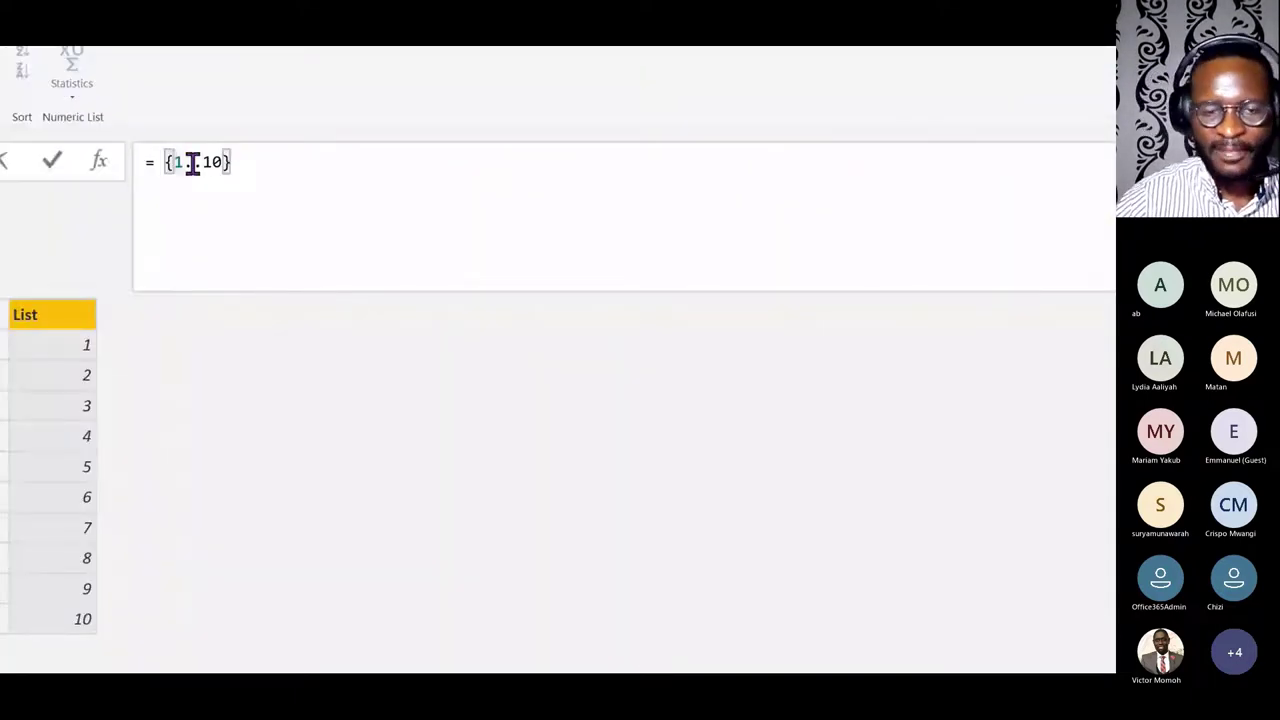
text(20)
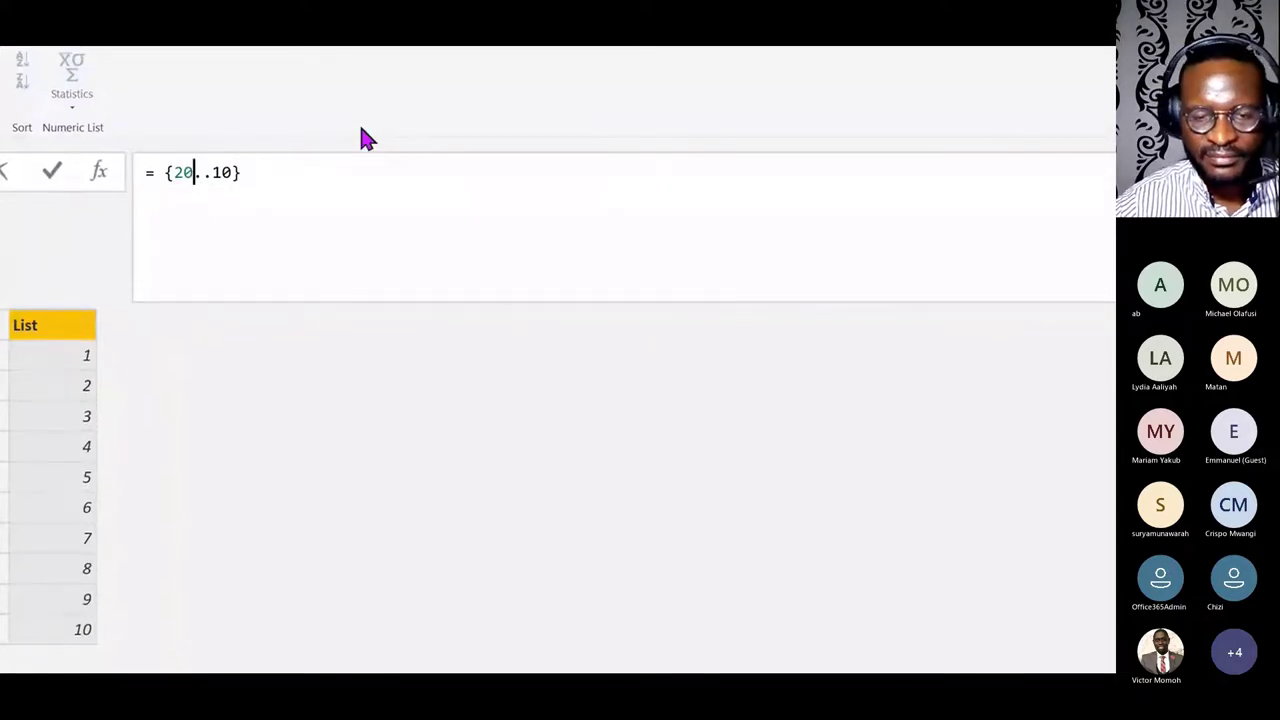
text(1)
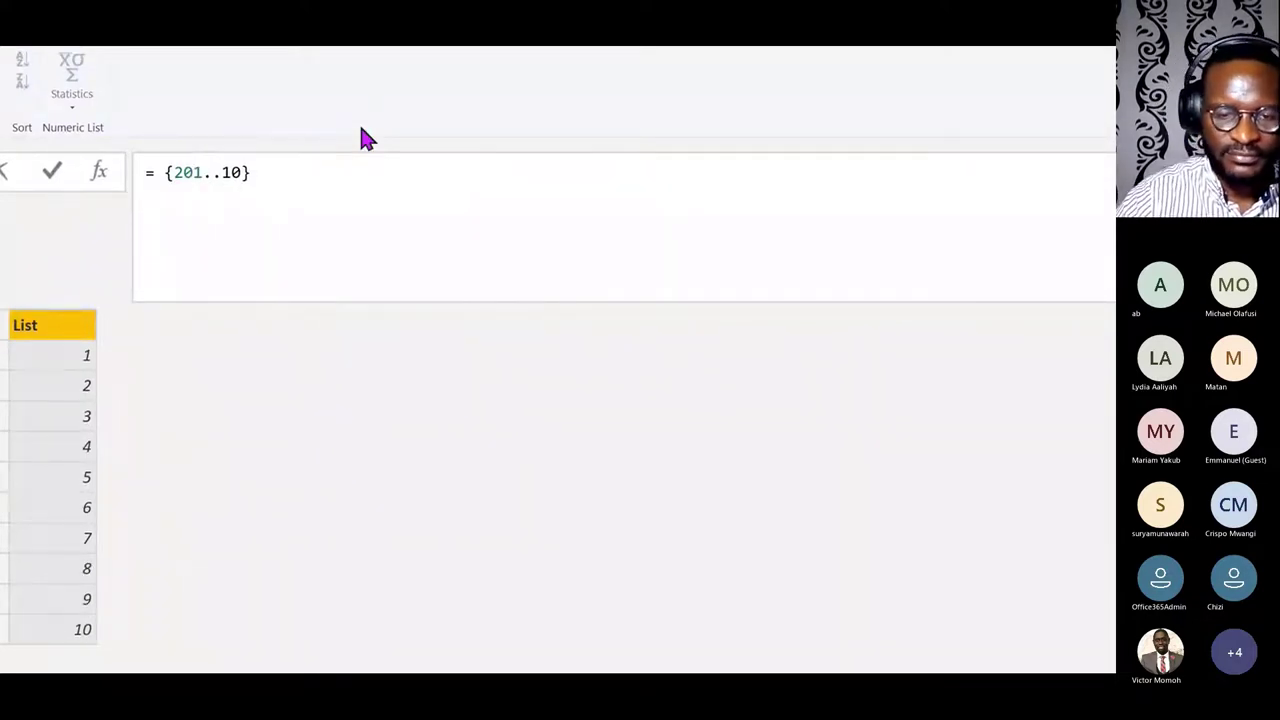
text(8)
key(Right)
key(Right)
key(Right)
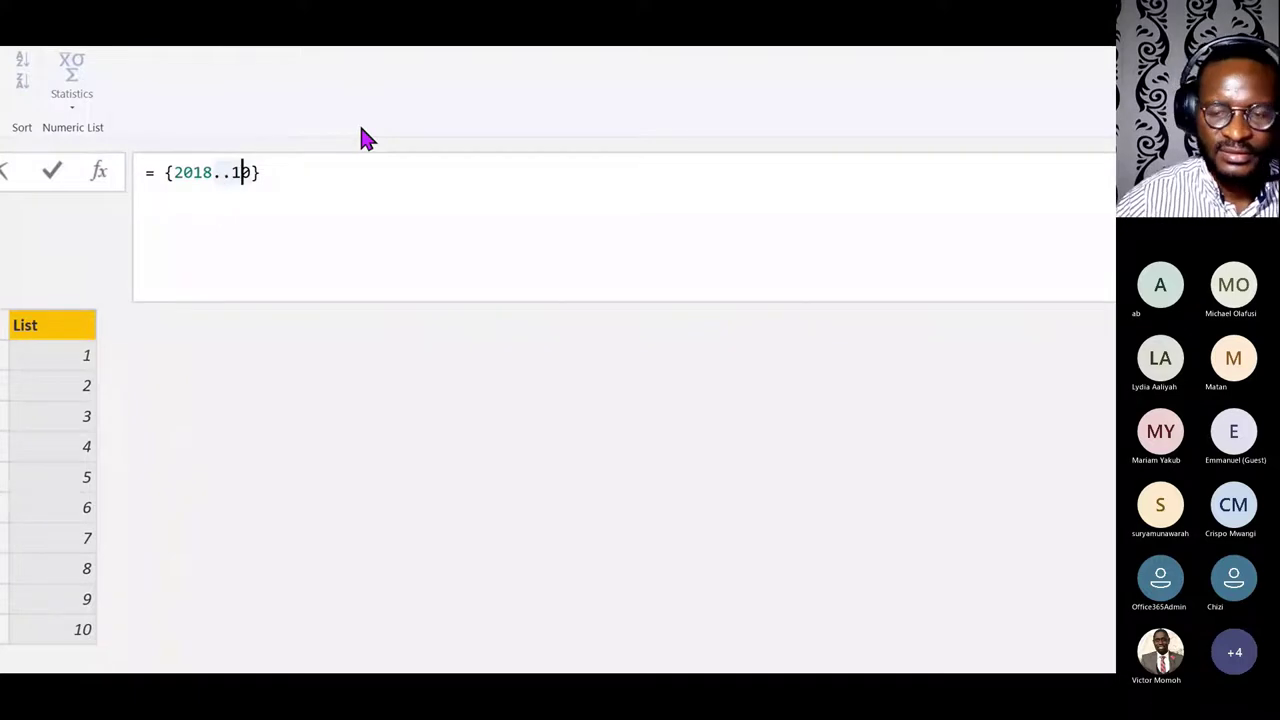
key(Right)
key(BackSpace)
key(BackSpace)
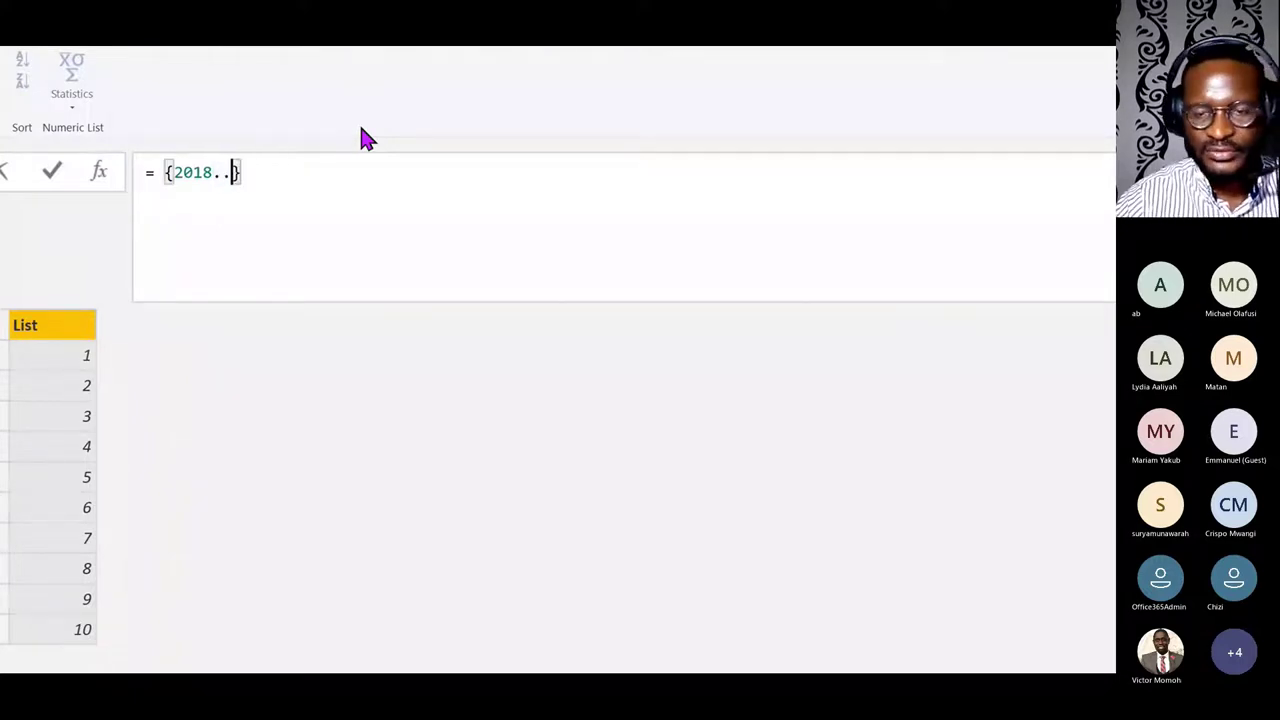
text(2022)
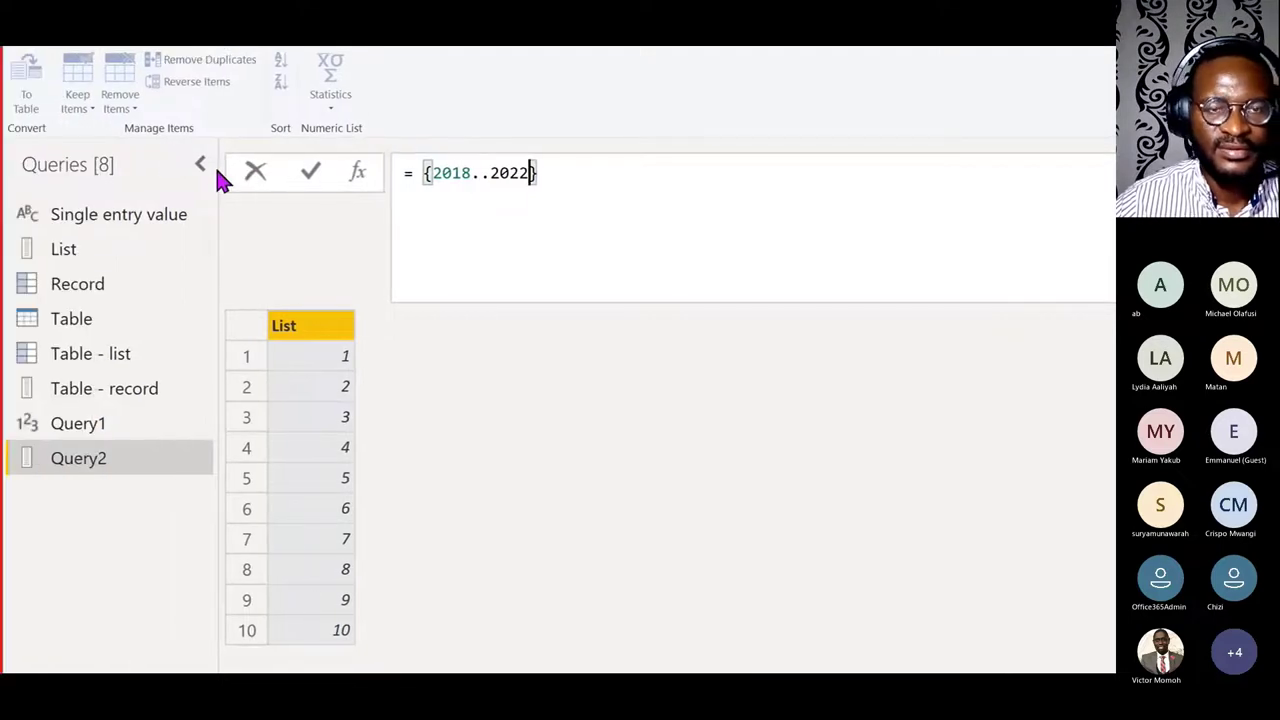
key(Return)
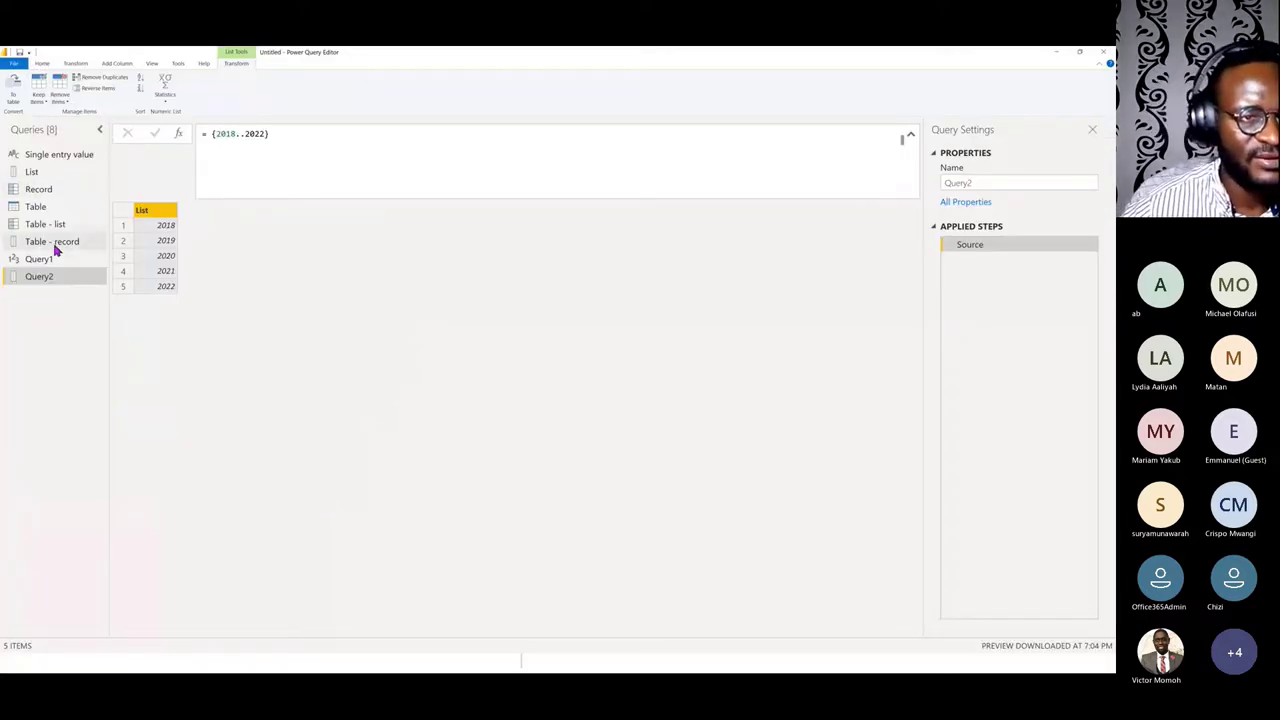
Cycle through the Record, List, Single entry value, Table and Table - list queries, ending on Table - record.
click(55, 190)
click(53, 171)
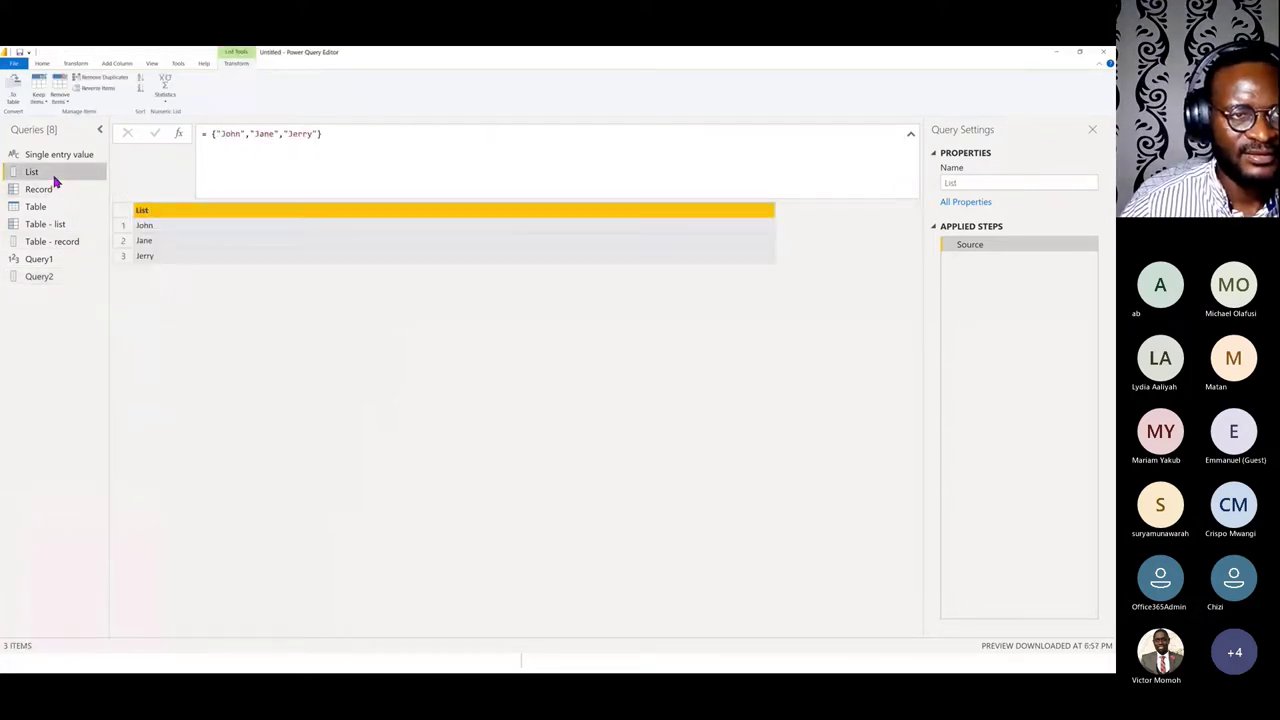
click(58, 156)
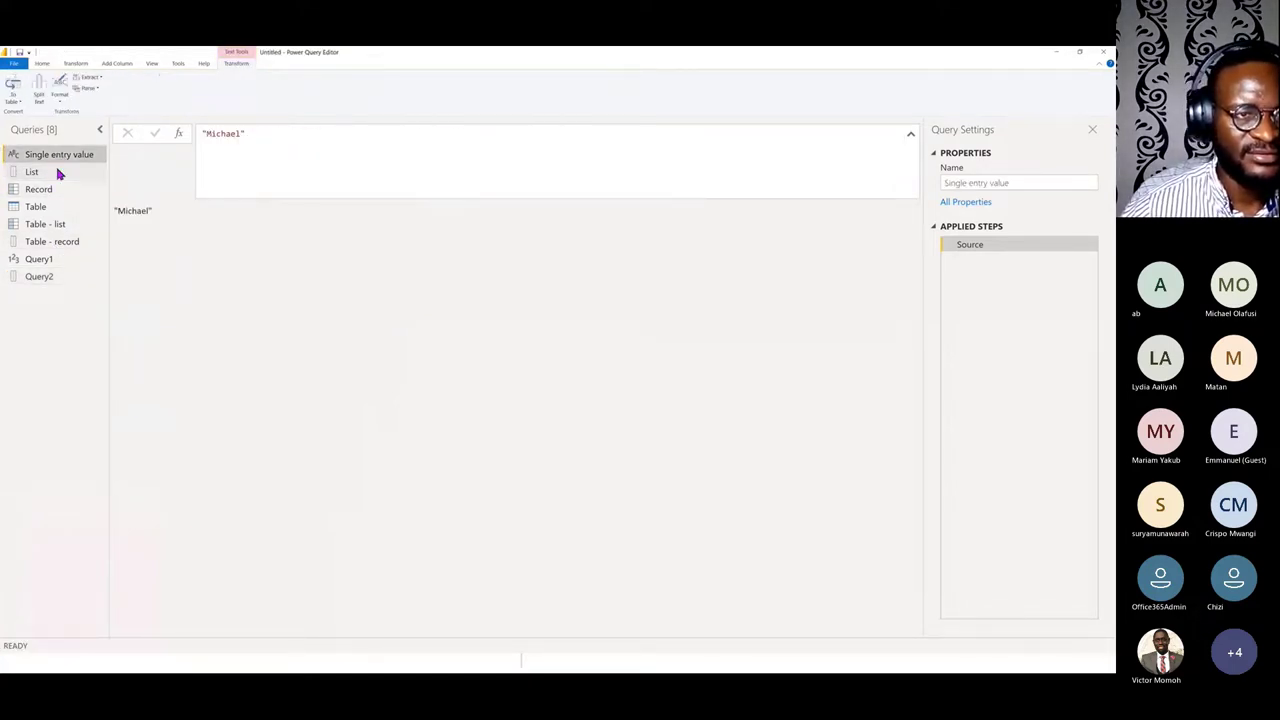
click(54, 172)
click(53, 190)
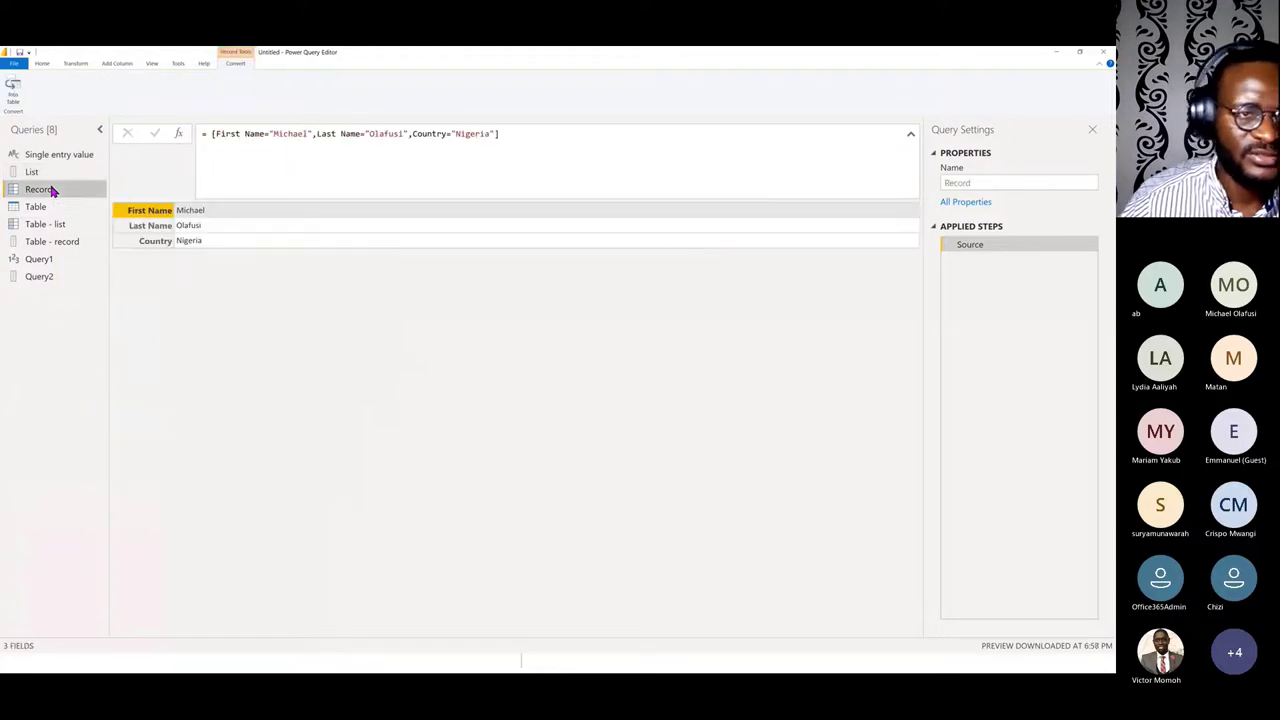
click(50, 205)
click(45, 225)
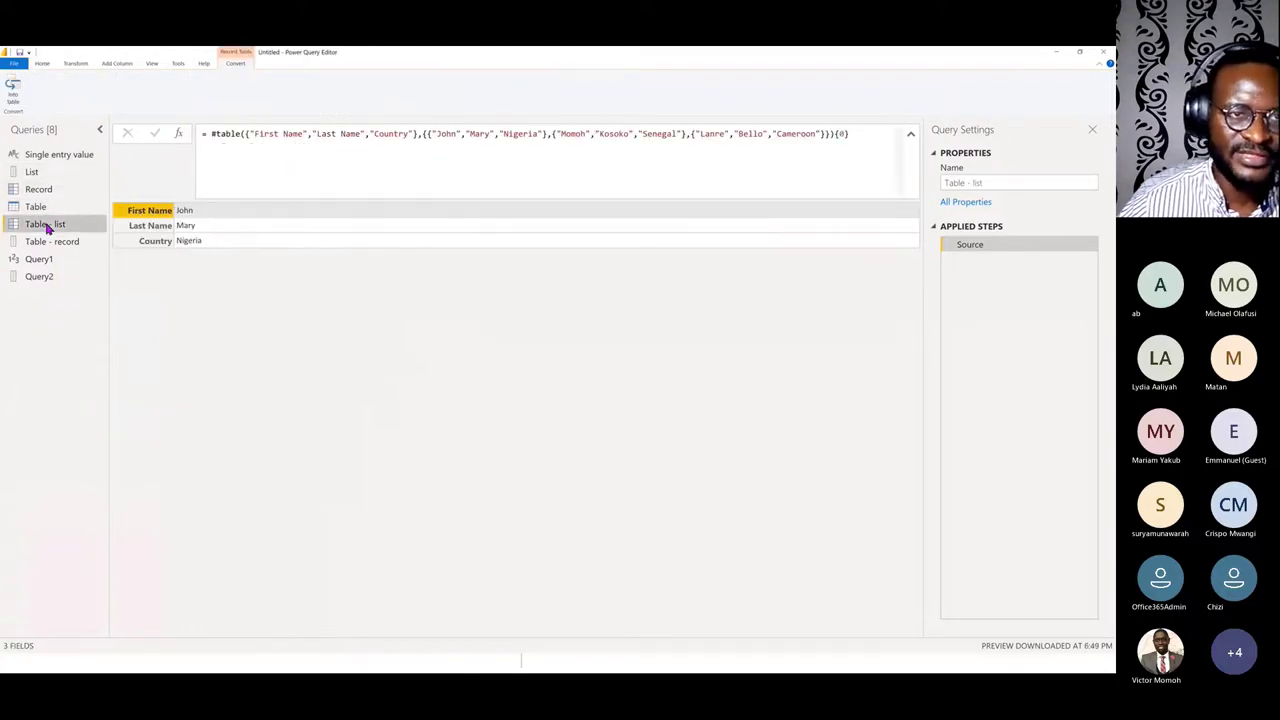
click(45, 243)
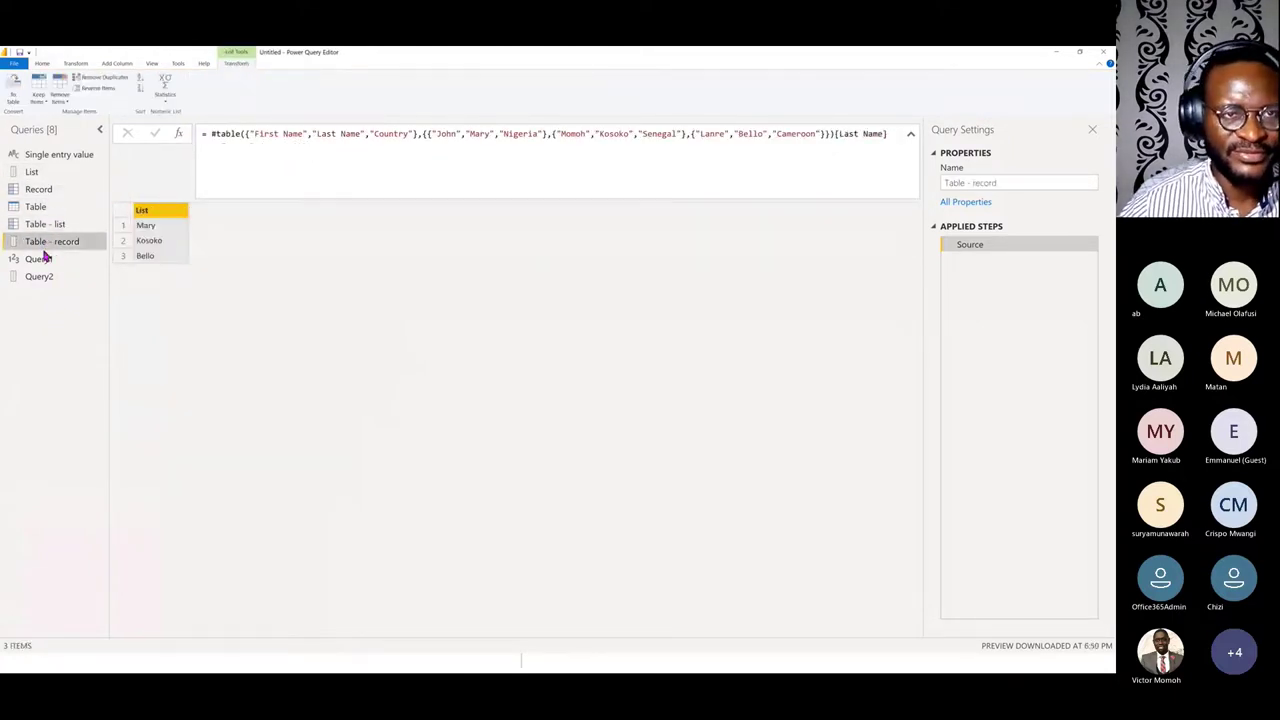